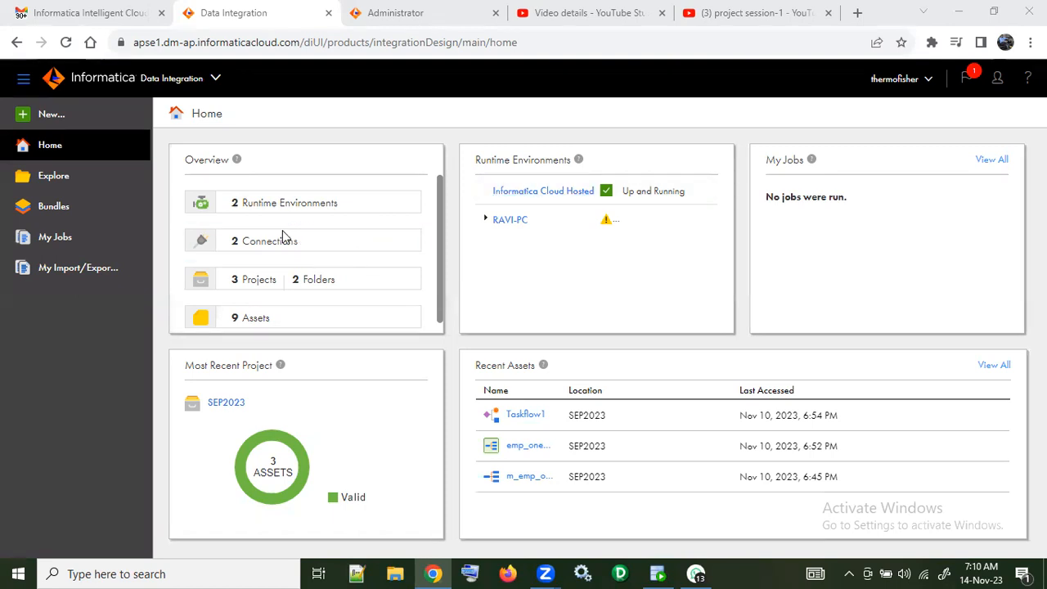
Step: Open the m_emp_one_to_one mapping from the SEP2023 project
left_click(267, 280)
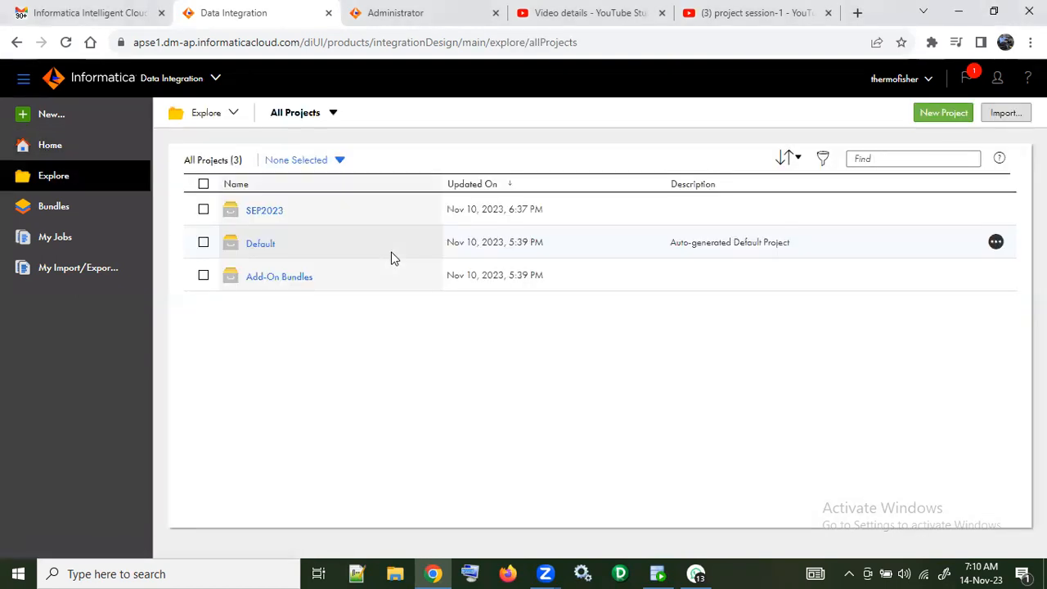
left_click(273, 210)
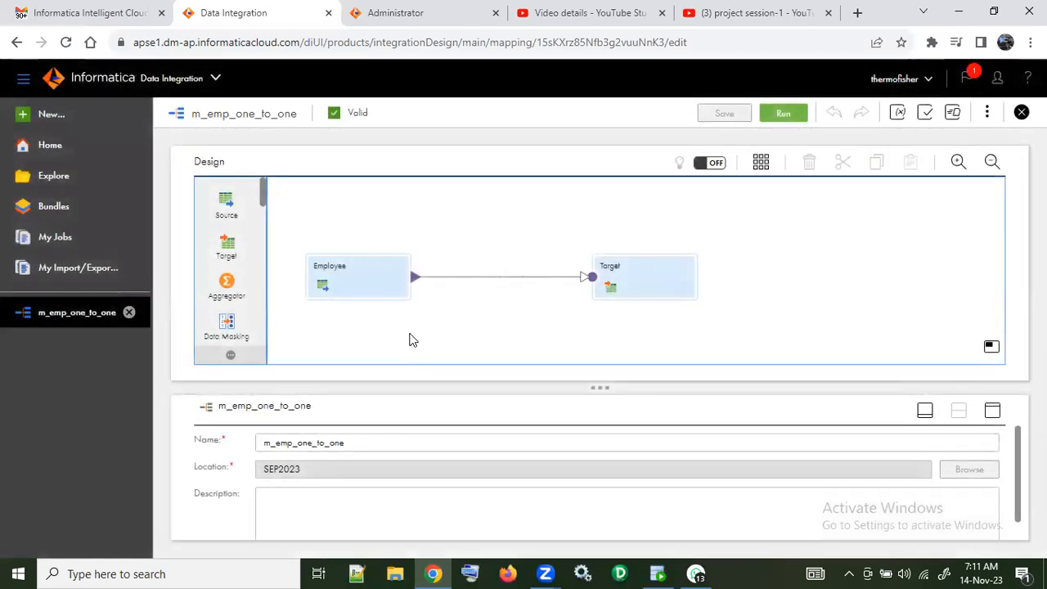
Step: Change the source type of the Employee source to Multiple Objects and accept the change
left_click(342, 285)
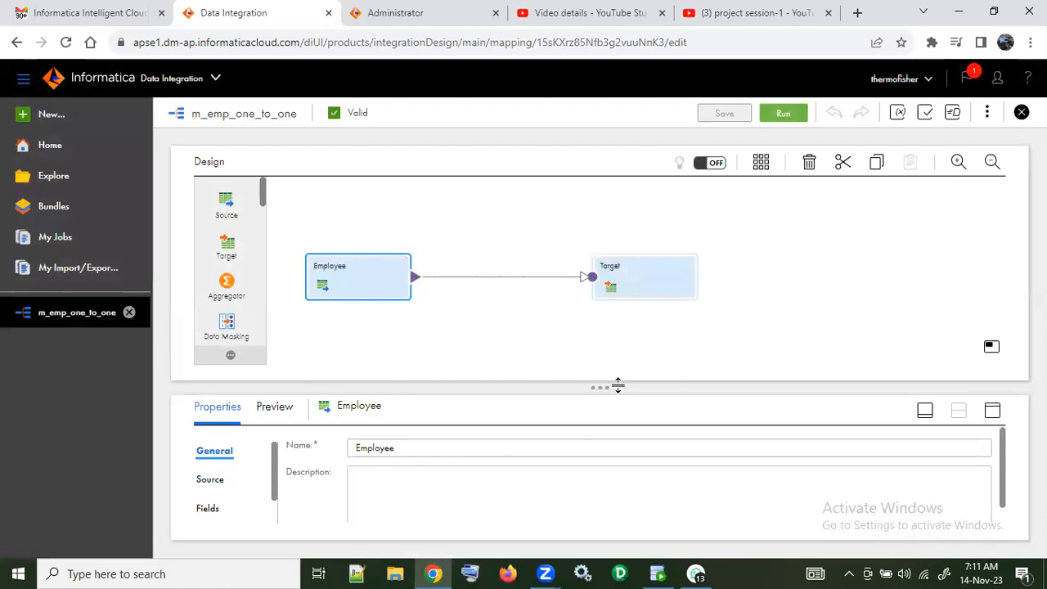
left_click_drag(722, 385, 703, 313)
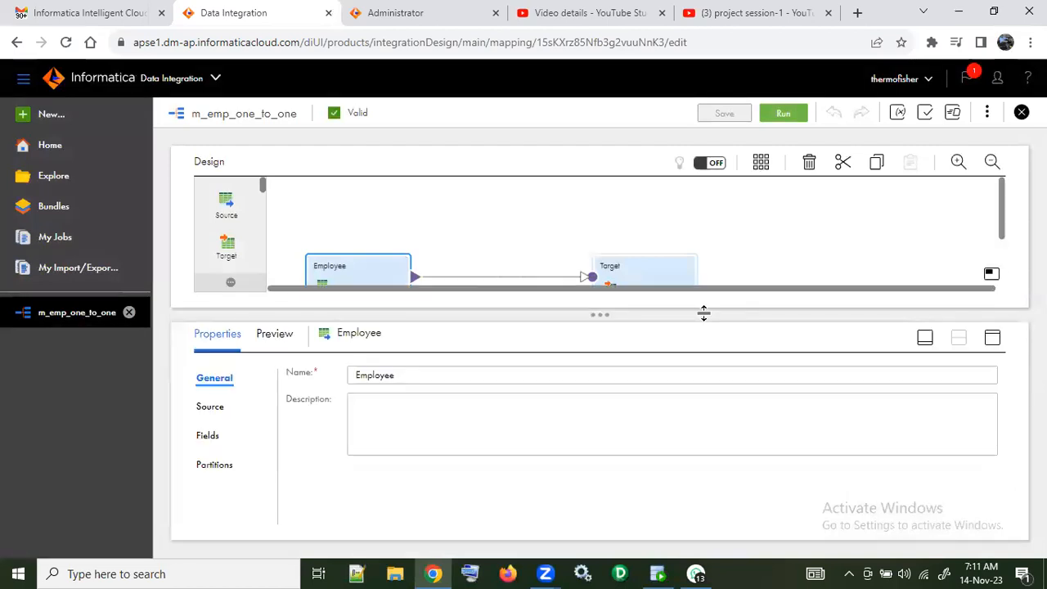
left_click(210, 406)
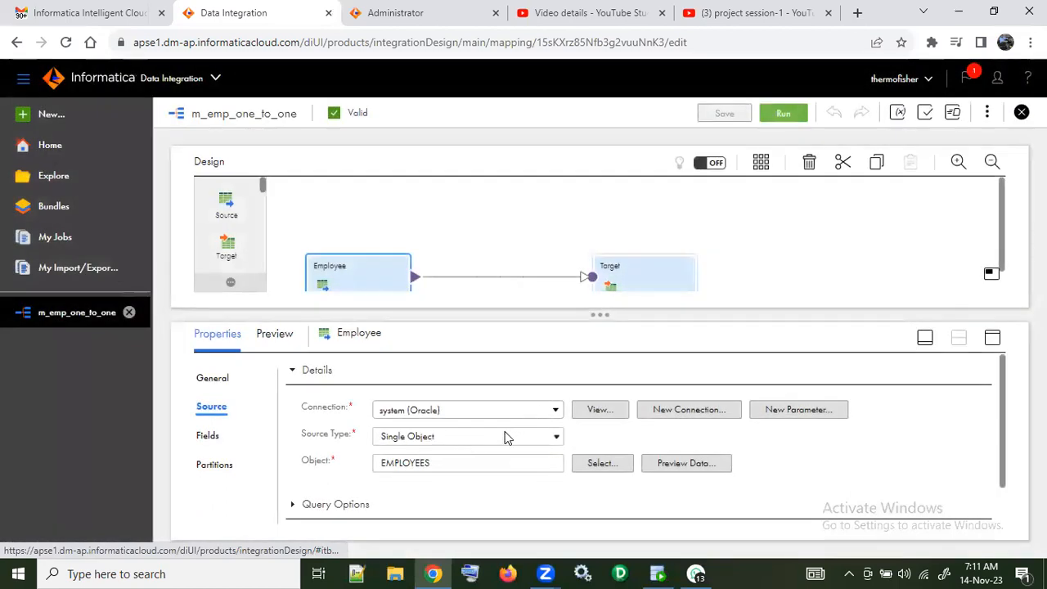
left_click(556, 438)
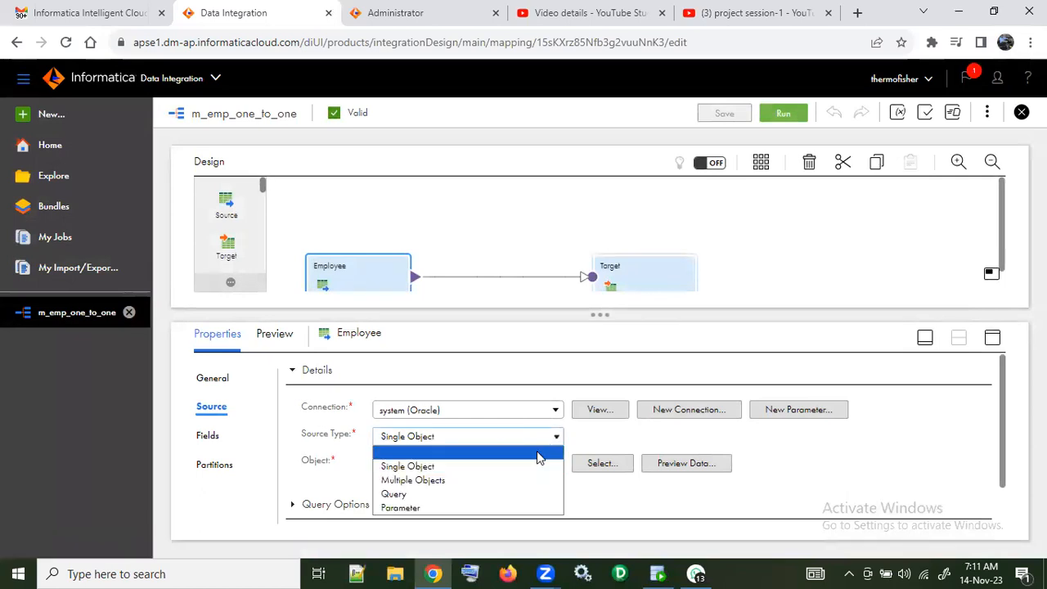
left_click(516, 481)
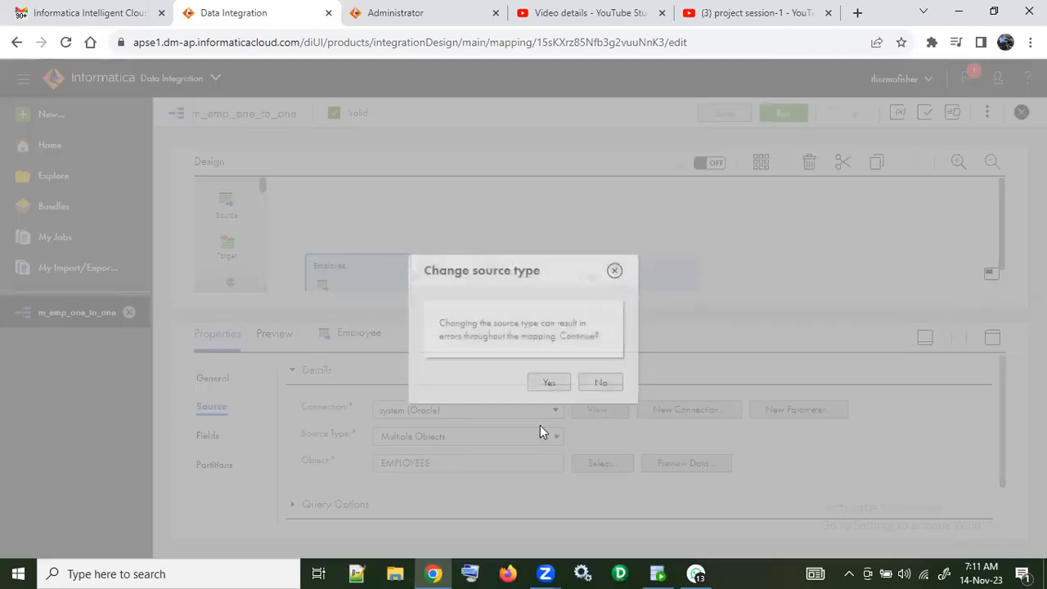
left_click(539, 384)
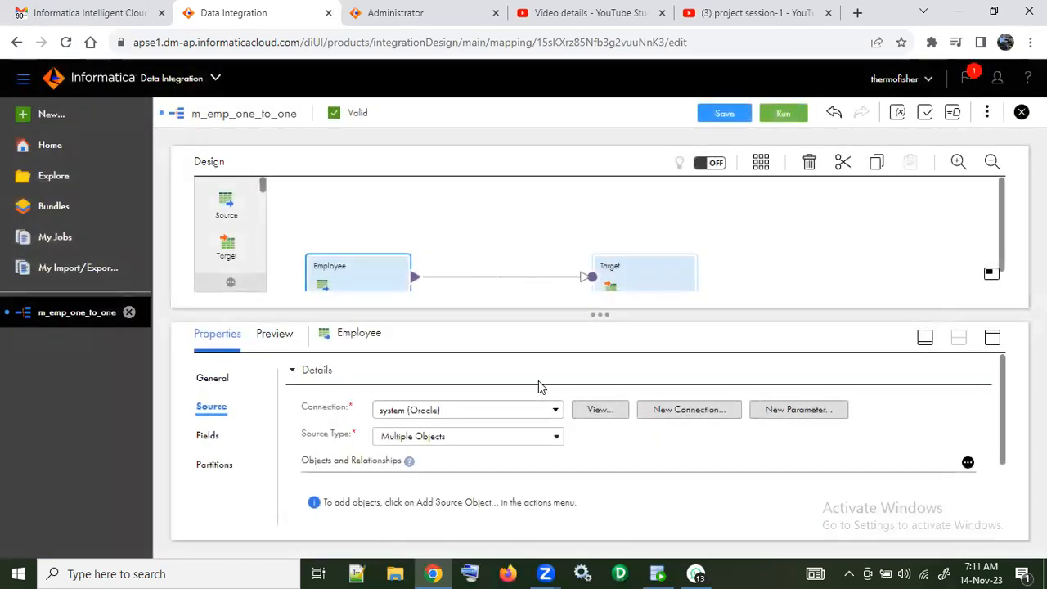
Step: Examine the Employee source's Objects and Relationships, Query Options and Advanced settings, including the SQL fields
scroll(540, 388, "down", 1)
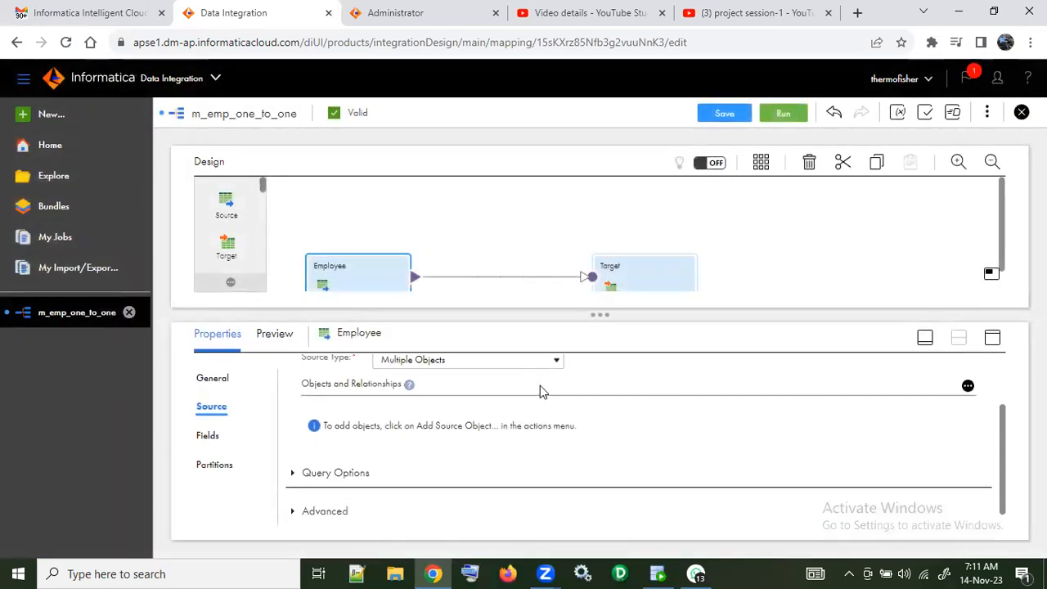
scroll(540, 389, "up", 1)
scroll(540, 396, "down", 1)
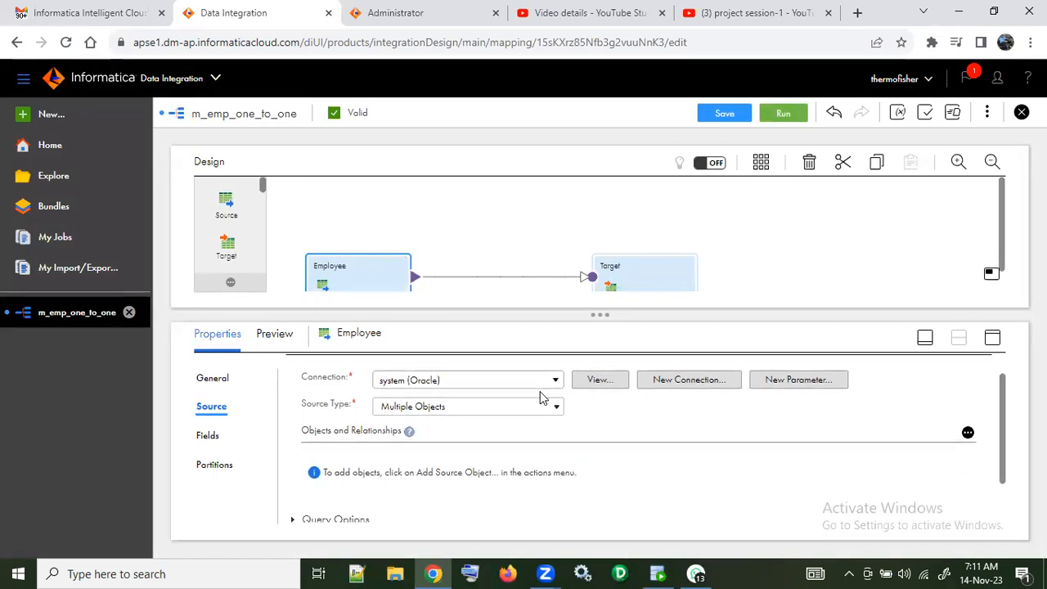
scroll(540, 396, "down", 1)
scroll(539, 397, "up", 1)
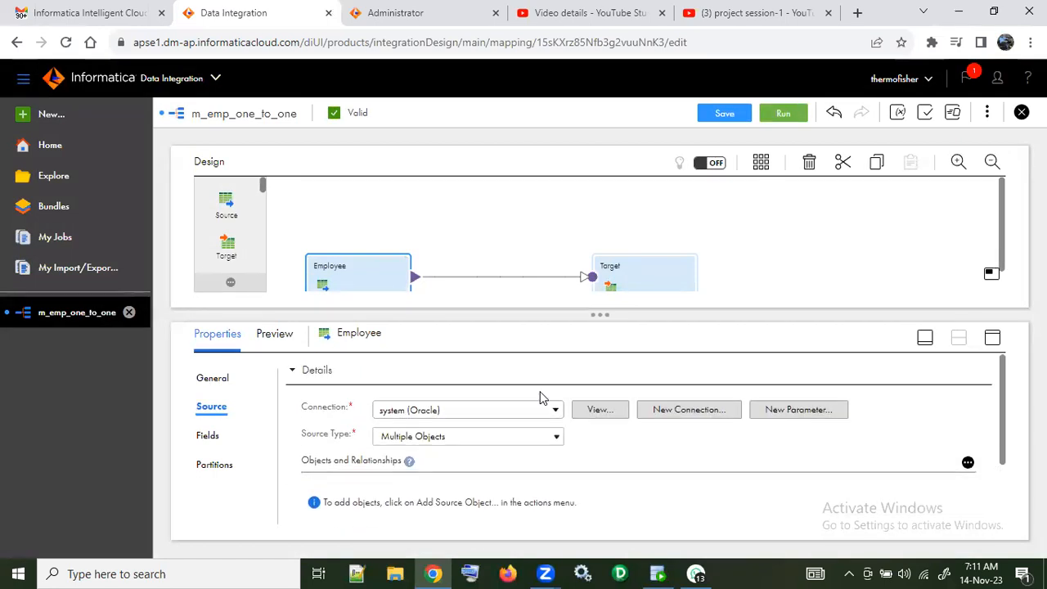
scroll(540, 397, "down", 1)
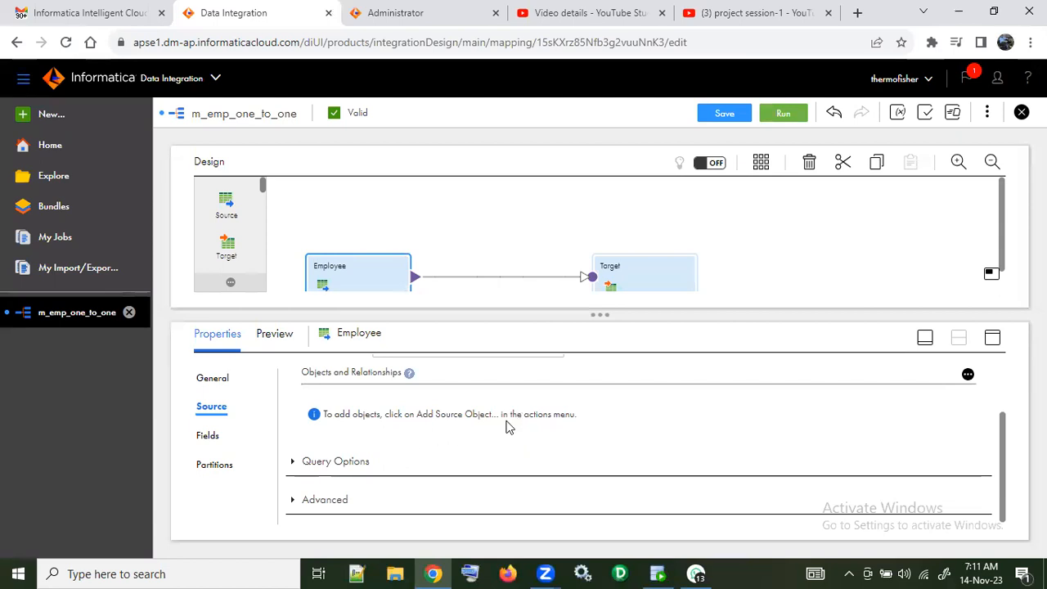
scroll(414, 432, "up", 1)
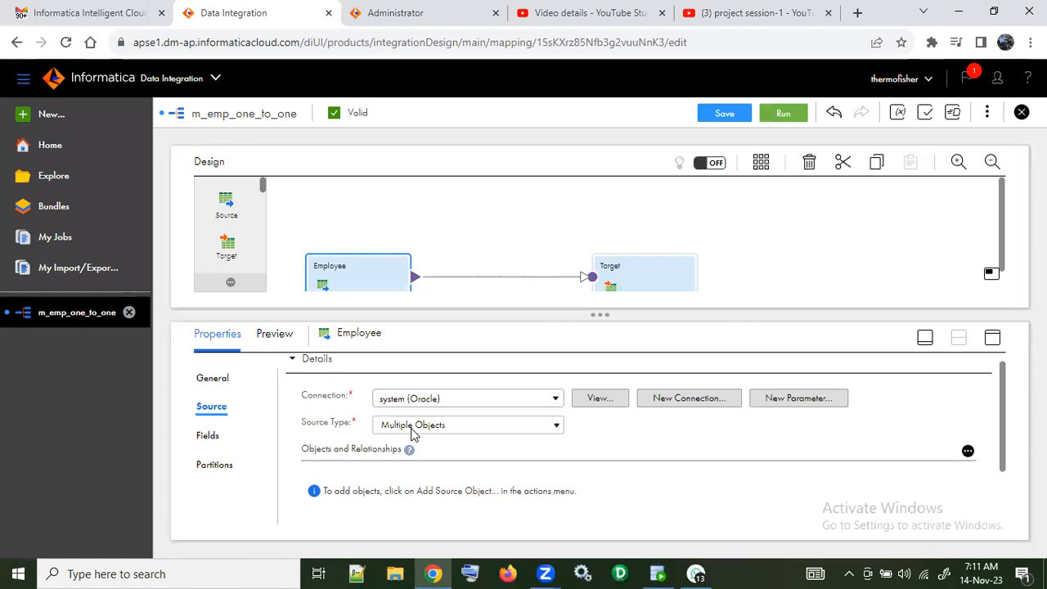
scroll(413, 434, "down", 1)
left_click(292, 461)
scroll(495, 449, "down", 1)
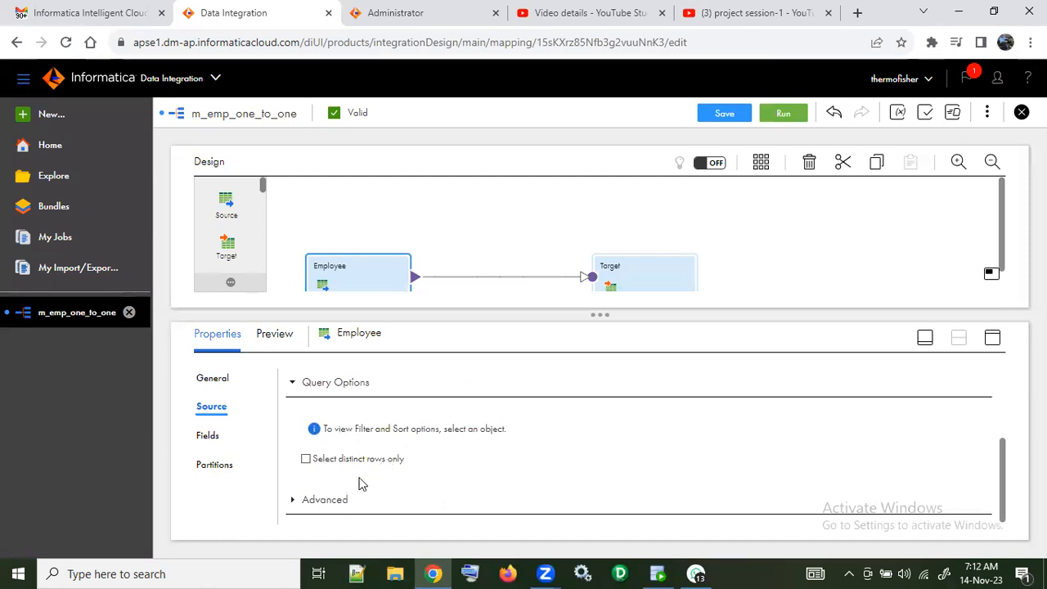
left_click(292, 500)
scroll(540, 452, "down", 4)
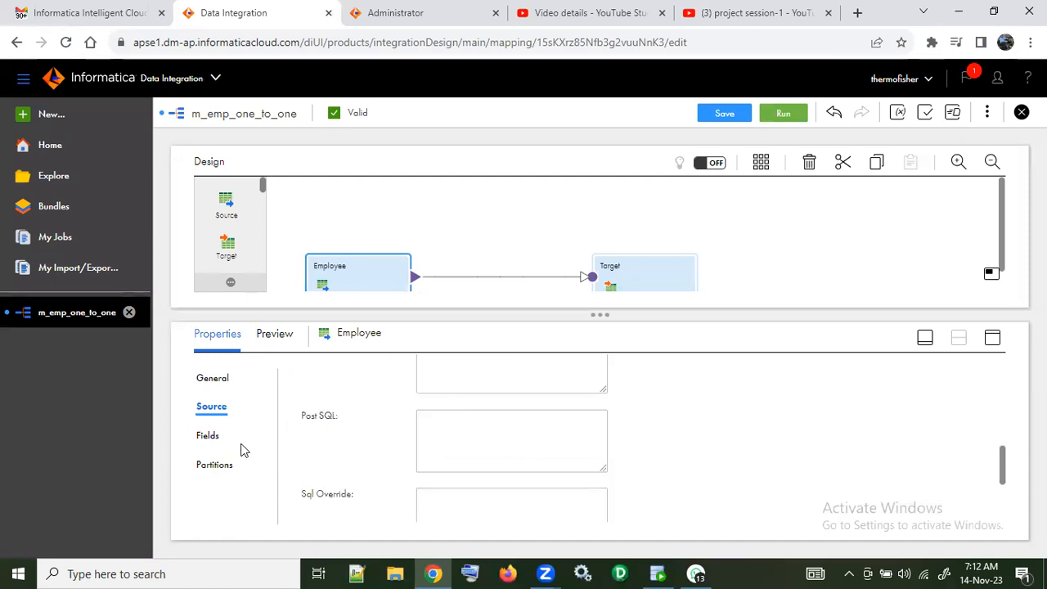
scroll(360, 439, "up", 4)
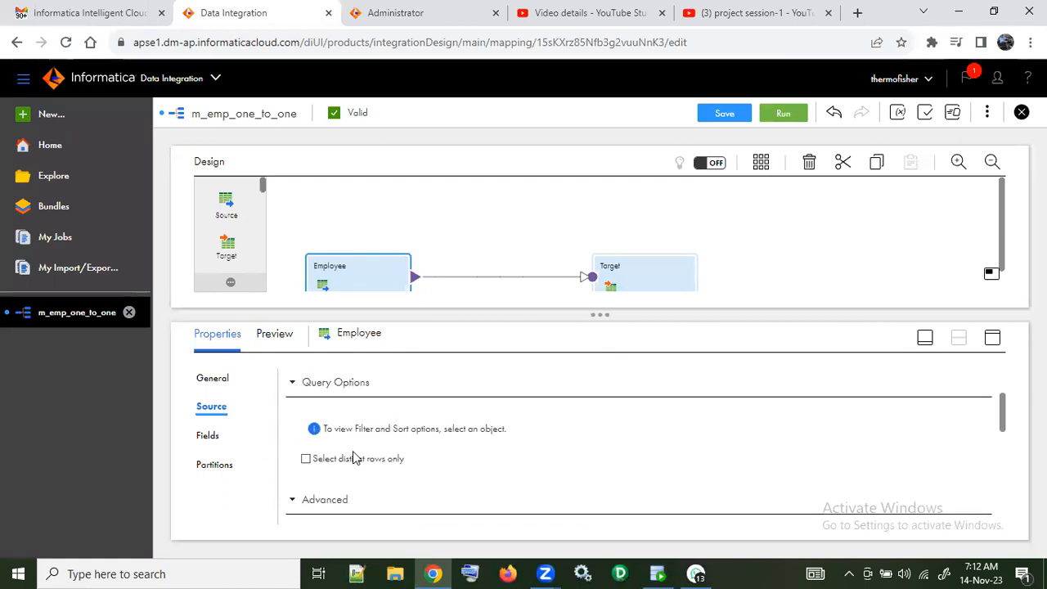
scroll(368, 458, "up", 4)
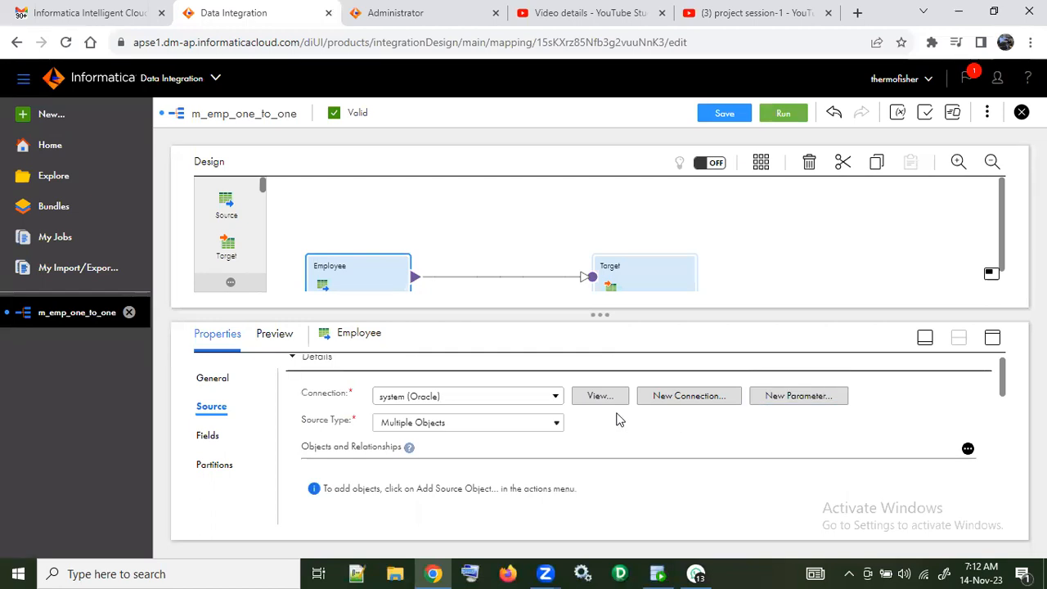
Step: Review the connections and source types available for the Employee source, along with its general properties
left_click(556, 401)
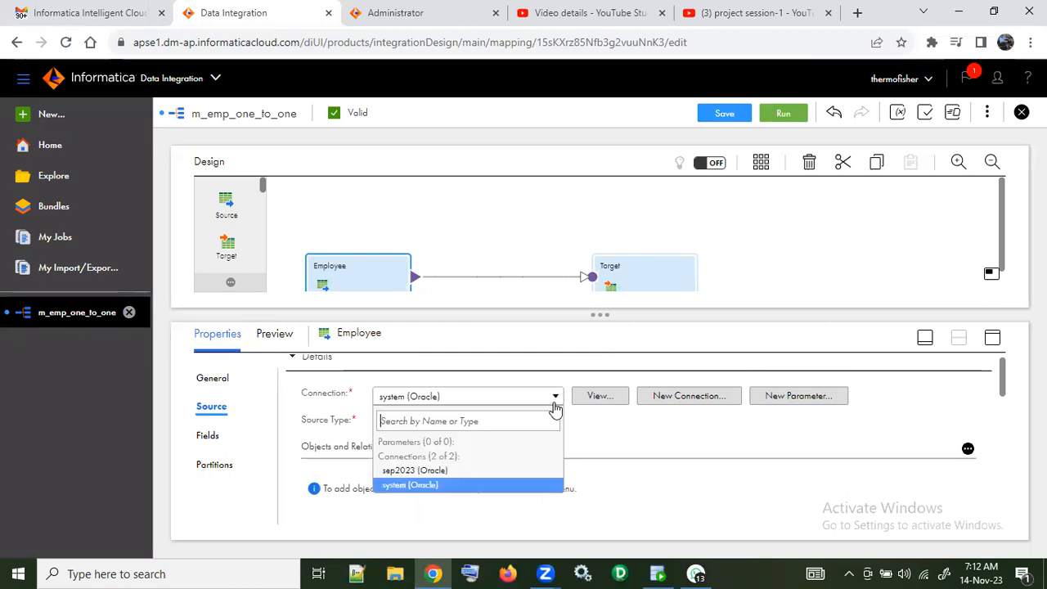
left_click(556, 407)
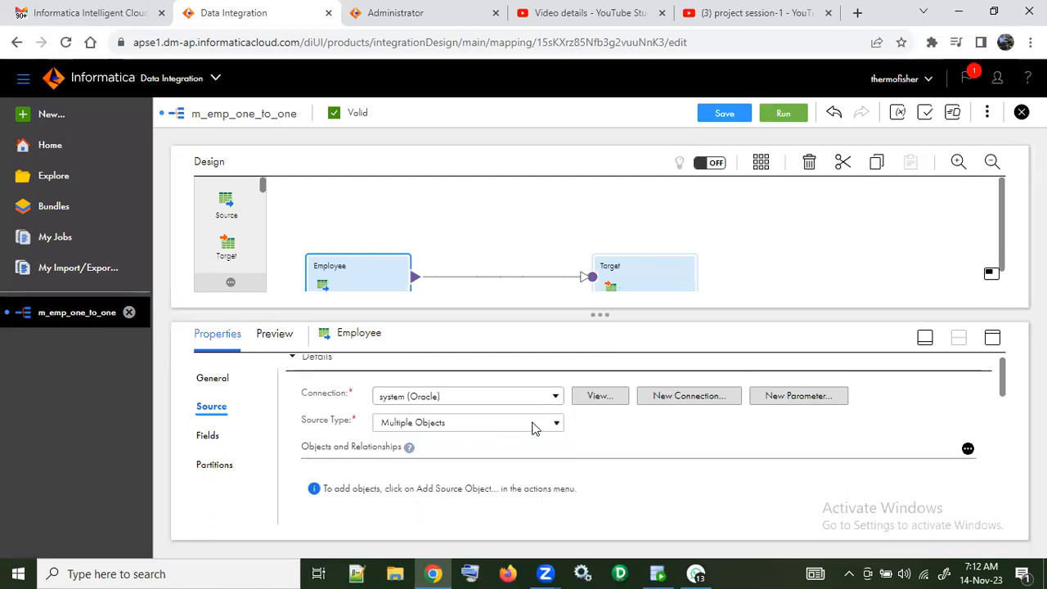
left_click(545, 424)
left_click(546, 424)
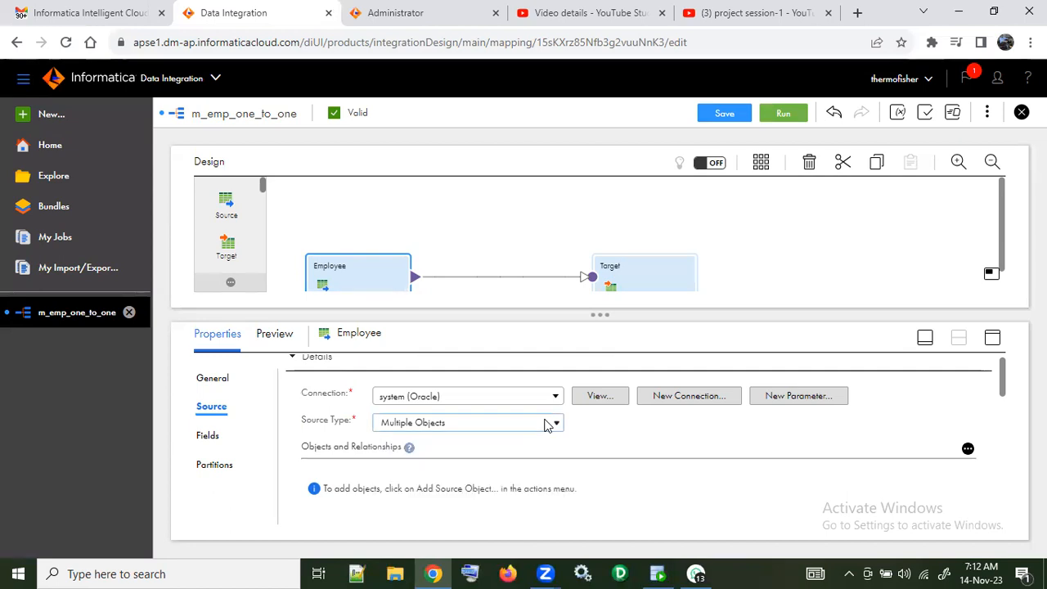
left_click(223, 384)
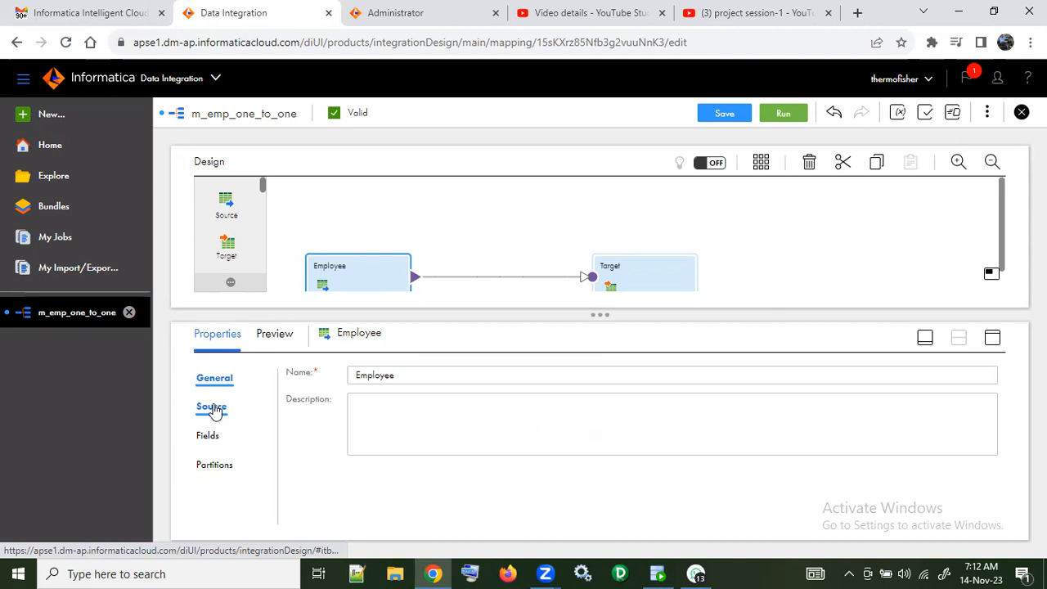
left_click(211, 408)
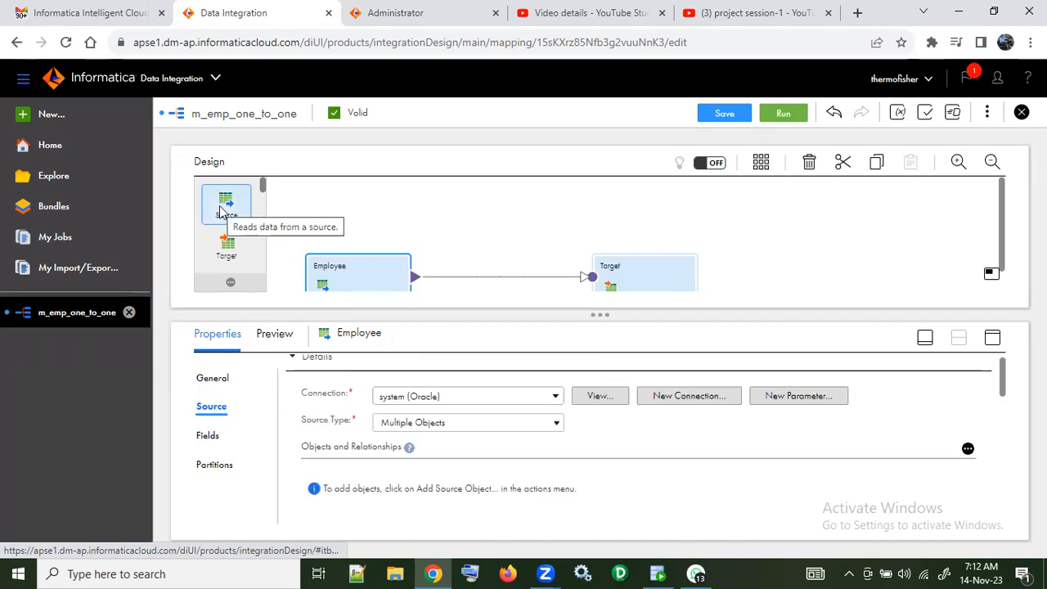
Step: Add a second Source transformation above Employee and compare its source settings with Employee's
left_click_drag(226, 211, 436, 227)
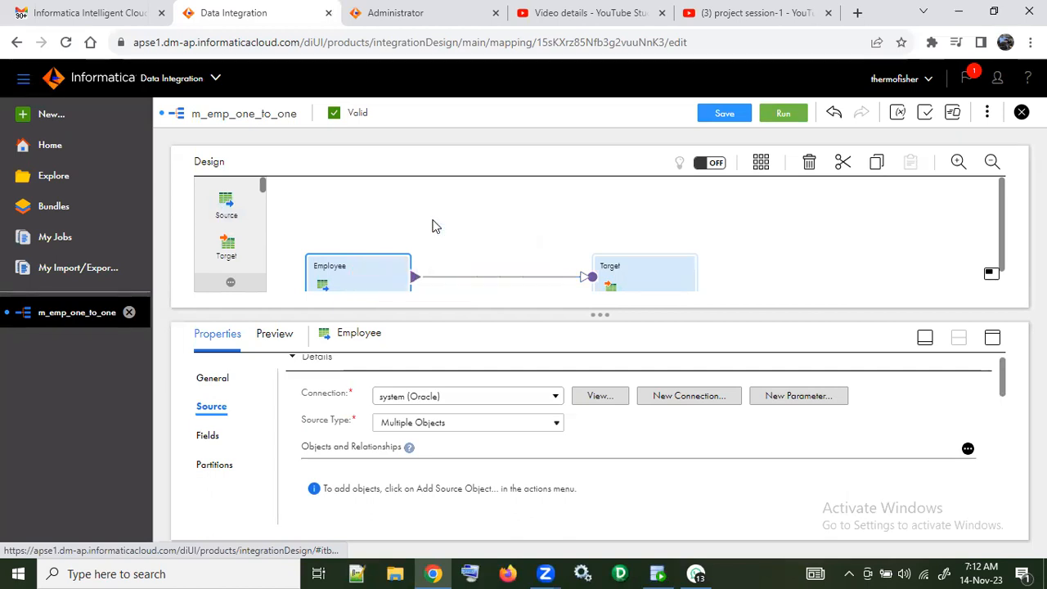
mouse_move(483, 215)
left_mouse_down()
mouse_move(407, 178)
mouse_move(370, 187)
left_mouse_up()
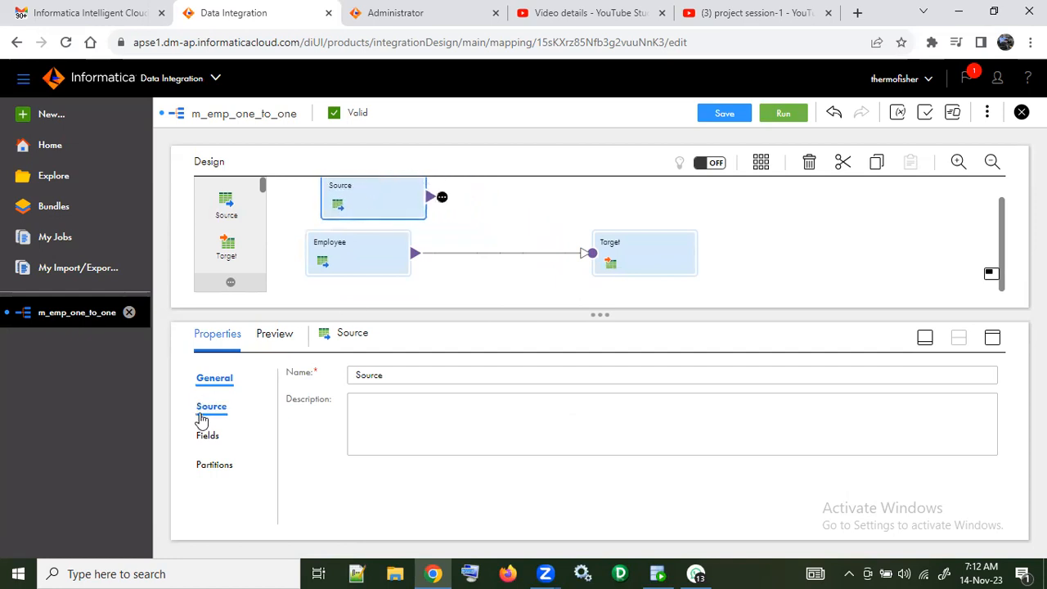
left_click(217, 408)
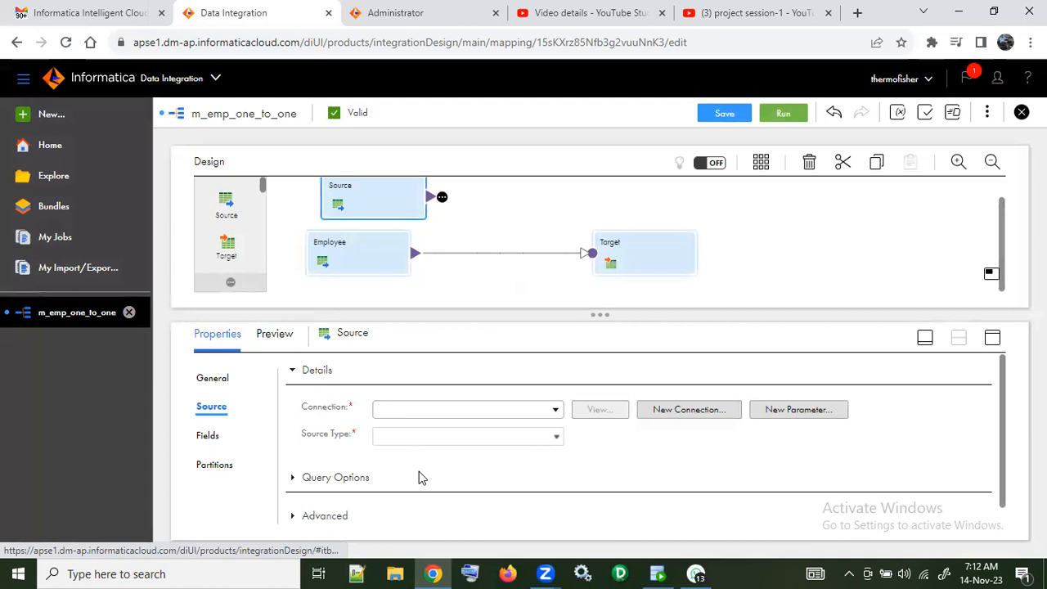
left_click(320, 252)
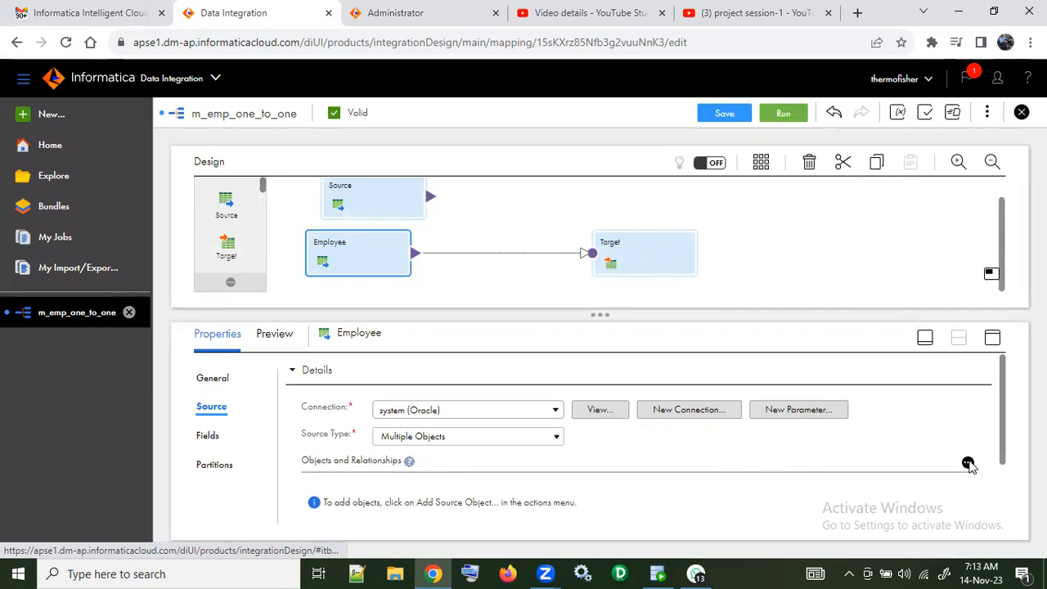
Step: Delete the extra Source transformation above Employee from the mapping
left_click(407, 208)
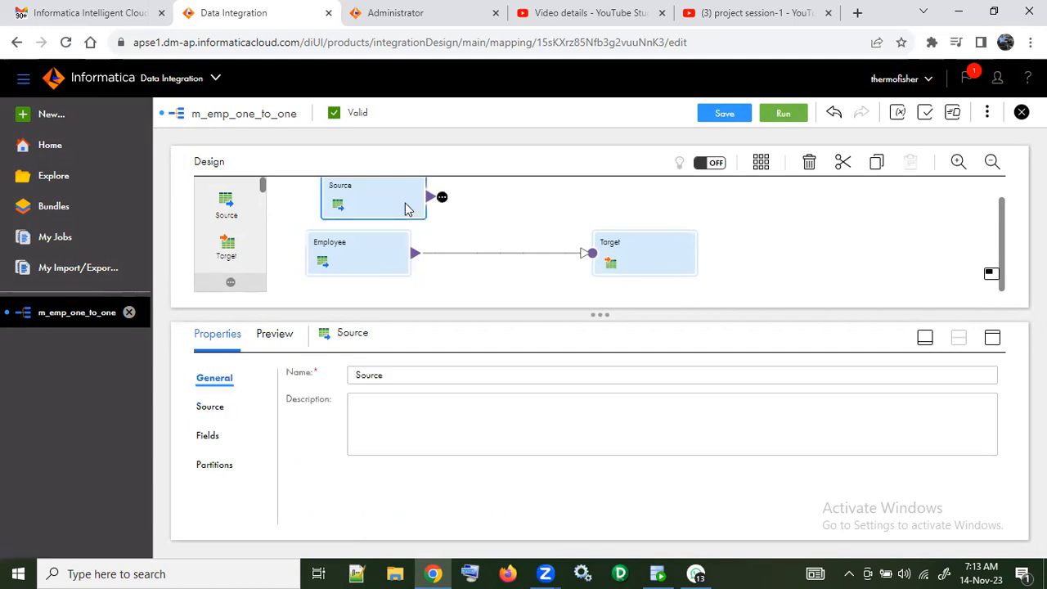
key("Delete")
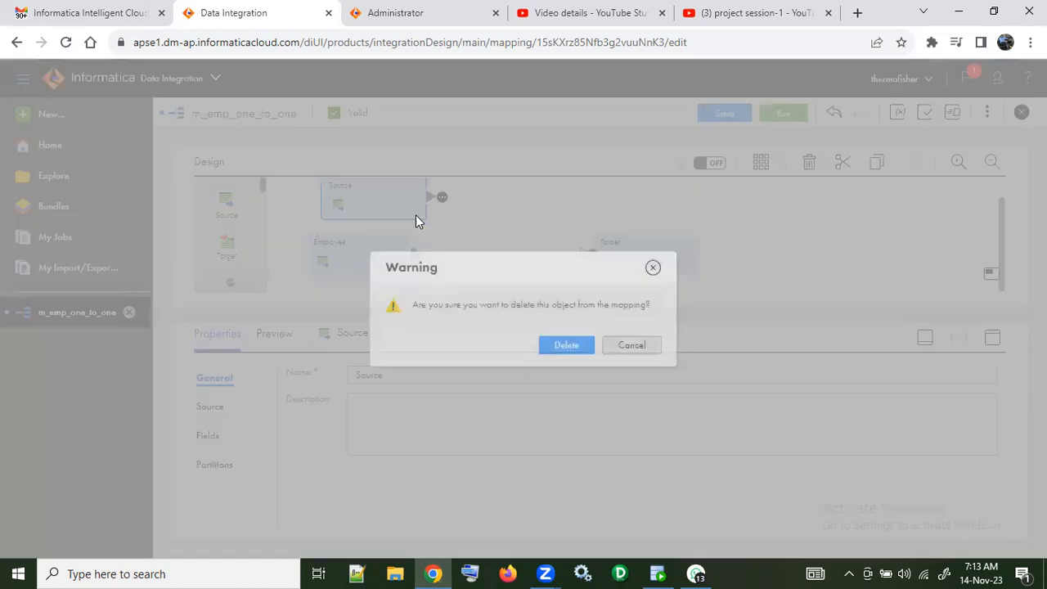
left_click(565, 346)
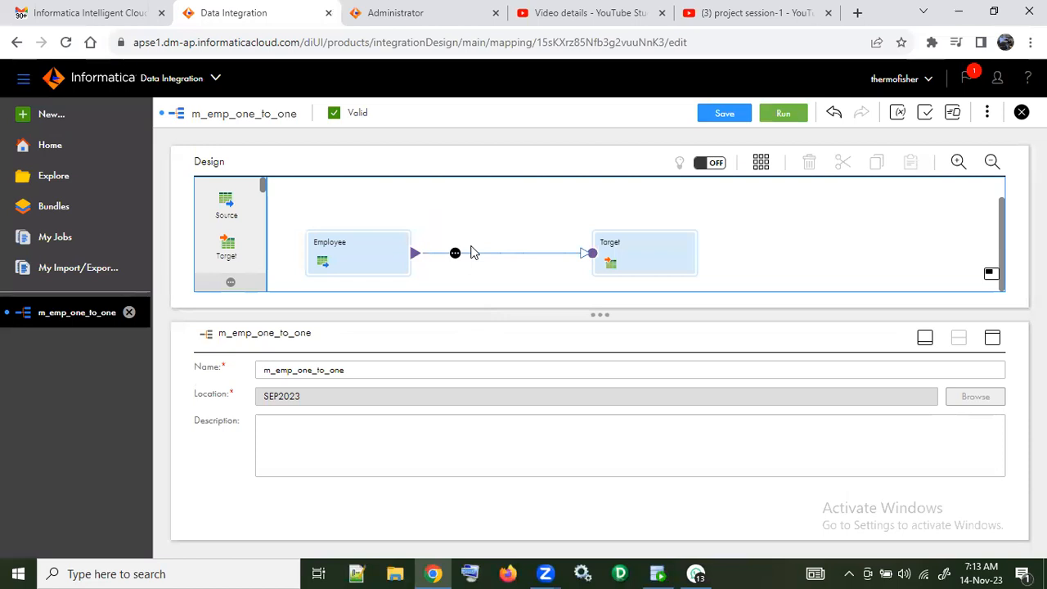
Step: Examine the Employee source's source, fields, partitions and general properties
left_click(342, 249)
left_click(214, 406)
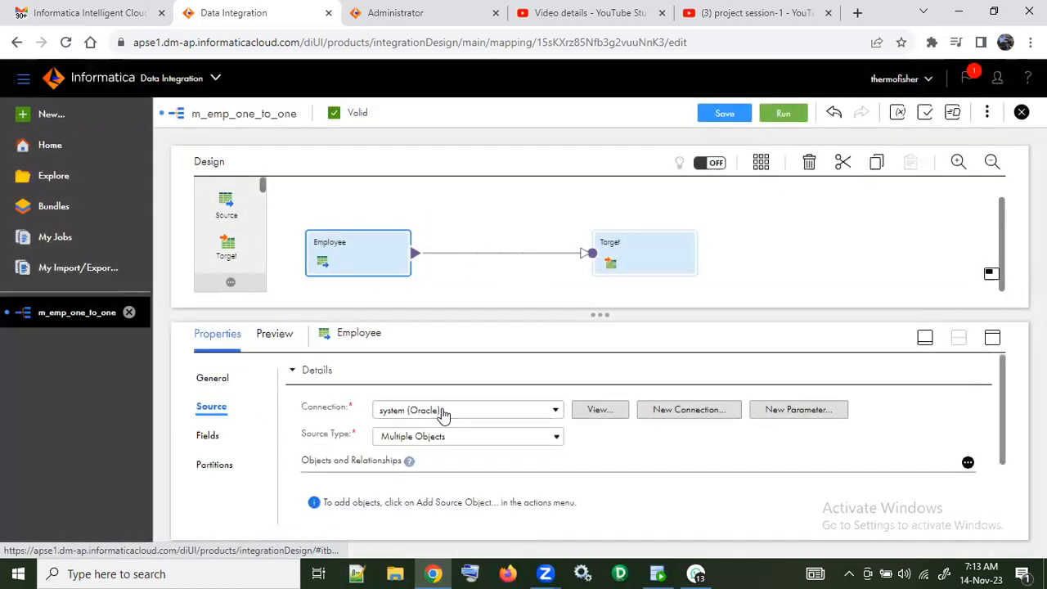
scroll(465, 461, "down", 1)
scroll(465, 461, "down", 2)
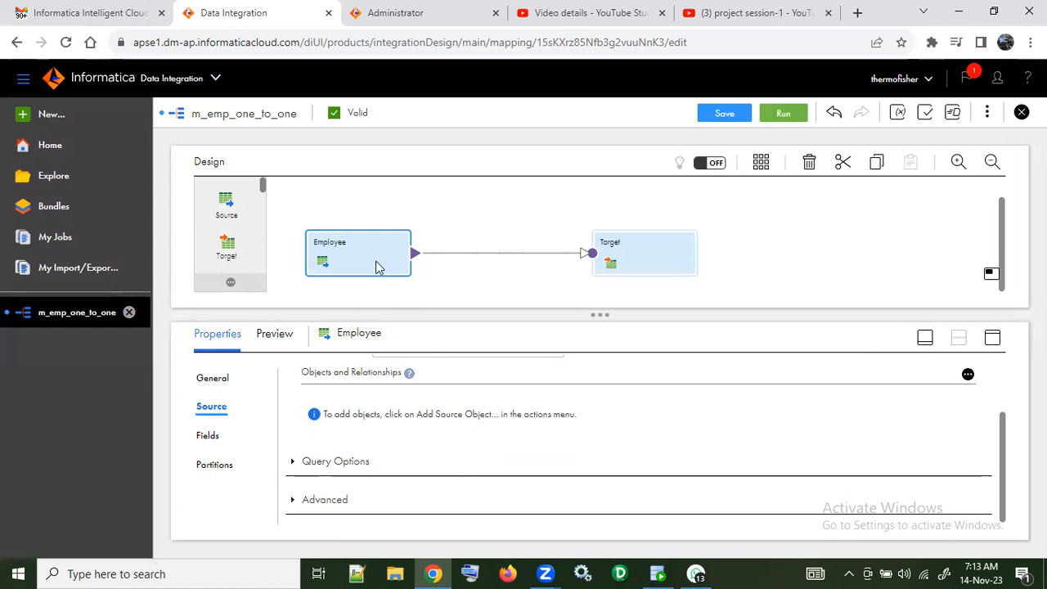
left_click(210, 437)
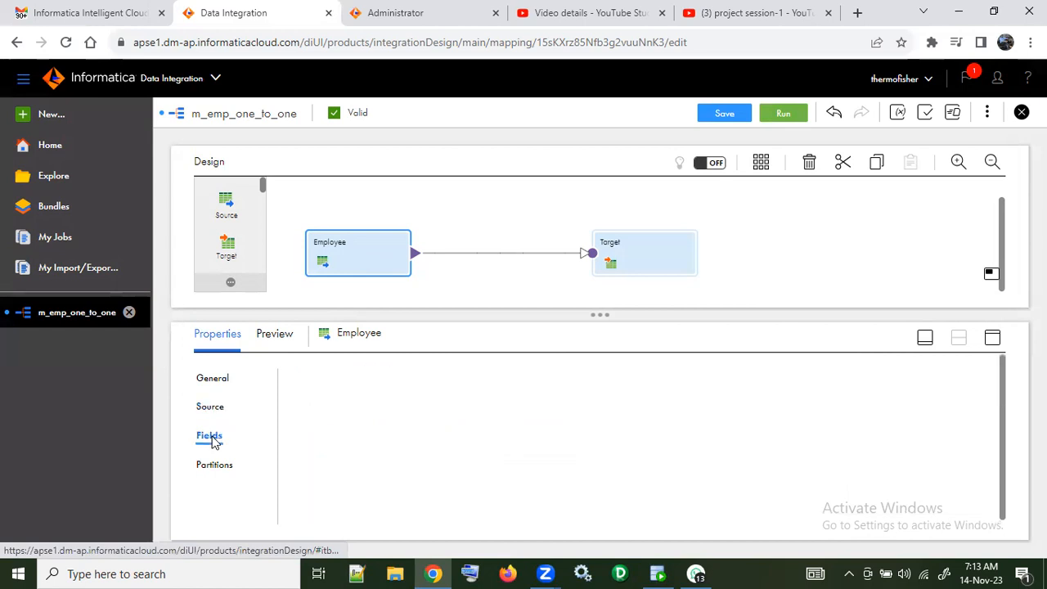
left_click(215, 465)
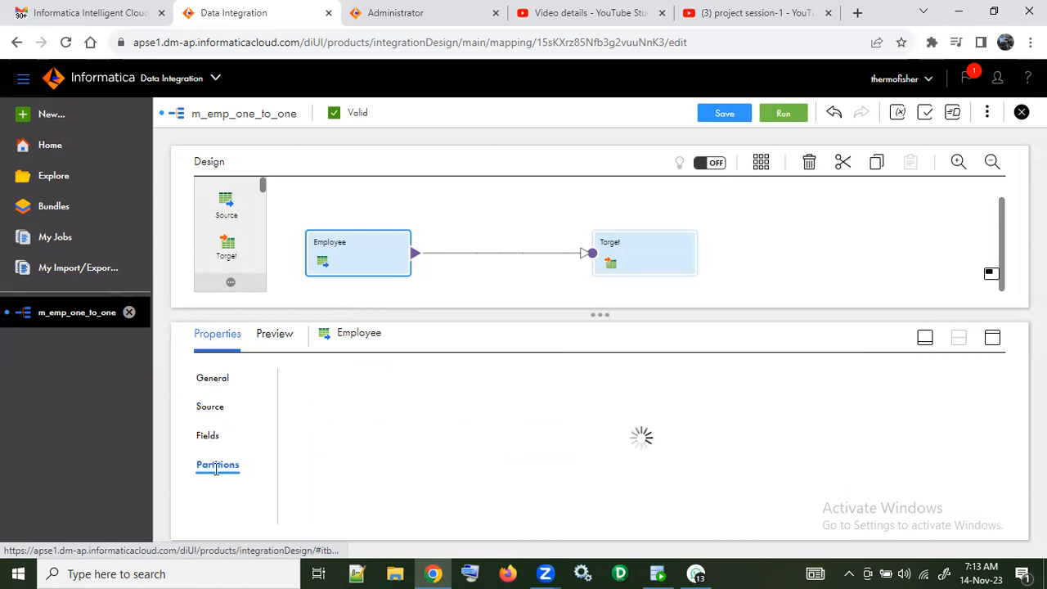
left_click(219, 407)
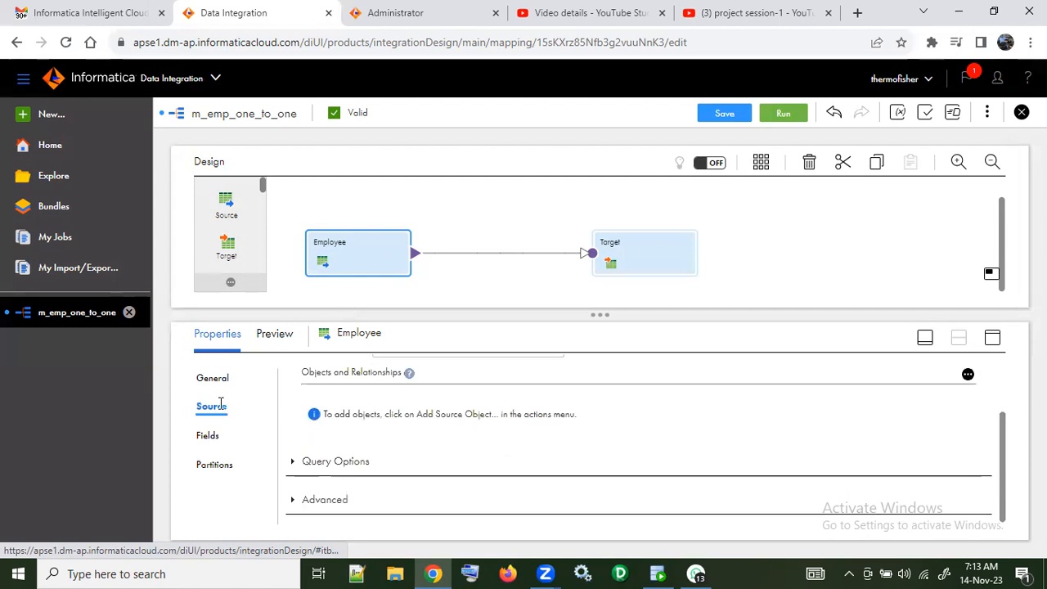
left_click(223, 381)
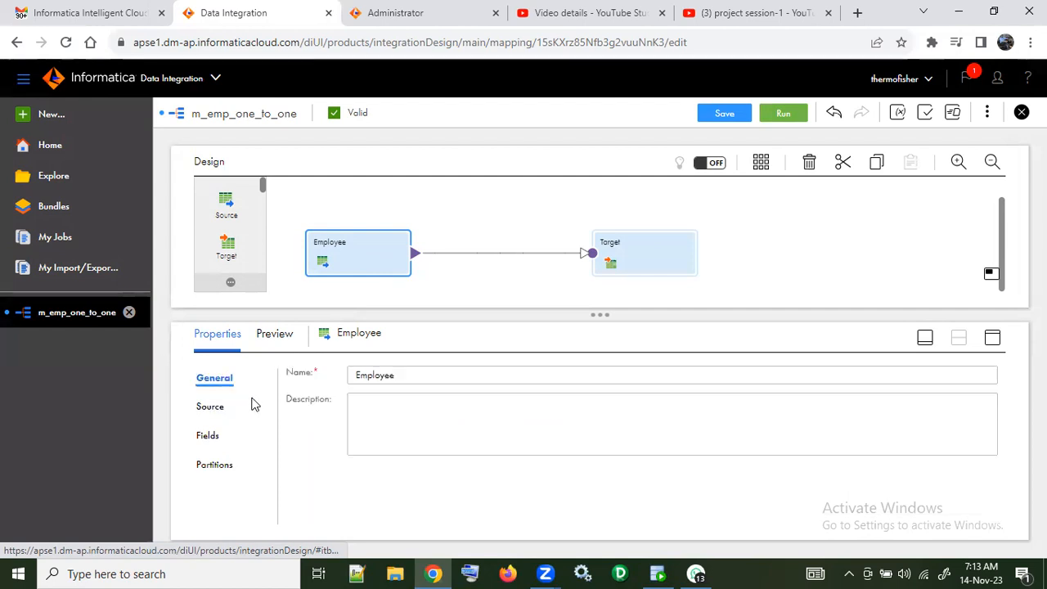
Step: Review the details of the system (Oracle) connection used by the Employee source
left_click(221, 408)
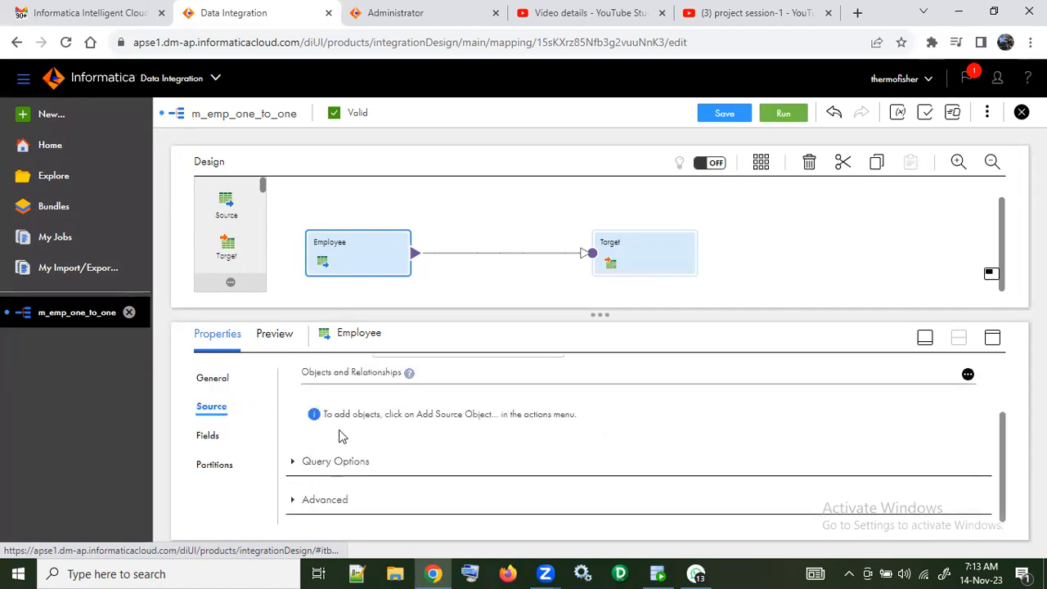
scroll(379, 440, "up", 2)
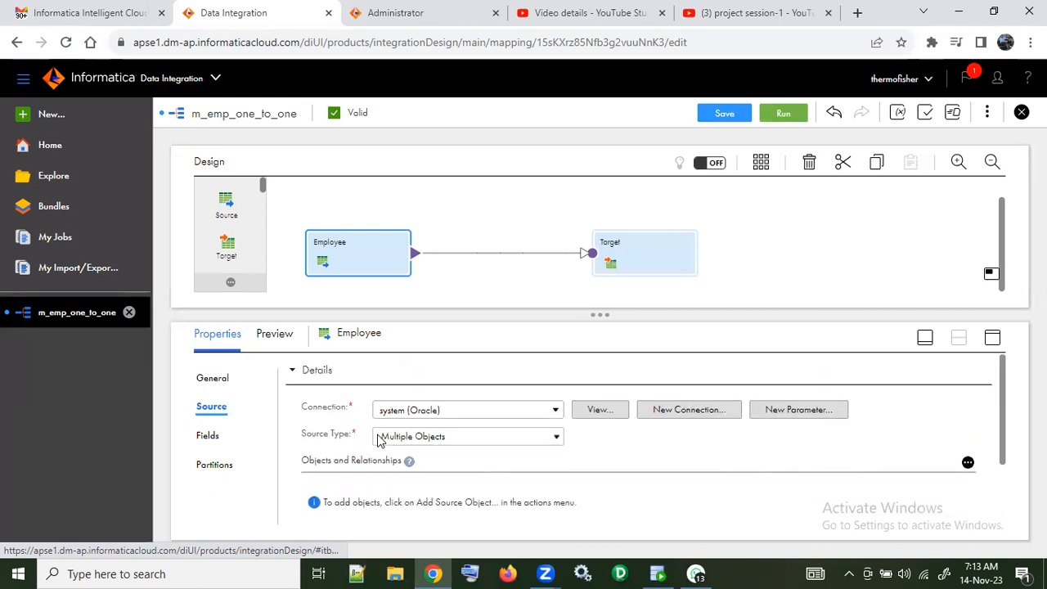
left_click(605, 408)
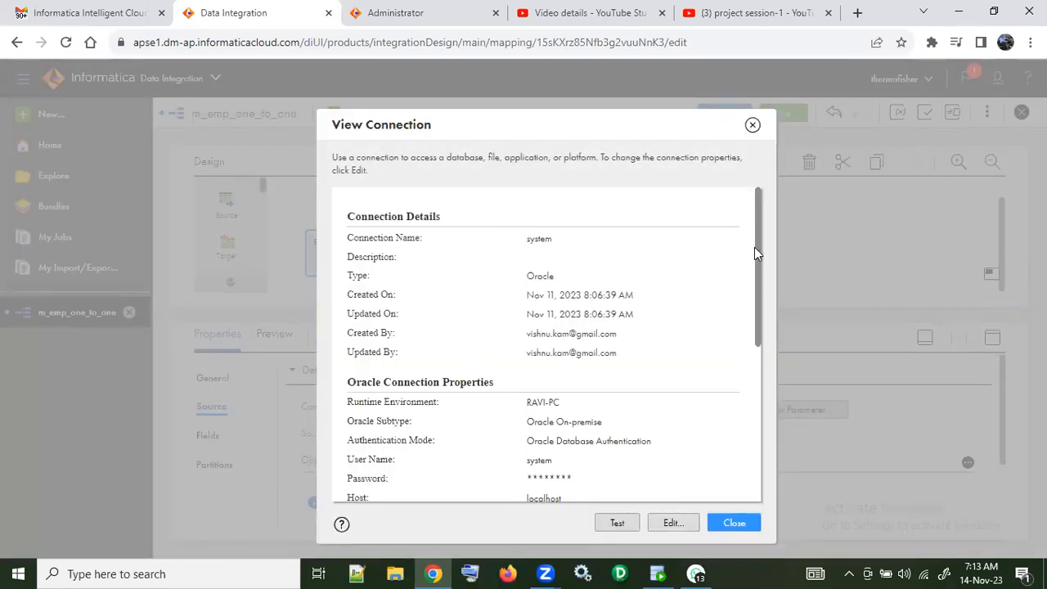
left_click_drag(755, 248, 764, 423)
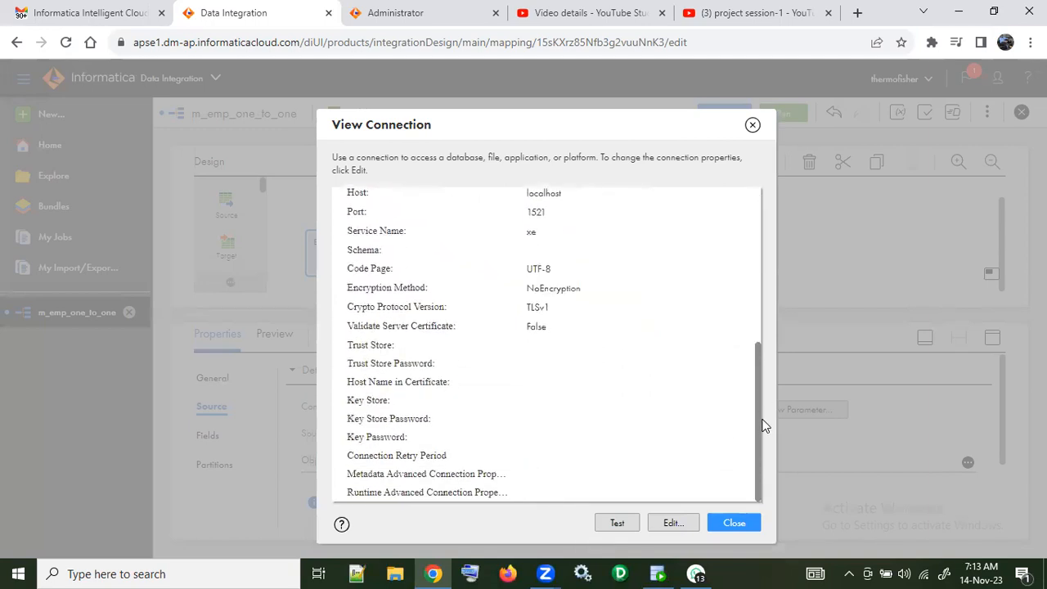
left_click(736, 525)
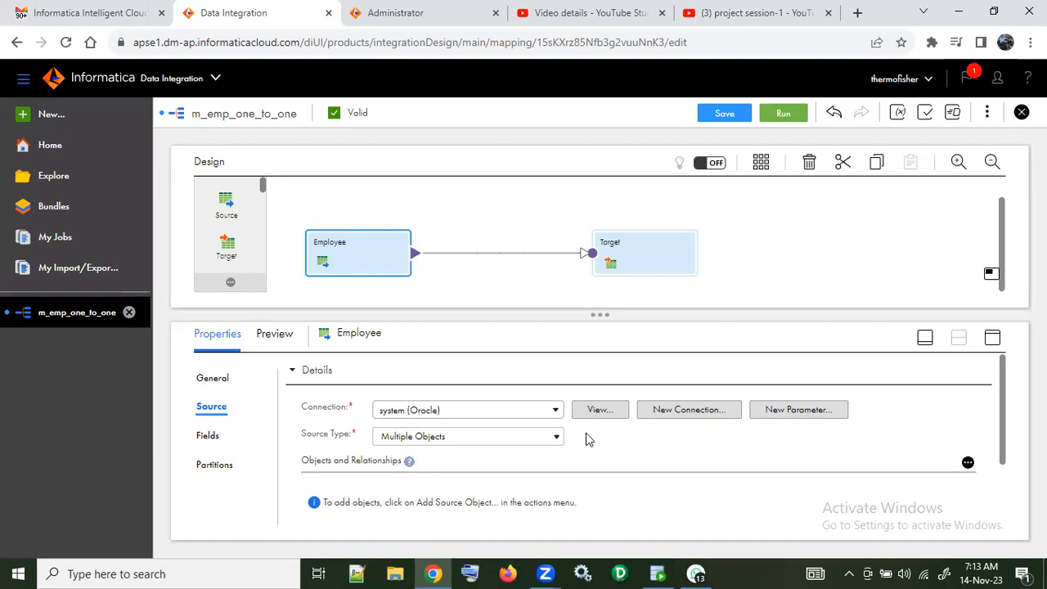
Step: Start adding a source object to the Employee source's objects and relationships
left_click(968, 463)
scroll(954, 434, "down", 2)
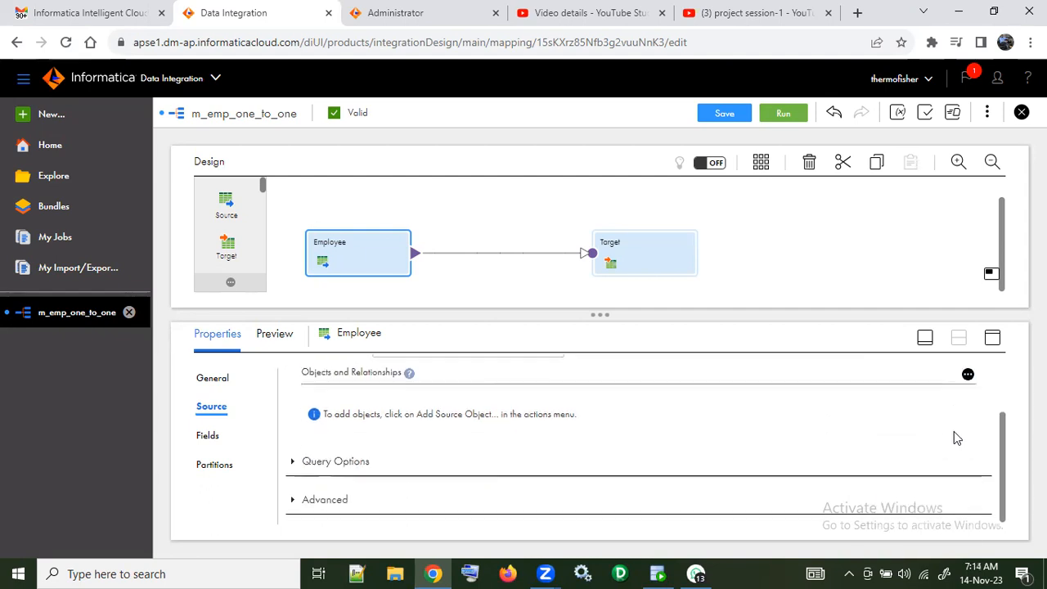
left_click(968, 373)
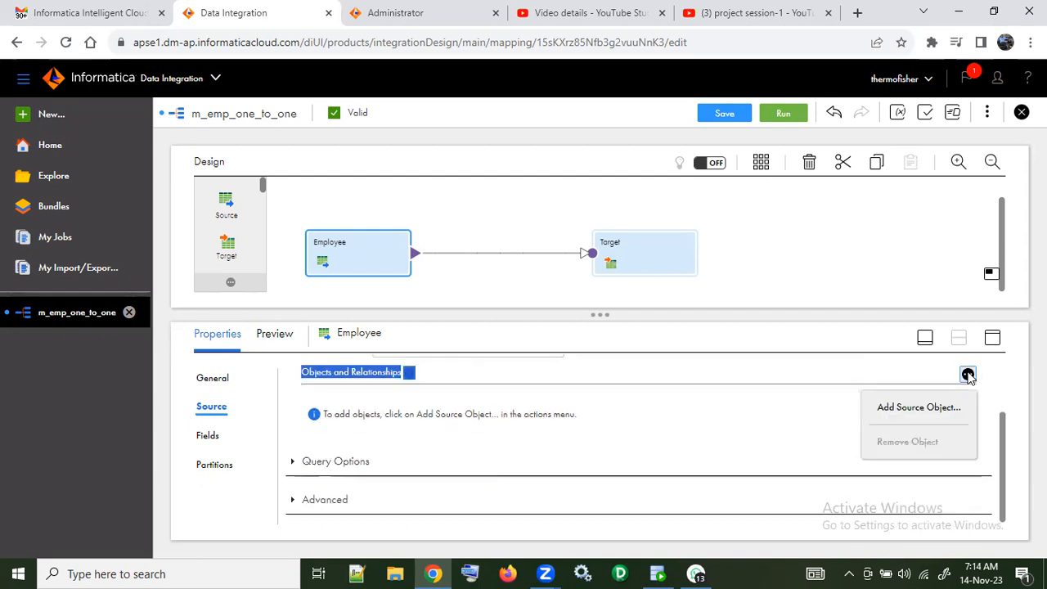
left_click(876, 404)
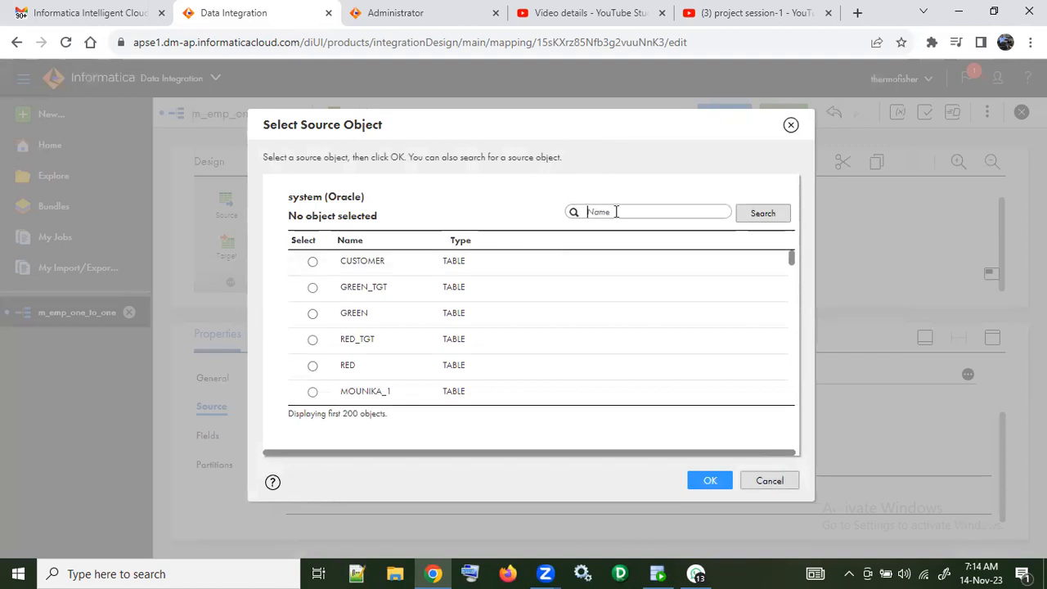
Step: Search the source objects for "employee" and select the EMPLOYEES table
type("employee")
left_click(756, 217)
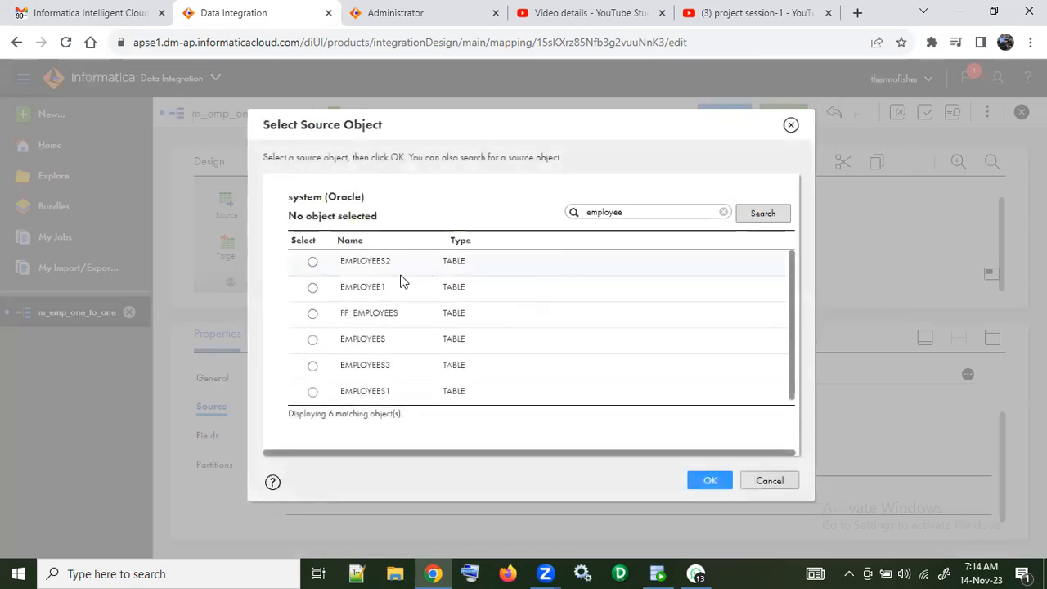
left_click(313, 340)
Step: Search the source objects for "de" and add the DEPARTMENTS table as the source object
double_click(628, 215)
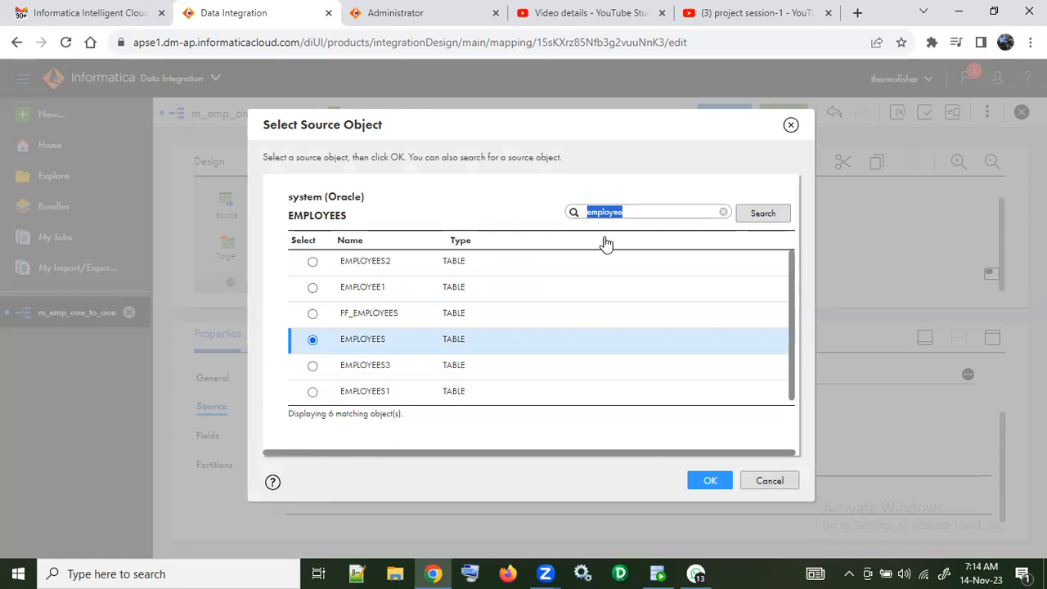
key("BackSpace")
type("de")
left_click(745, 215)
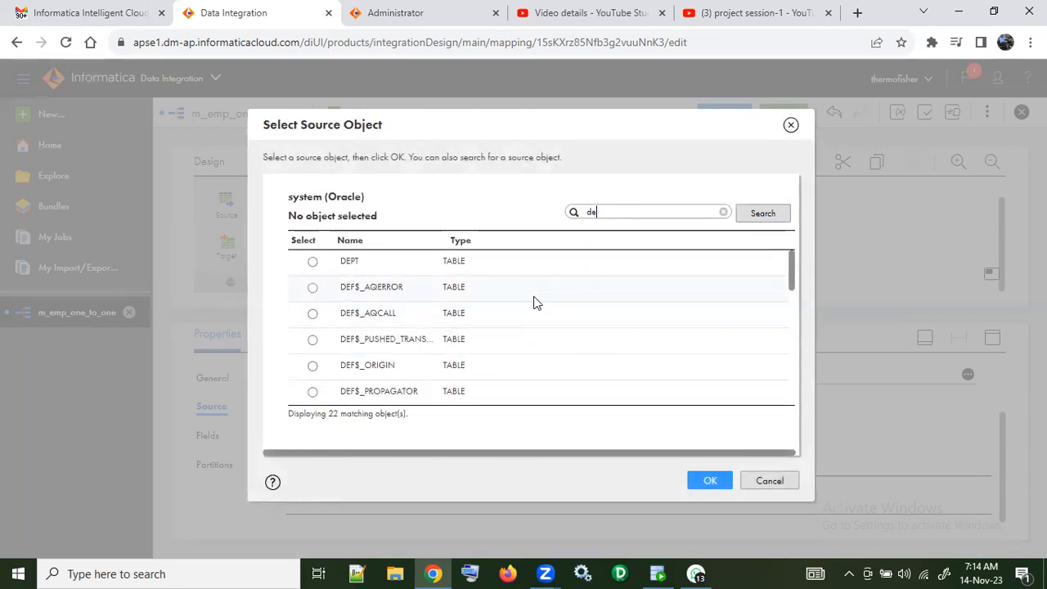
scroll(530, 298, "down", 5)
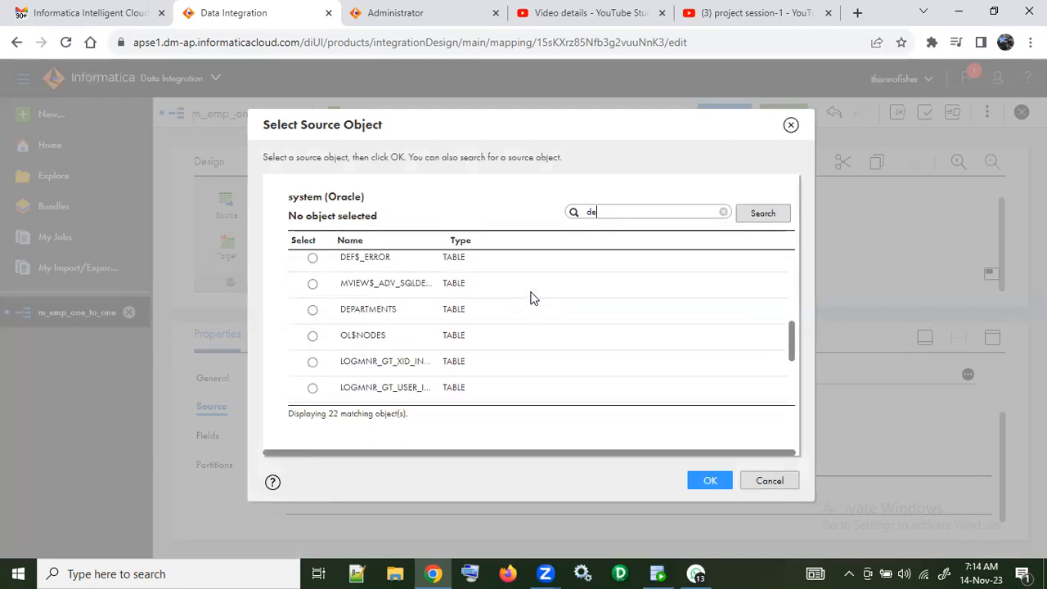
scroll(530, 298, "down", 1)
scroll(530, 297, "up", 3)
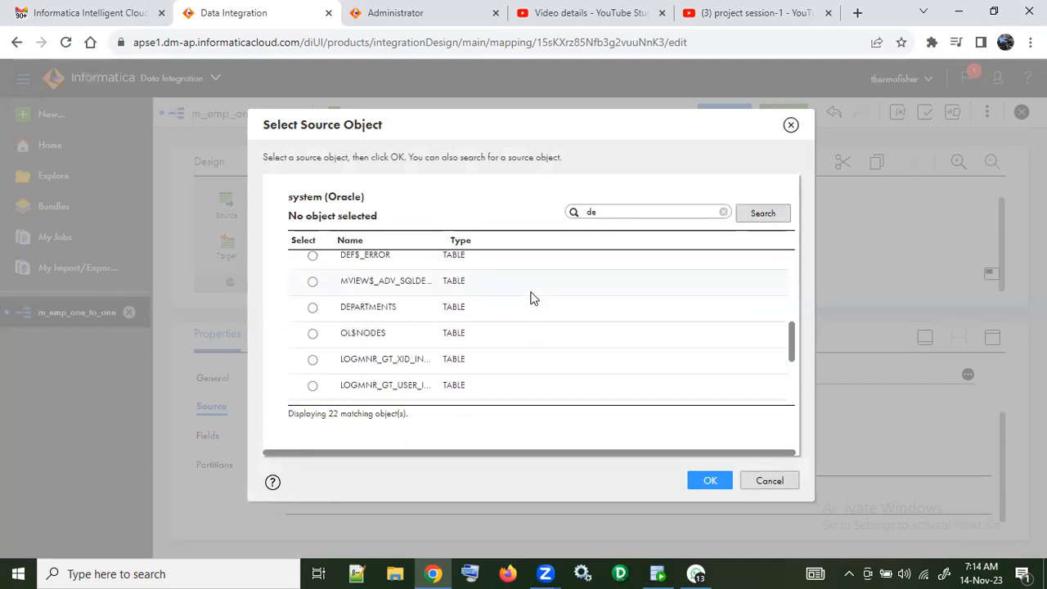
left_click(312, 307)
left_click(708, 480)
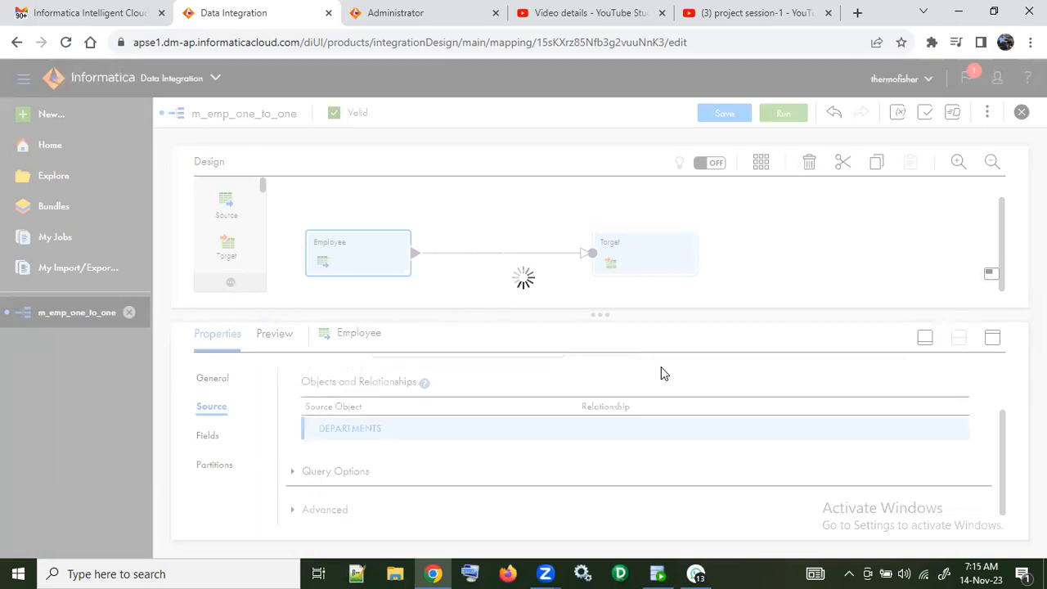
Step: Examine the actions and existing relationships available for the DEPARTMENTS source object
scroll(633, 420, "down", 1)
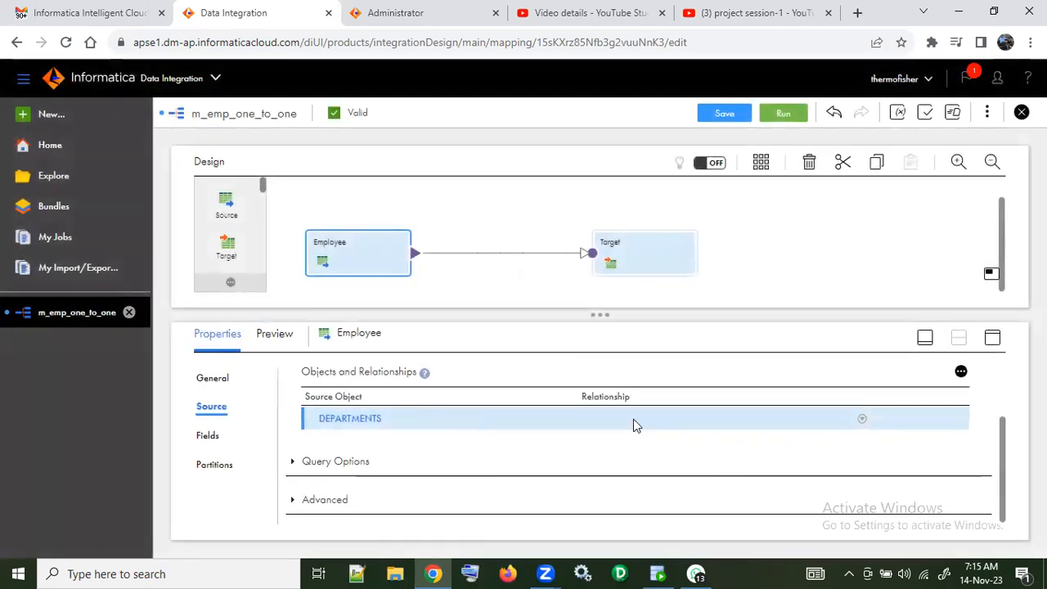
left_click(862, 420)
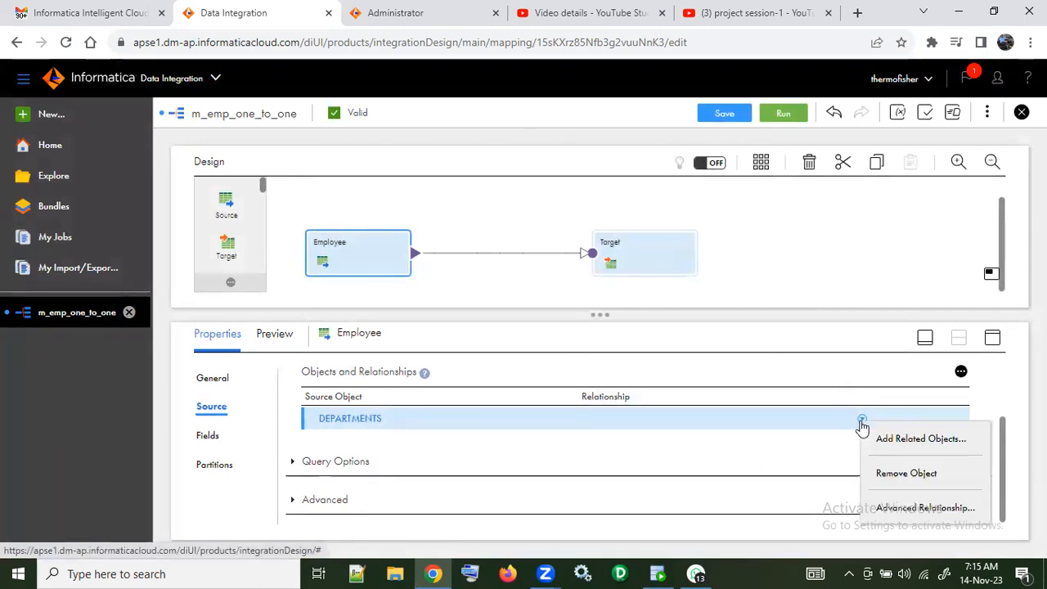
left_click(744, 365)
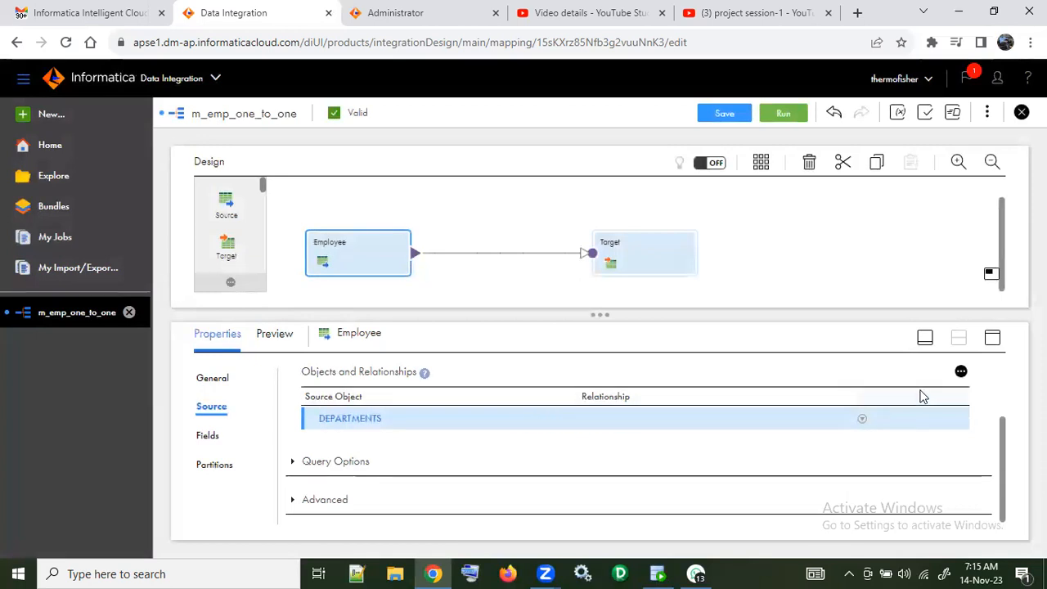
left_click(961, 372)
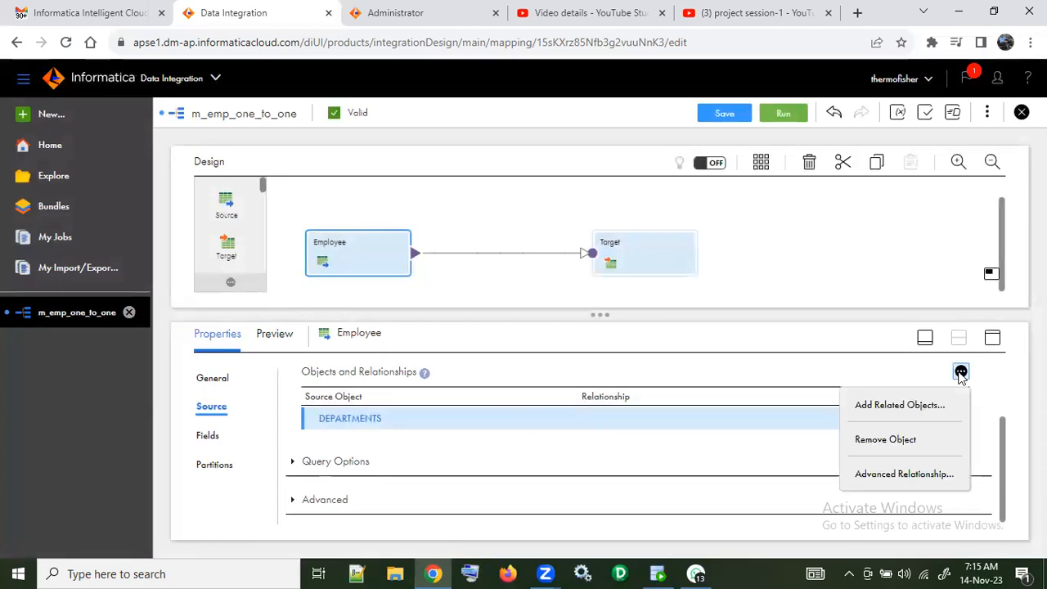
left_click(916, 413)
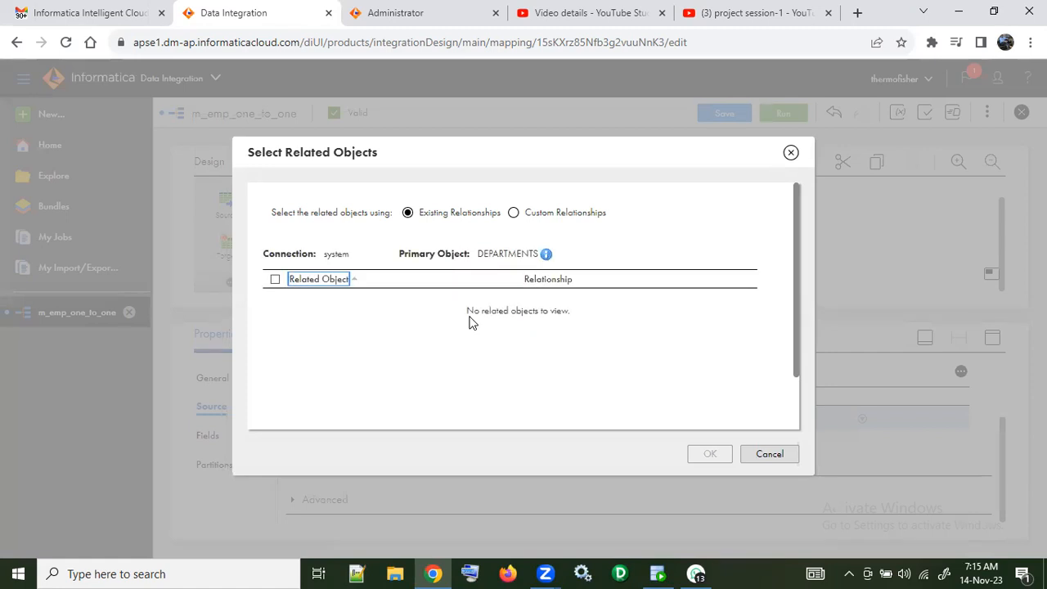
left_click(783, 457)
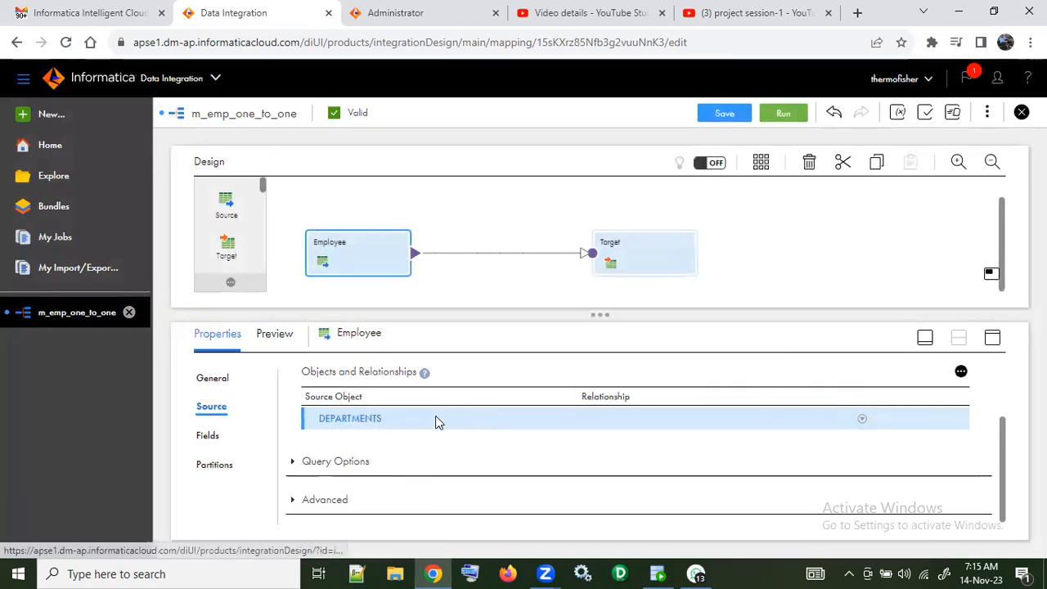
scroll(585, 421, "up", 1)
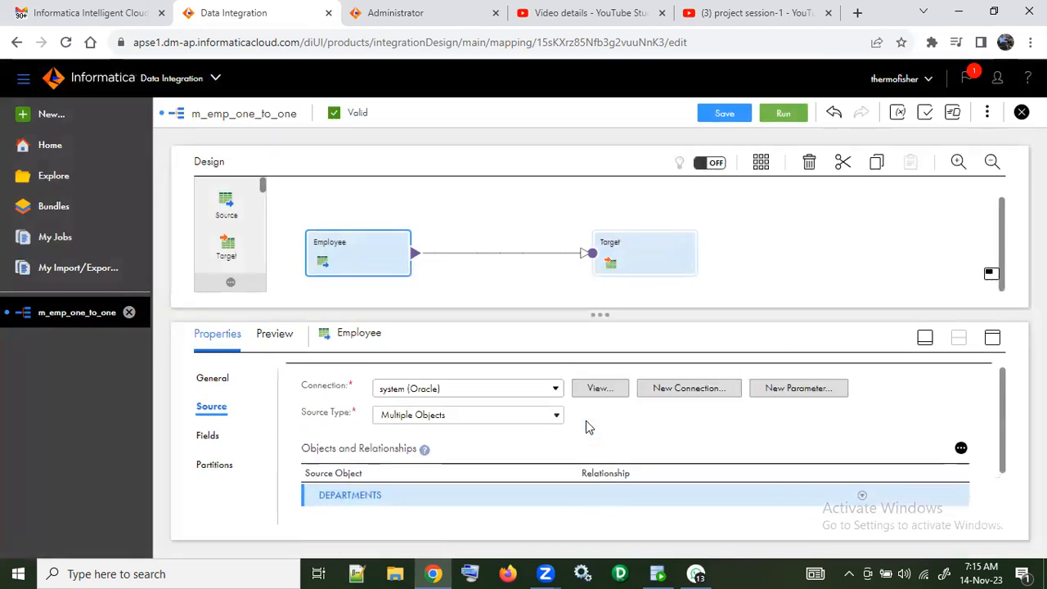
scroll(585, 420, "down", 1)
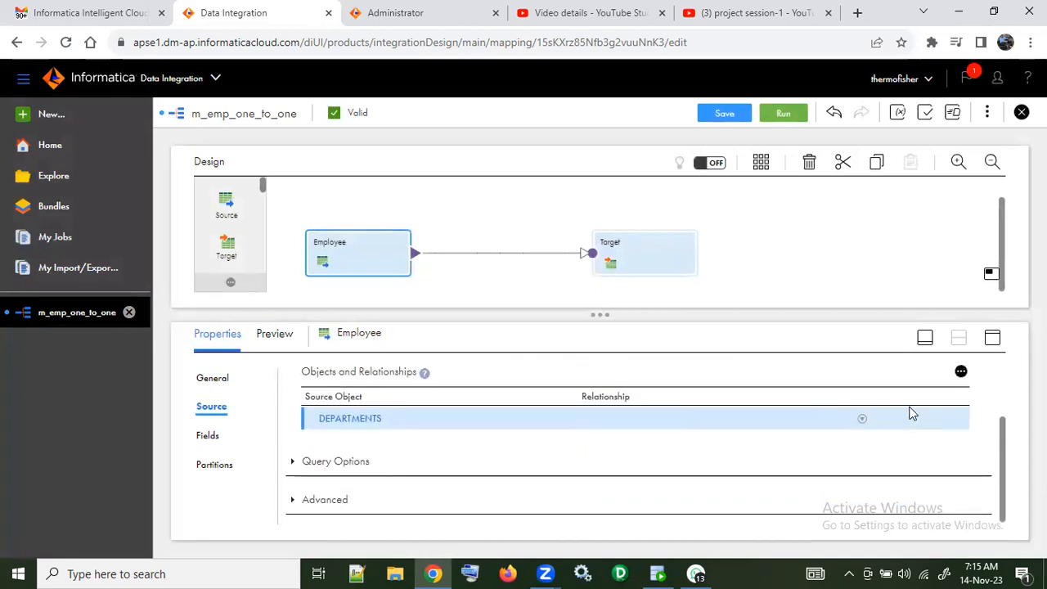
left_click(863, 420)
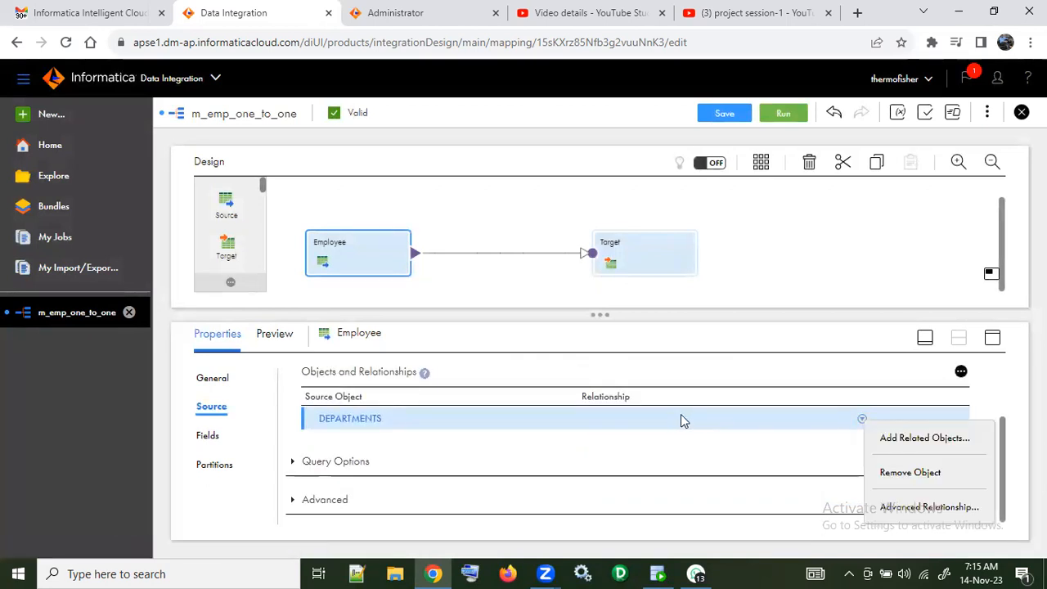
Step: Start a custom relationship for DEPARTMENTS and try entering "employee" directly as the related object
left_click(962, 372)
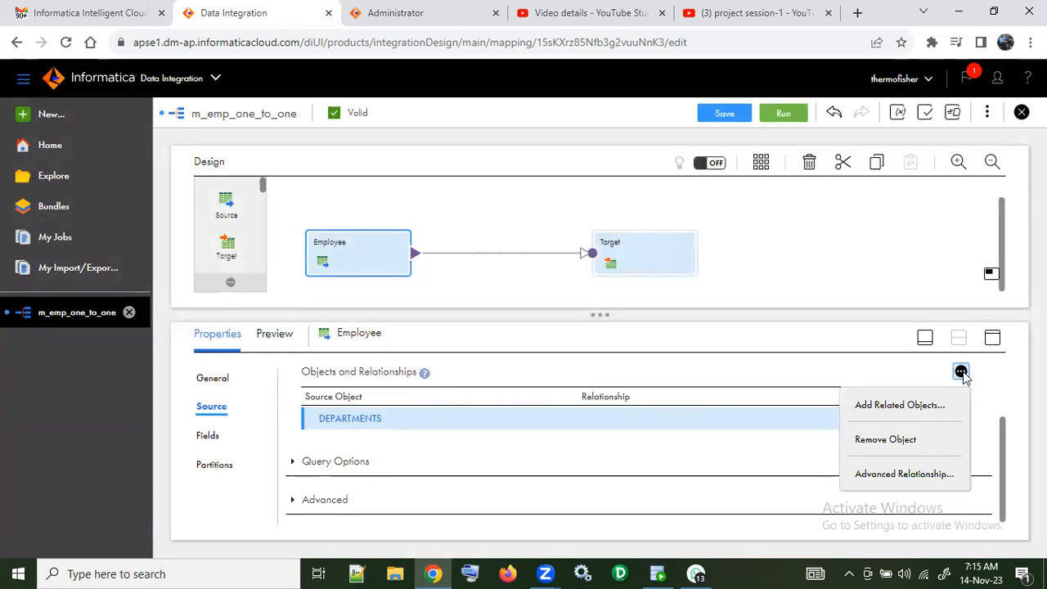
left_click(917, 404)
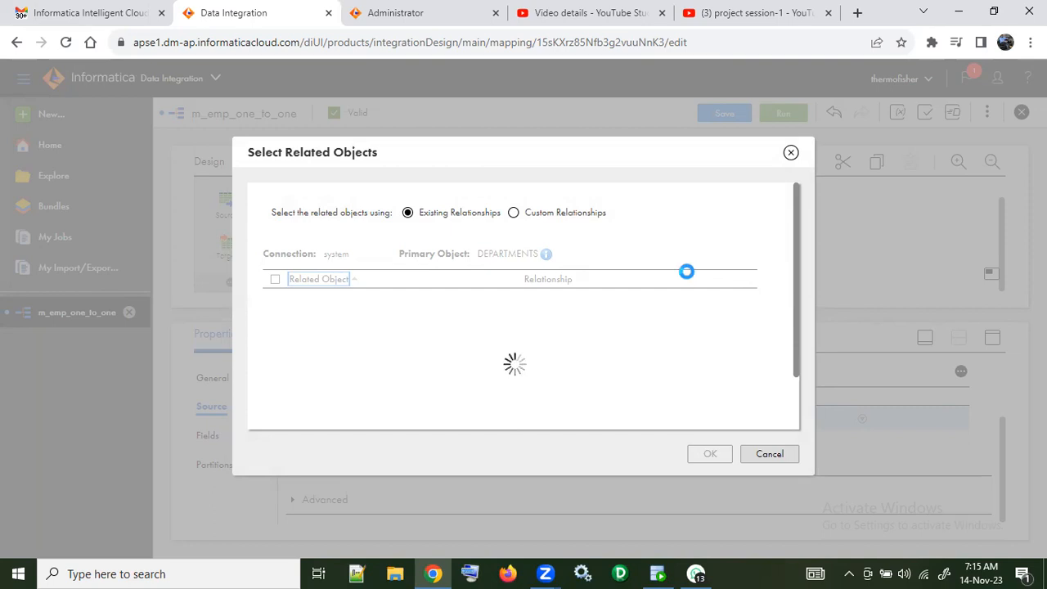
left_click(514, 214)
left_click(444, 257)
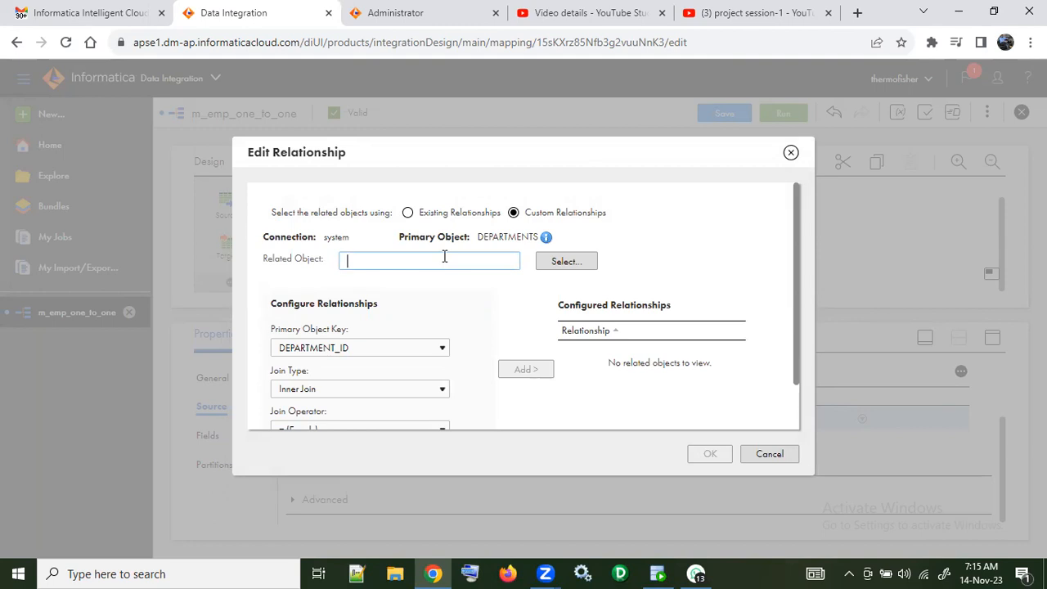
type("employee")
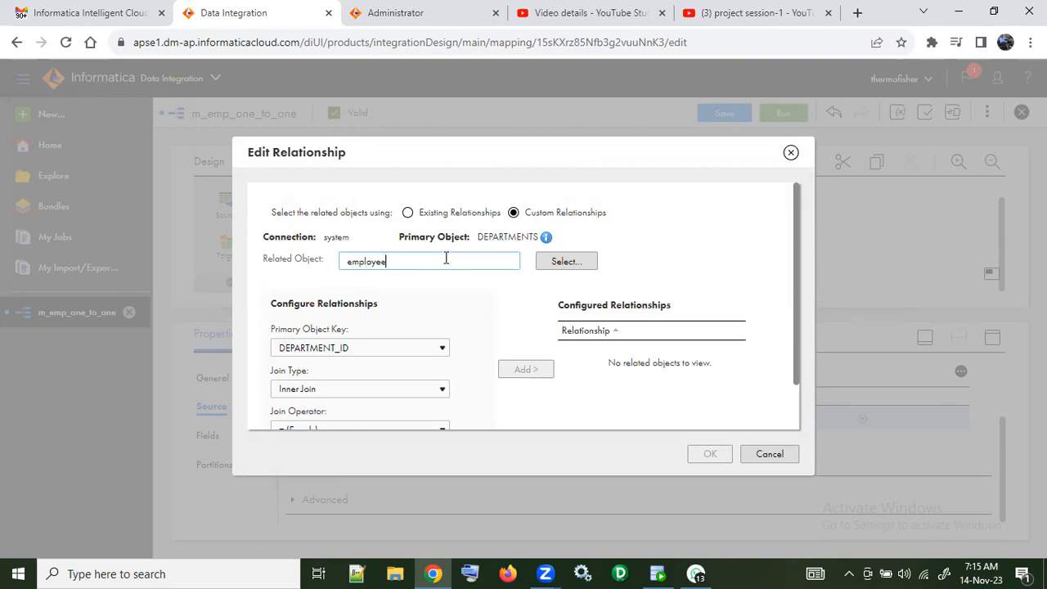
left_click(589, 263)
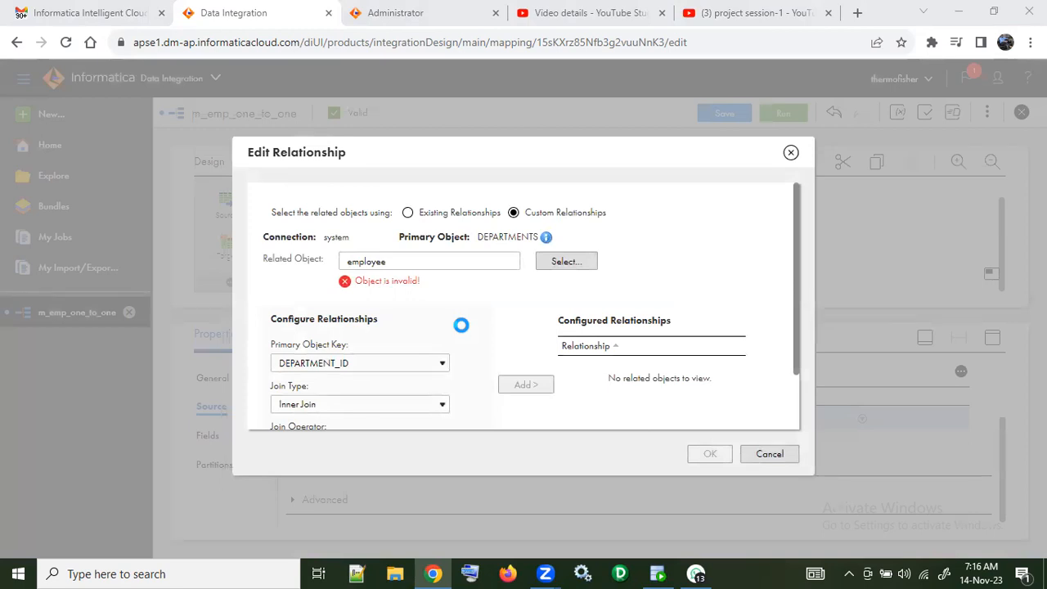
Step: Search the available objects for "emplo" and choose the EMPLOYEES table as the related object
left_click(564, 261)
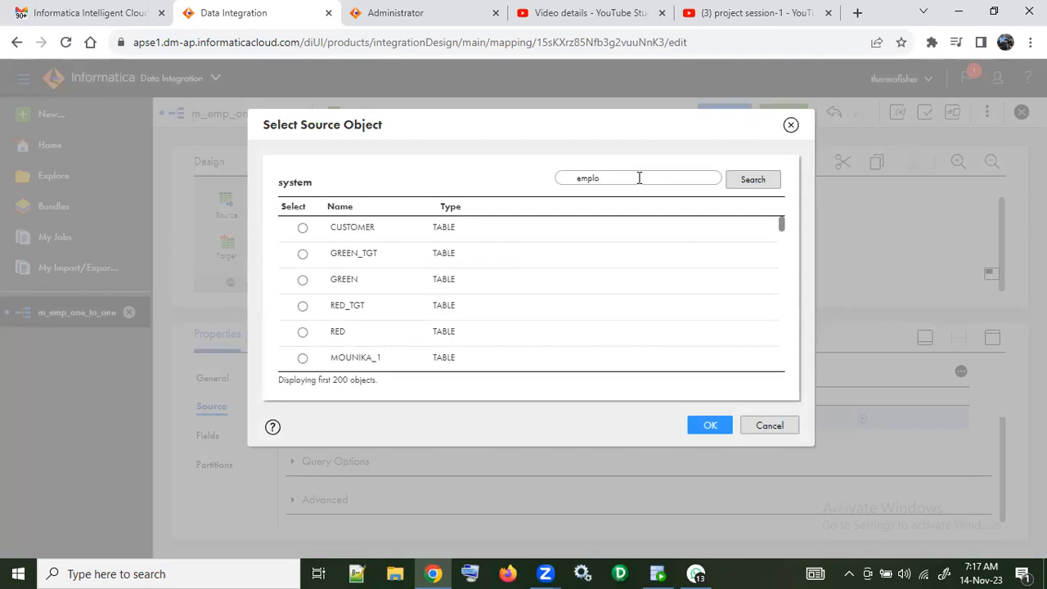
left_click(745, 179)
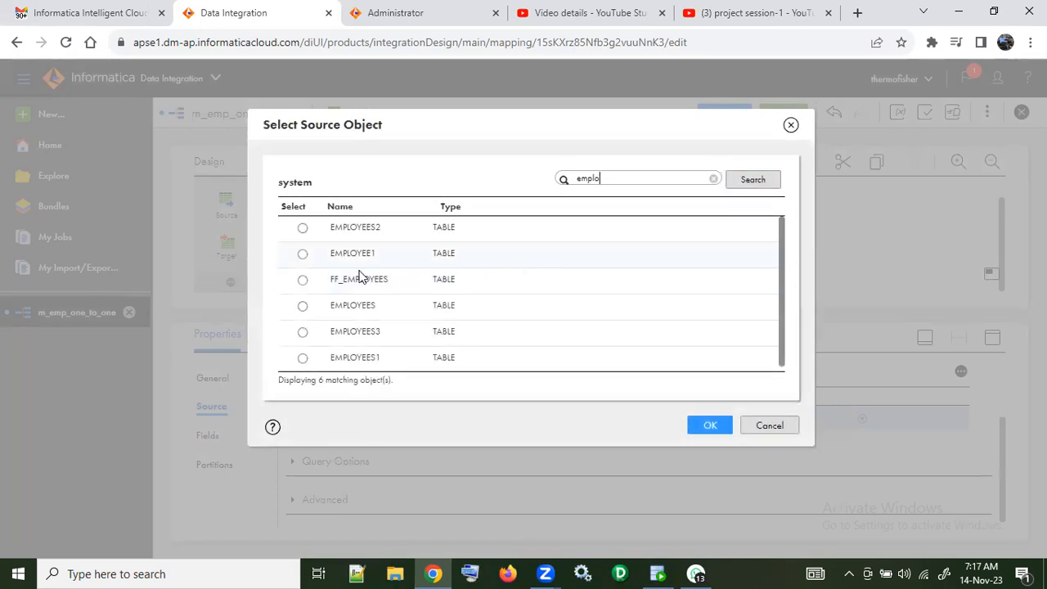
left_click(302, 308)
left_click(708, 425)
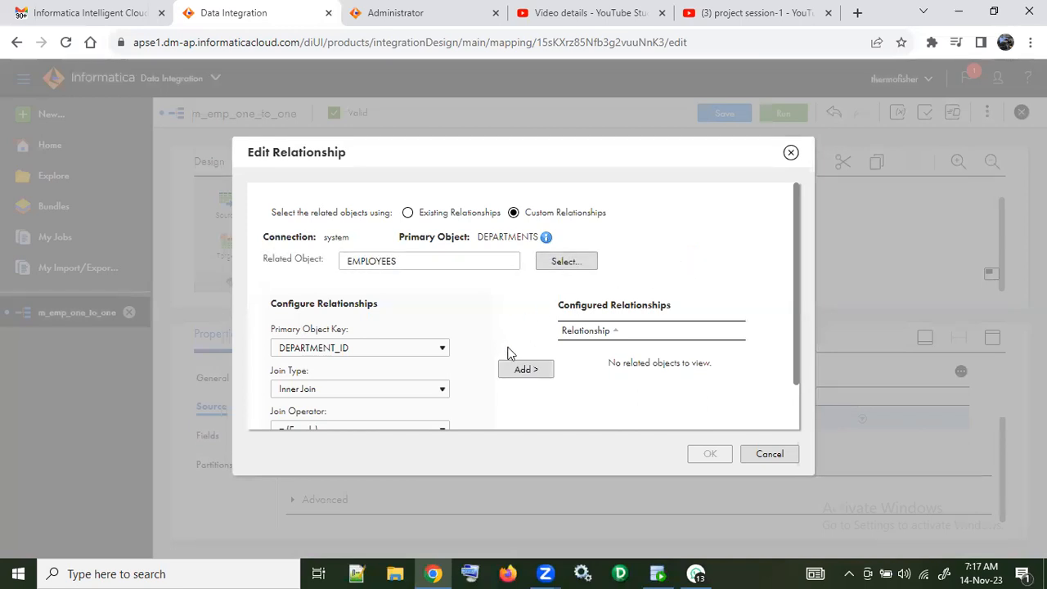
Step: Set the related object key to DEPARTMENT_ID and add the inner-join relationship between DEPARTMENTS and EMPLOYEES
scroll(493, 341, "down", 1)
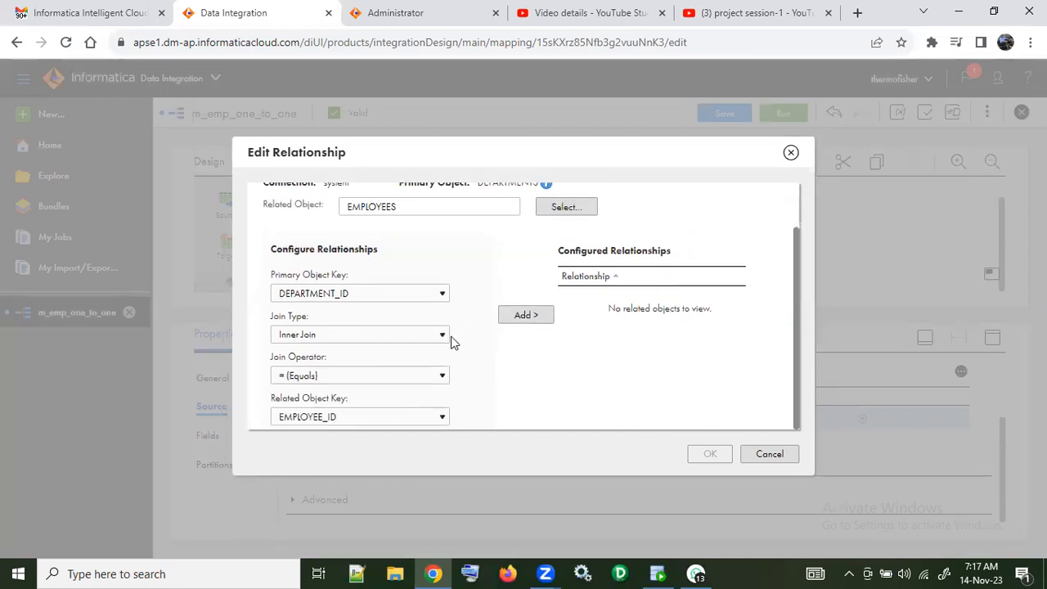
left_click(442, 418)
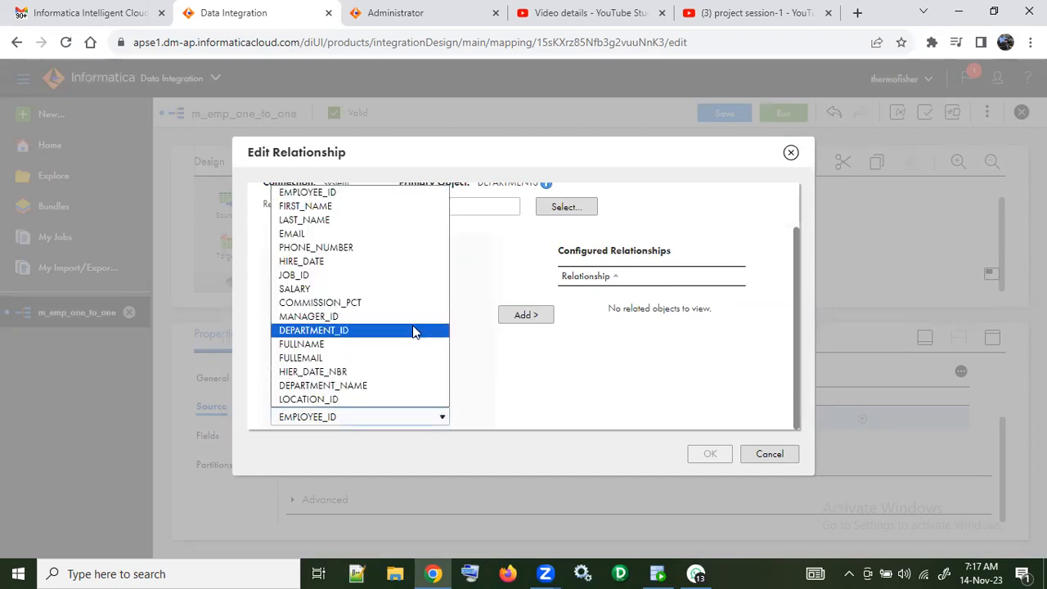
left_click(413, 329)
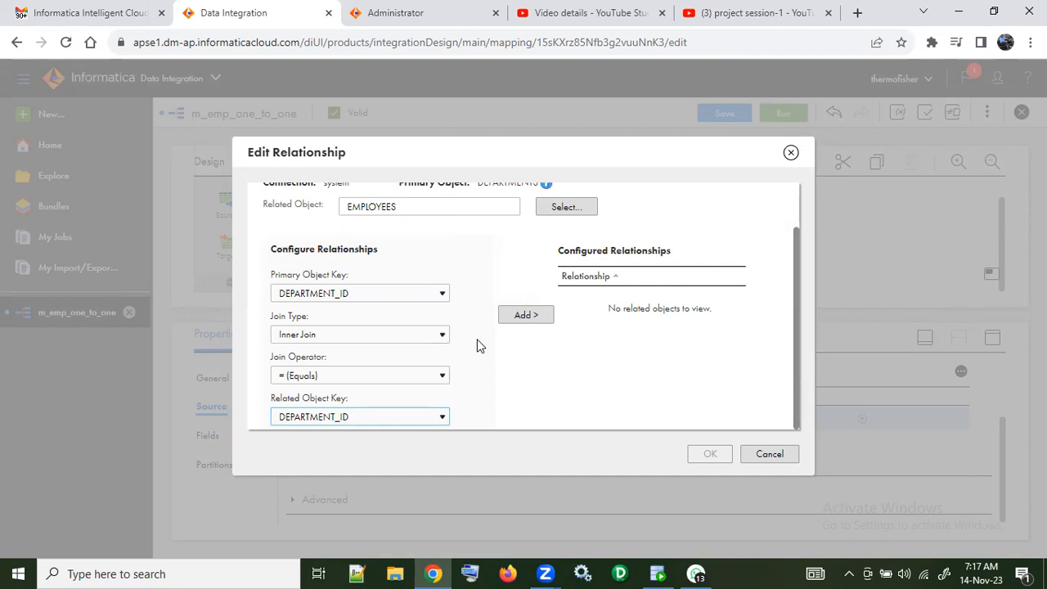
left_click(532, 323)
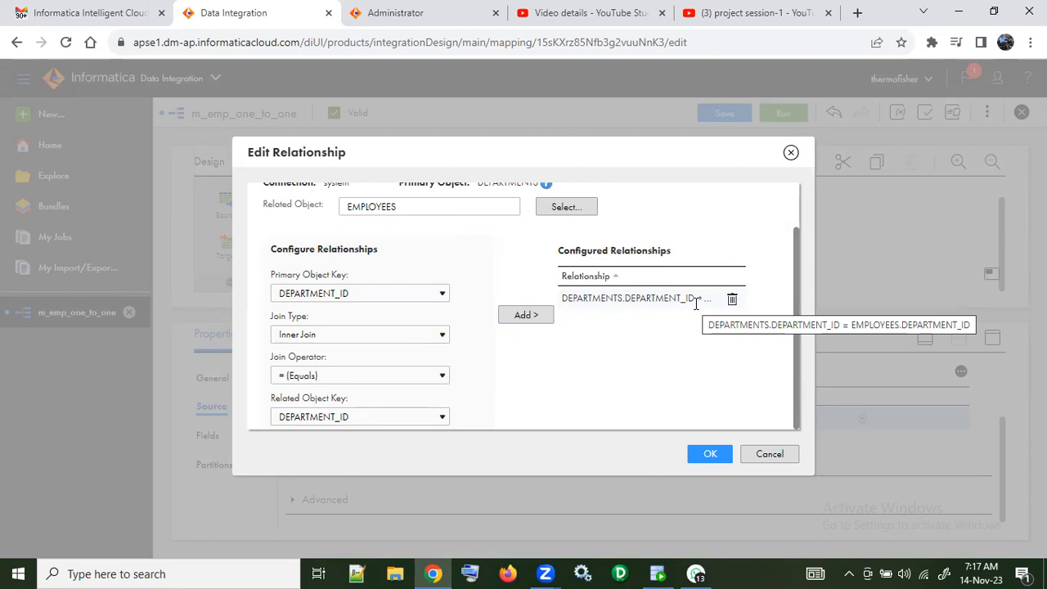
Step: Apply the configured DEPARTMENTS–EMPLOYEES relationship to the Employee source and review its objects and relationships
left_click(708, 454)
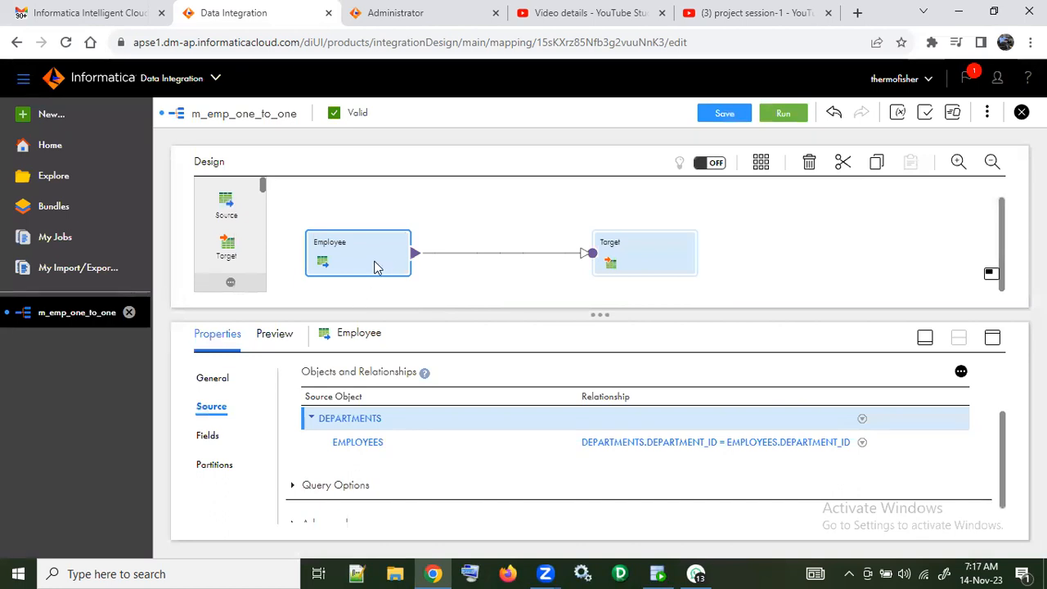
scroll(397, 444, "up", 1)
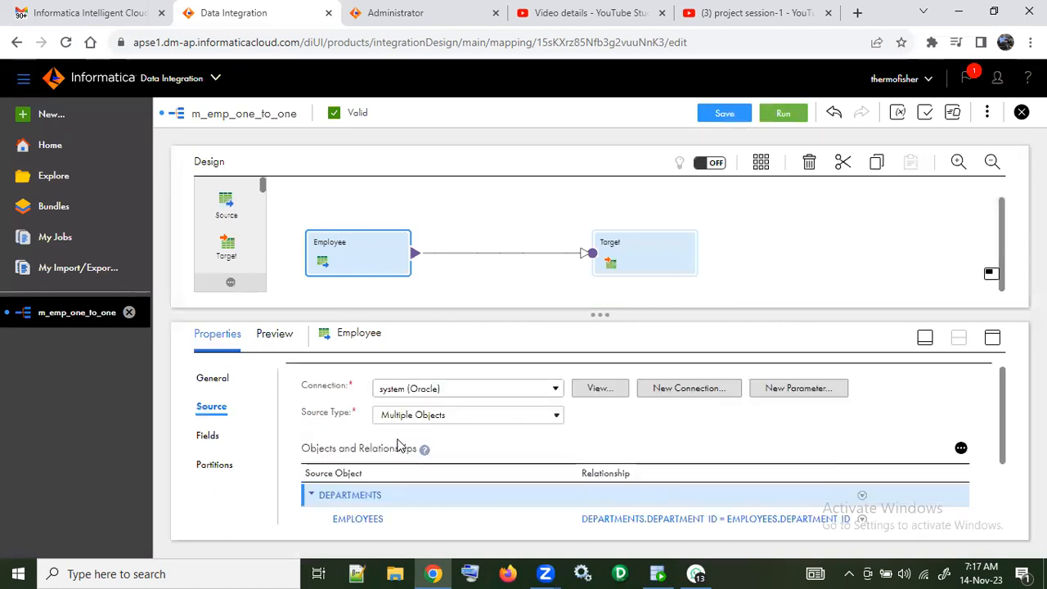
scroll(487, 433, "down", 1)
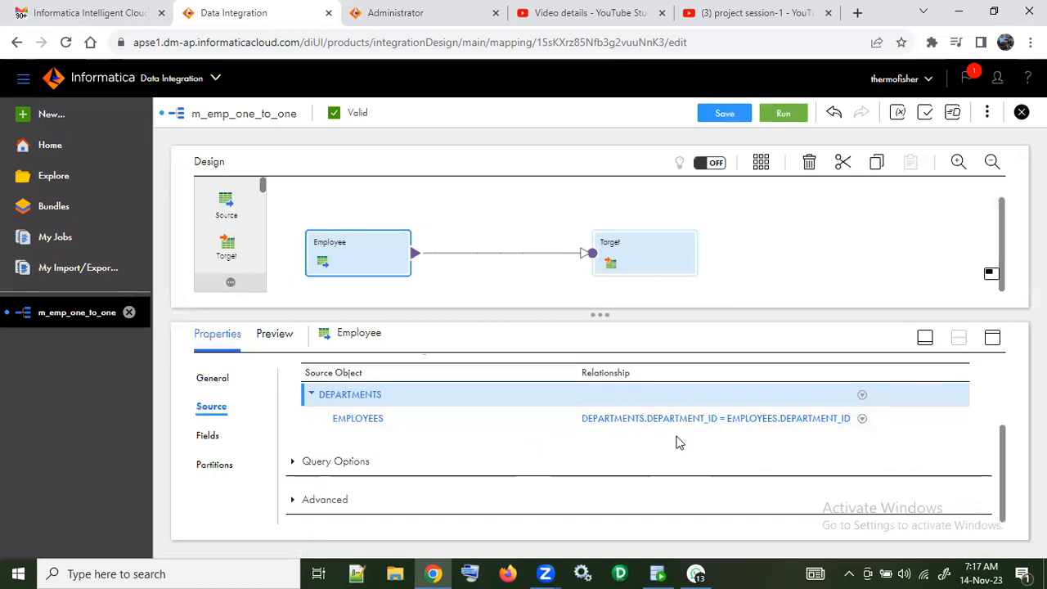
Step: Expand the Employee source's query options and enable selecting distinct rows only
left_click(290, 466)
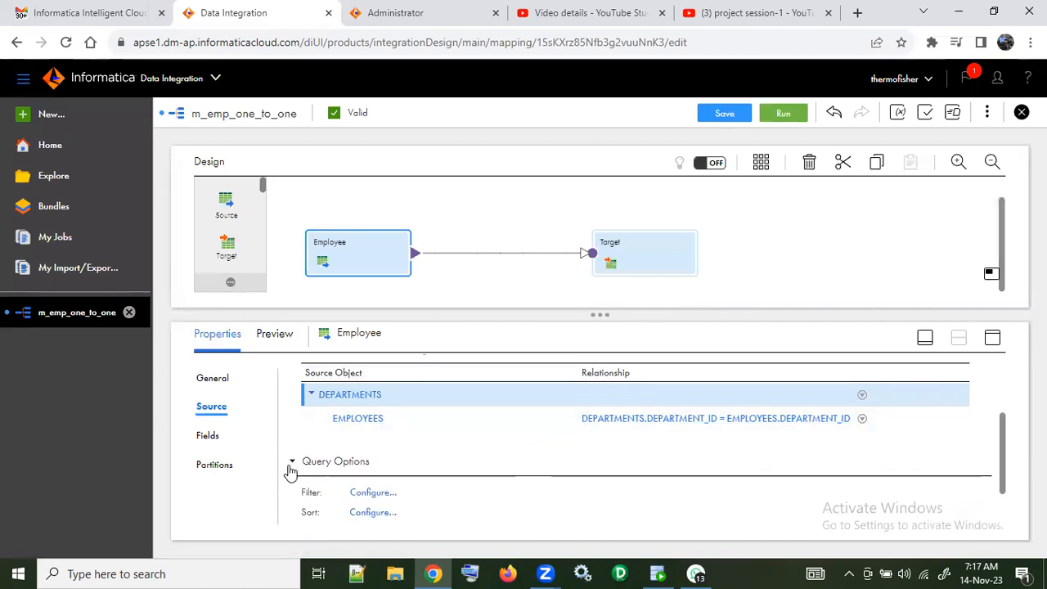
left_click(290, 467)
left_click(290, 464)
scroll(433, 453, "down", 1)
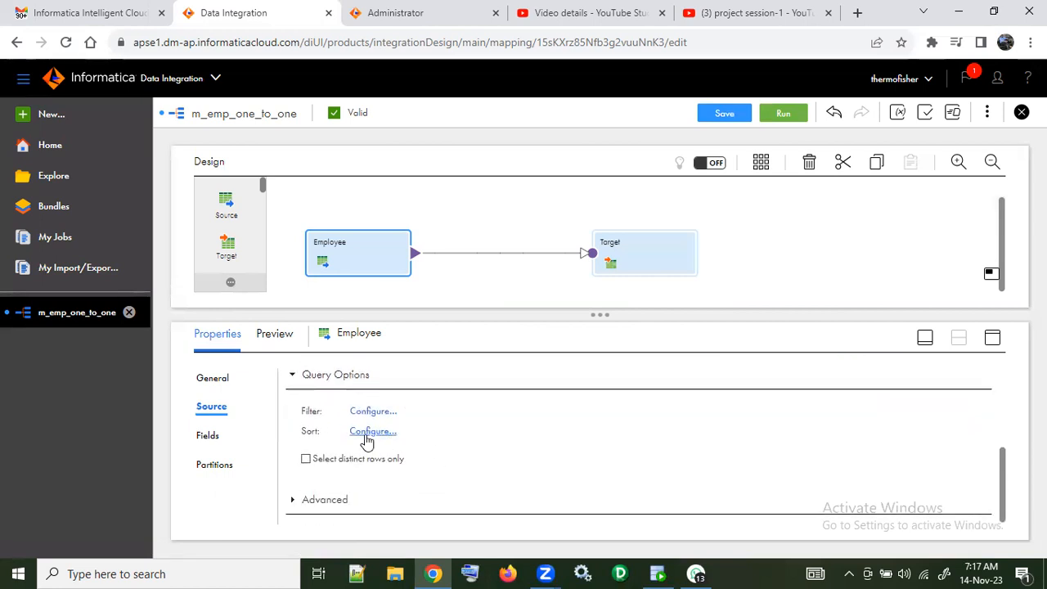
left_click(306, 461)
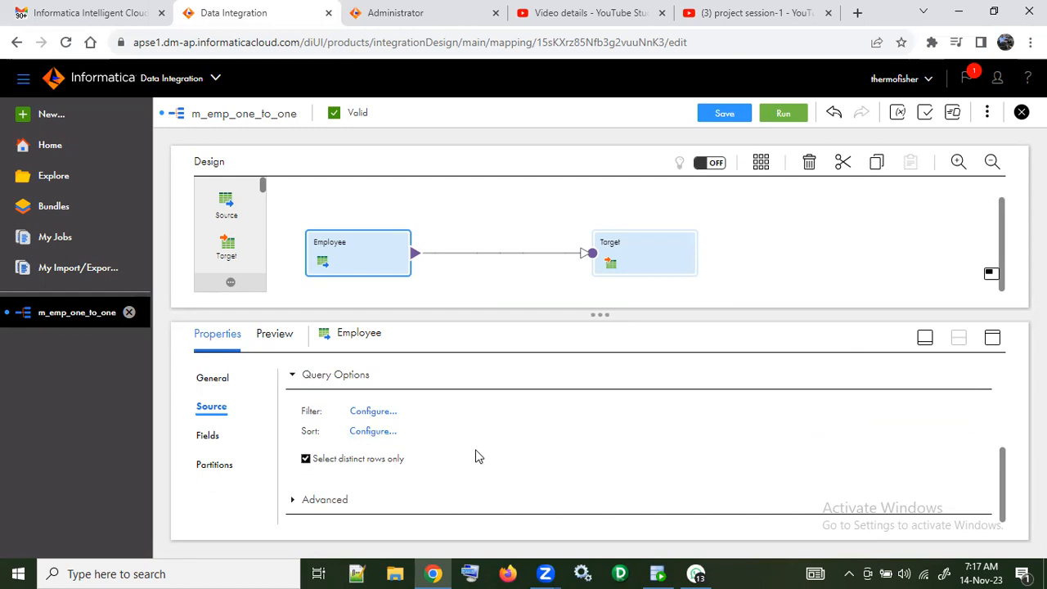
Step: Examine the Employee source's advanced settings, including SQL override, output repeatability choices and schema name, and recheck its source details
left_click(294, 501)
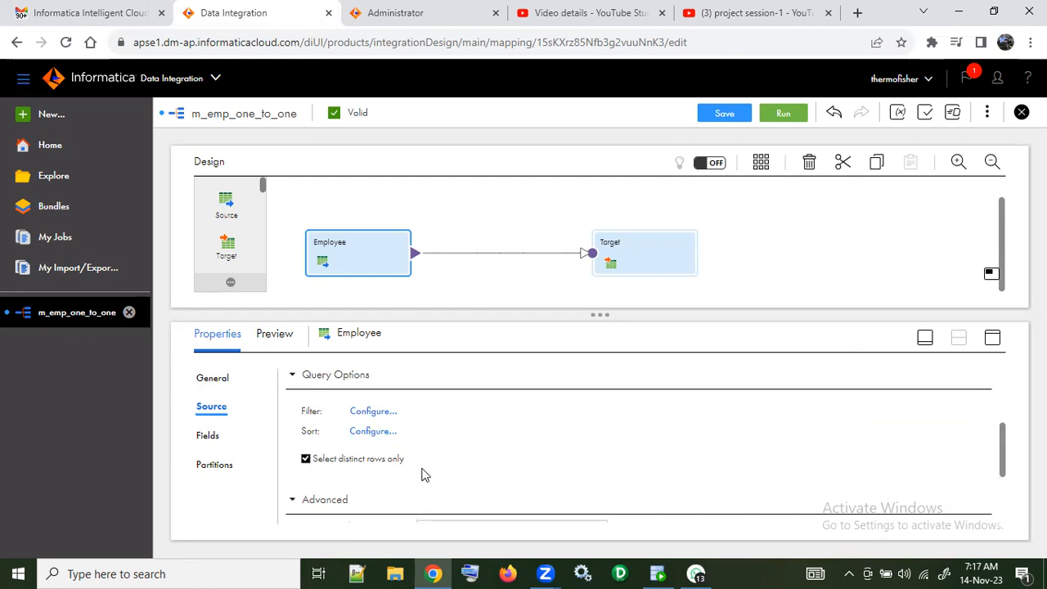
scroll(465, 456, "down", 3)
scroll(465, 456, "up", 1)
scroll(466, 456, "up", 1)
scroll(465, 457, "down", 4)
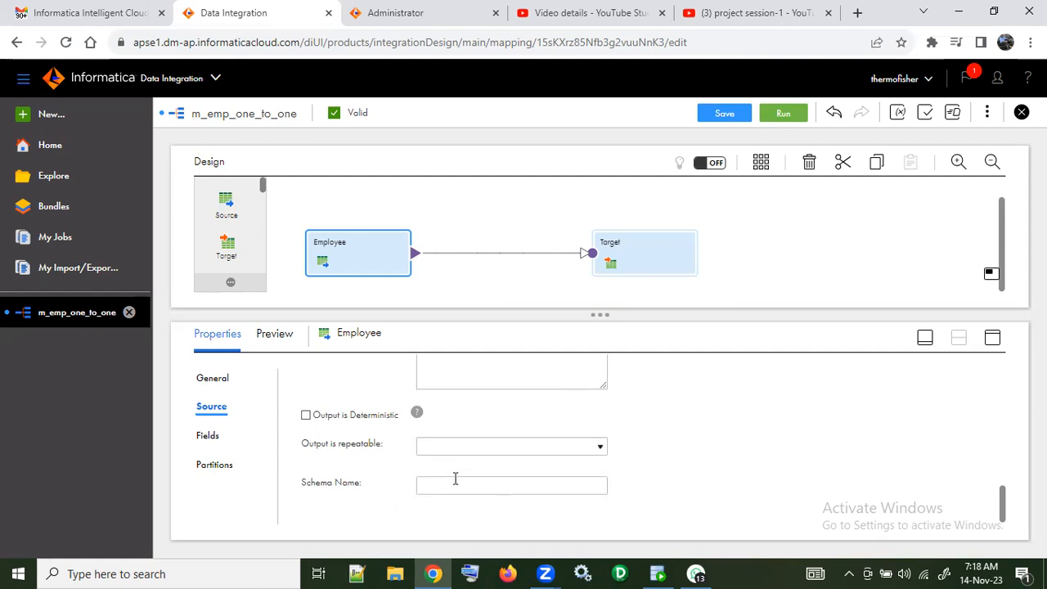
left_click(456, 491)
left_click(601, 448)
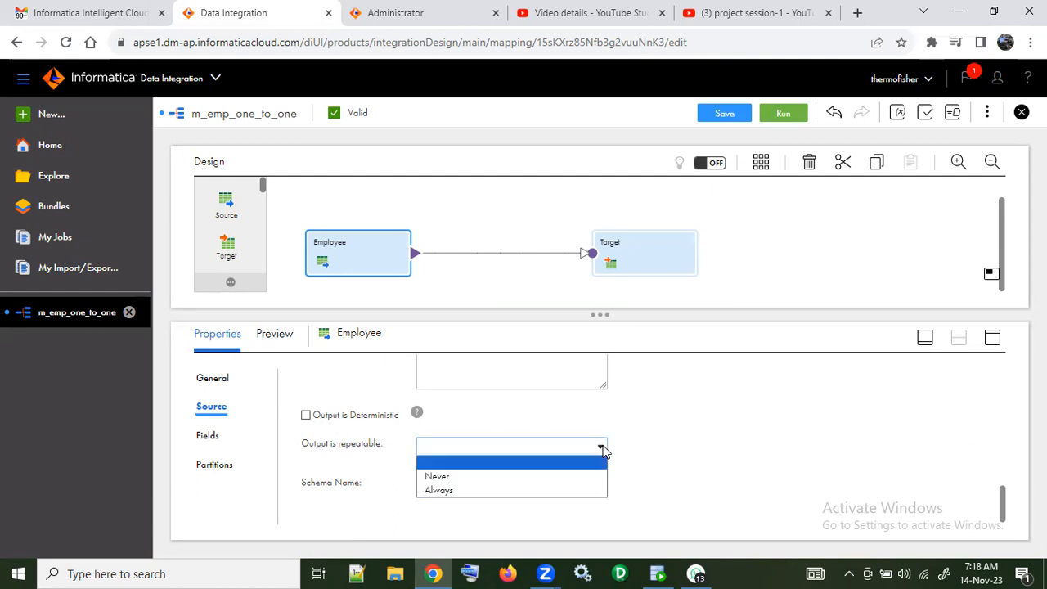
left_click(603, 451)
scroll(659, 419, "up", 5)
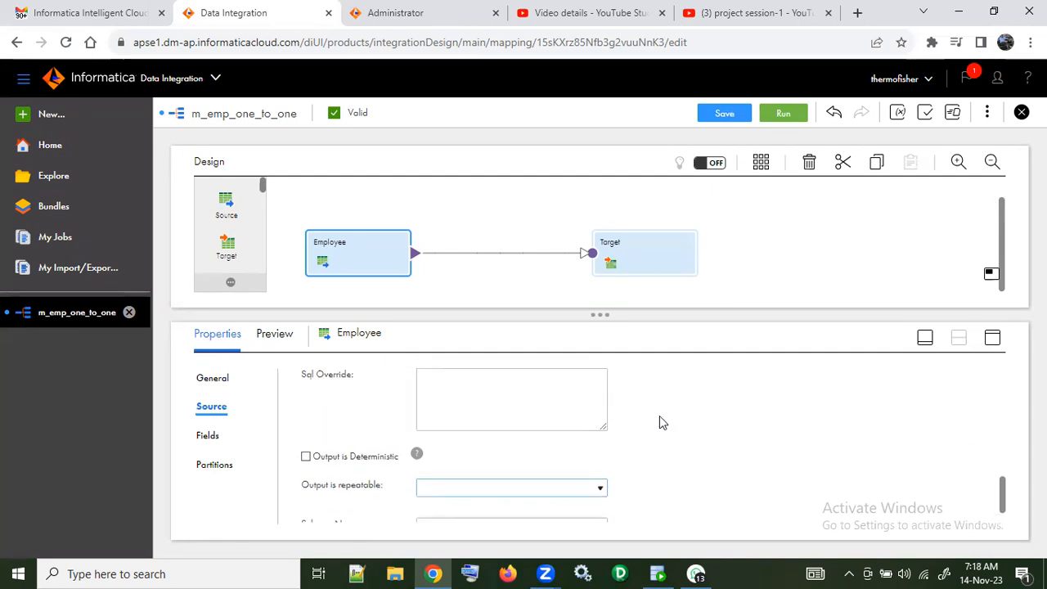
scroll(659, 418, "up", 5)
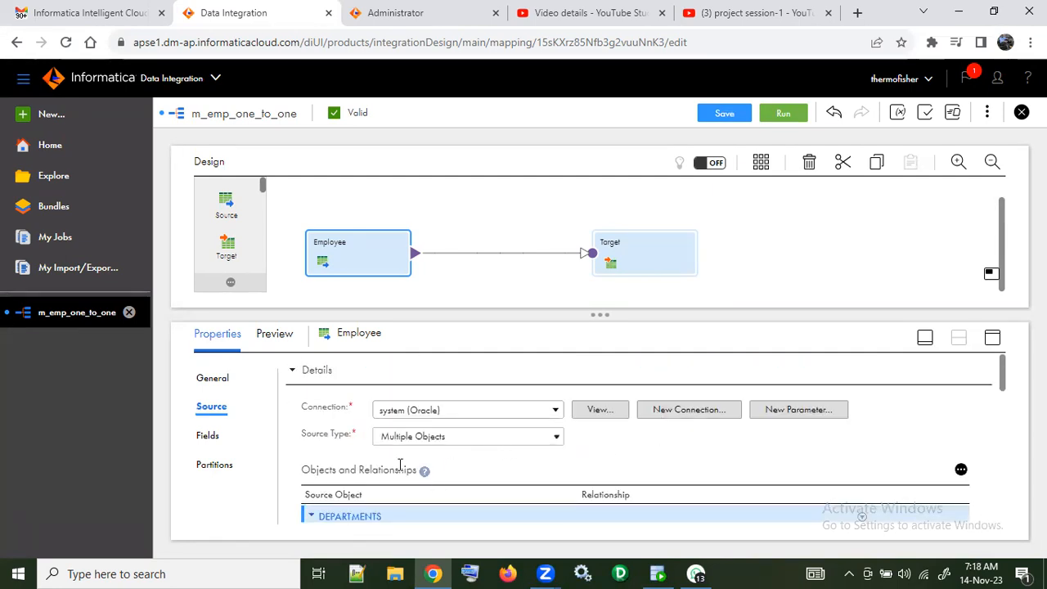
scroll(695, 470, "down", 2)
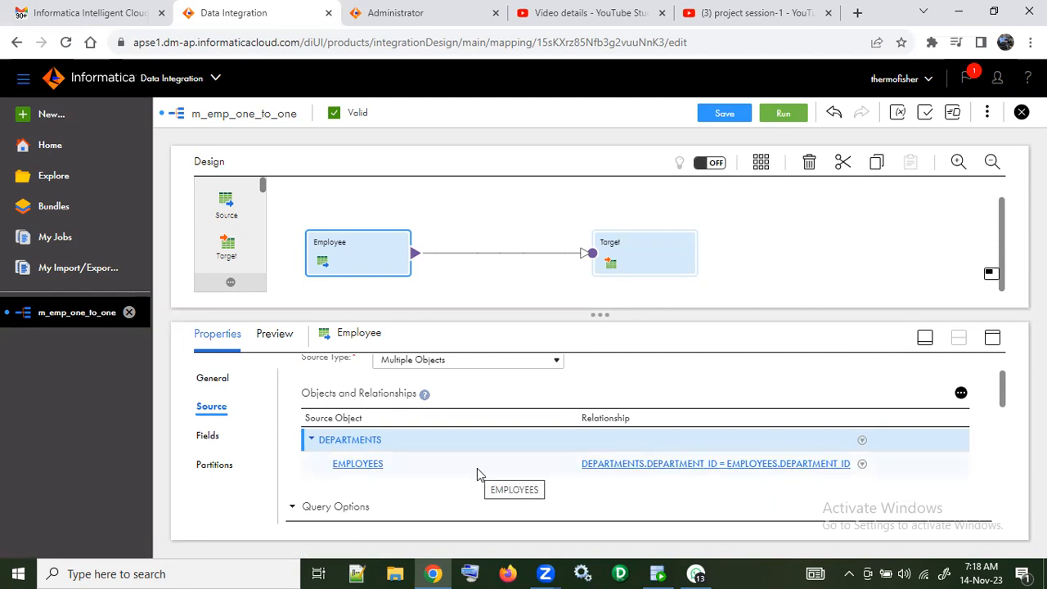
Step: Review the full list of Employee source fields coming from the joined DEPARTMENTS and EMPLOYEES objects
left_click(209, 435)
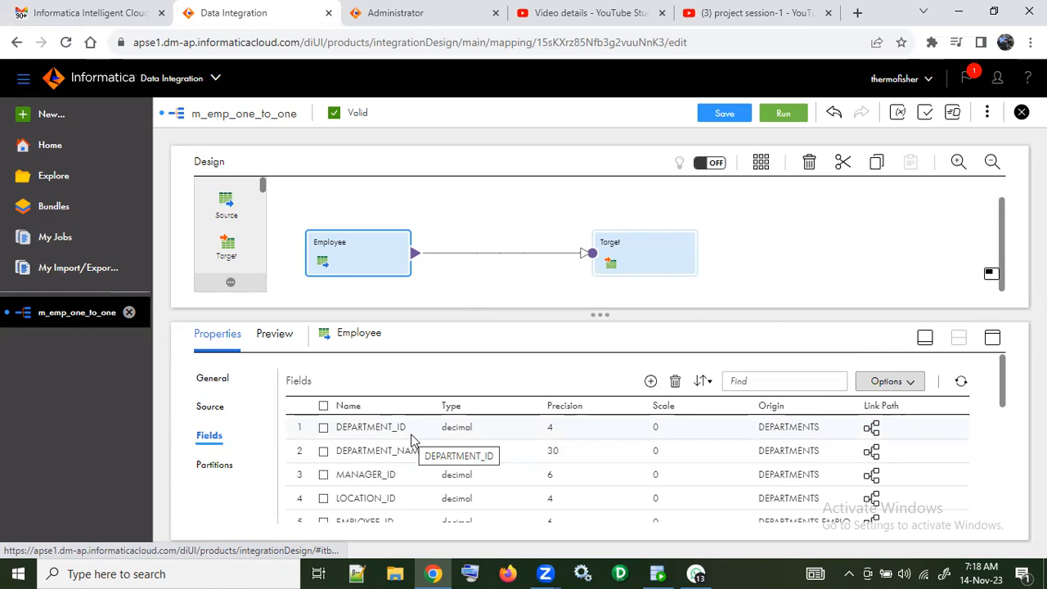
scroll(413, 440, "down", 5)
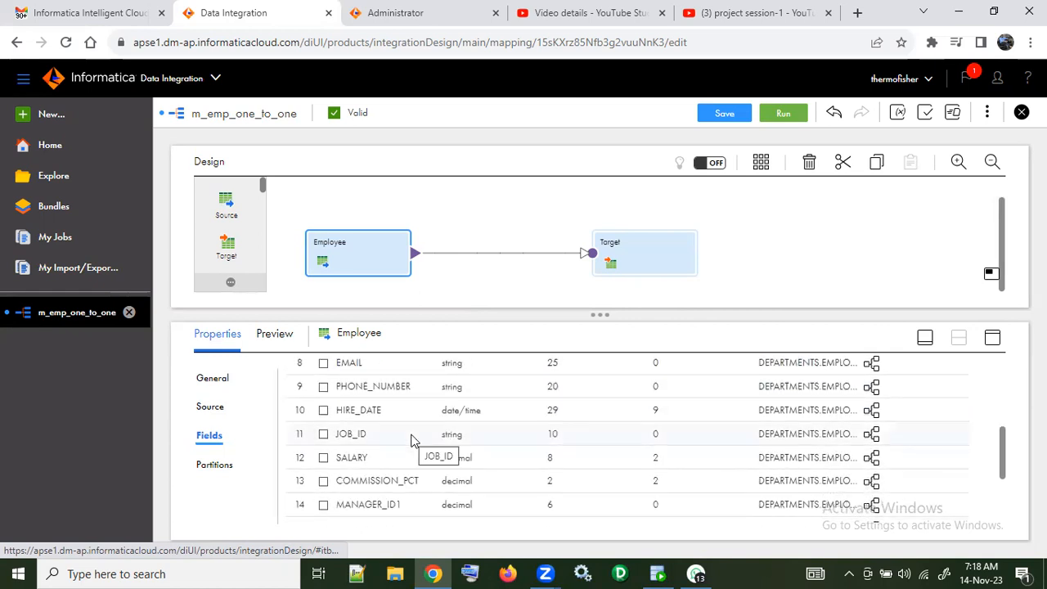
scroll(413, 440, "down", 3)
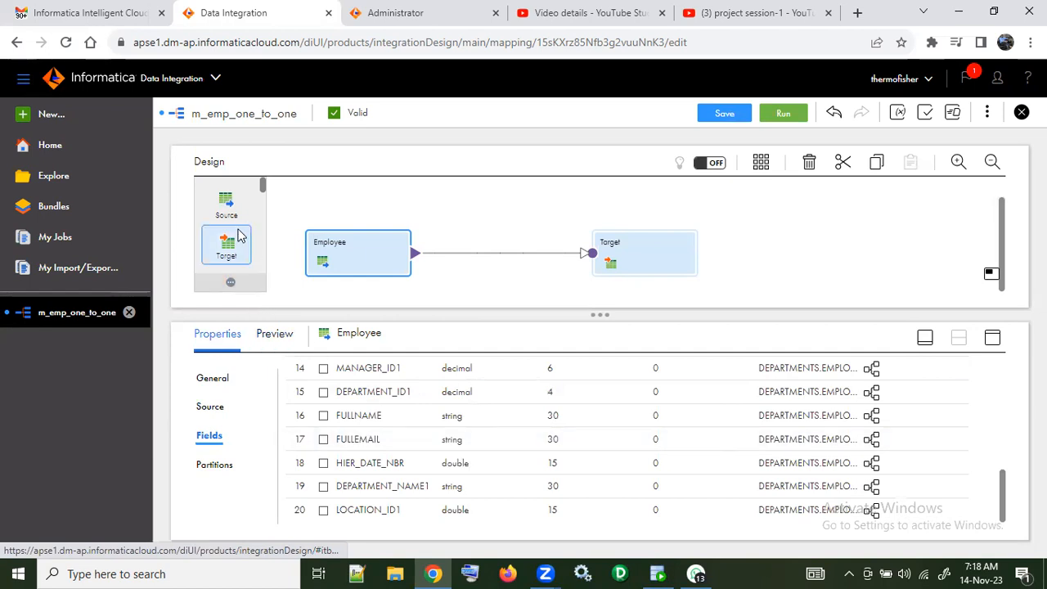
Step: Set the Employee source's partitioning type to Key Range and look through the available partition keys
left_click(227, 465)
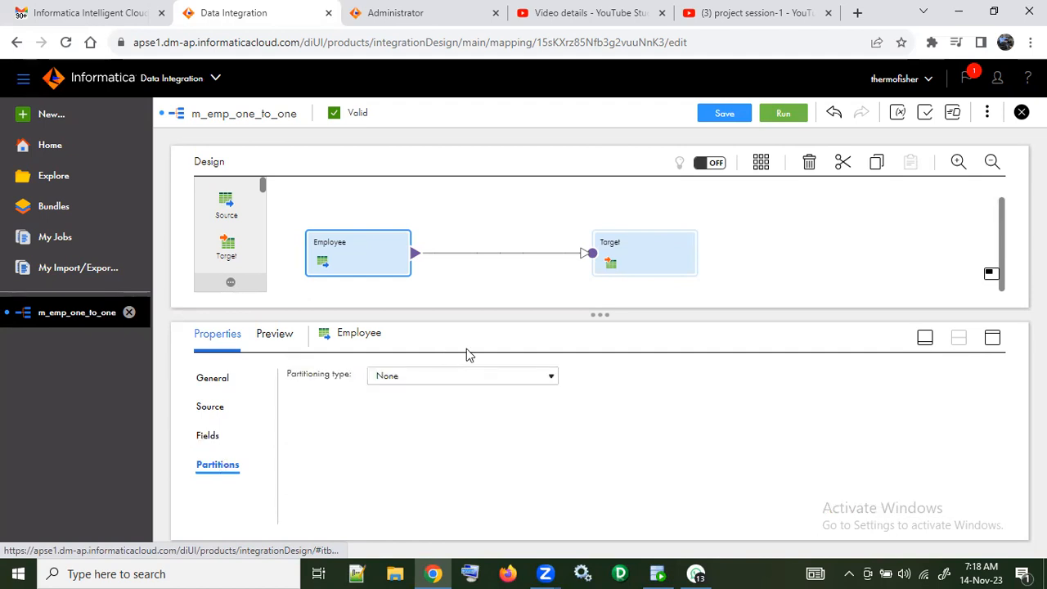
left_click(482, 376)
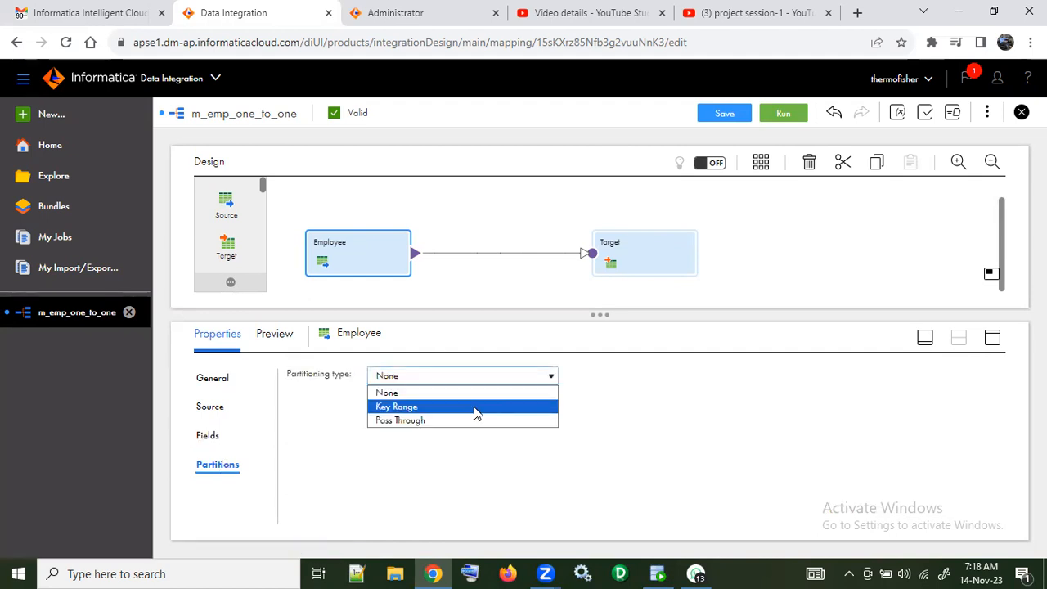
left_click(478, 406)
left_click(544, 443)
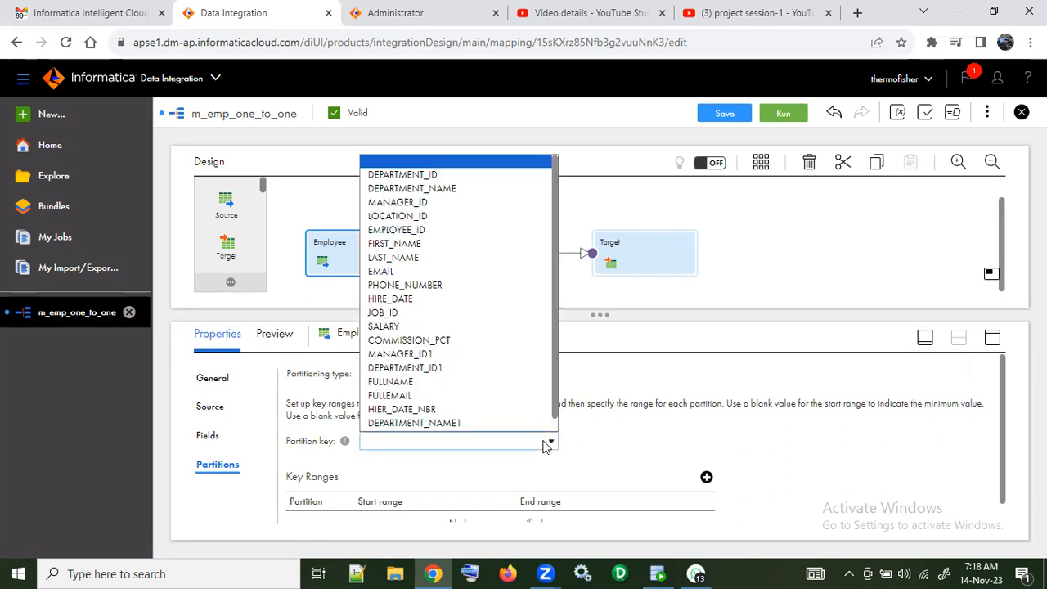
left_click(545, 442)
scroll(573, 444, "down", 1)
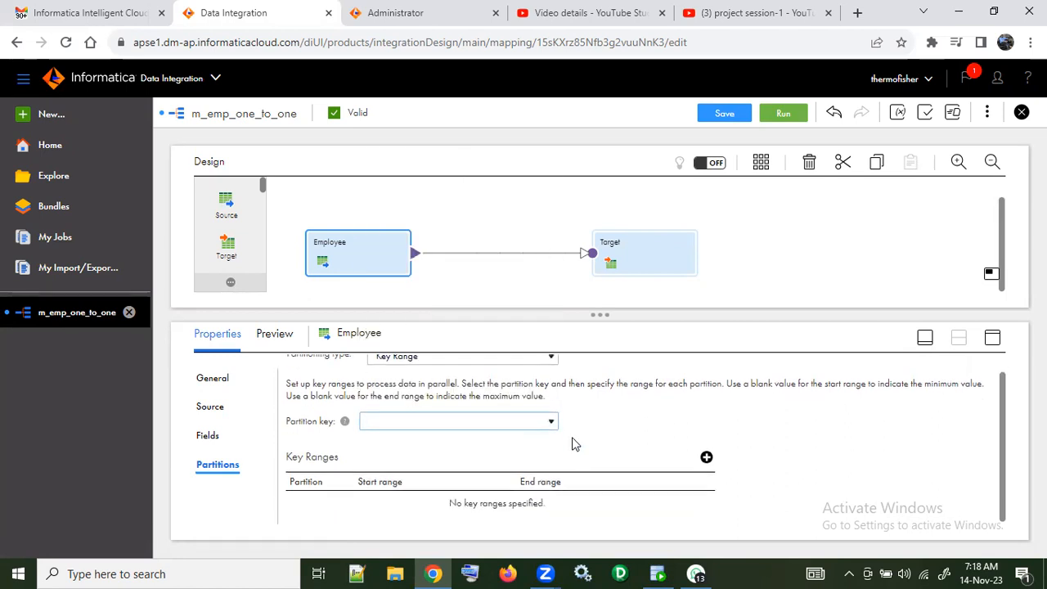
Step: Return to the Employee source fields and examine the incoming fields of the Target transformation
left_click(208, 436)
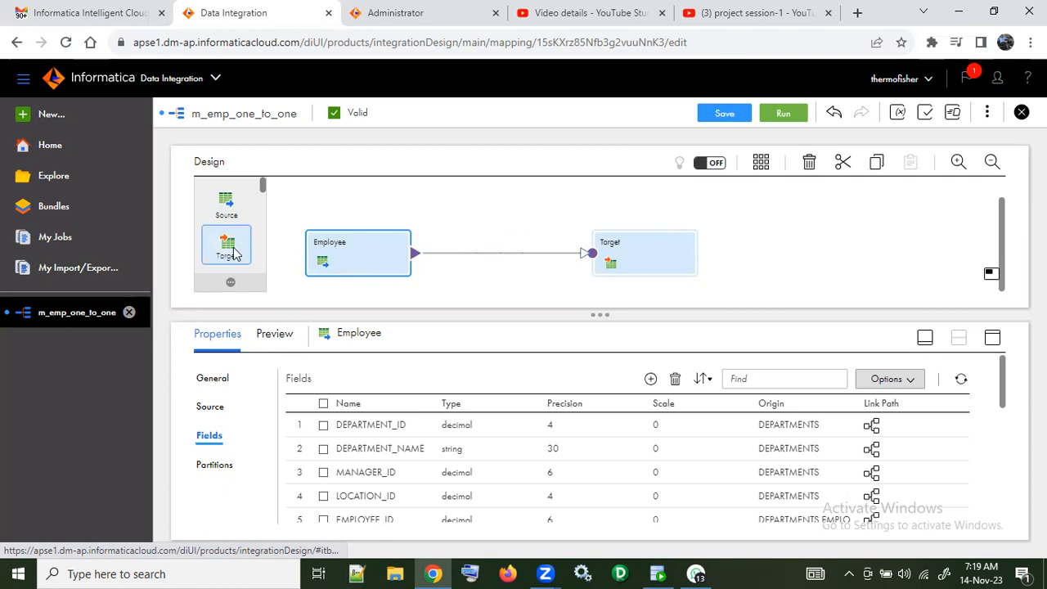
left_click(635, 253)
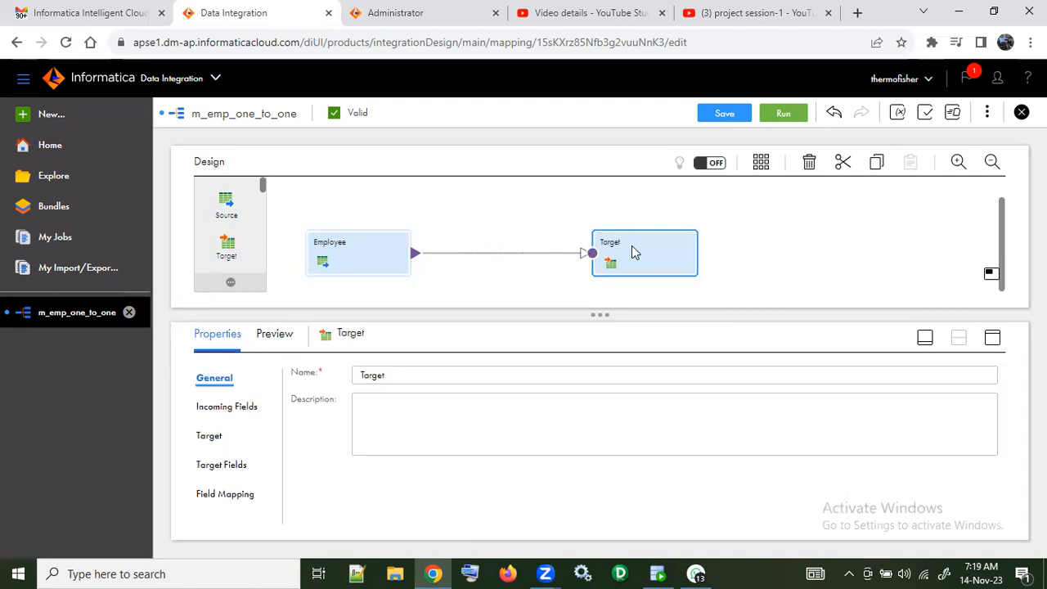
left_click(230, 406)
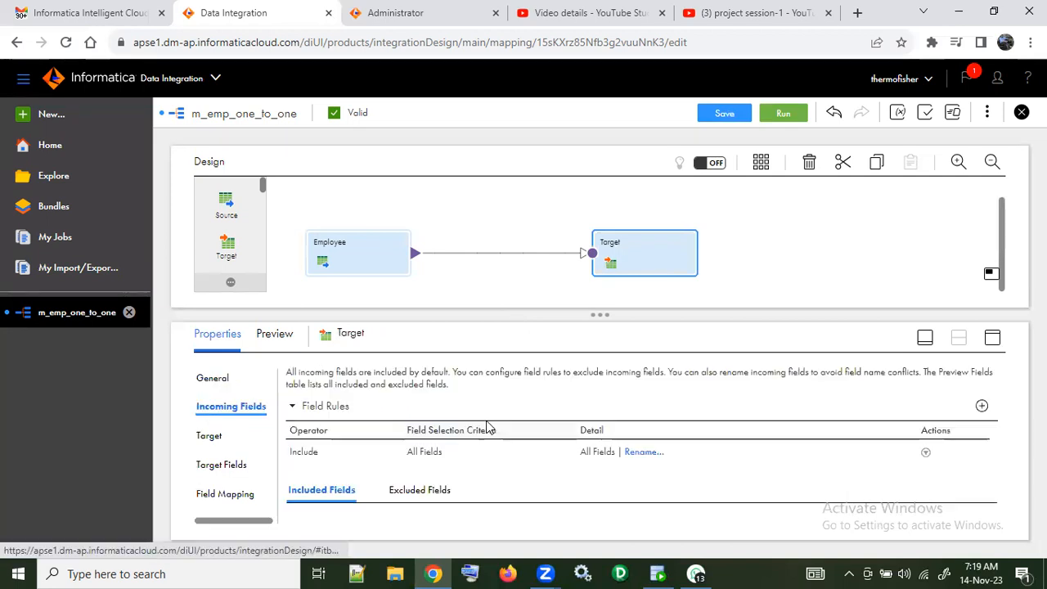
scroll(500, 463, "down", 3)
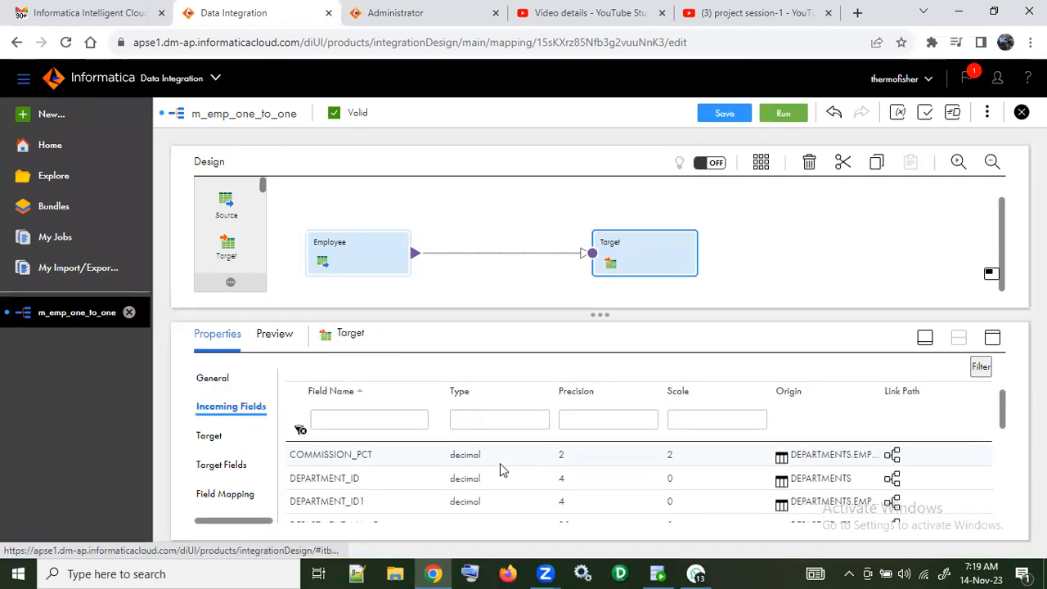
scroll(499, 463, "down", 5)
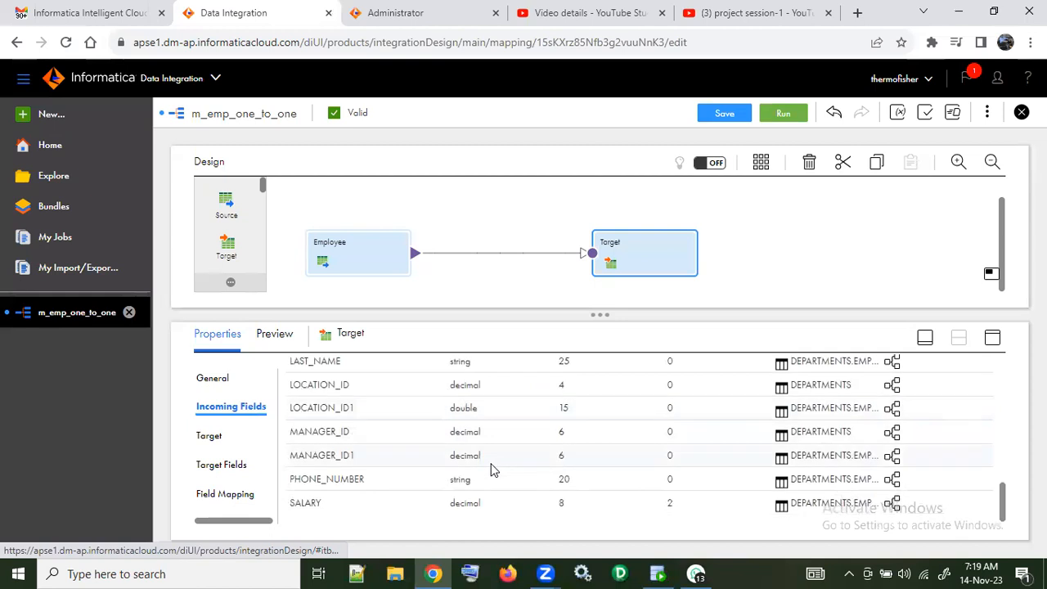
Step: Review the Target transformation's target fields and check how each one is mapped to an incoming field
left_click(225, 466)
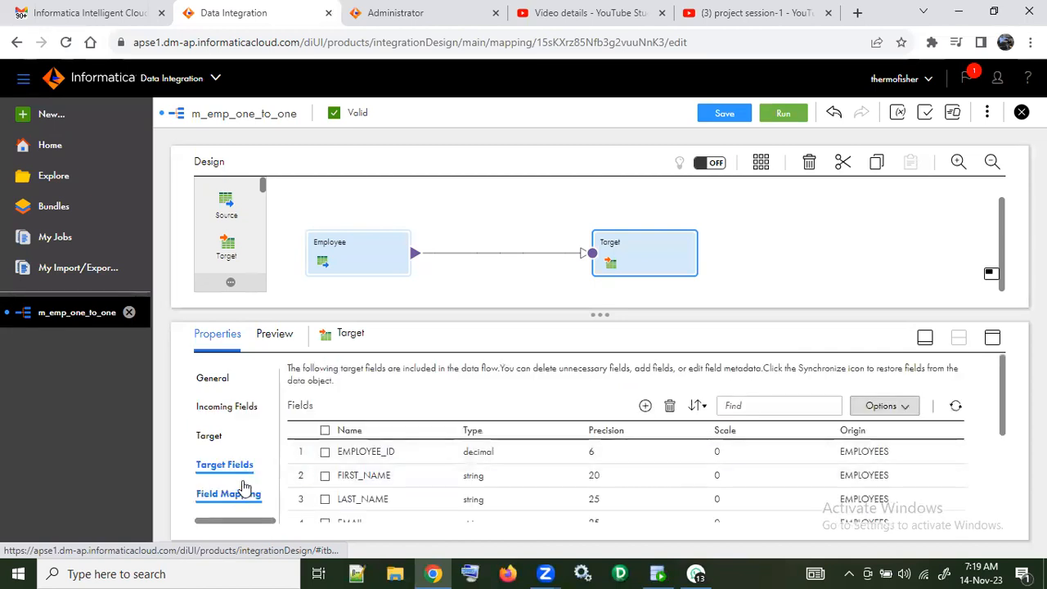
left_click(242, 495)
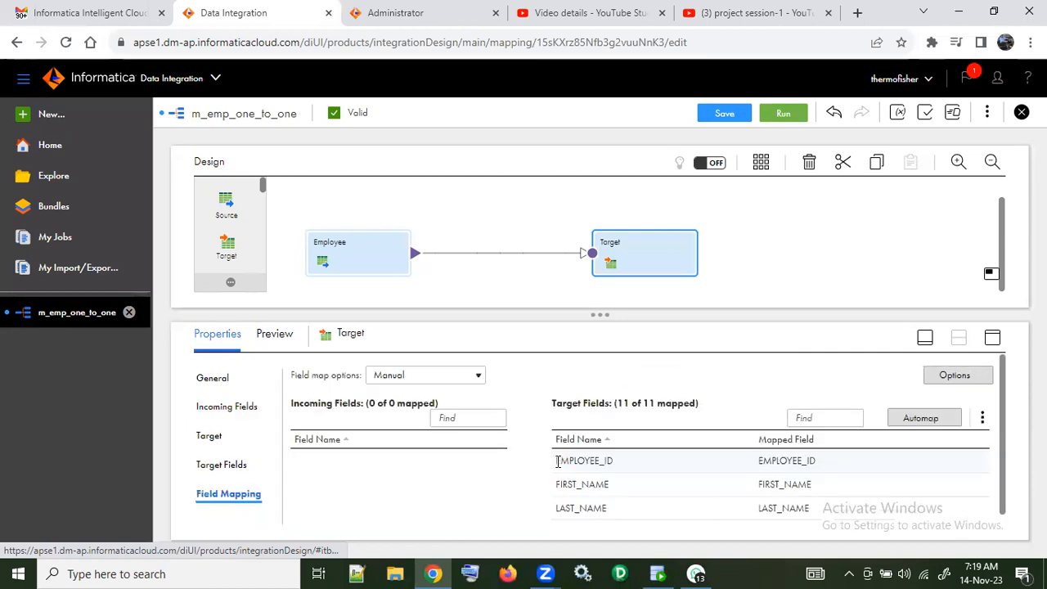
scroll(840, 467, "down", 5)
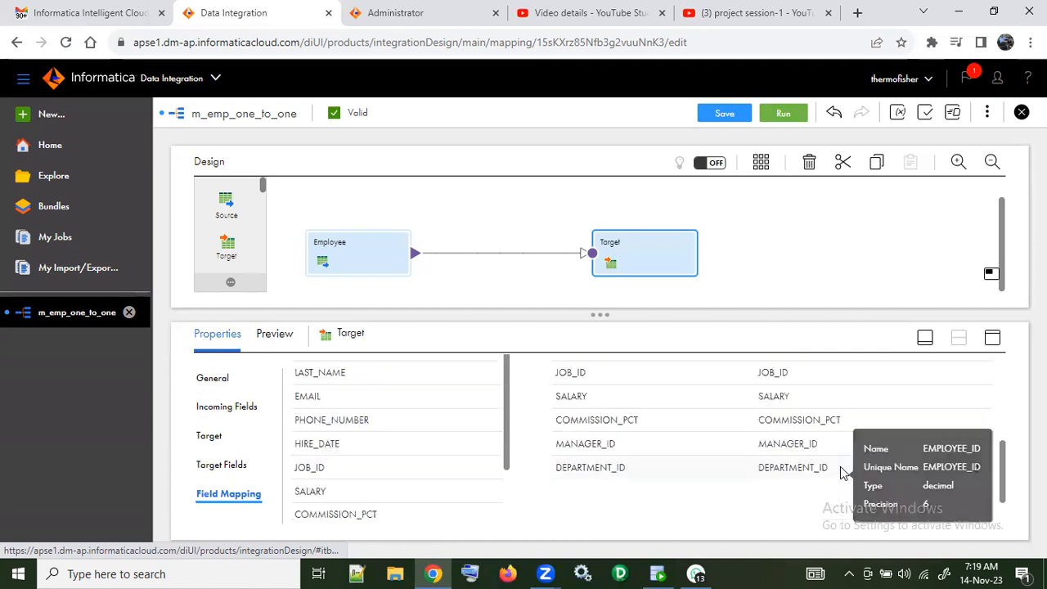
scroll(683, 446, "up", 5)
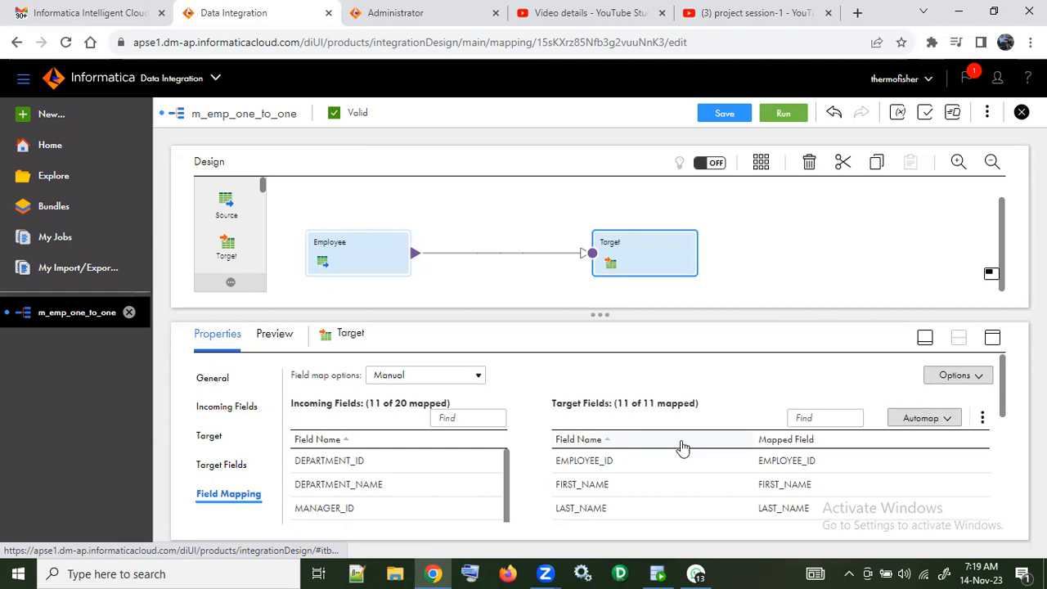
scroll(682, 446, "down", 5)
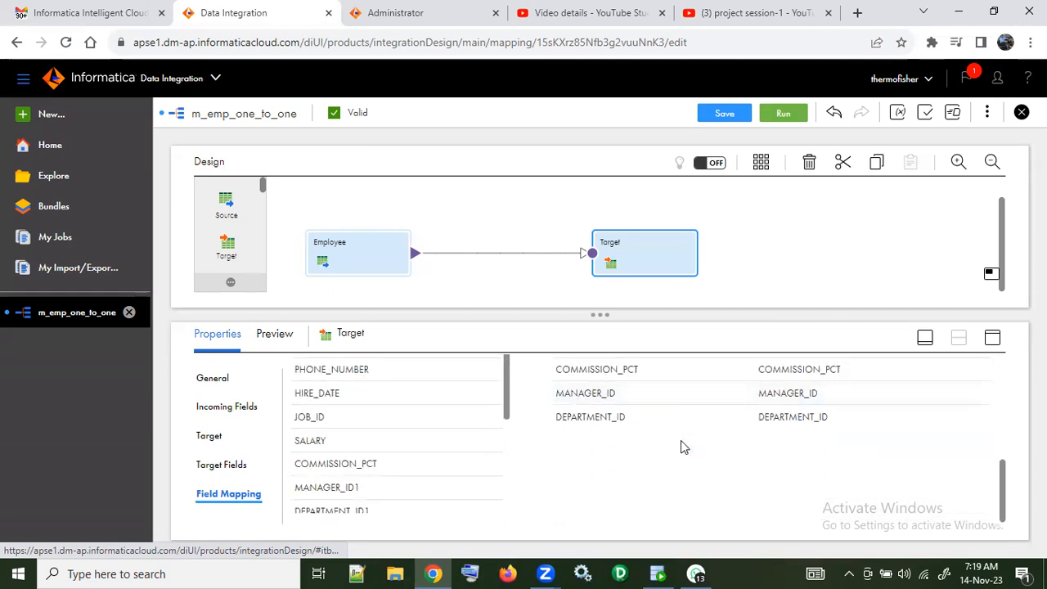
scroll(681, 445, "up", 5)
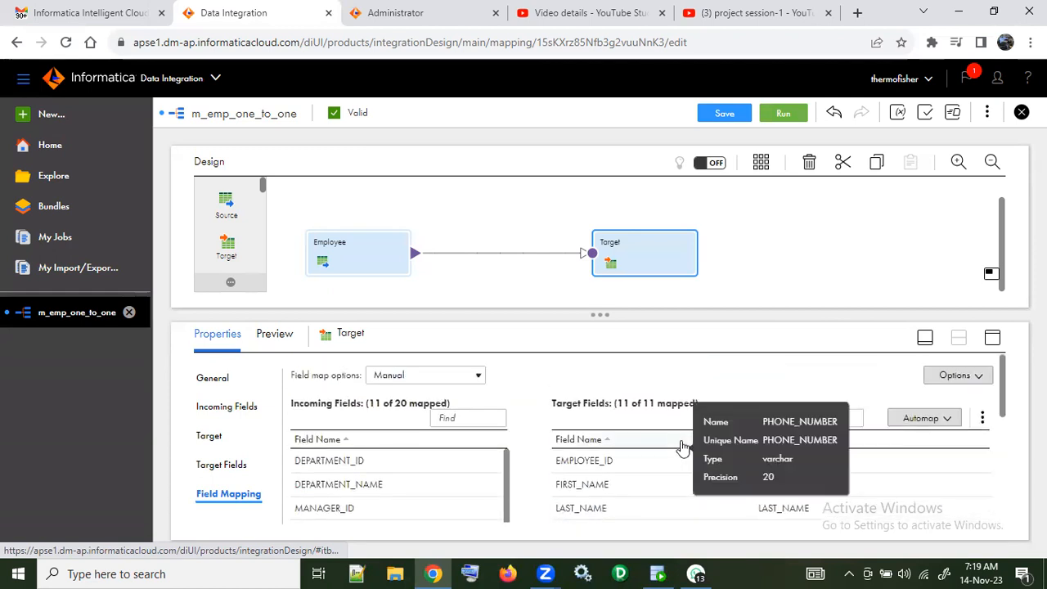
Step: Save the m_emp_one_to_one mapping and run it on the RAVI-PC runtime environment
left_click(728, 116)
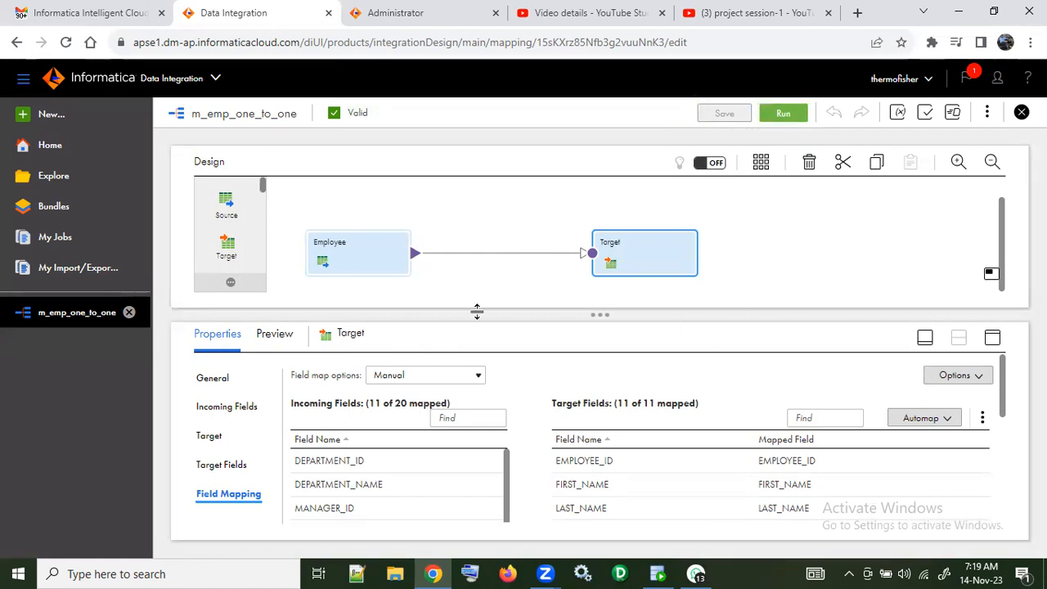
left_click(783, 112)
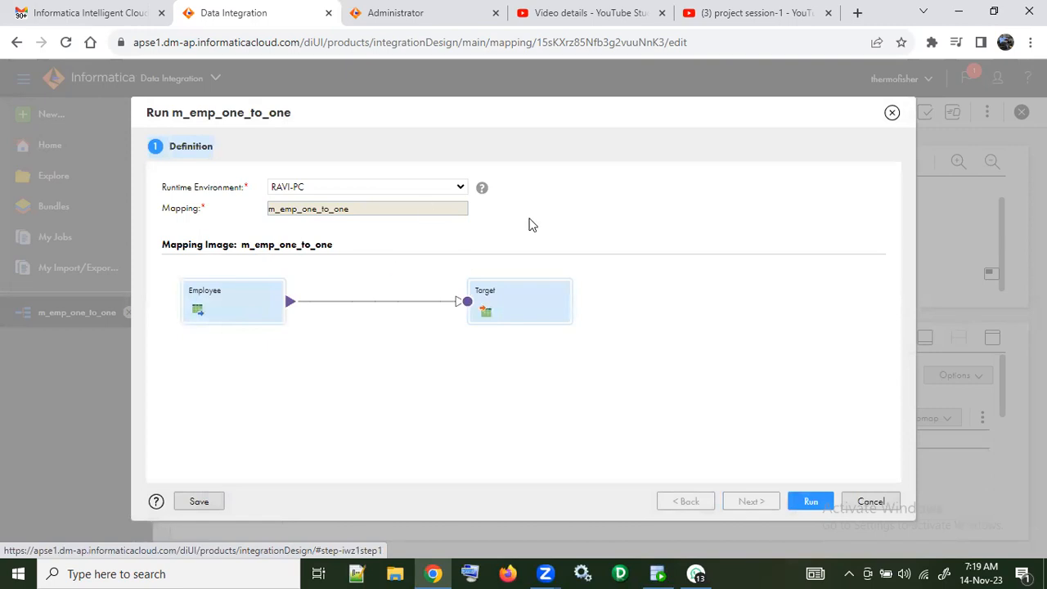
left_click(811, 502)
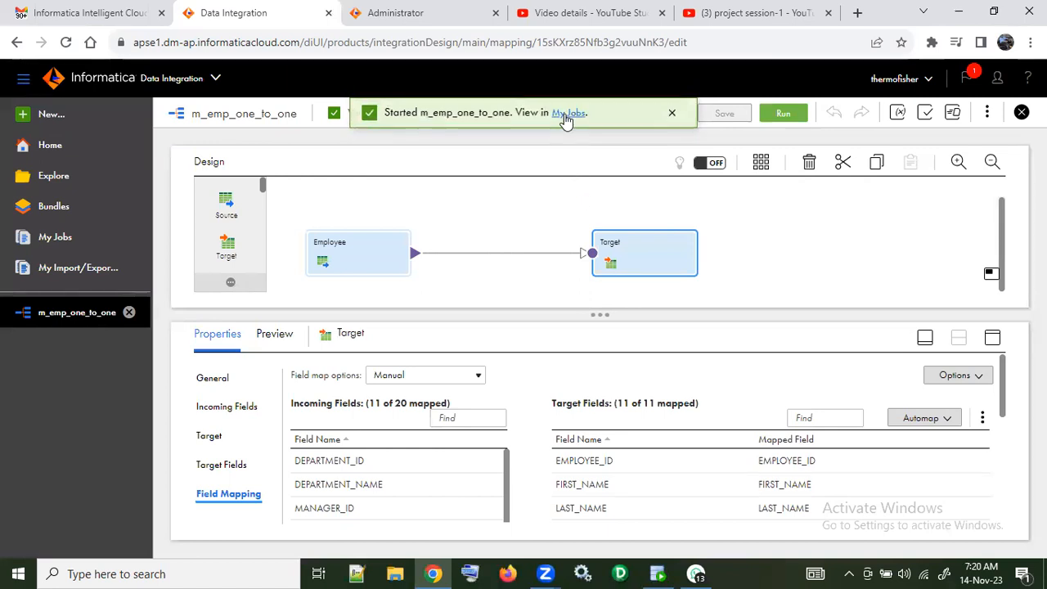
Step: Open the job list for the started m_emp_one_to_one run and refresh it to check the job's status
right_click(564, 117)
key("Escape")
left_click(568, 114)
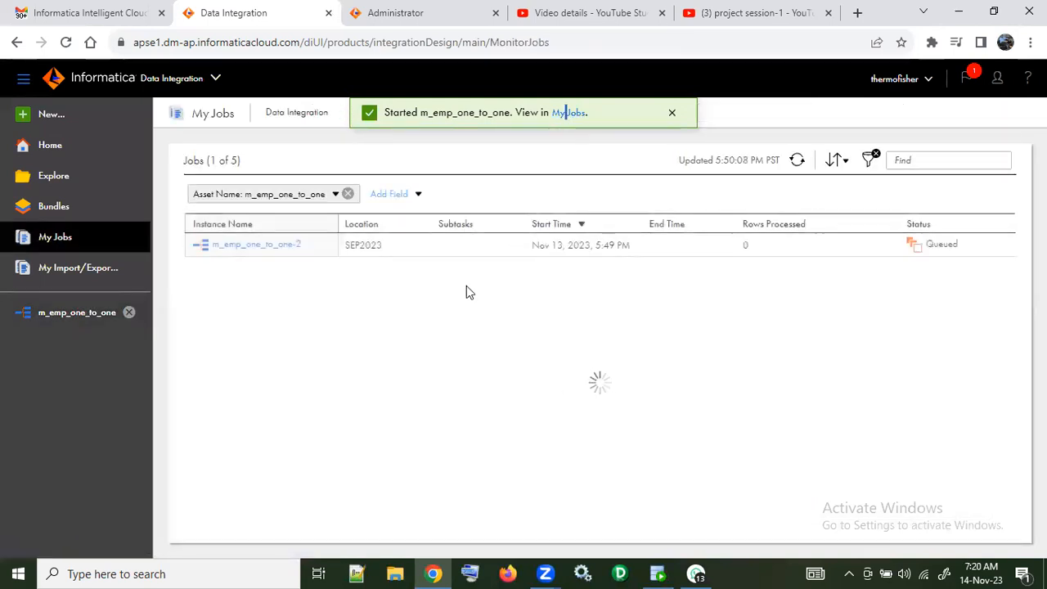
left_click(797, 160)
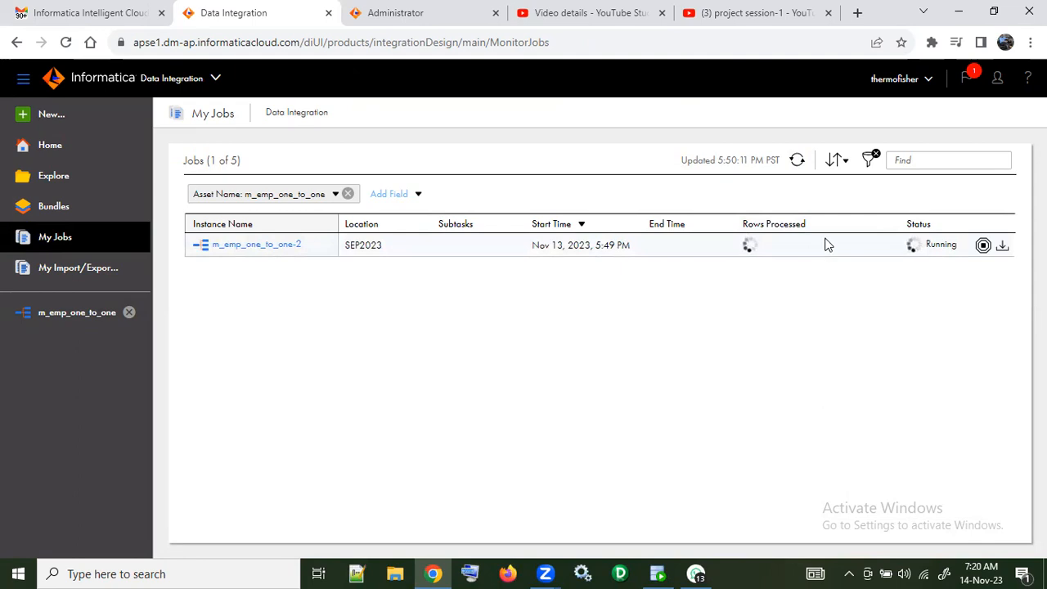
left_click(798, 162)
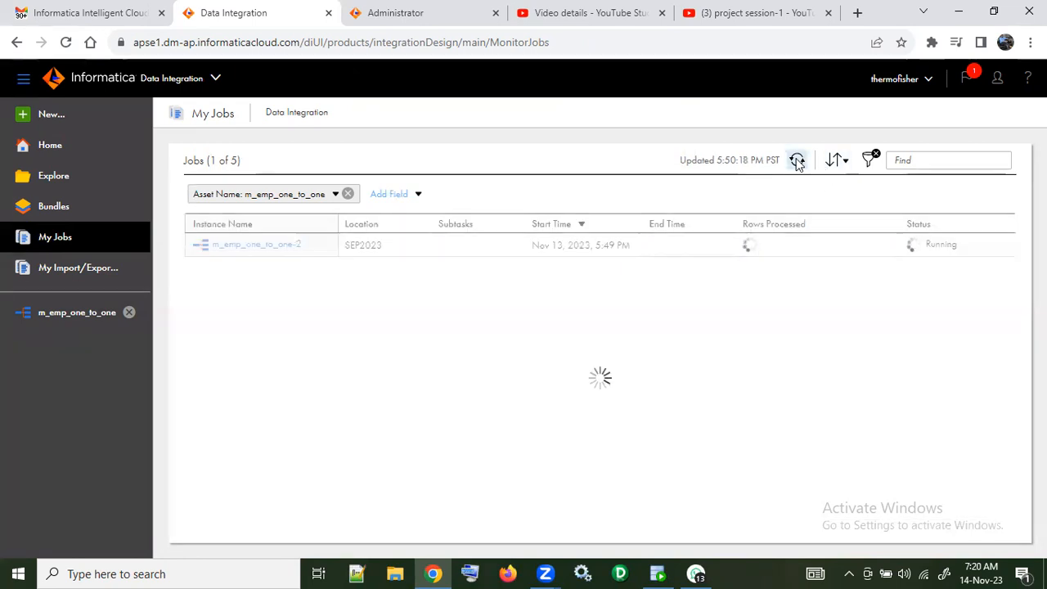
Step: Keep refreshing the job list to follow the status of the m_emp_one_to_one-2 run
left_click(798, 161)
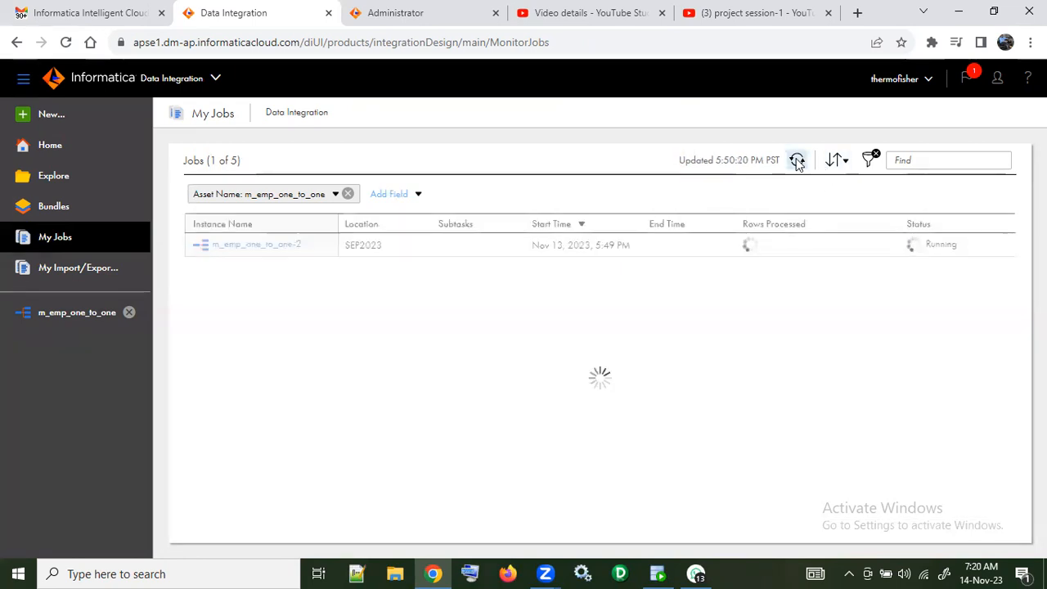
left_click(798, 161)
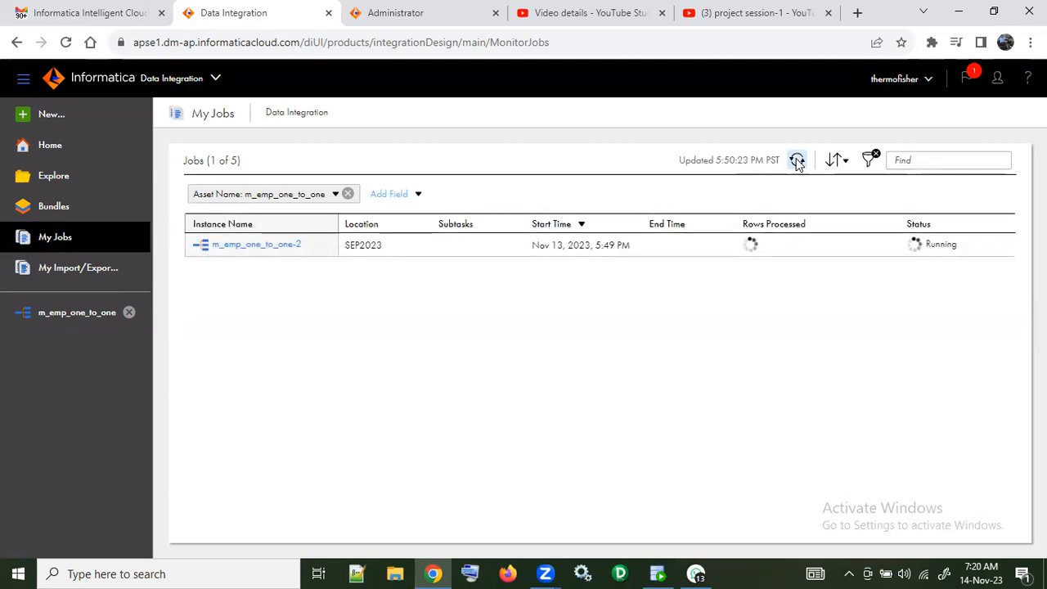
left_click(797, 161)
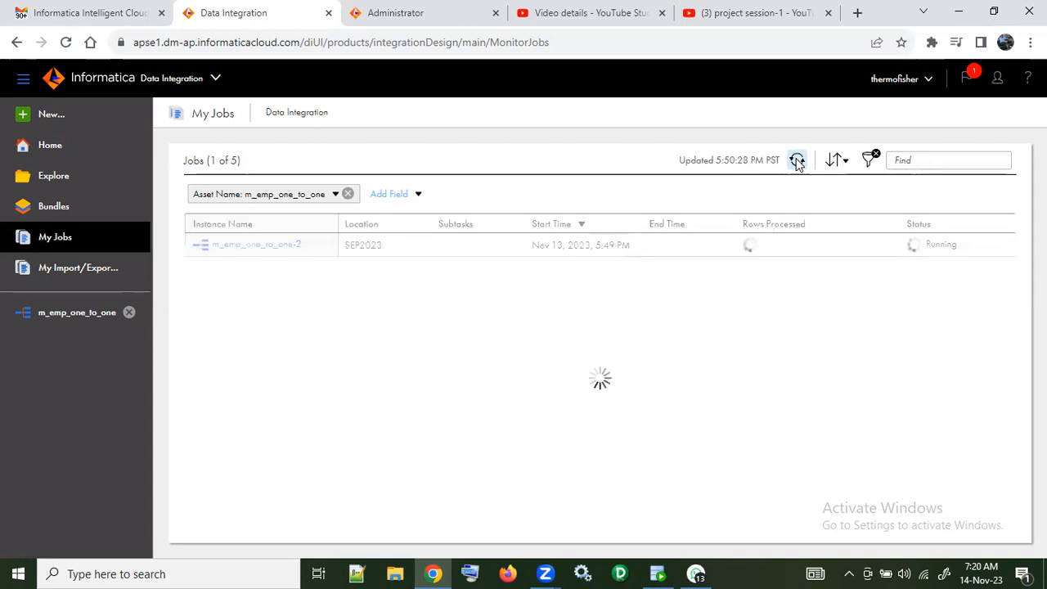
left_click(798, 162)
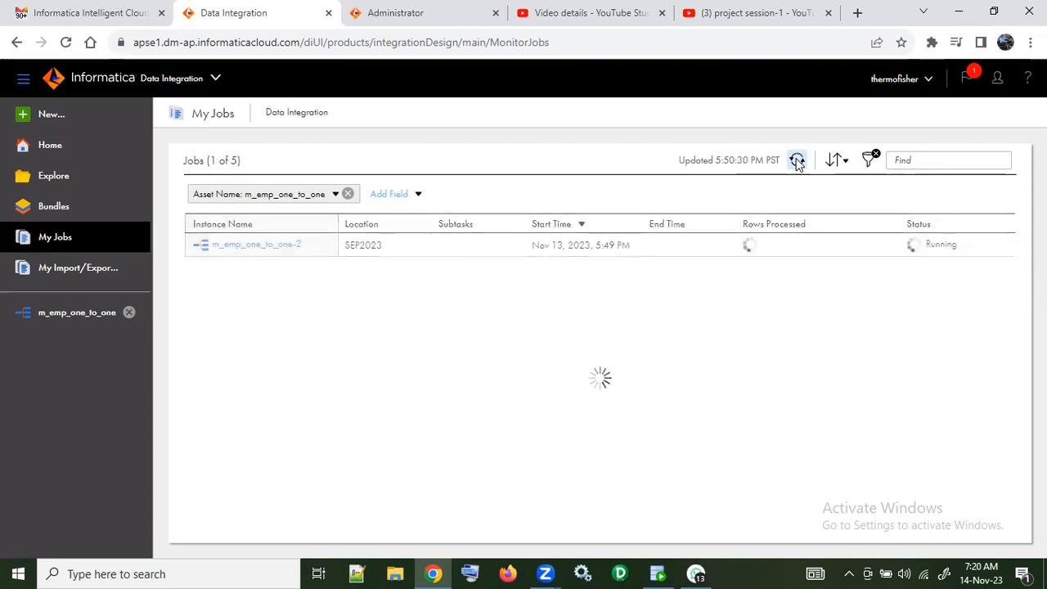
left_click(797, 161)
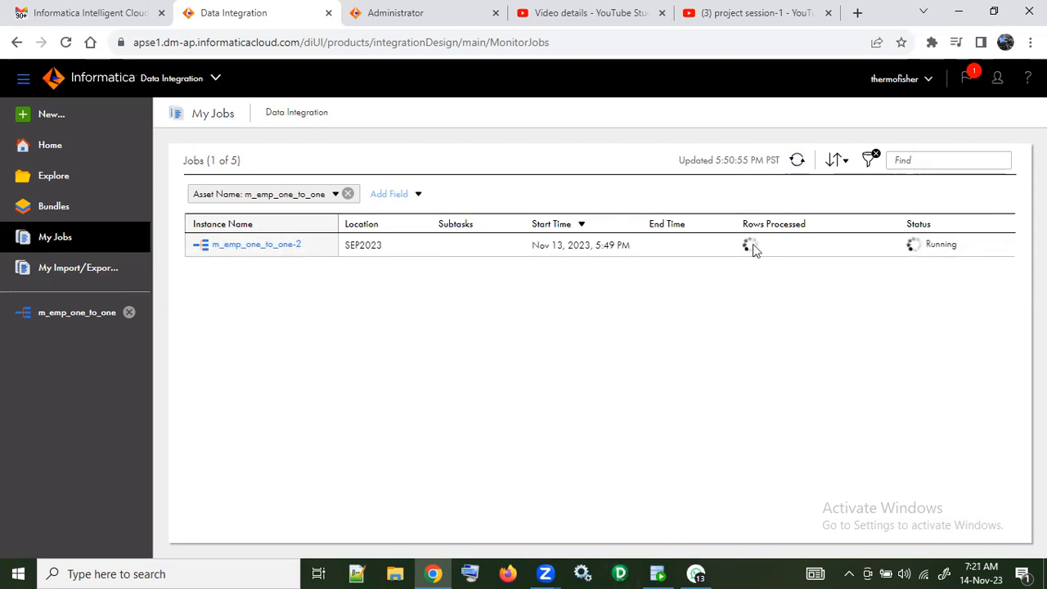
left_click(795, 161)
Step: Open the m_emp_one_to_one-2 job details, refresh them, and read the error message and the individual source/target results
left_click(279, 245)
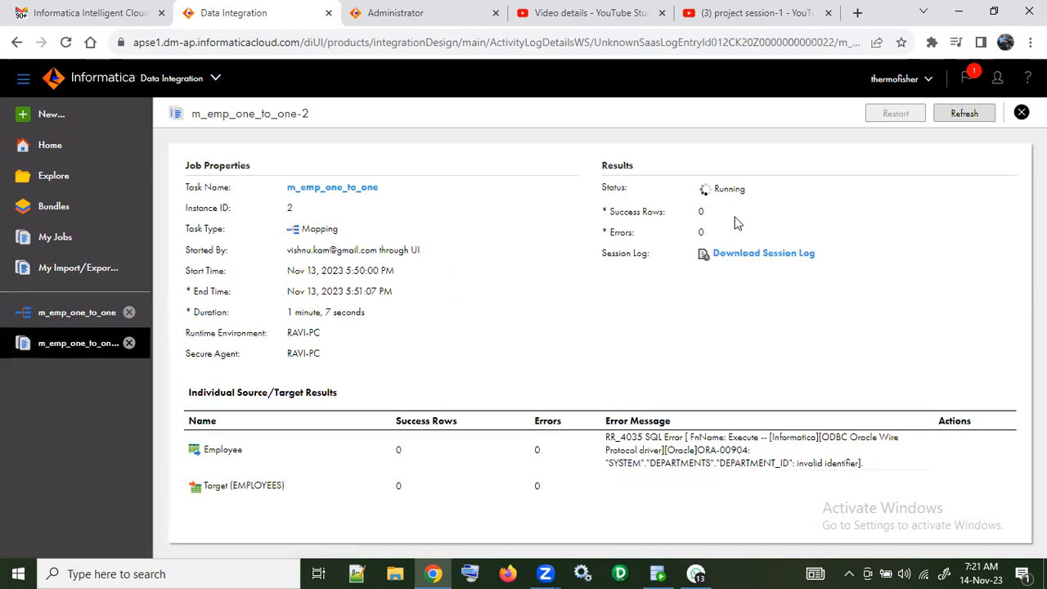
left_click(964, 119)
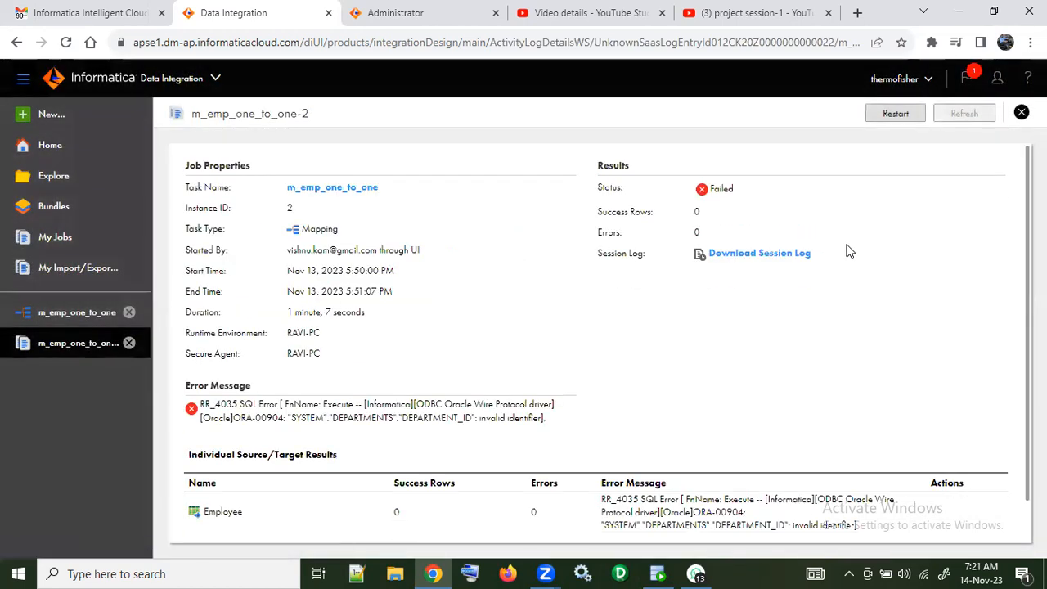
scroll(863, 276, "down", 1)
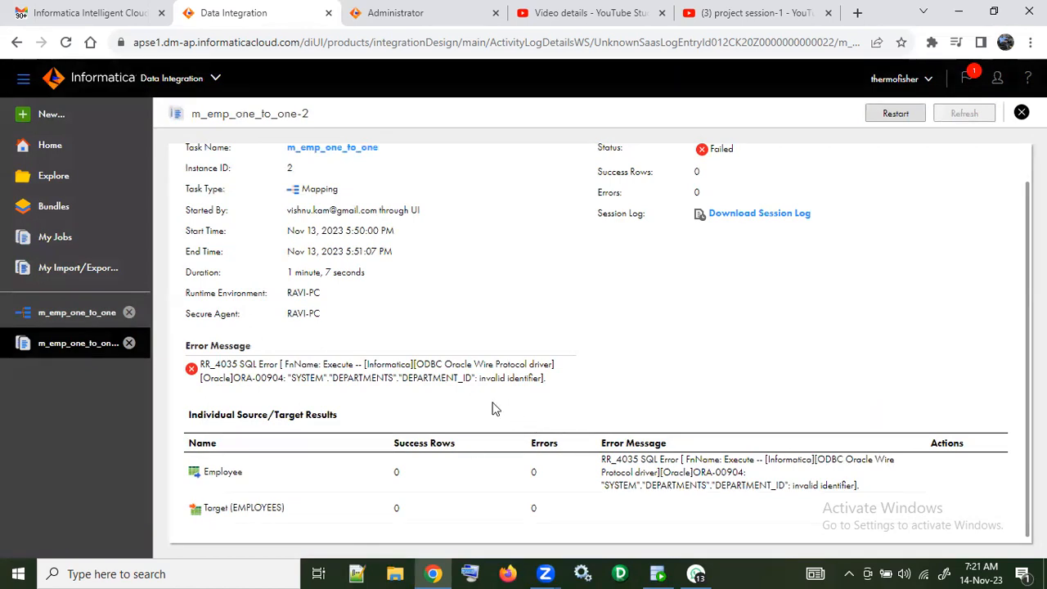
Step: Compare the Employee source in the m_emp_one_to_one mapping with the job's error message, ending back in the mapping
left_click(97, 319)
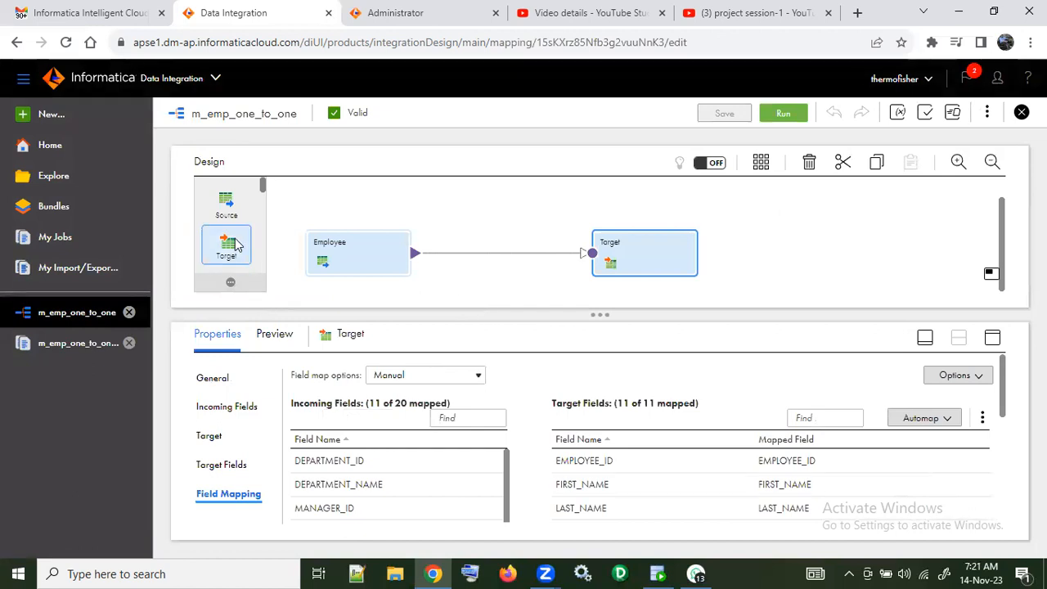
left_click(346, 262)
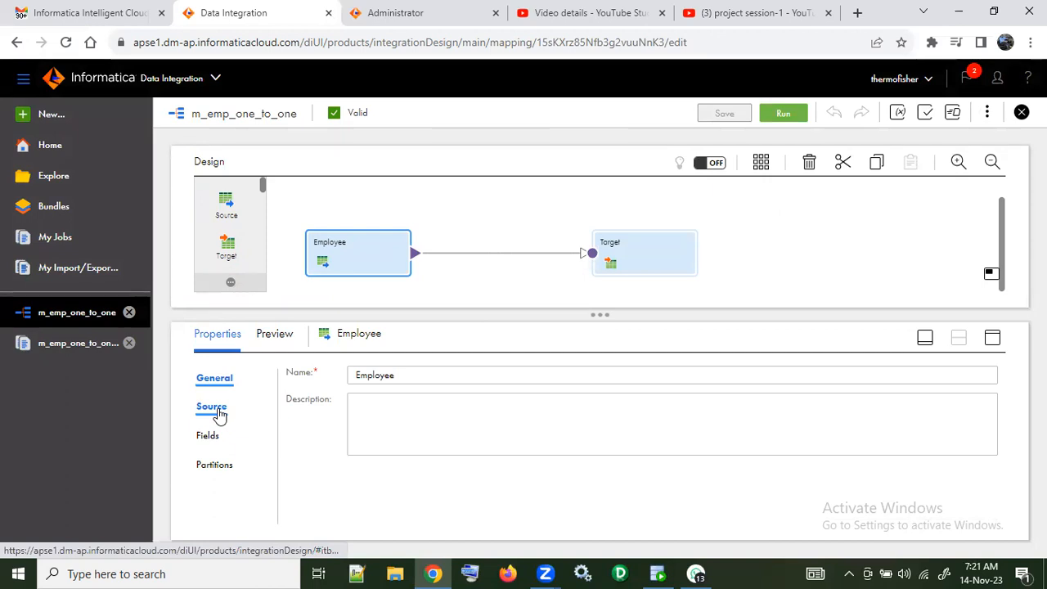
left_click(104, 349)
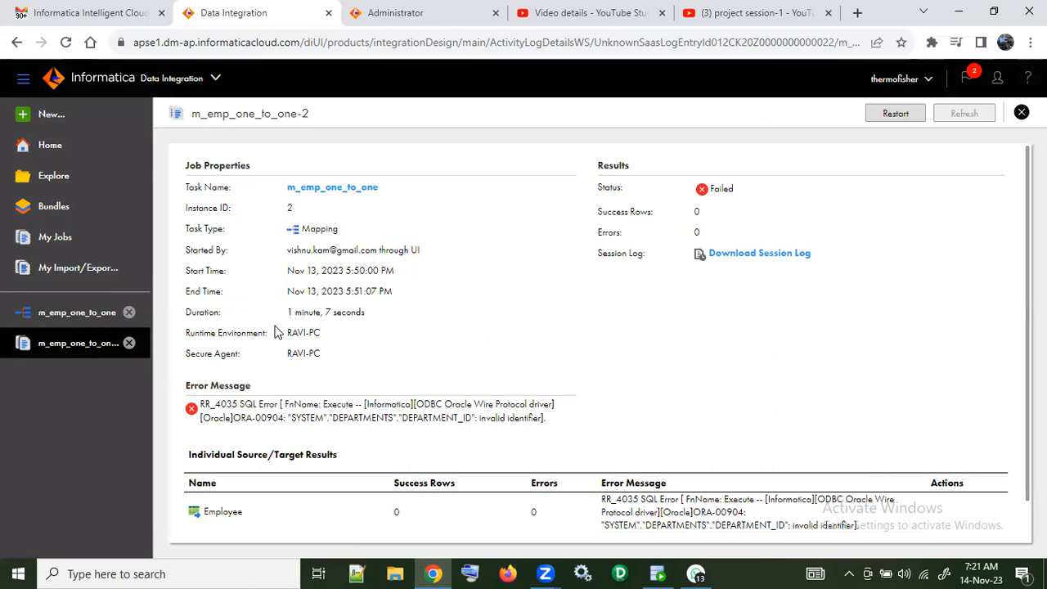
left_click(78, 313)
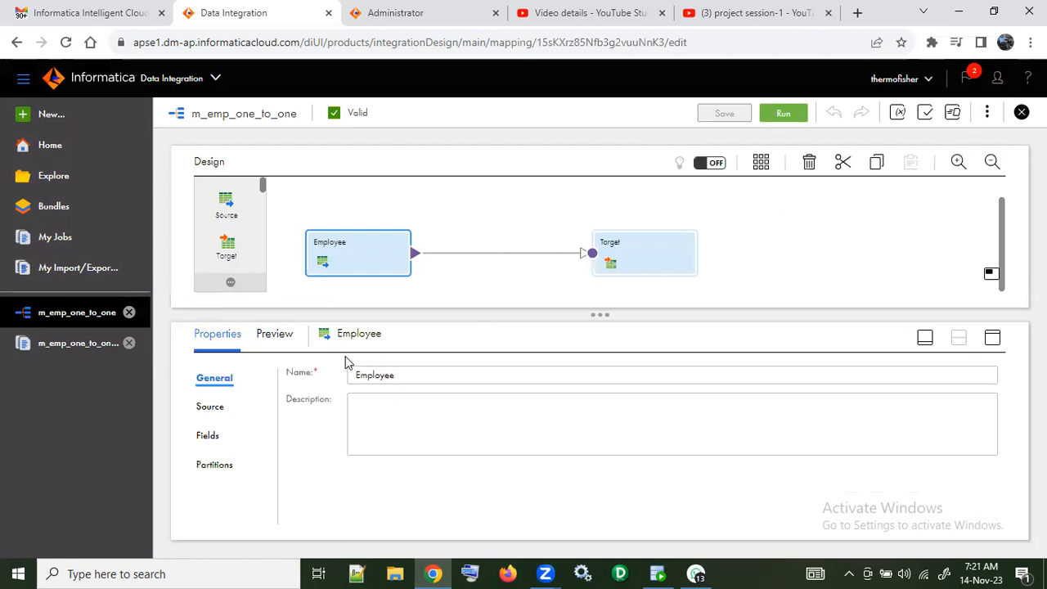
Step: Examine the Employee source's connection, object relationship and advanced properties, including the schema name
left_click(211, 407)
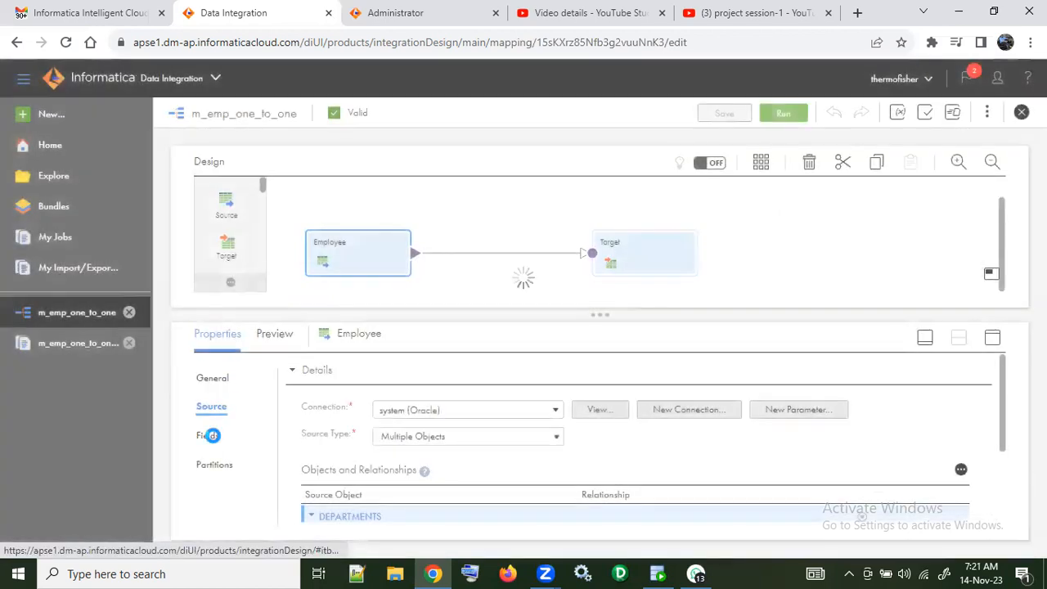
scroll(565, 438, "down", 2)
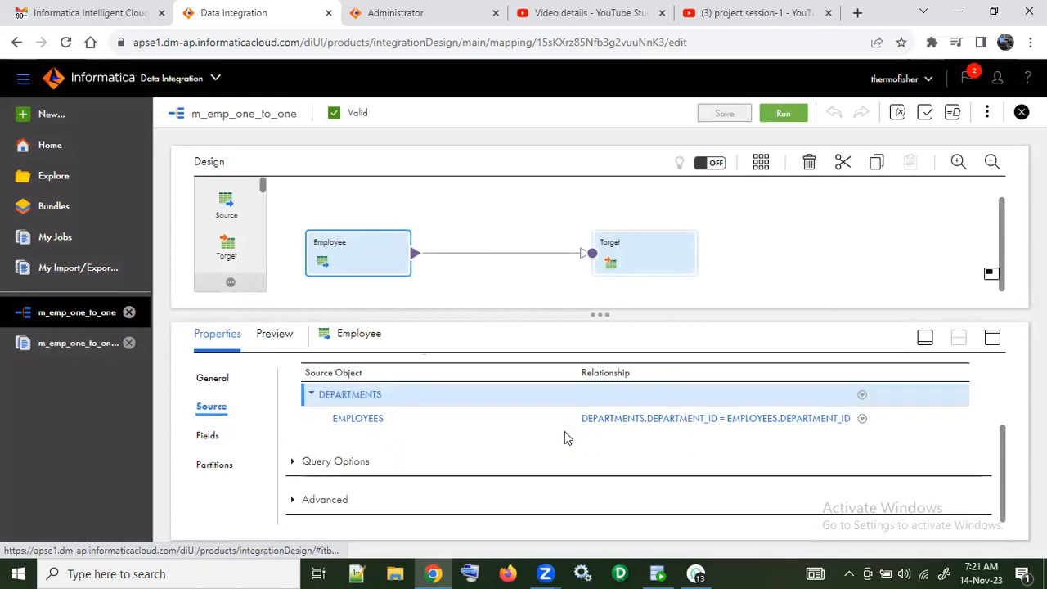
left_click(291, 500)
scroll(433, 466, "down", 4)
scroll(460, 444, "up", 2)
scroll(460, 446, "down", 3)
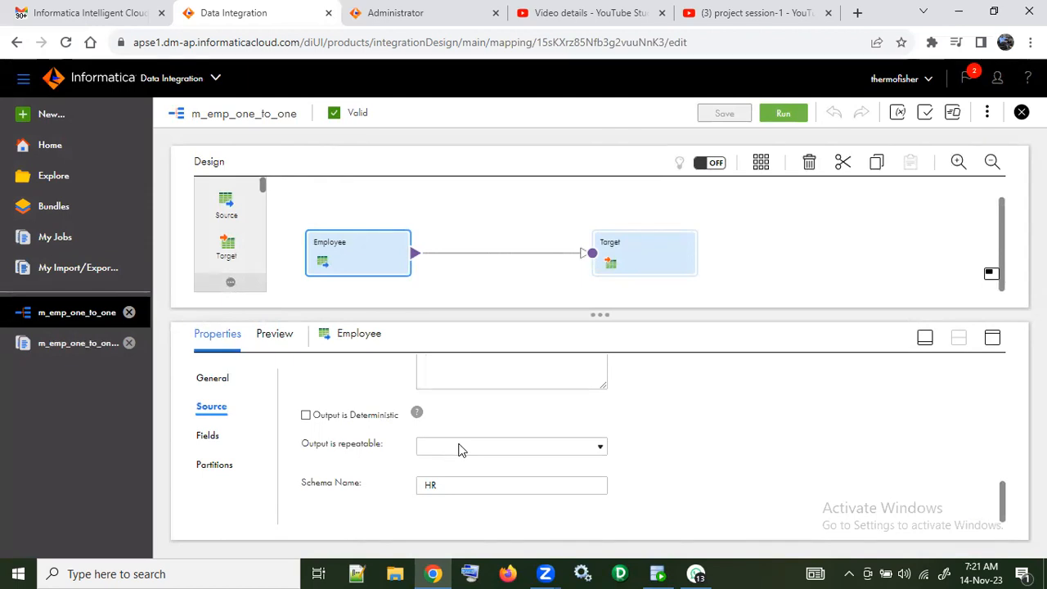
scroll(460, 446, "up", 6)
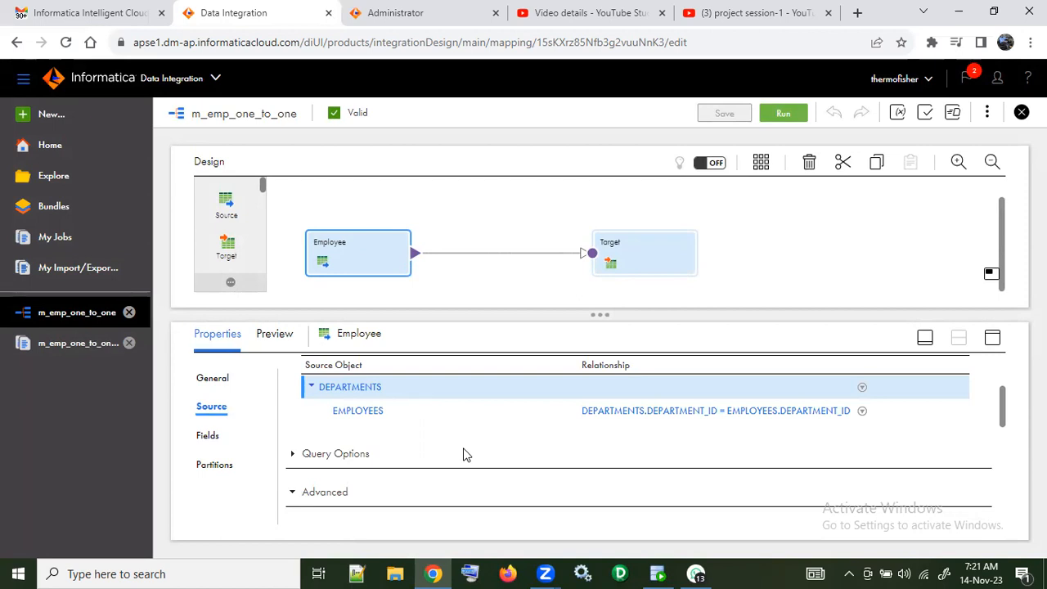
scroll(463, 454, "down", 3)
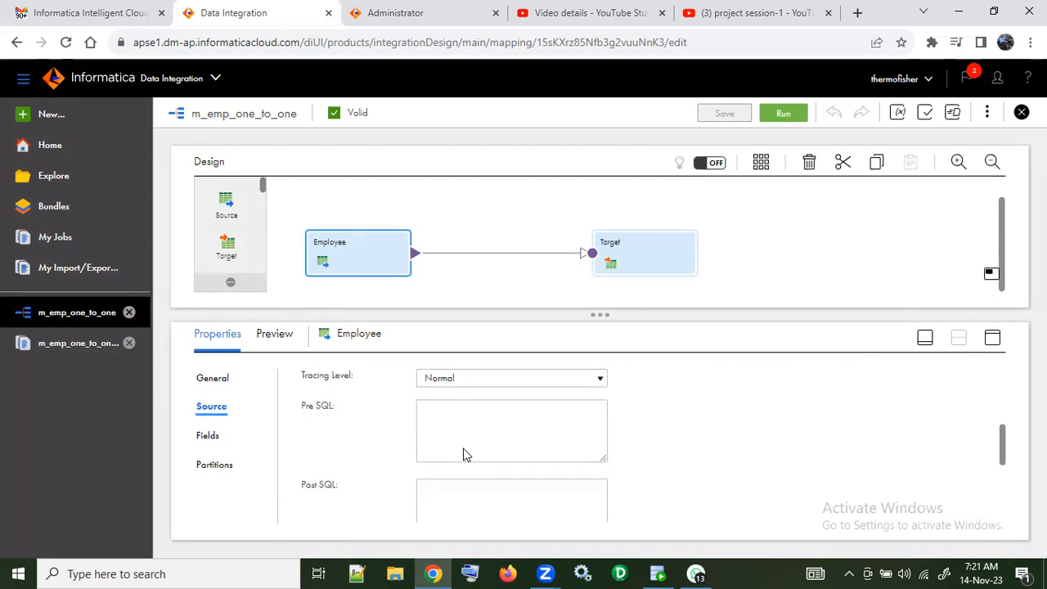
scroll(464, 447, "down", 2)
scroll(464, 447, "down", 1)
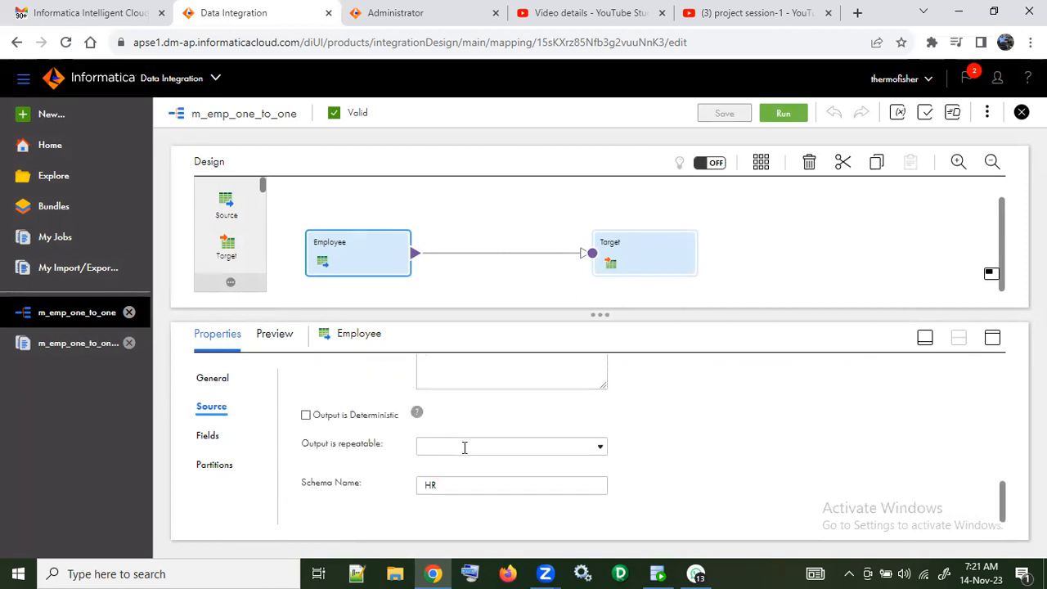
left_click(427, 485)
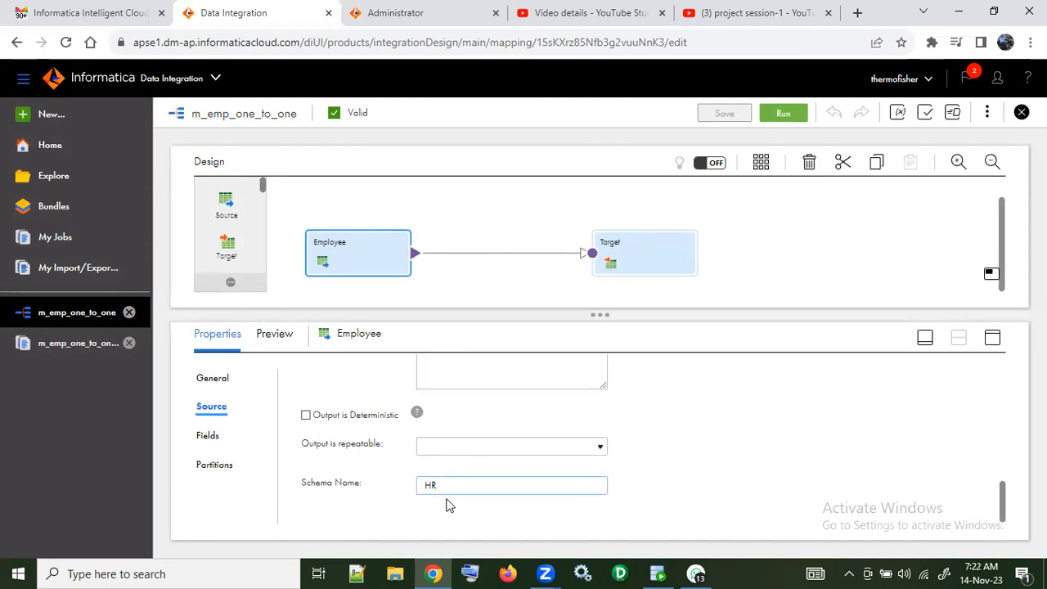
scroll(475, 476, "up", 4)
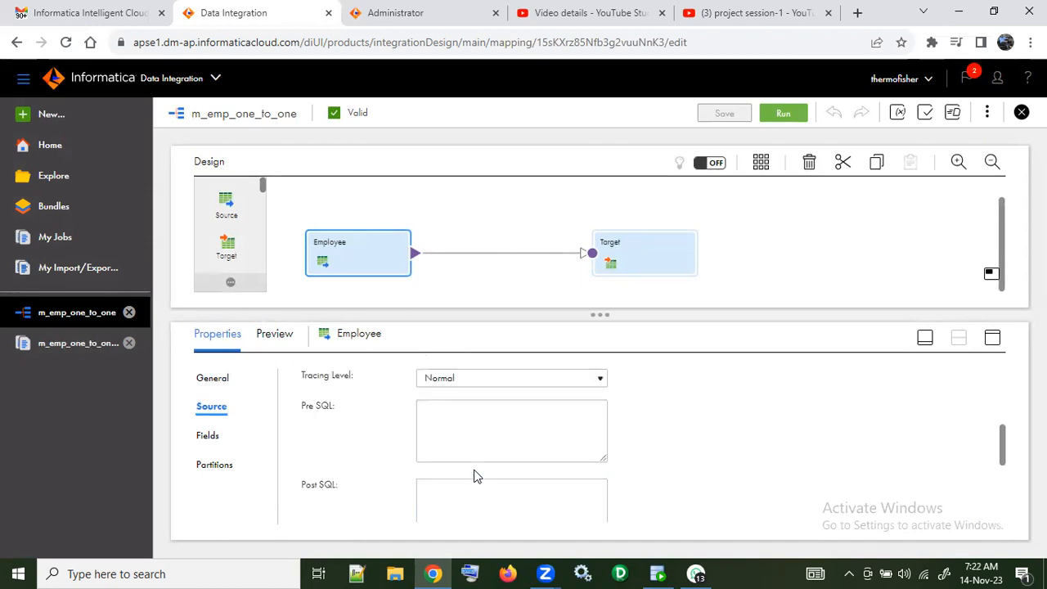
scroll(477, 477, "up", 1)
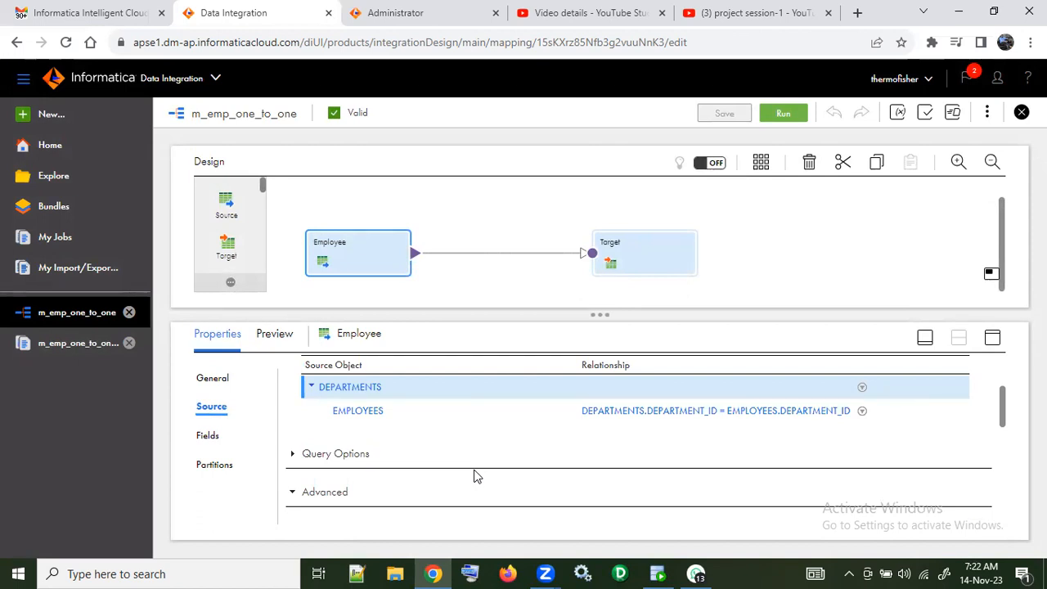
scroll(477, 477, "up", 1)
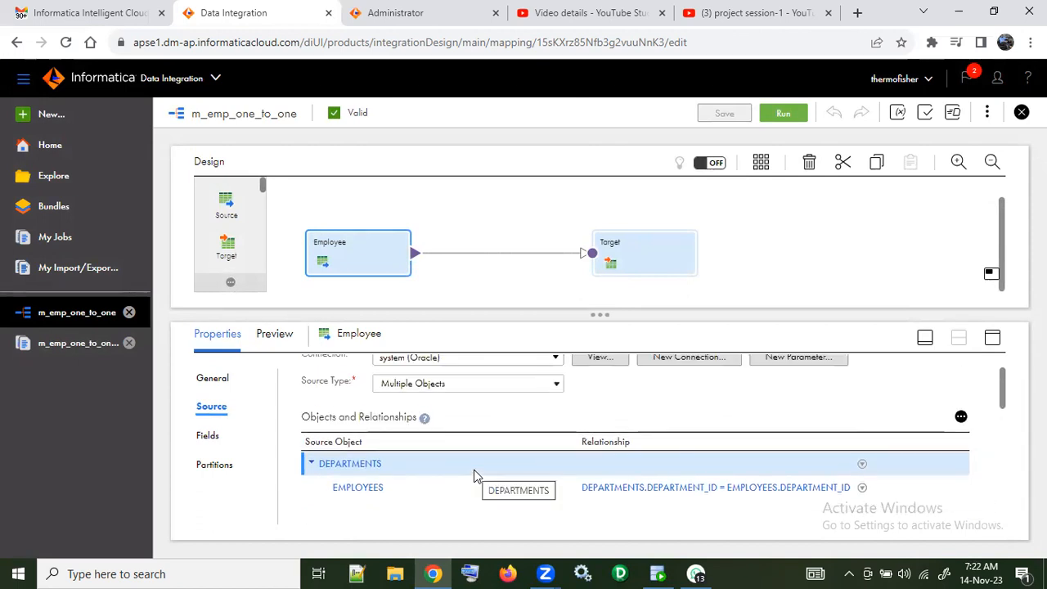
scroll(477, 477, "down", 7)
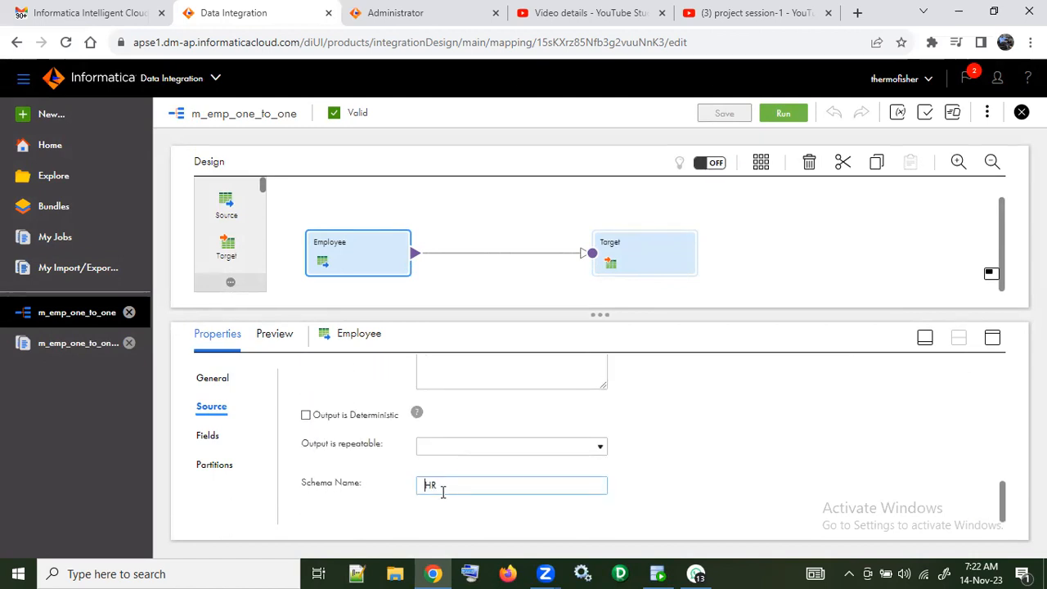
Step: Run a data preview of the Employee source for 100 rows on the RAVI-PC runtime environment
left_click(285, 337)
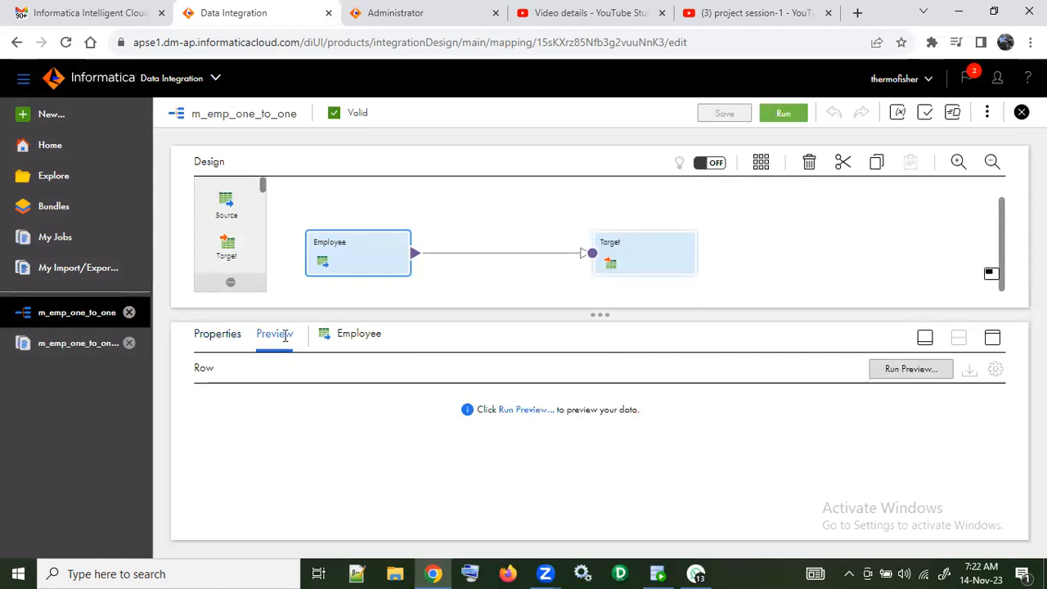
left_click(228, 334)
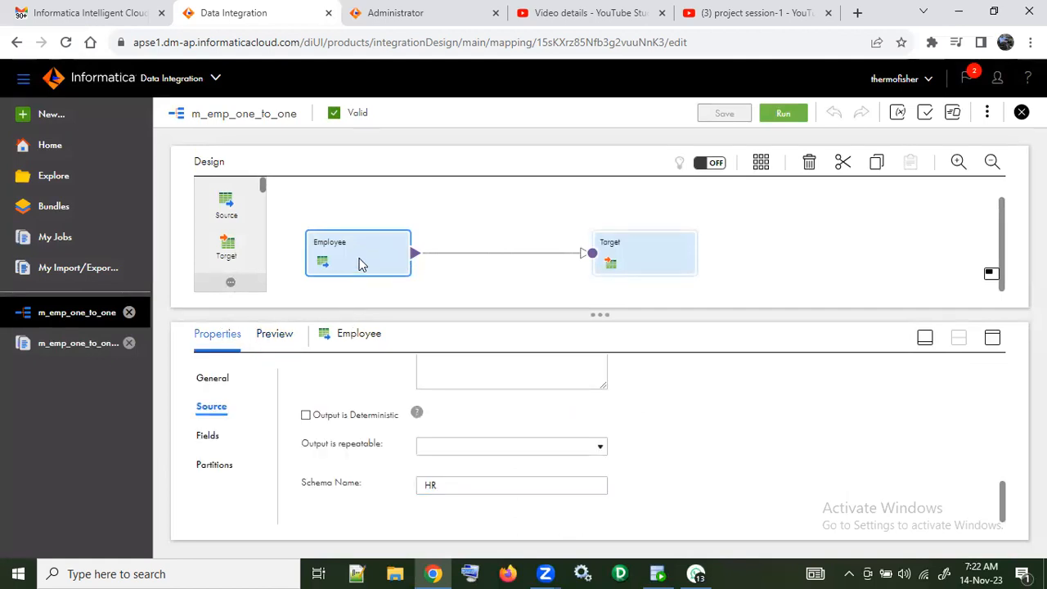
left_click(292, 337)
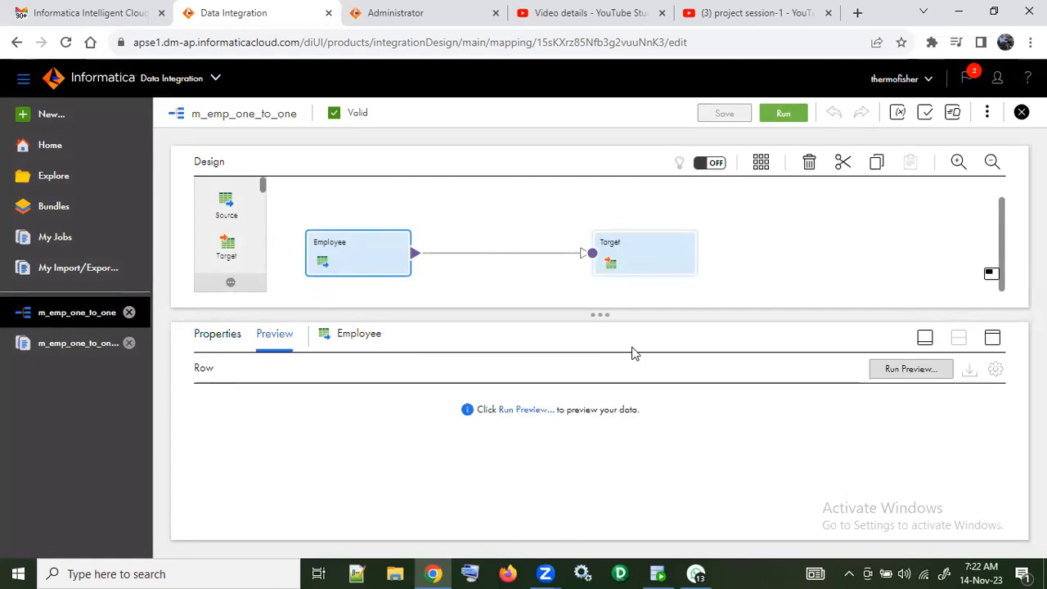
left_click(890, 368)
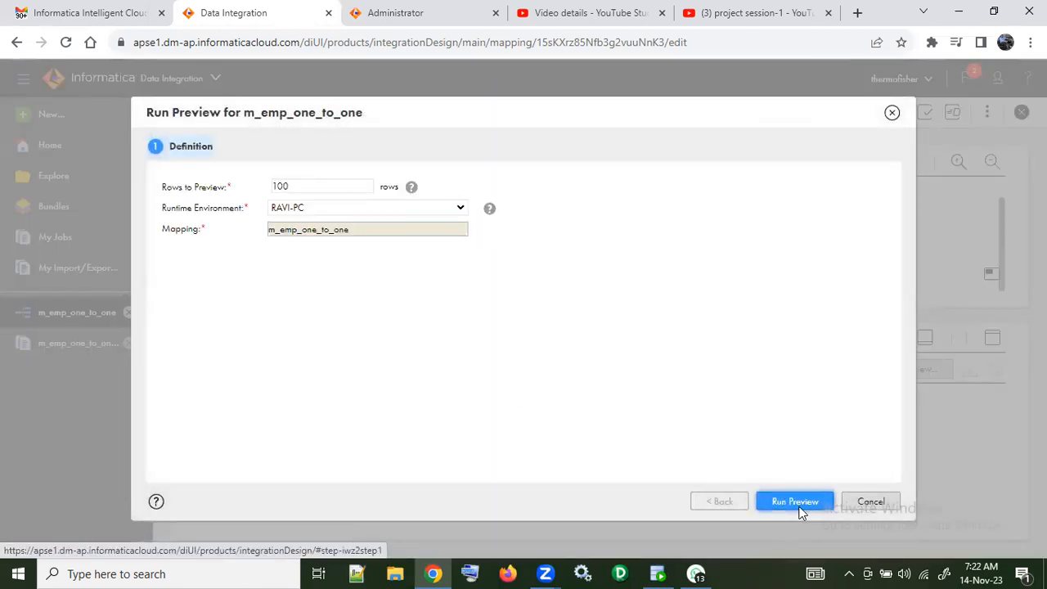
left_click(800, 502)
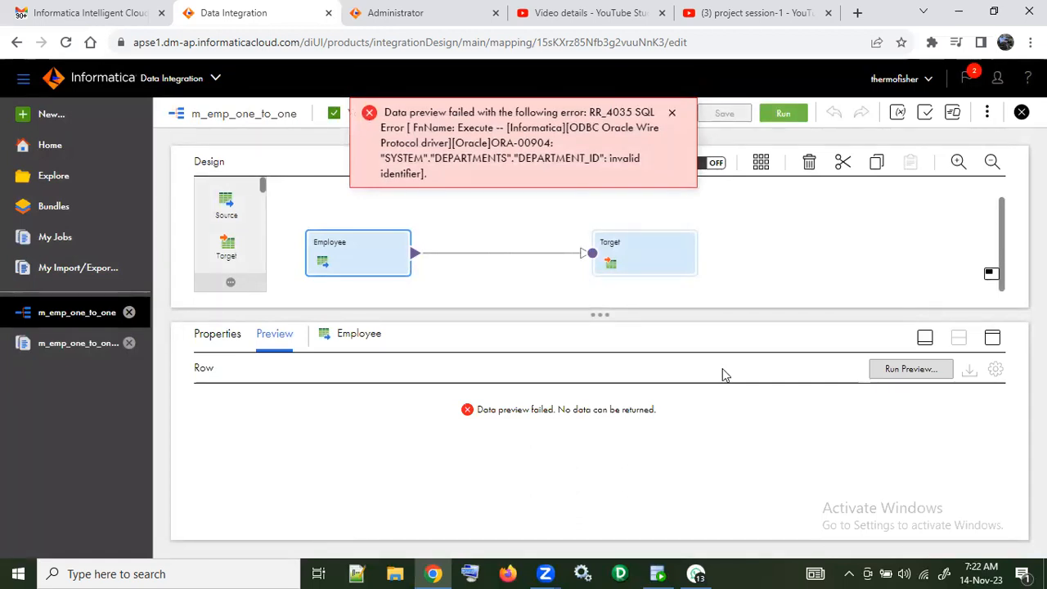
Step: Return to the Employee source properties and check its query options and object relationship
left_click(230, 339)
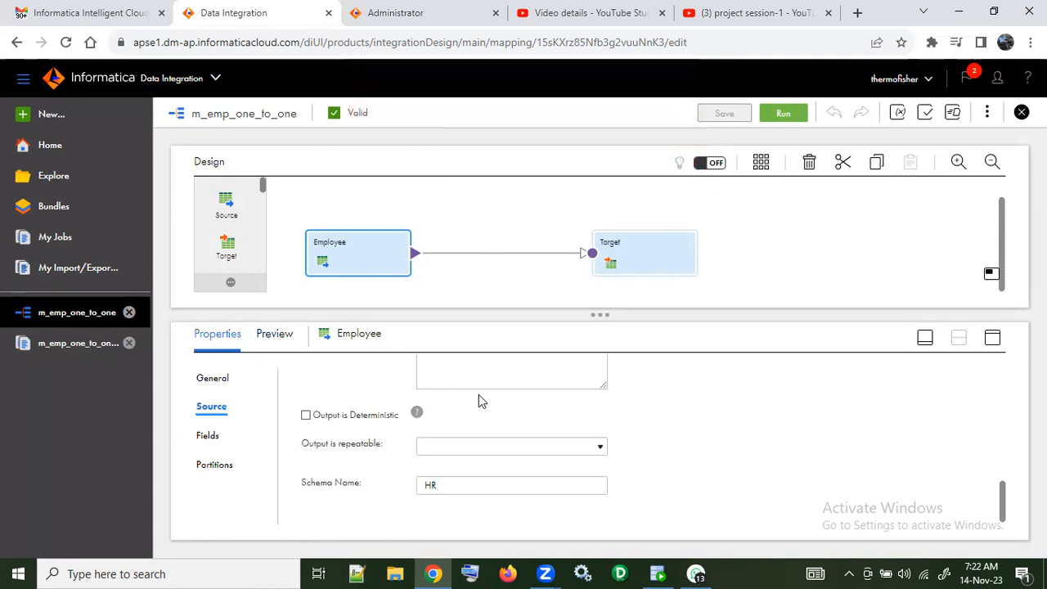
scroll(478, 401, "up", 5)
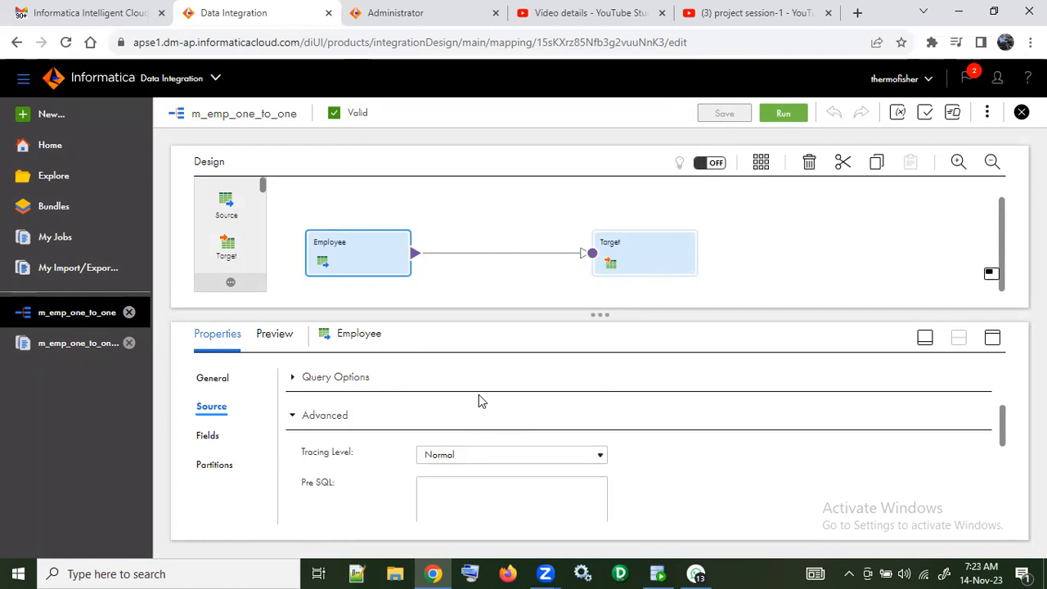
left_click(292, 377)
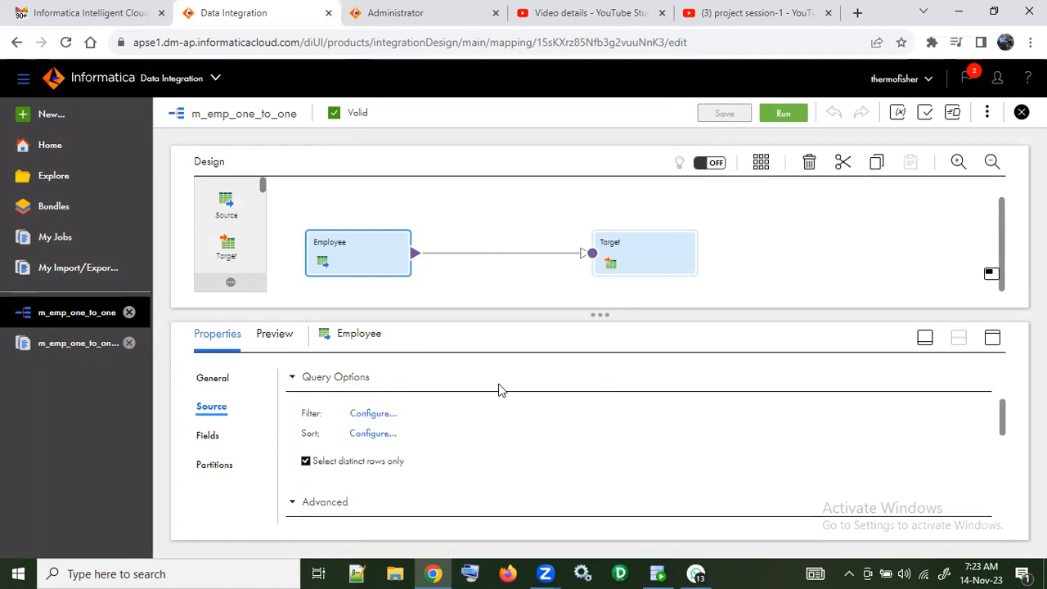
scroll(503, 395, "up", 3)
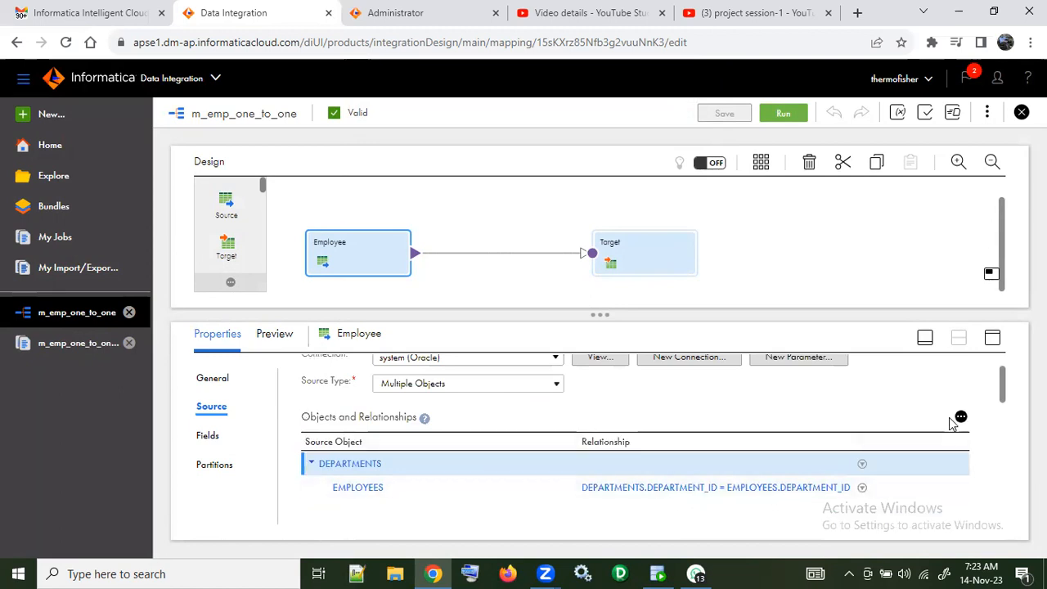
Step: Convert the Employee source's object relationship to an advanced relationship reading HR.DEPARTMENTS.DEPARTMENT_ID = HR.EMPLOYEES.DEPARTMENT_ID
left_click(962, 418)
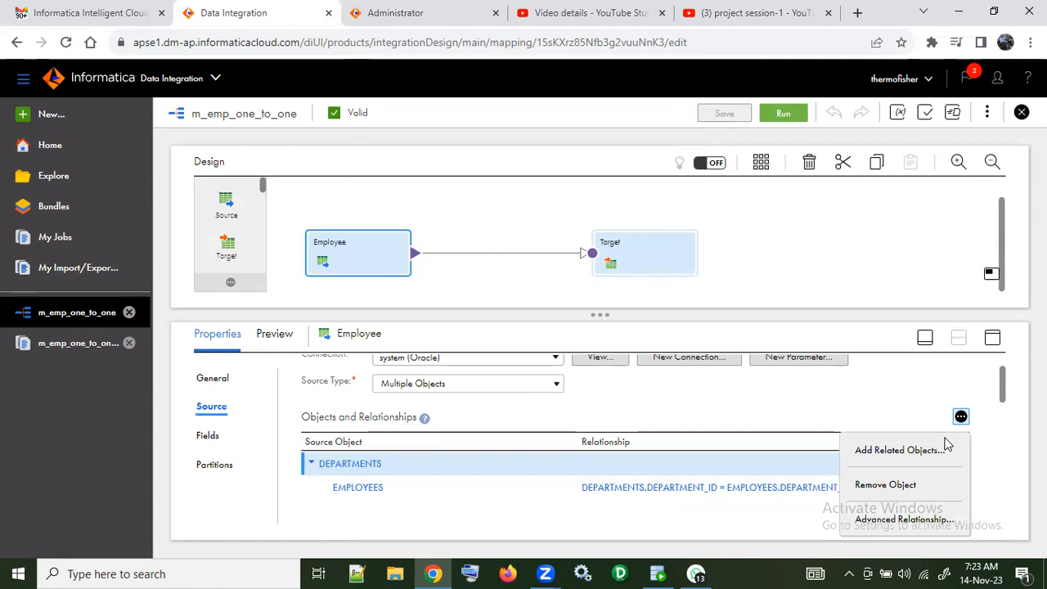
left_click(905, 520)
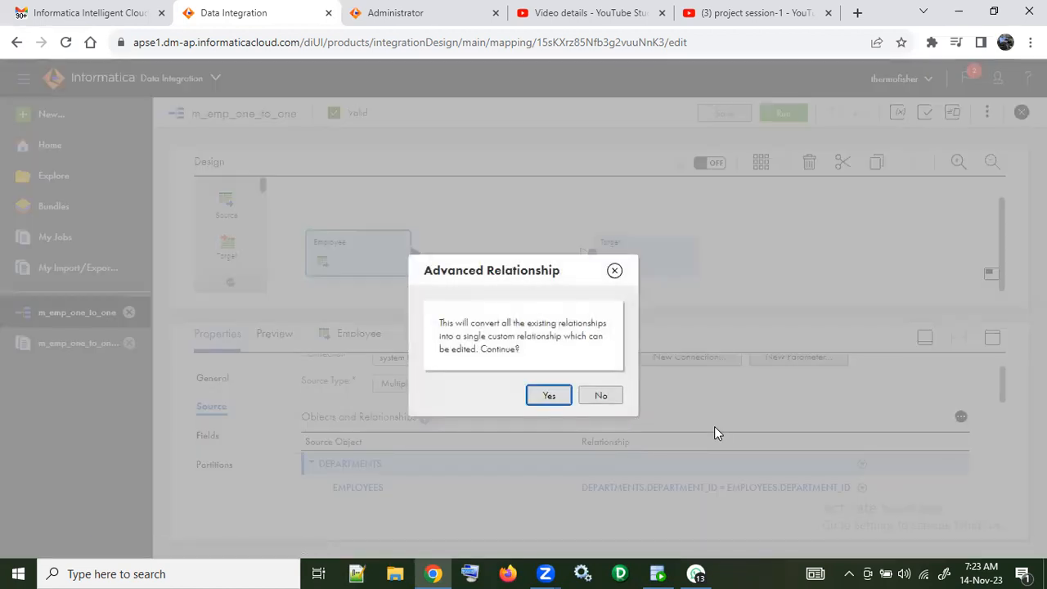
left_click(549, 395)
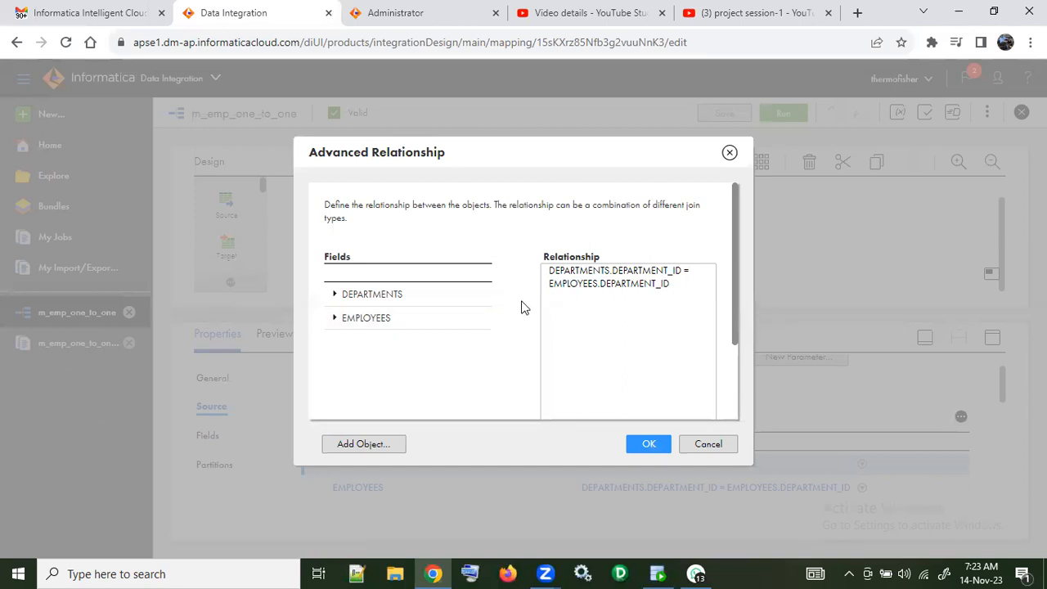
left_click(549, 270)
type("HR")
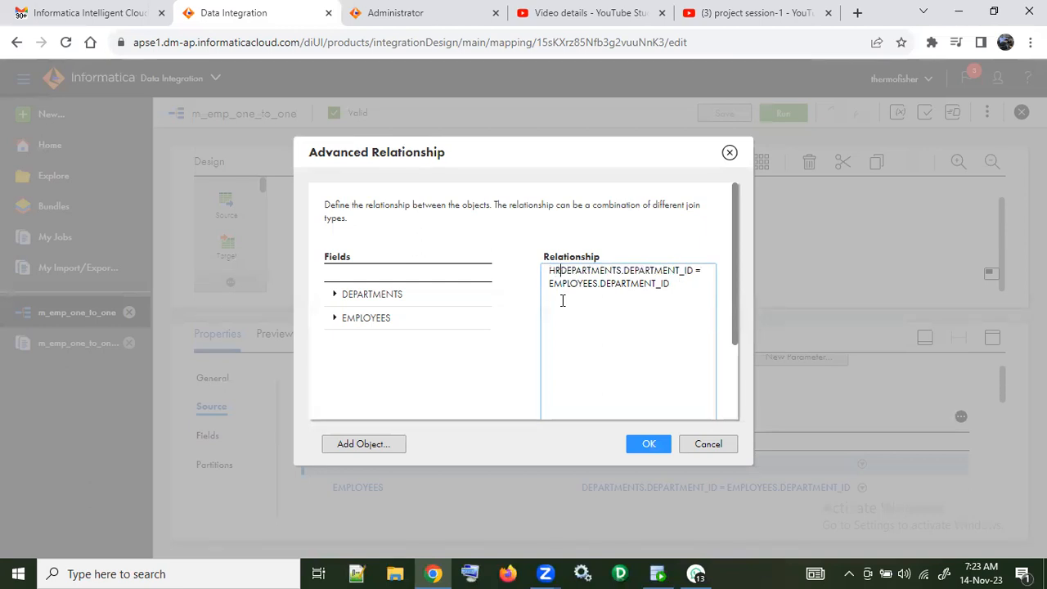
type(".")
key("Down")
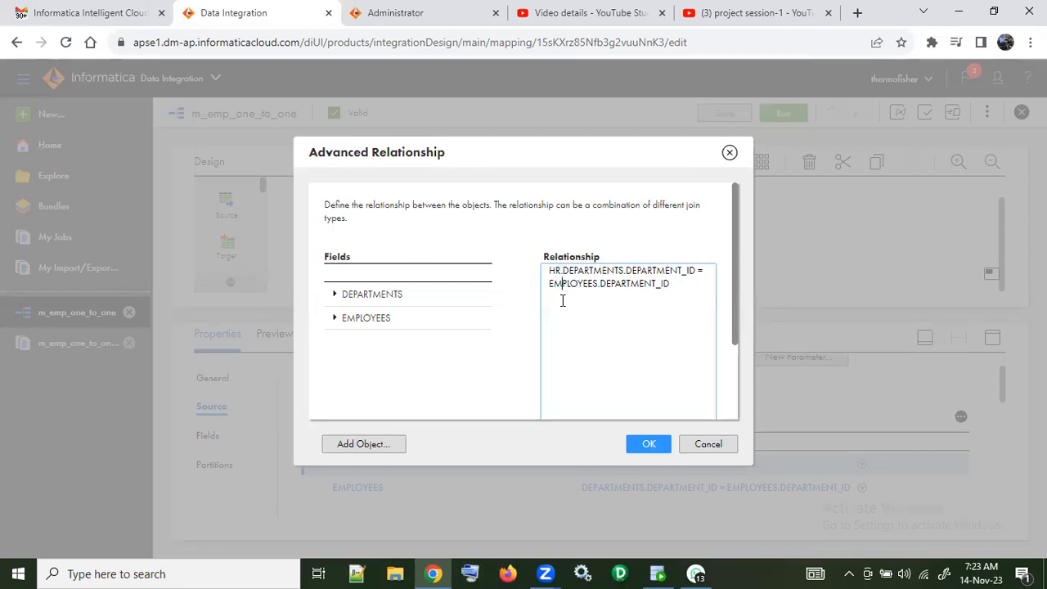
type("HR.")
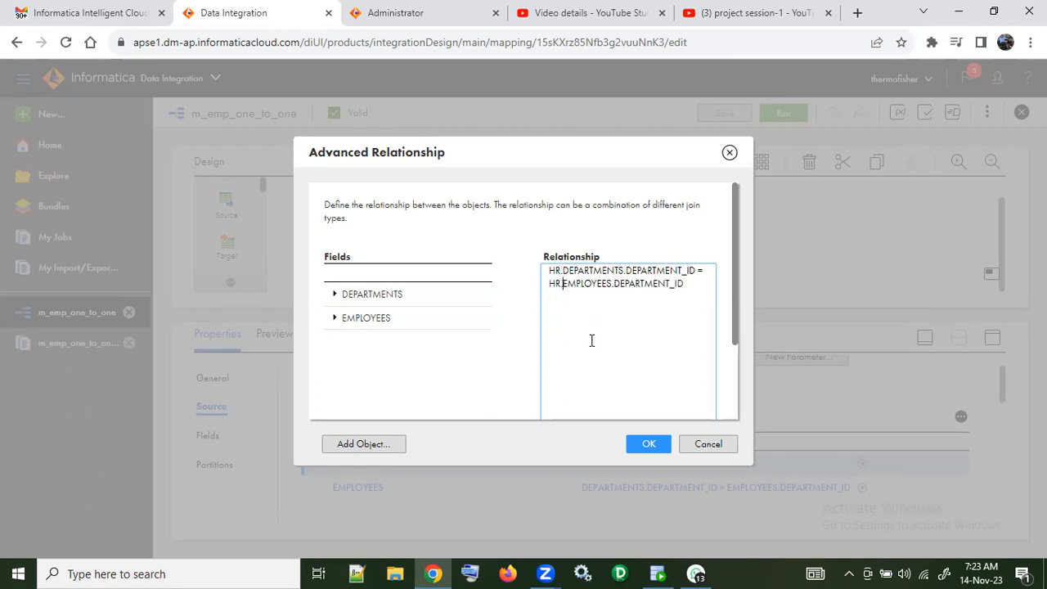
left_click(659, 449)
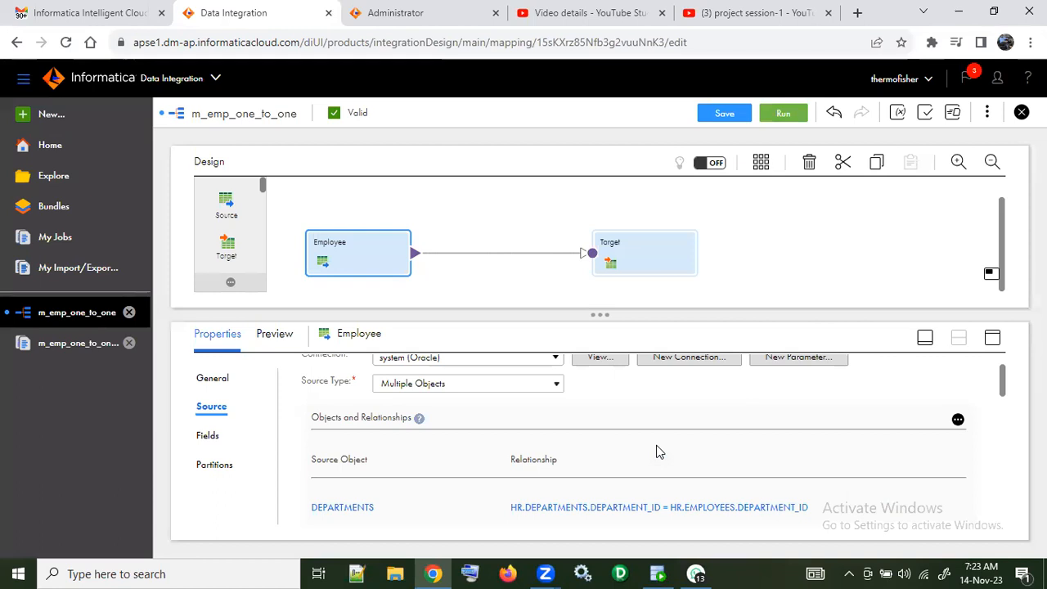
Step: Save the mapping and run a 100-row data preview of the Employee source on the RAVI-PC runtime environment
scroll(659, 451, "down", 5)
scroll(659, 451, "down", 3)
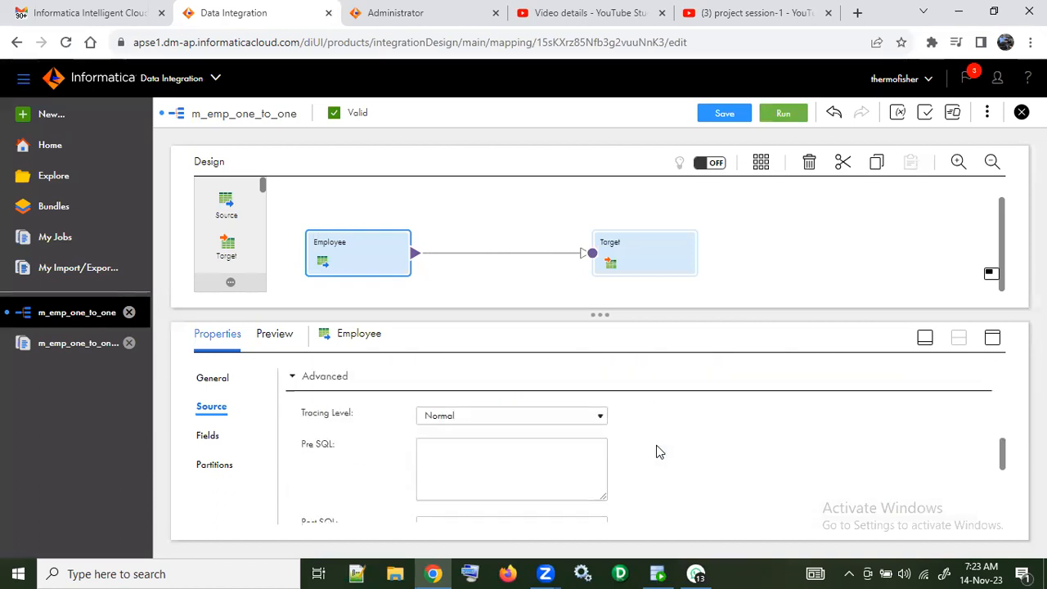
left_click(710, 117)
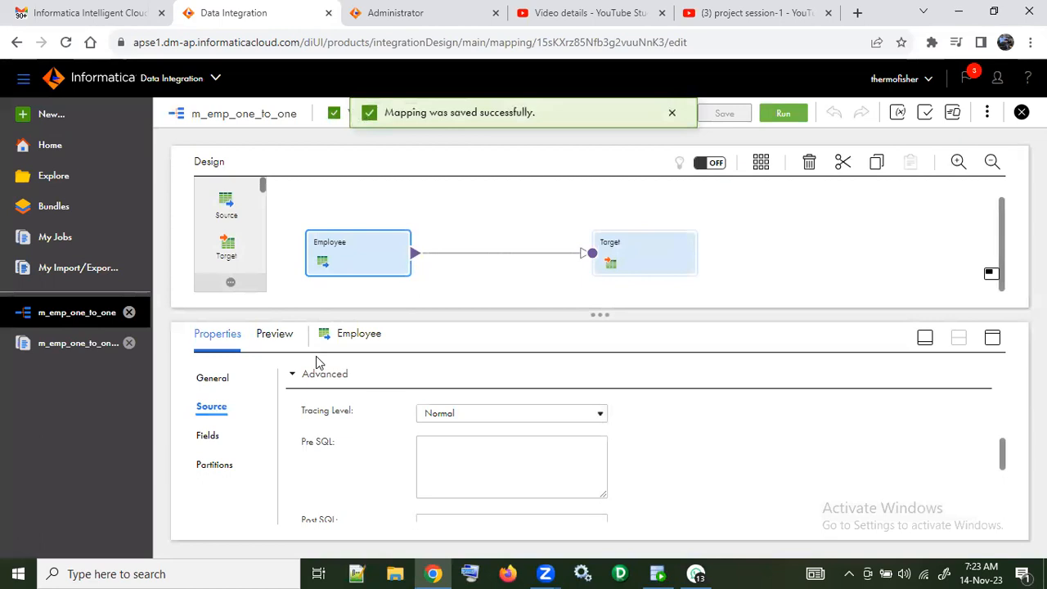
left_click(281, 333)
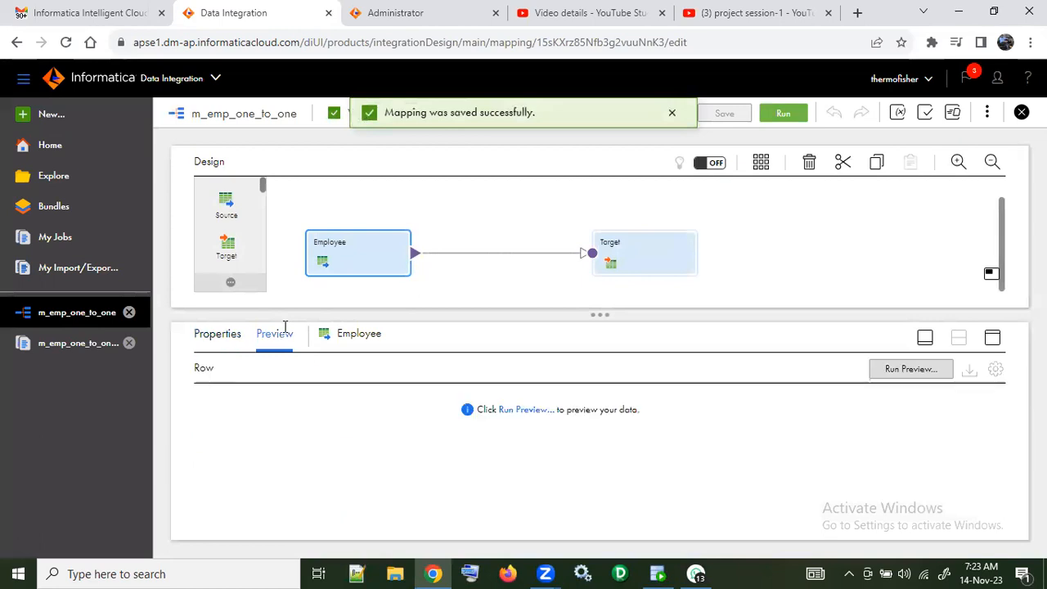
left_click(526, 409)
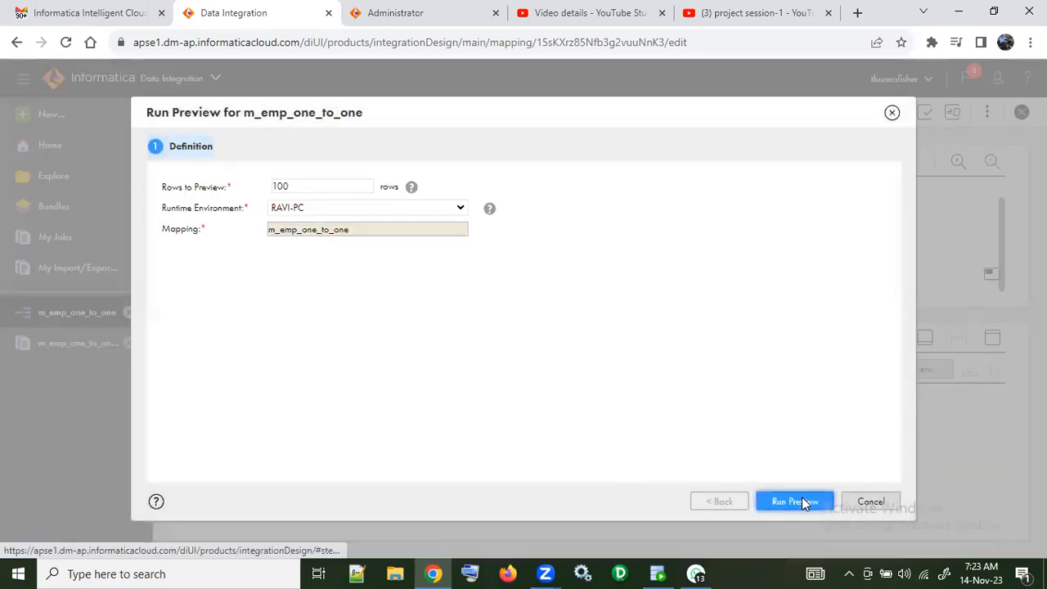
left_click(801, 497)
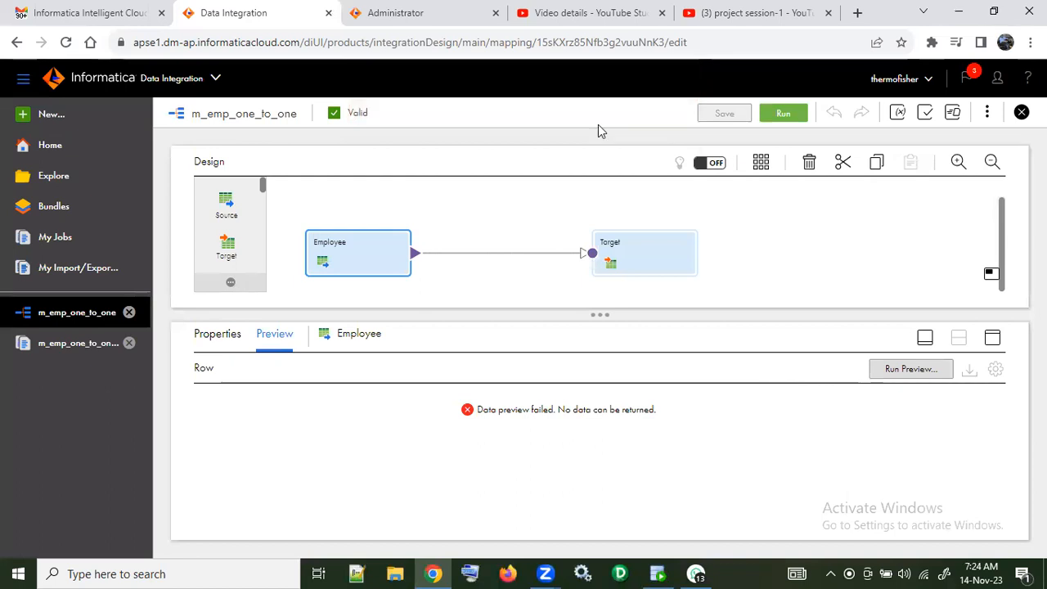
Step: Enable metadata editing for the Employee source fields and delete FULLNAME, FULLEMAIL, HIER_DATE_NBR, DEPARTMENT_NAME1 and LOCATION_ID1
left_click(229, 333)
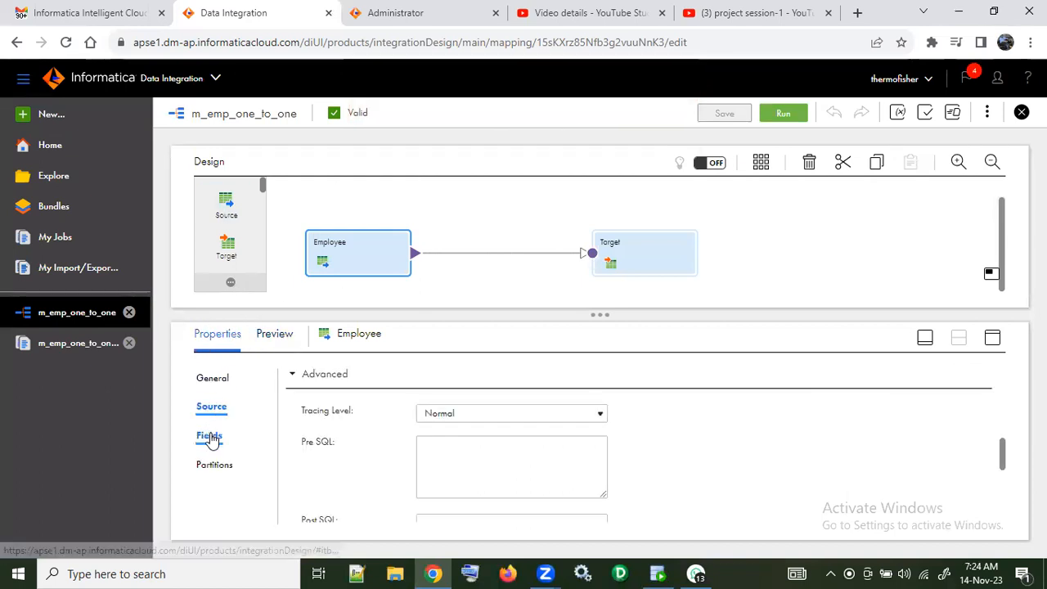
left_click(210, 437)
scroll(503, 432, "down", 3)
scroll(503, 432, "down", 2)
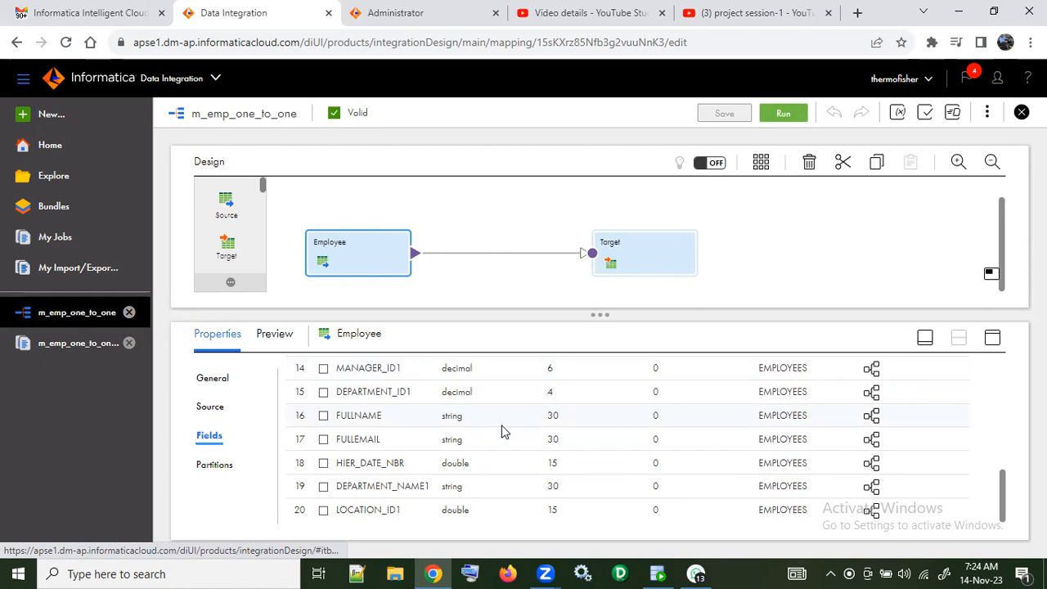
left_click(323, 415)
left_click(323, 439)
left_click(323, 463)
left_click(323, 486)
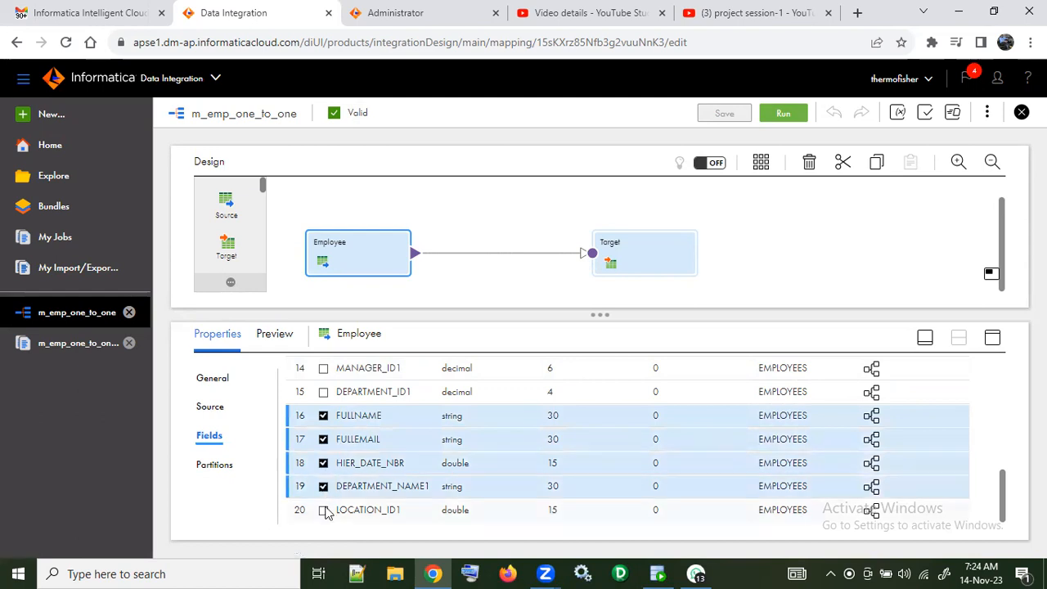
left_click(323, 509)
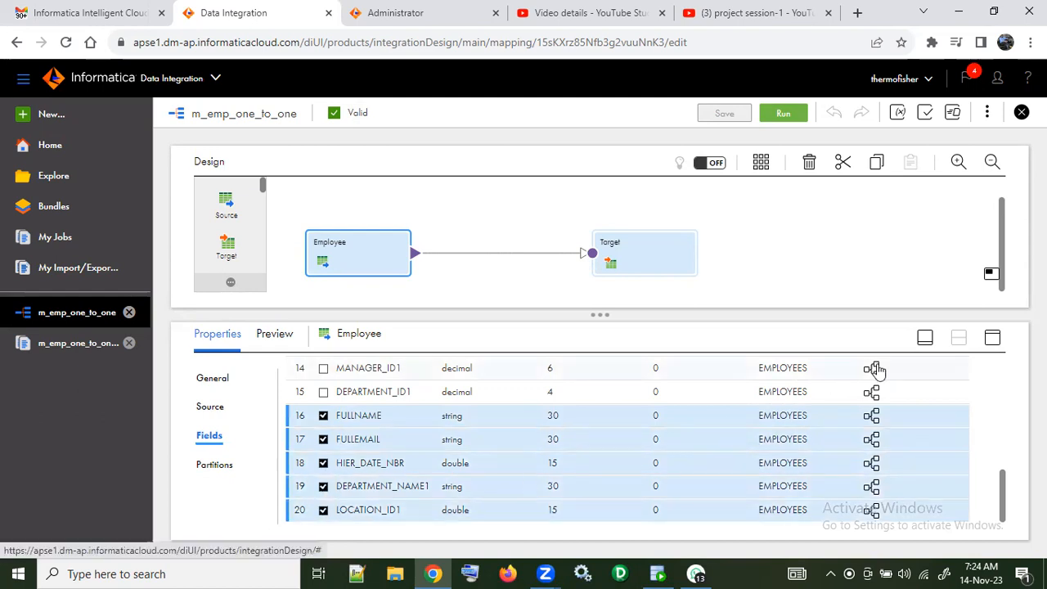
scroll(606, 439, "up", 2)
scroll(603, 440, "up", 3)
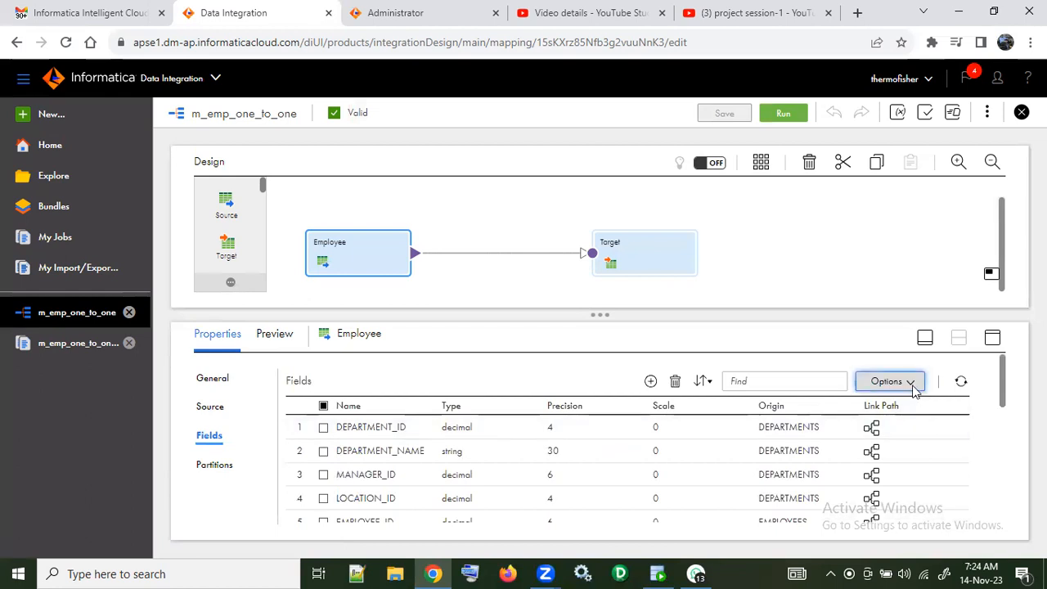
left_click(914, 388)
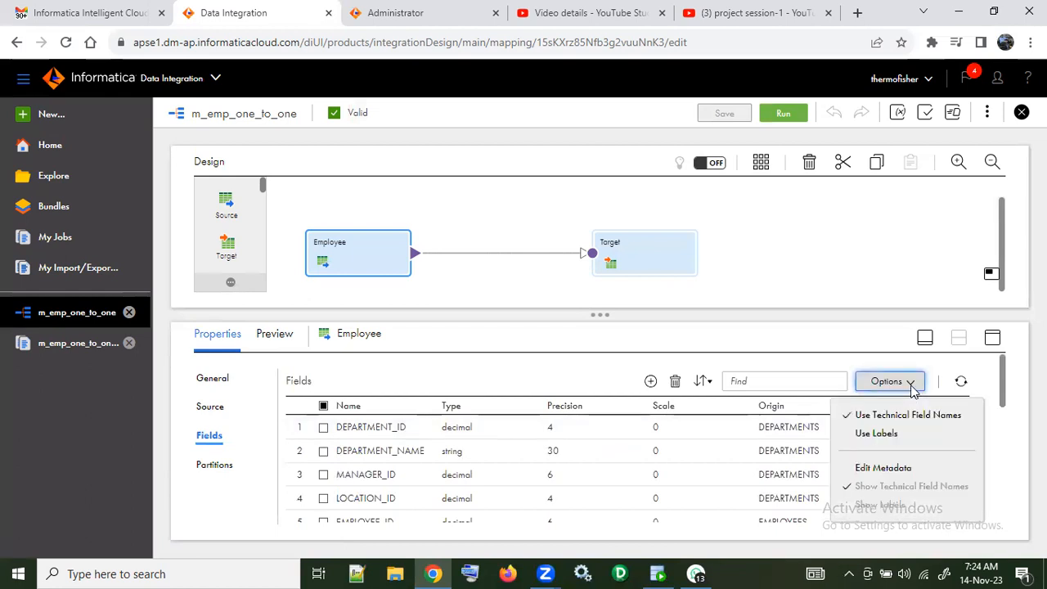
left_click(874, 467)
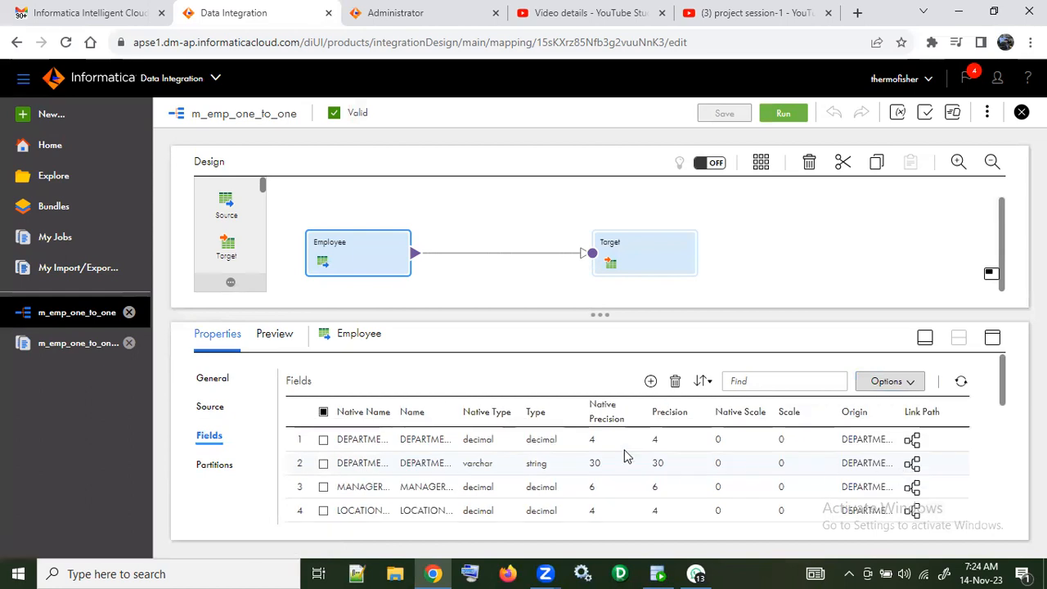
scroll(623, 454, "down", 5)
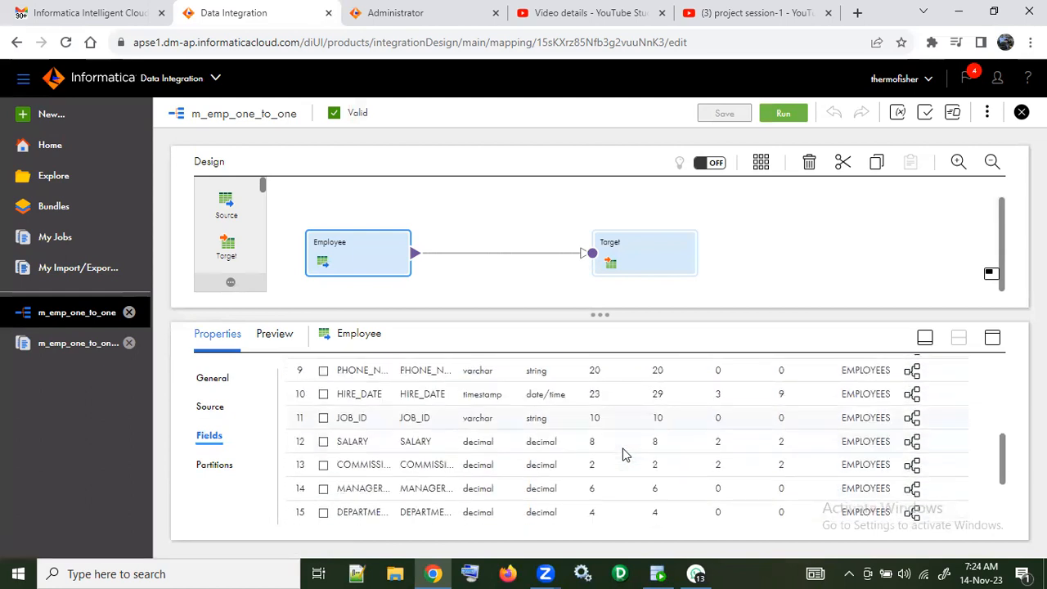
scroll(623, 450, "up", 5)
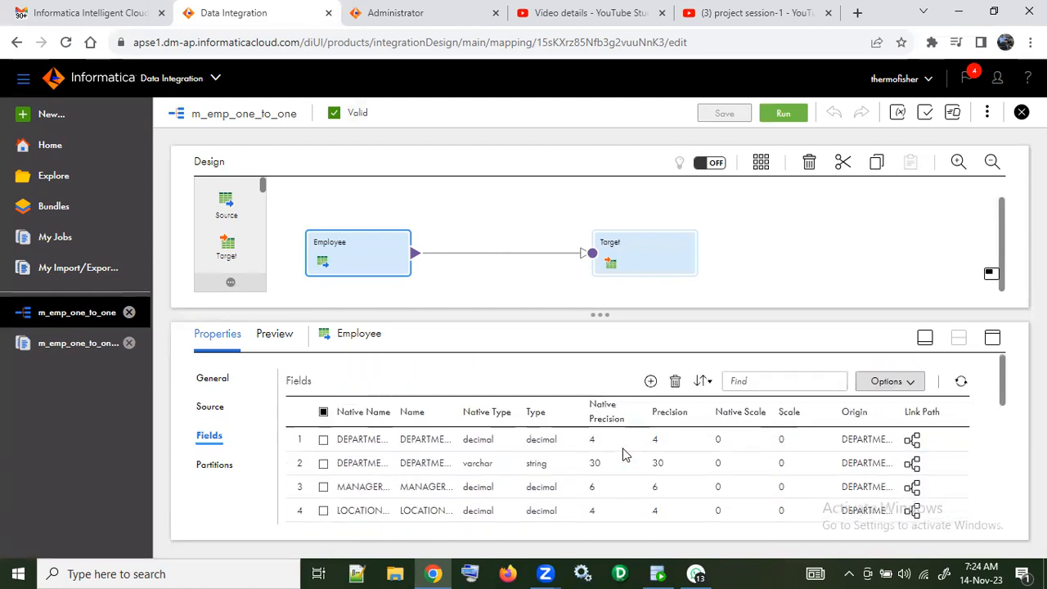
left_click(674, 381)
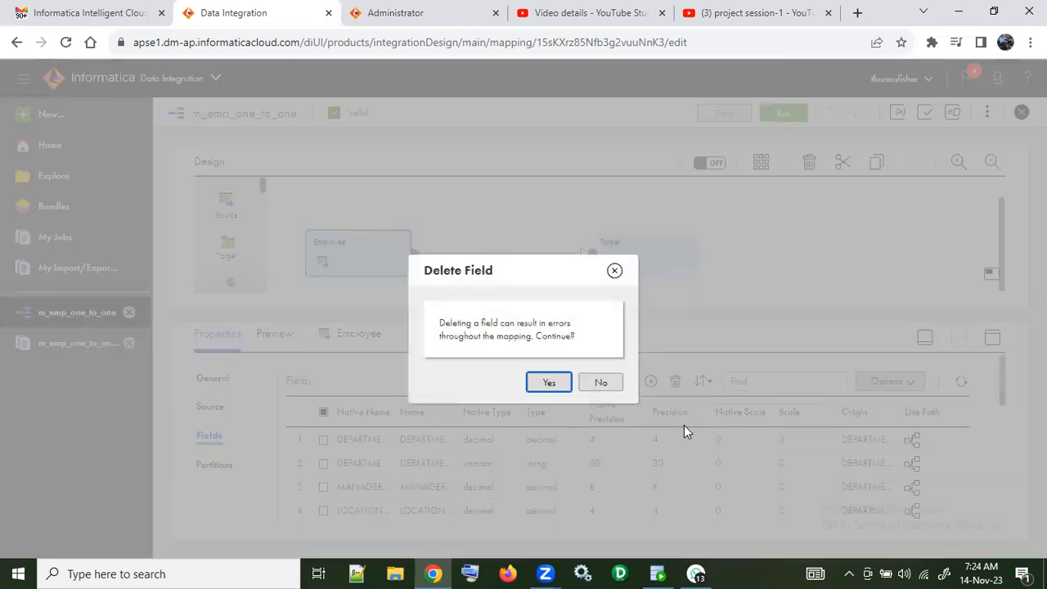
left_click(549, 383)
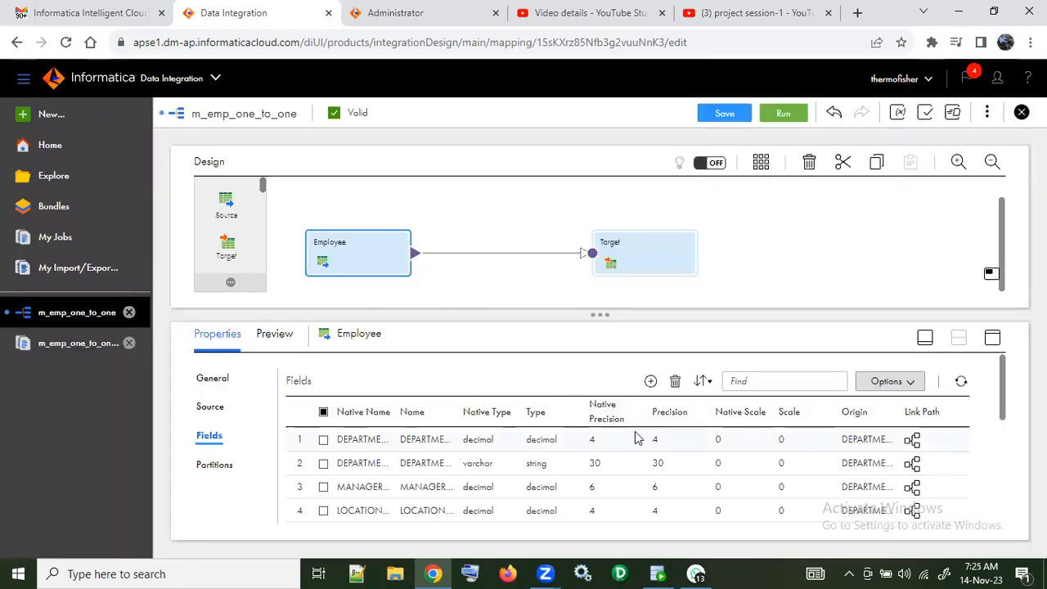
Step: Check the remaining Employee source fields, save the m_emp_one_to_one mapping and run it
scroll(642, 453, "down", 2)
scroll(642, 453, "down", 3)
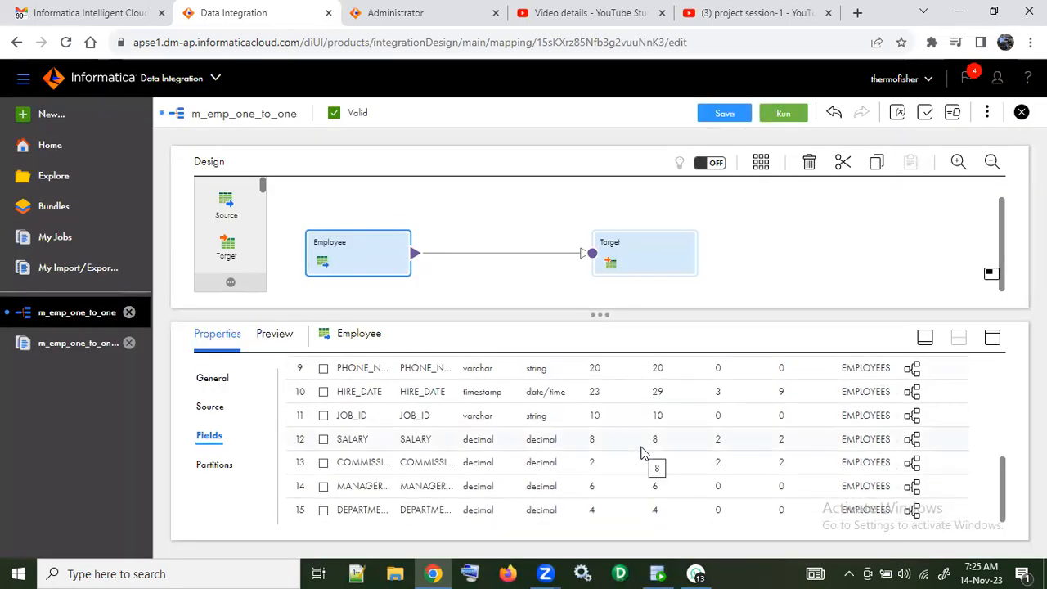
scroll(642, 453, "up", 4)
scroll(642, 453, "up", 2)
left_click(724, 113)
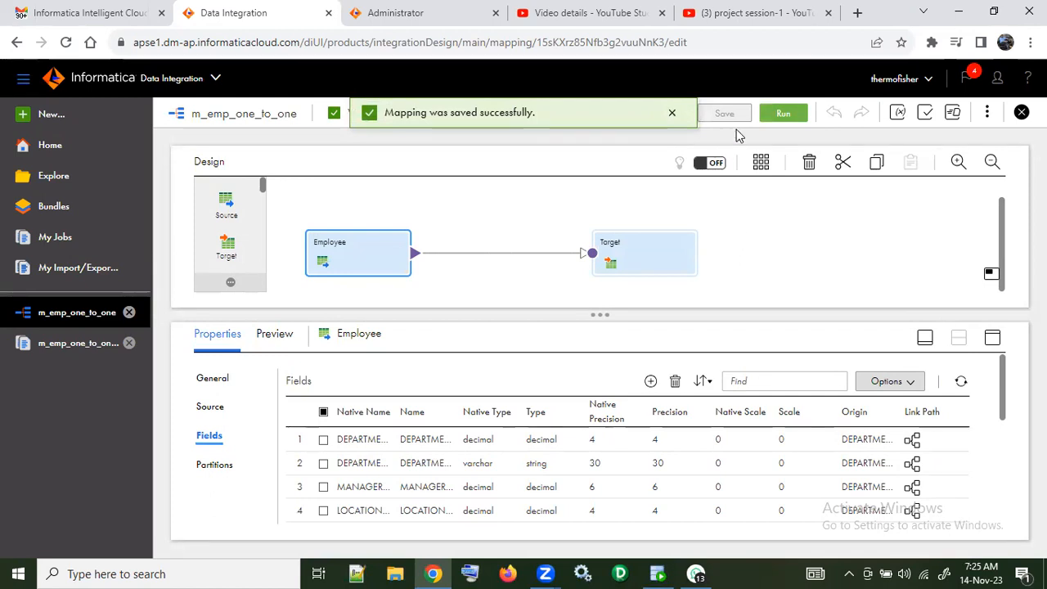
left_click(778, 119)
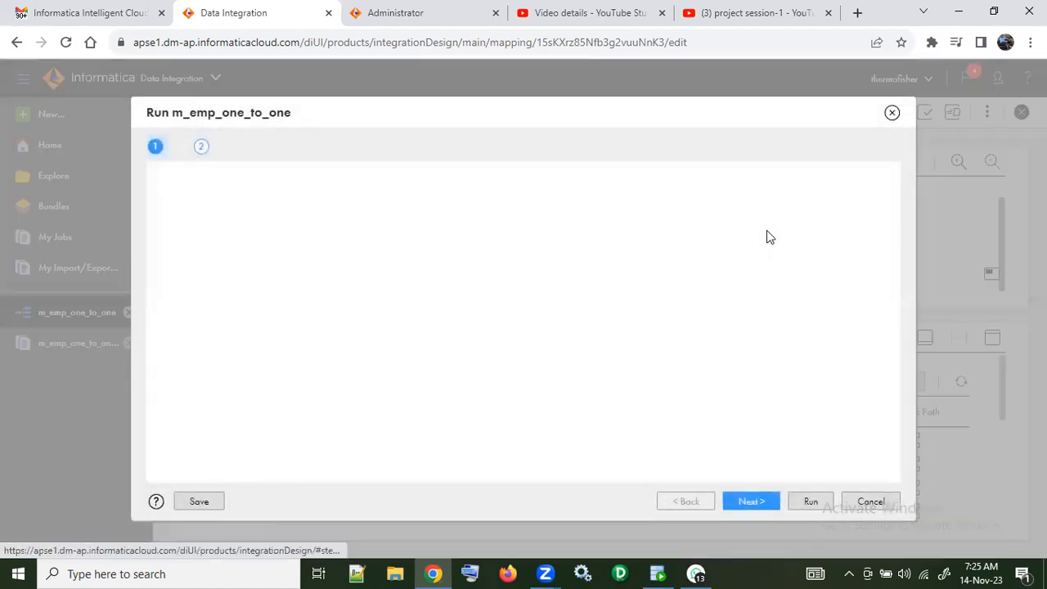
left_click(821, 504)
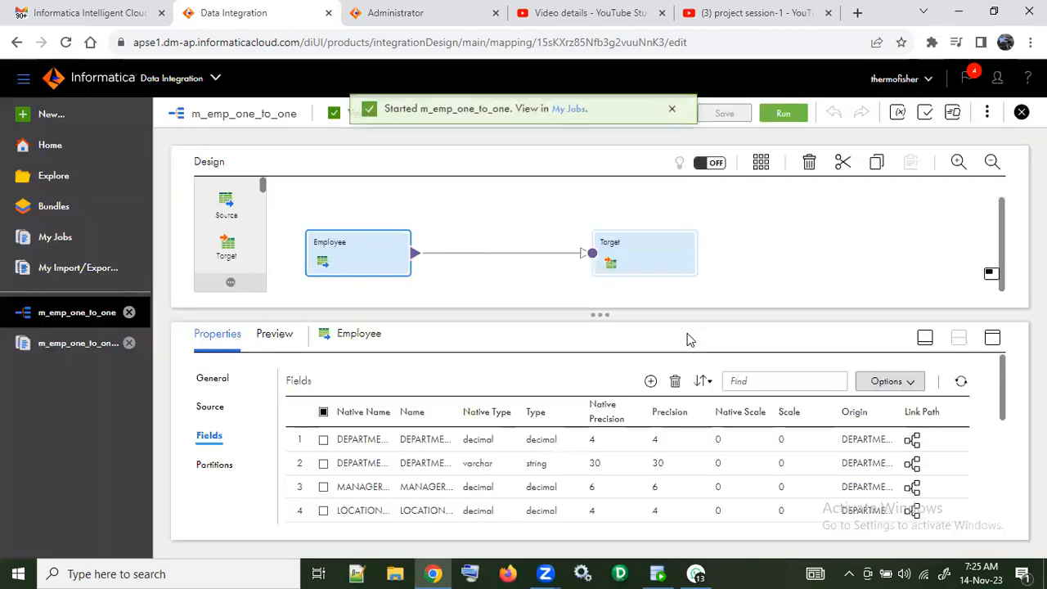
Step: Refresh the job list and open the details of the latest m_emp_one_to_one run to check its results
left_click(97, 346)
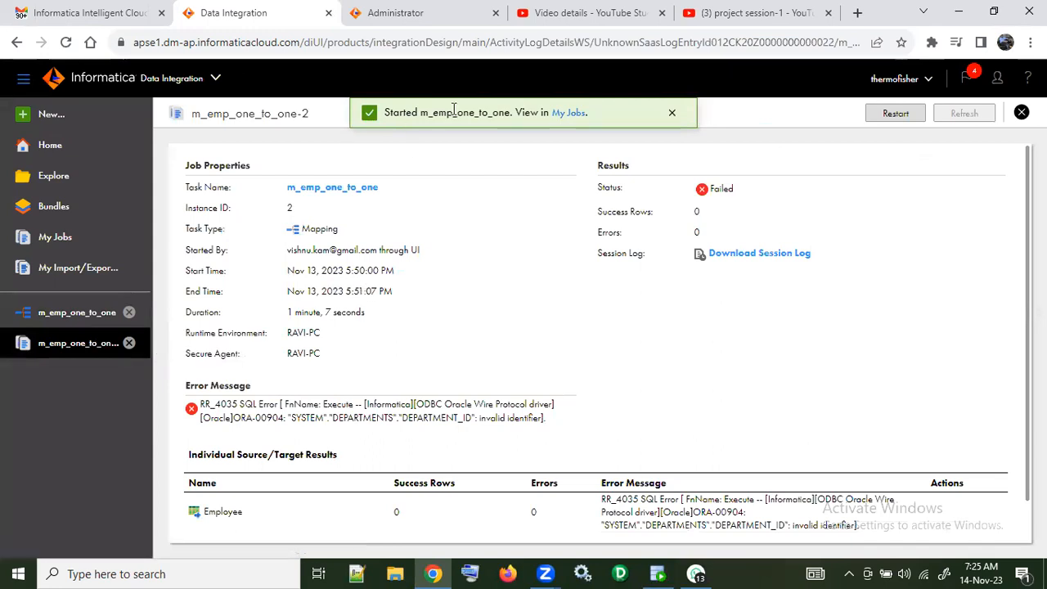
left_click(578, 115)
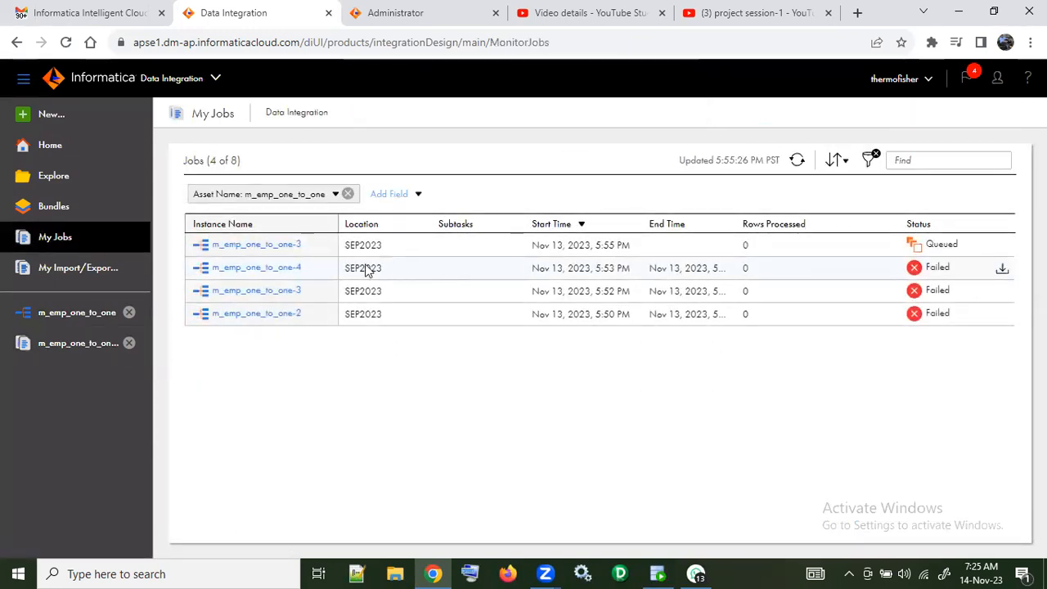
left_click(288, 245)
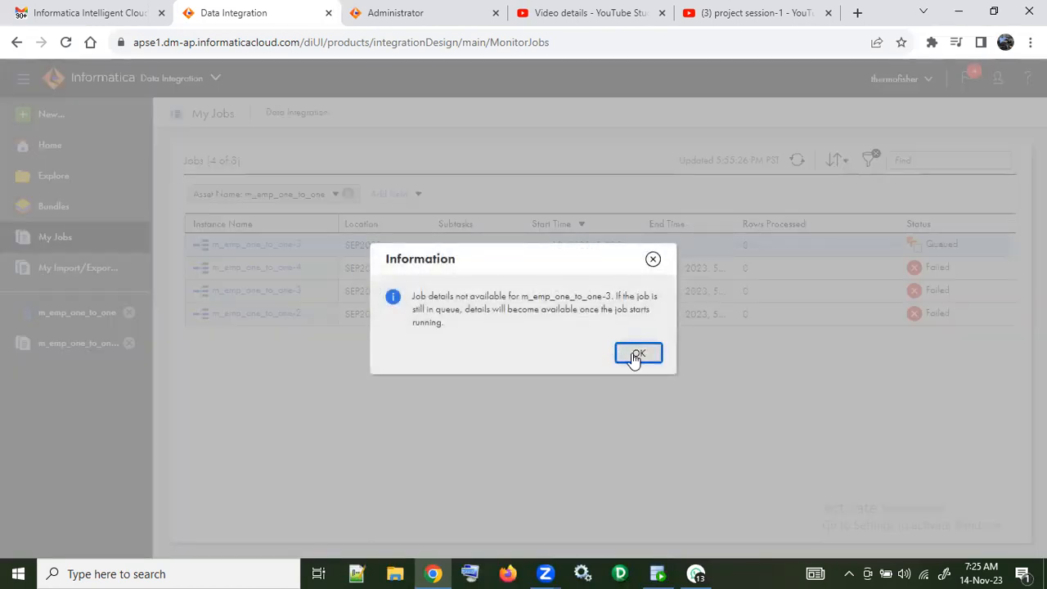
left_click(654, 261)
left_click(798, 161)
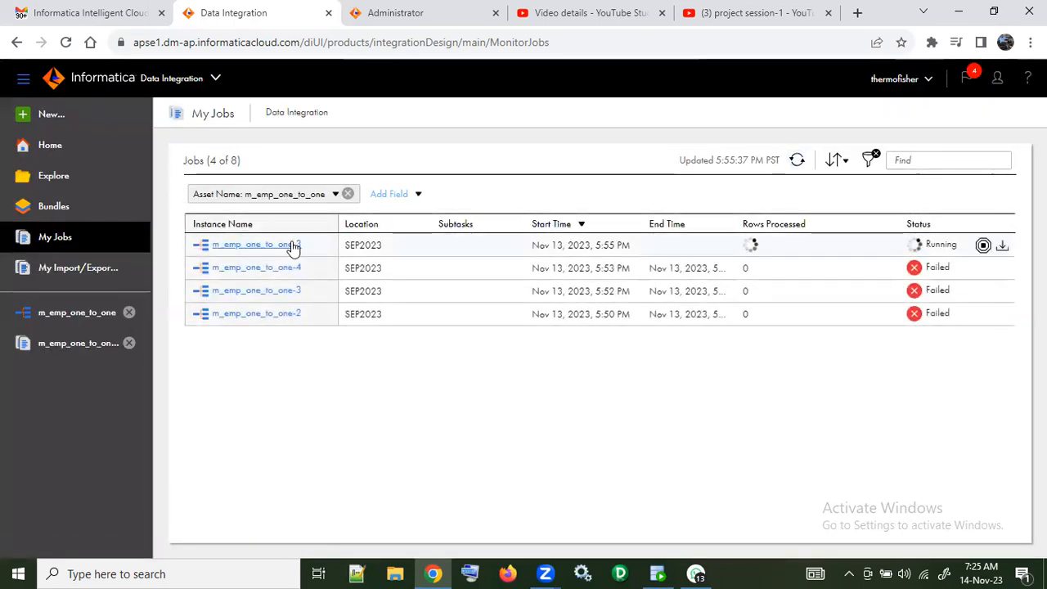
left_click(291, 245)
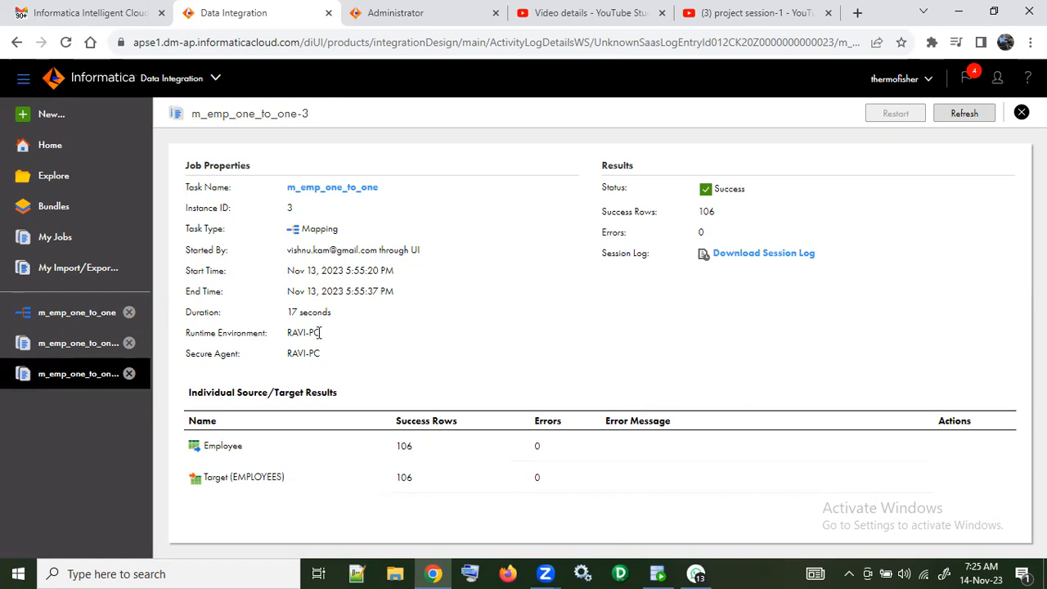
Step: Return to the m_emp_one_to_one mapping and check the Target transformation's connection and object details
left_click(97, 311)
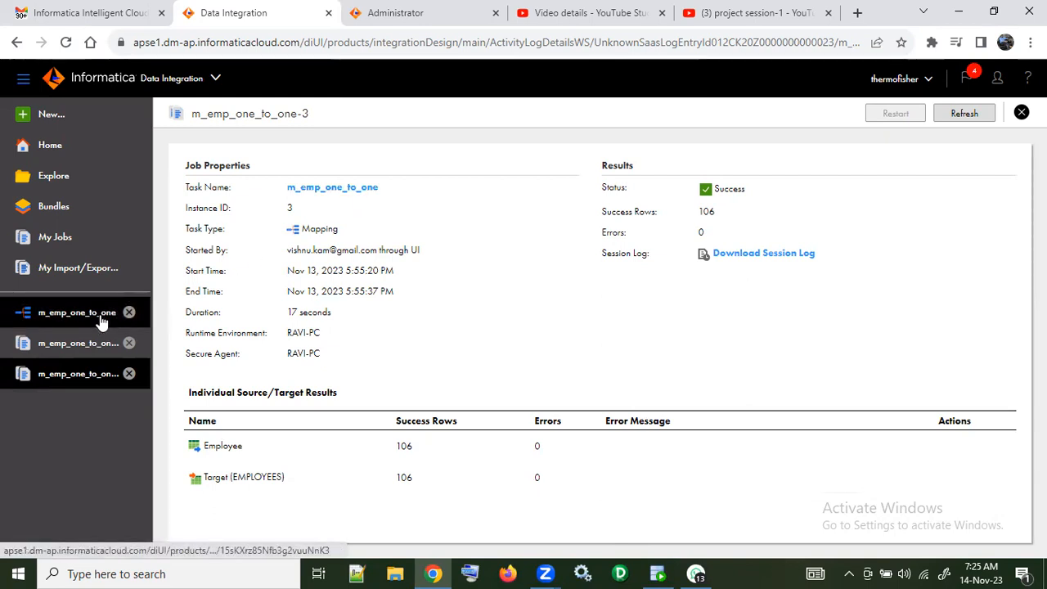
left_click(628, 256)
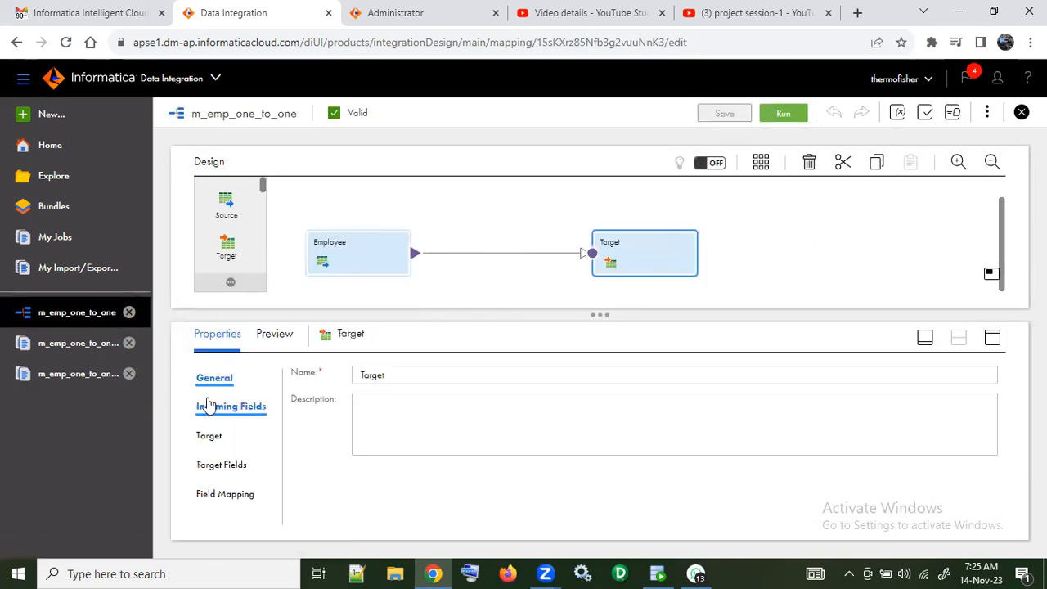
left_click(214, 435)
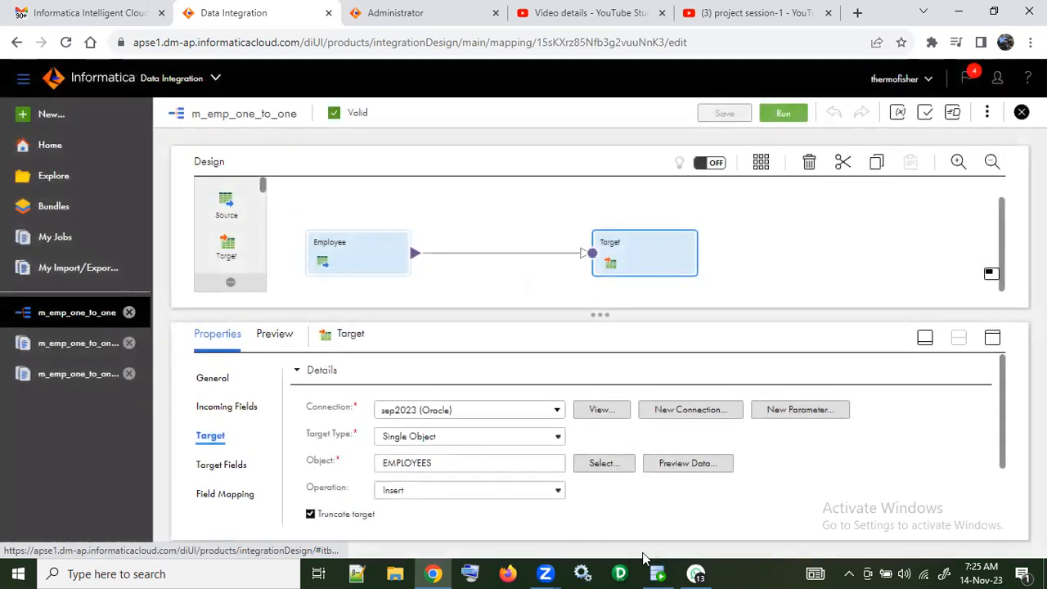
Step: Check the Target transformation's load options and its advanced settings, including the schema name
scroll(485, 468, "down", 1)
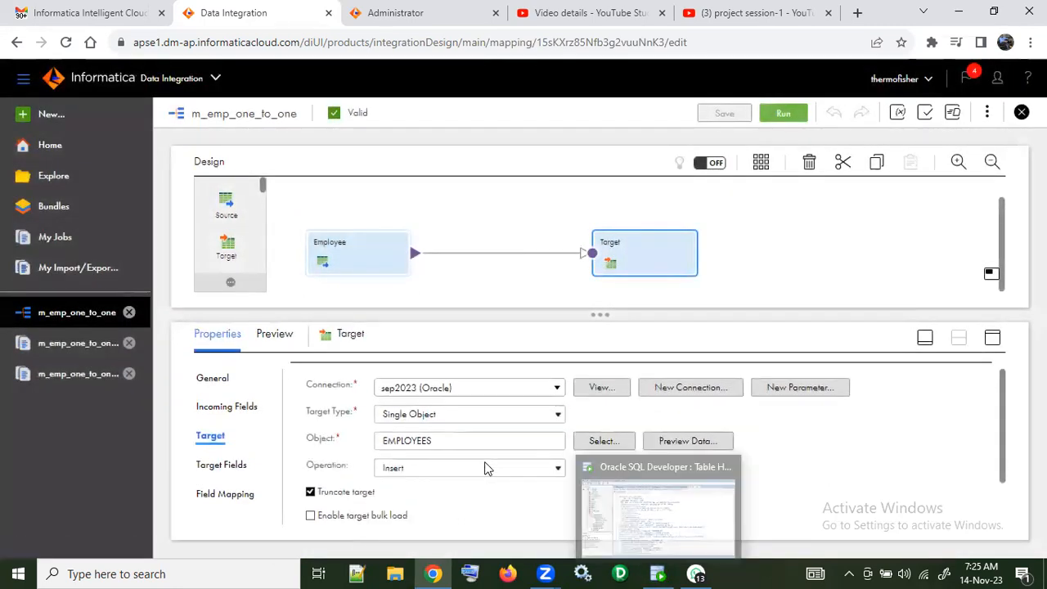
scroll(485, 468, "down", 2)
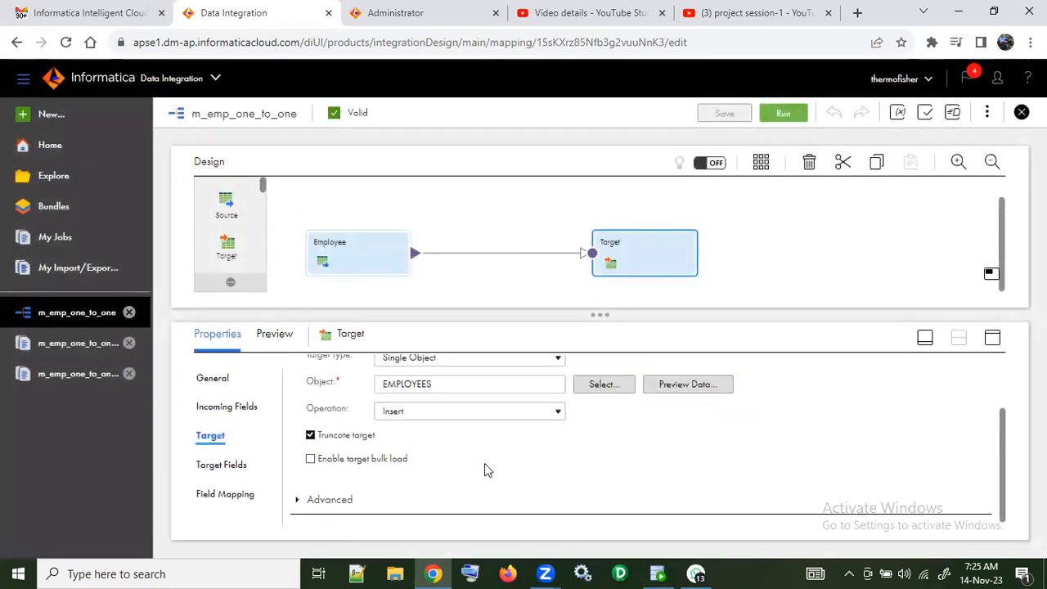
left_click(298, 505)
scroll(521, 479, "down", 5)
scroll(521, 472, "down", 2)
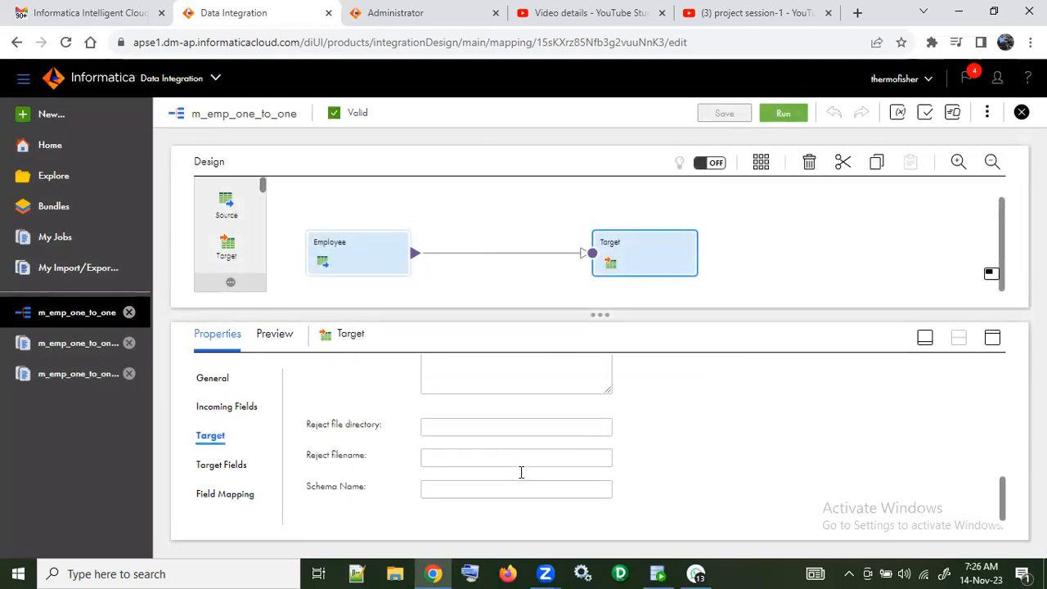
left_click(481, 484)
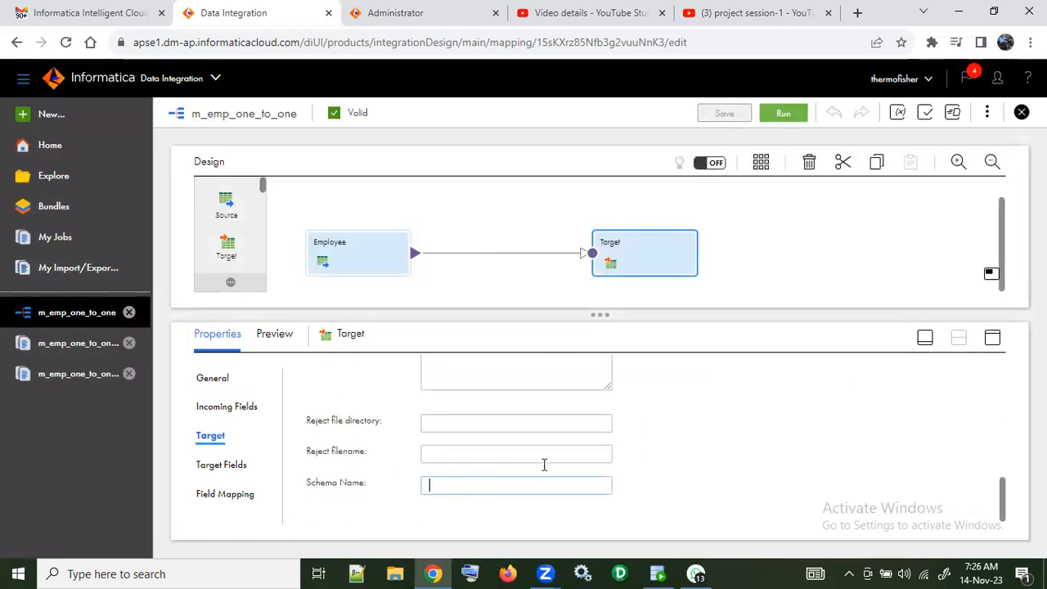
scroll(701, 444, "up", 10)
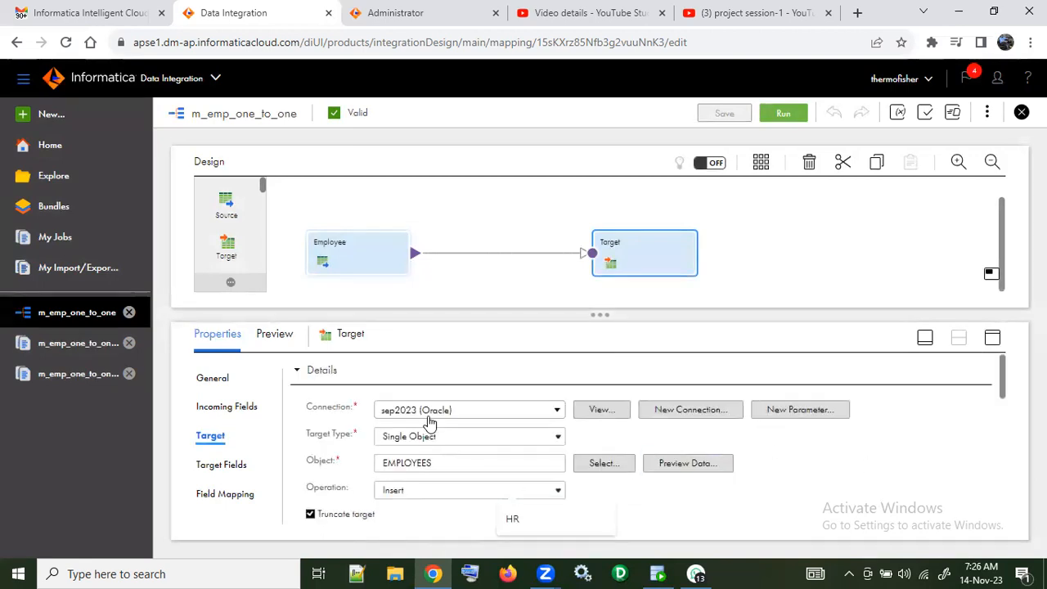
Step: Switch to Oracle SQL Developer and remove the HR. prefix from the last query in sep2023.sql, leaving select * from employees;
left_click(657, 574)
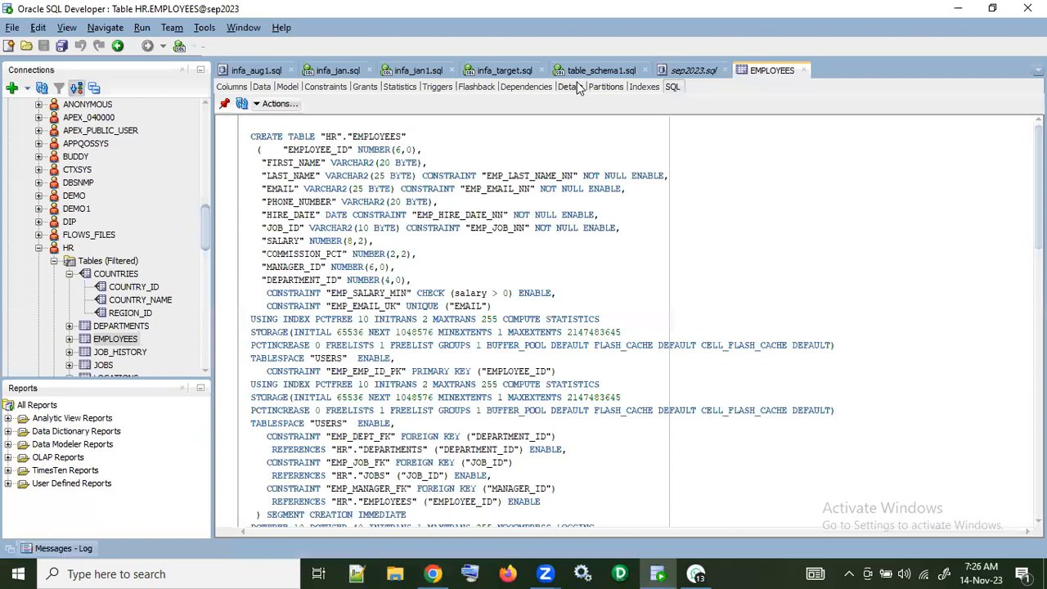
left_click(682, 72)
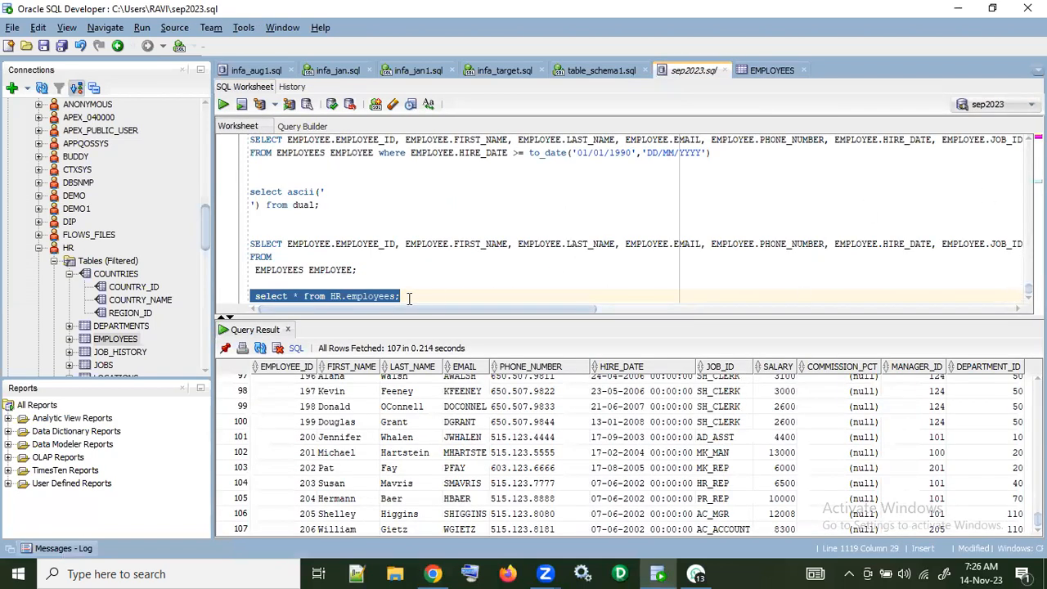
left_click(343, 298)
key("BackSpace")
key("BackSpace")
key("BackSpace")
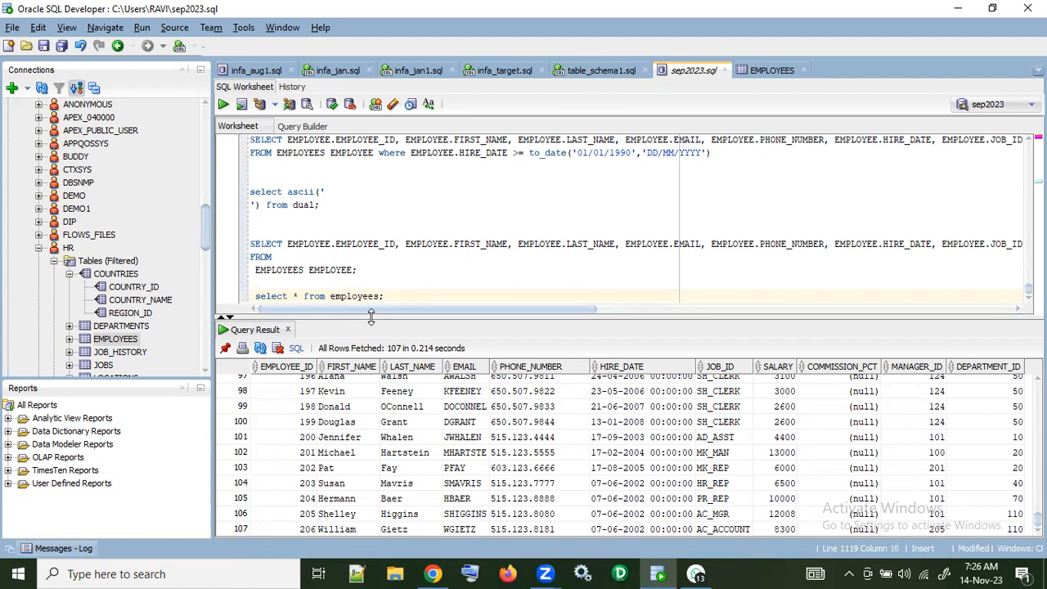
Step: Run the select * from employees; query and get the row count of its result
left_click_drag(388, 297, 253, 296)
left_click(222, 106)
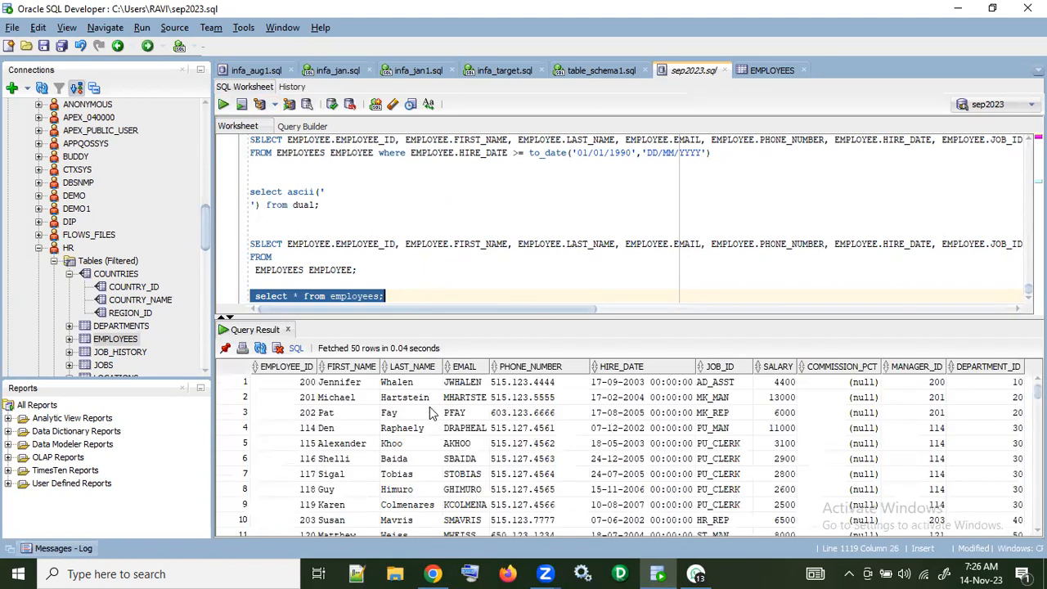
right_click(433, 420)
left_click(474, 471)
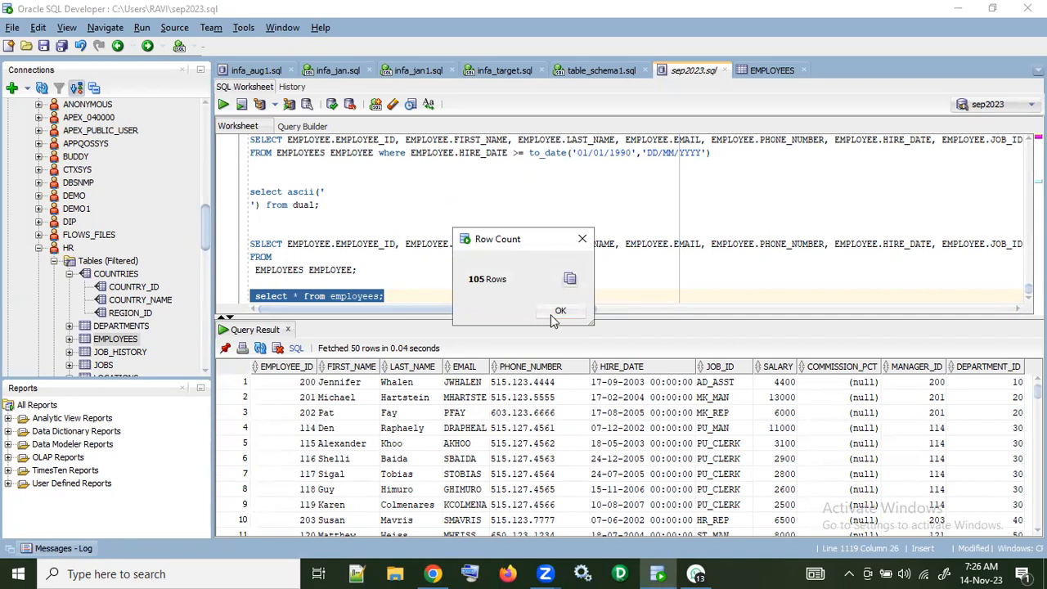
Step: Switch back to Data Integration, download the session log of the m_emp_one_to_one-3 run and open m_emp_one_to_one_3.log in a maximized Notepad window
key("alt+Tab")
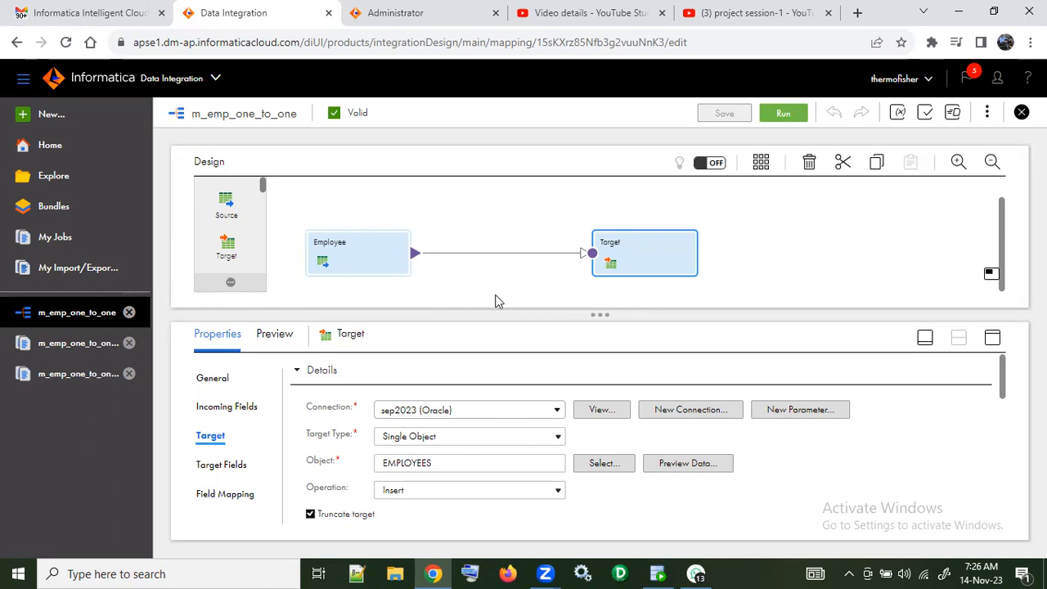
left_click(61, 375)
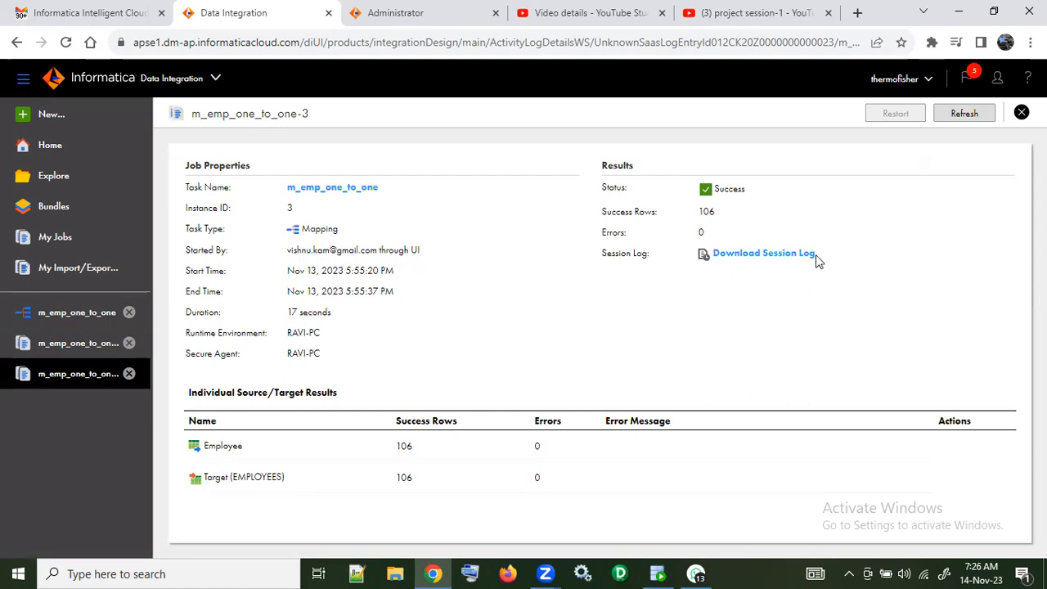
left_click(754, 266)
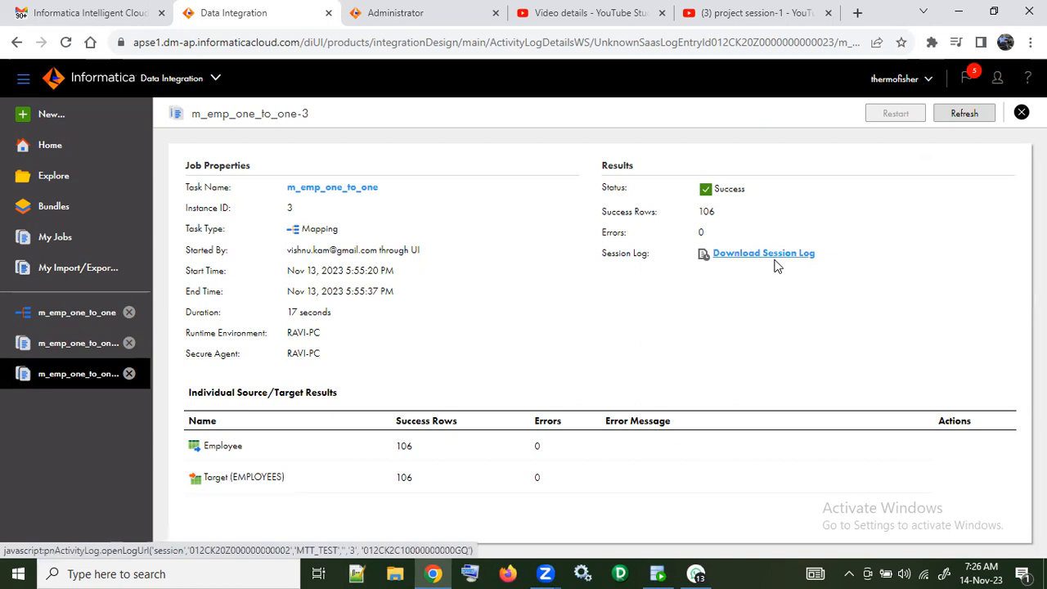
left_click(768, 262)
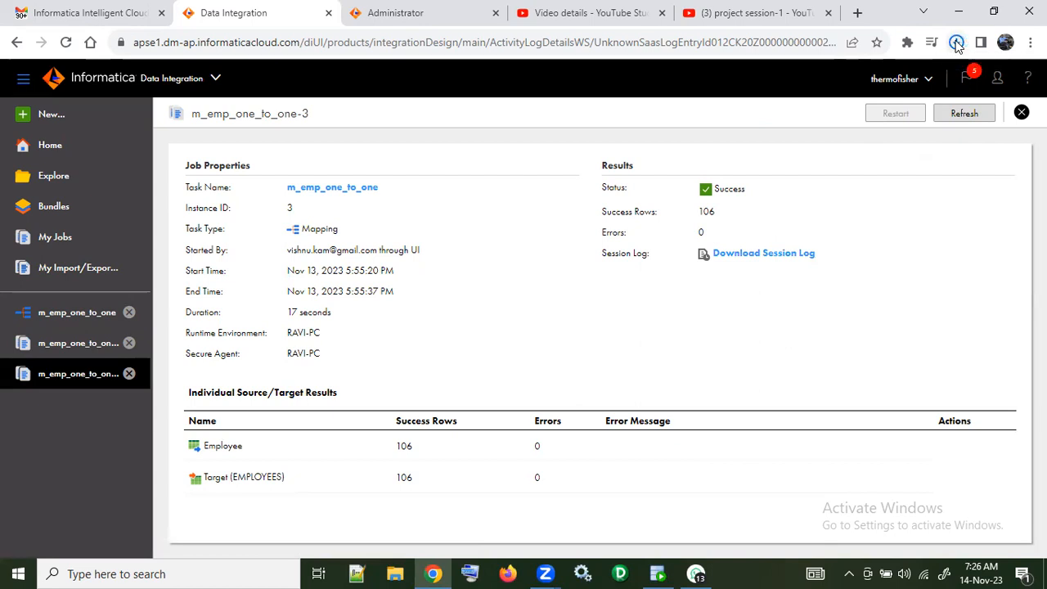
left_click(957, 45)
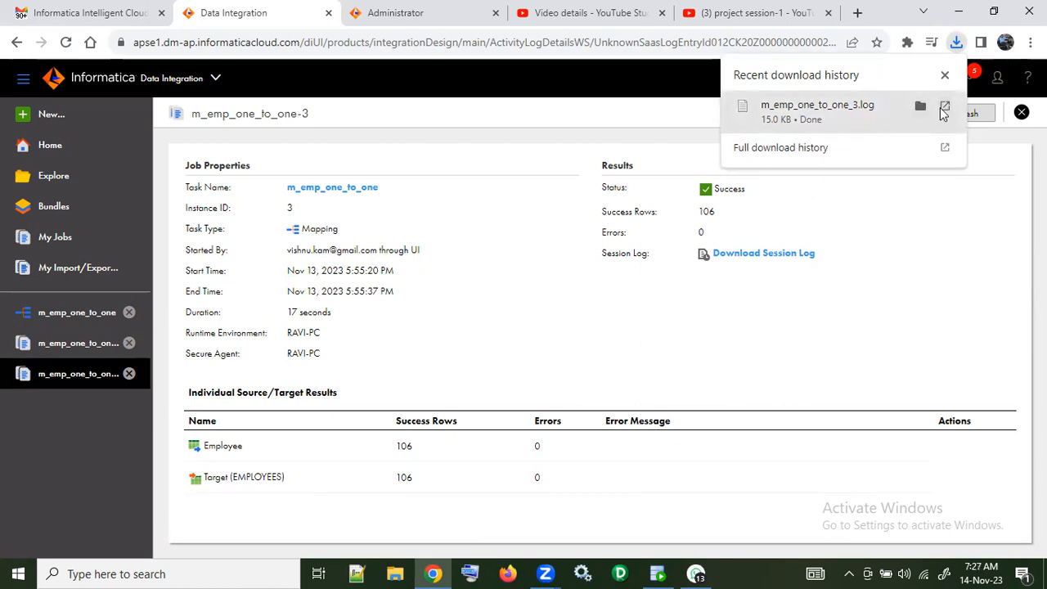
left_click(944, 109)
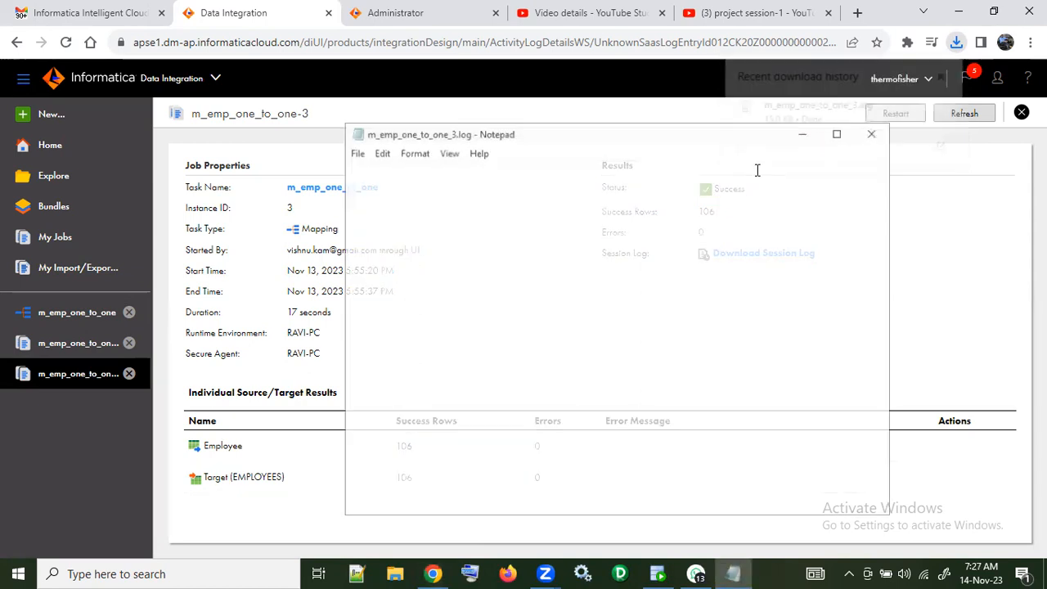
left_click(838, 132)
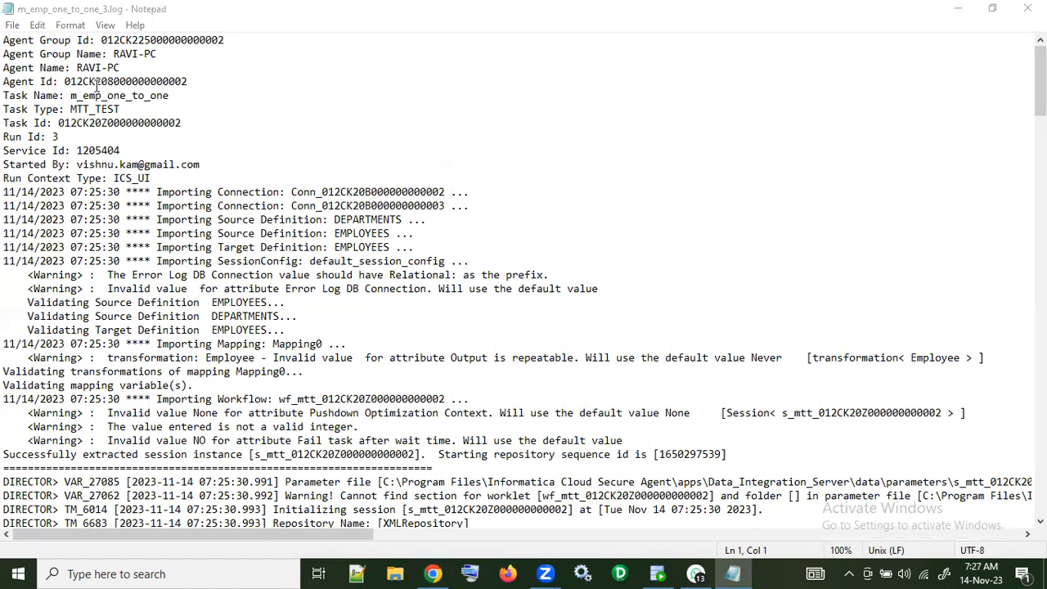
Step: Examine the agent and run details and the import warnings at the start of the session log
left_click_drag(208, 82, 5, 67)
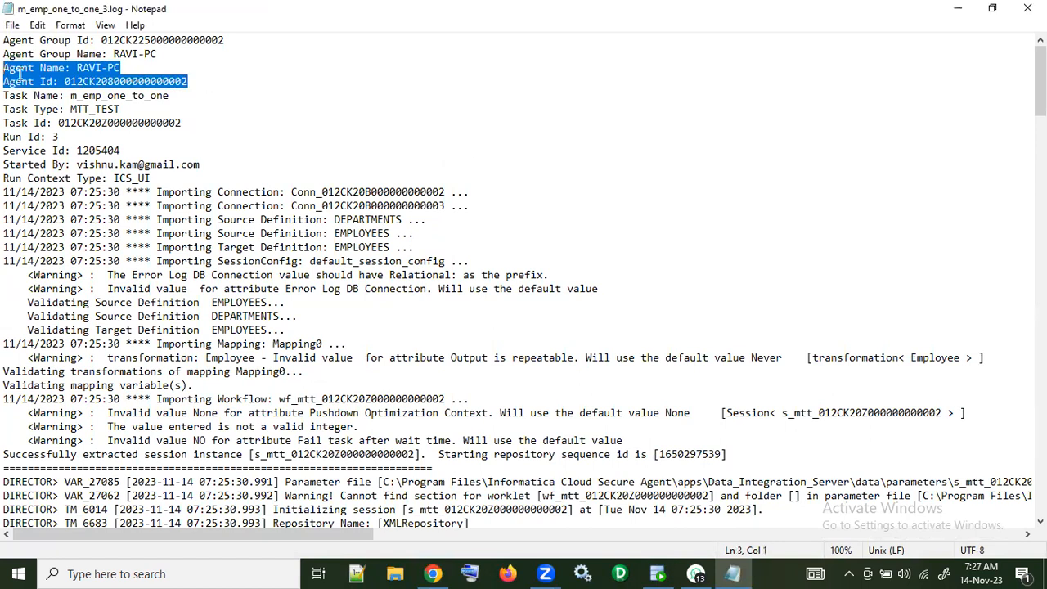
left_click_drag(206, 167, 4, 152)
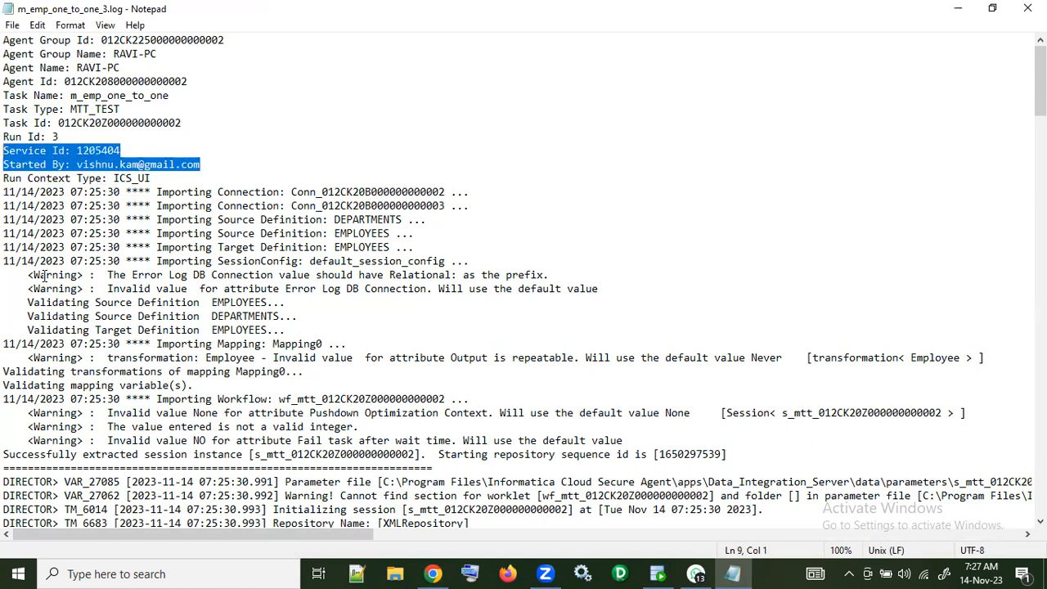
left_click_drag(107, 277, 604, 288)
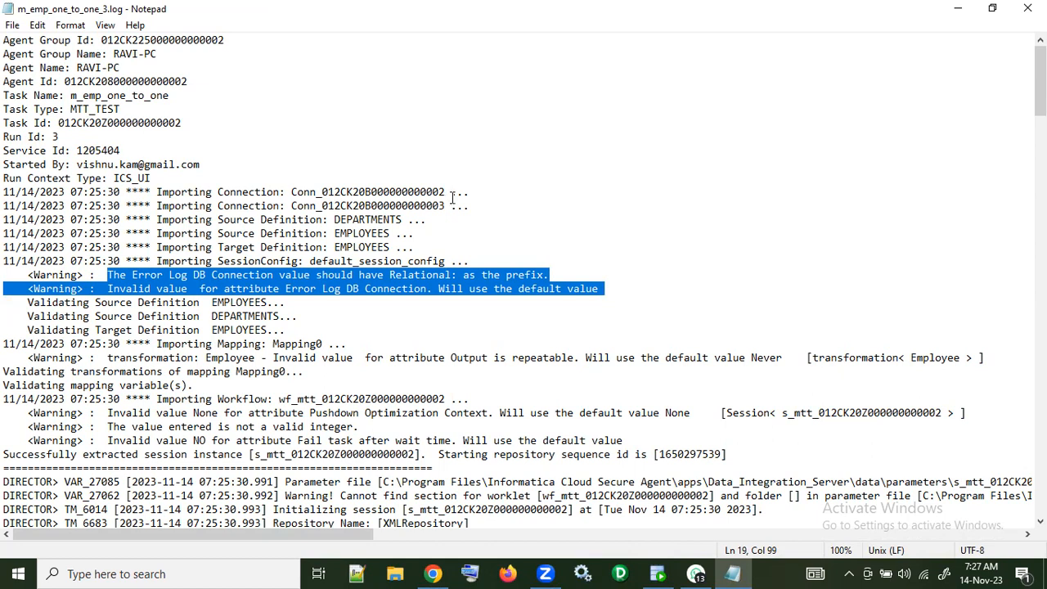
scroll(452, 199, "down", 2)
left_click(28, 206)
left_click_drag(28, 192, 595, 206)
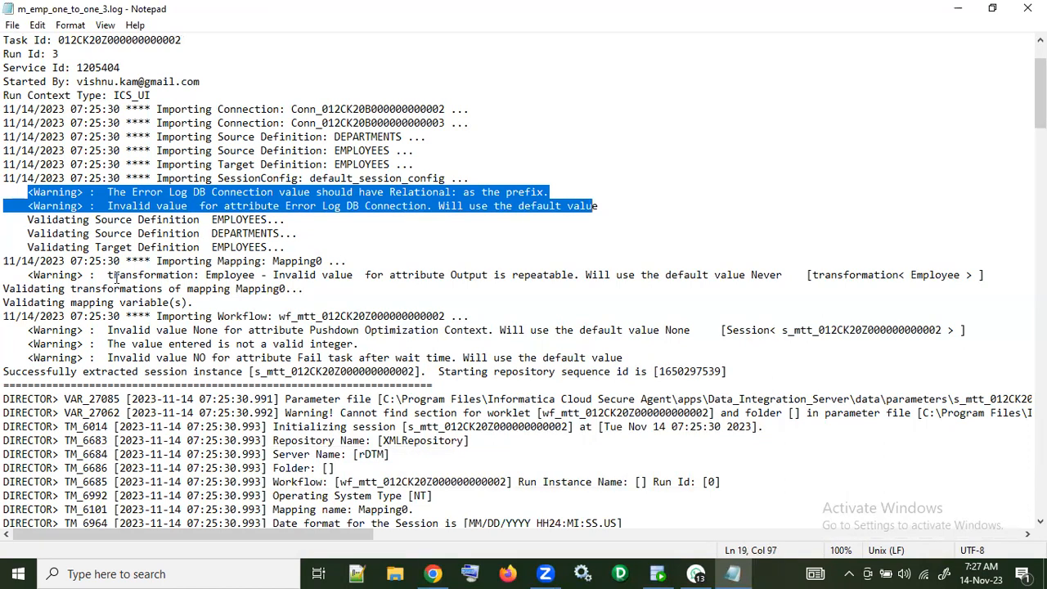
left_click_drag(110, 275, 640, 282)
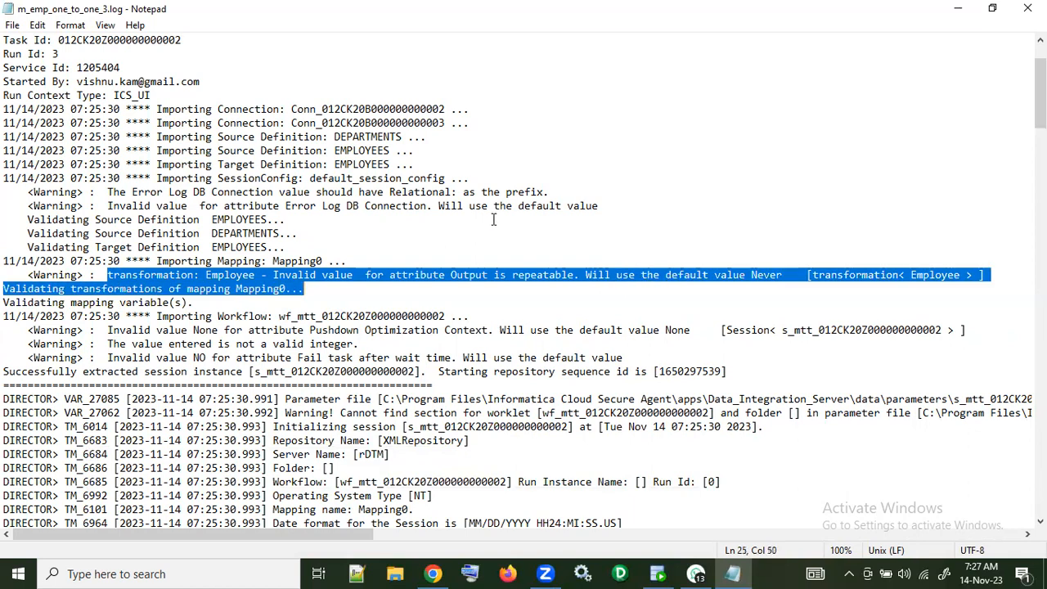
Step: Read the log's session initialization and target truncation entries, and examine the full driver properties path of the reader
scroll(494, 217, "down", 1)
scroll(494, 218, "down", 2)
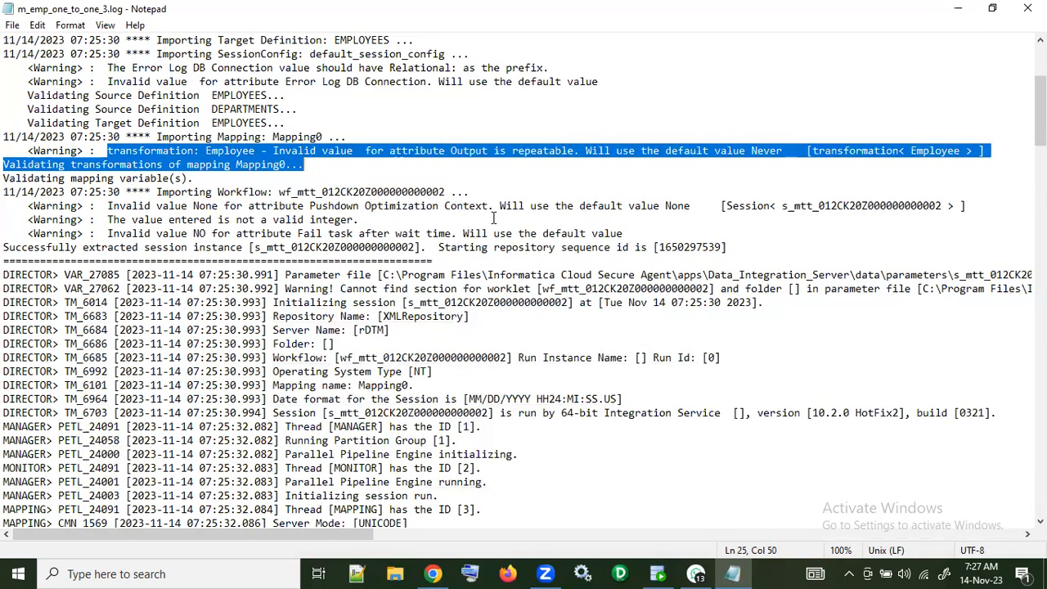
scroll(494, 218, "down", 8)
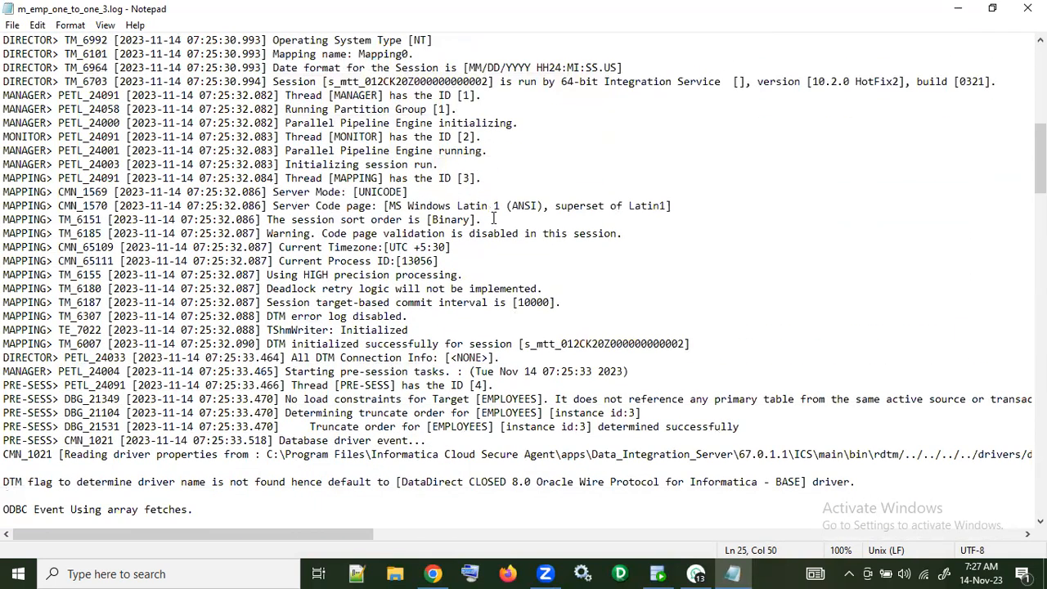
scroll(494, 217, "down", 2)
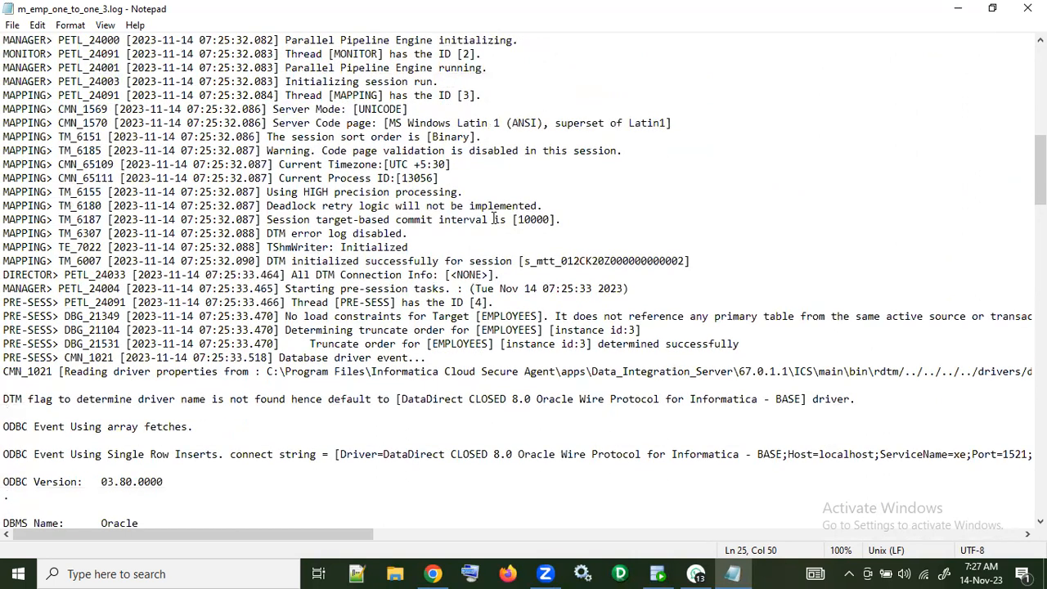
scroll(494, 217, "down", 4)
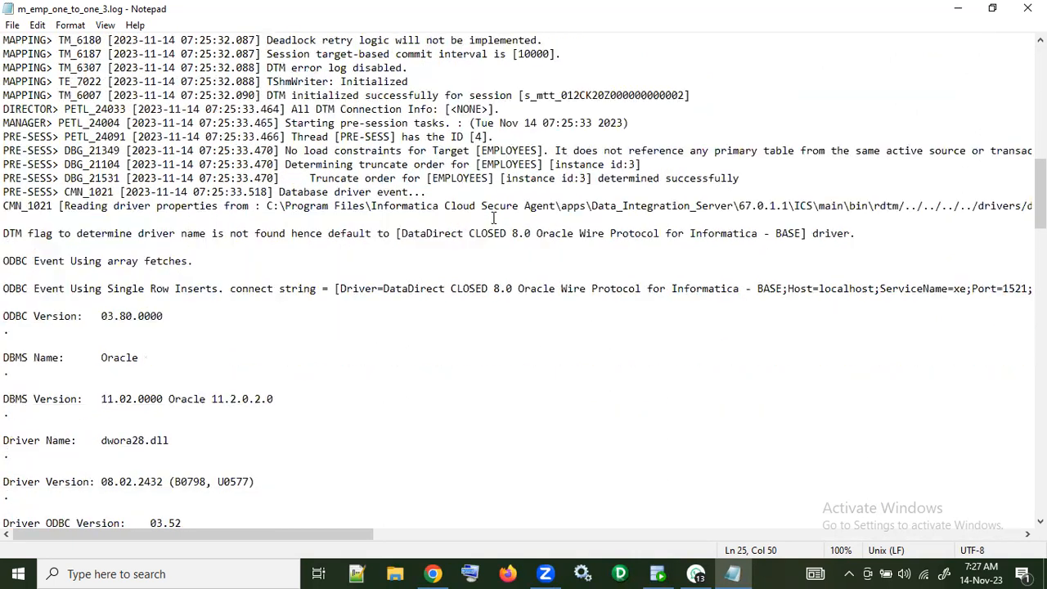
scroll(494, 218, "down", 5)
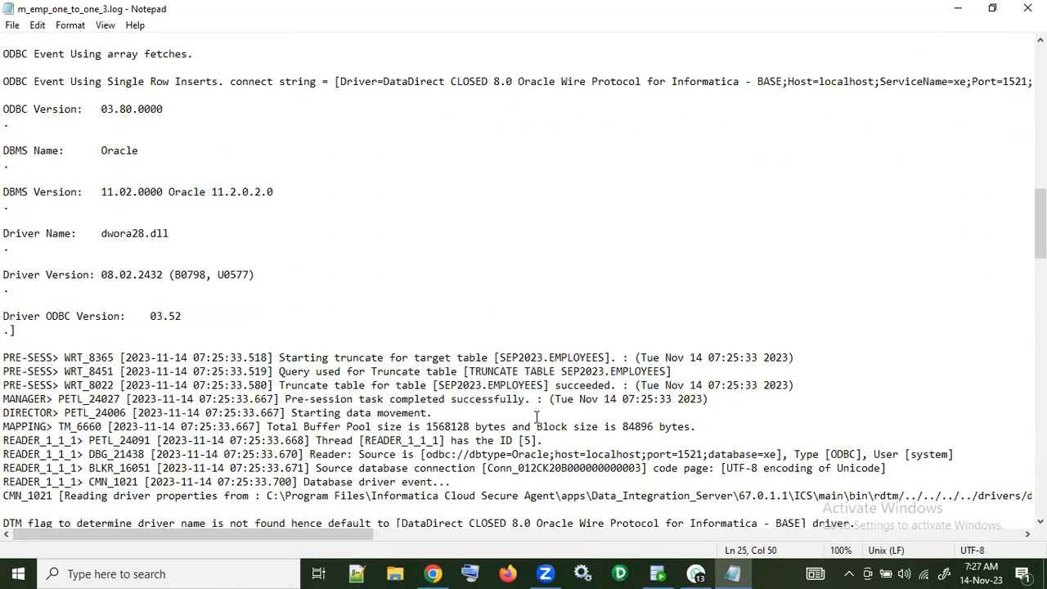
scroll(537, 418, "down", 2)
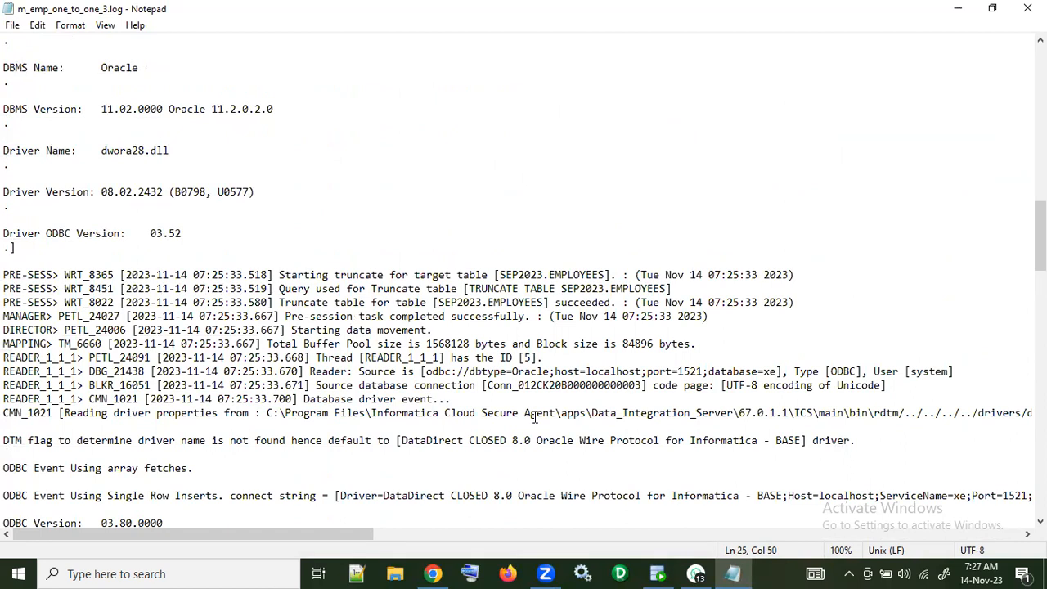
left_click_drag(267, 413, 801, 415)
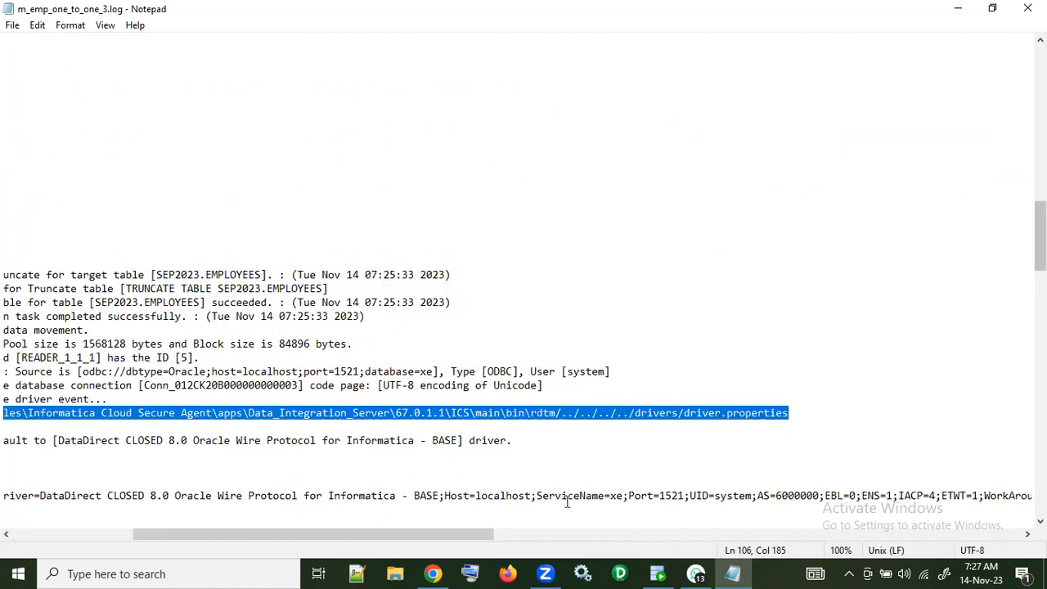
left_click_drag(397, 542, 221, 539)
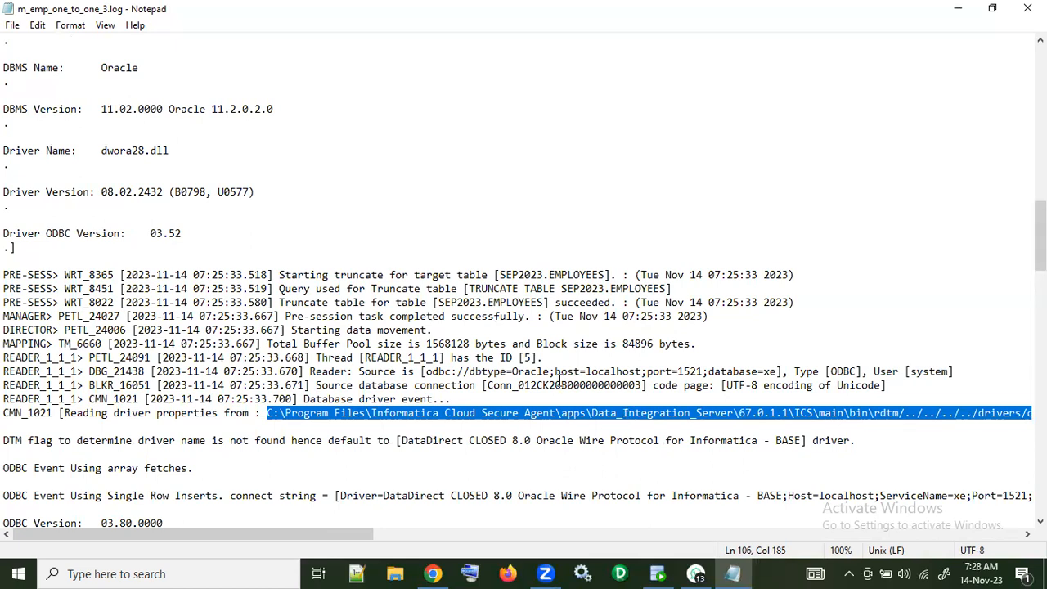
Step: Read the log's reader and writer initialization entries, including the driver details, up to the start of the load session
scroll(260, 331, "down", 2)
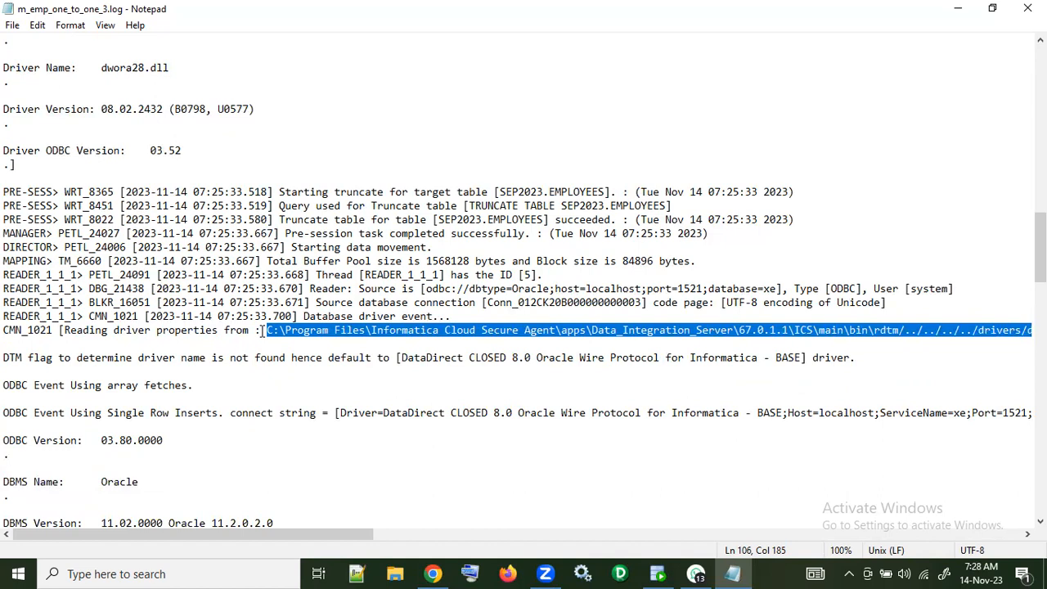
scroll(262, 330, "down", 7)
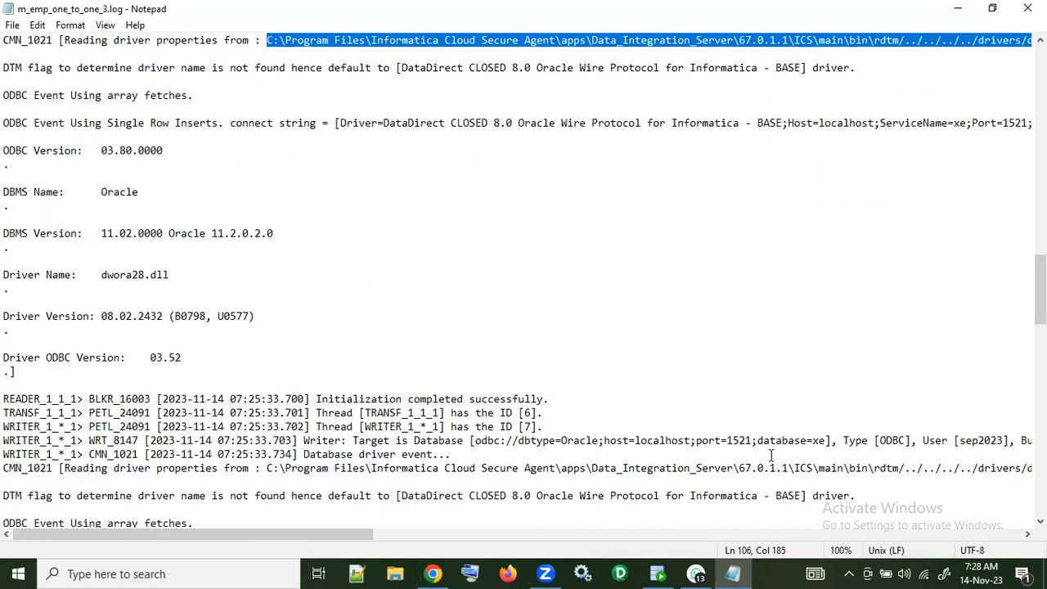
scroll(598, 417, "down", 4)
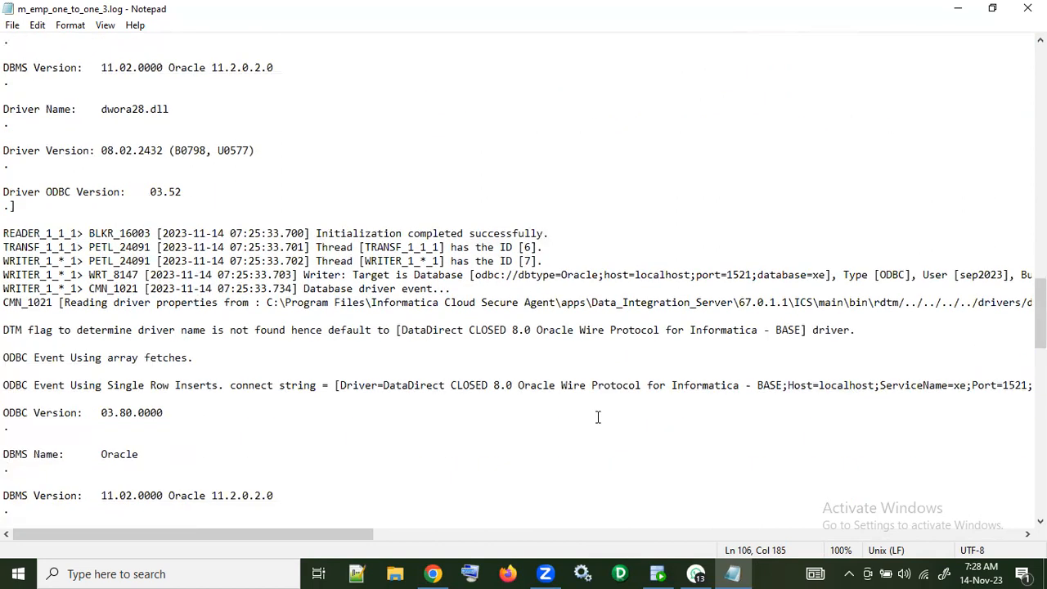
scroll(598, 418, "down", 9)
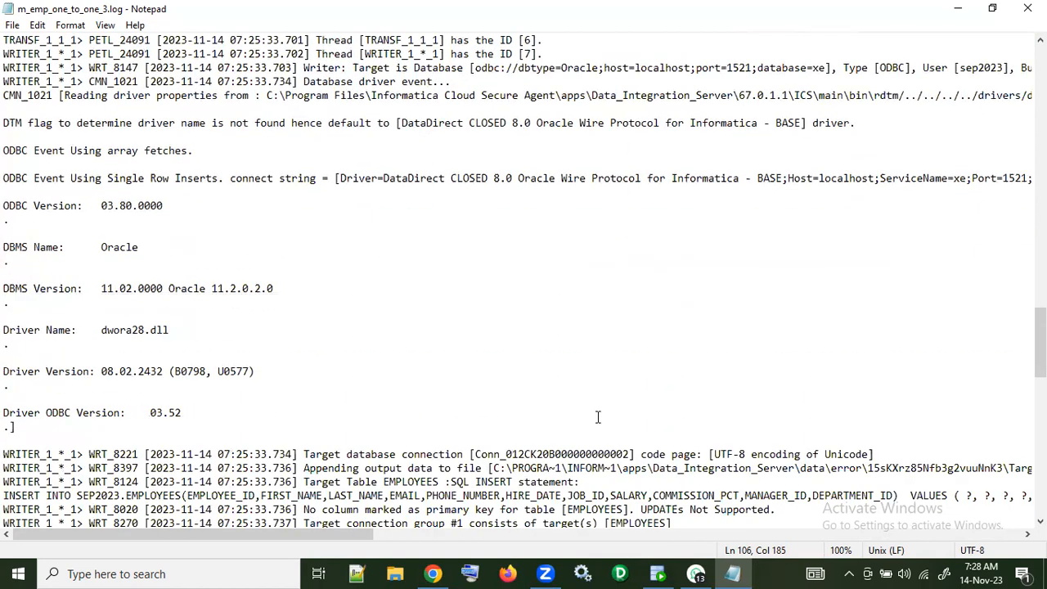
scroll(598, 417, "down", 1)
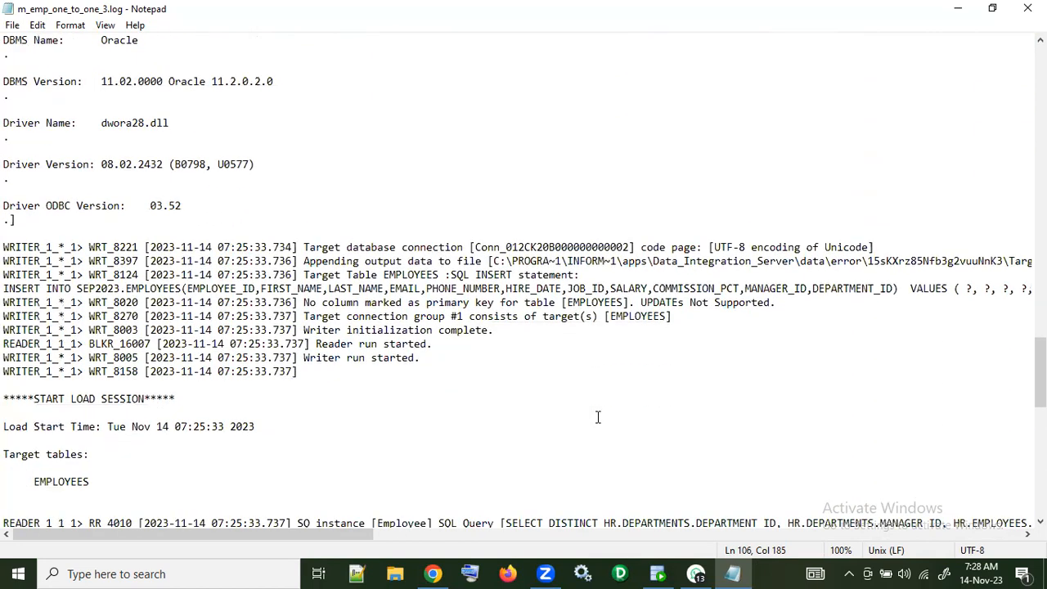
Step: Copy the full SELECT DISTINCT source query from the log and paste it below select * from employees; in SQL Developer's sep2023.sql worksheet
scroll(598, 417, "down", 2)
left_click_drag(506, 440, 1029, 442)
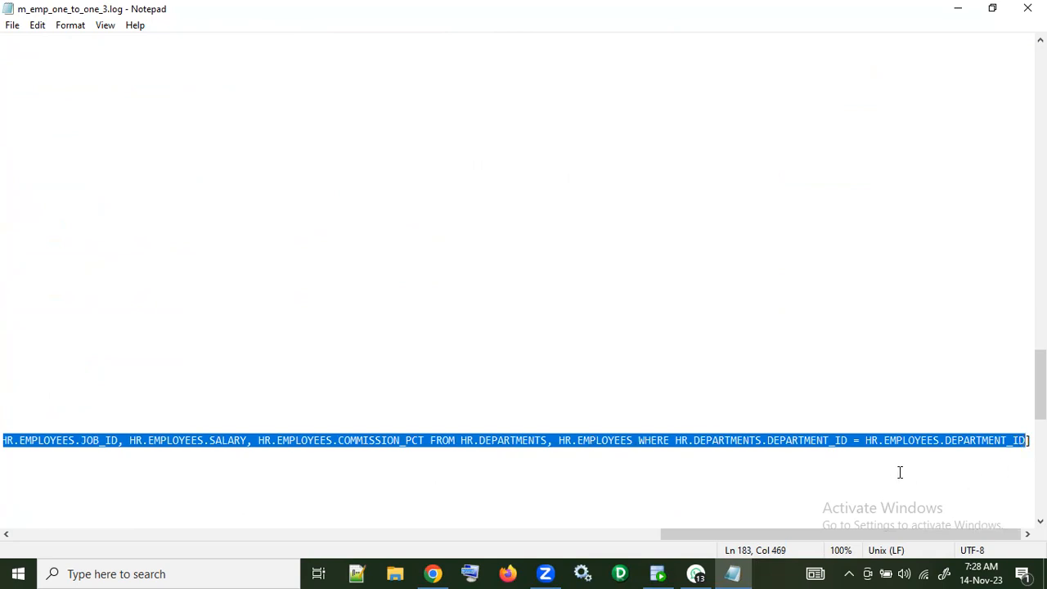
left_click(658, 573)
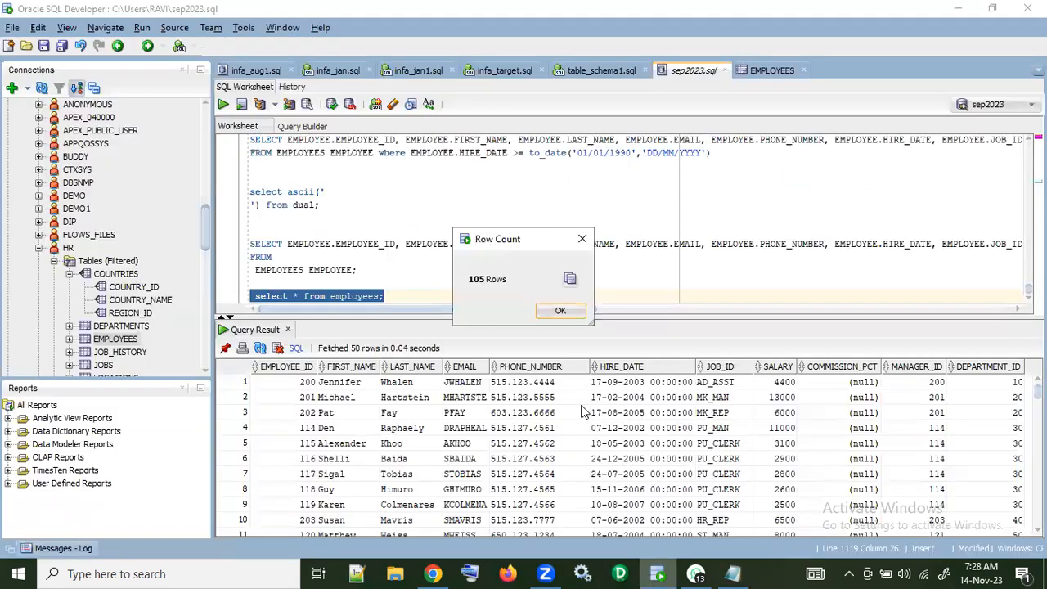
left_click(560, 313)
left_click(409, 296)
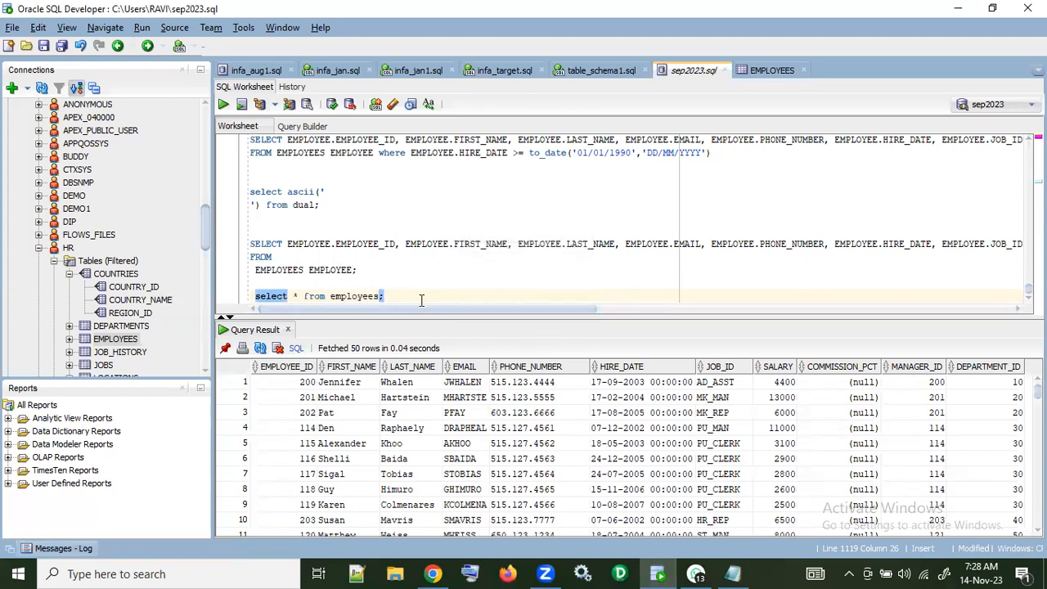
key("Return")
key("Return")
key("ctrl+v")
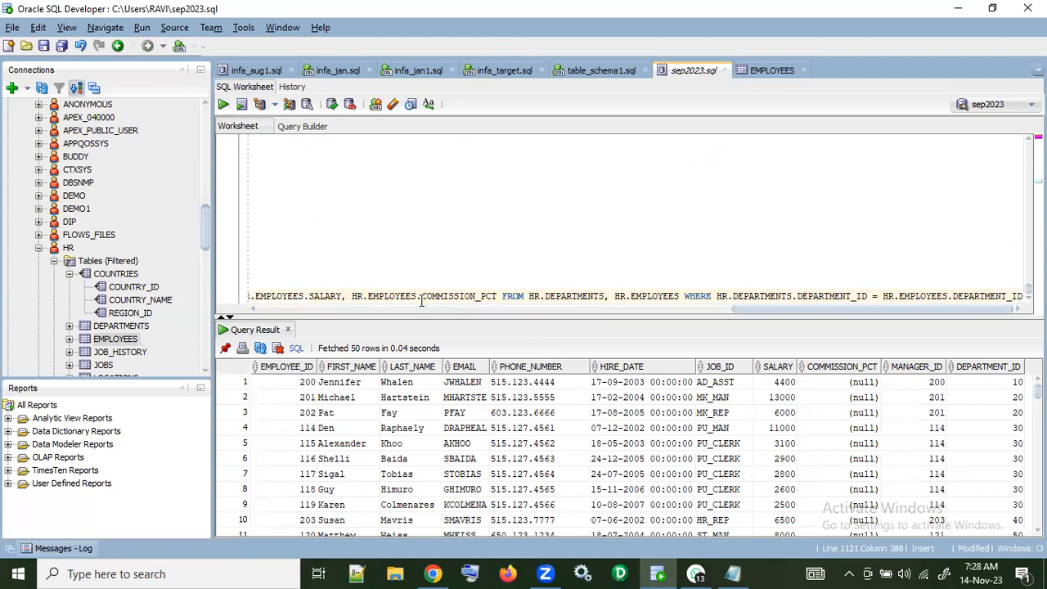
Step: Run the pasted SELECT DISTINCT join query and get the row count of its result
key("shift+Home")
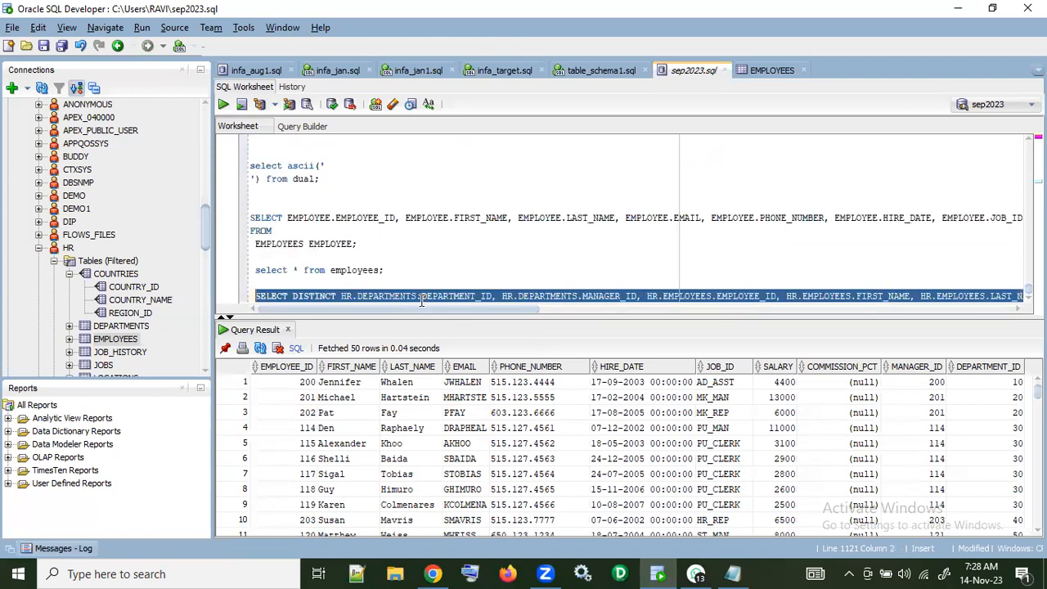
left_click(224, 104)
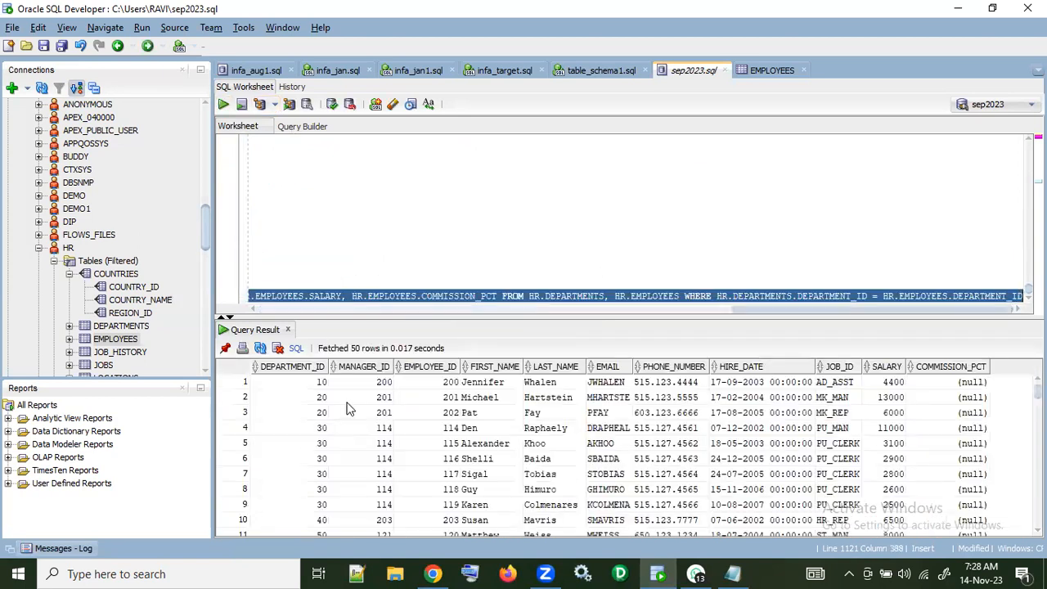
right_click(342, 419)
left_click(385, 475)
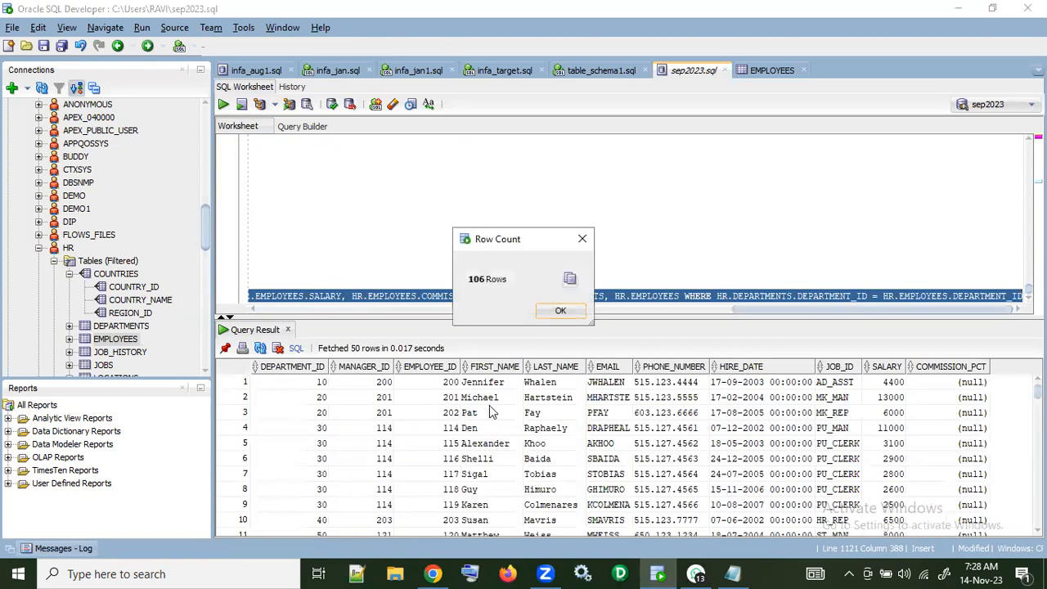
left_click(560, 308)
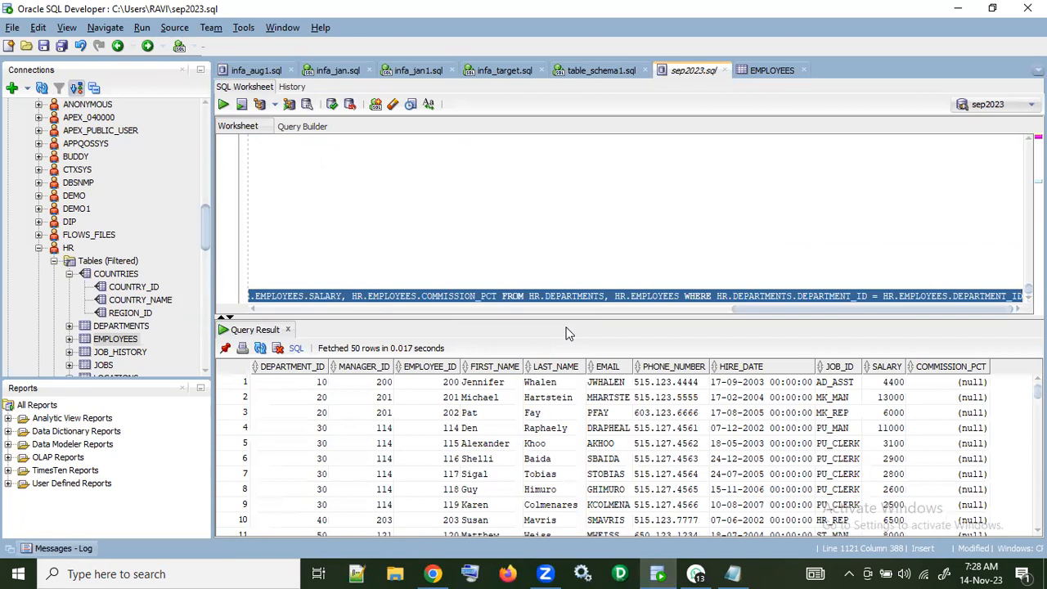
Step: Switch back to the Notepad log and examine the rows read by the source query and the requested and applied rows for EMPLOYEES
key("alt+Tab")
left_click_drag(712, 536, 188, 535)
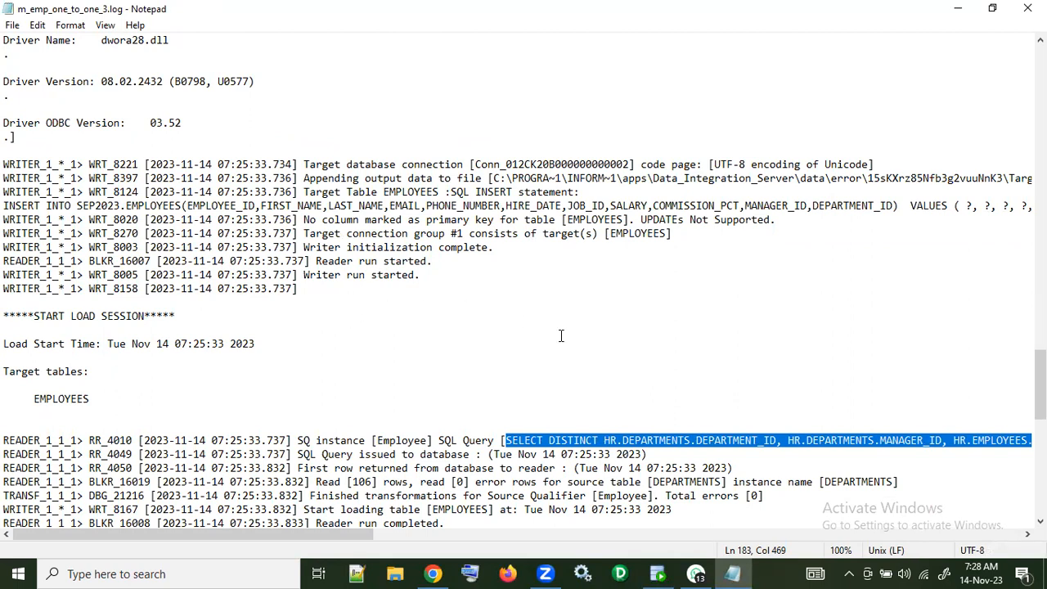
scroll(562, 335, "down", 3)
scroll(561, 335, "down", 2)
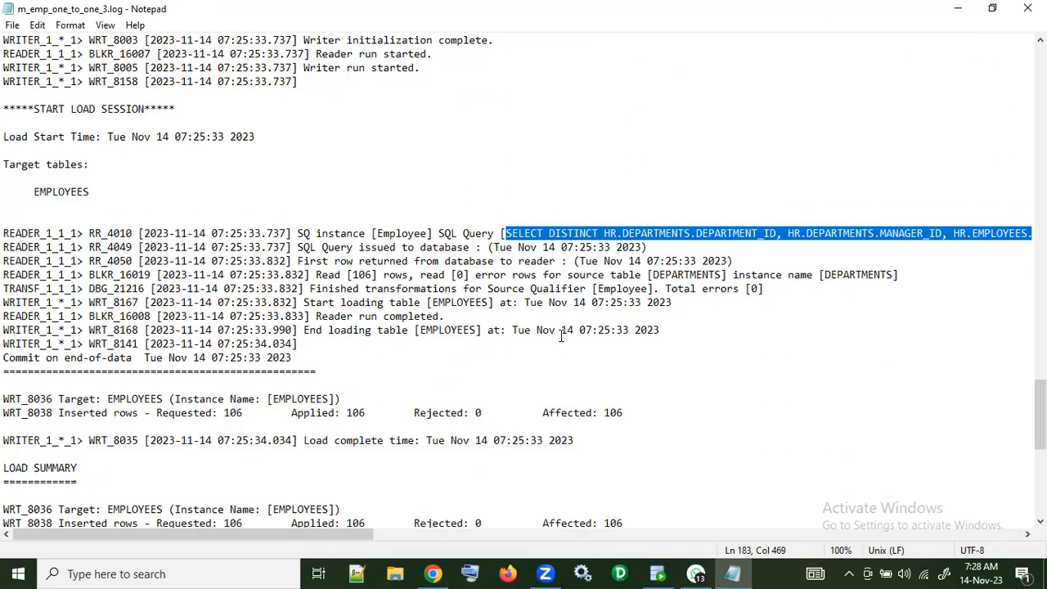
left_click_drag(365, 409, 223, 413)
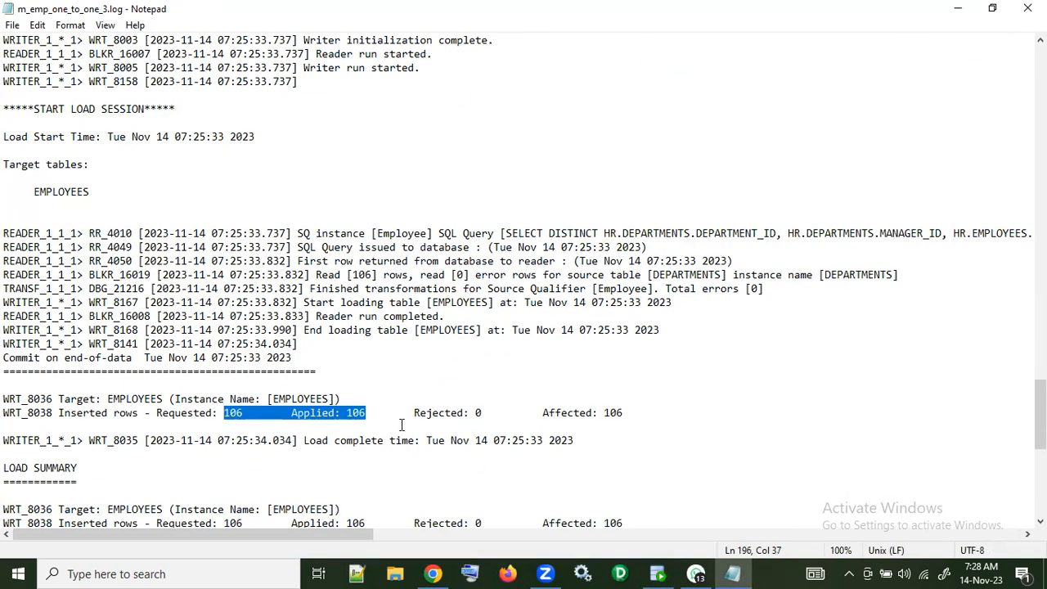
Step: Read the log's load summary and highlight the three reader, transformation and writer thread lines under the run info
scroll(401, 424, "down", 2)
scroll(401, 424, "down", 2)
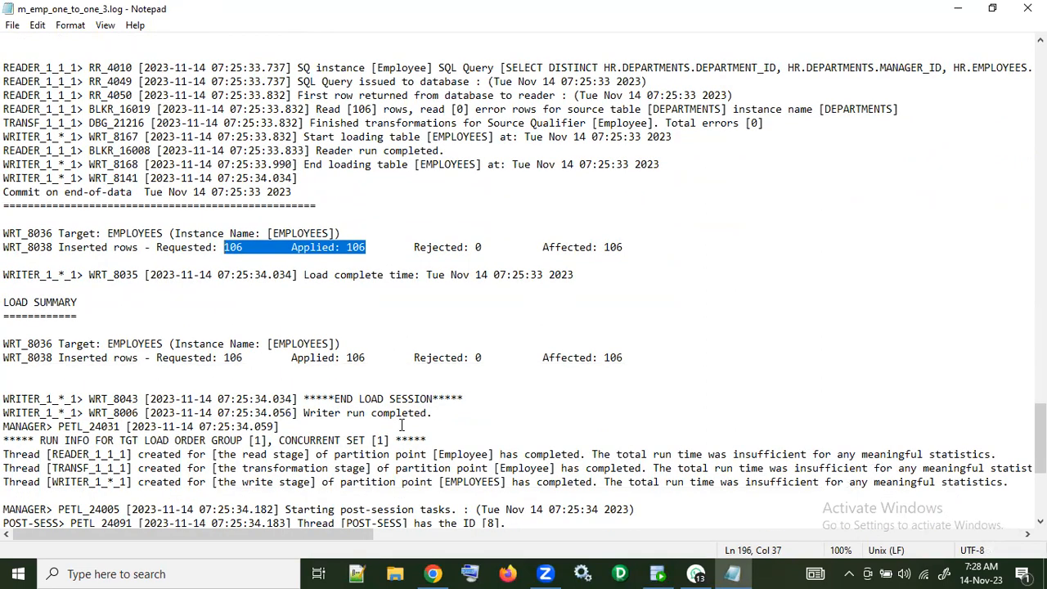
scroll(401, 425, "down", 3)
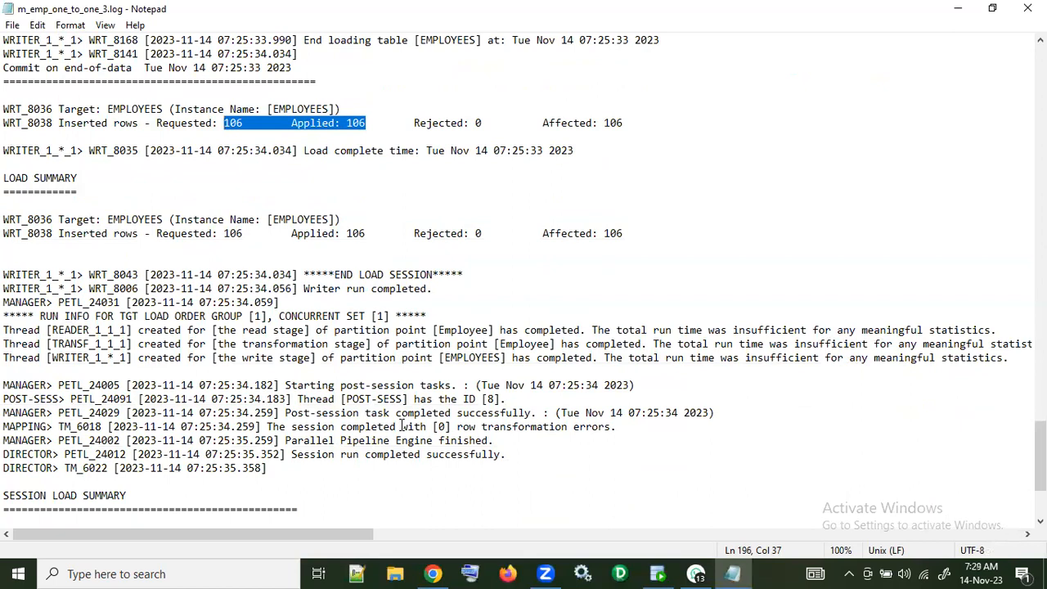
scroll(401, 424, "down", 3)
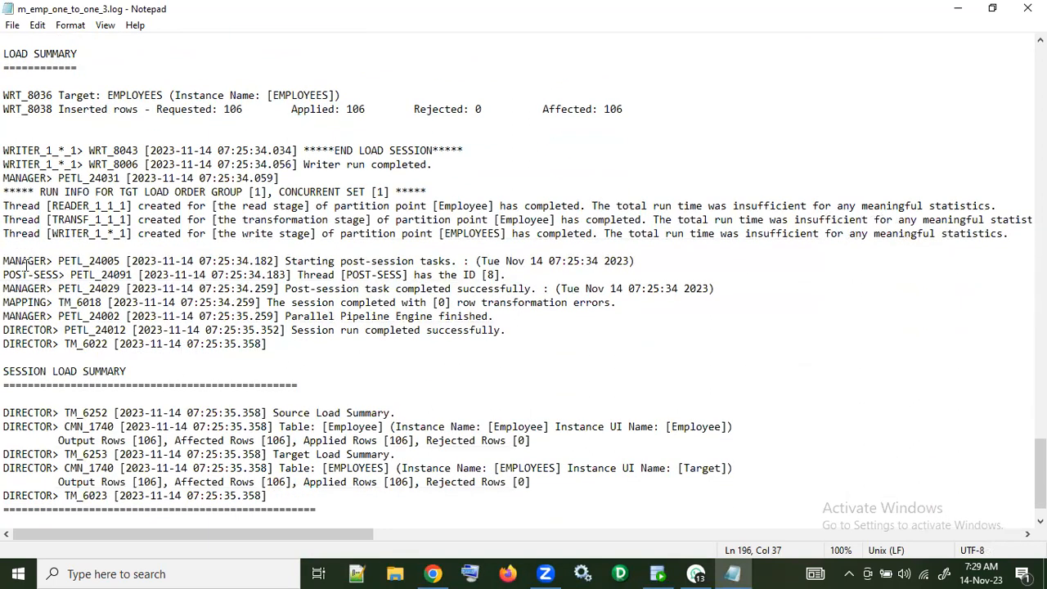
left_click_drag(4, 206, 514, 241)
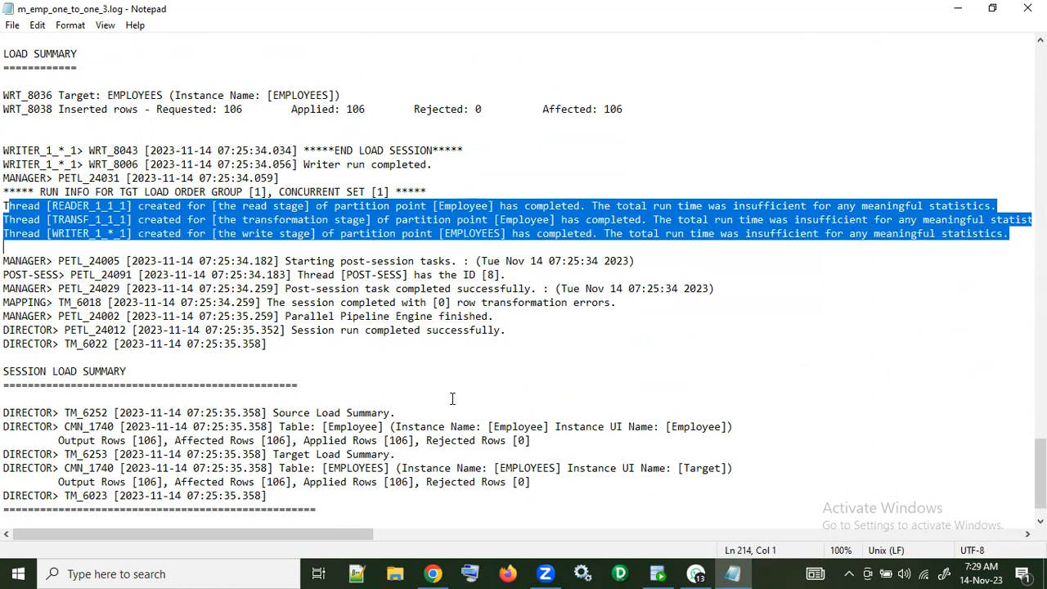
Step: Switch to SQL Developer, rerun the select * from employees; query and get the row count of its result
left_click(658, 573)
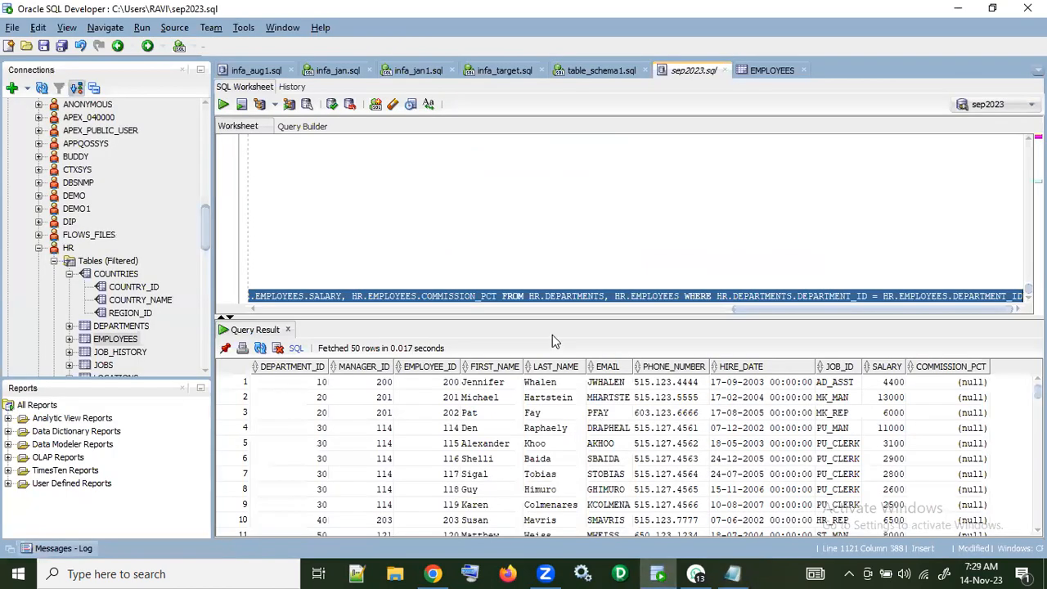
left_click_drag(741, 309, 154, 314)
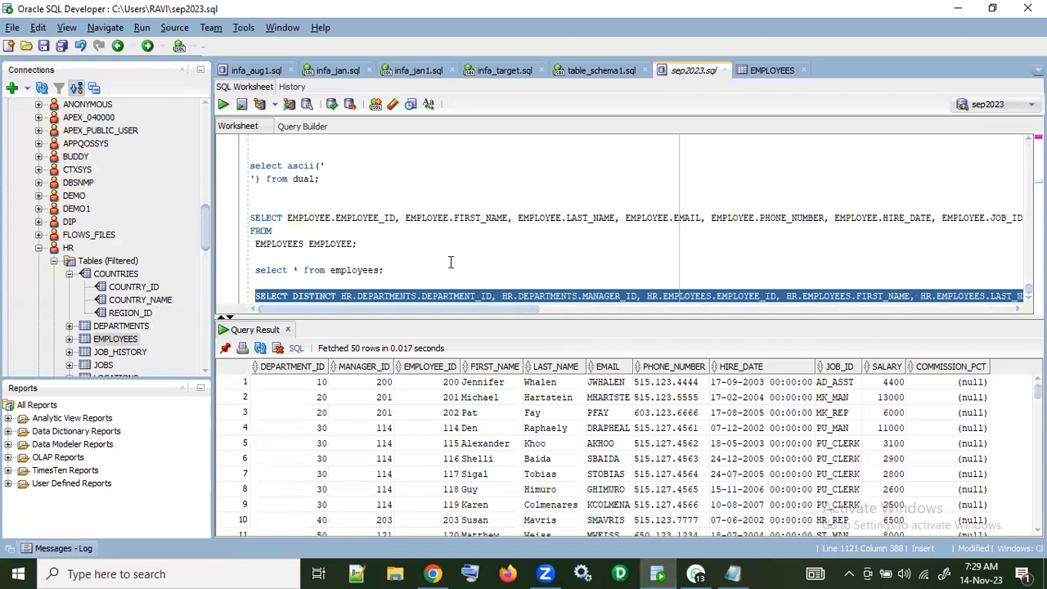
left_click_drag(389, 269, 250, 270)
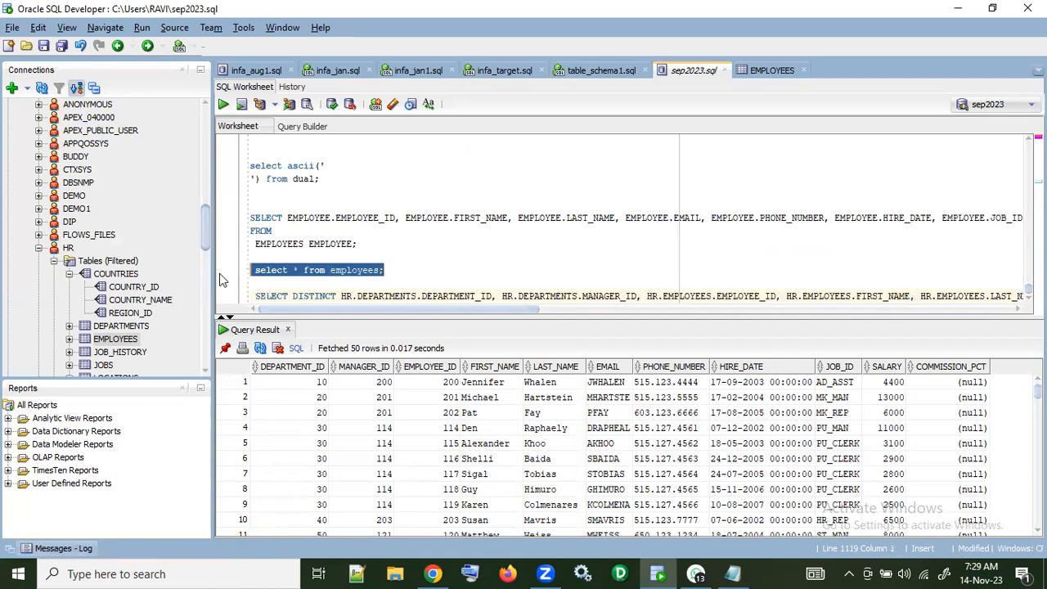
key("ctrl+Return")
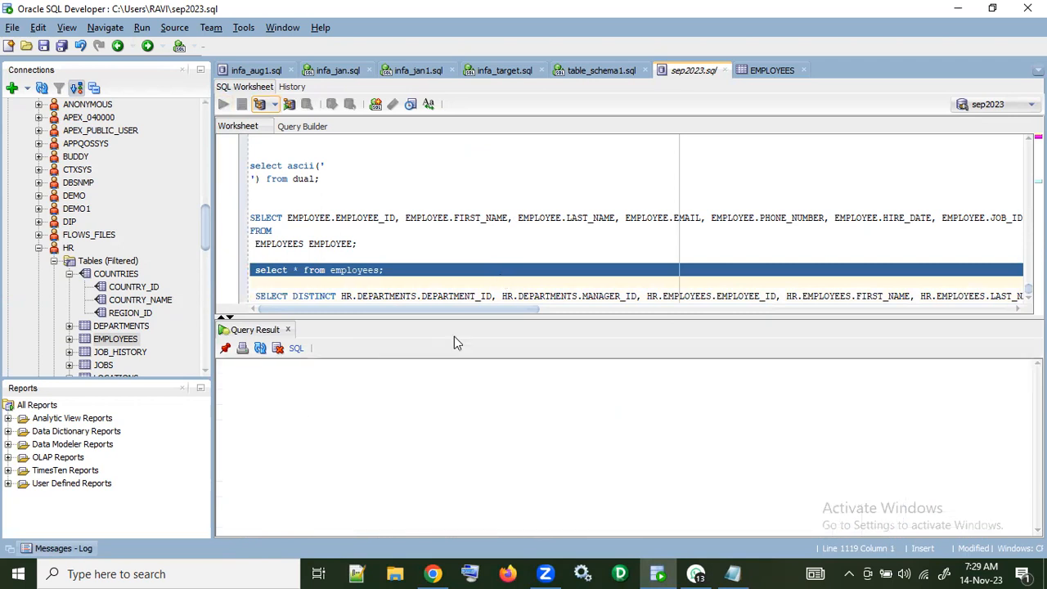
right_click(387, 427)
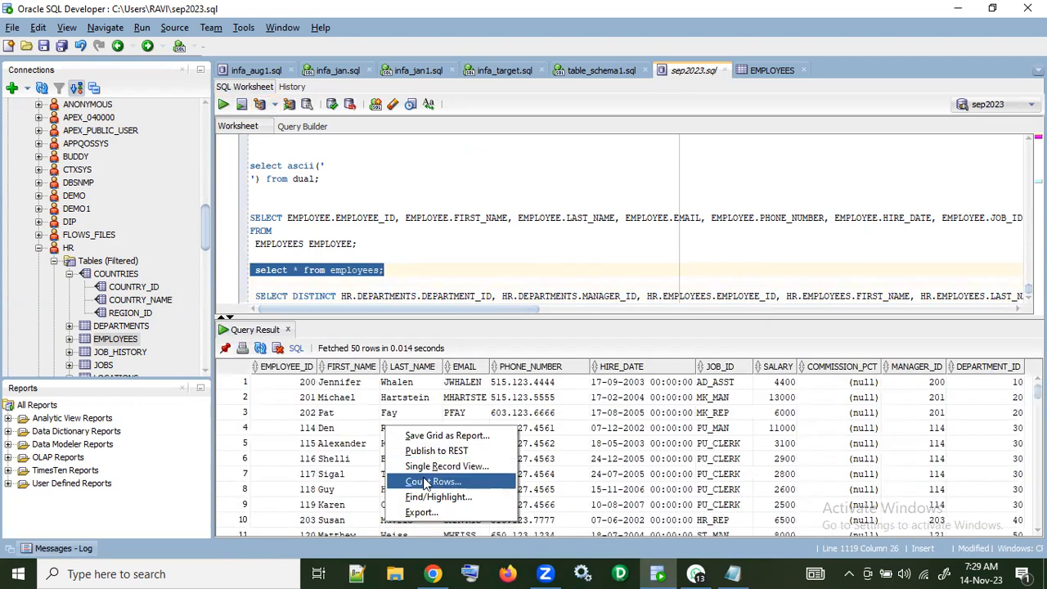
left_click(427, 481)
left_click(576, 311)
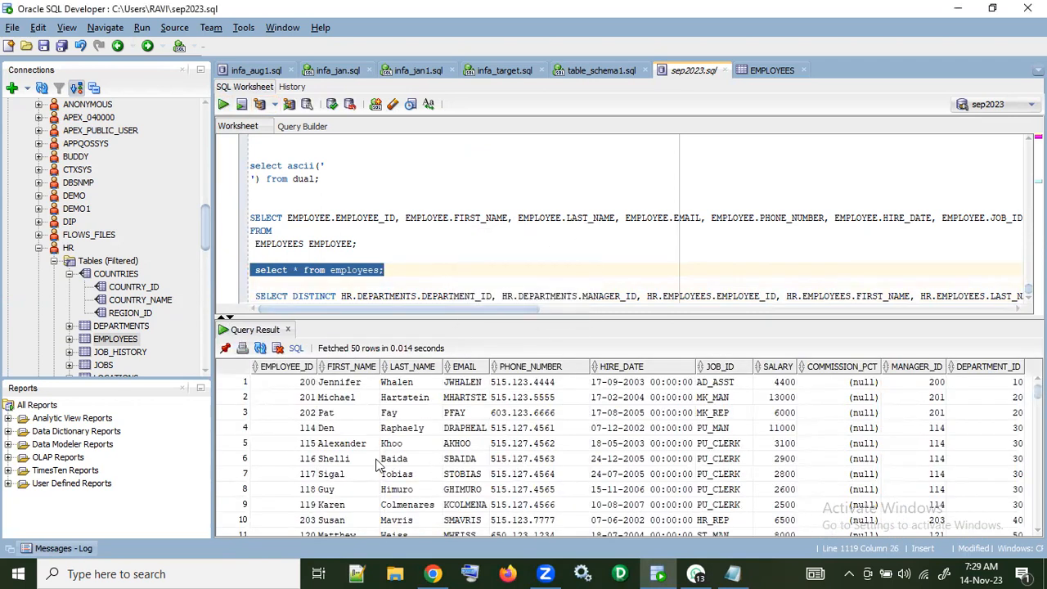
Step: Return to the Notepad log and examine the post-session entries and the source and target figures in the session load summary
key("alt+Tab")
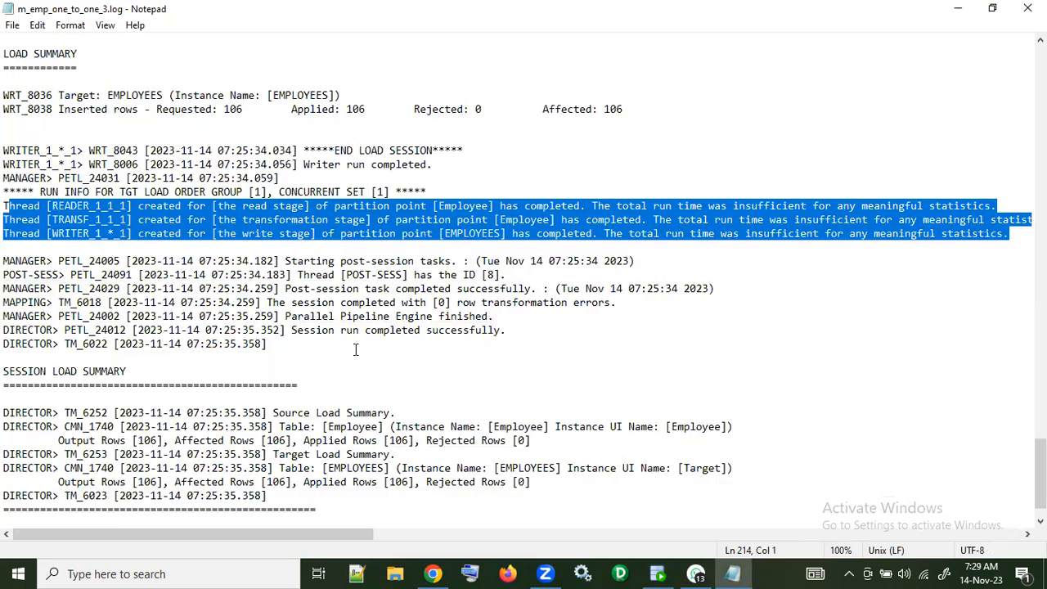
scroll(355, 350, "down", 1)
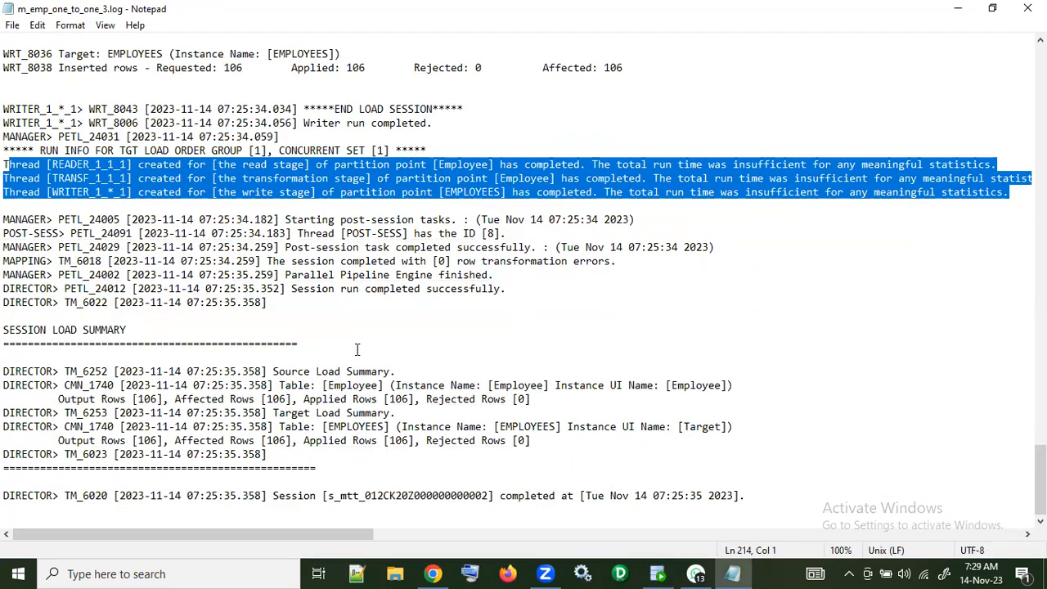
scroll(357, 349, "up", 2)
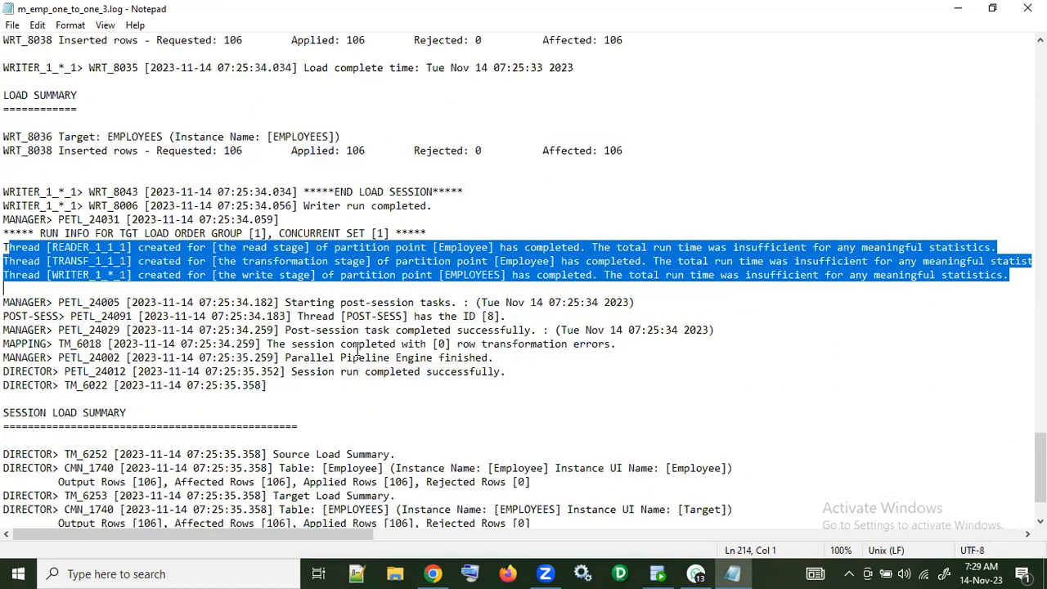
scroll(357, 349, "up", 1)
scroll(357, 349, "down", 3)
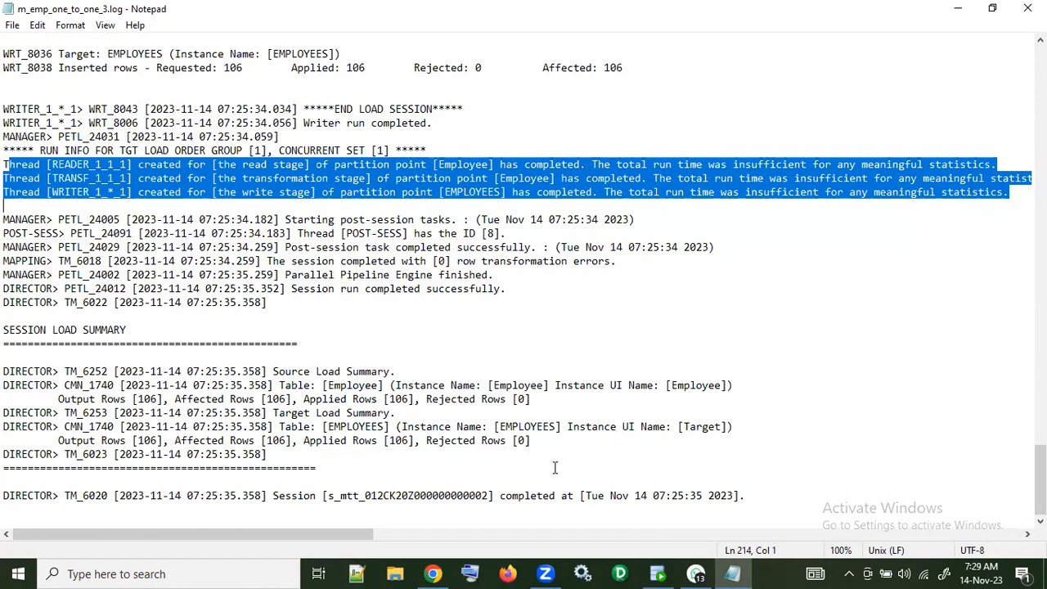
Step: Switch to SQL Developer and inspect the SELECT DISTINCT query's column list from its DISTINCT keyword onward
left_click(661, 573)
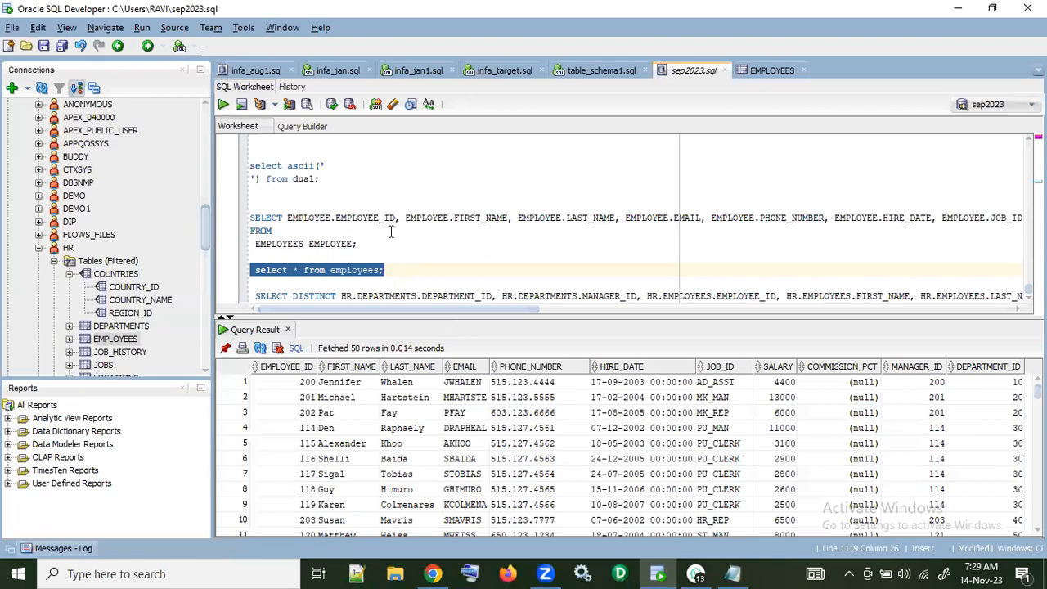
left_click(294, 296)
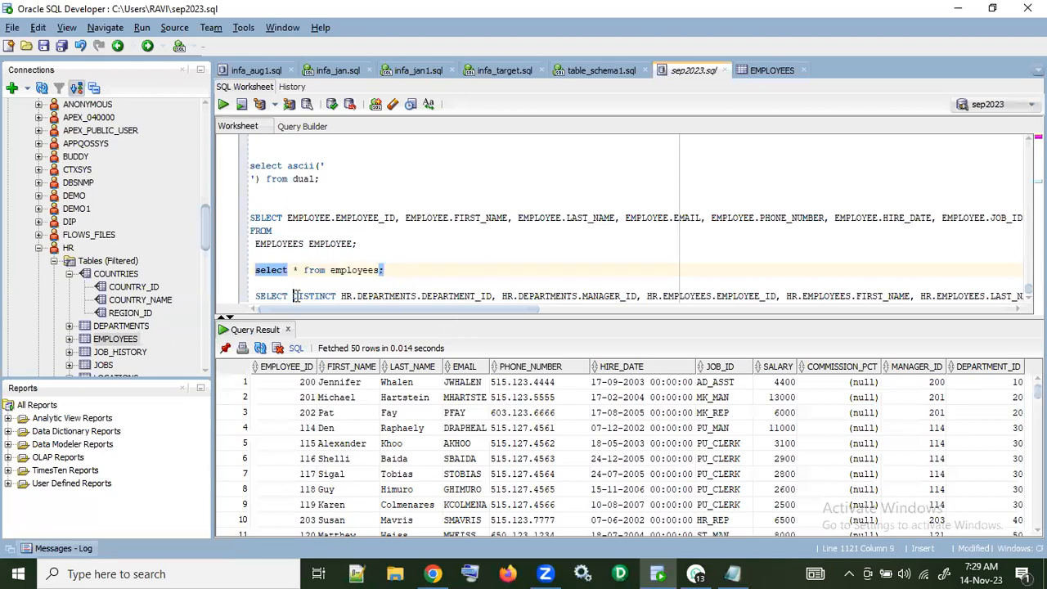
key("shift+End")
left_click(400, 310)
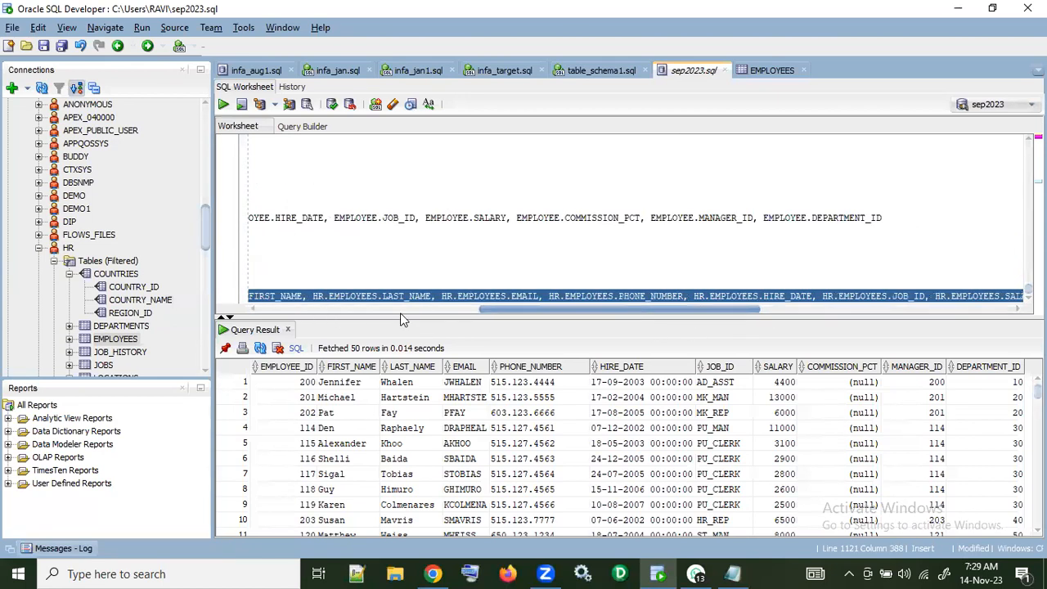
left_click(313, 295)
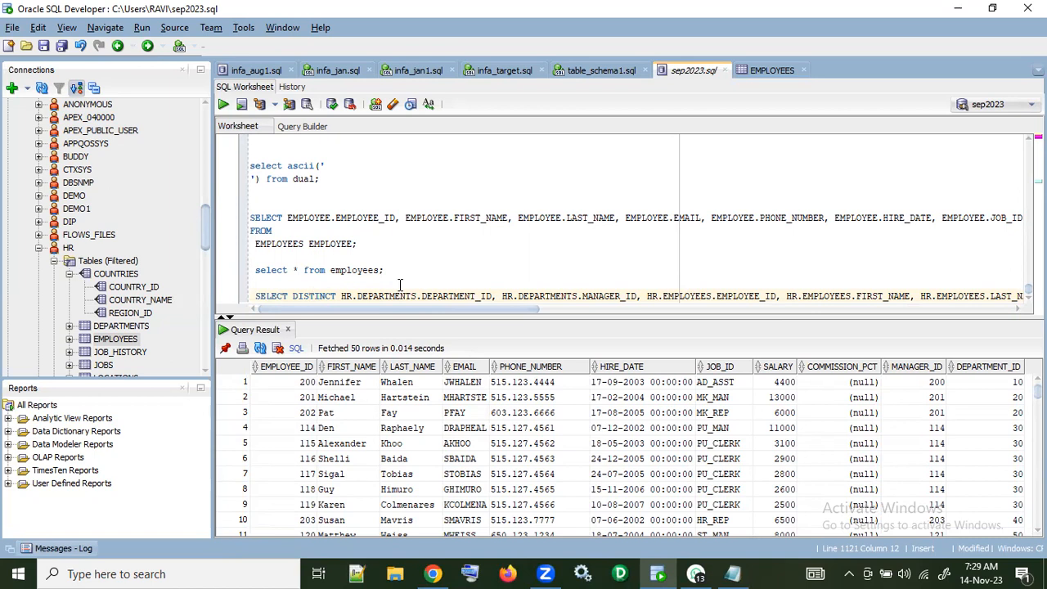
Step: Switch back to the Notepad log to review its closing session load summary again
key("alt+Tab")
key("shift+Down")
key("shift+Down")
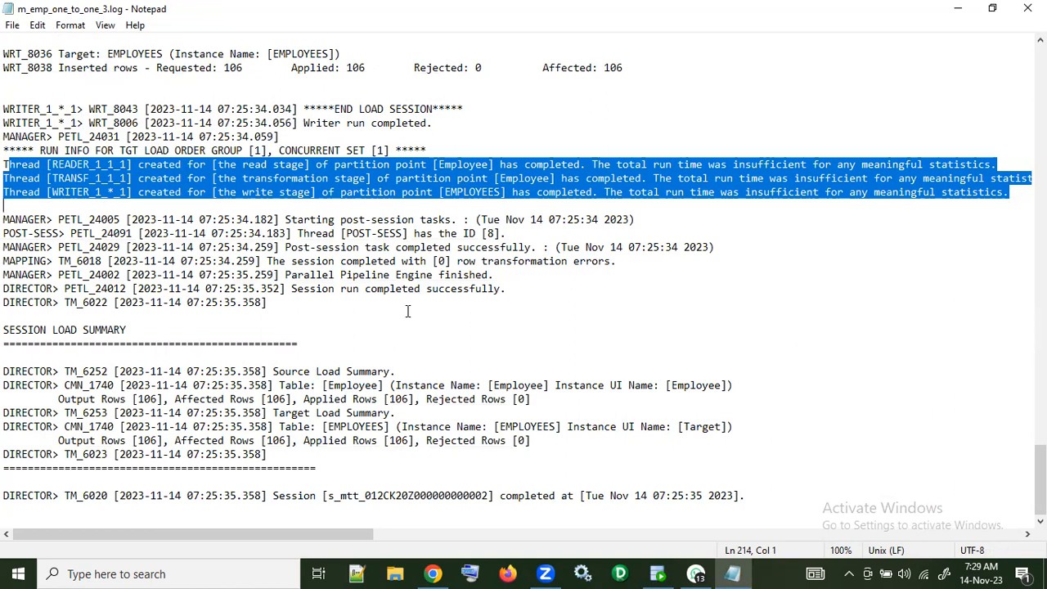
Step: Close the Notepad session log, switch to Chrome and reopen the m_emp_one_to_one mapping
scroll(407, 311, "up", 6)
key("alt+F4")
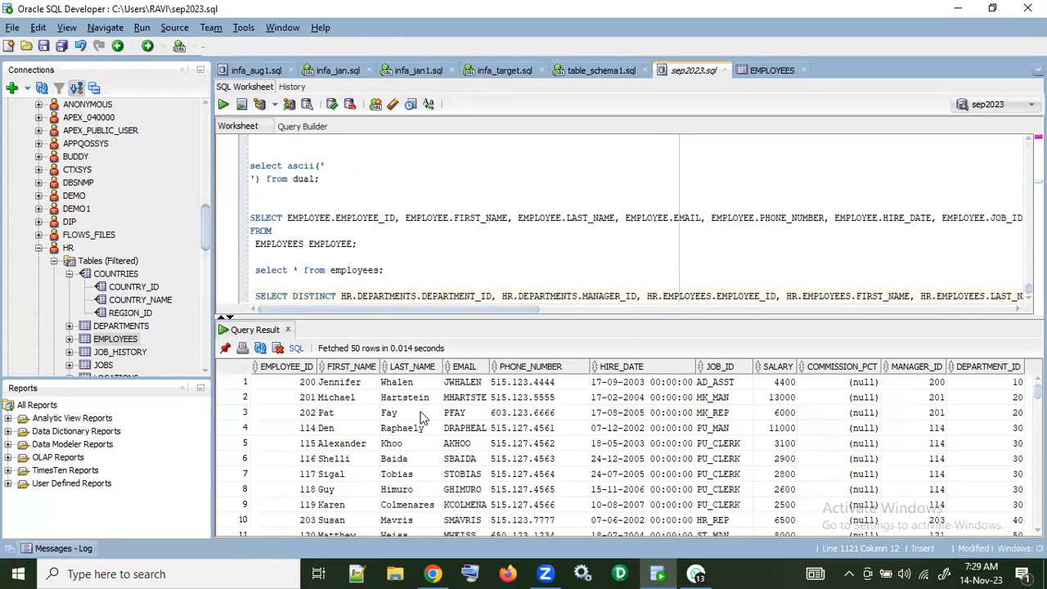
left_click(433, 574)
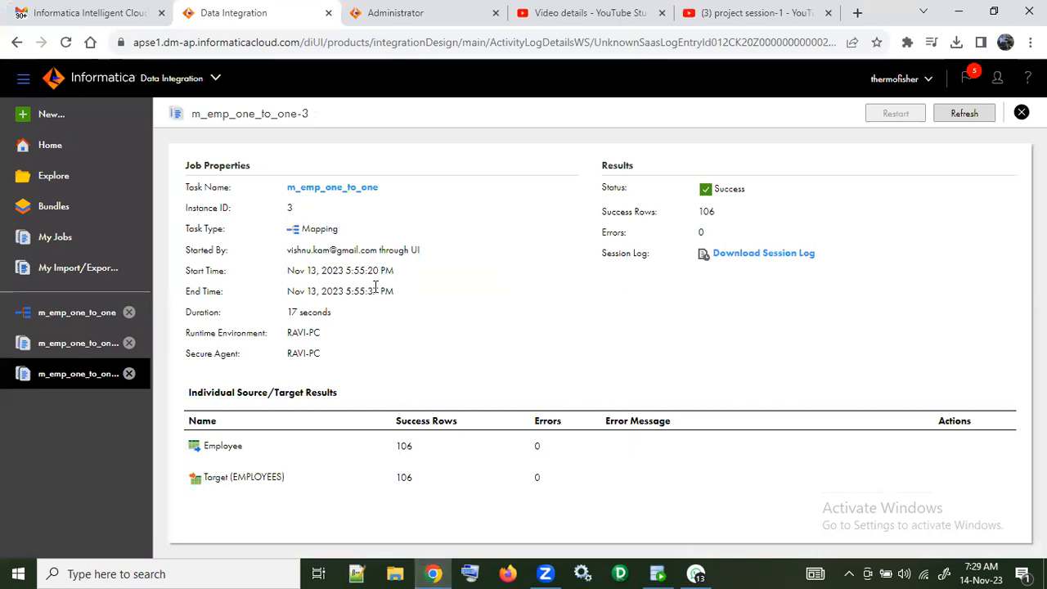
left_click(77, 316)
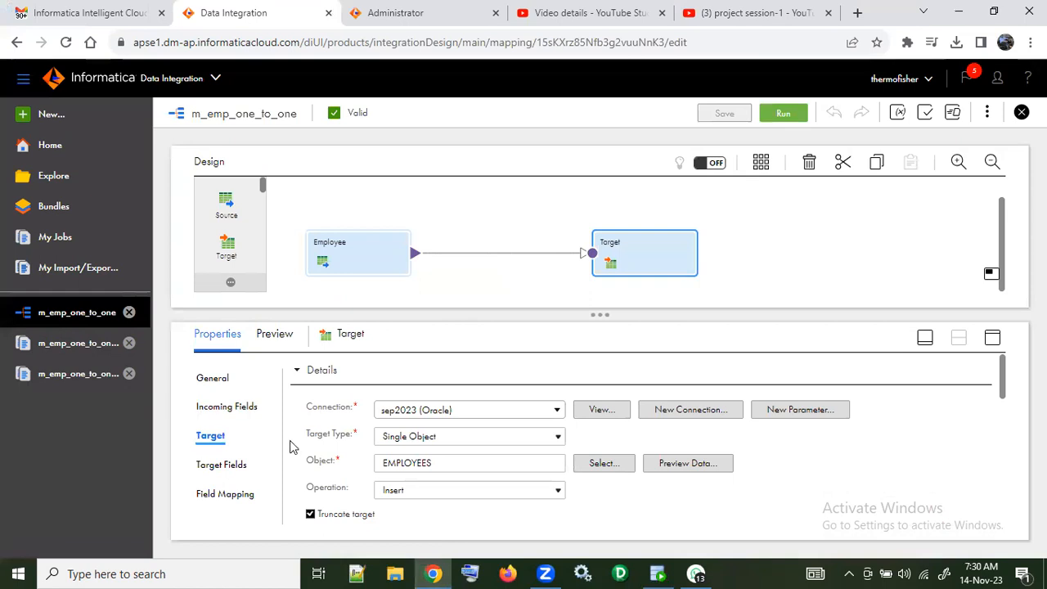
Step: Enable target bulk load for the mapping's EMPLOYEES target
scroll(465, 494, "down", 1)
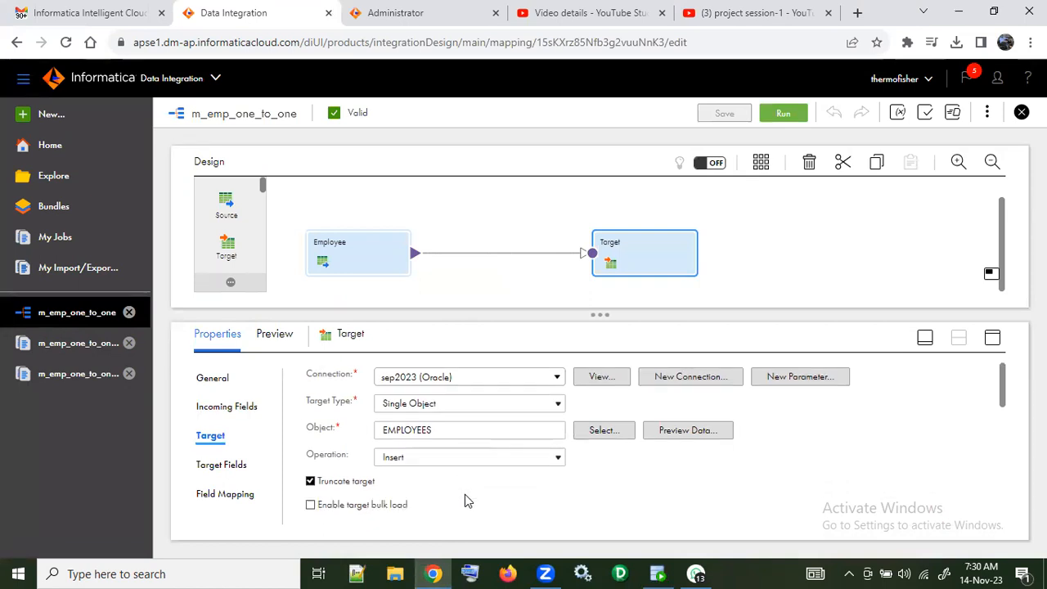
scroll(464, 494, "down", 1)
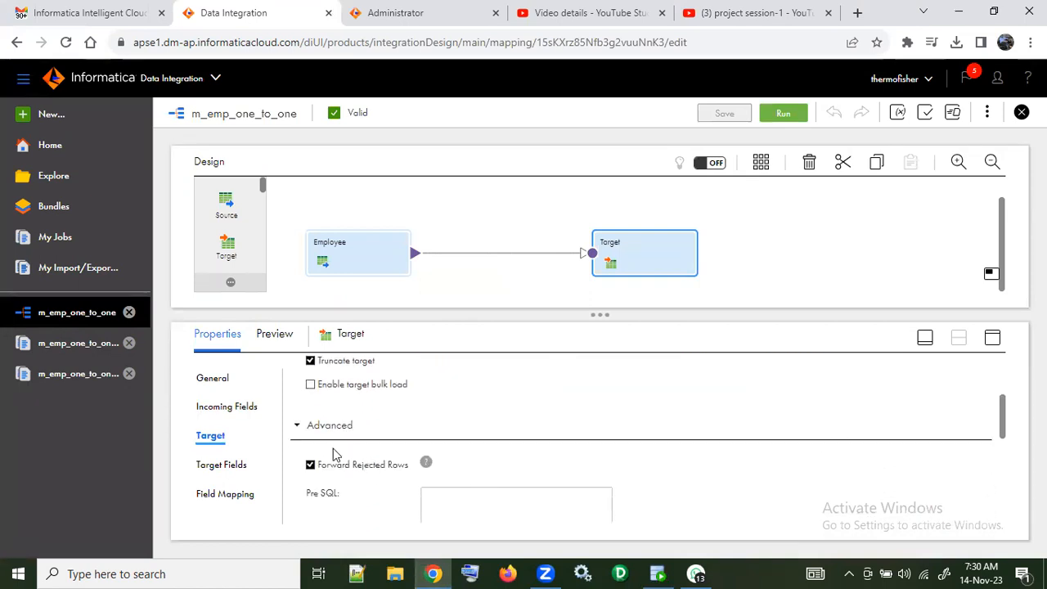
left_click(364, 384)
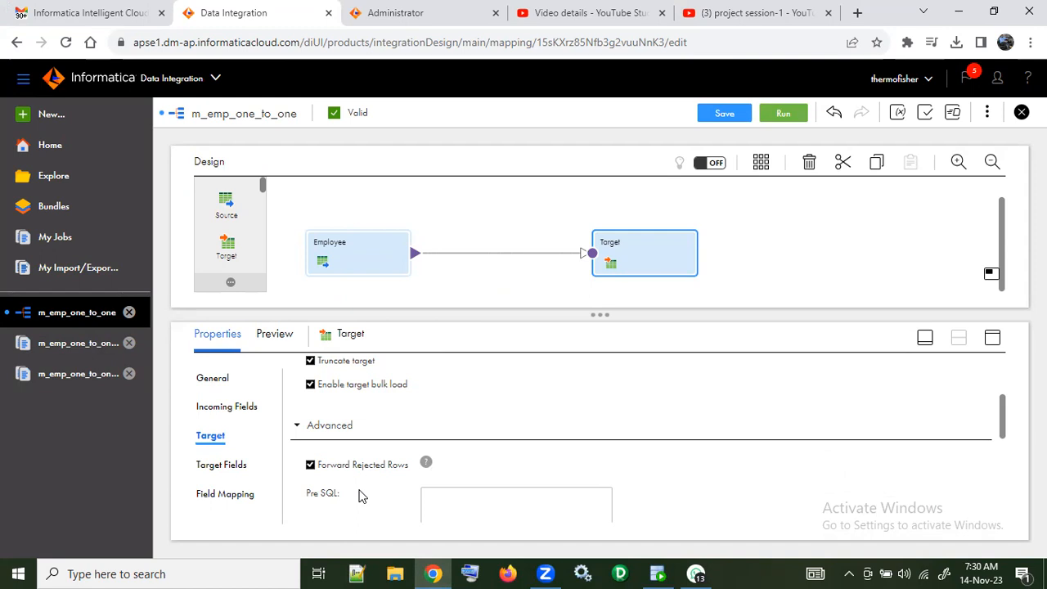
Step: Review the Target transformation's remaining advanced settings, its general properties and its incoming field rules
scroll(365, 494, "down", 2)
scroll(365, 494, "down", 1)
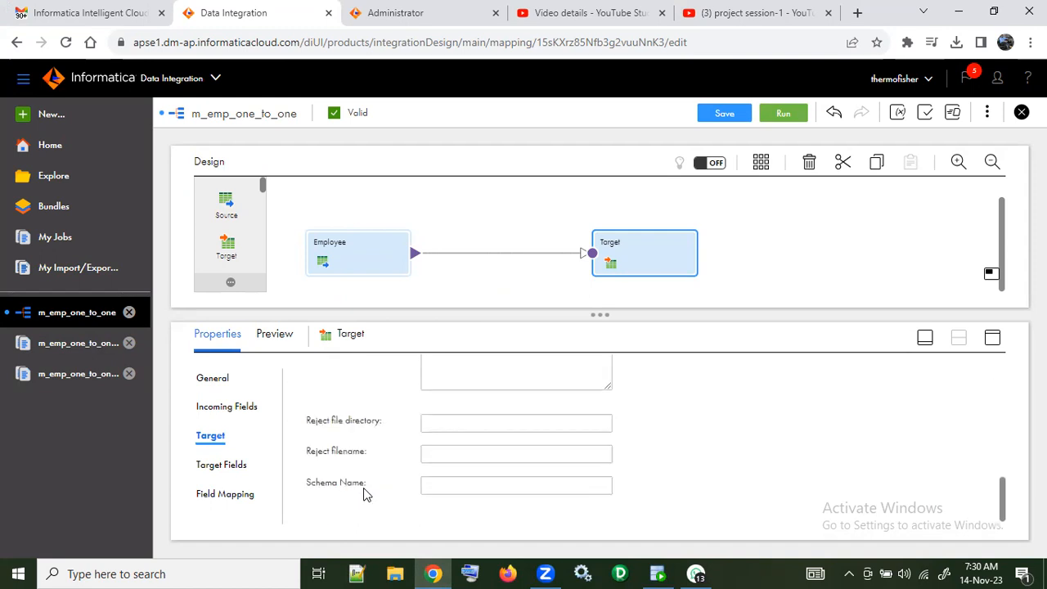
left_click(234, 463)
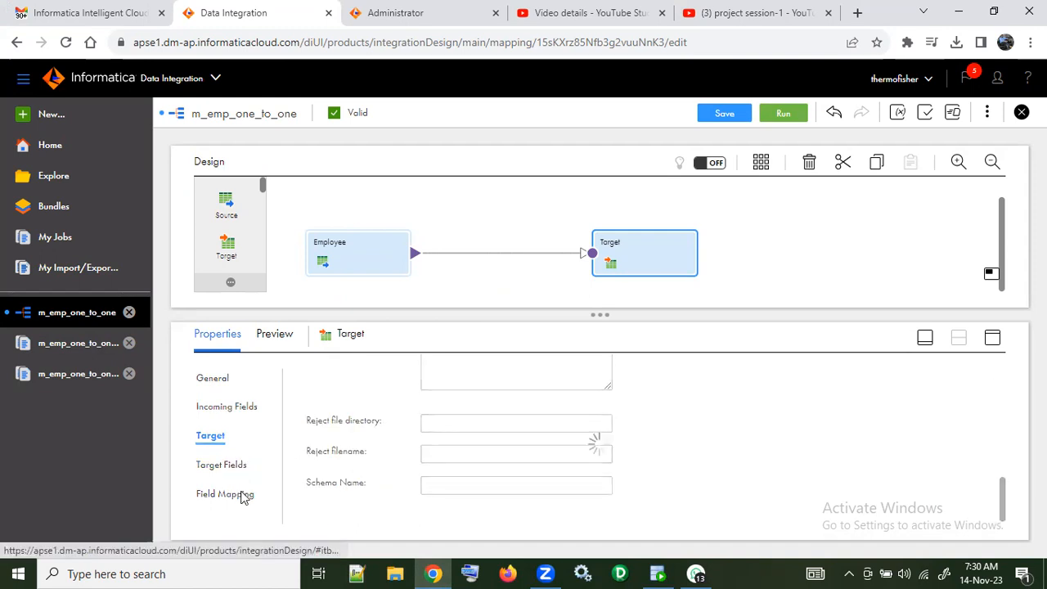
left_click(215, 377)
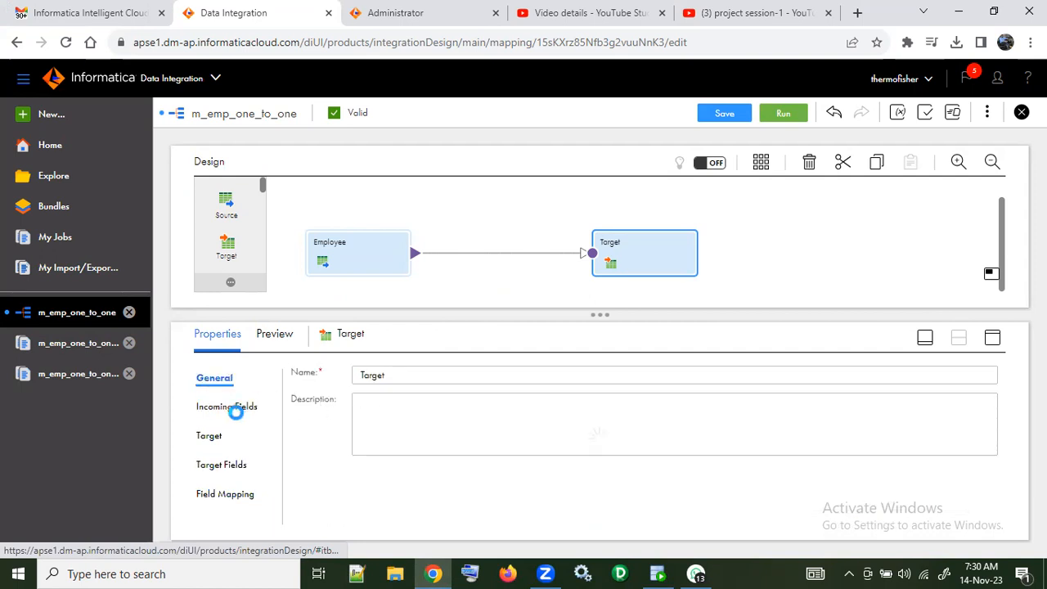
left_click(233, 407)
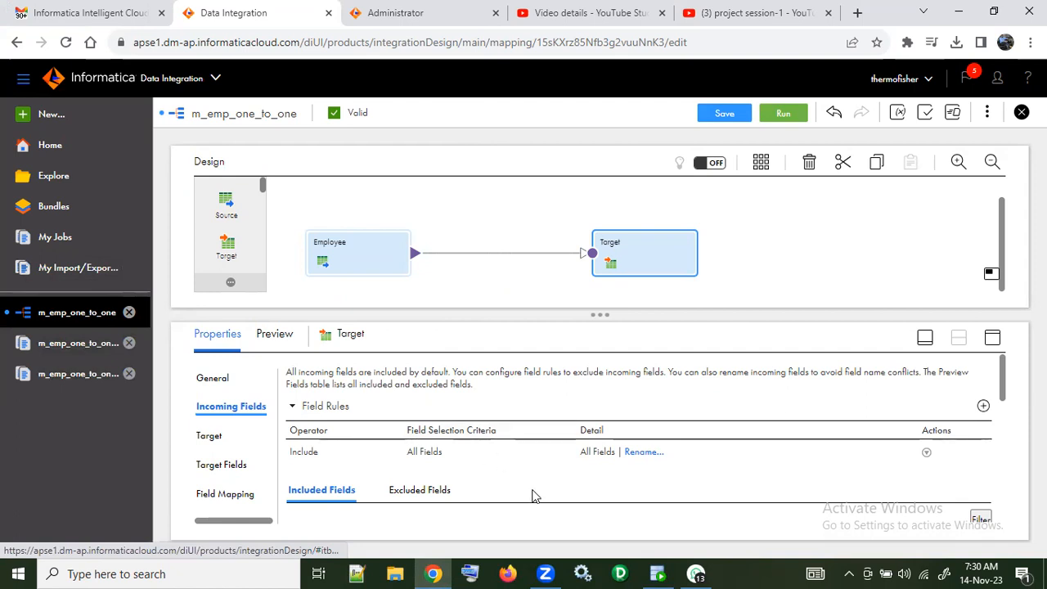
Step: Save the m_emp_one_to_one mapping and run it on the RAVI-PC runtime environment
mouse_move(664, 572)
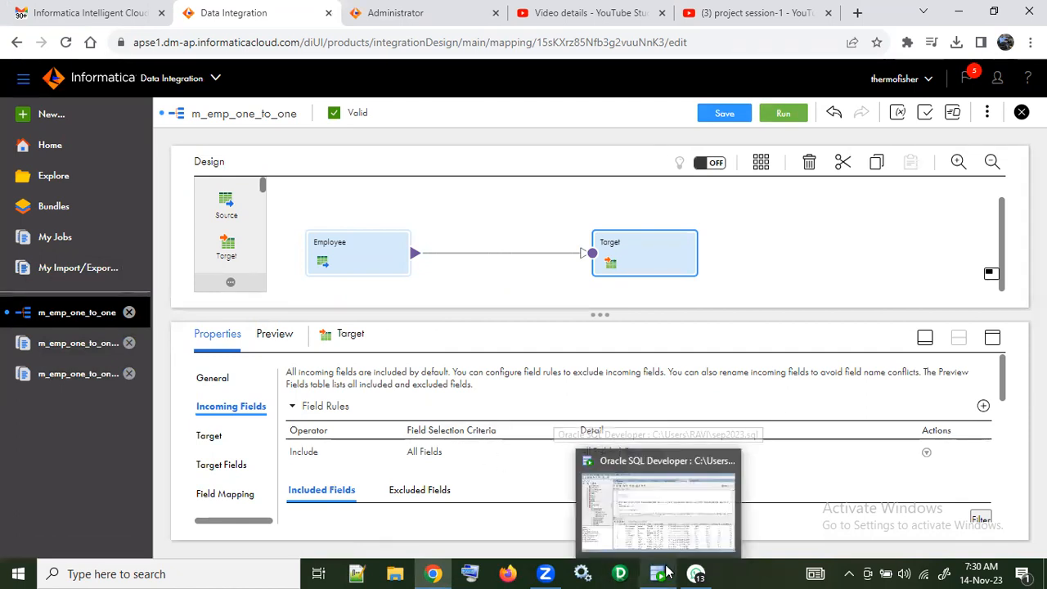
left_click(724, 115)
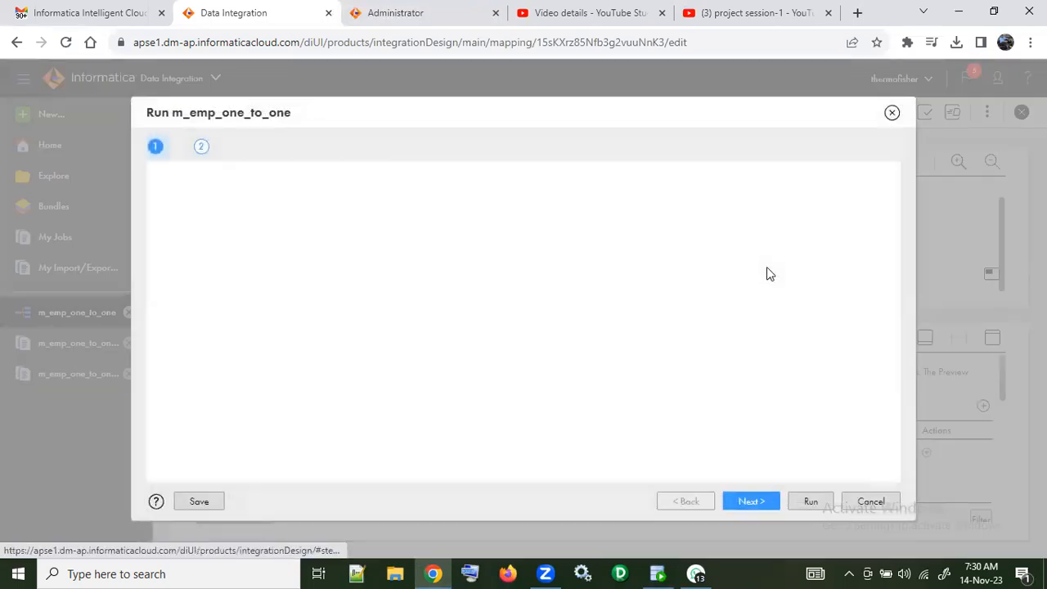
left_click(808, 502)
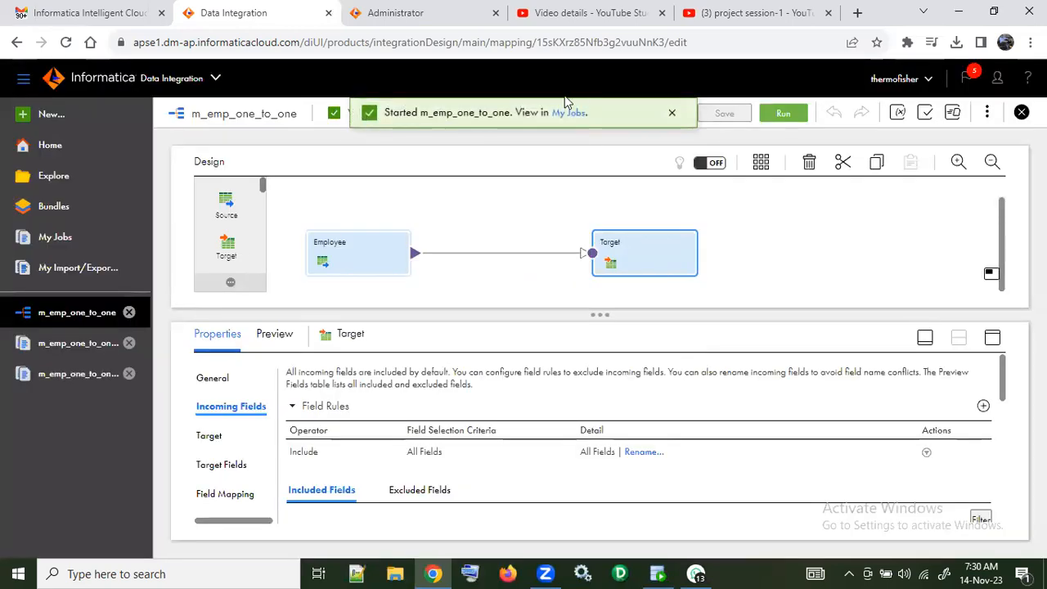
Step: Refresh the job list to track the new run, then open the m_emp_one_to_one-4 job details and refresh its status
left_click(570, 113)
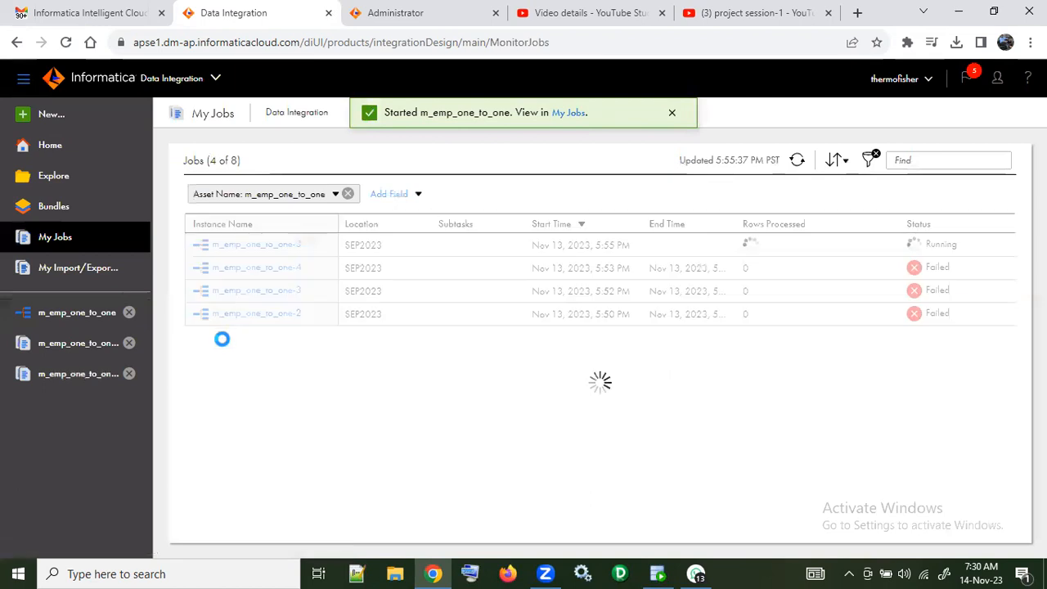
left_click(800, 162)
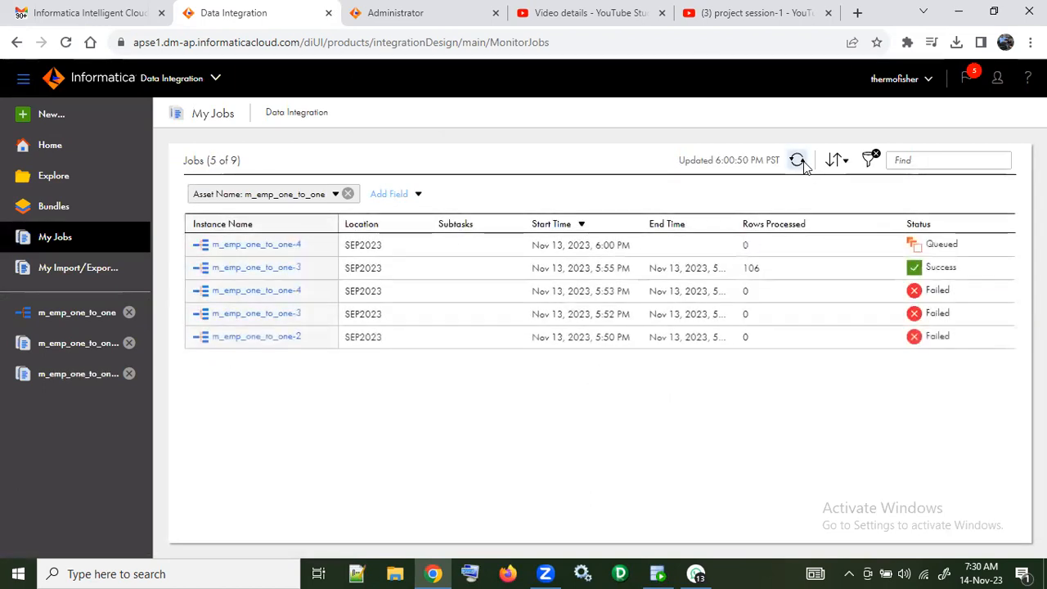
left_click(799, 161)
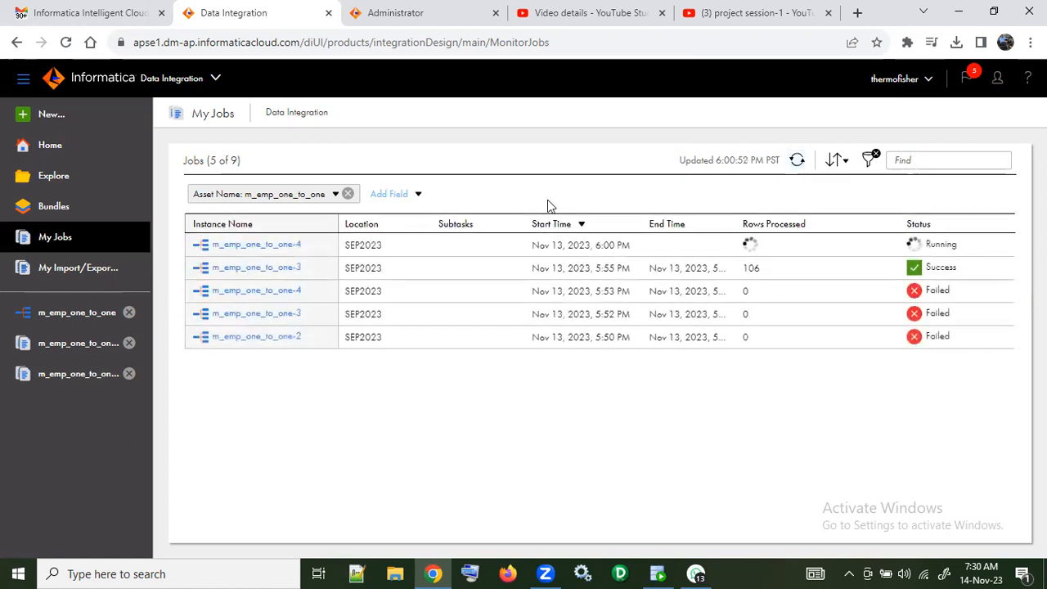
left_click(234, 250)
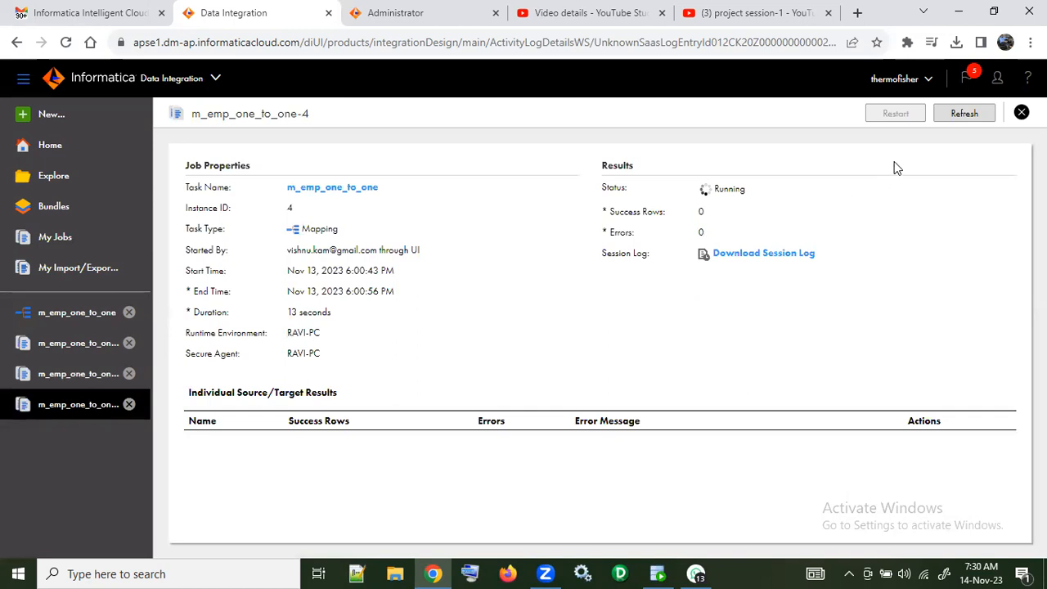
left_click(963, 115)
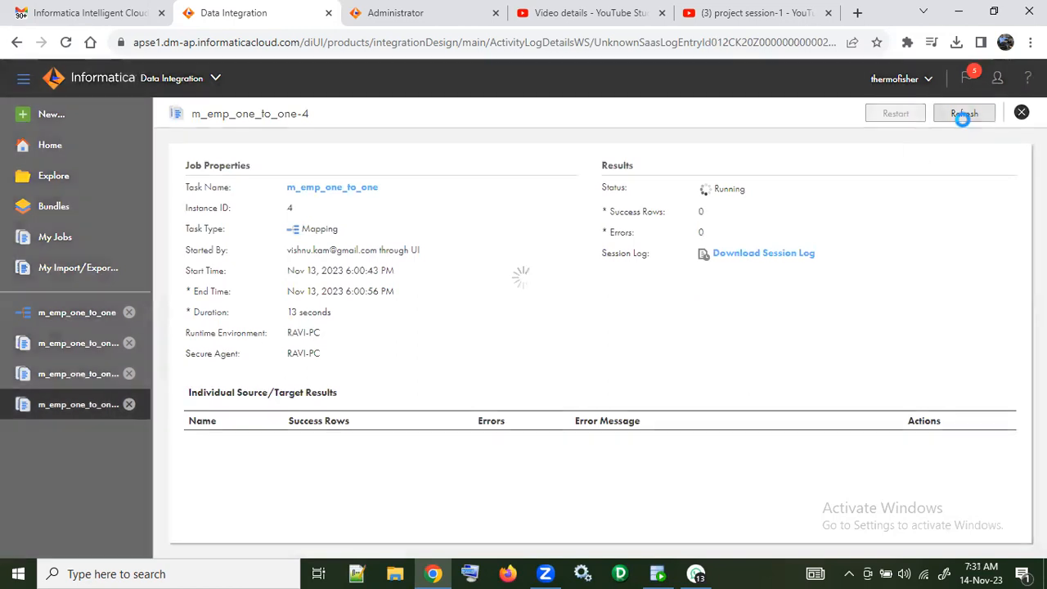
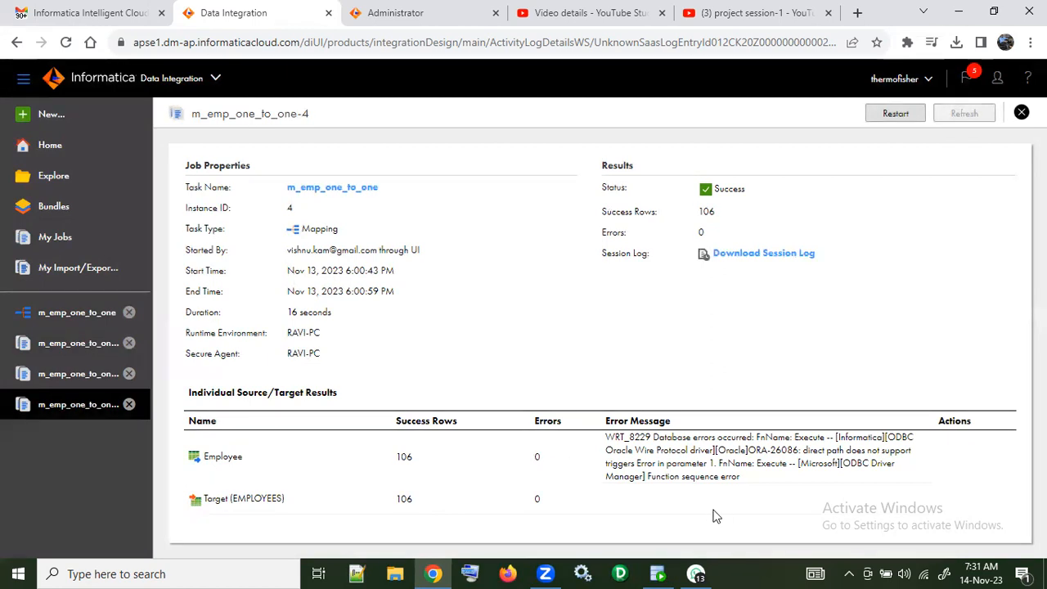
Step: Switch to SQL Developer, rerun the select * from employees query and count the rows it returns
left_click(657, 573)
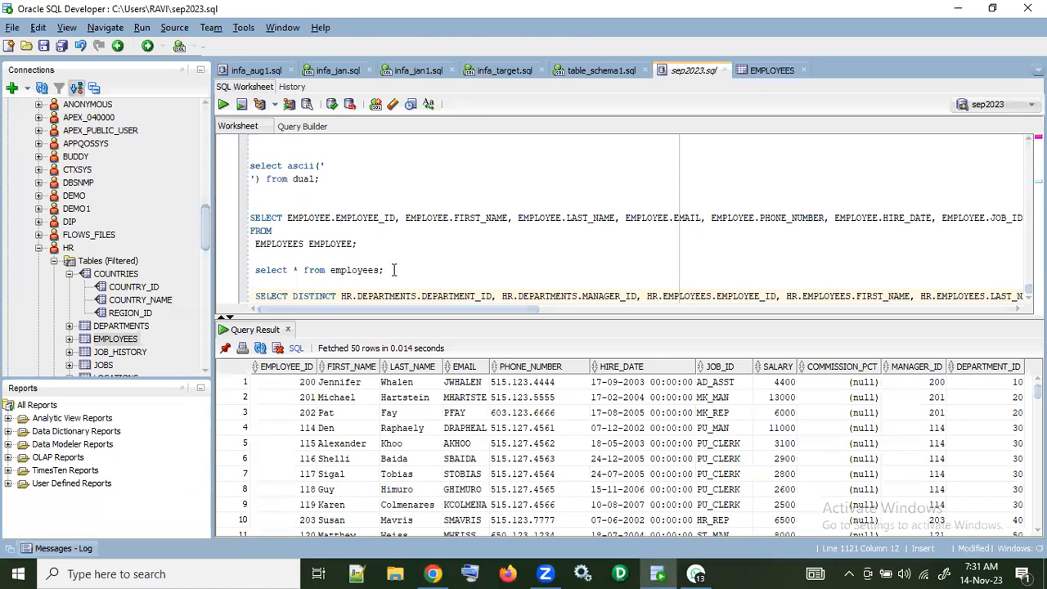
left_click_drag(393, 270, 235, 273)
left_click(222, 104)
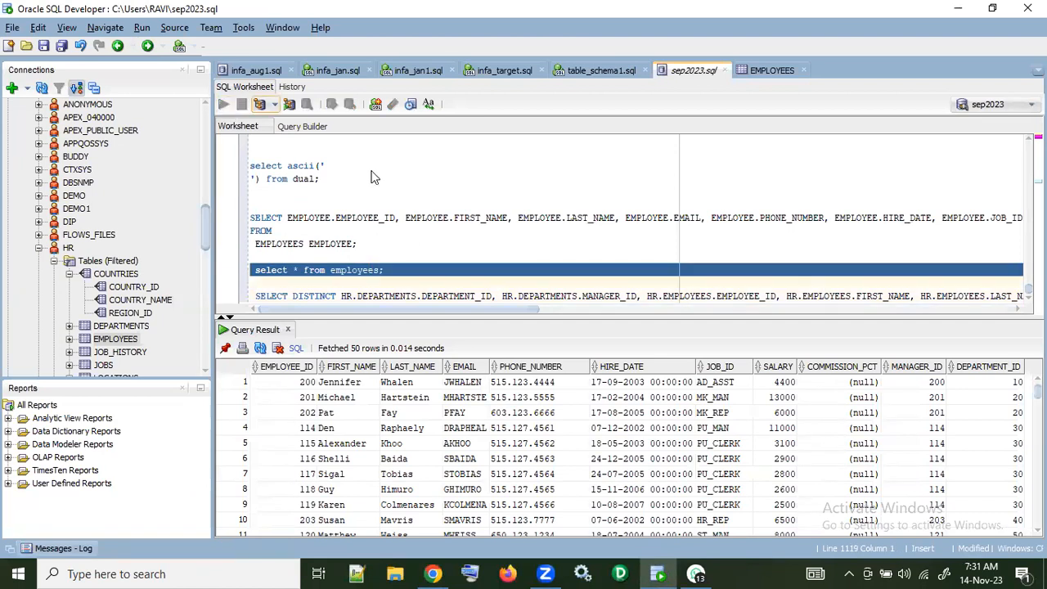
right_click(446, 409)
left_click(482, 465)
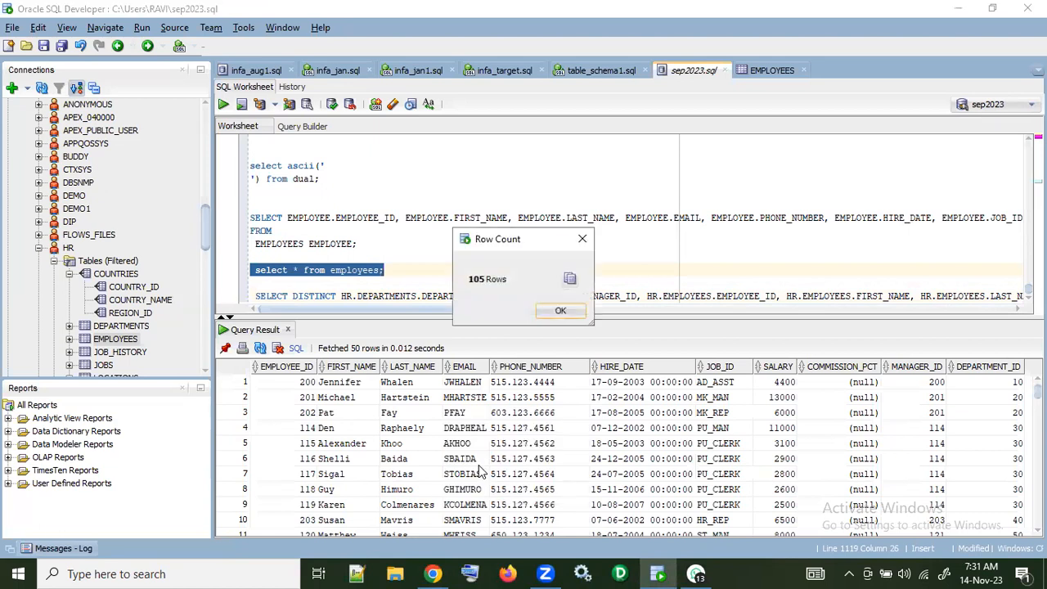
left_click(560, 311)
Step: Switch back to Data Integration and review the Target transformation's connection, object and load settings in the m_emp_one_to_one mapping
key("alt+Tab")
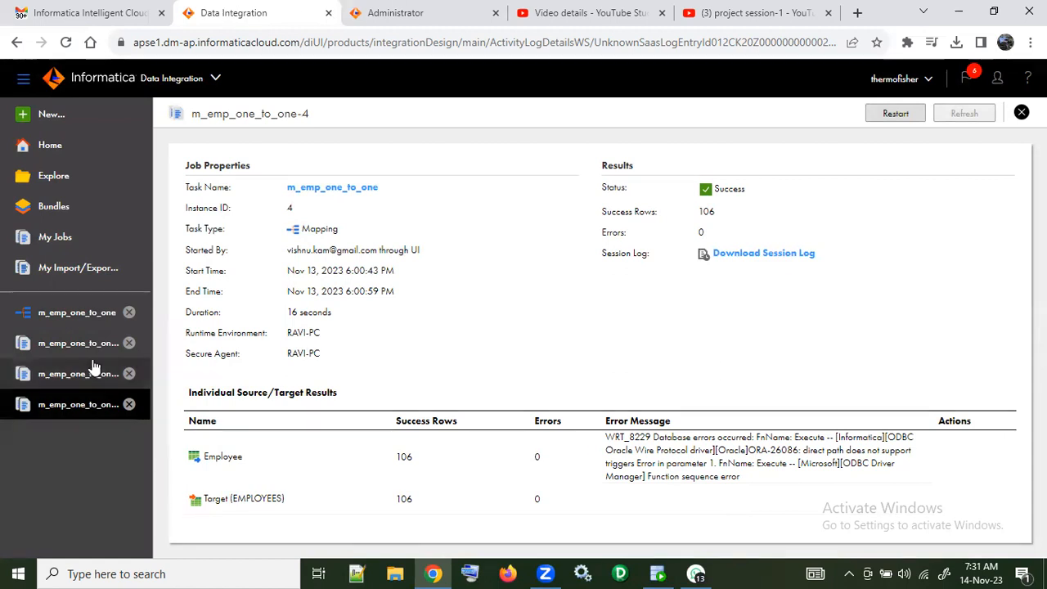
left_click(80, 318)
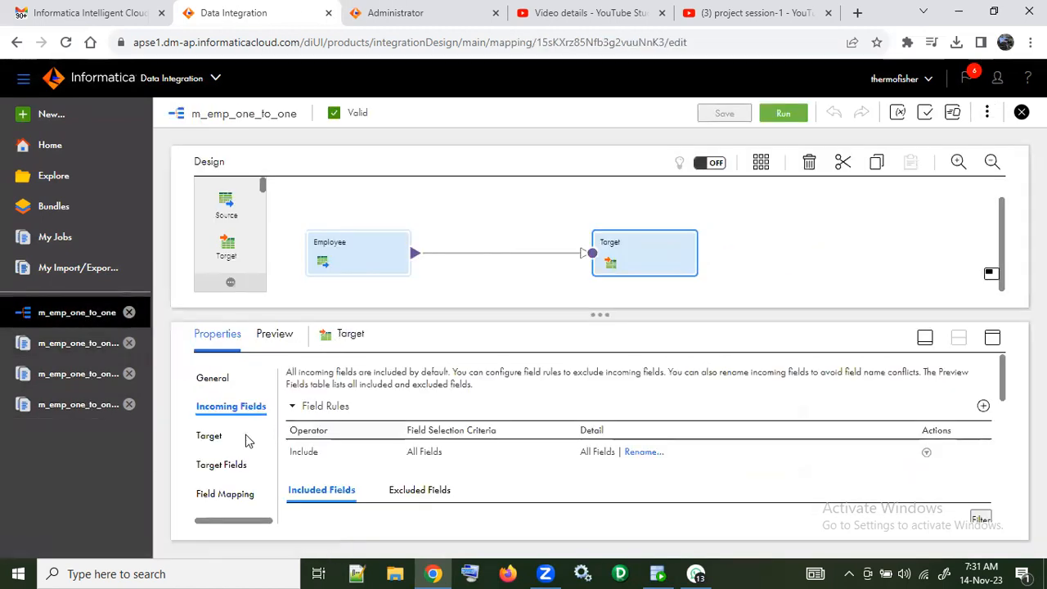
left_click(211, 436)
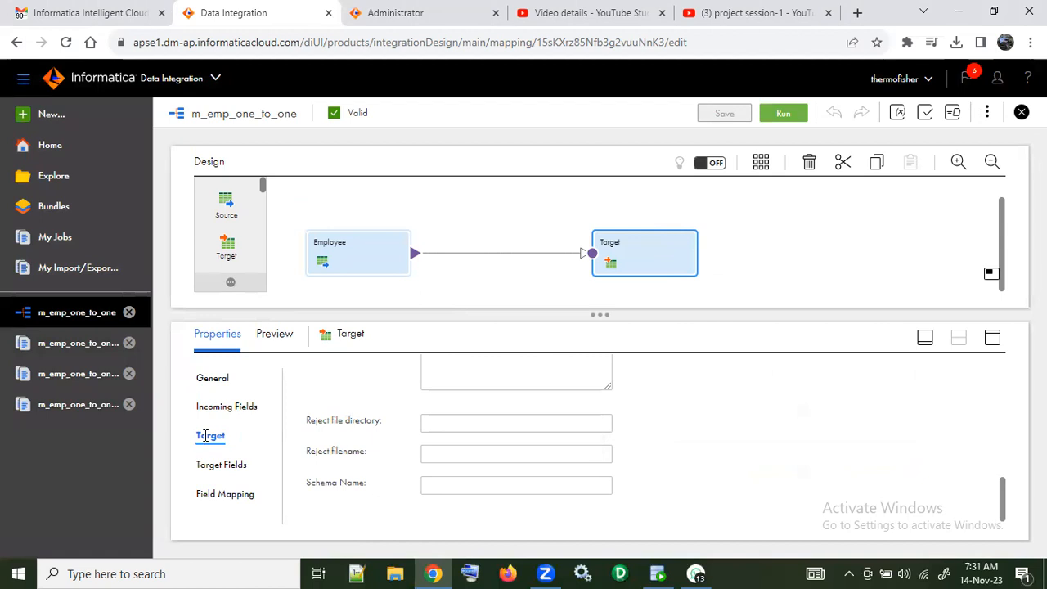
scroll(415, 453, "up", 5)
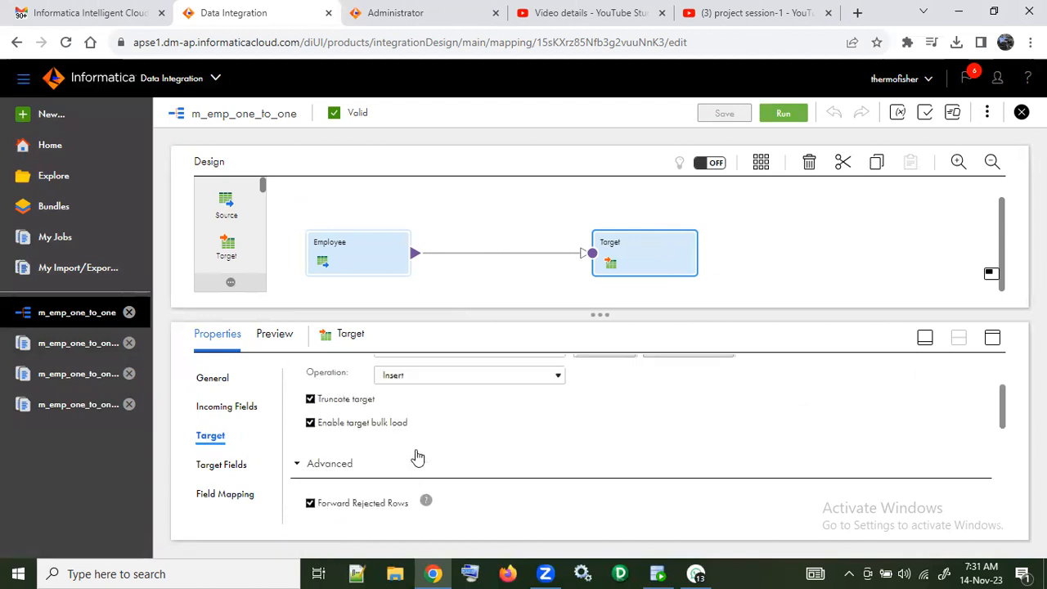
scroll(417, 456, "up", 3)
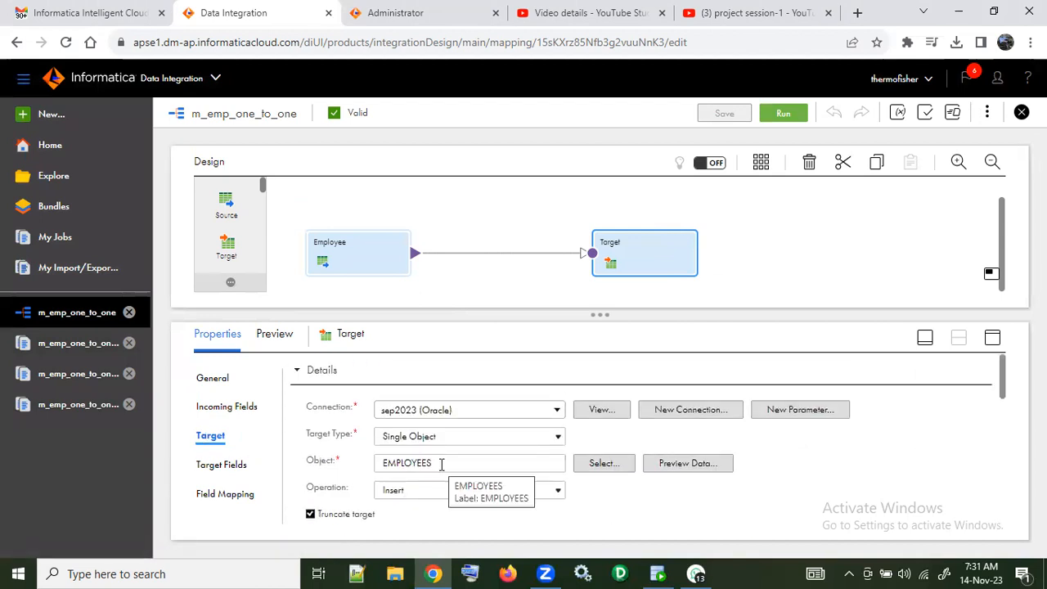
Step: Copy the target's object name EMPLOYEES and use it as the table name in SQL Developer's select * query
left_click_drag(441, 464, 363, 473)
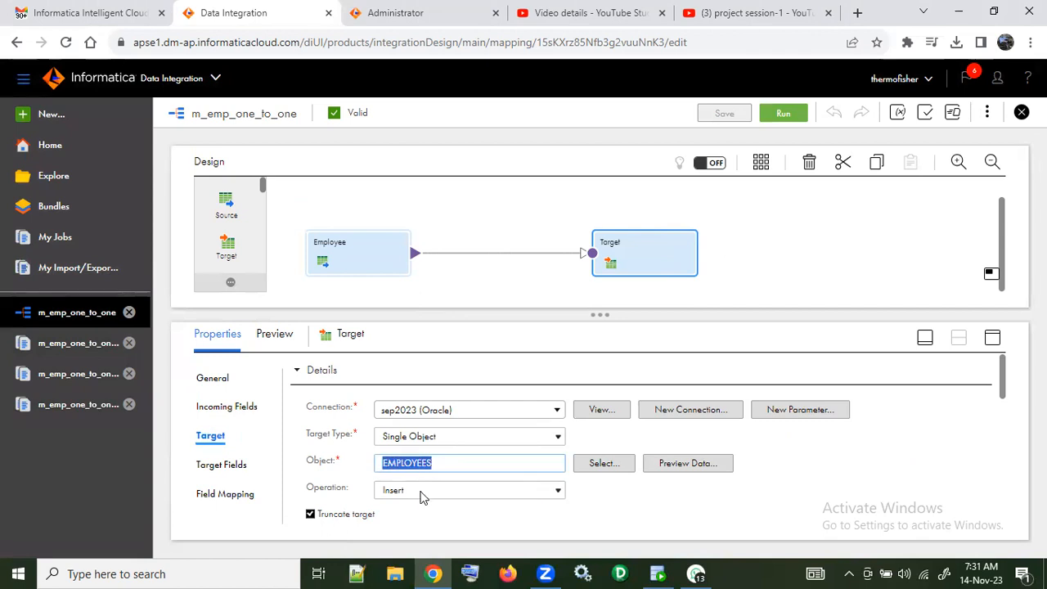
left_click(658, 573)
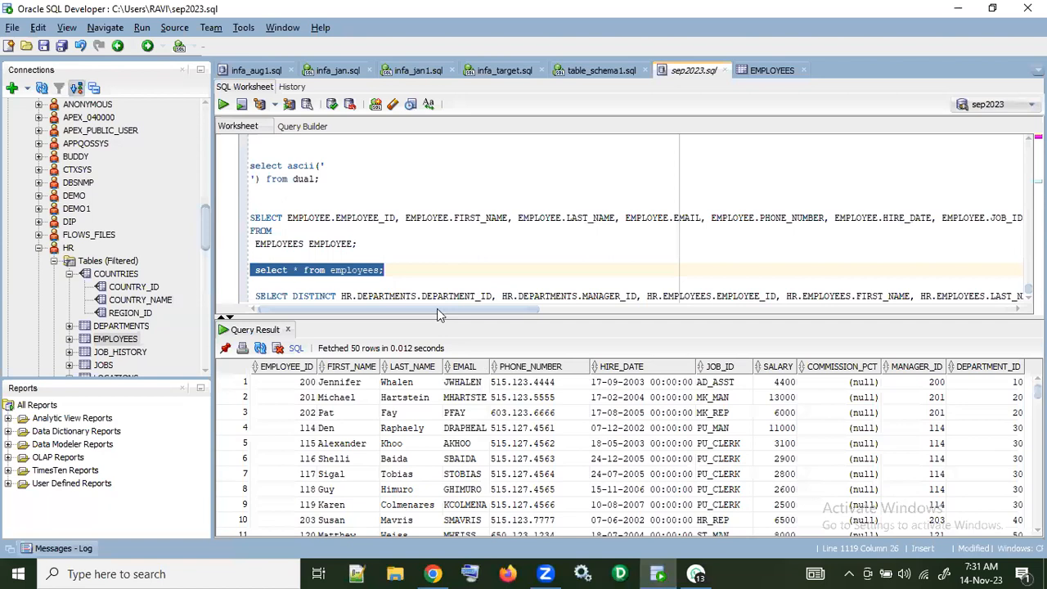
left_click(409, 267)
triple_click(380, 270)
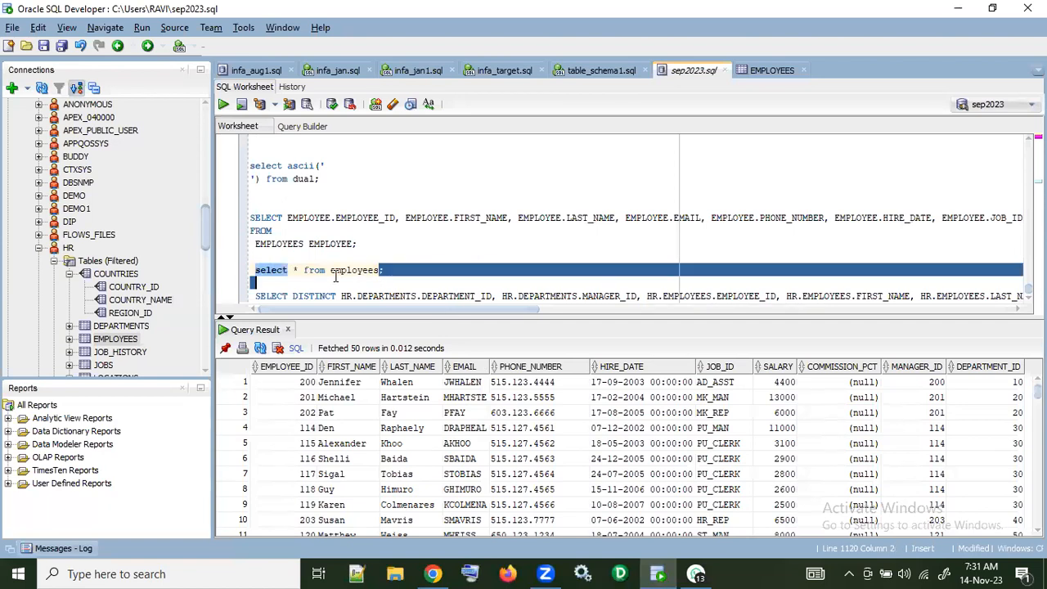
double_click(352, 270)
key("ctrl+apostrophe")
left_click(393, 270)
Step: Run only the select * from EMPLOYEES statement and count its rows
left_click_drag(396, 269, 206, 275)
left_click(223, 104)
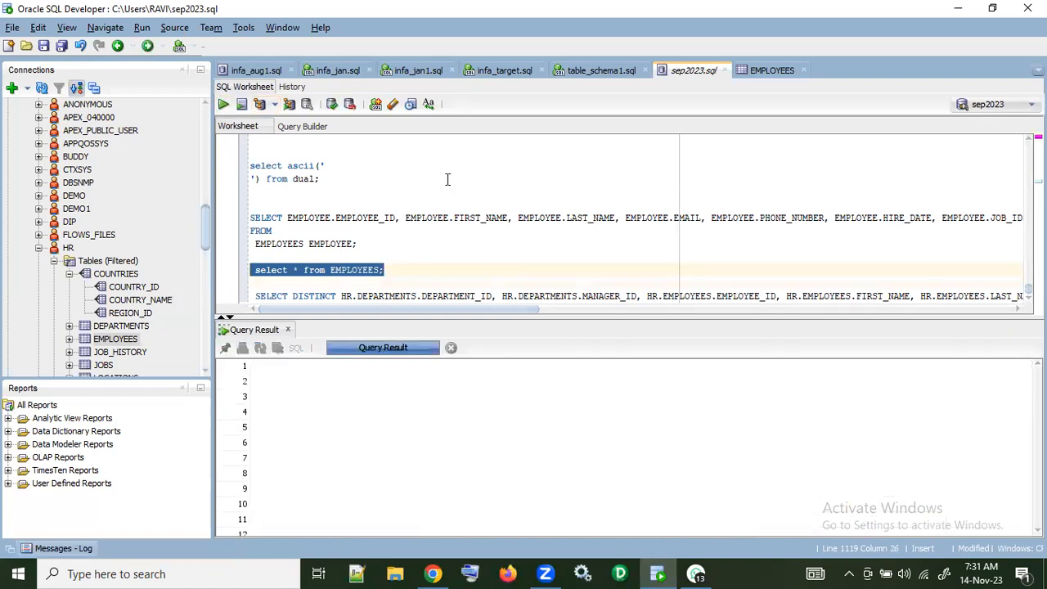
right_click(431, 431)
left_click(474, 486)
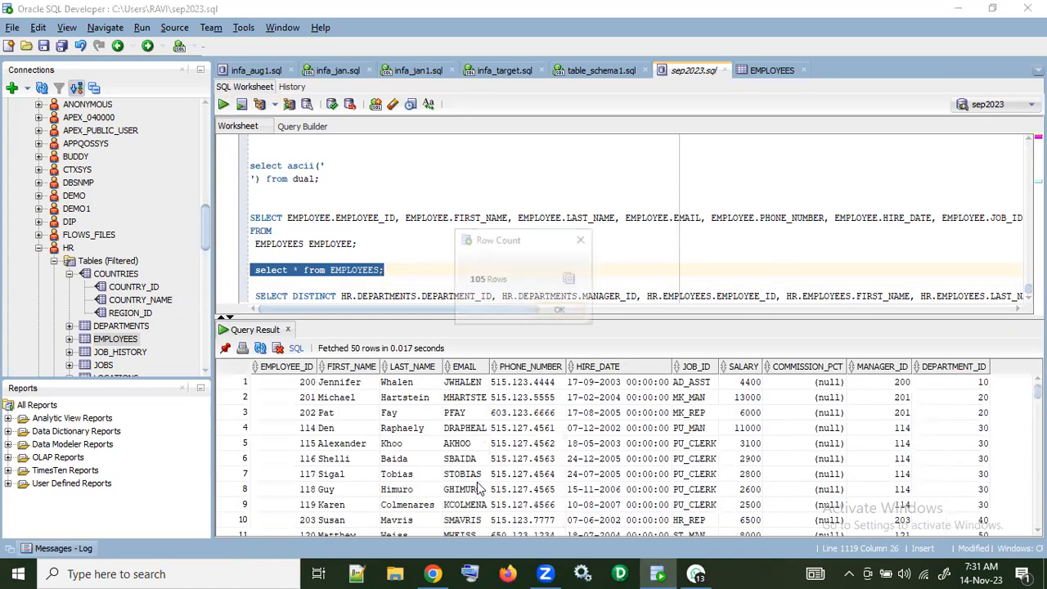
left_click(552, 314)
Step: Switch back to Data Integration and set the target's advanced schema name to SEP2023
key("alt+Tab")
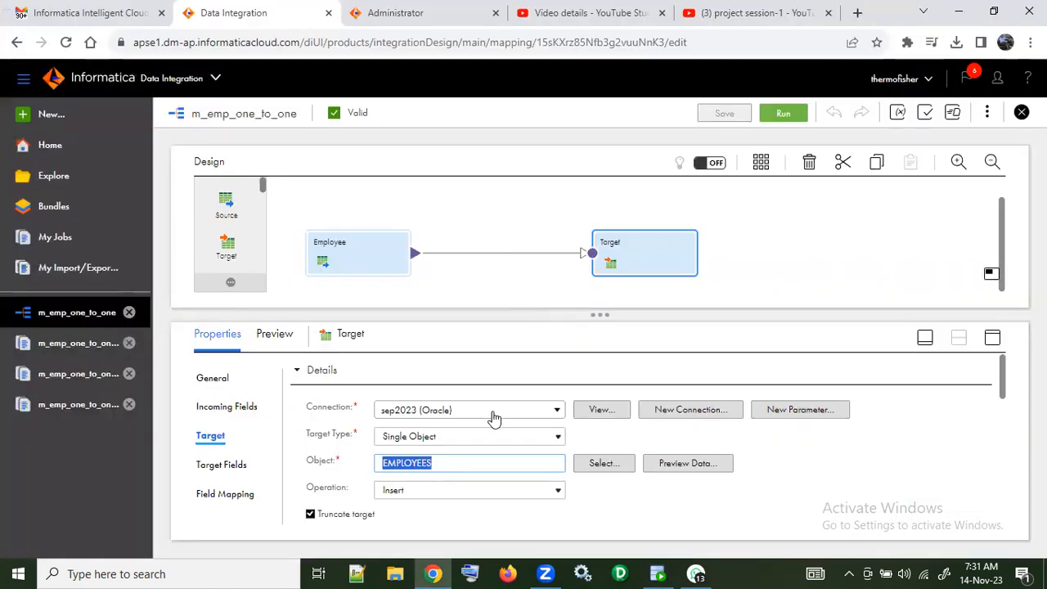
scroll(493, 417, "down", 5)
scroll(493, 419, "down", 2)
left_click(458, 494)
type("SEP2023")
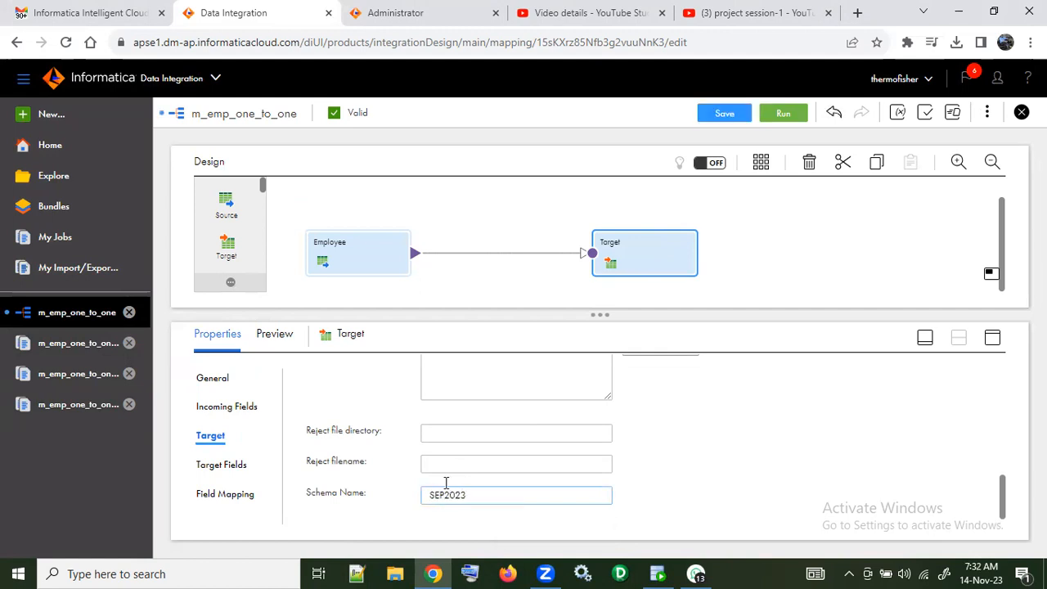
Step: Save the mapping with its new target schema and run it on the RAVI-PC runtime environment
left_click(723, 115)
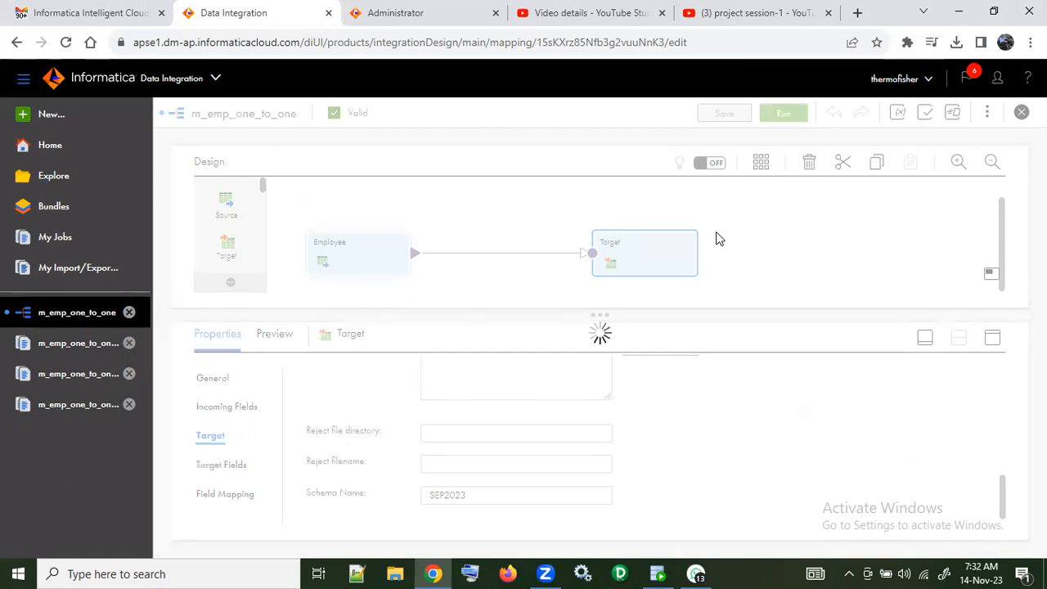
left_click(784, 114)
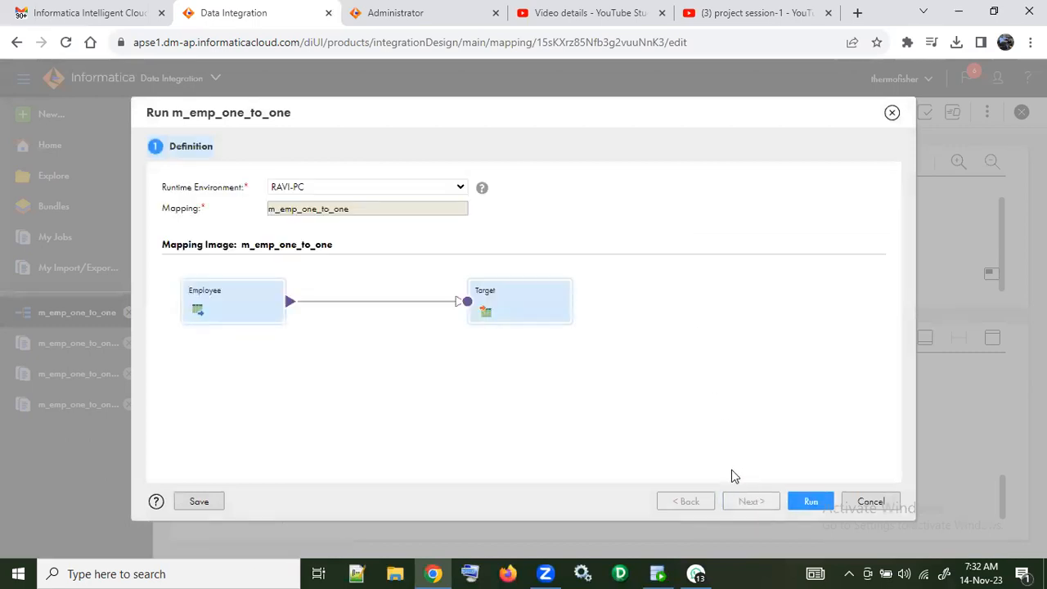
left_click(803, 504)
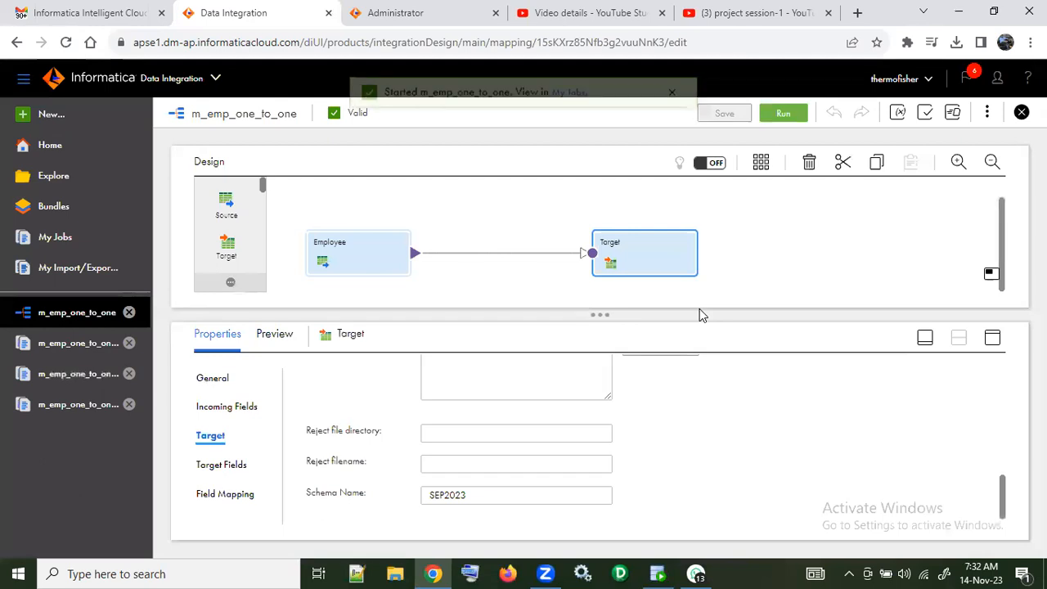
Step: Open the job list and keep refreshing it to follow the m_emp_one_to_one-5 run until it finishes
left_click(578, 112)
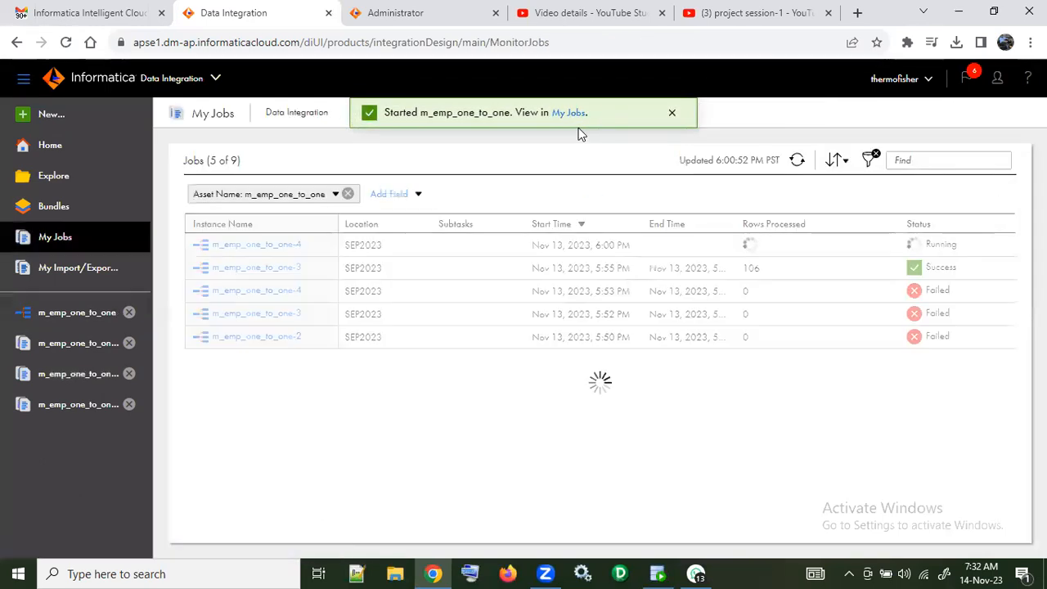
left_click(798, 161)
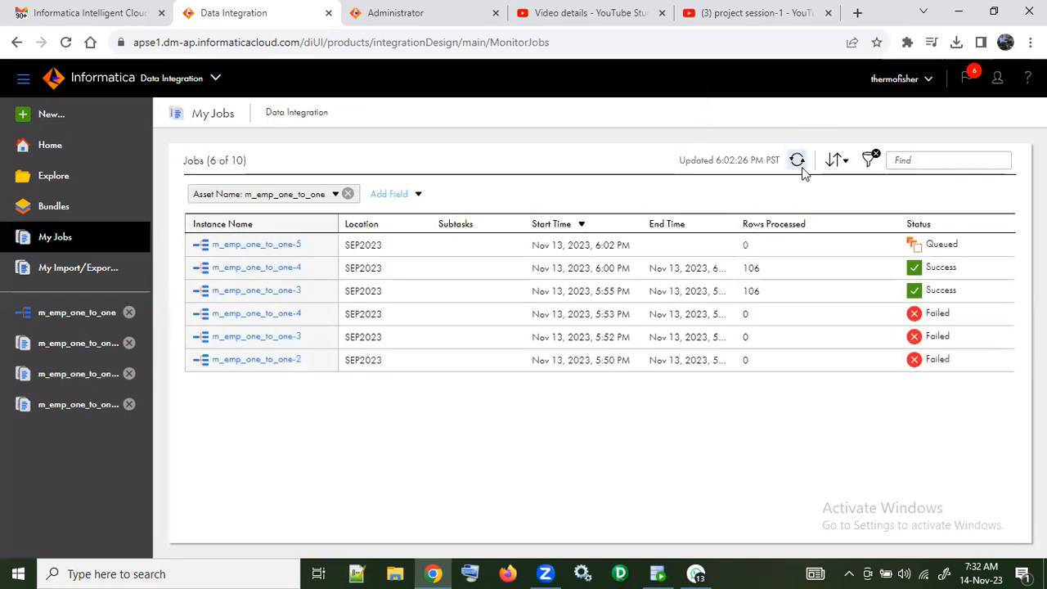
left_click(800, 164)
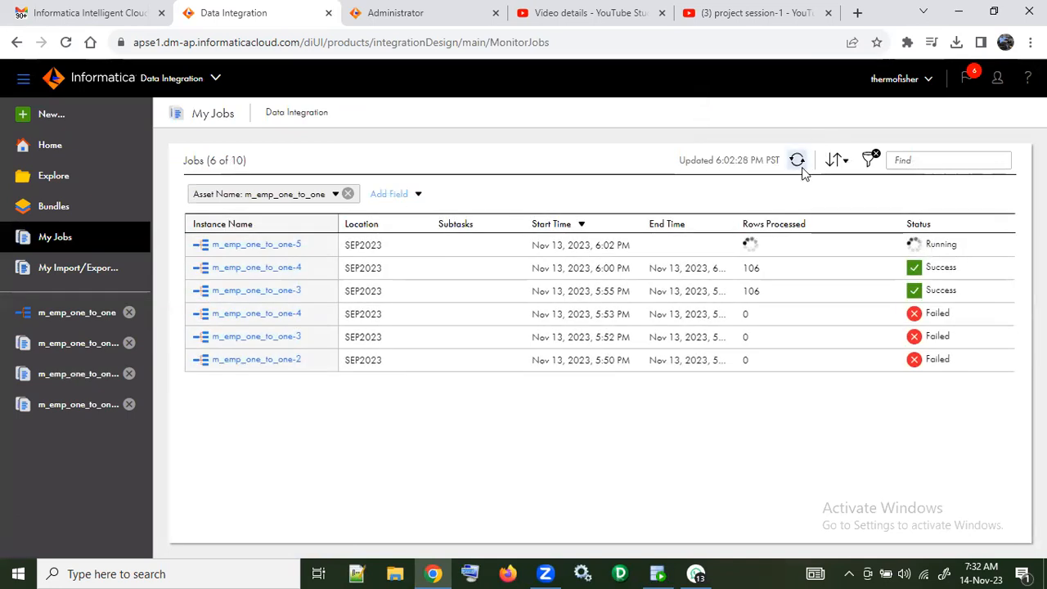
left_click(801, 167)
left_click(800, 164)
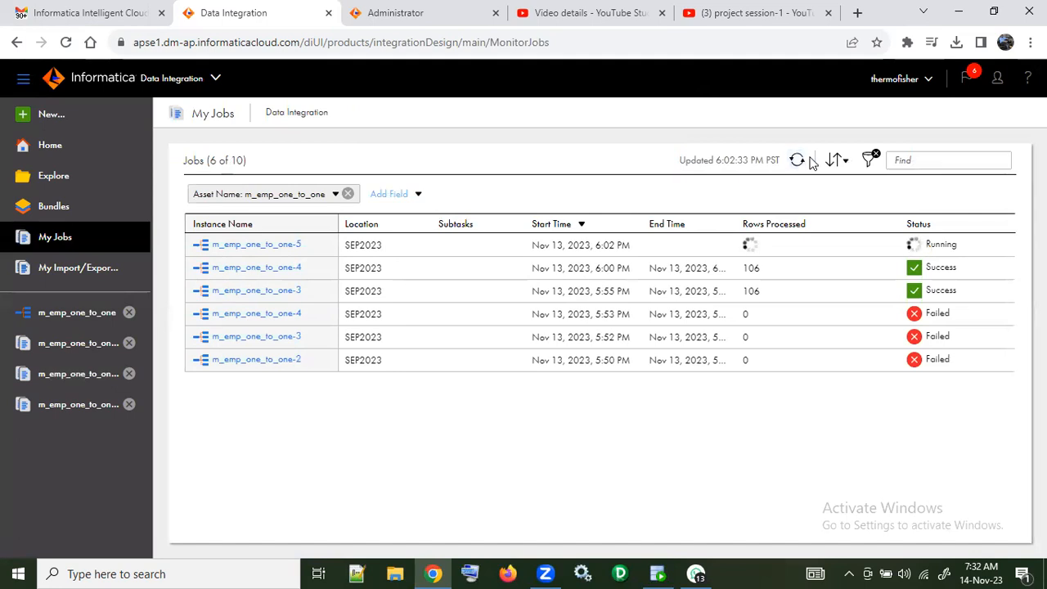
left_click(799, 161)
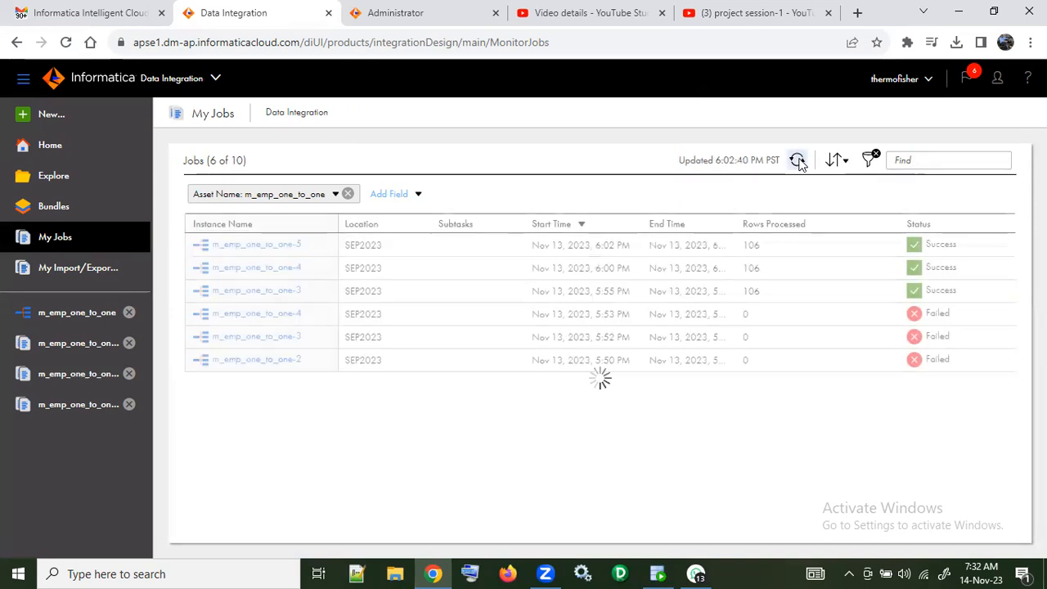
Step: Switch to SQL Developer, rerun the select * from EMPLOYEES query and check the row count after the new load
left_click(658, 573)
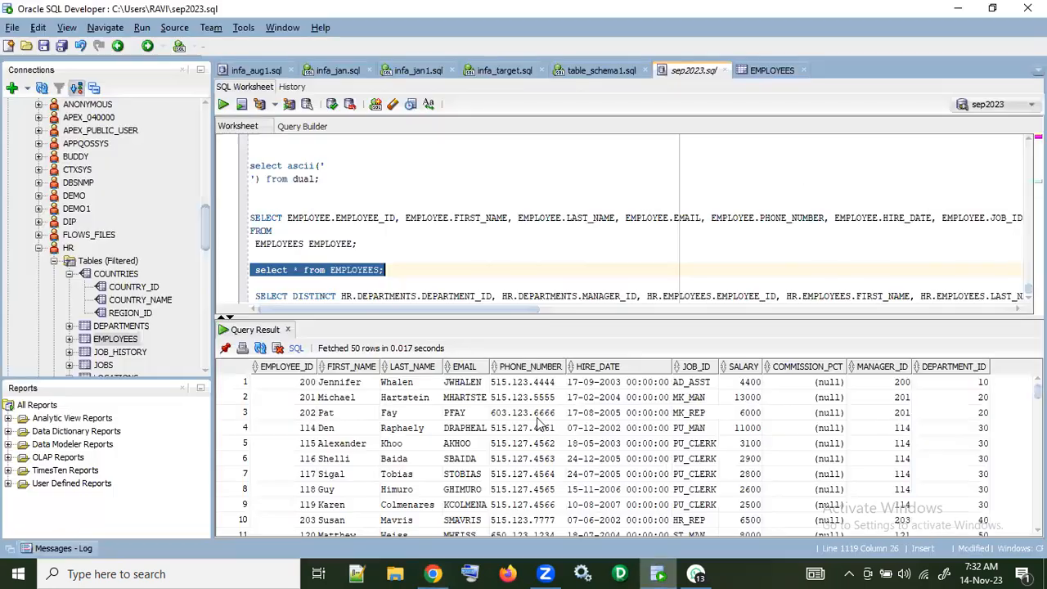
left_click(224, 105)
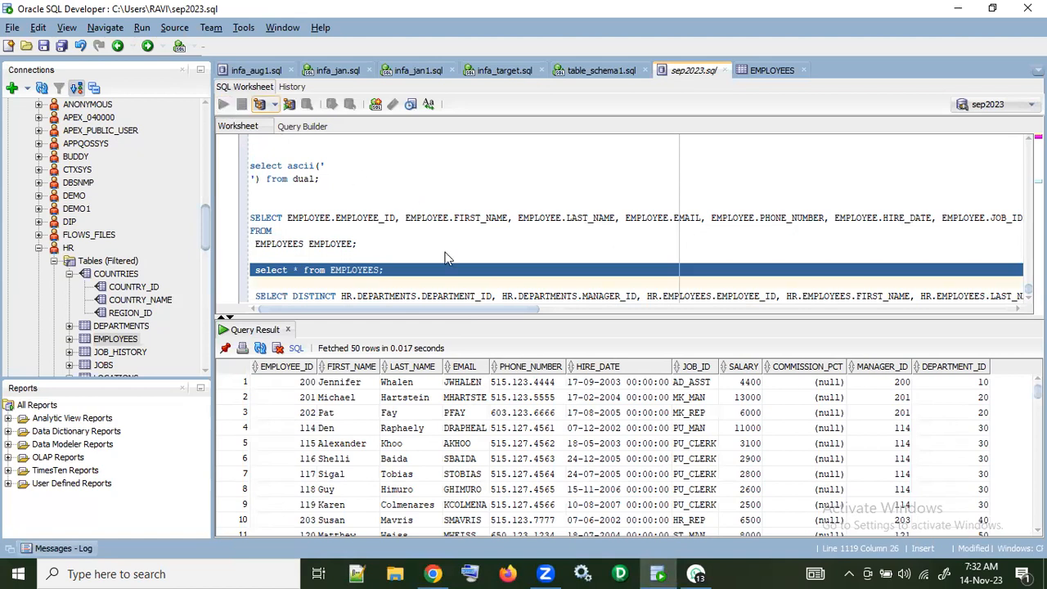
right_click(404, 420)
left_click(444, 481)
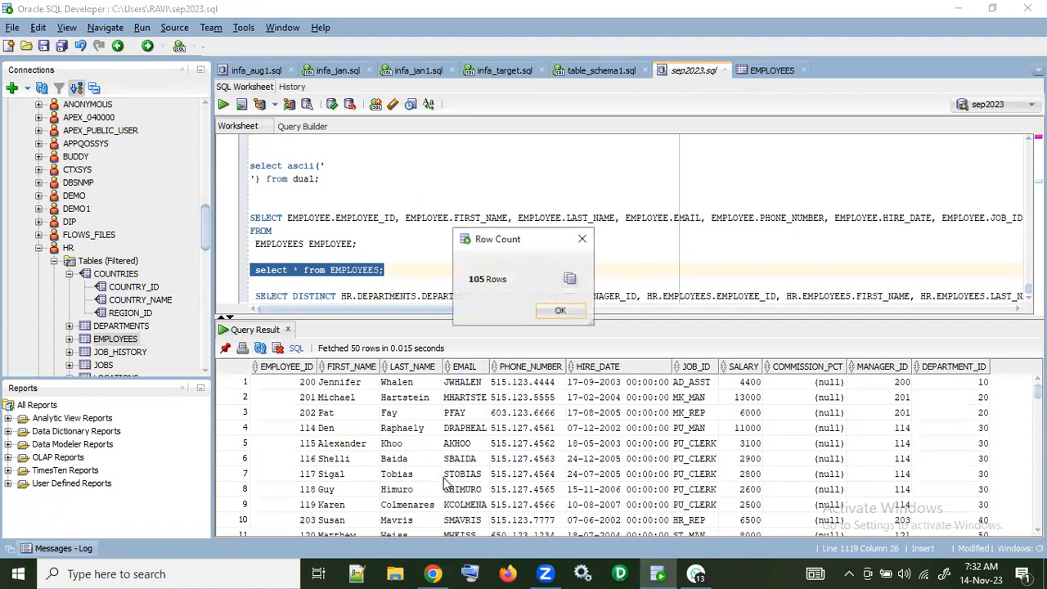
left_click(561, 311)
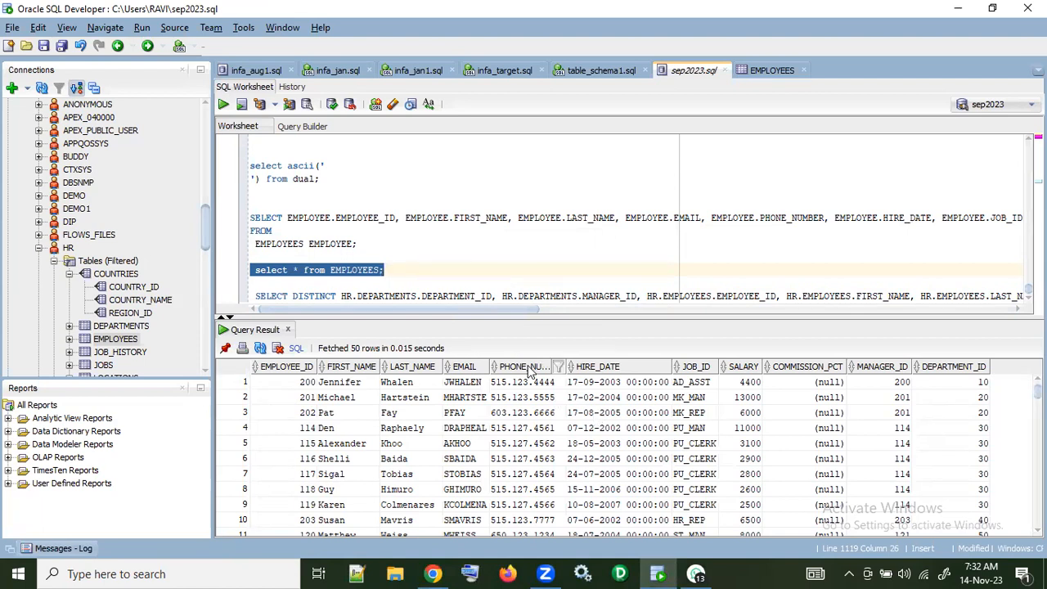
Step: Check the processed rows in the Data Integration job list, then look through all fetched EMPLOYEES rows in SQL Developer
key("alt+Tab")
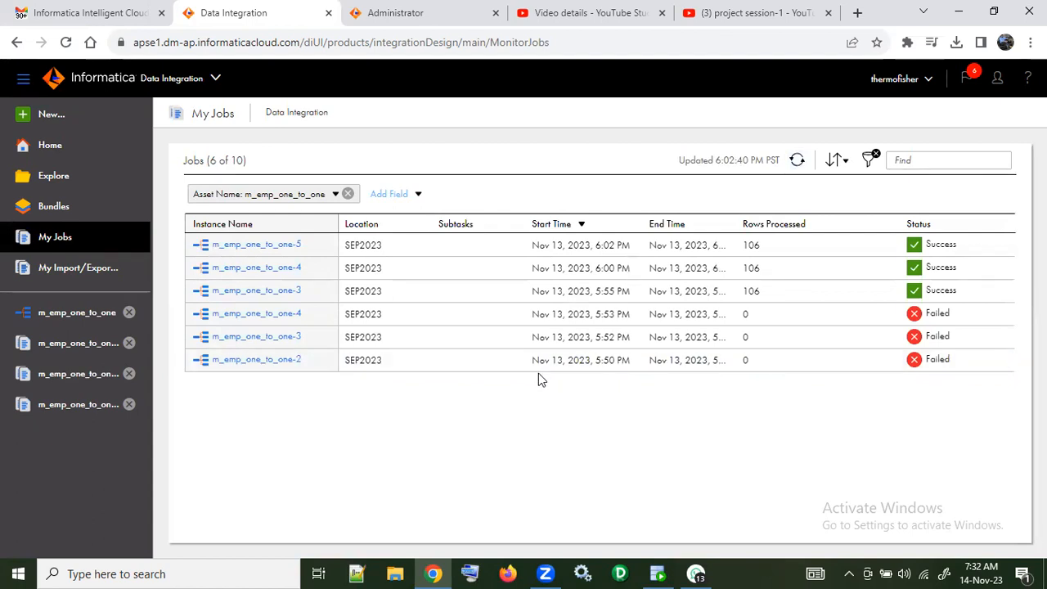
left_click(657, 572)
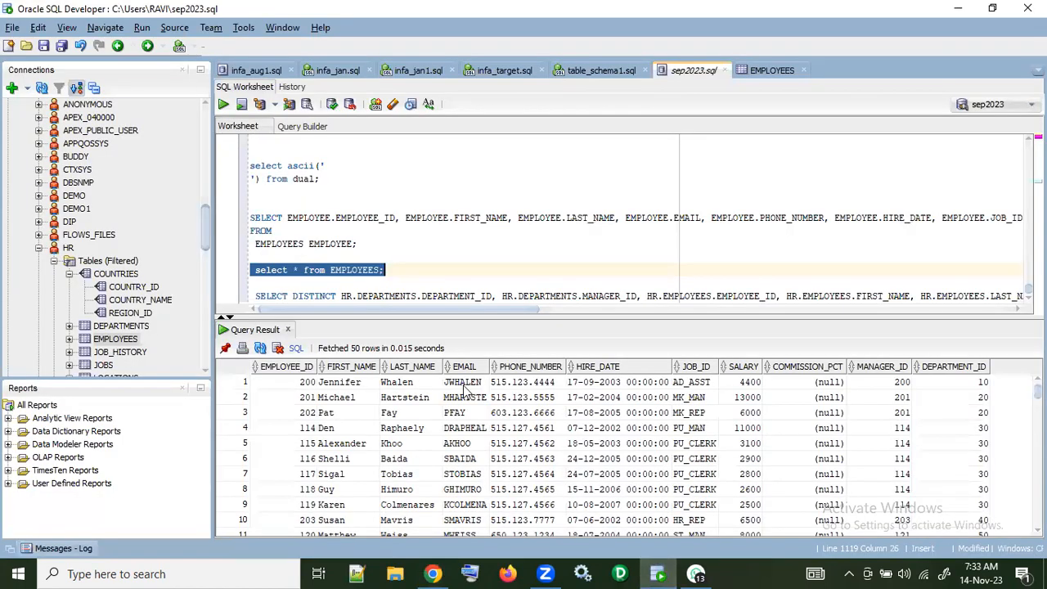
scroll(472, 398, "down", 9)
scroll(472, 399, "down", 20)
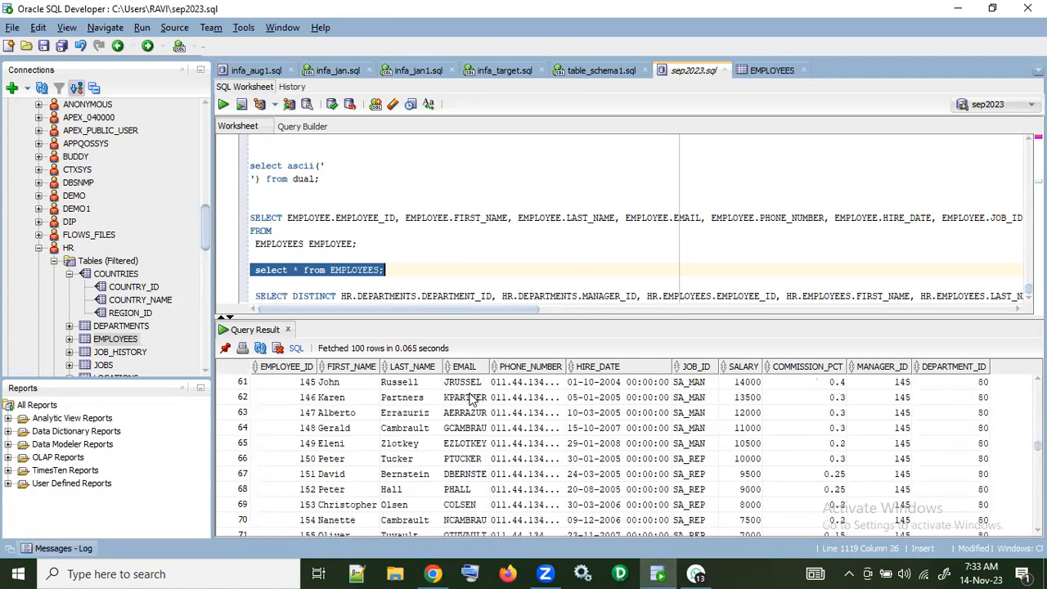
scroll(471, 398, "down", 2)
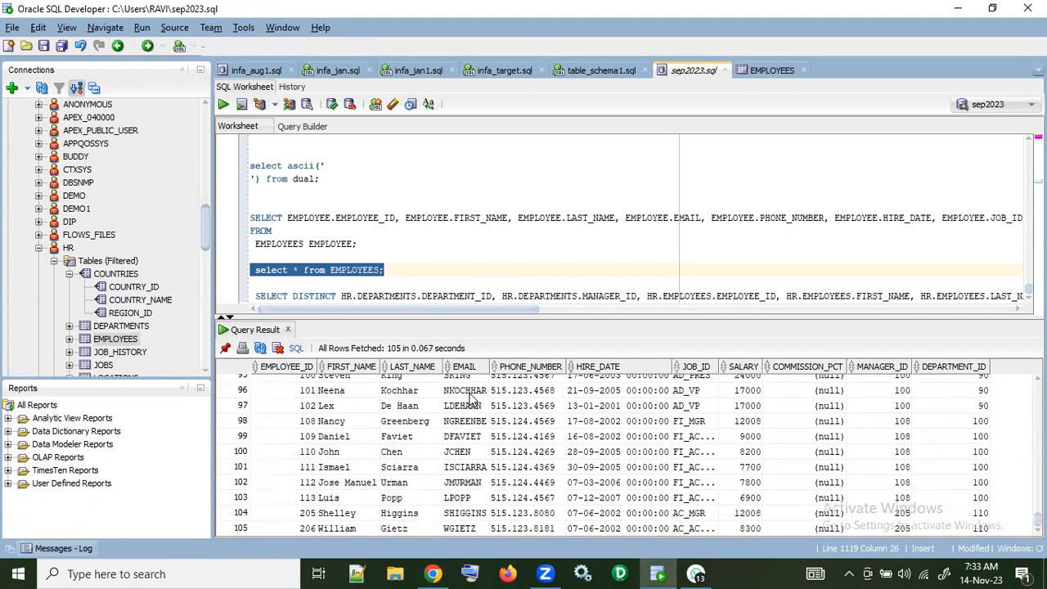
Step: Sort the query result by EMPLOYEE_ID in ascending order and look through the rows to the end
left_click(299, 368)
left_click(299, 368)
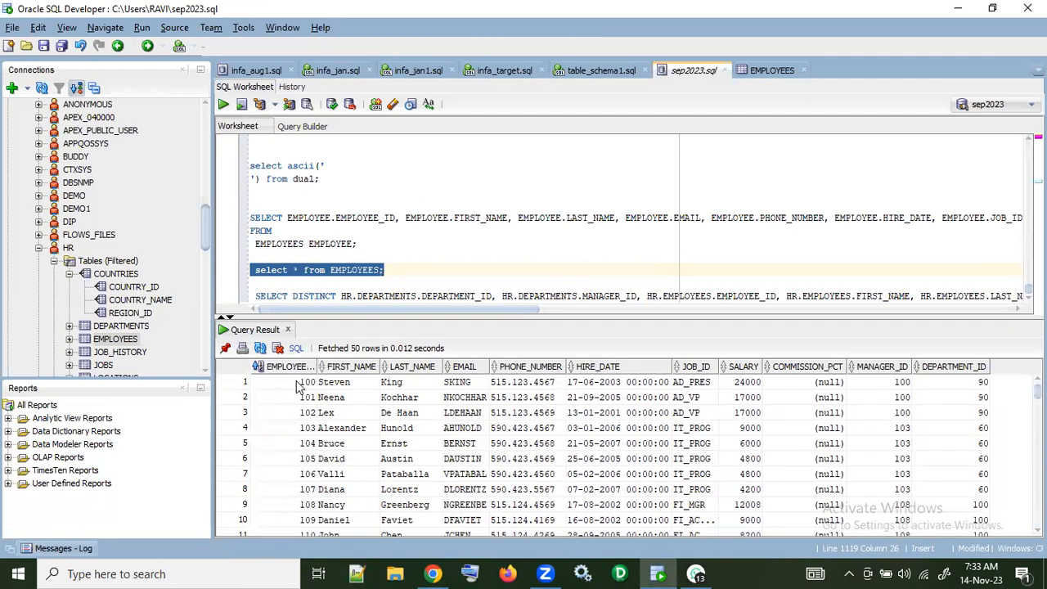
scroll(300, 393, "down", 5)
scroll(300, 395, "down", 20)
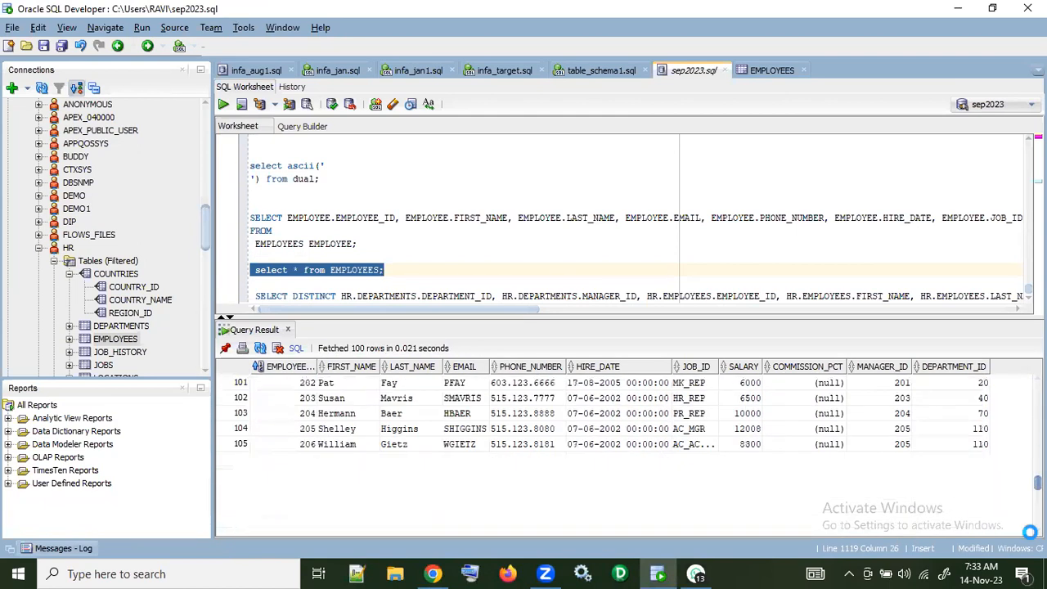
scroll(470, 450, "up", 20)
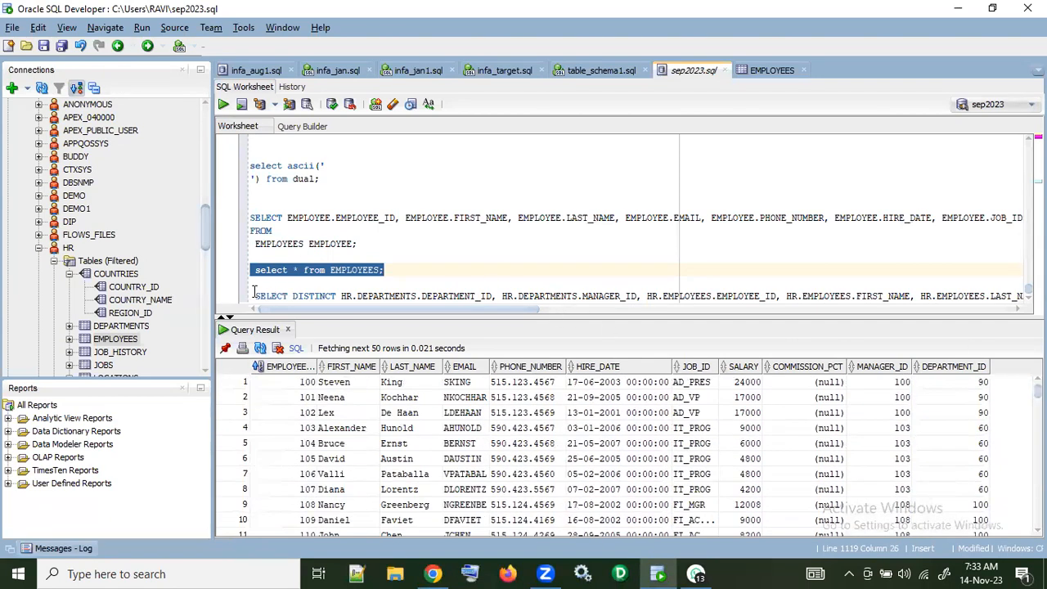
Step: Run the SELECT DISTINCT query joining HR.DEPARTMENTS and HR.EMPLOYEES, and sort its result by EMPLOYEE_ID in ascending order
left_click_drag(255, 295, 260, 318)
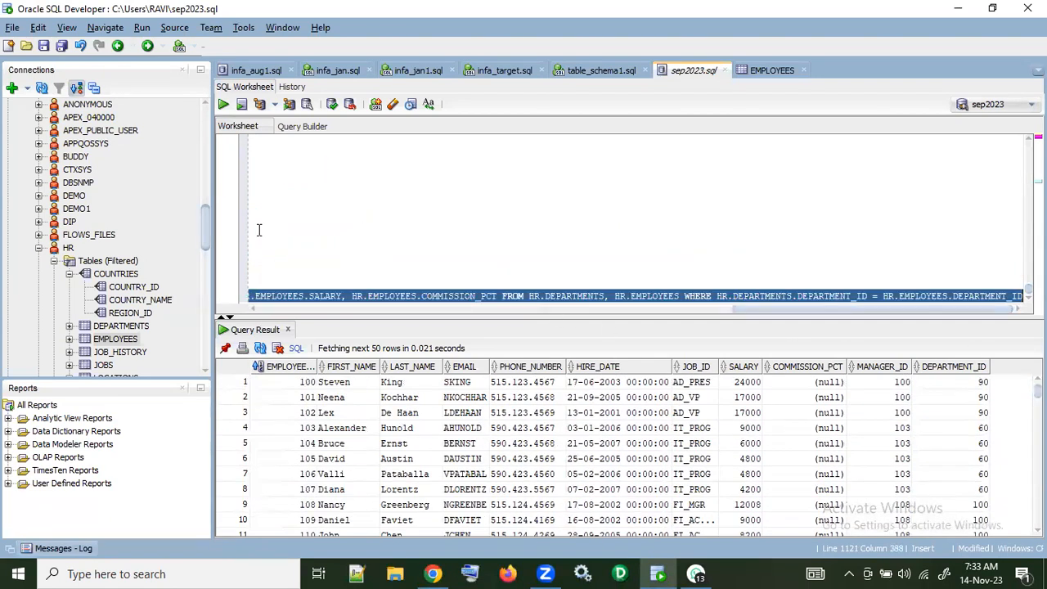
left_click(225, 105)
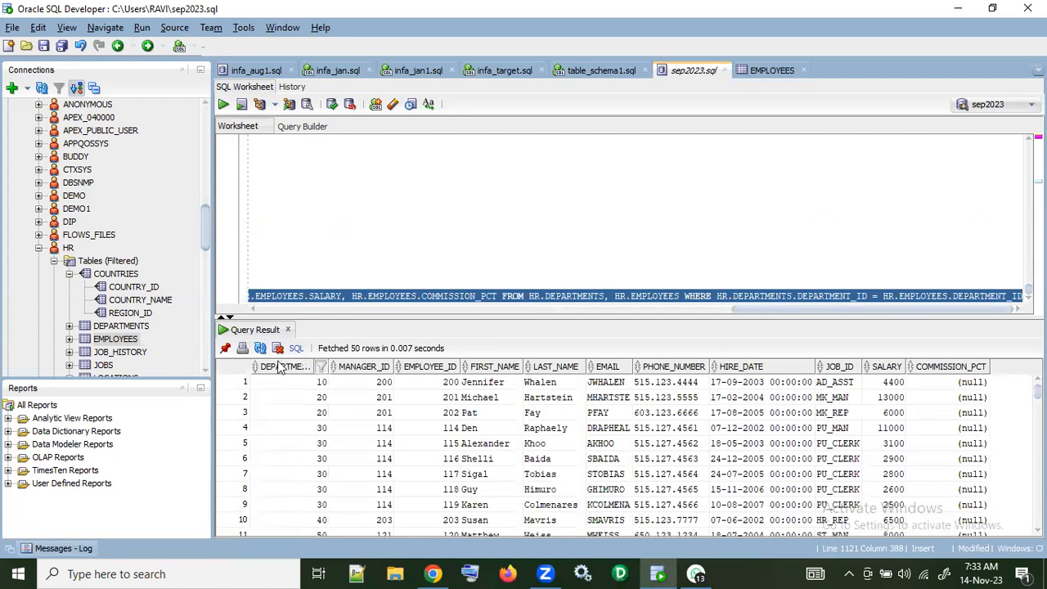
left_click(423, 366)
double_click(424, 367)
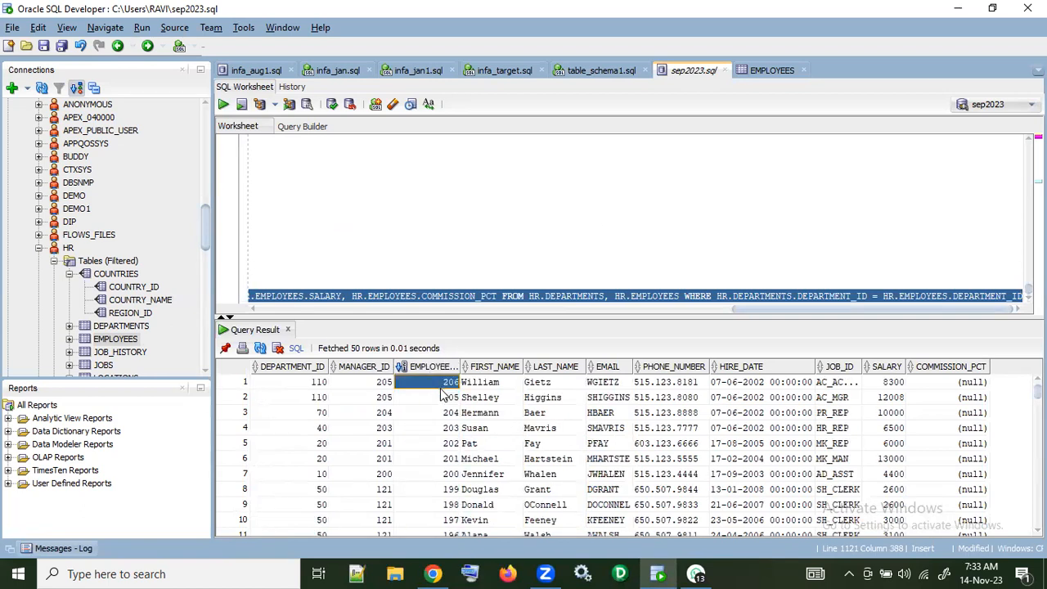
double_click(435, 367)
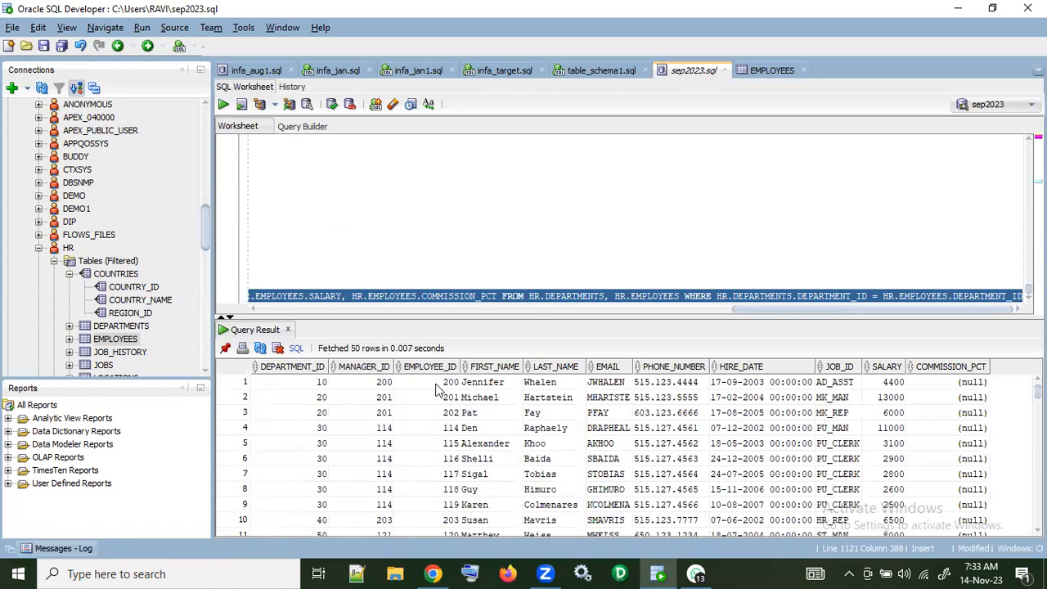
double_click(436, 368)
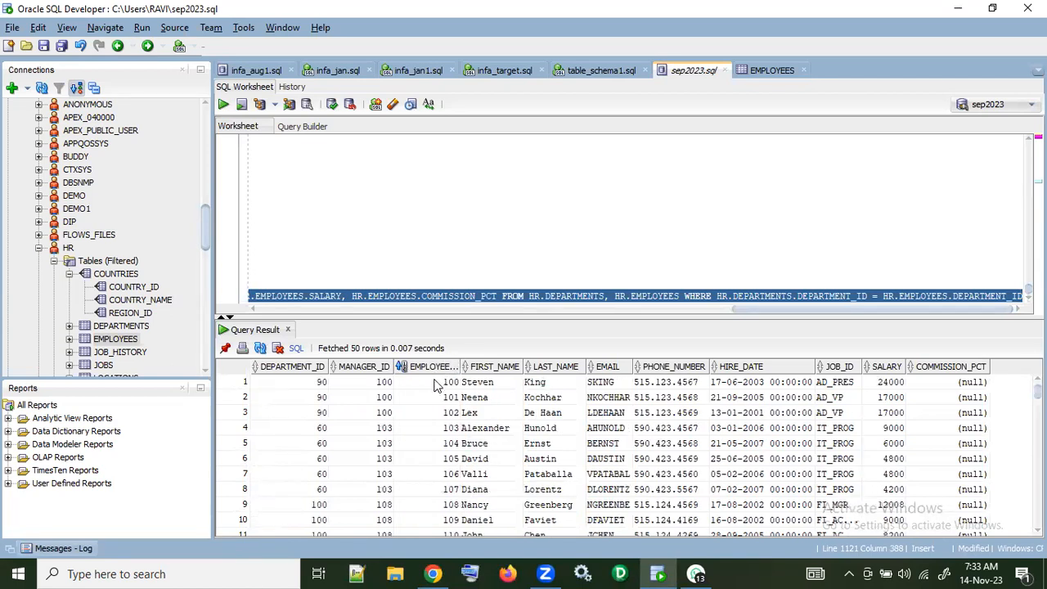
Step: Look through the sorted join result and copy all values of its EMPLOYEE_ID column
scroll(442, 468, "down", 11)
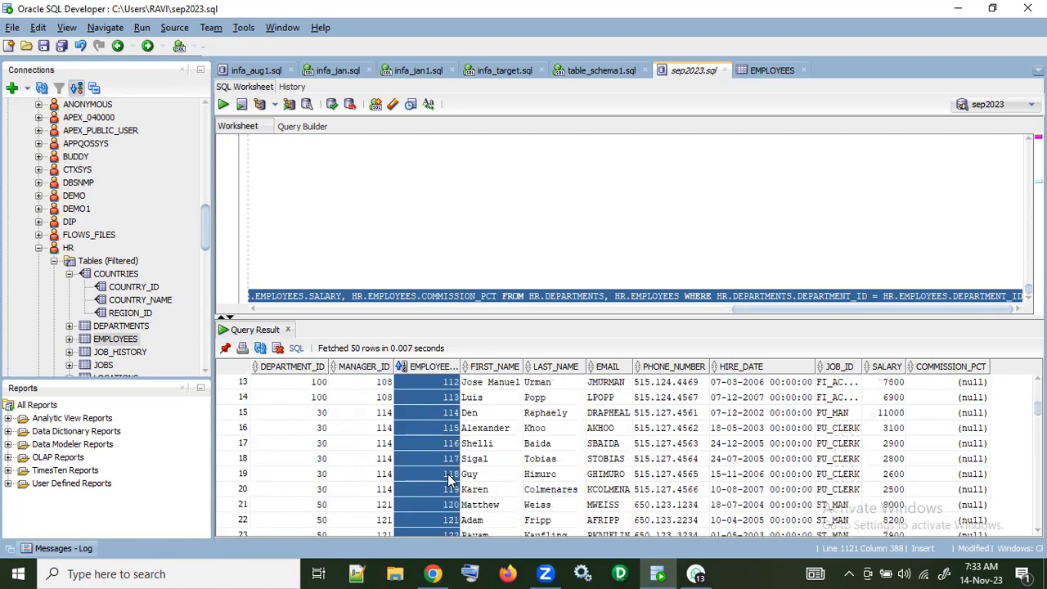
scroll(449, 481, "down", 16)
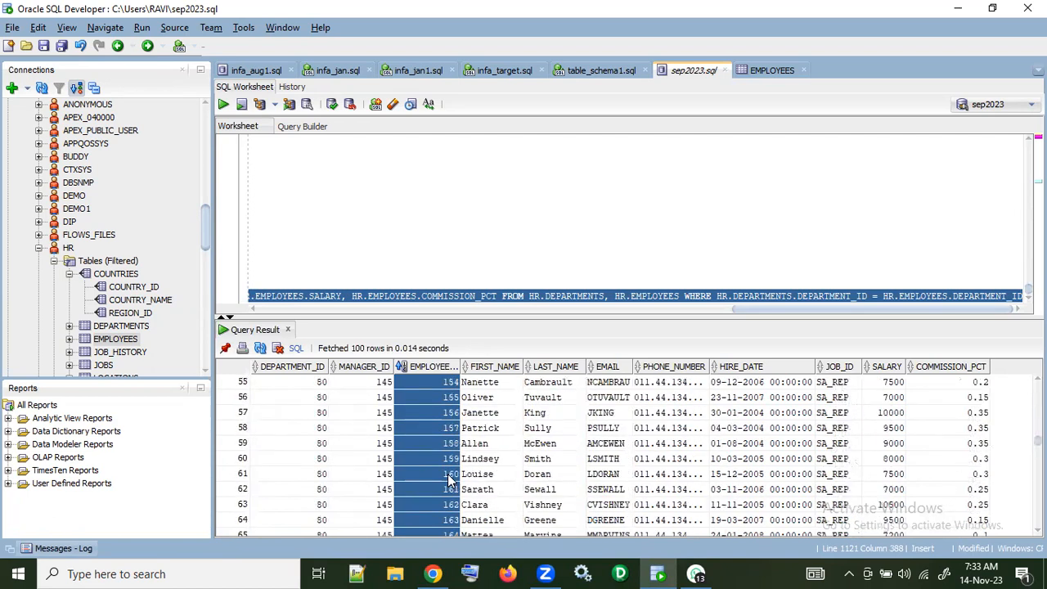
scroll(448, 481, "up", 4)
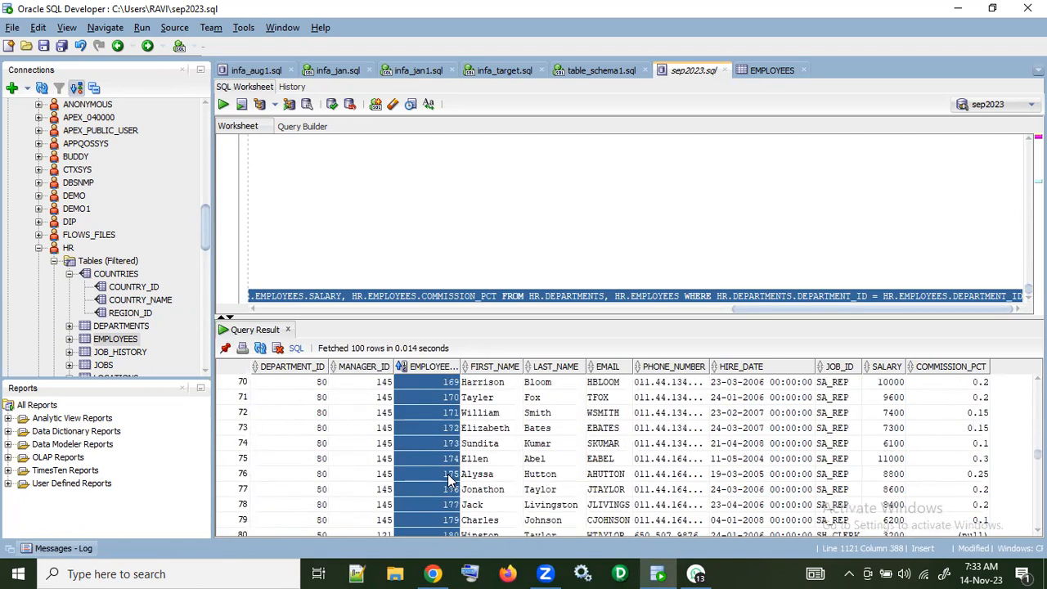
scroll(448, 481, "up", 17)
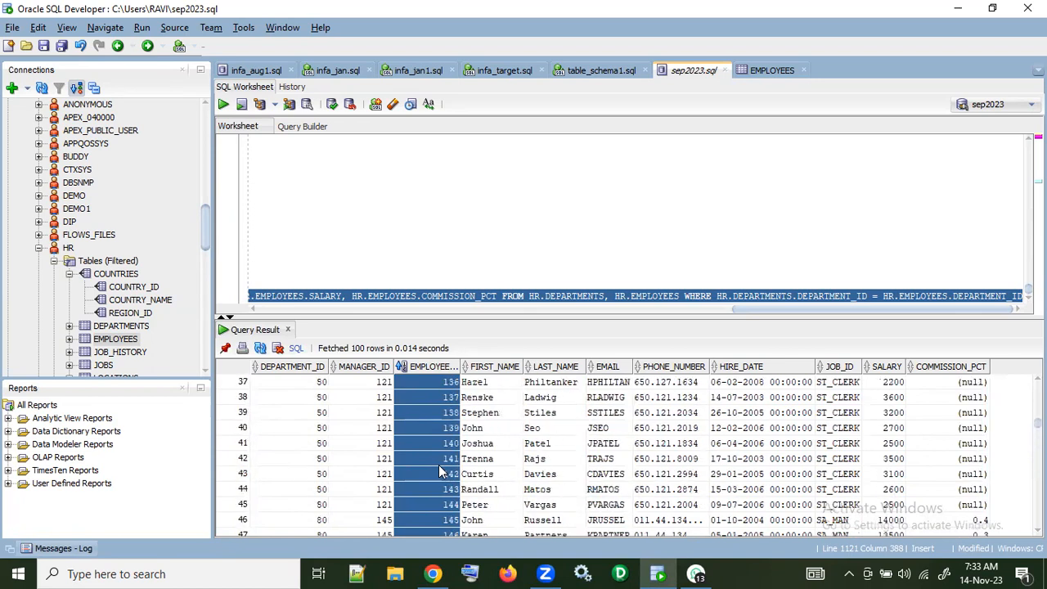
scroll(440, 472, "up", 6)
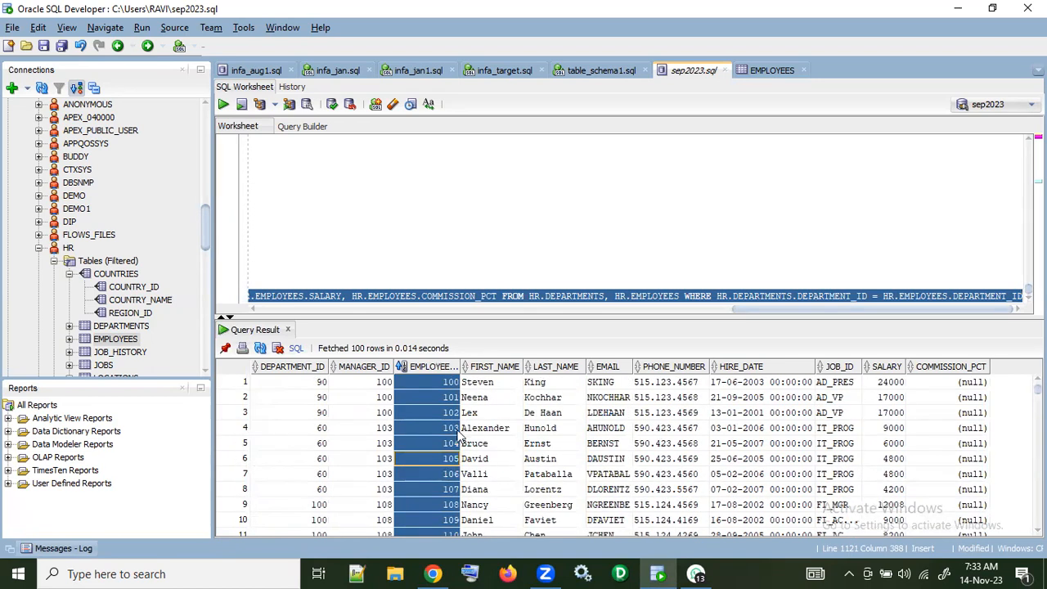
key("ctrl+c")
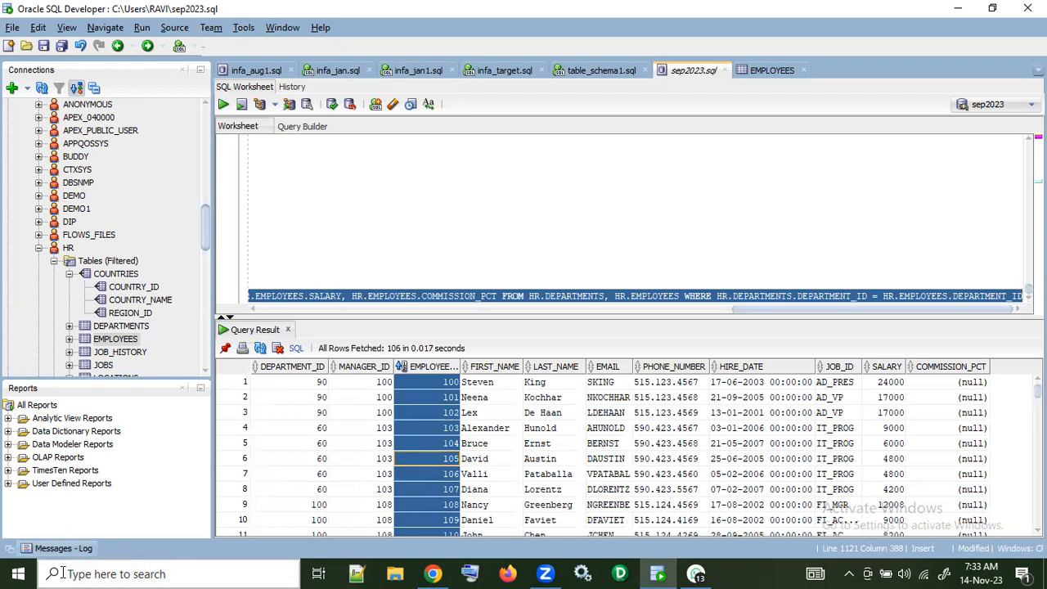
Step: Open Microsoft Office Excel 2007 from the Microsoft Office program group with a blank workbook
left_click(21, 574)
key("super")
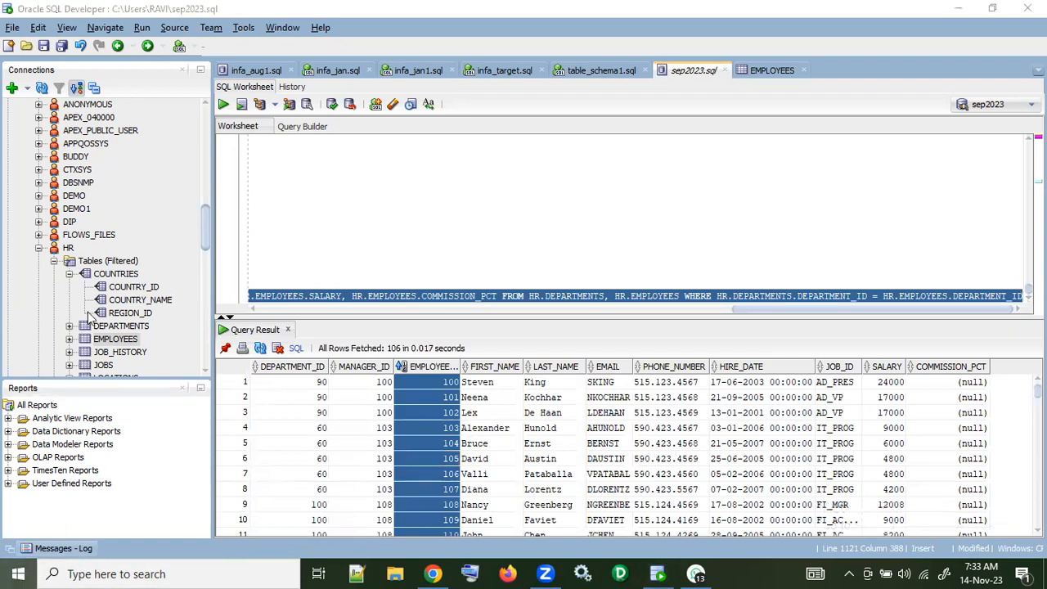
scroll(98, 438, "down", 3)
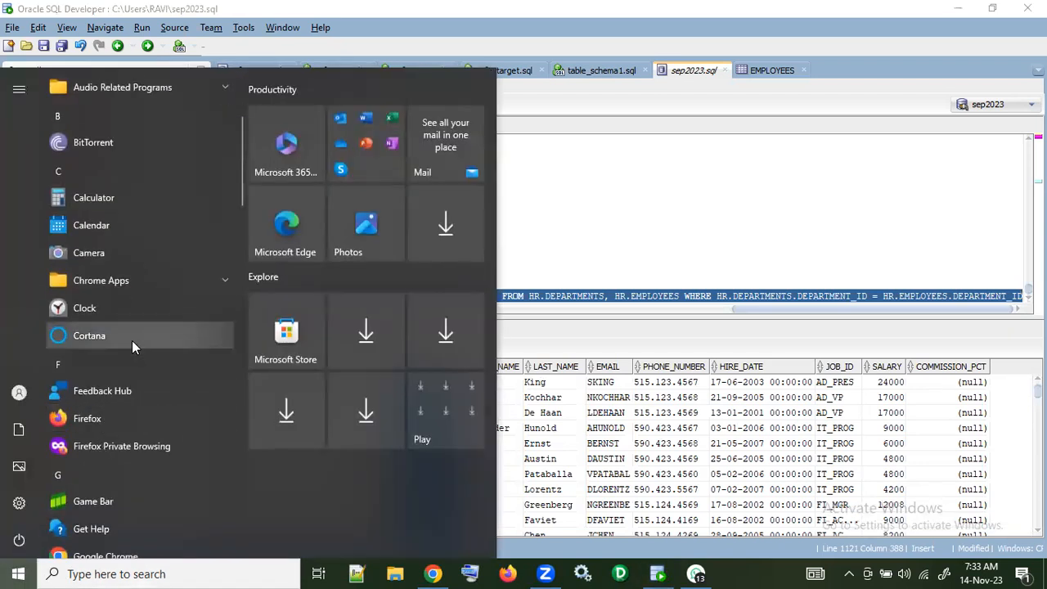
scroll(132, 342, "down", 3)
scroll(133, 344, "up", 2)
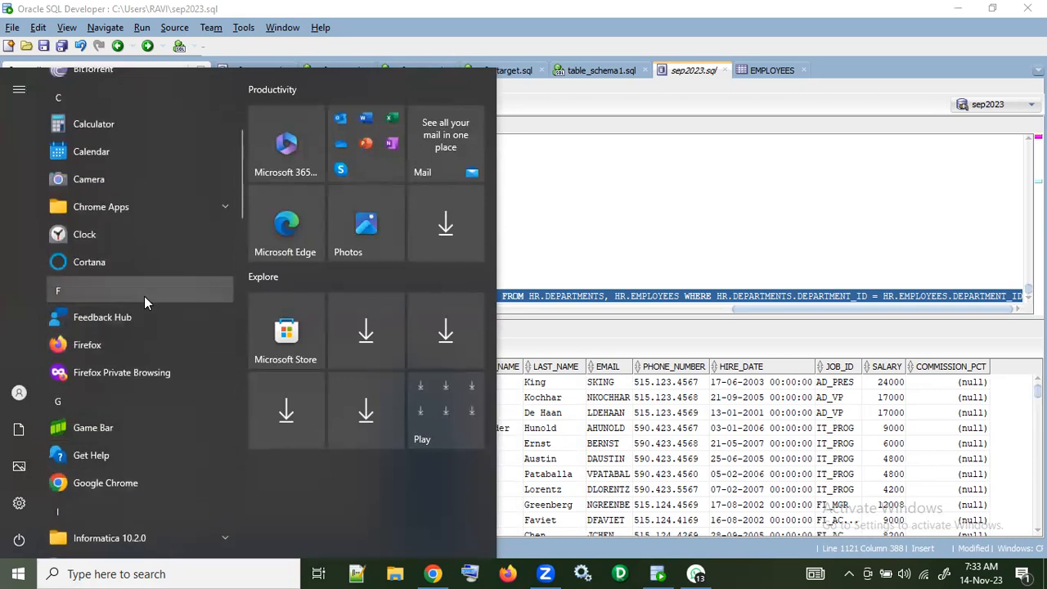
scroll(144, 299, "up", 2)
scroll(144, 299, "down", 4)
scroll(144, 303, "down", 3)
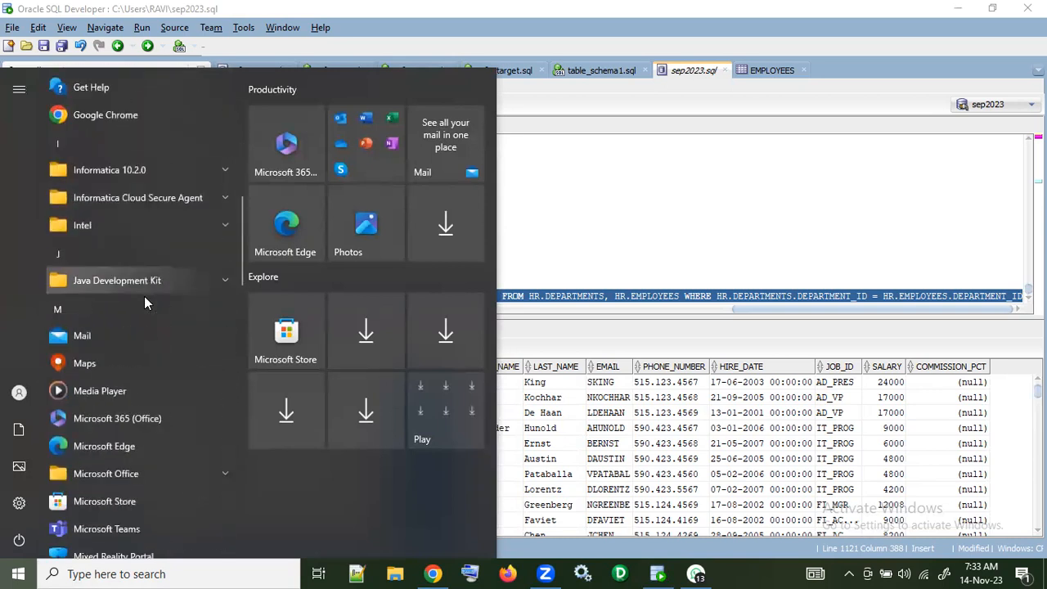
left_click(152, 479)
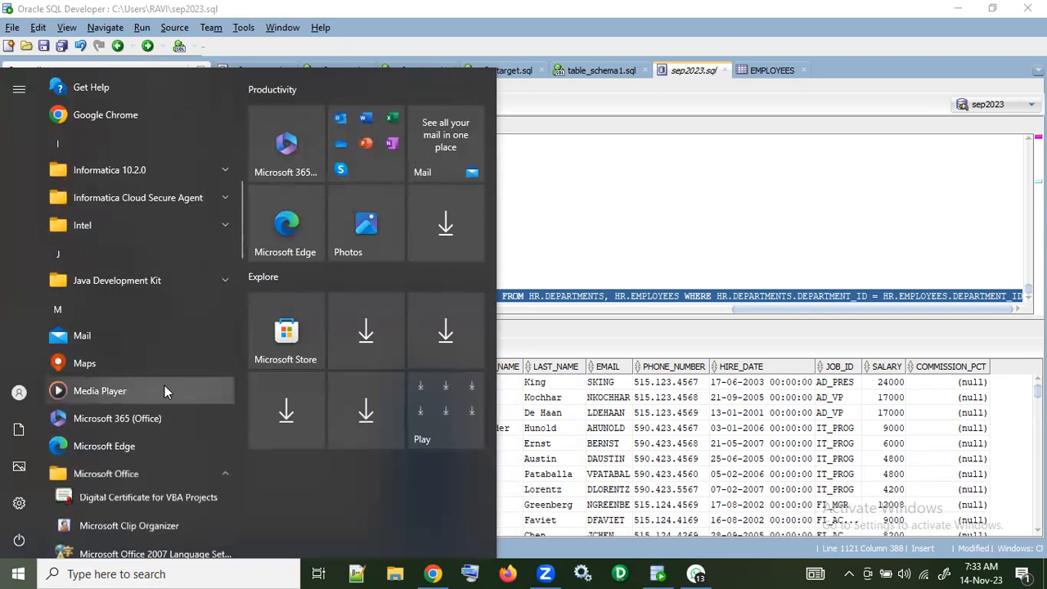
scroll(165, 385, "down", 3)
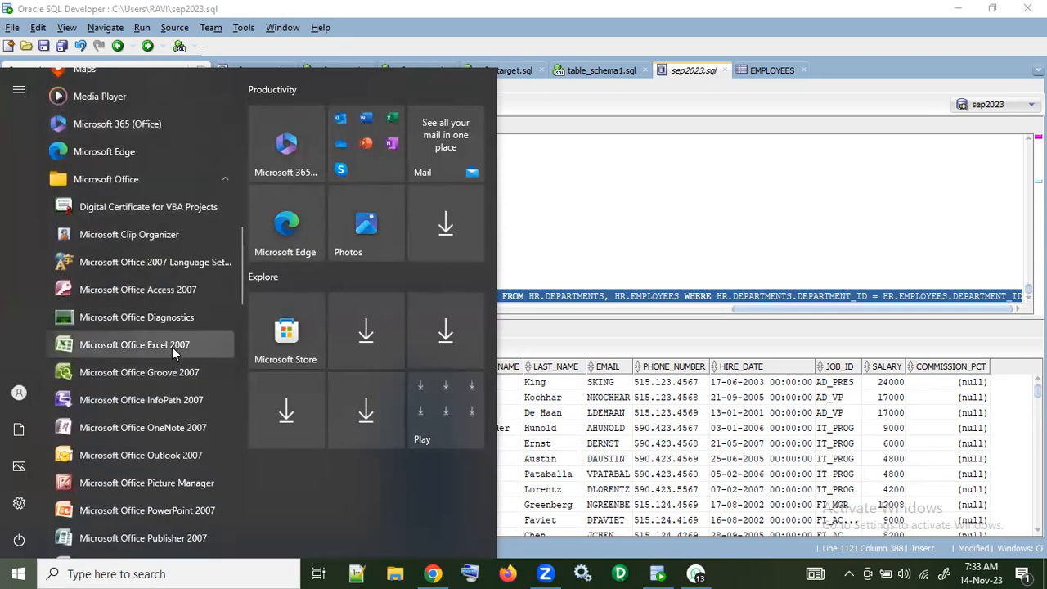
left_click(616, 280)
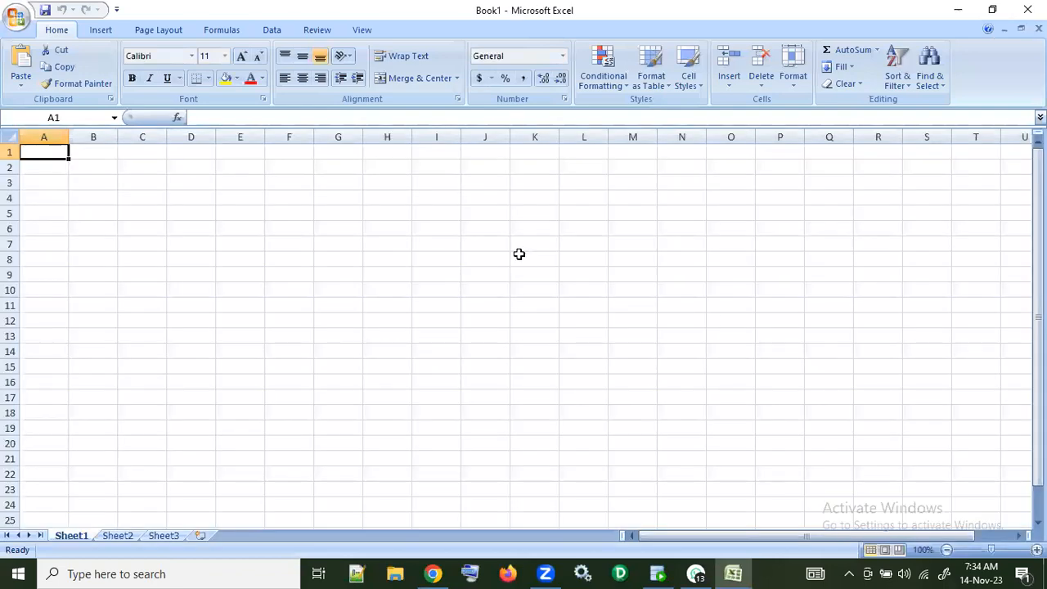
Step: Paste the copied EMPLOYEE_ID values into column A from cell A1 and look through them to the last filled row
key("ctrl+v")
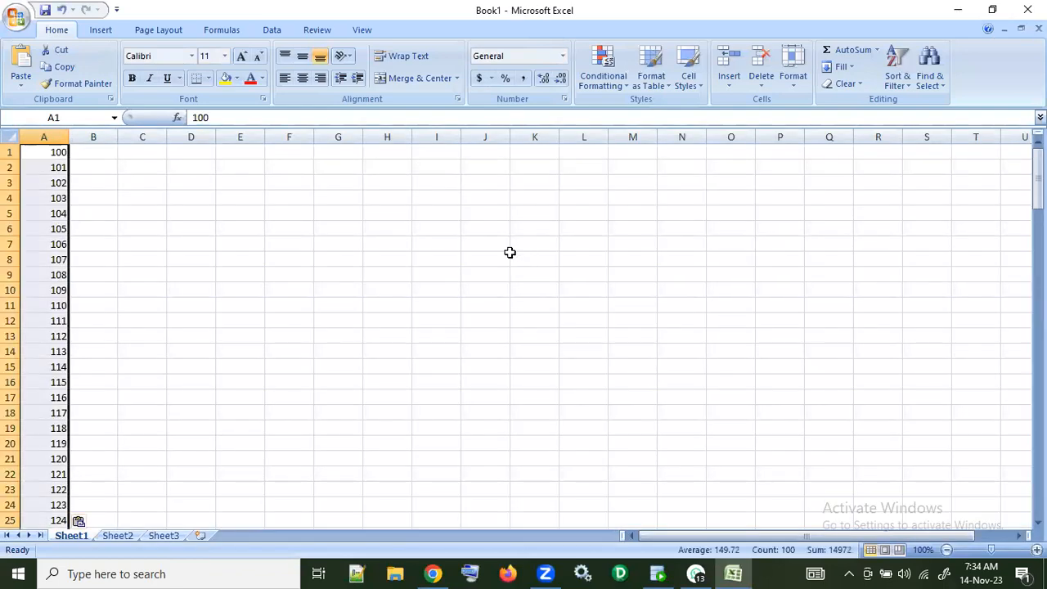
scroll(517, 253, "down", 11)
scroll(515, 255, "down", 18)
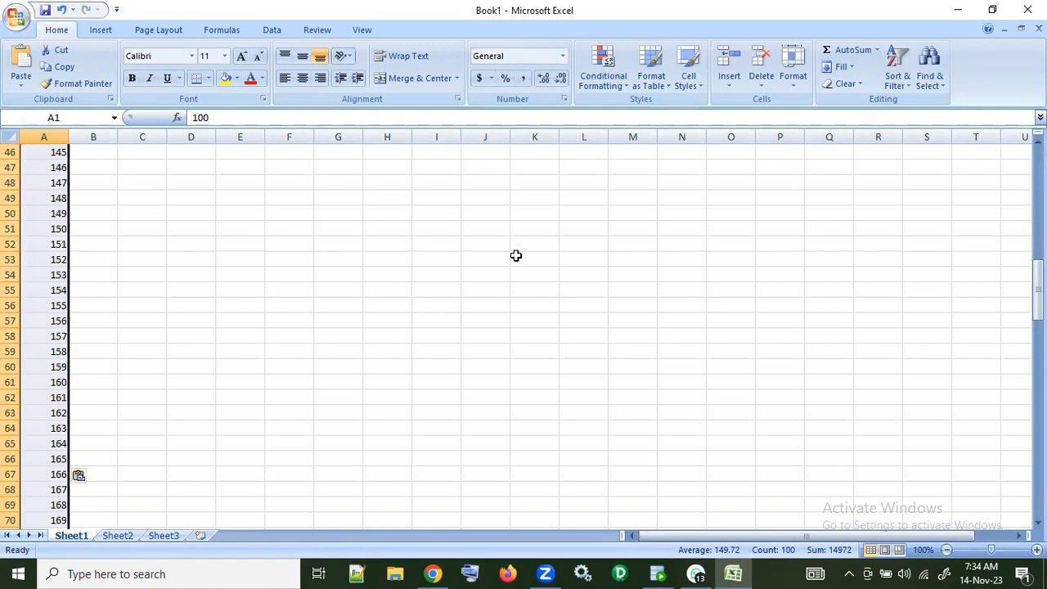
scroll(515, 255, "down", 3)
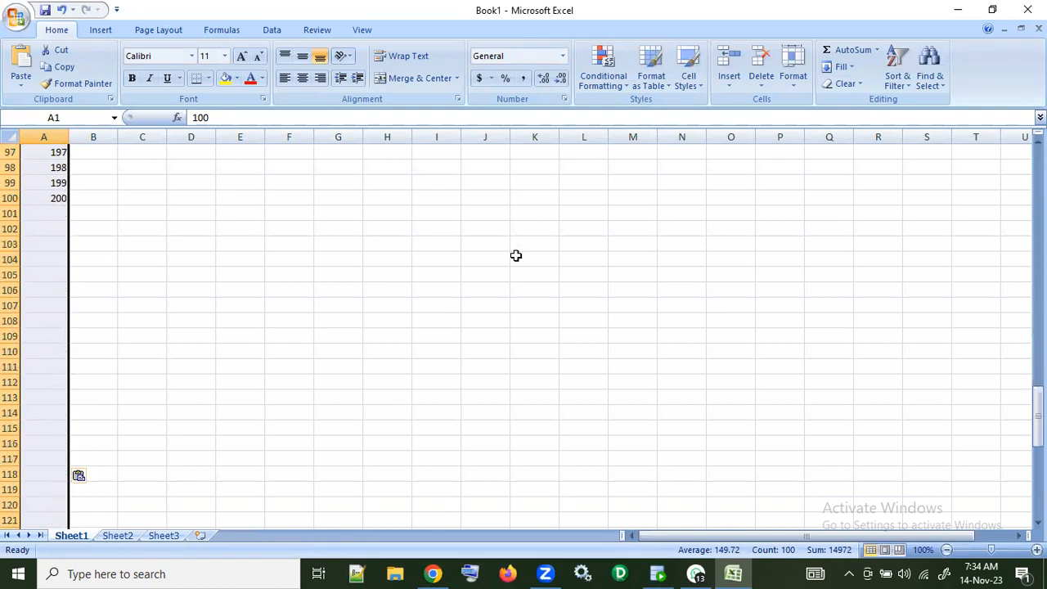
scroll(516, 255, "up", 4)
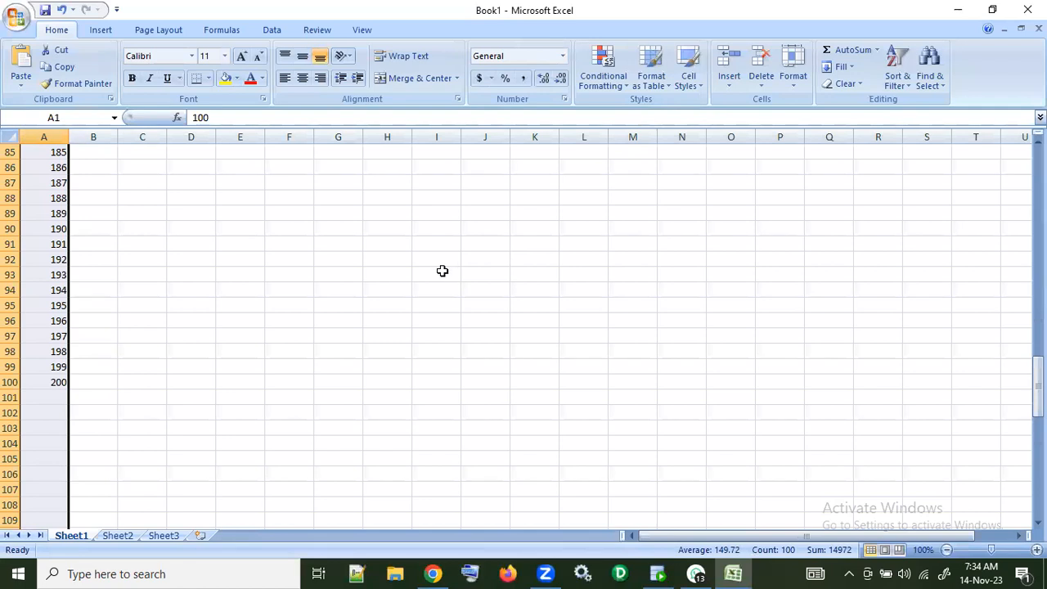
scroll(441, 271, "up", 10)
scroll(445, 272, "up", 18)
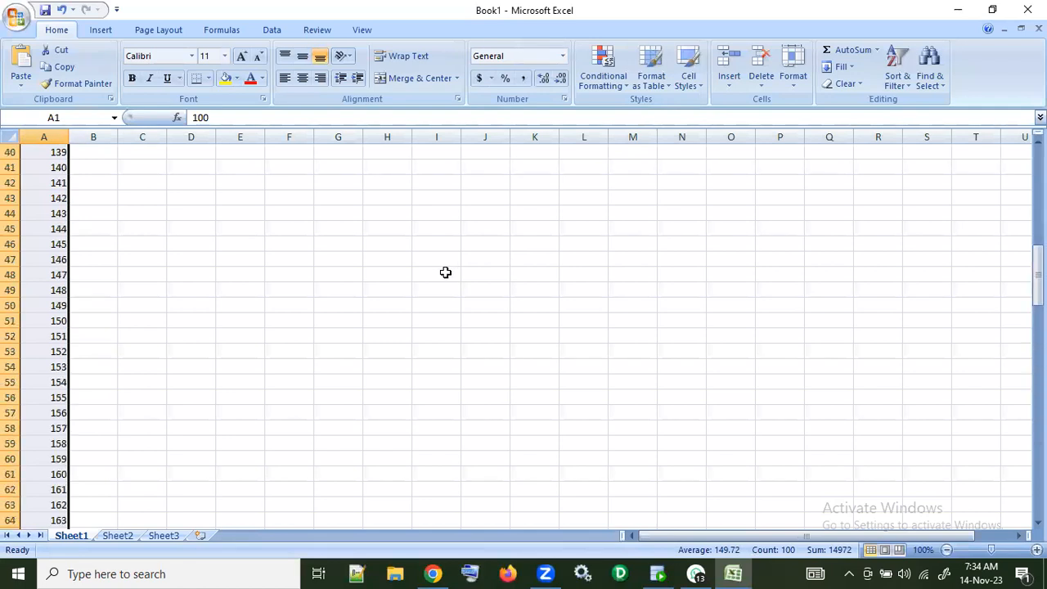
scroll(496, 276, "down", 20)
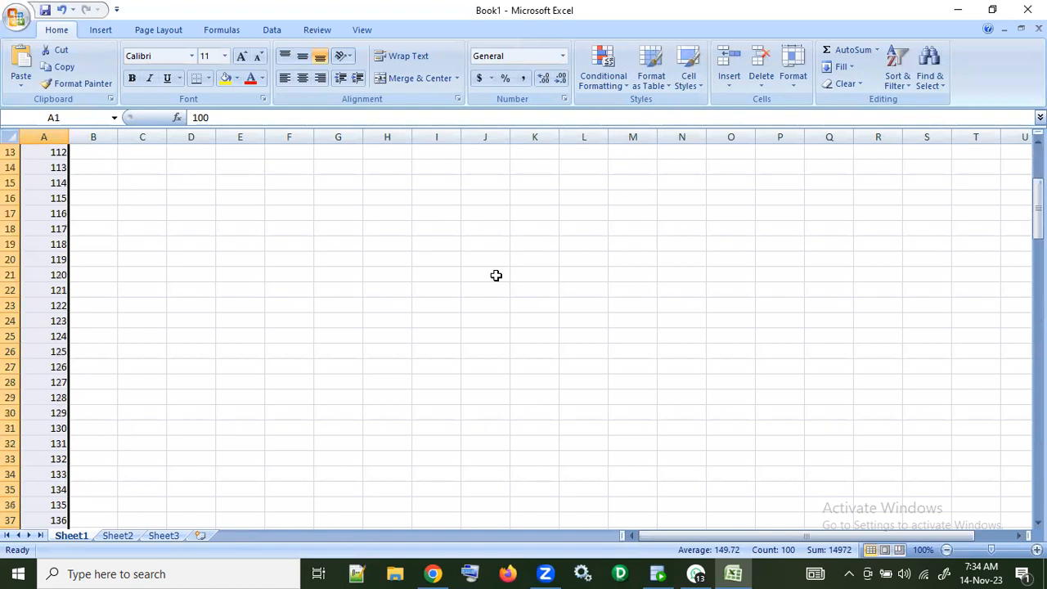
scroll(495, 276, "down", 7)
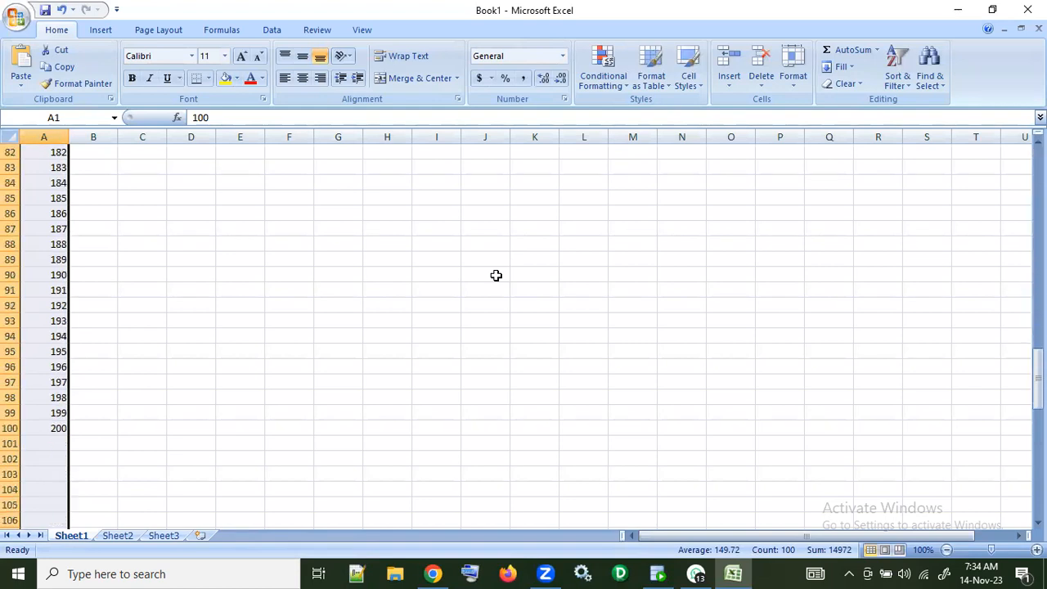
Step: Copy the missing EMPLOYEE_ID values 201 to 206 from the SQL Developer result and paste them into the Excel sheet from cell A101
key("alt+Tab")
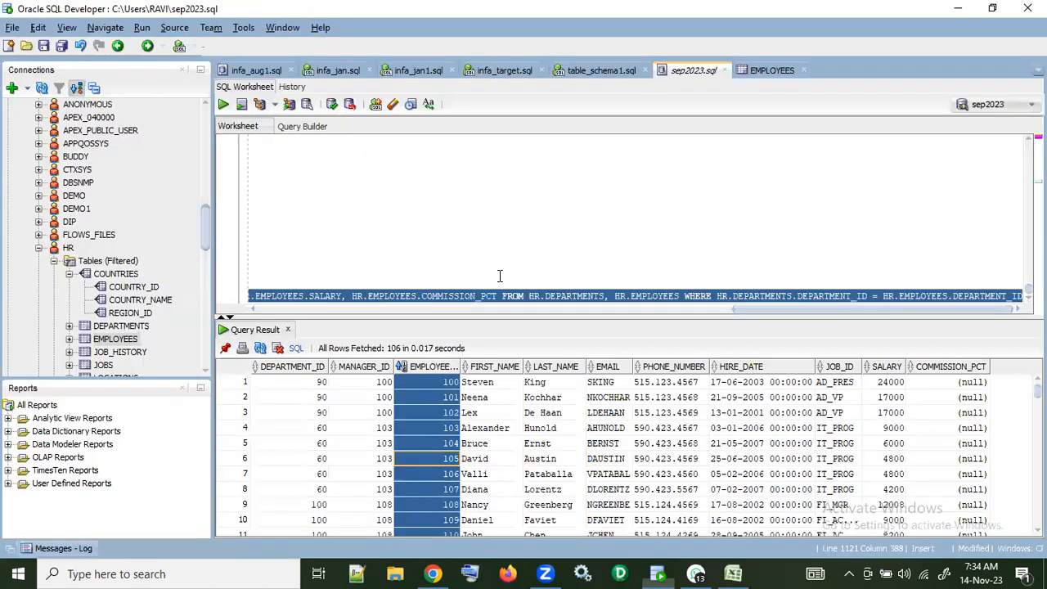
scroll(630, 455, "down", 20)
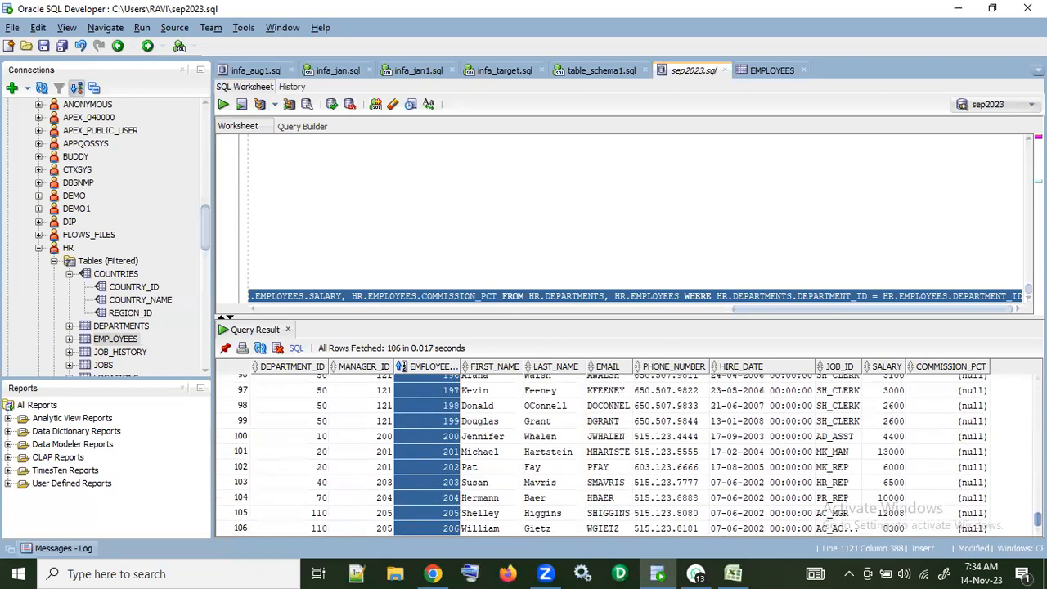
key("alt+Tab")
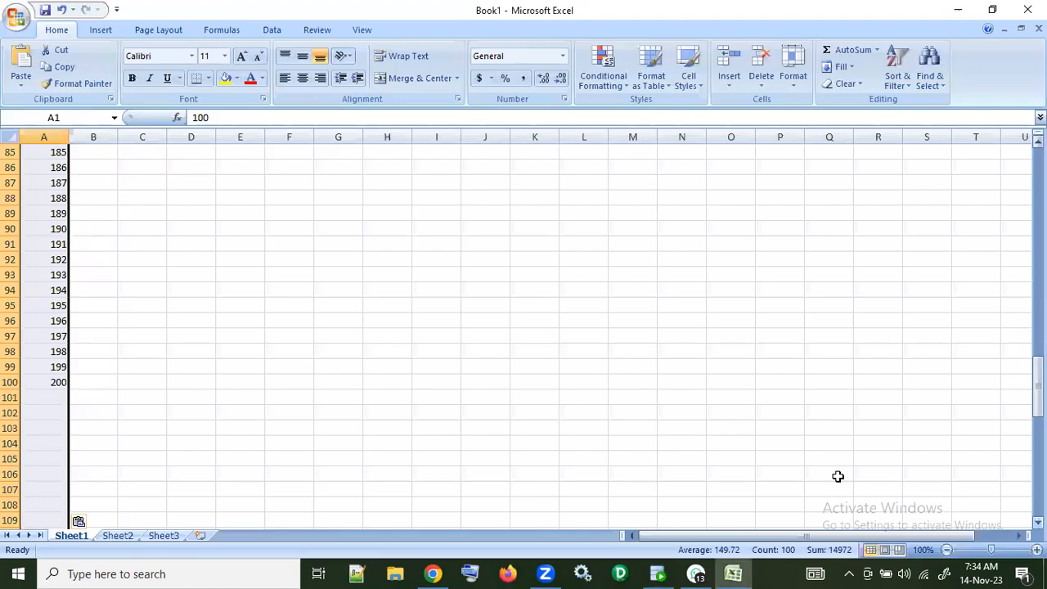
key("alt+Tab")
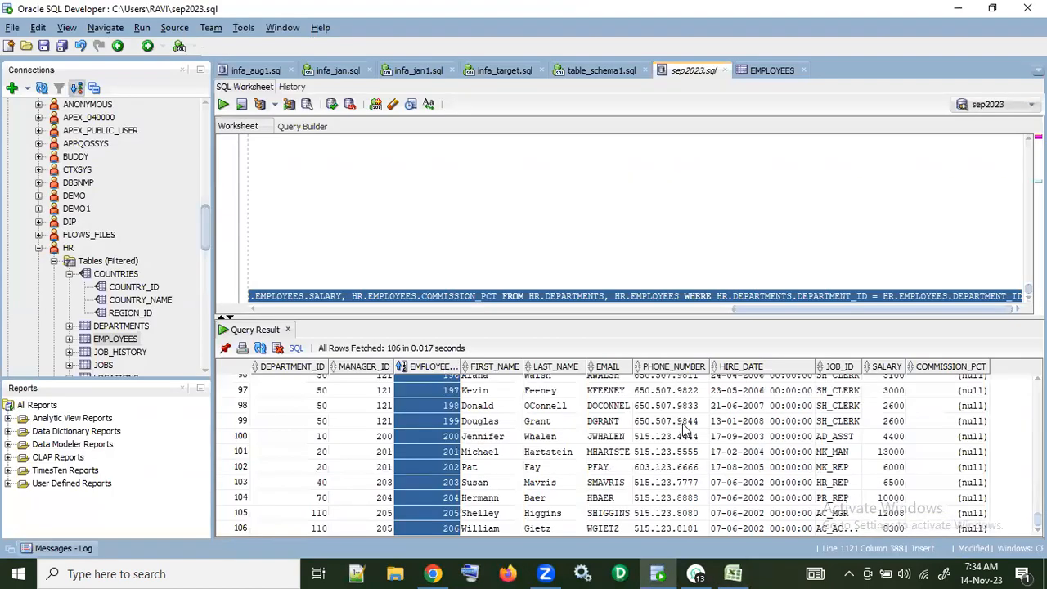
left_click(630, 455)
left_click_drag(450, 452, 443, 534)
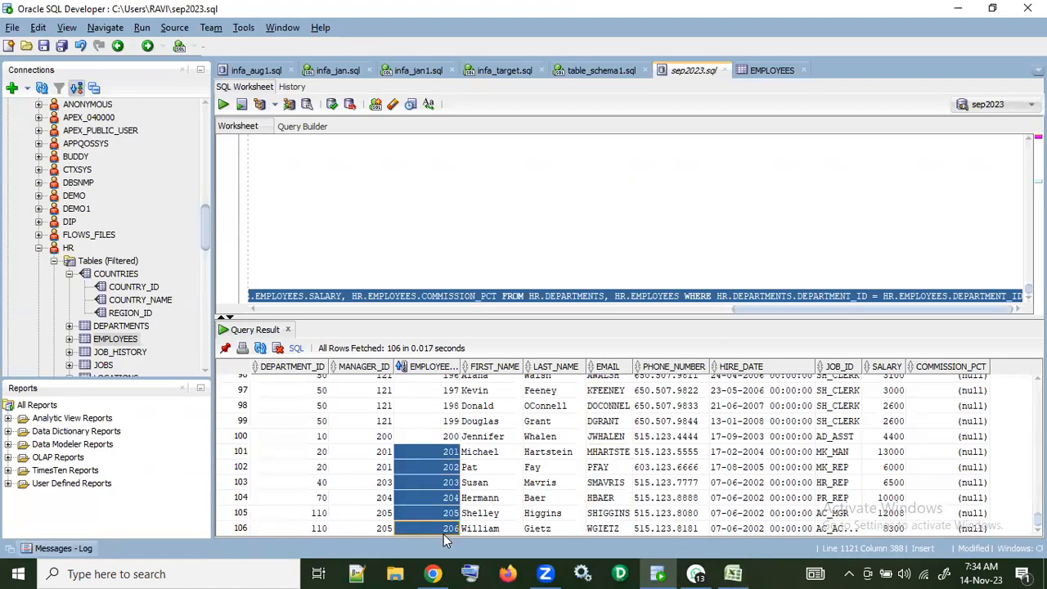
key("alt+Tab")
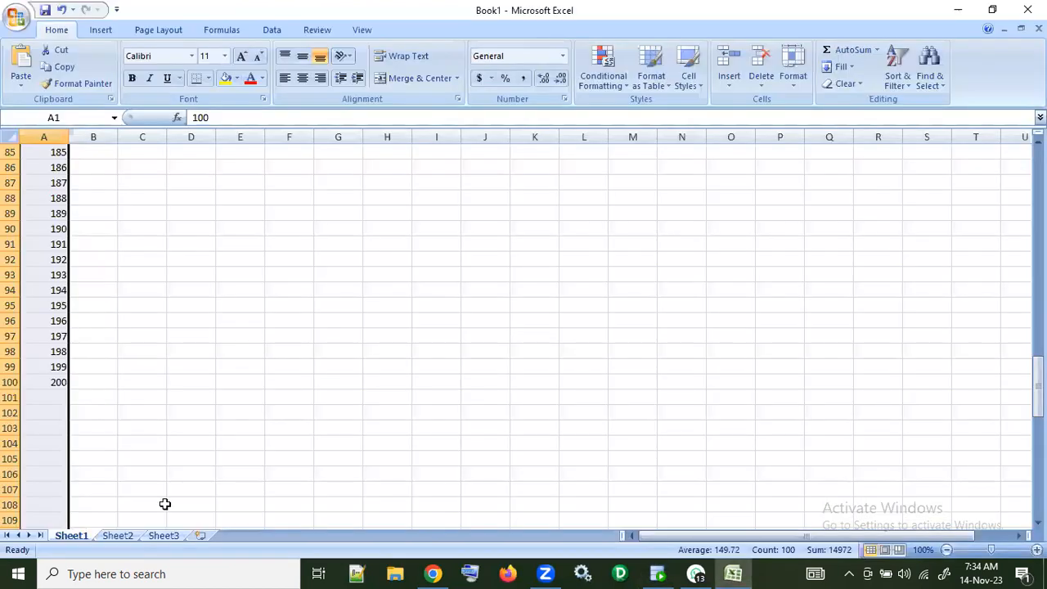
left_click(58, 398)
key("ctrl+v")
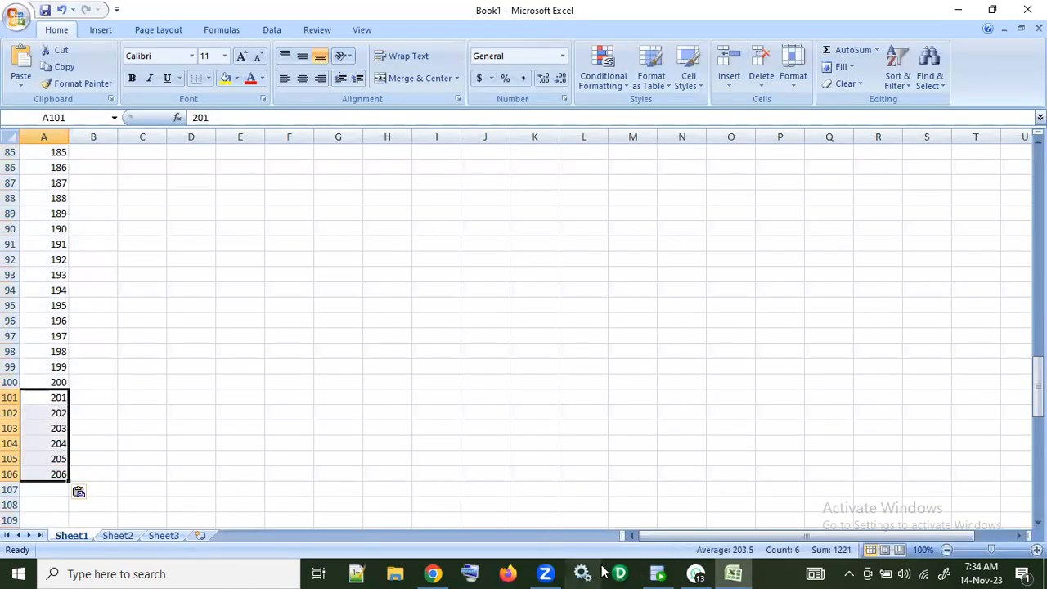
Step: Switch to SQL Developer, select the select * from EMPLOYEES statement in the sep2023.sql worksheet and run it
left_click(658, 573)
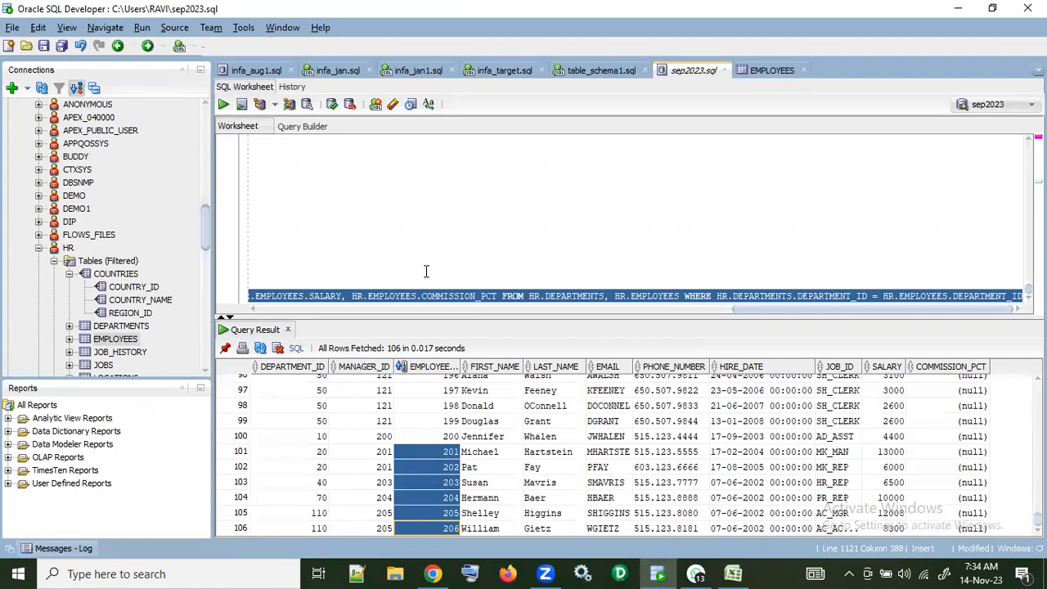
left_click_drag(730, 311, 182, 314)
left_click_drag(398, 272, 232, 274)
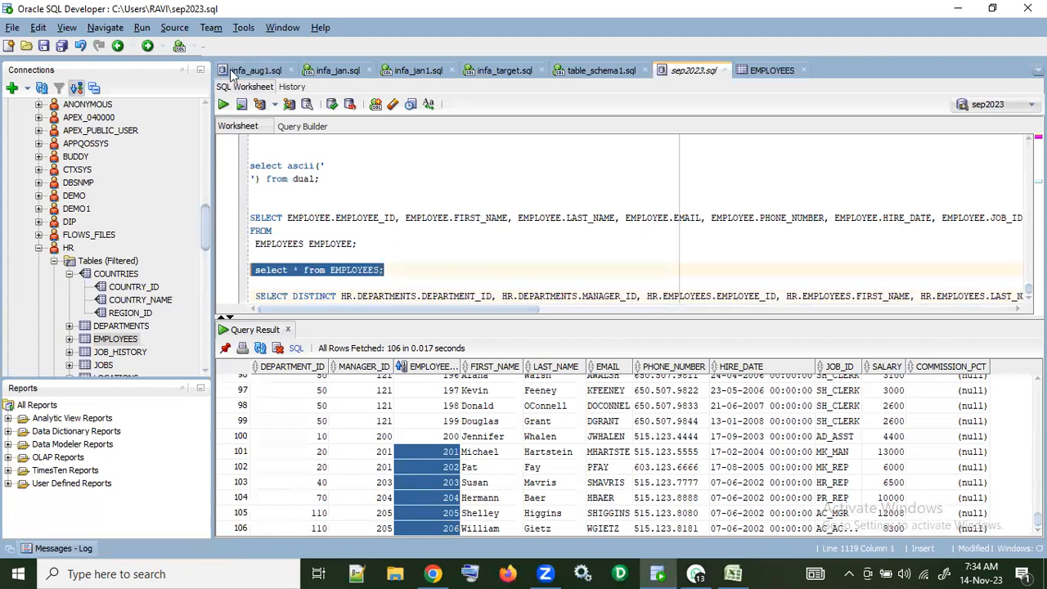
left_click(223, 104)
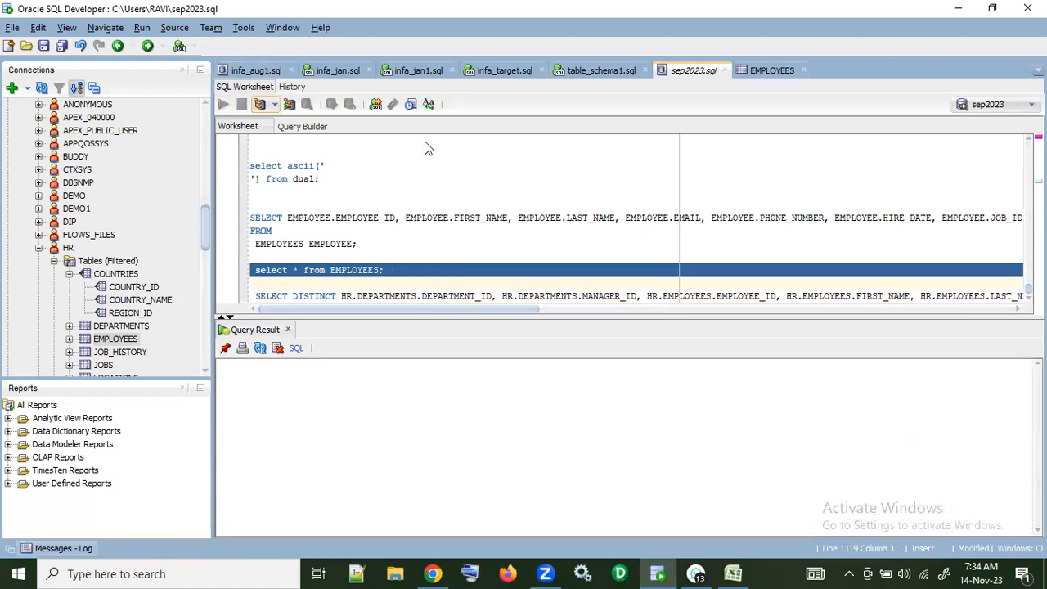
Step: Sort the EMPLOYEES query result by EMPLOYEE_ID and copy all values of the EMPLOYEE_ID column
left_click(287, 367)
left_click(287, 367)
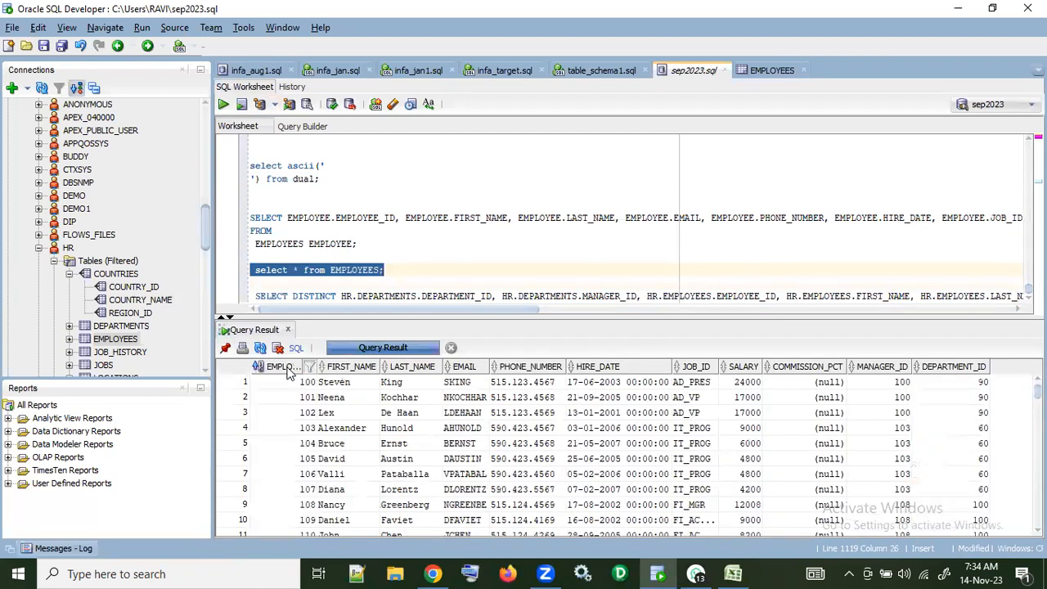
left_click_drag(288, 380, 303, 572)
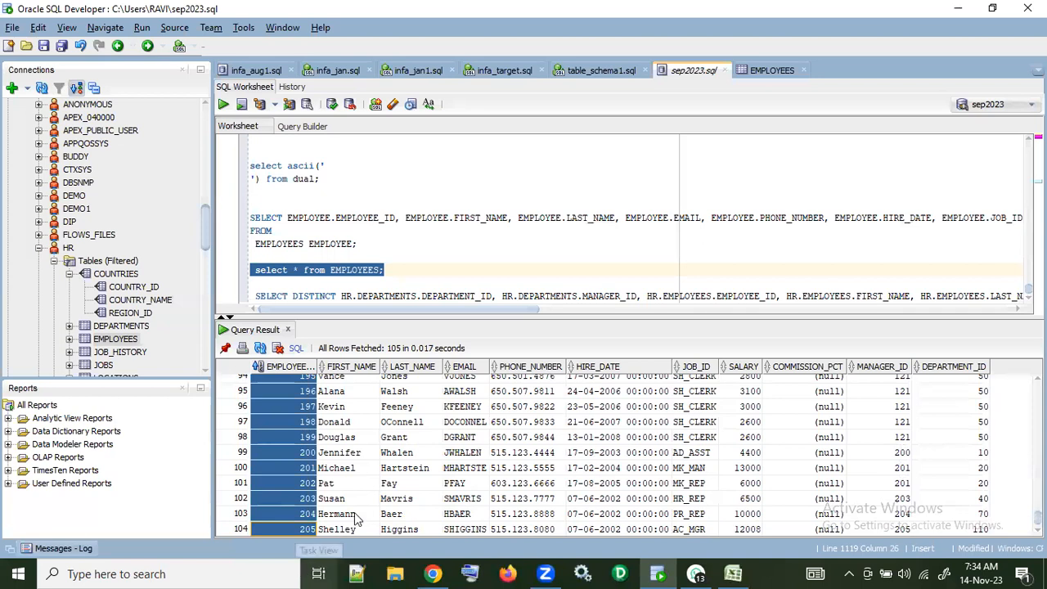
scroll(376, 484, "down", 1)
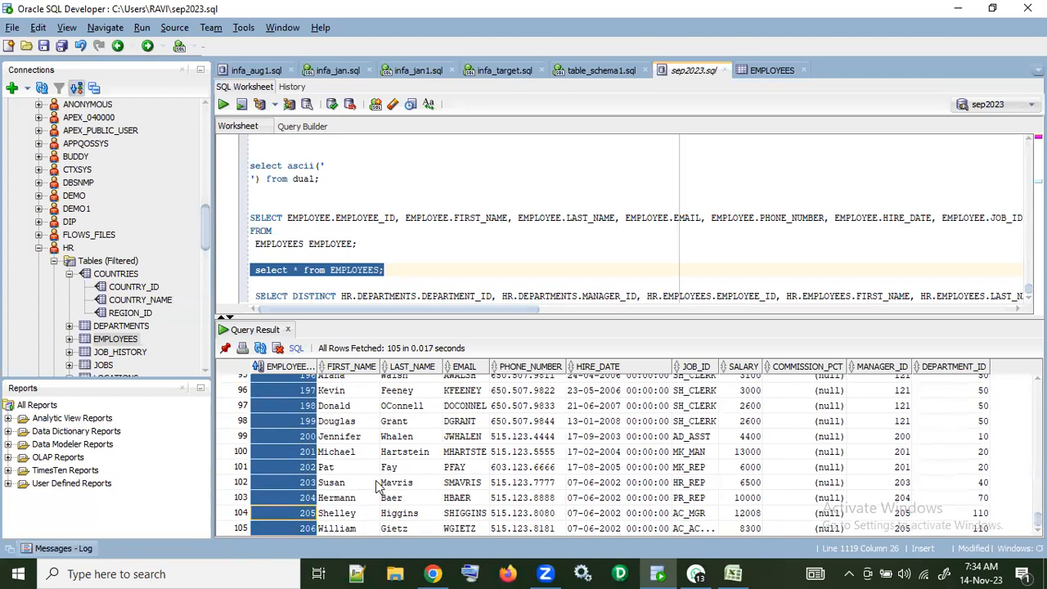
Step: Switch to Excel and paste the copied EMPLOYEE_ID values into column C of Sheet1 from cell C1
key("alt+Tab")
scroll(156, 274, "up", 12)
scroll(156, 275, "up", 15)
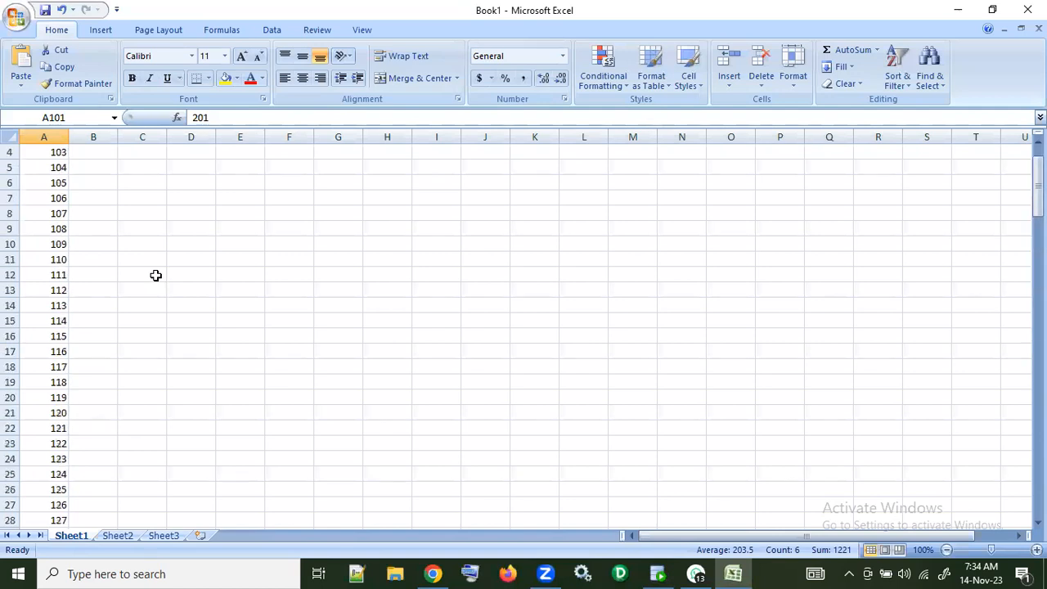
left_click(135, 157)
key("ctrl+v")
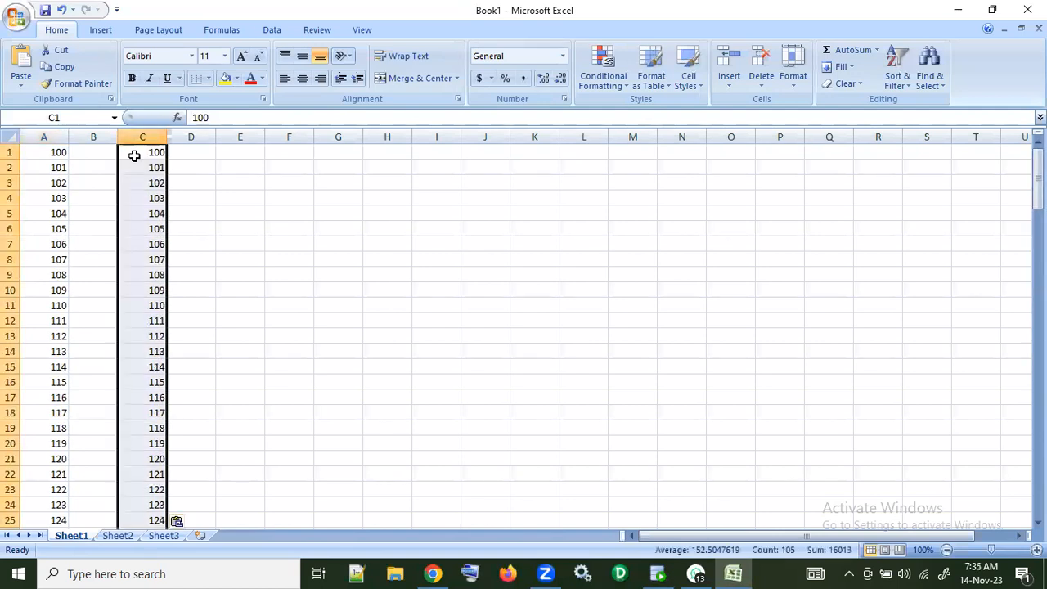
Step: Compare the EMPLOYEE_ID values in columns A and C and mark the first differing row, A80:C80
scroll(235, 217, "down", 19)
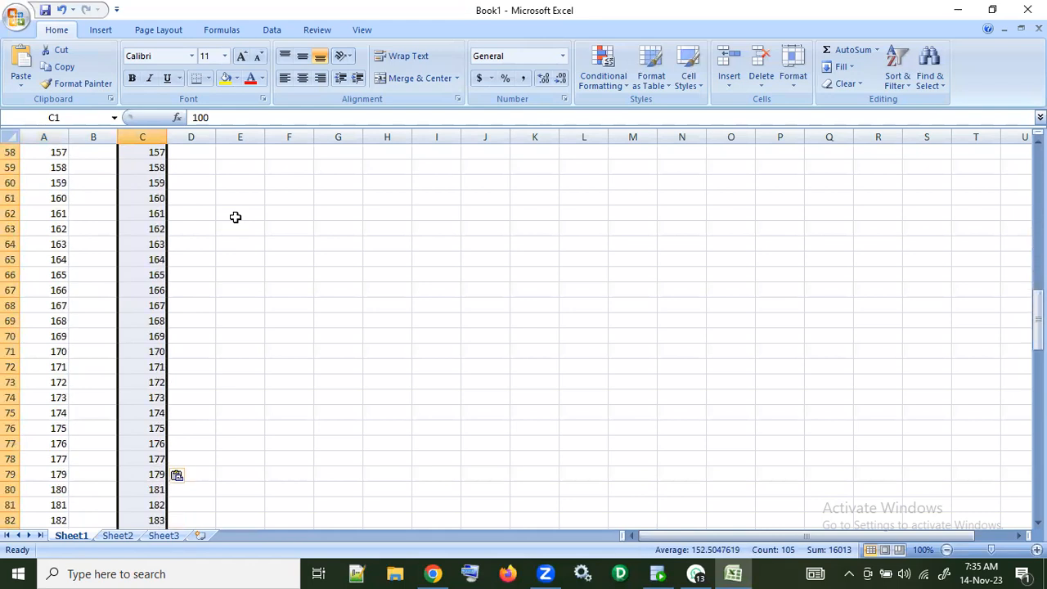
scroll(235, 217, "down", 10)
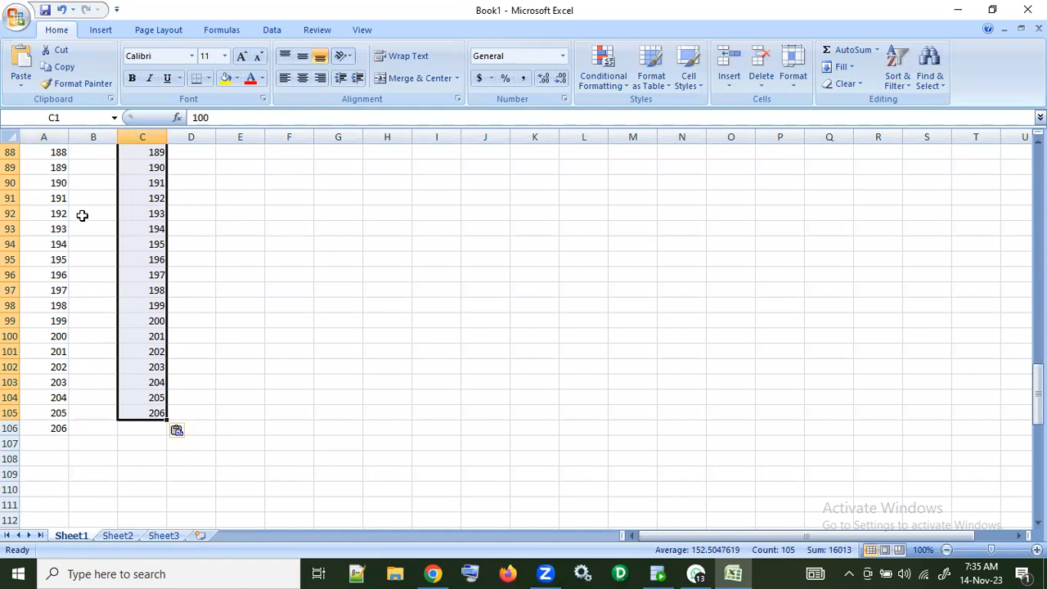
scroll(78, 196, "up", 3)
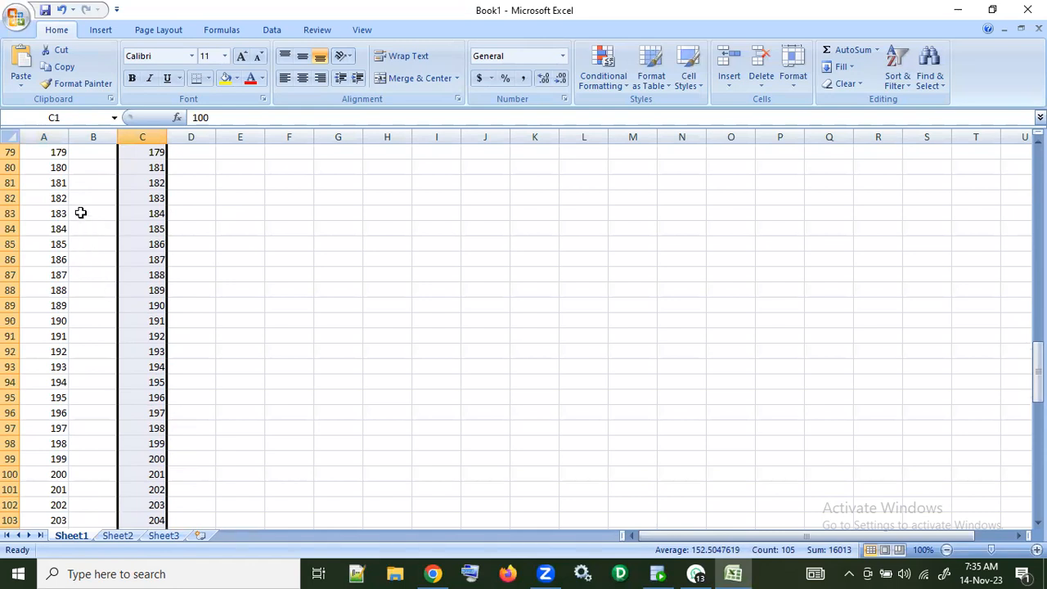
scroll(79, 181, "up", 1)
scroll(78, 182, "up", 1)
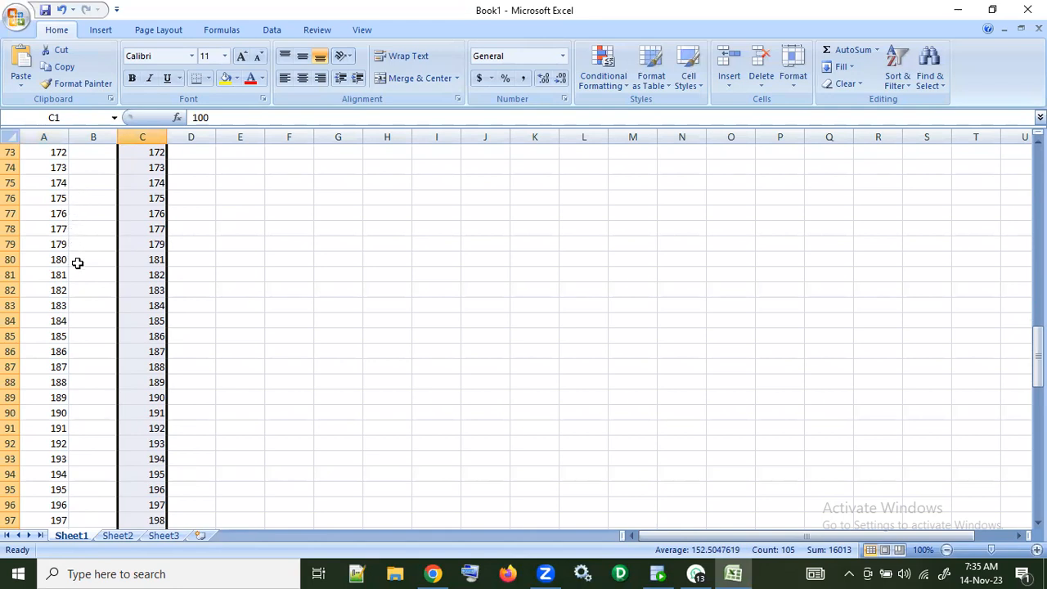
left_click_drag(54, 262, 154, 262)
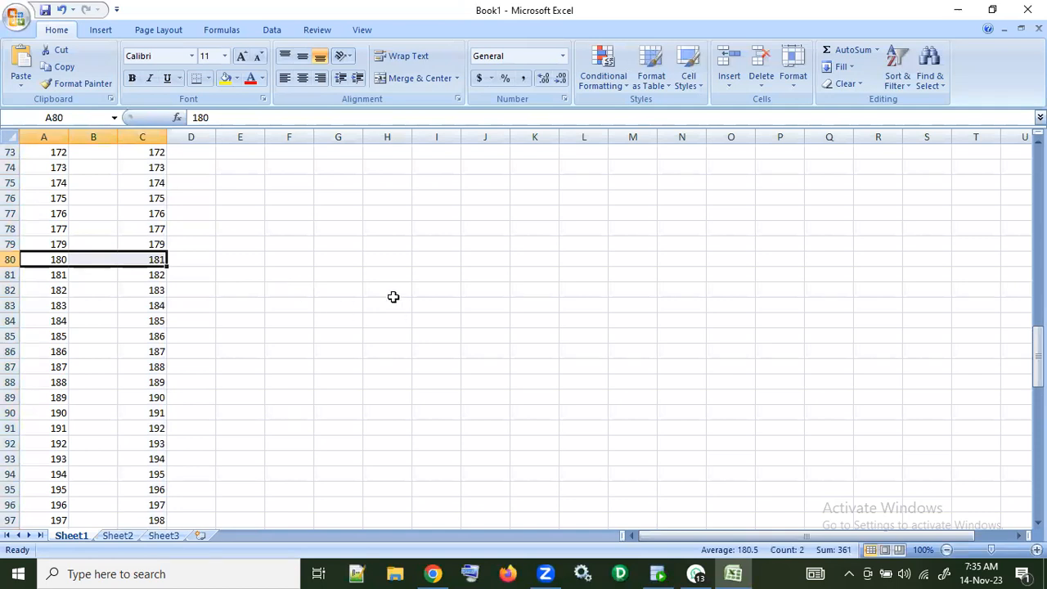
Step: Switch to SQL Developer, run the SELECT DISTINCT join of HR.DEPARTMENTS and HR.EMPLOYEES, and sort its result by EMPLOYEE_ID
mouse_move(666, 567)
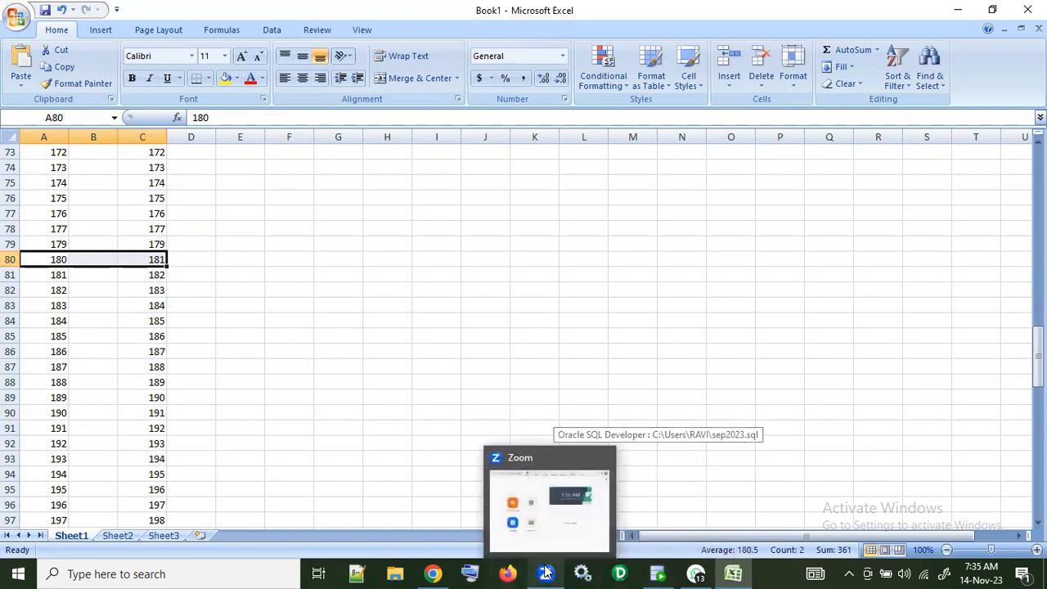
left_click(433, 574)
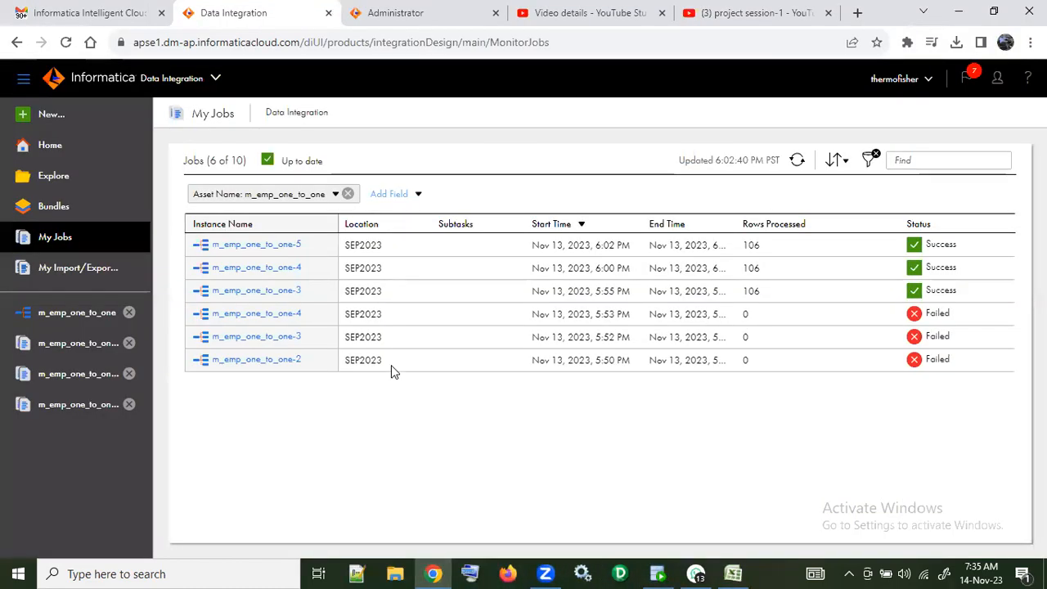
left_click(659, 572)
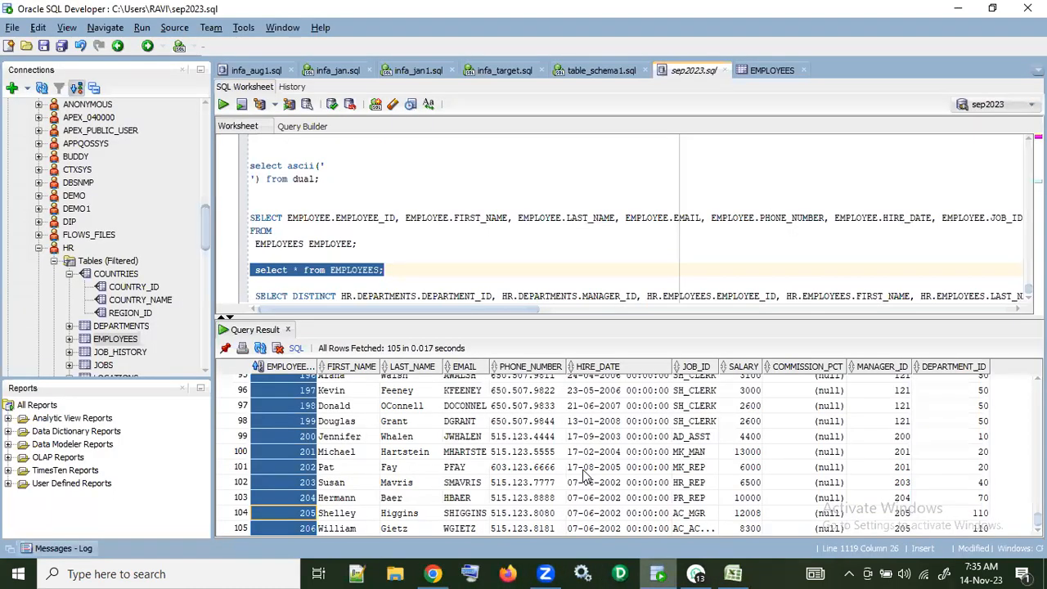
left_click(379, 295)
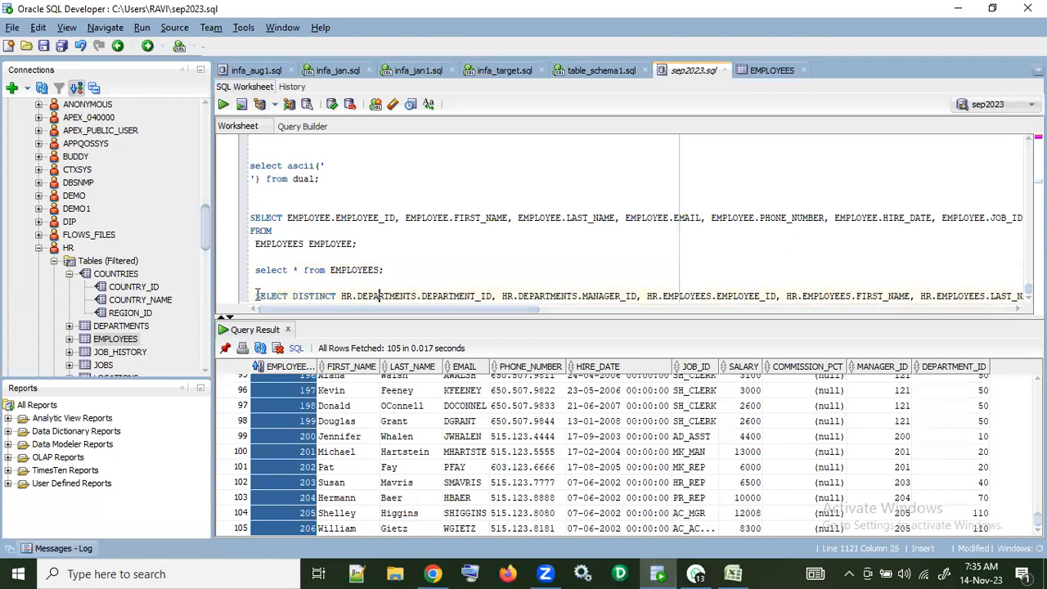
left_click_drag(257, 295, 271, 326)
left_click(224, 104)
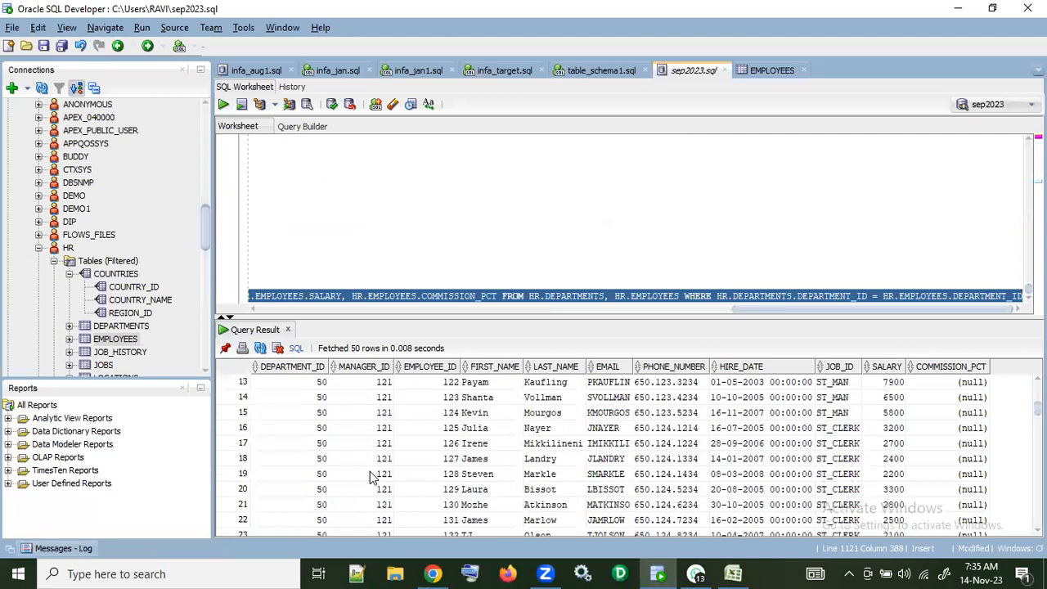
double_click(427, 367)
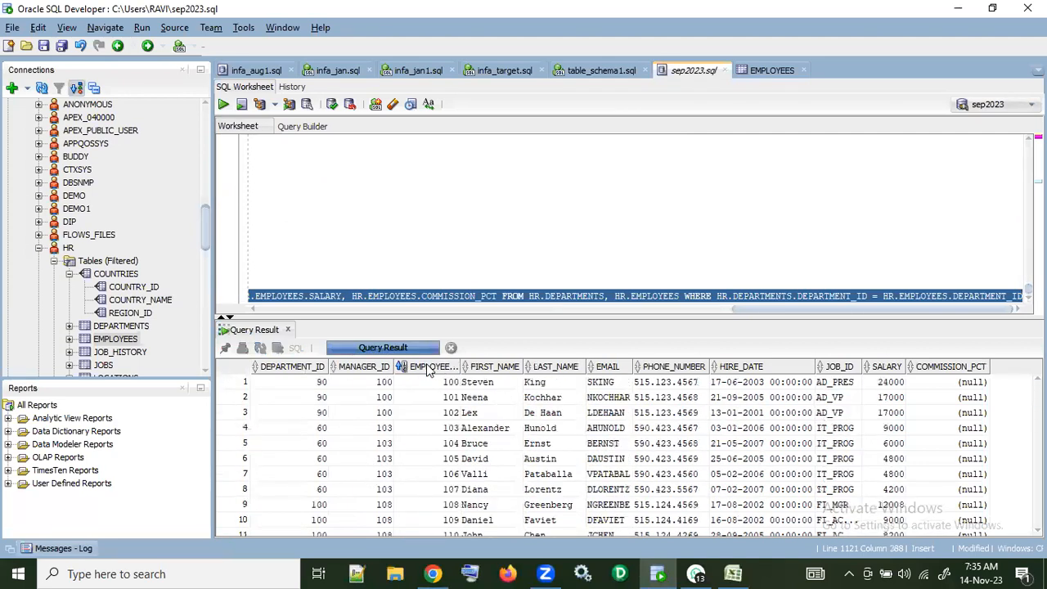
Step: Find the row with EMPLOYEE_ID 180 in the sorted join result and select it
scroll(450, 499, "down", 13)
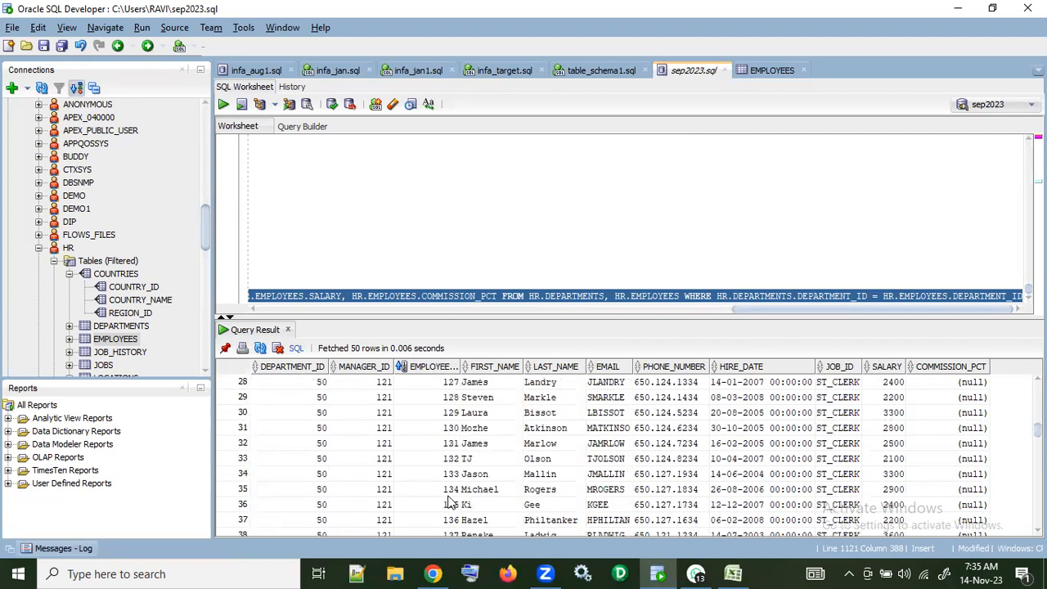
scroll(450, 504, "down", 13)
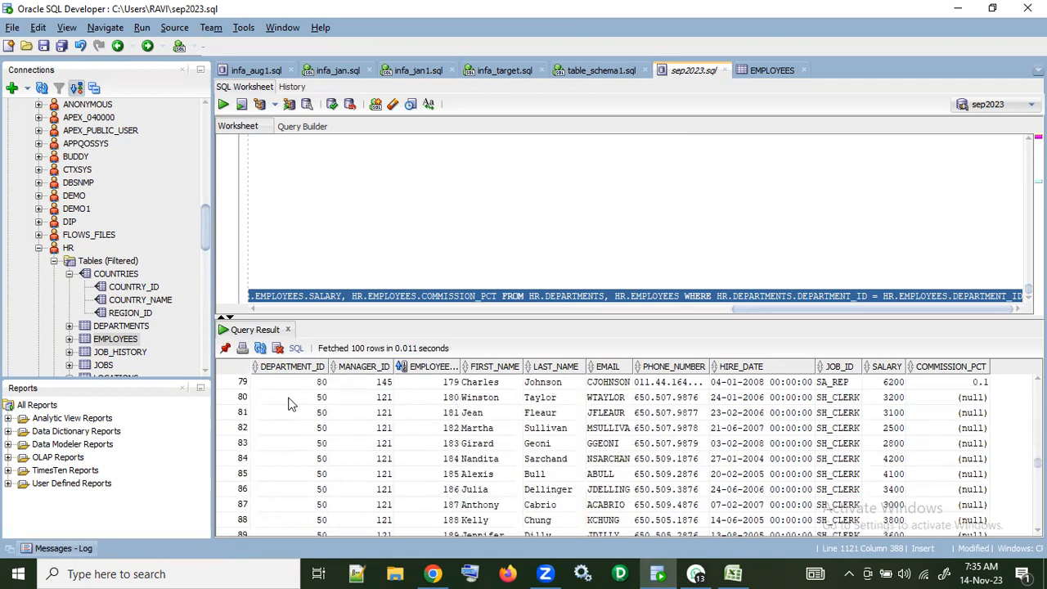
left_click(242, 400)
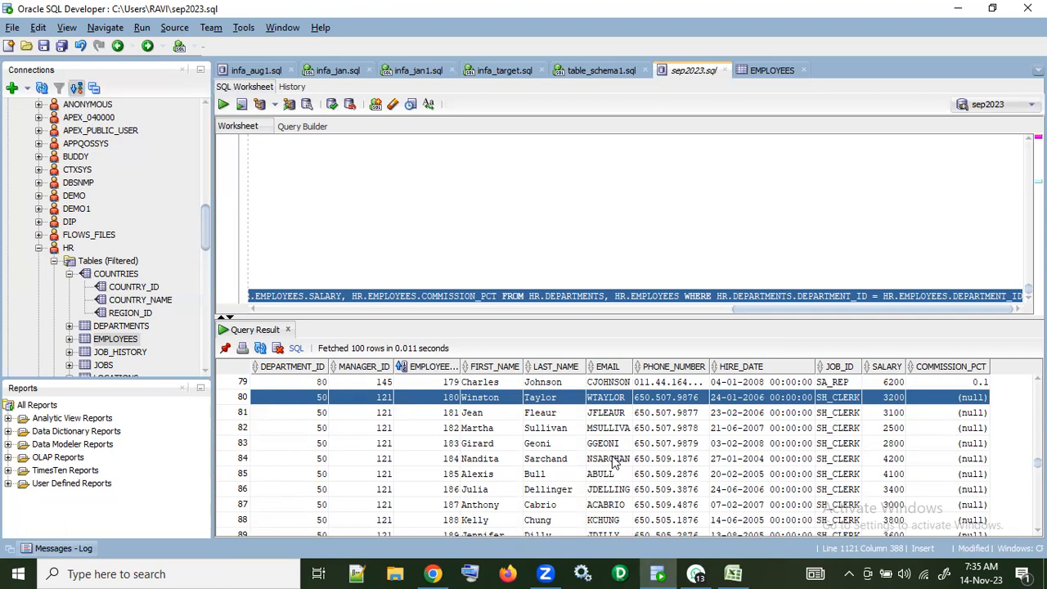
scroll(615, 463, "up", 1)
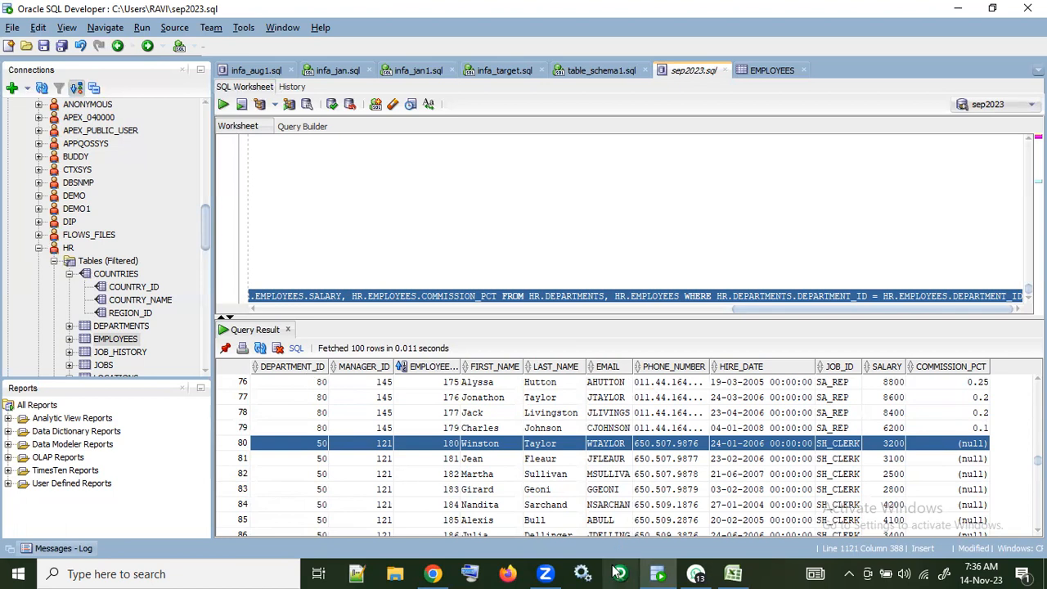
Step: Switch to Informatica Data Integration in Chrome, open the m_emp_one_to_one mapping and display the data preview area for the Employee source
left_click(432, 574)
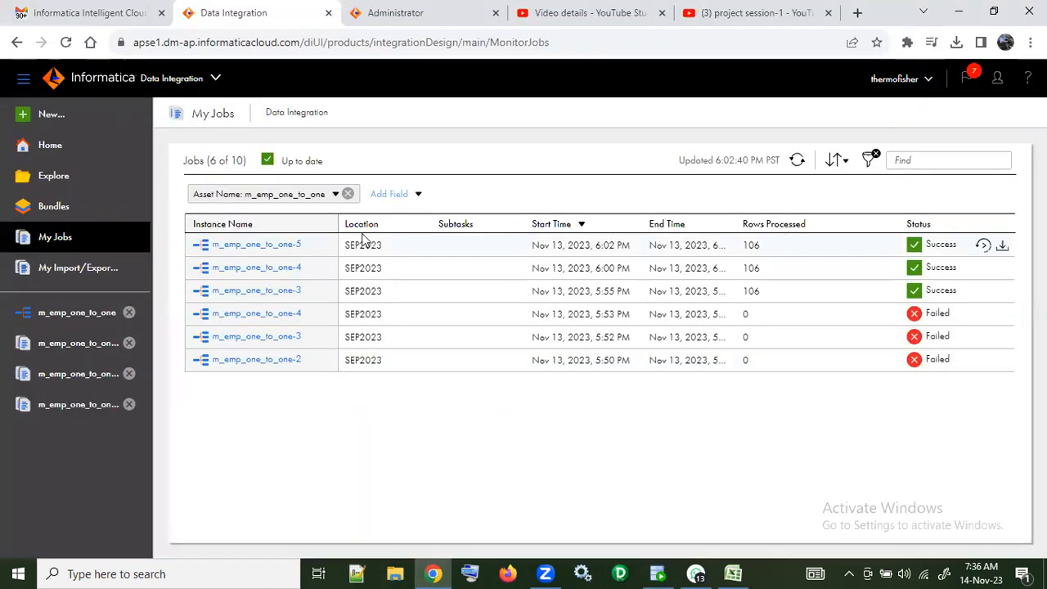
left_click(82, 313)
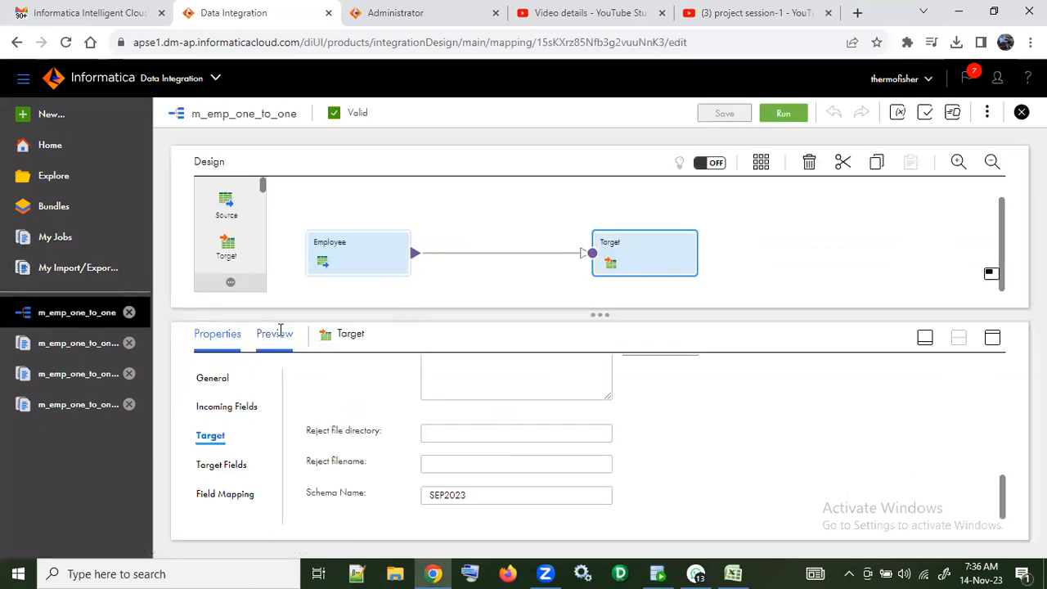
left_click(275, 333)
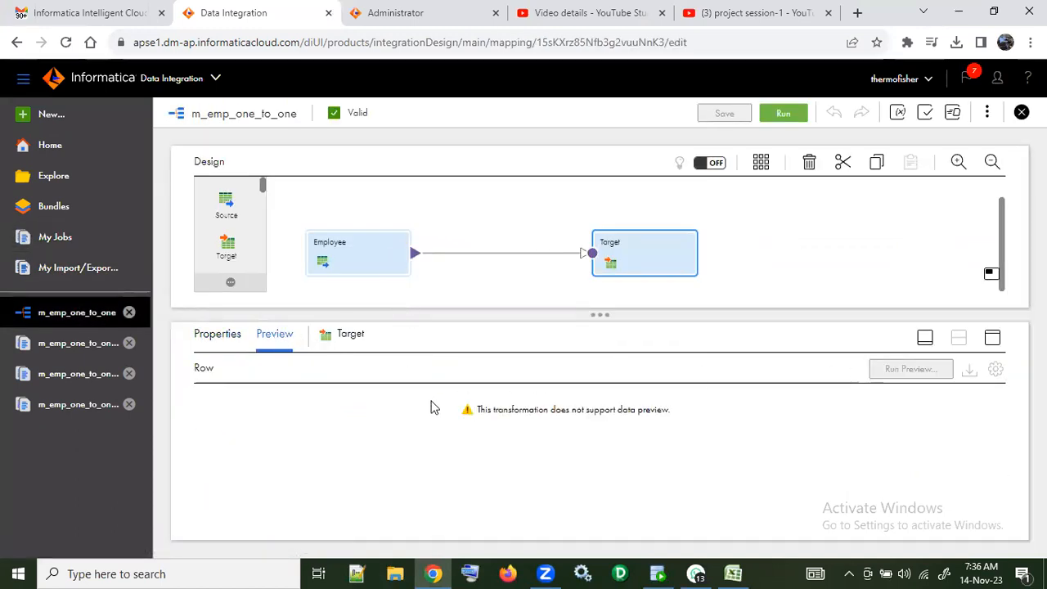
left_click(367, 268)
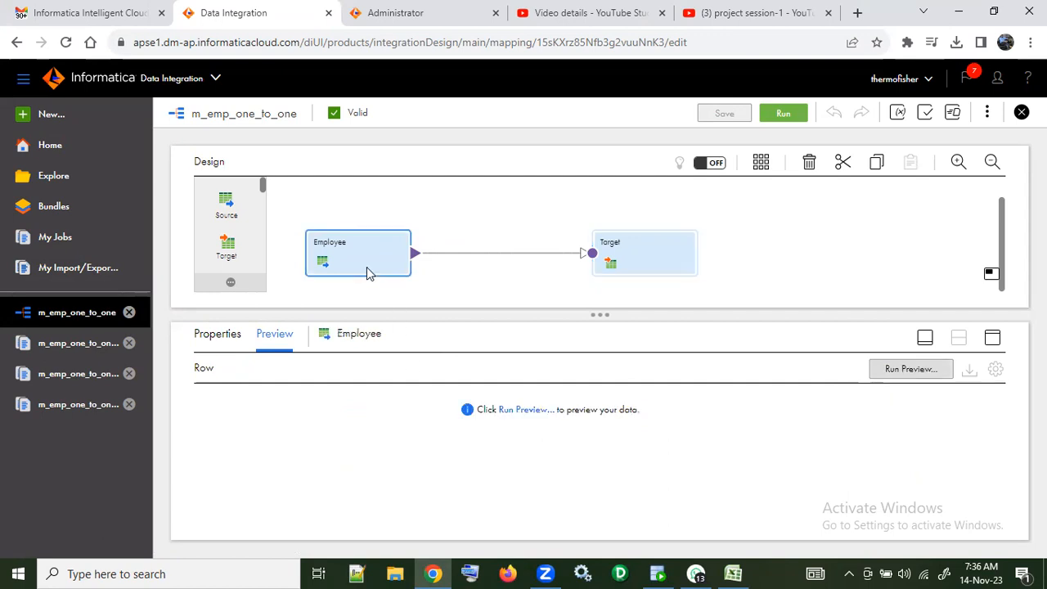
Step: Raise the number of rows to preview above 100 and run the data preview for the Employee source
left_click(536, 409)
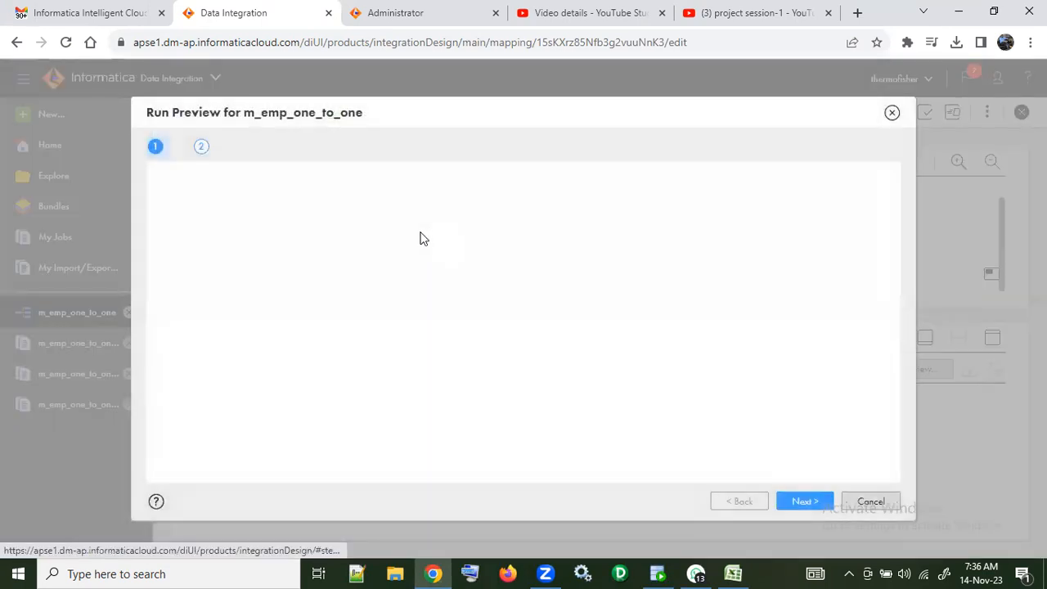
left_click(310, 186)
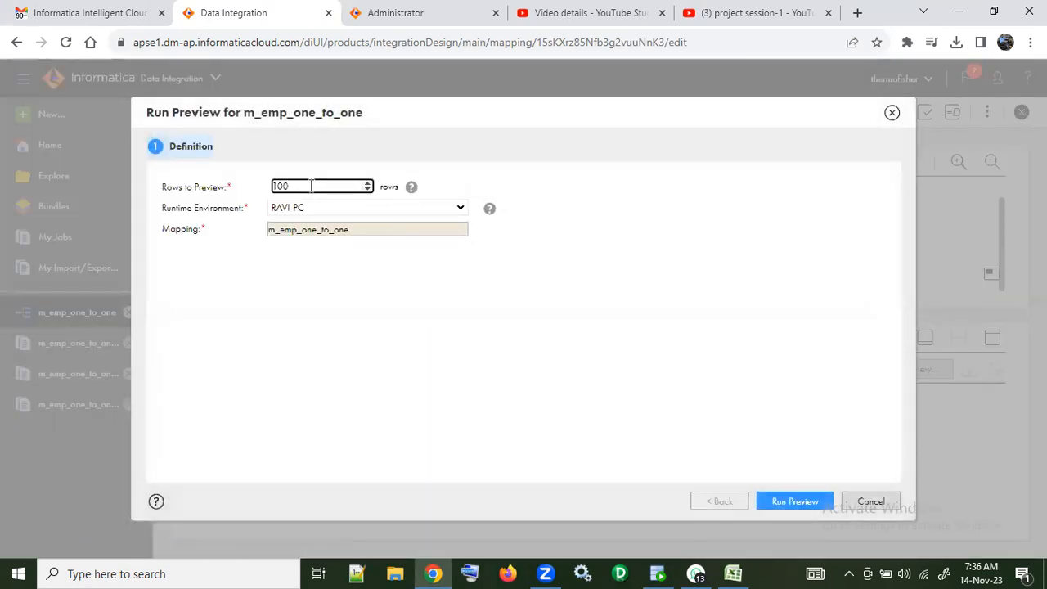
key("BackSpace")
key("BackSpace")
left_click(789, 501)
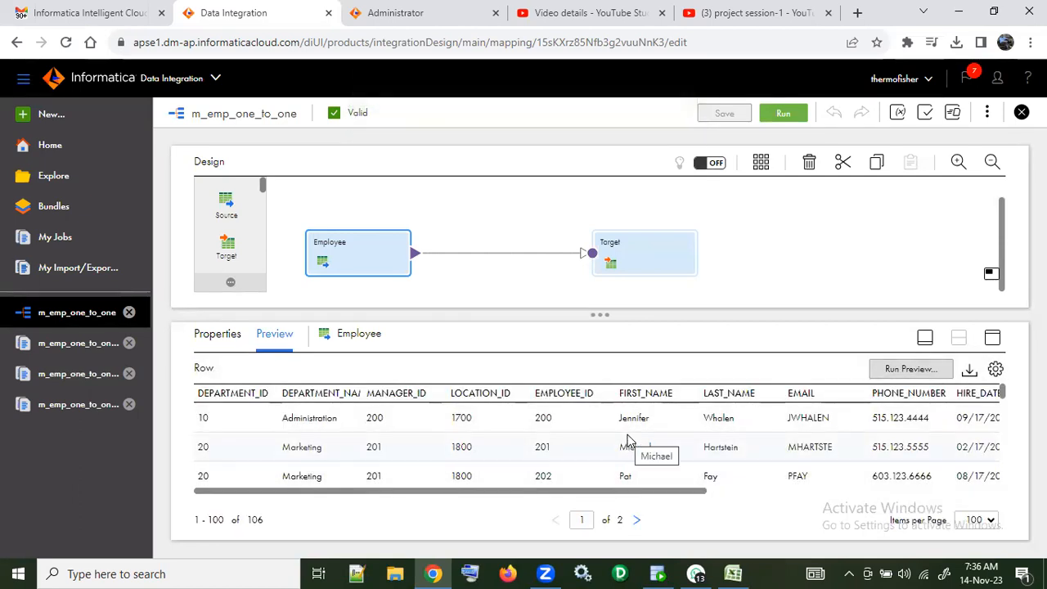
Step: Find the row with EMPLOYEE_ID 180 in the Employee preview and select it
scroll(628, 440, "down", 6)
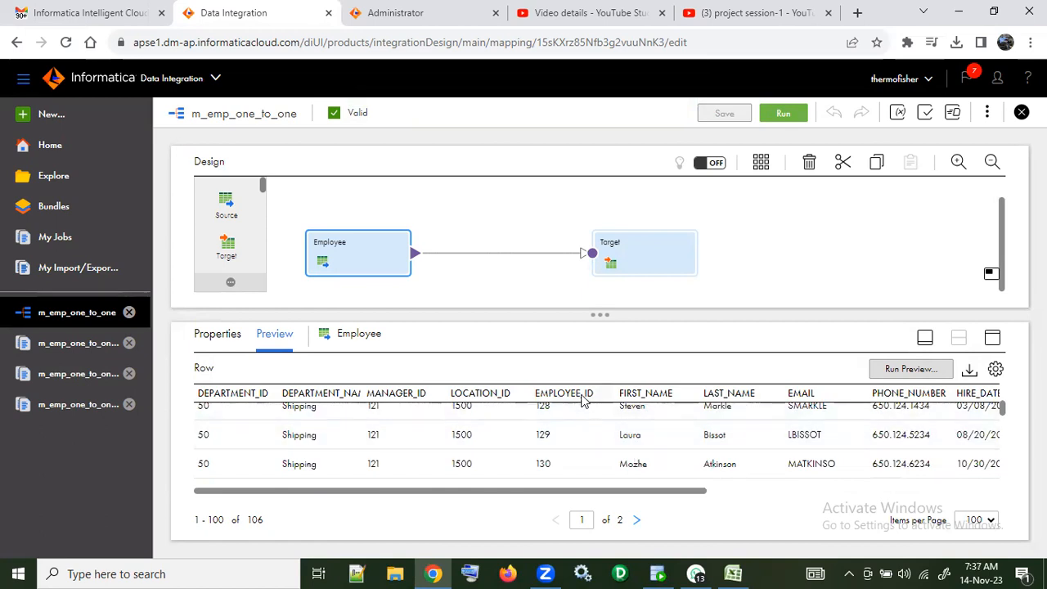
scroll(585, 440, "down", 10)
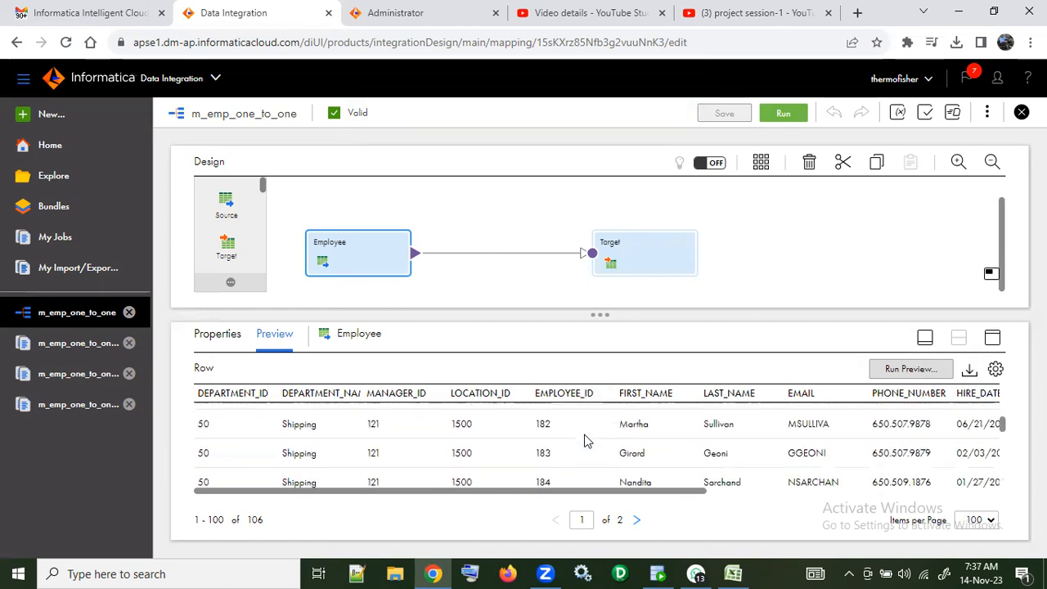
scroll(585, 440, "up", 1)
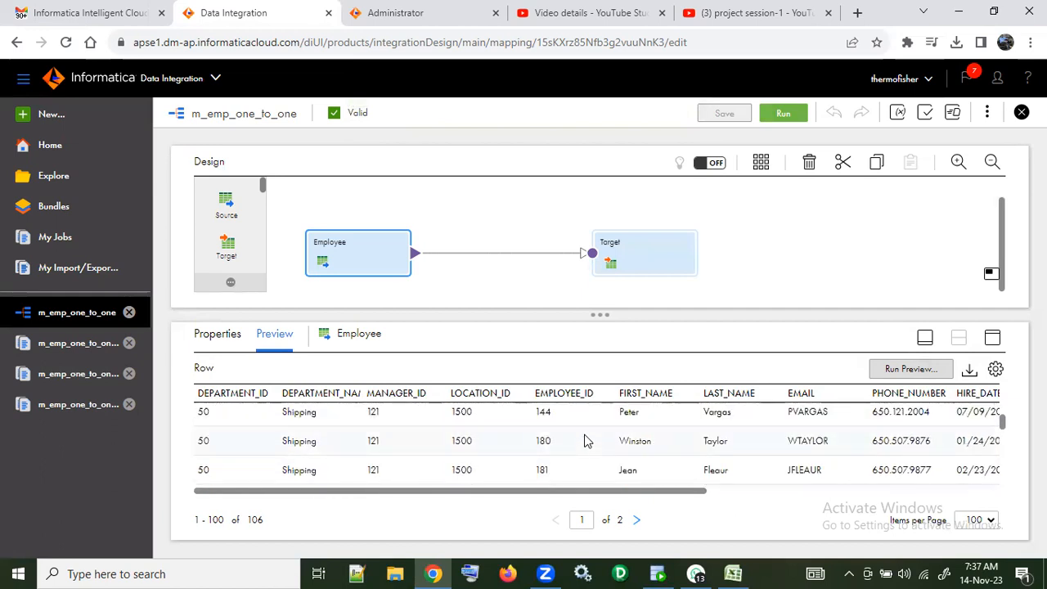
left_click(586, 442)
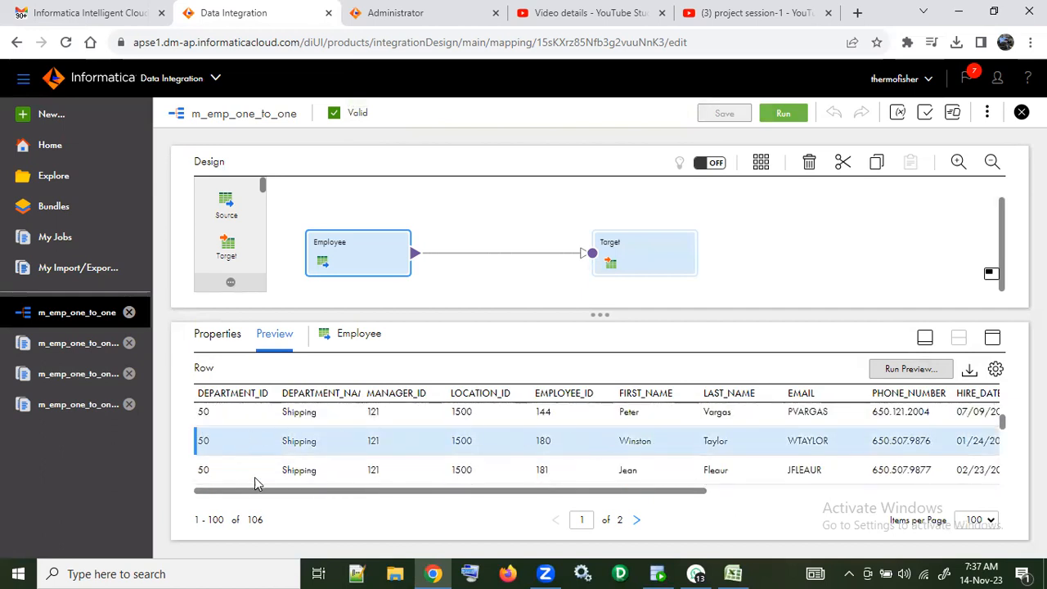
Step: Examine all columns of the selected EMPLOYEE_ID 180 preview row, from DEPARTMENT_ID through MANAGER_ID1 and DEPARTMENT_ID1
left_click_drag(330, 492, 714, 508)
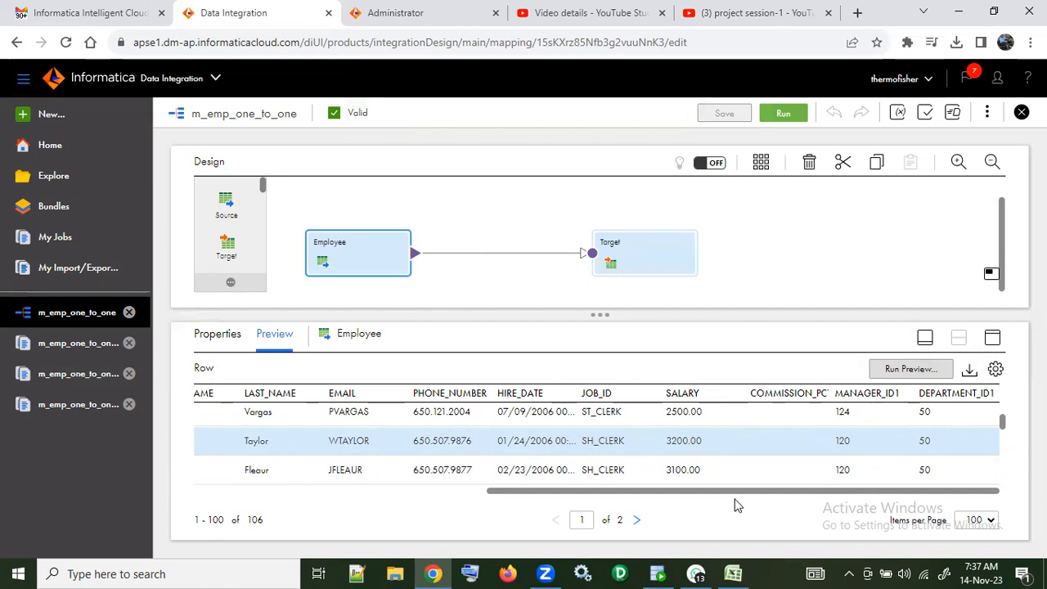
left_click_drag(735, 504, 338, 491)
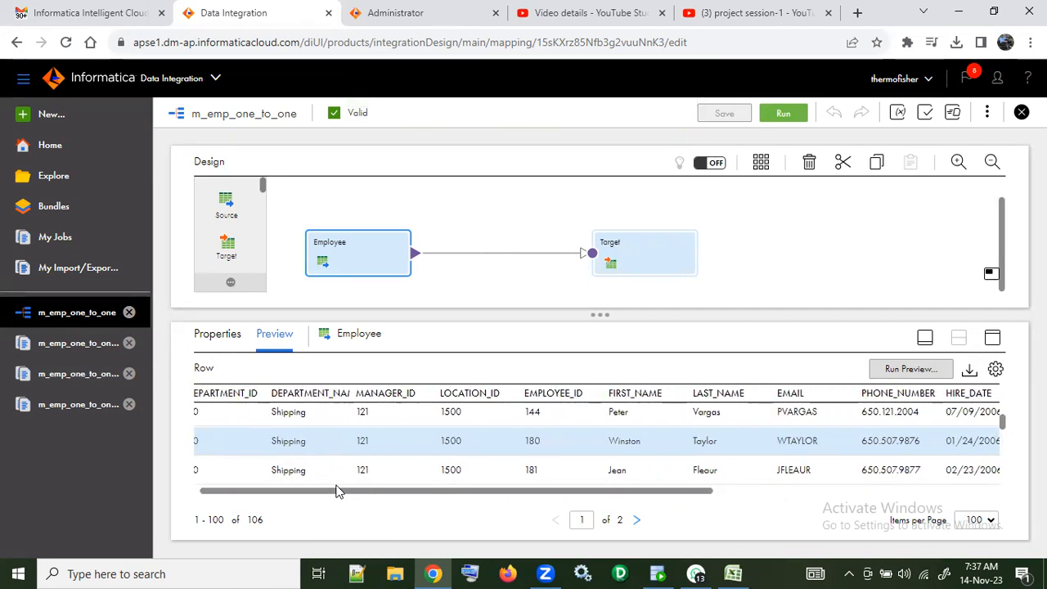
left_click_drag(338, 491, 402, 490)
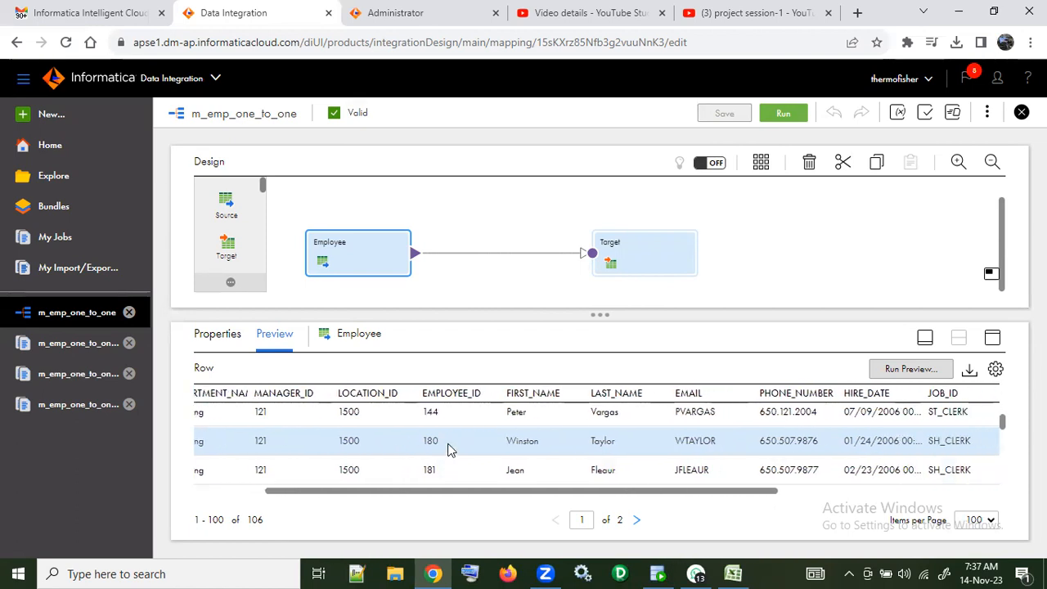
left_click_drag(481, 494, 211, 481)
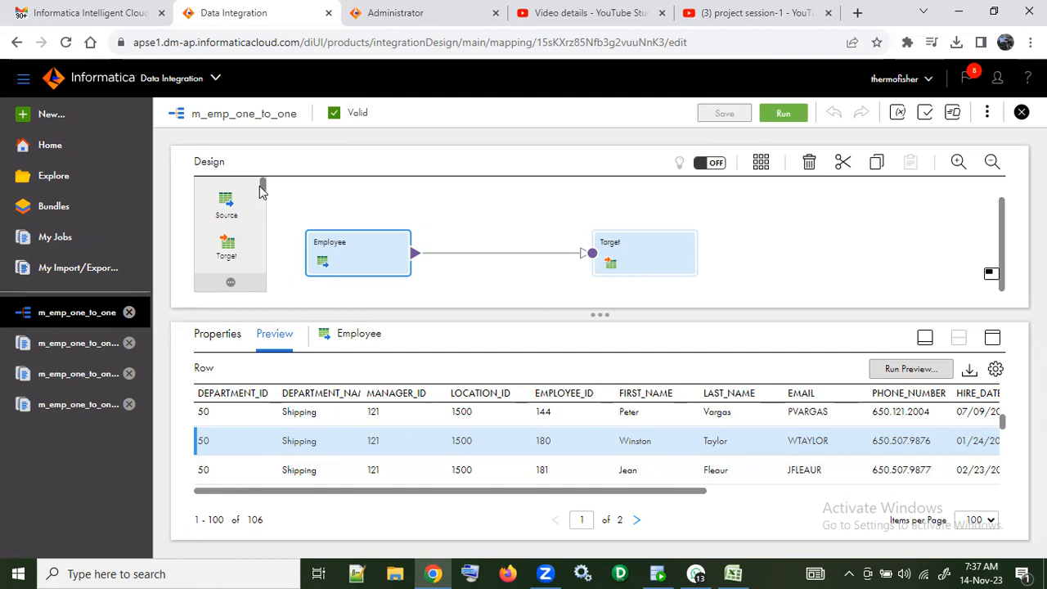
Step: Insert an Expression transformation between the Employee source and the Target, and review its incoming fields
left_click_drag(264, 190, 493, 260)
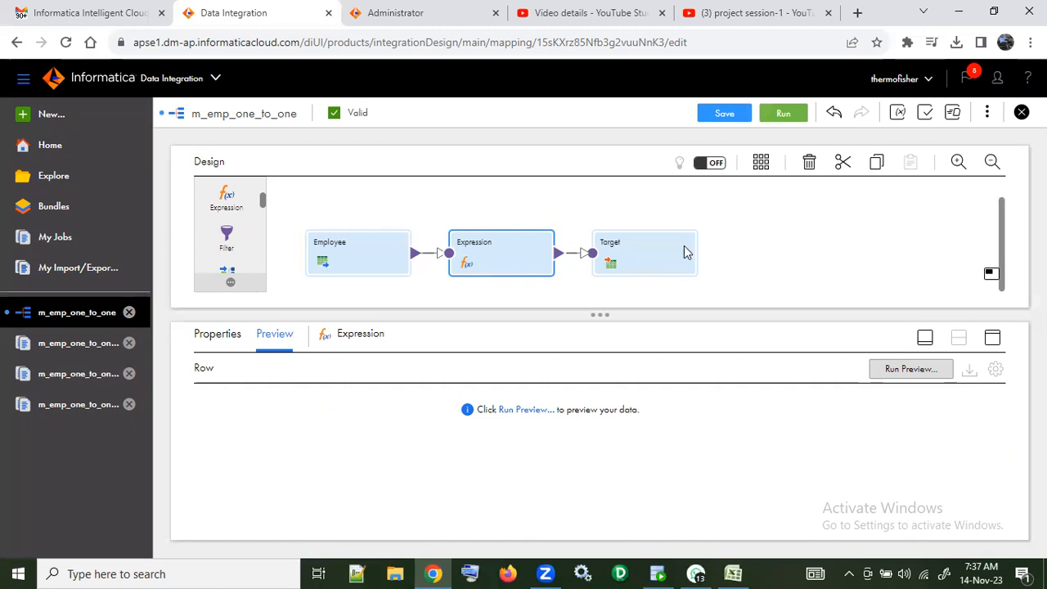
left_click(229, 336)
left_click(245, 407)
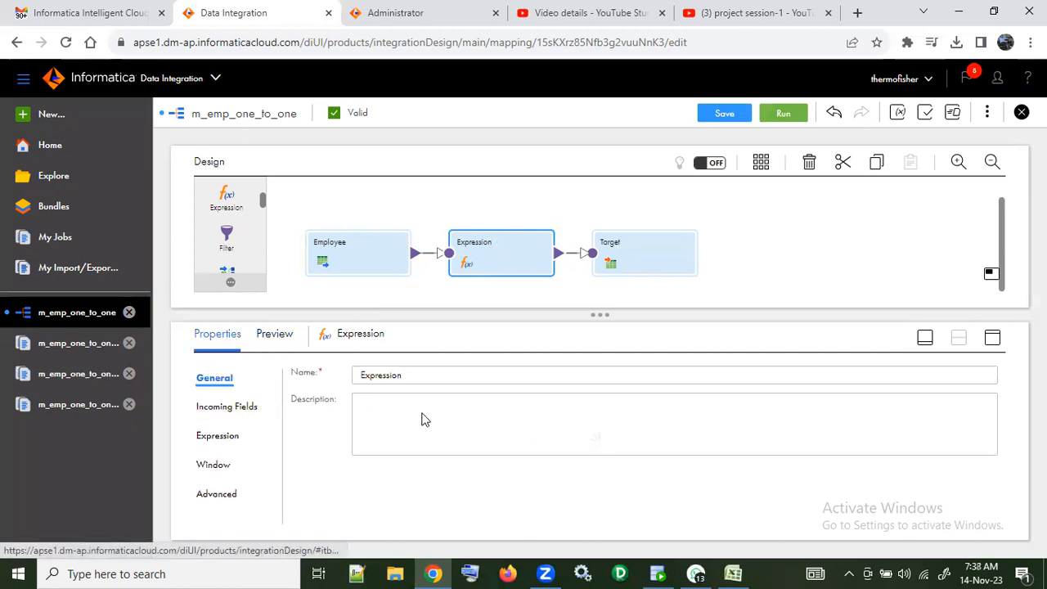
scroll(524, 456, "down", 10)
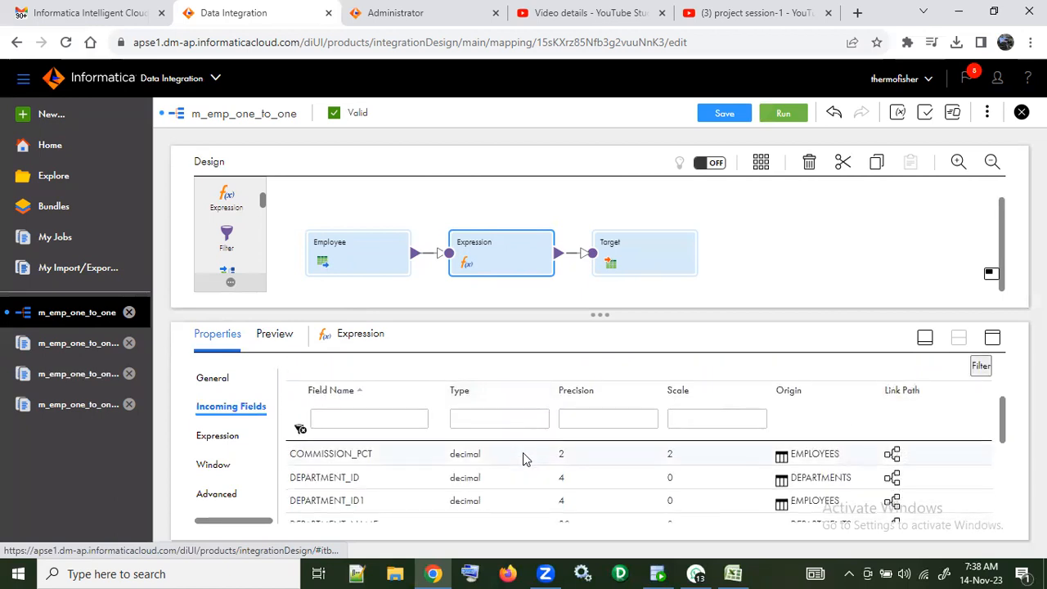
scroll(523, 458, "up", 10)
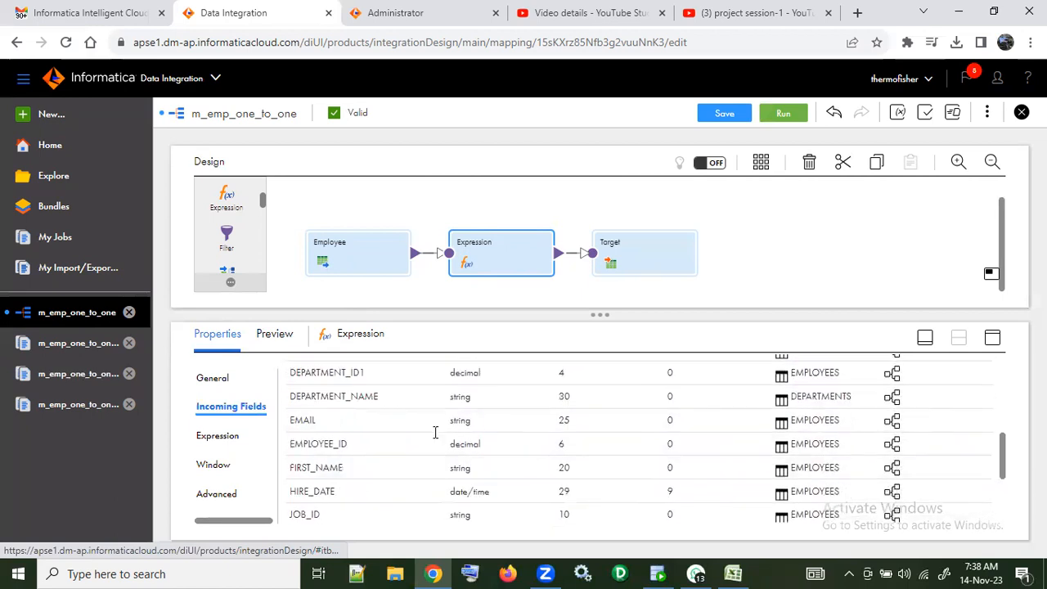
Step: Examine the Expression transformation's expression, window and advanced settings, including the tracing level options, and return to its incoming fields
left_click(226, 438)
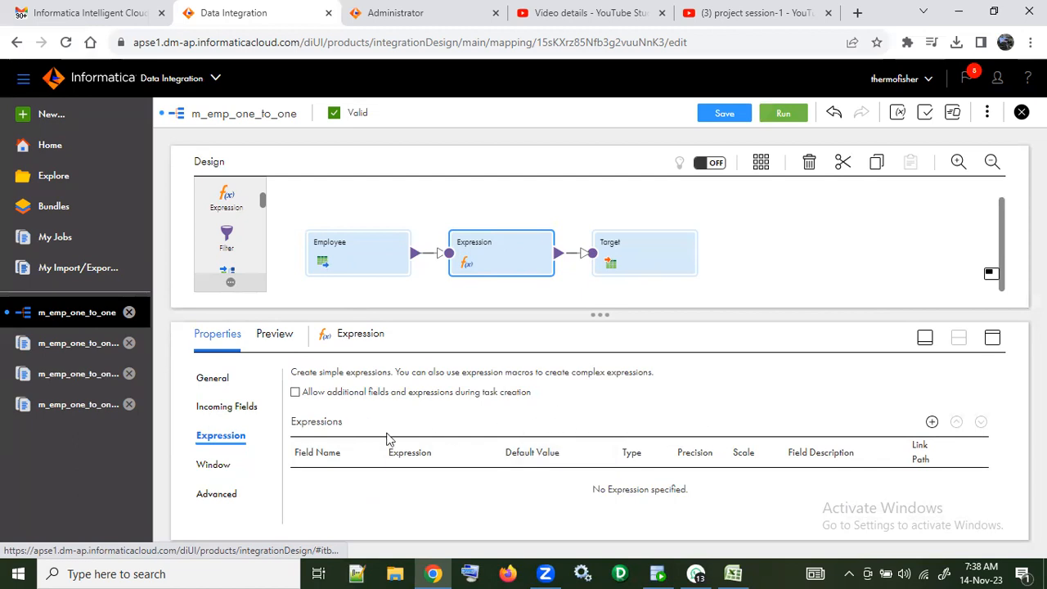
left_click(214, 465)
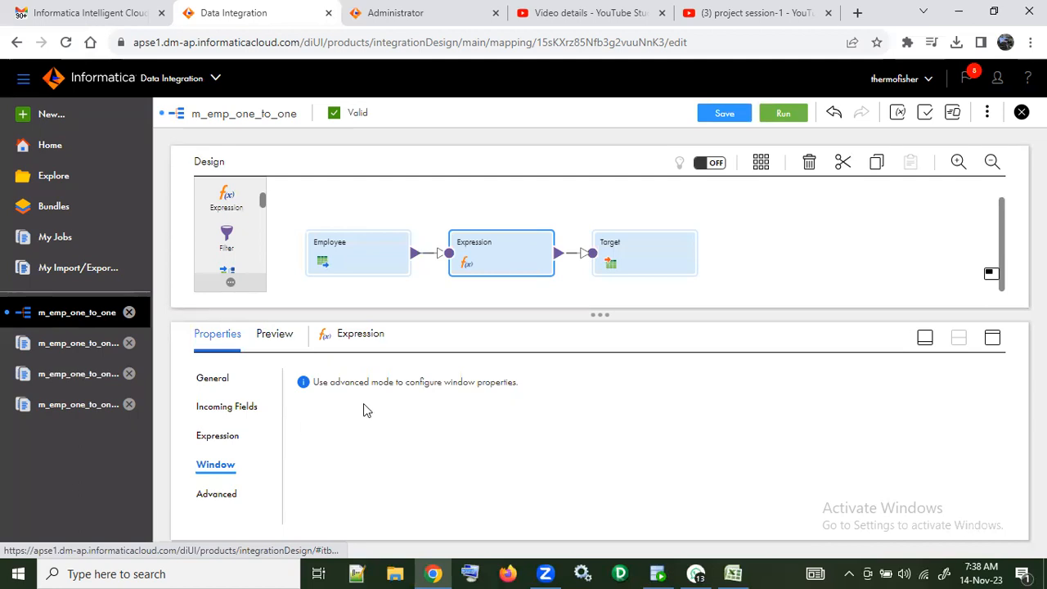
left_click(229, 494)
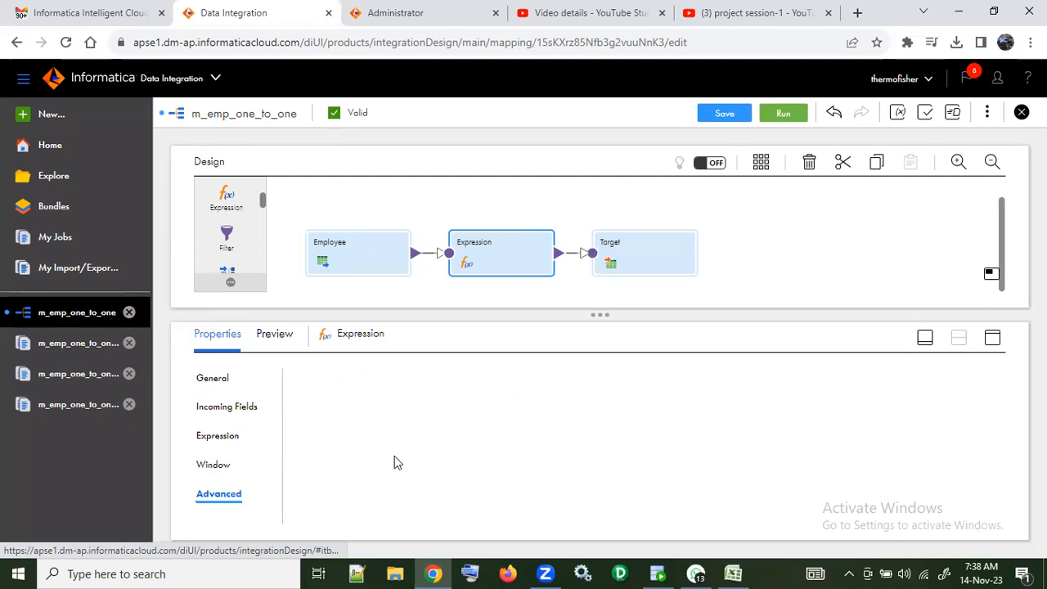
left_click(582, 393)
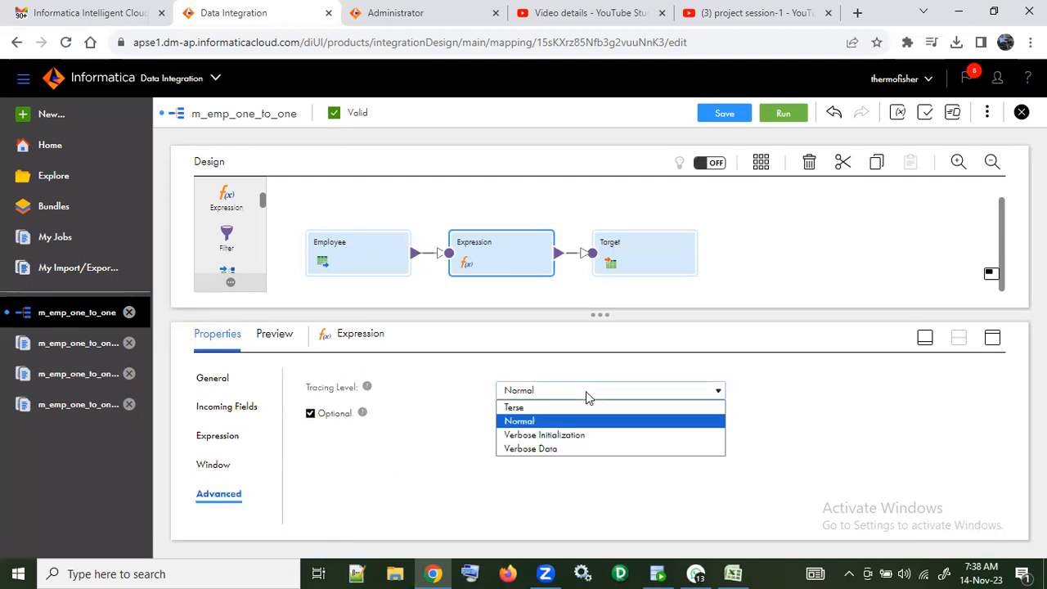
left_click(586, 391)
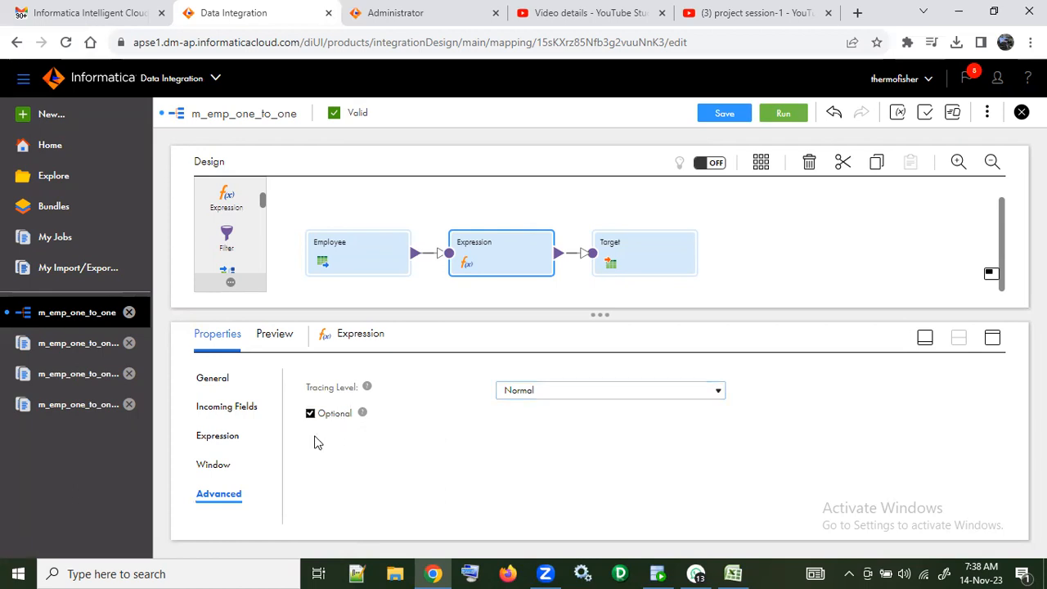
left_click(234, 406)
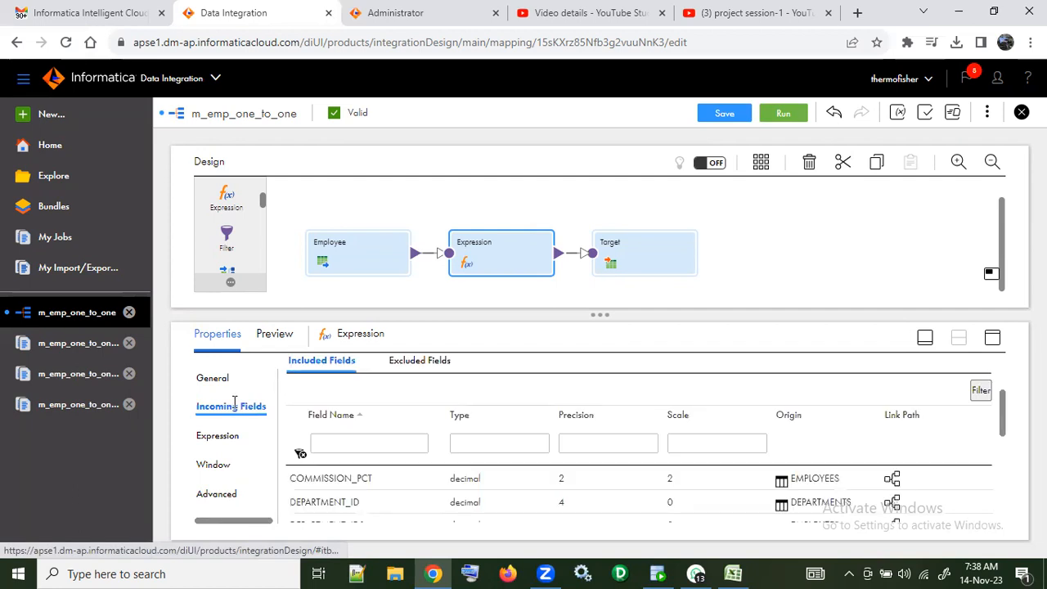
Step: Examine the Target transformation's incoming fields, target fields and field mapping
left_click(648, 264)
left_click(234, 409)
scroll(544, 474, "down", 5)
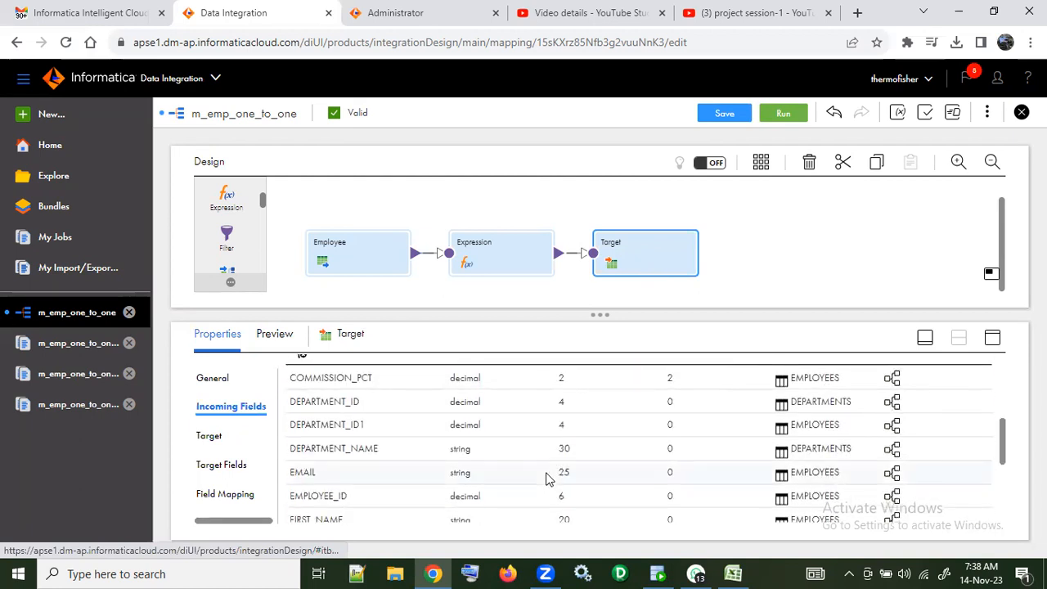
scroll(546, 479, "down", 3)
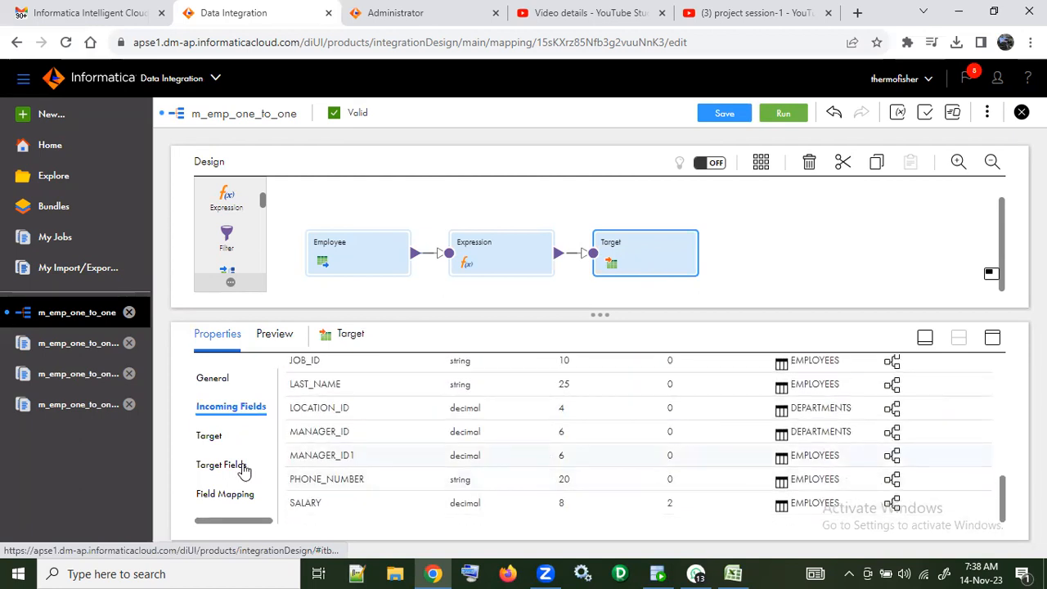
left_click(226, 466)
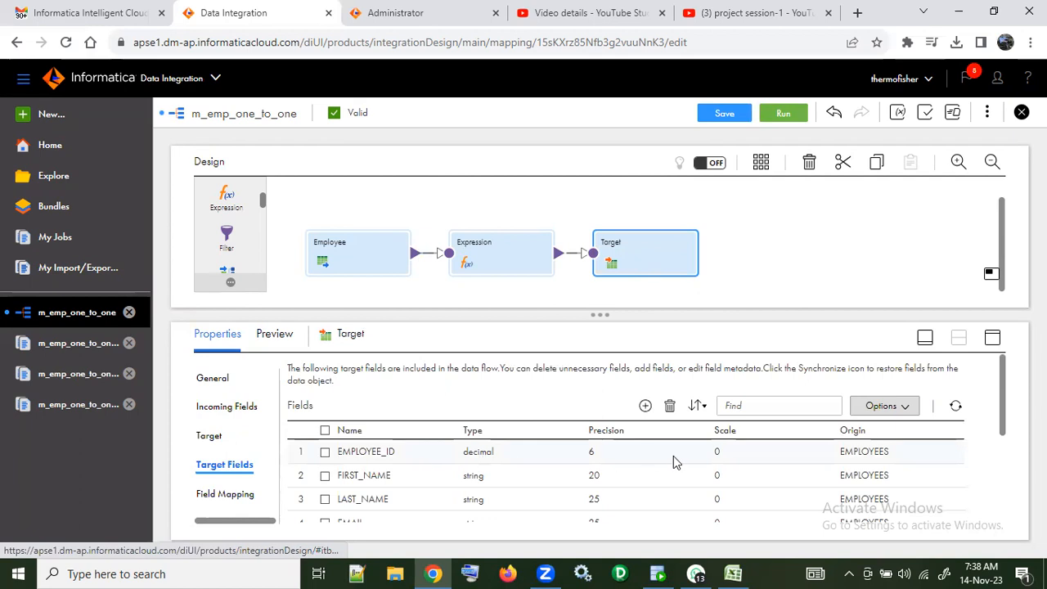
scroll(687, 468, "down", 3)
scroll(687, 467, "up", 4)
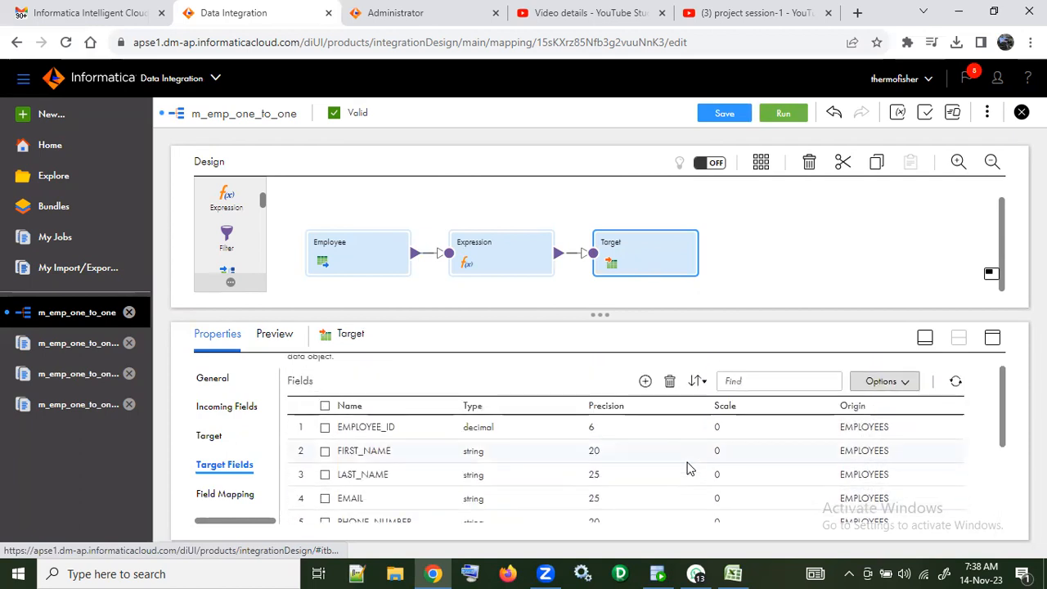
left_click(226, 494)
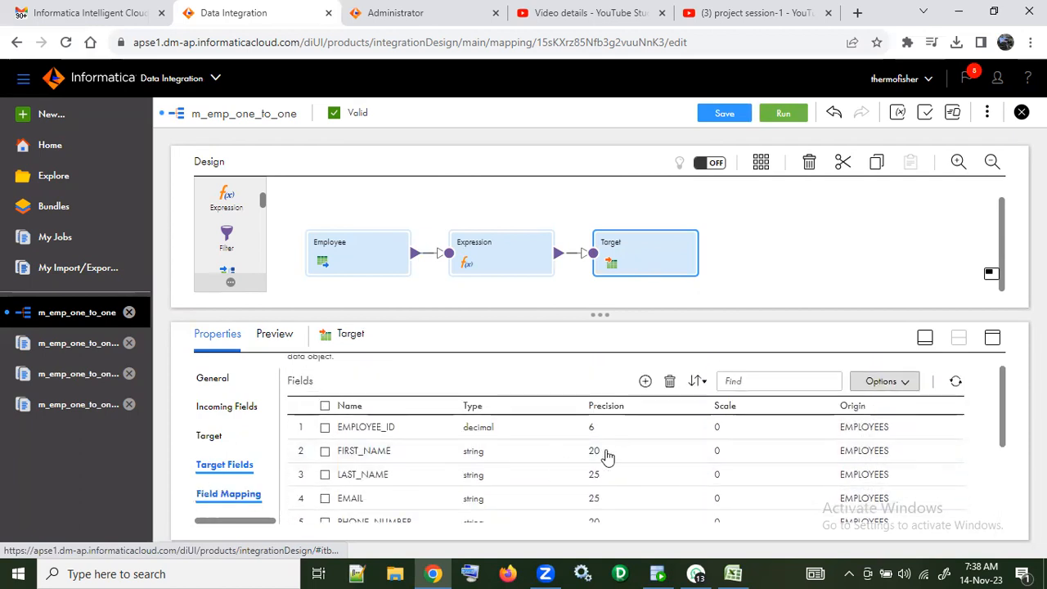
scroll(668, 449, "down", 5)
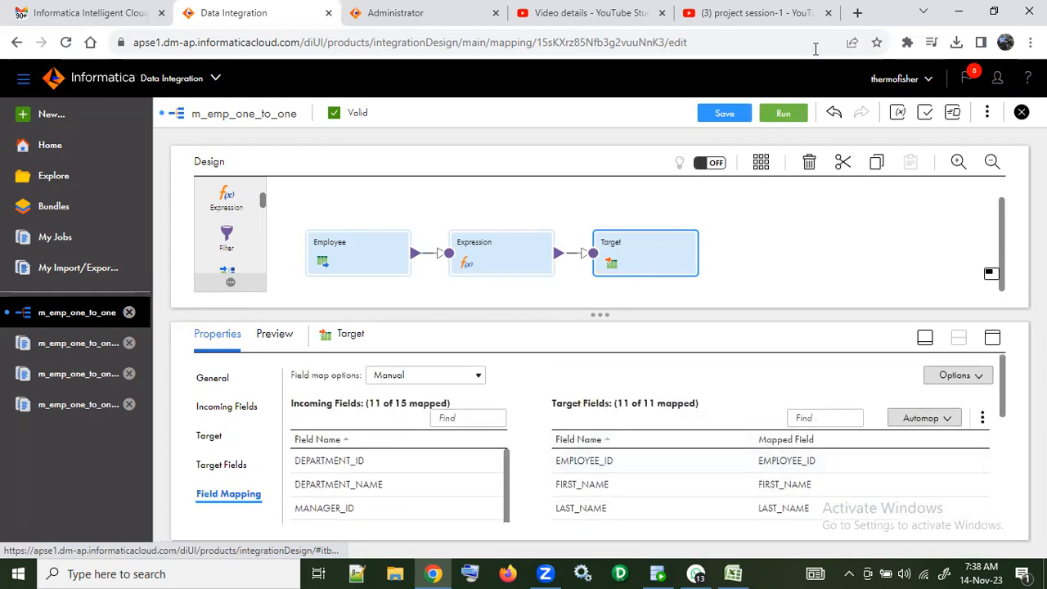
Step: Save and run the m_emp_one_to_one mapping, and check its new run in the refreshed job list
left_click(737, 119)
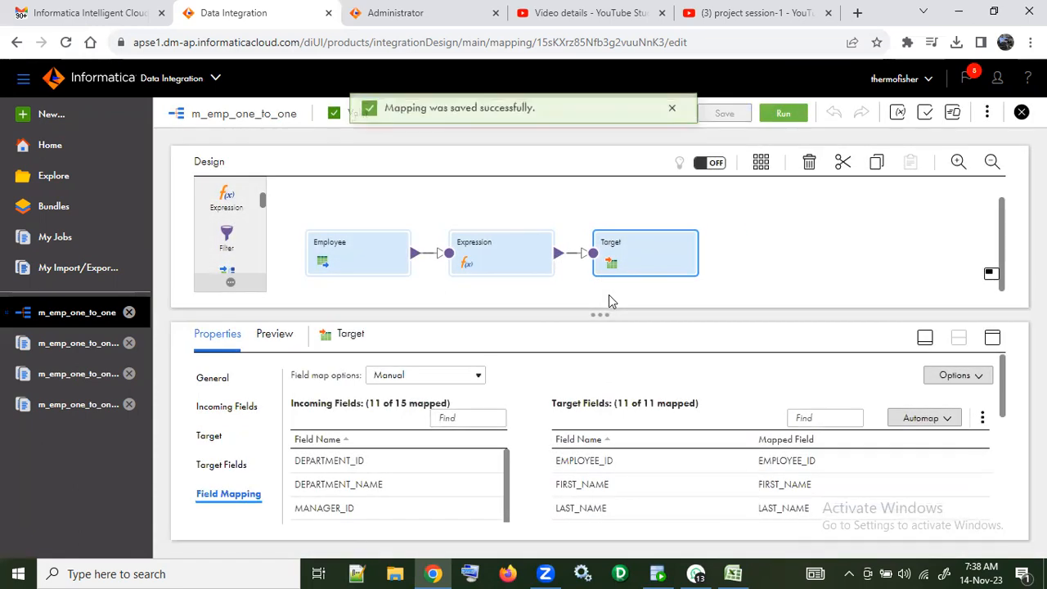
left_click(785, 122)
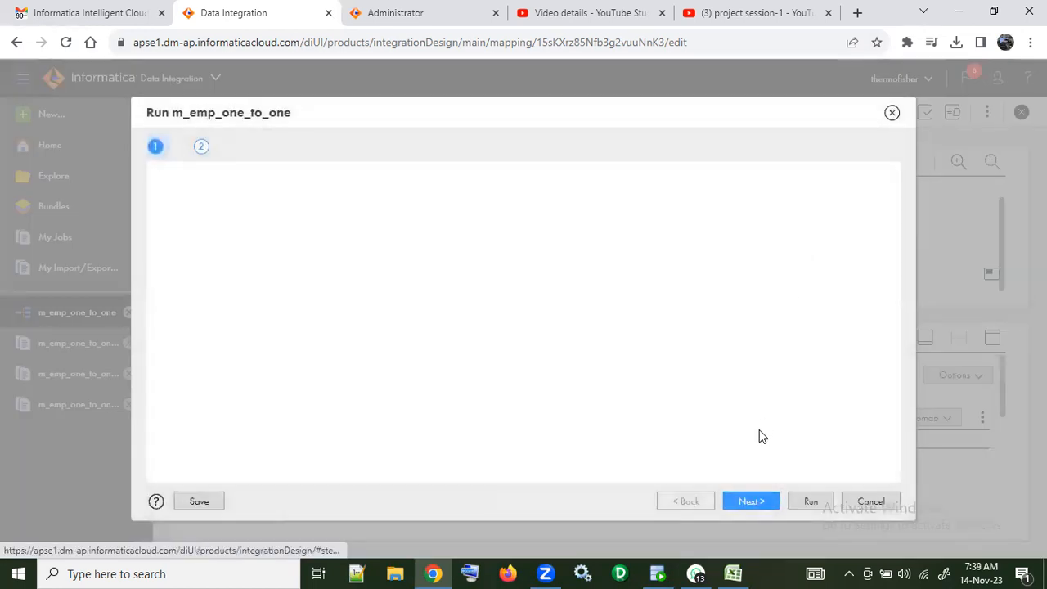
left_click(813, 501)
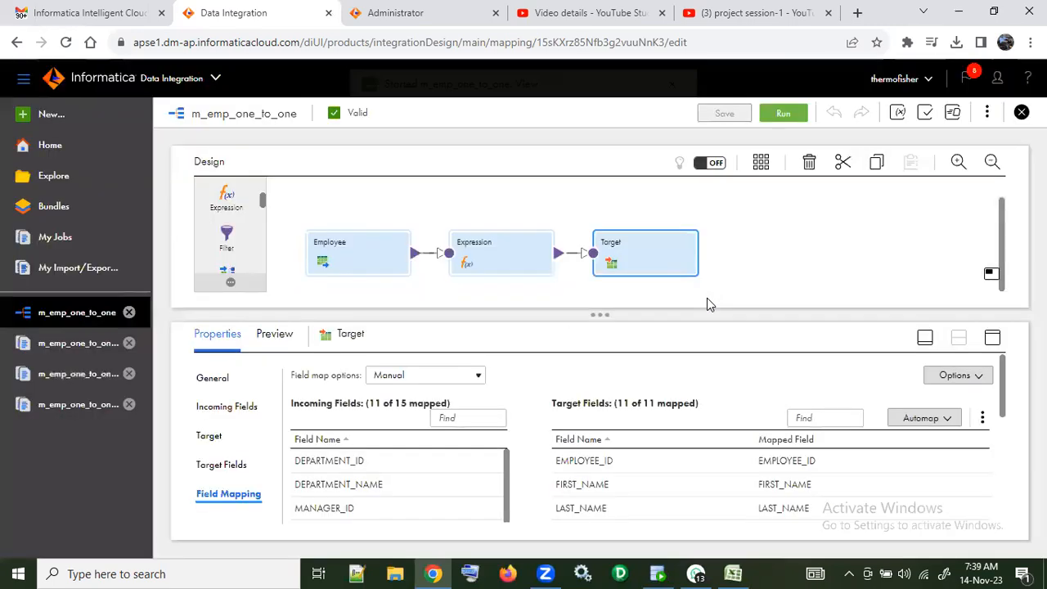
left_click(582, 116)
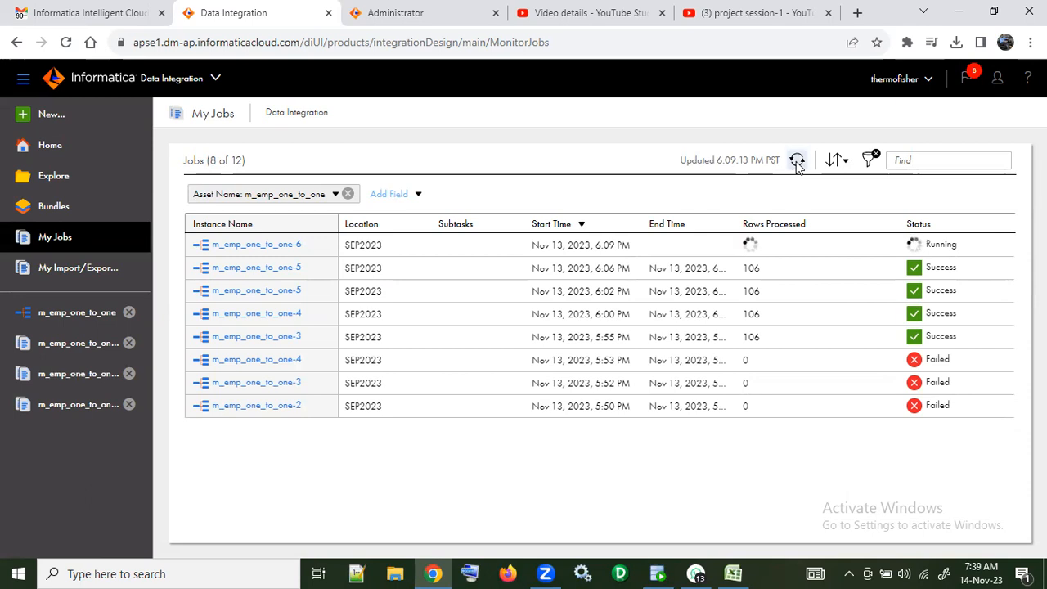
left_click(797, 161)
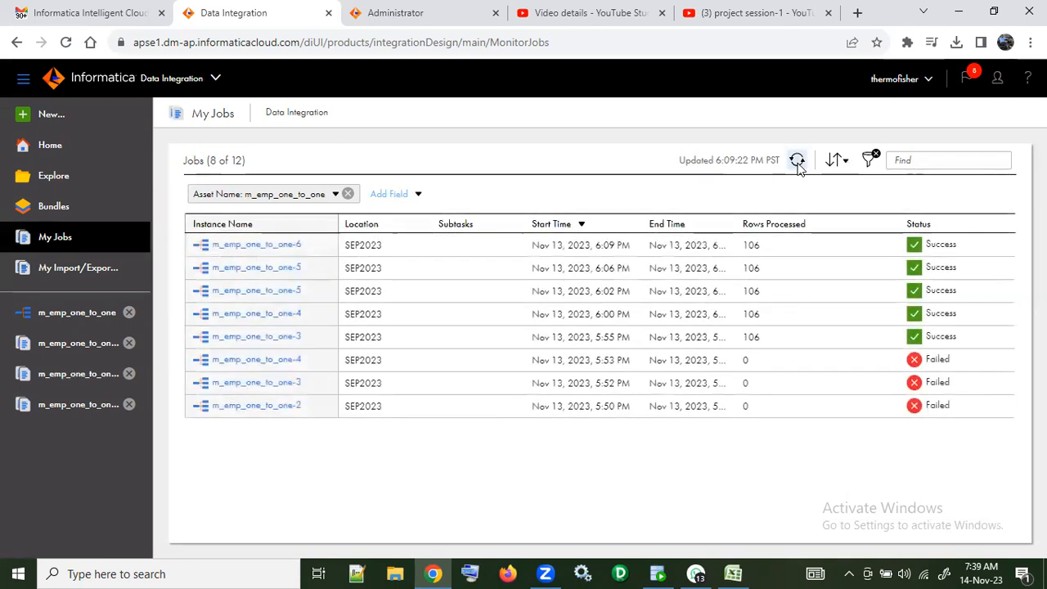
Step: Switch to SQL Developer, run "select * from EMPLOYEES;" and get the row count of the result
left_click(658, 574)
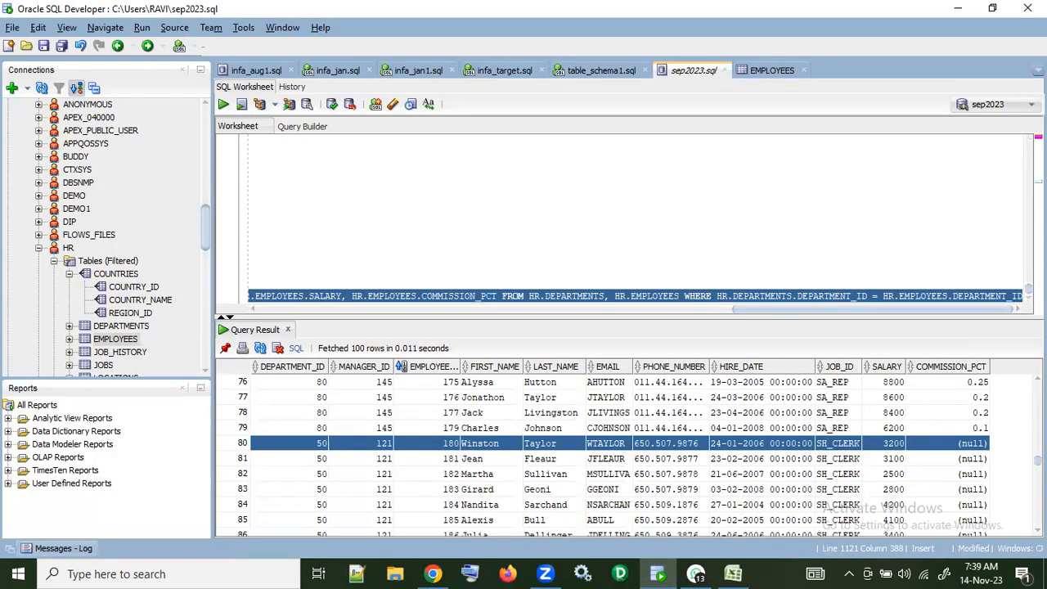
left_click_drag(830, 311, 250, 270)
left_click(229, 106)
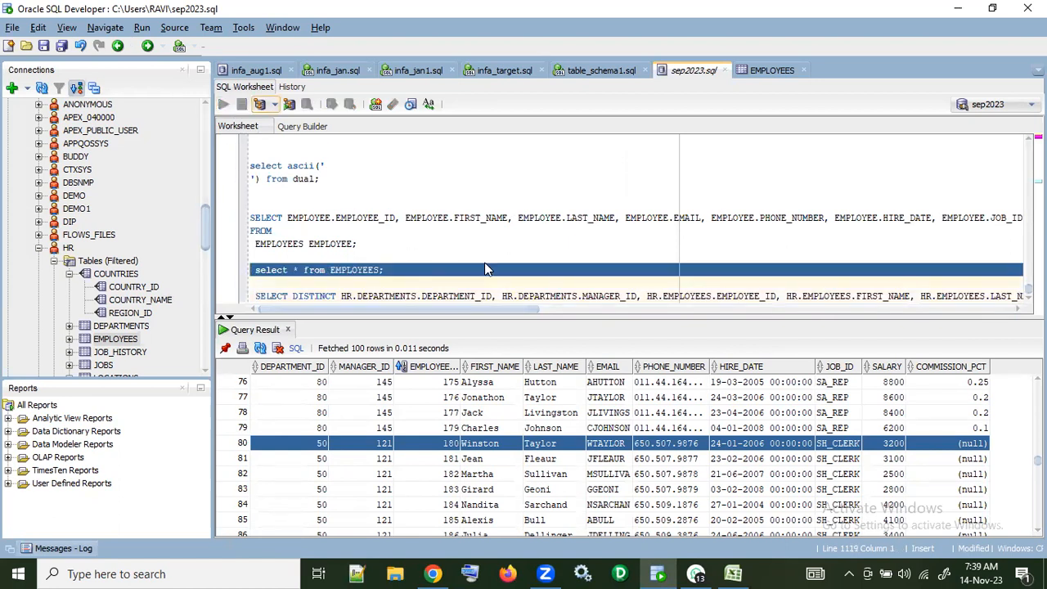
right_click(395, 409)
left_click(427, 463)
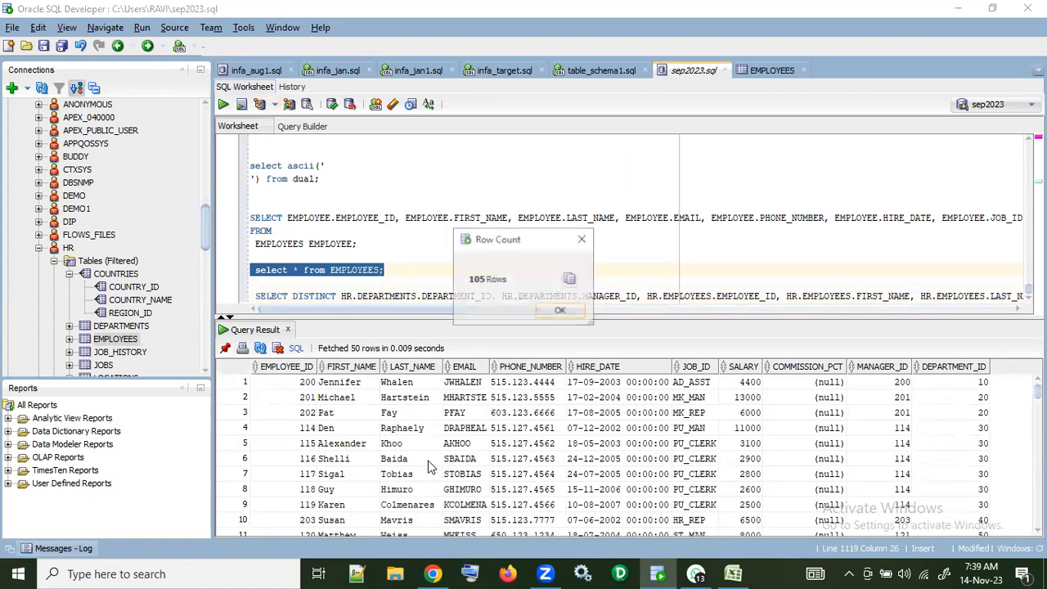
left_click(561, 312)
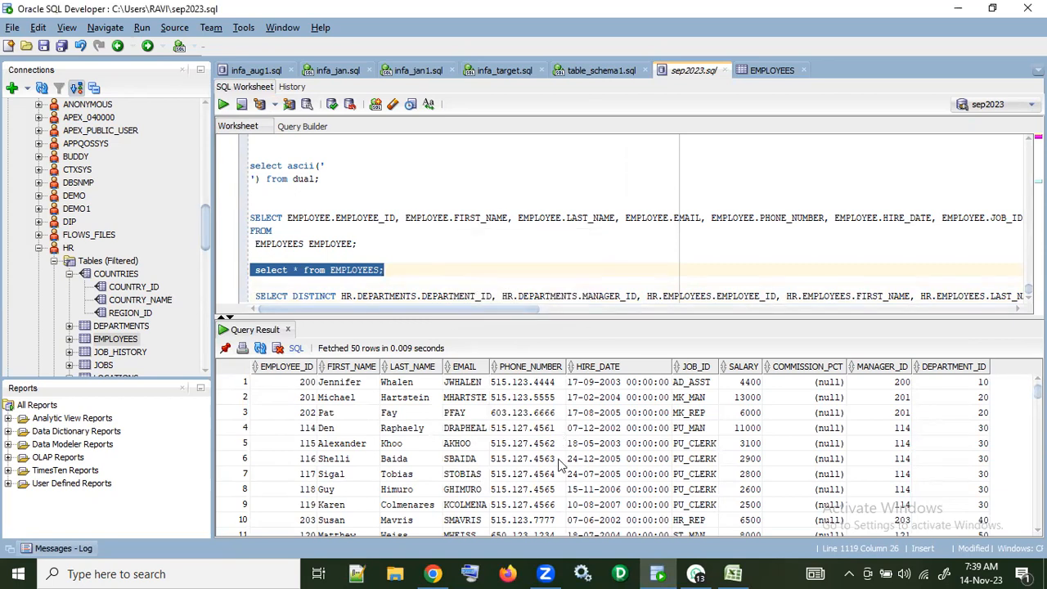
Step: Sort the EMPLOYEES result by EMPLOYEE_ID ascending, look for ID 180 and select the ID 181 row's cells through PHONE_NUMBER
left_click(278, 366)
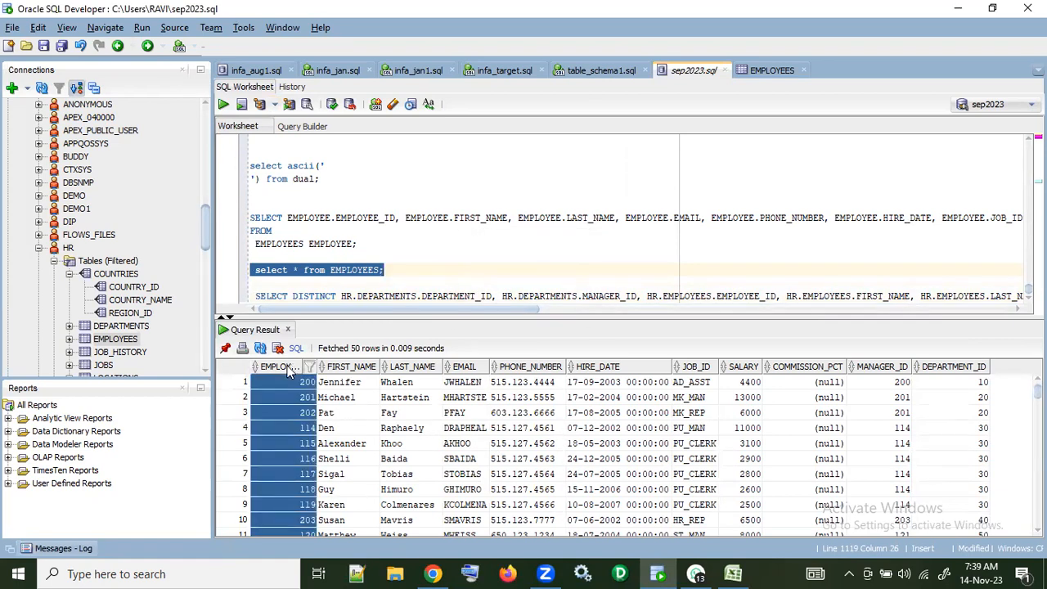
left_click(286, 368)
scroll(317, 434, "down", 9)
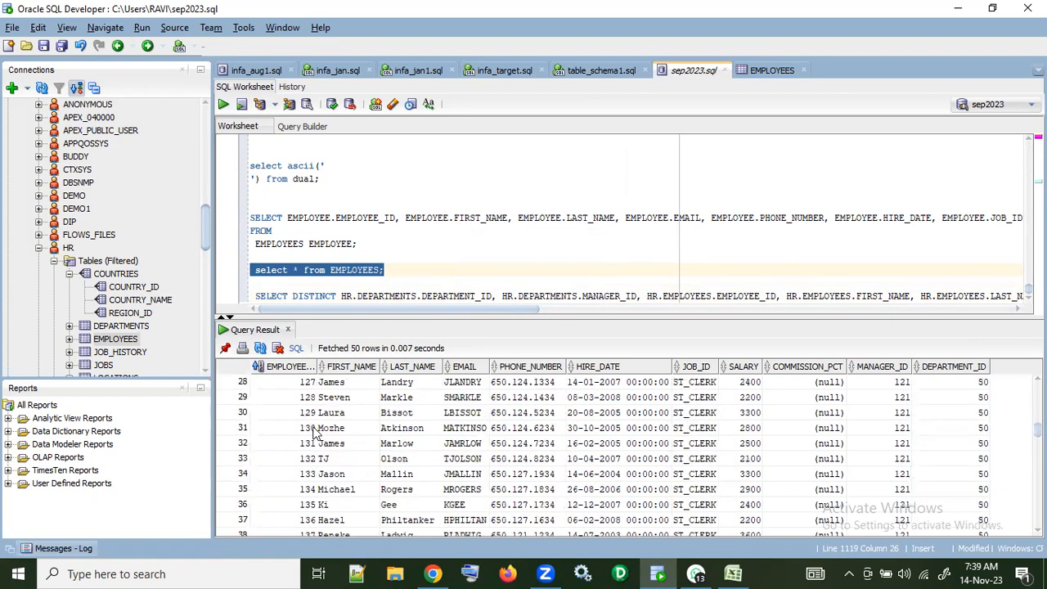
scroll(318, 434, "down", 14)
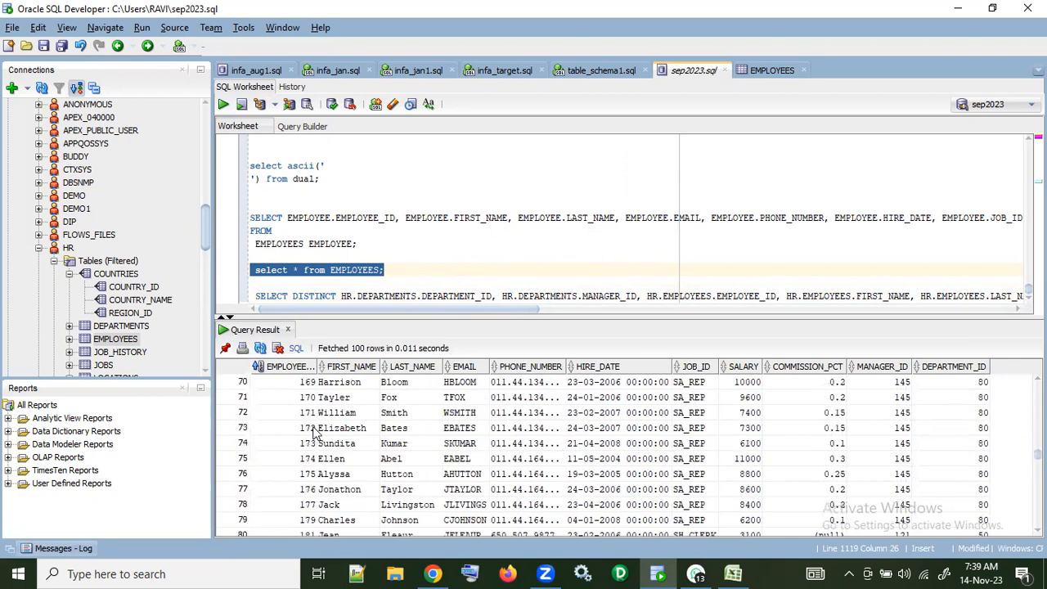
scroll(318, 433, "down", 2)
left_click(307, 446)
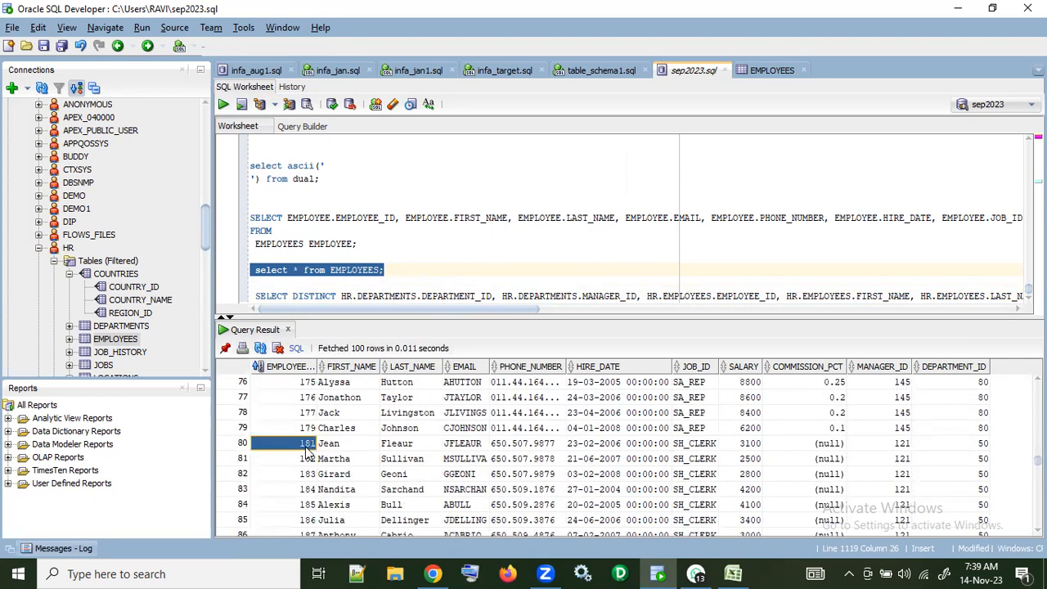
left_click_drag(303, 448, 540, 463)
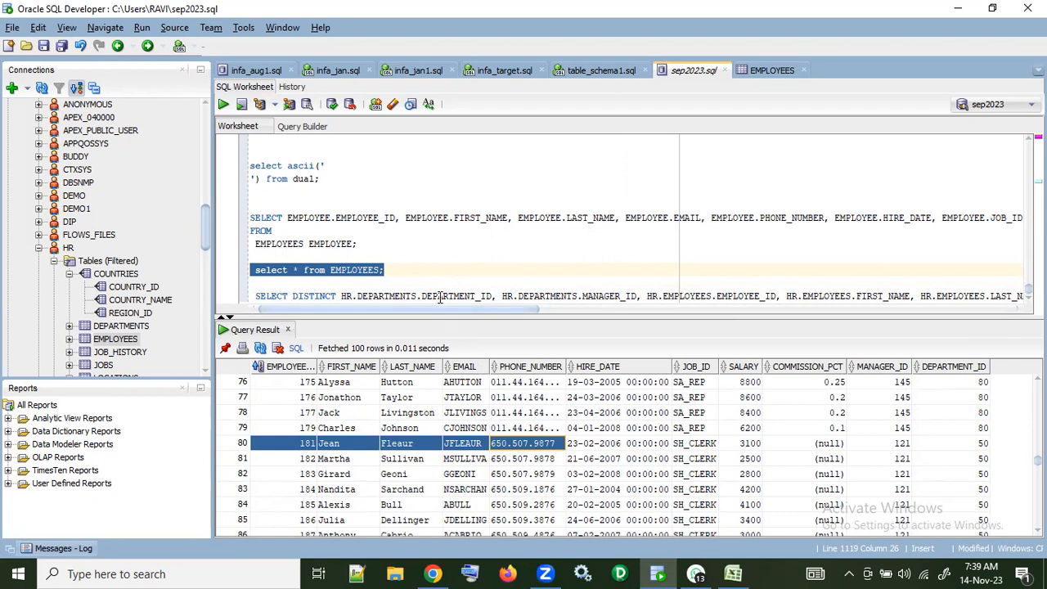
Step: Add the statement "create table emp_iics as select * from employees where 1=2;" below the EMPLOYEES query and run it
left_click(441, 270)
key("Return")
key("Return")
type("sele")
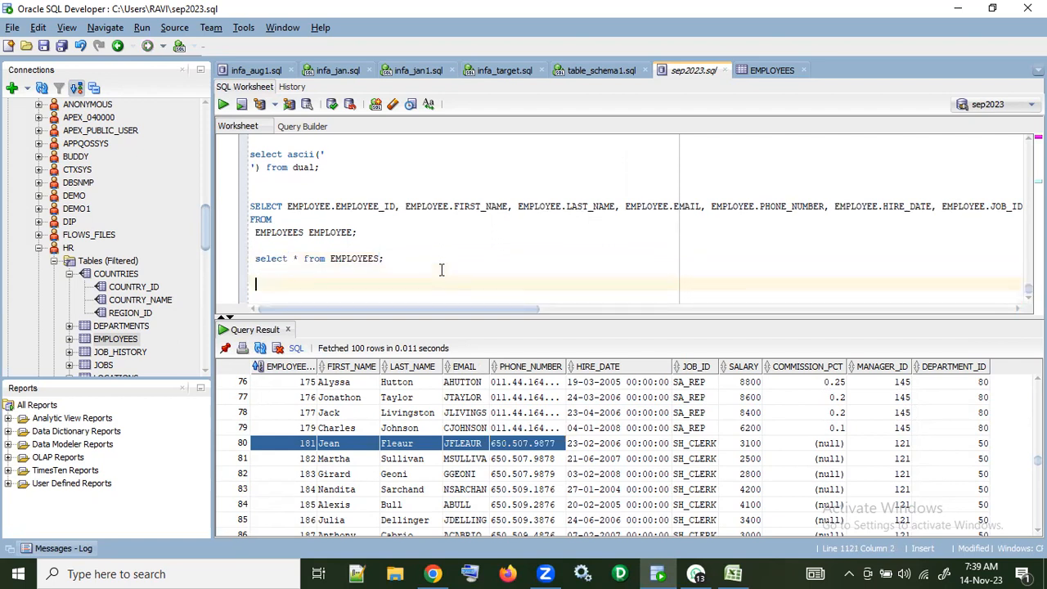
type(" ta")
type(" tab")
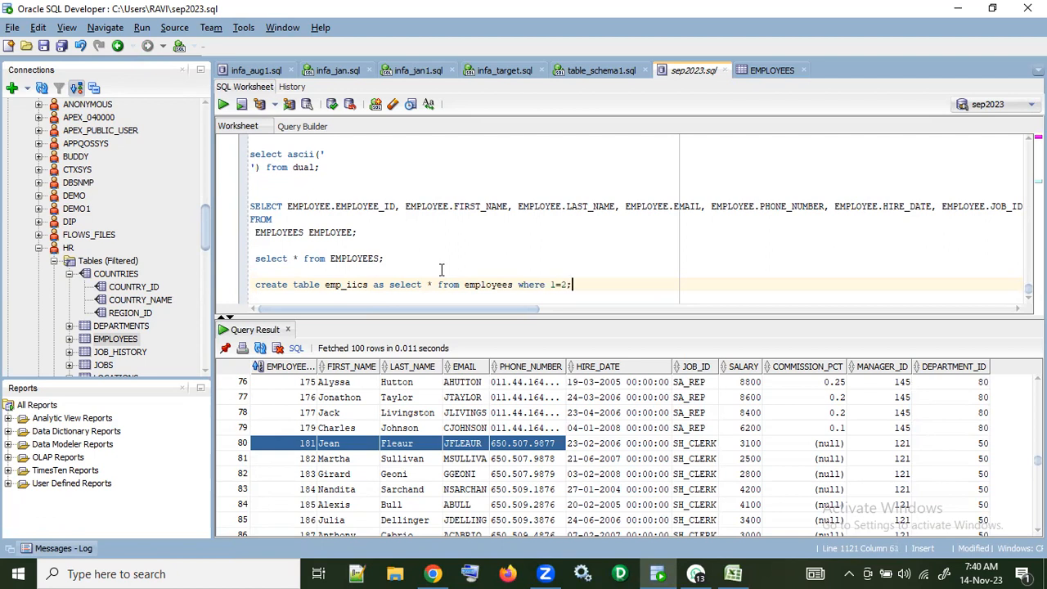
left_click_drag(576, 282, 233, 278)
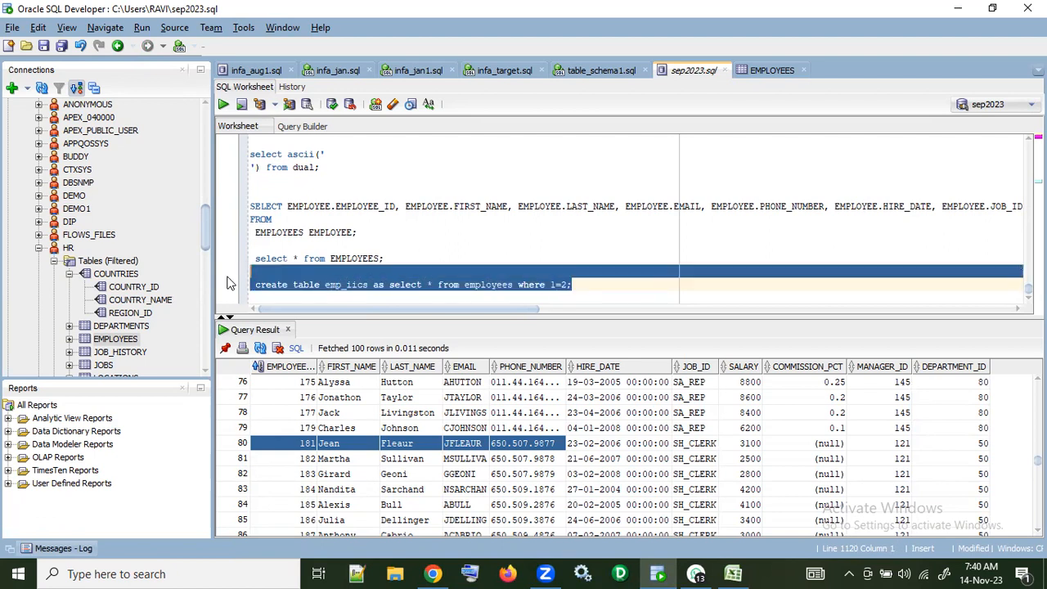
left_click(223, 104)
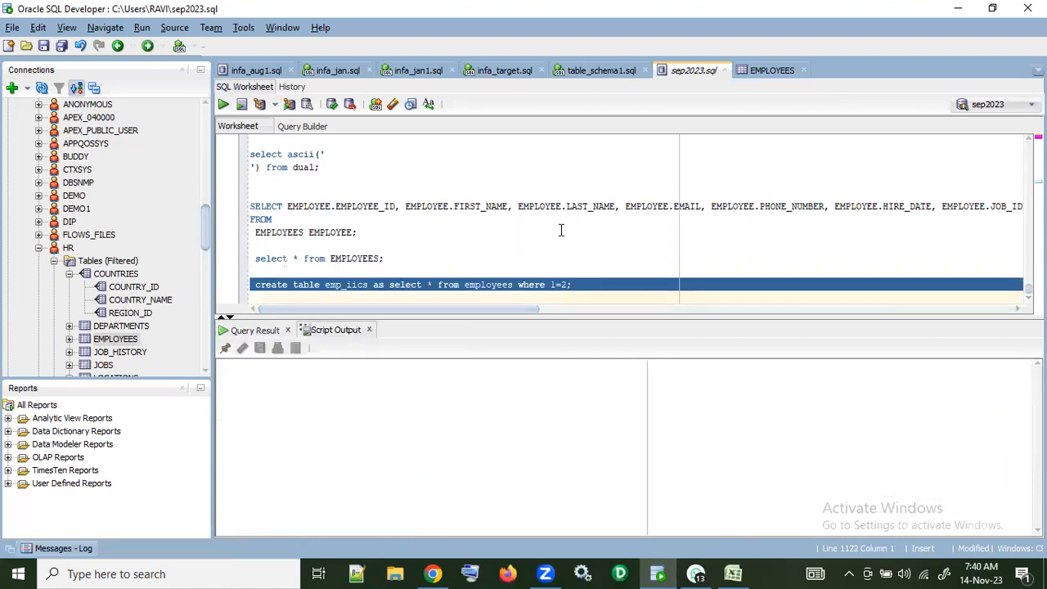
Step: Switch to Informatica in Chrome, change the m_emp_one_to_one target object to EMP_IICS without retaining the field mapping, and save the mapping
left_click(432, 574)
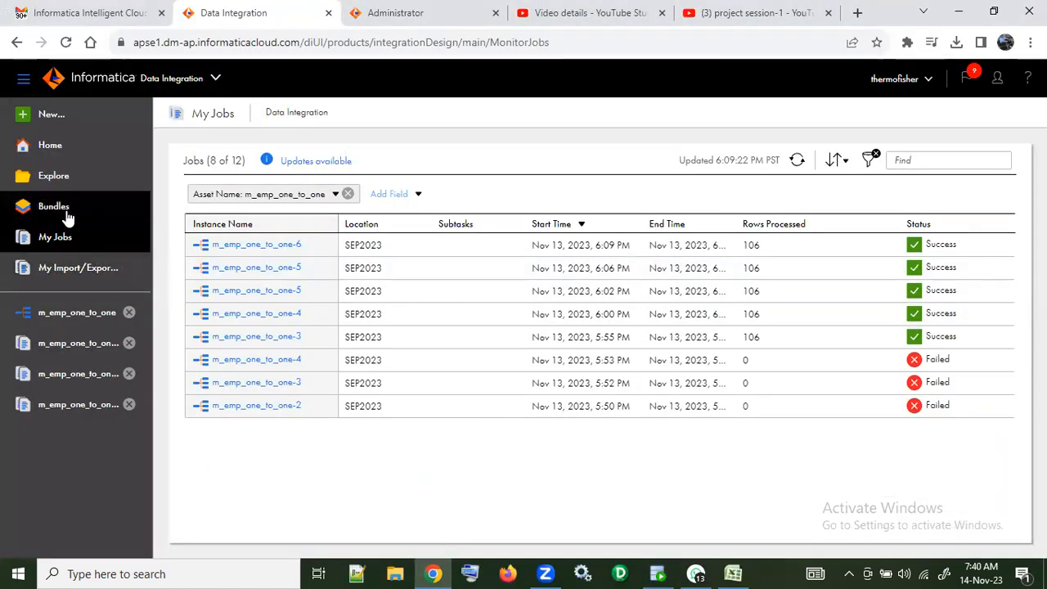
left_click(76, 312)
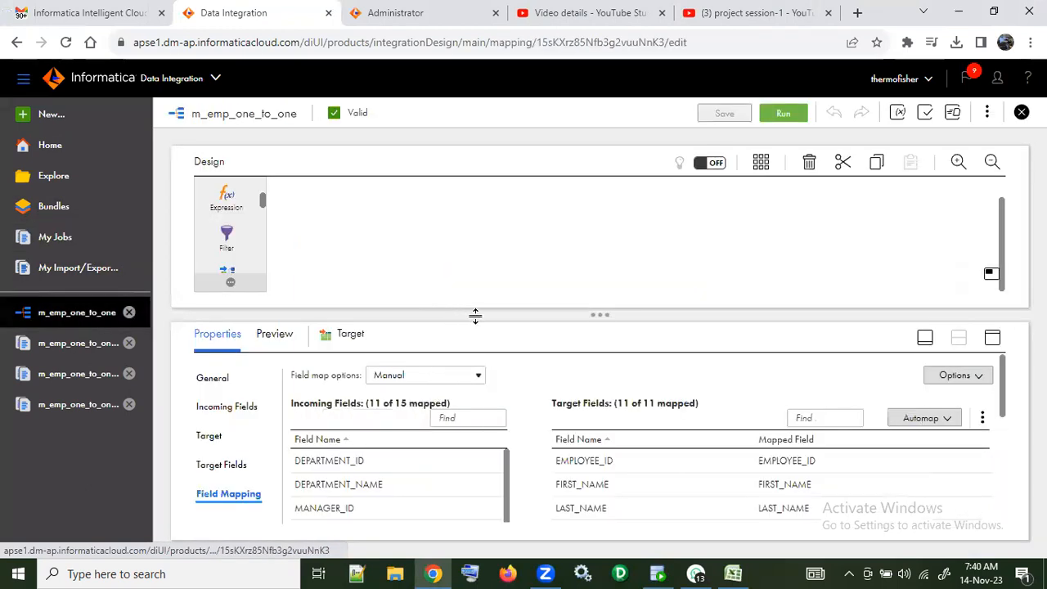
left_click(210, 436)
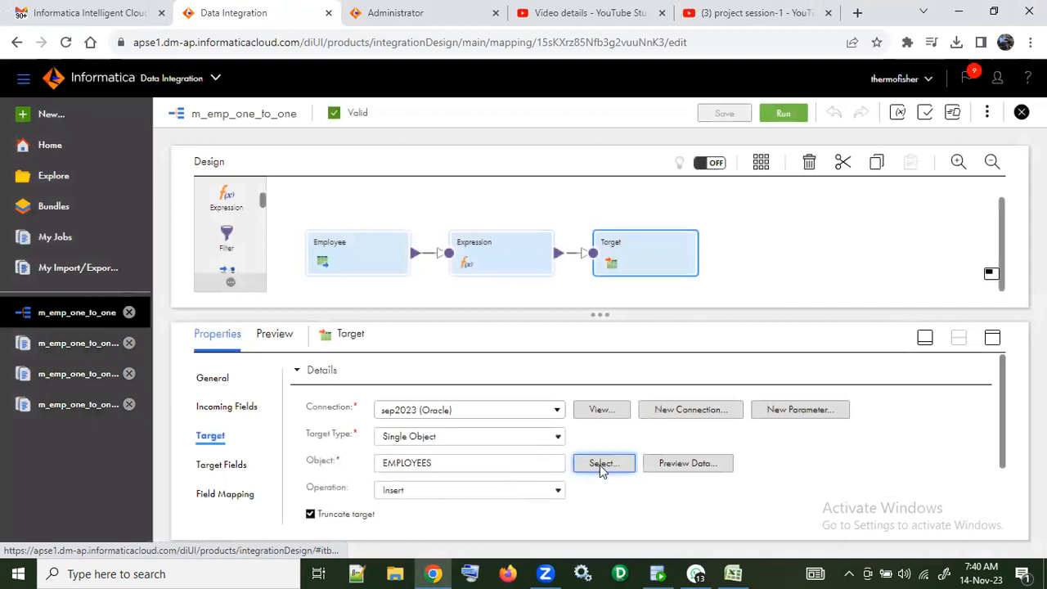
left_click(601, 464)
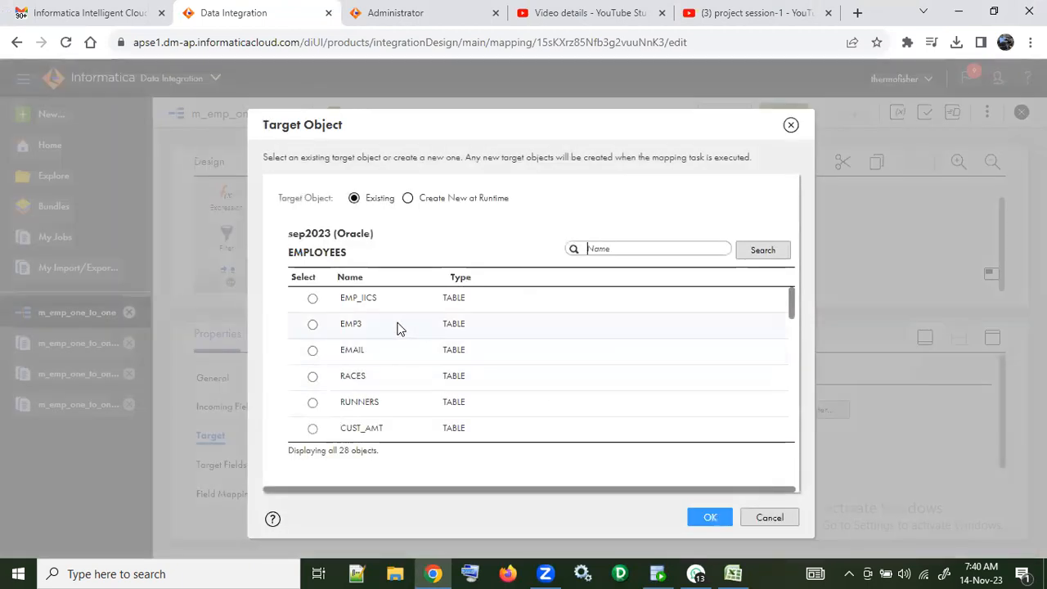
left_click(317, 301)
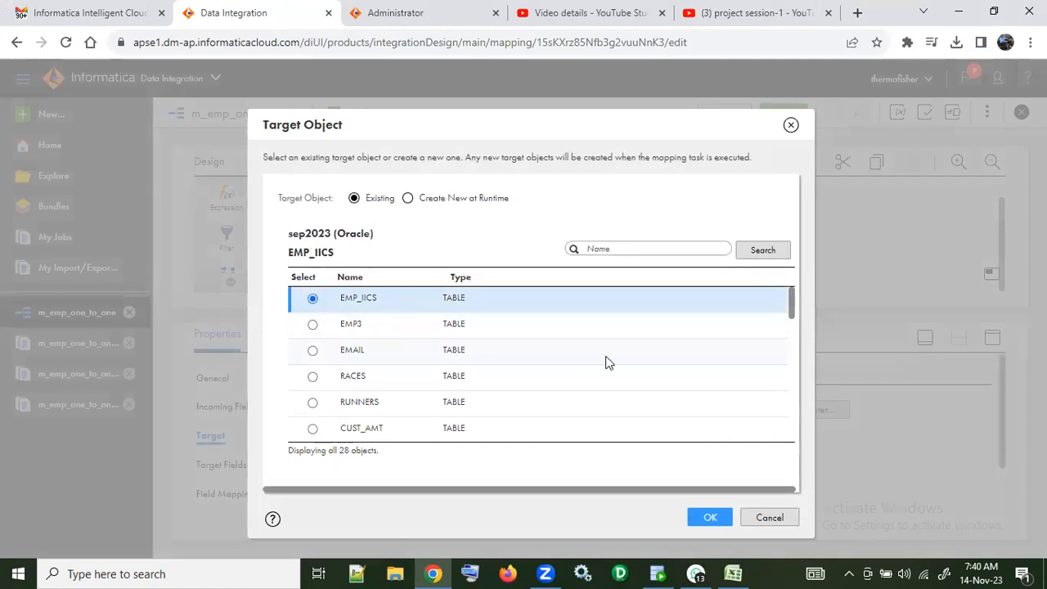
left_click(708, 518)
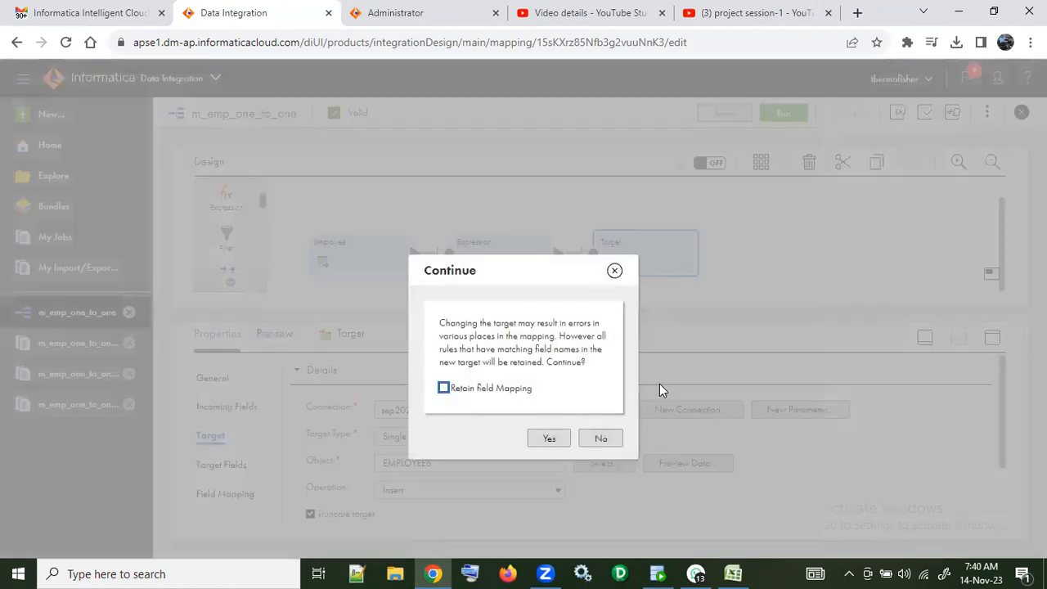
left_click(550, 438)
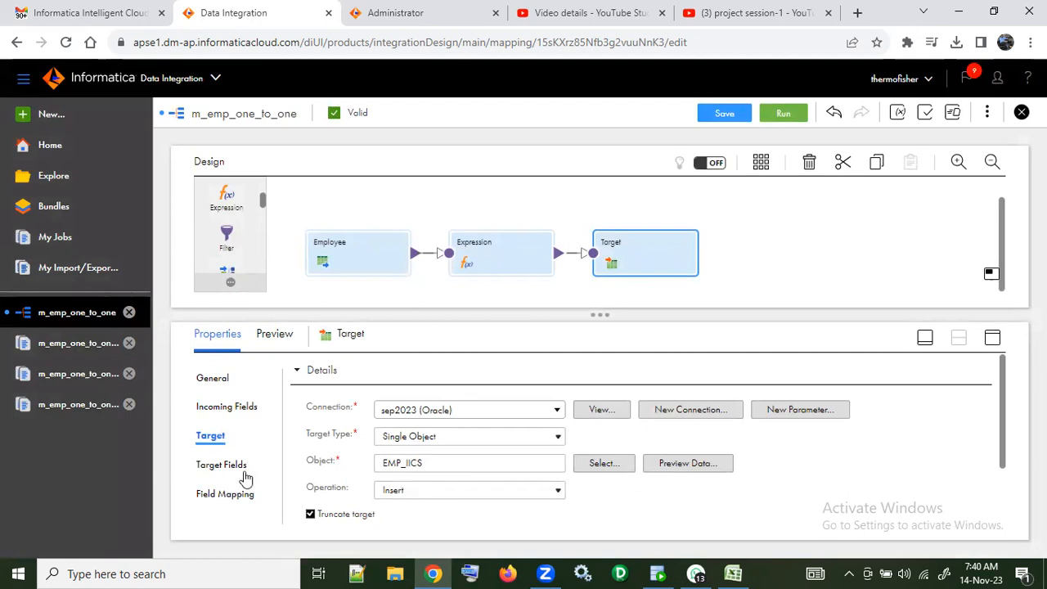
left_click(721, 113)
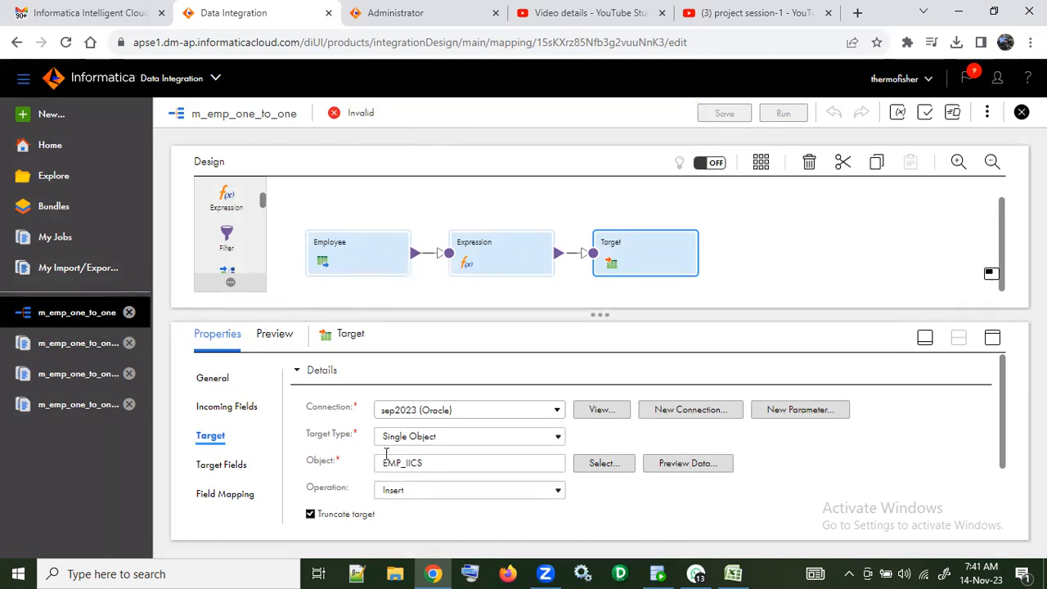
Step: Automap the target fields by exact field name, review the mapped fields and save the mapping
left_click(237, 495)
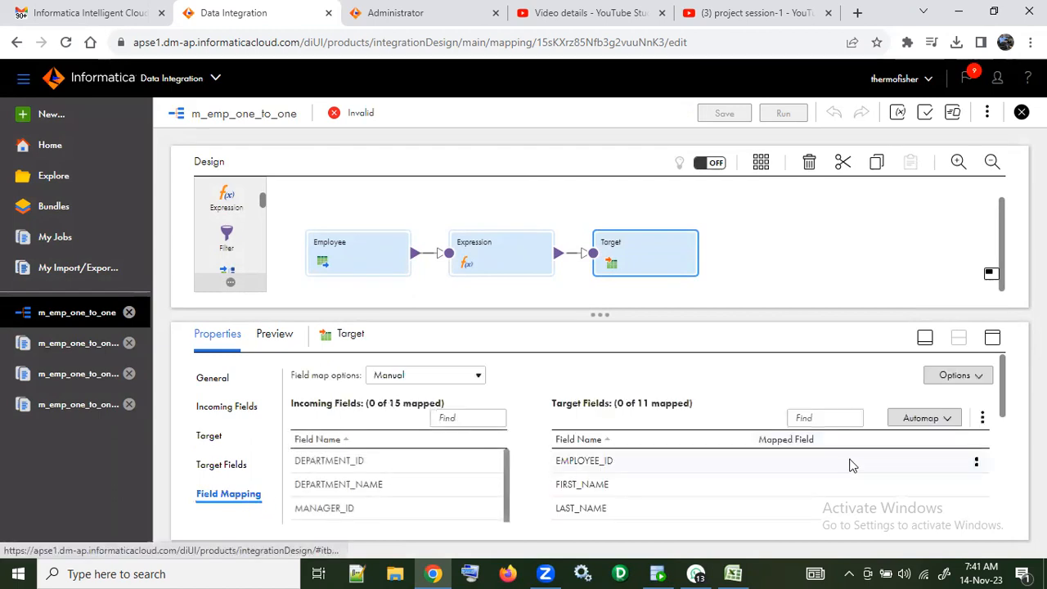
left_click(932, 418)
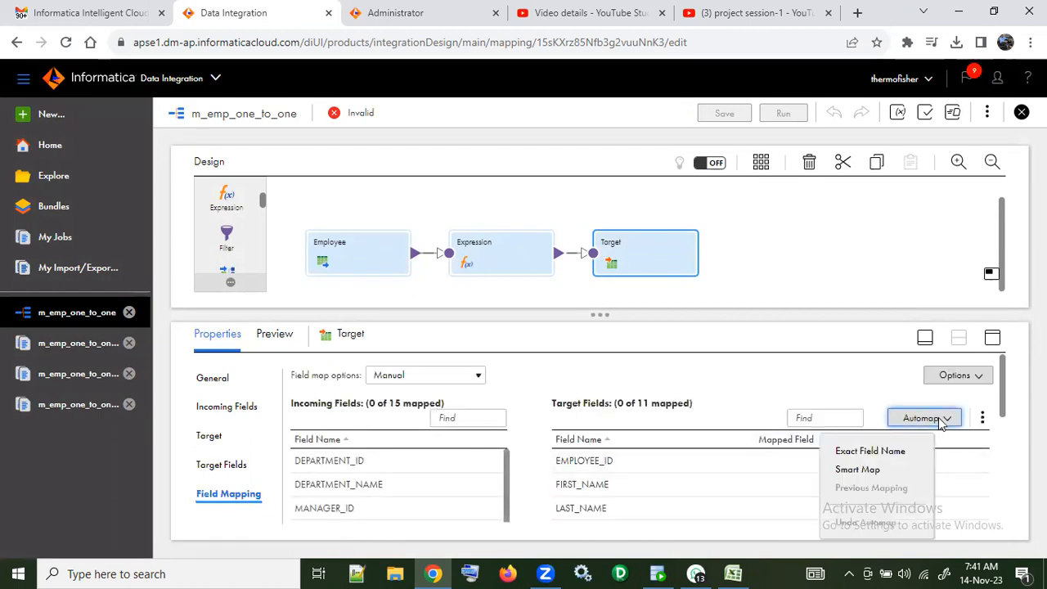
left_click(906, 451)
scroll(896, 493, "down", 3)
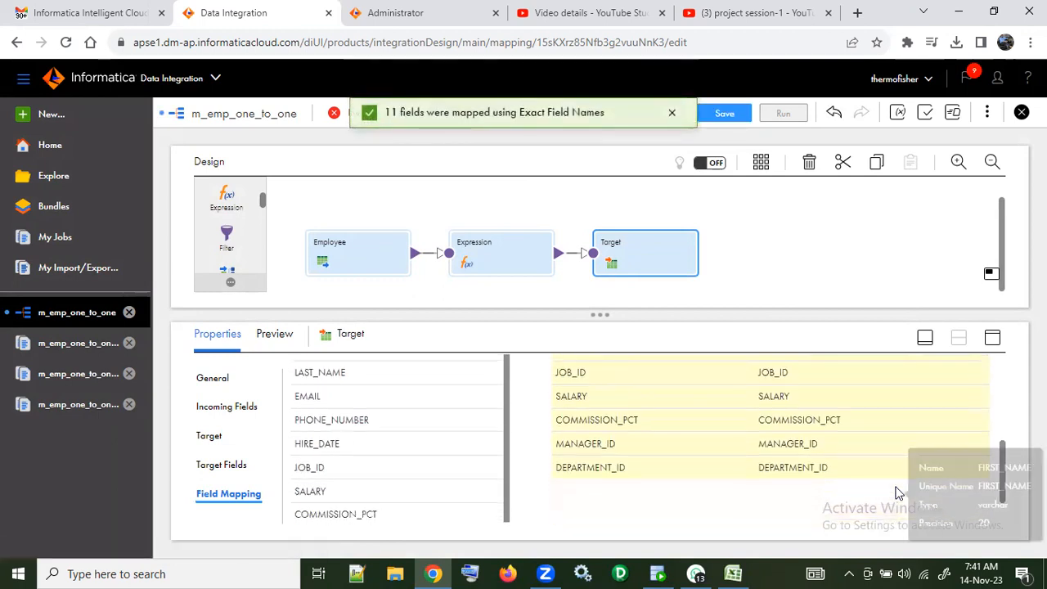
scroll(897, 493, "down", 1)
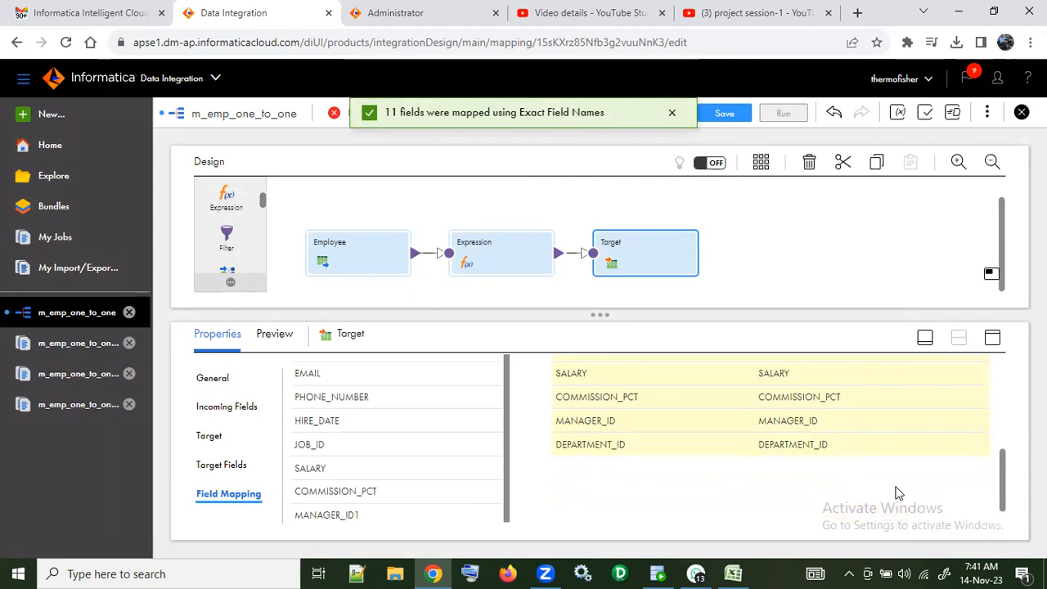
scroll(897, 493, "up", 5)
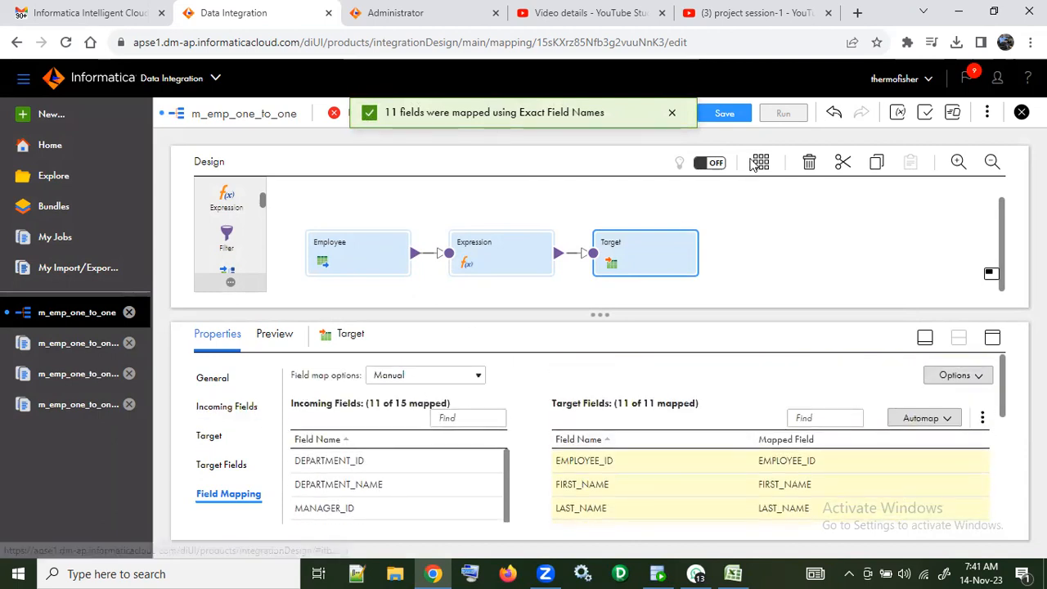
left_click(723, 113)
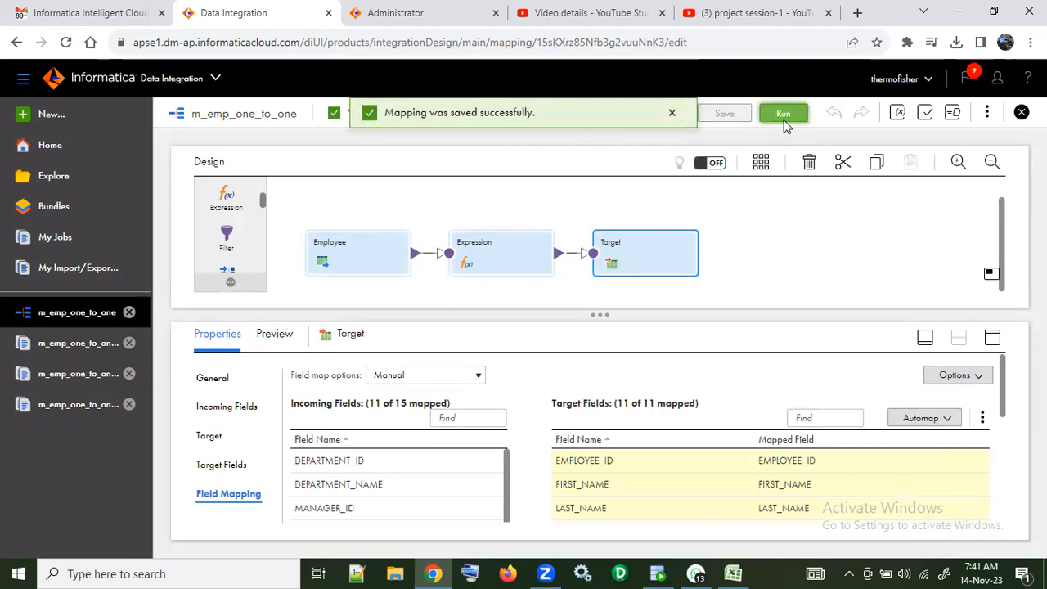
Step: Run the m_emp_one_to_one mapping and refresh the job list until the new run finishes
left_click(784, 115)
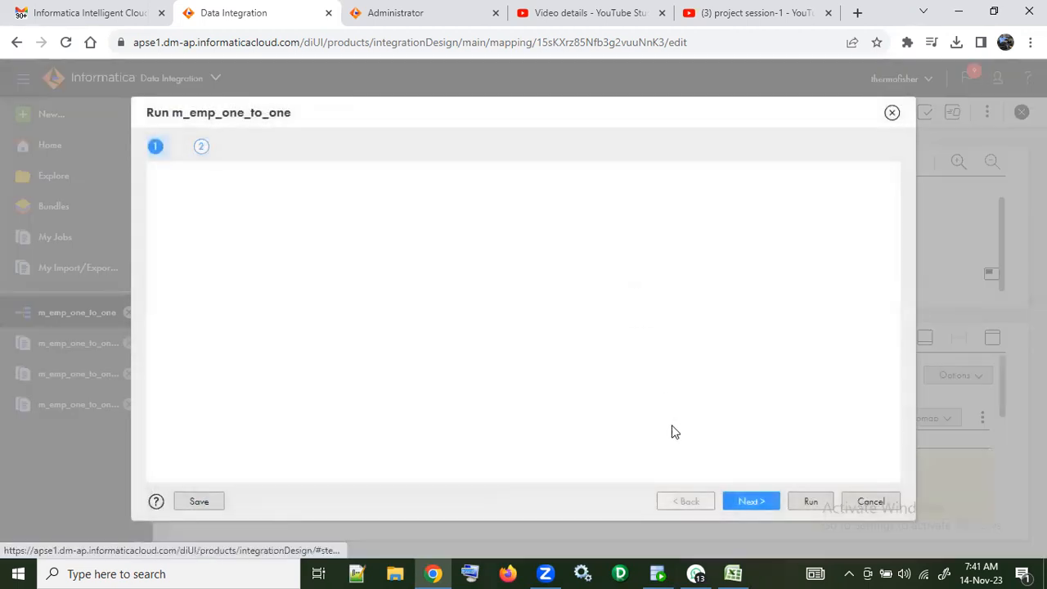
left_click(805, 502)
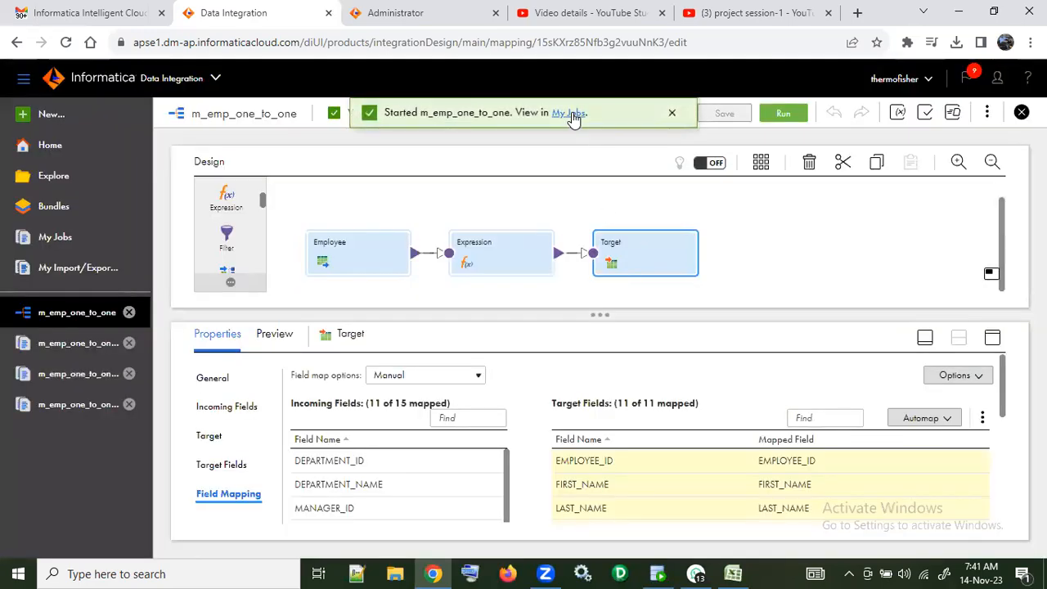
left_click(571, 114)
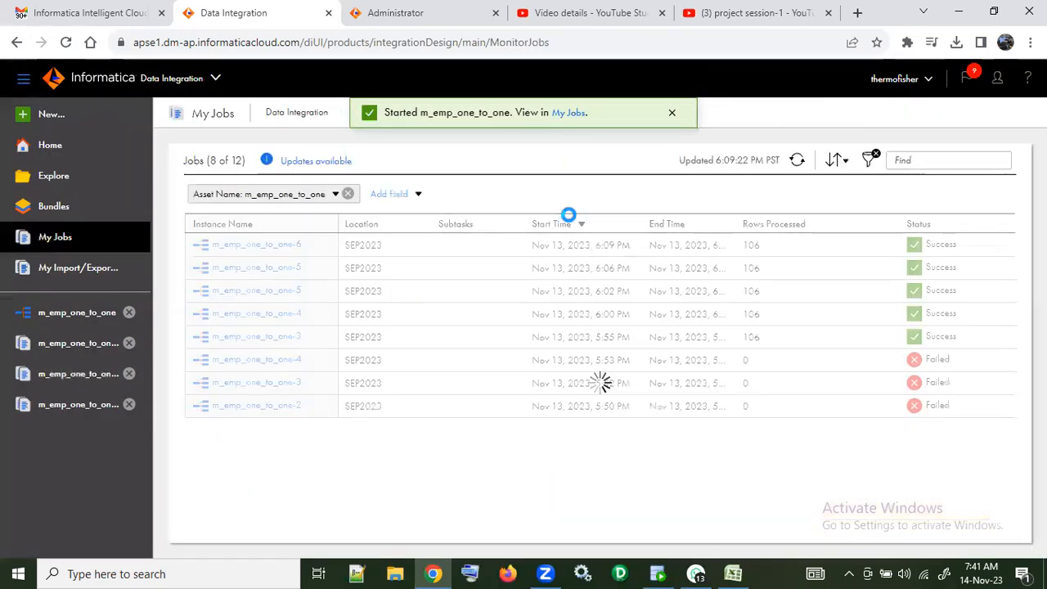
left_click(798, 160)
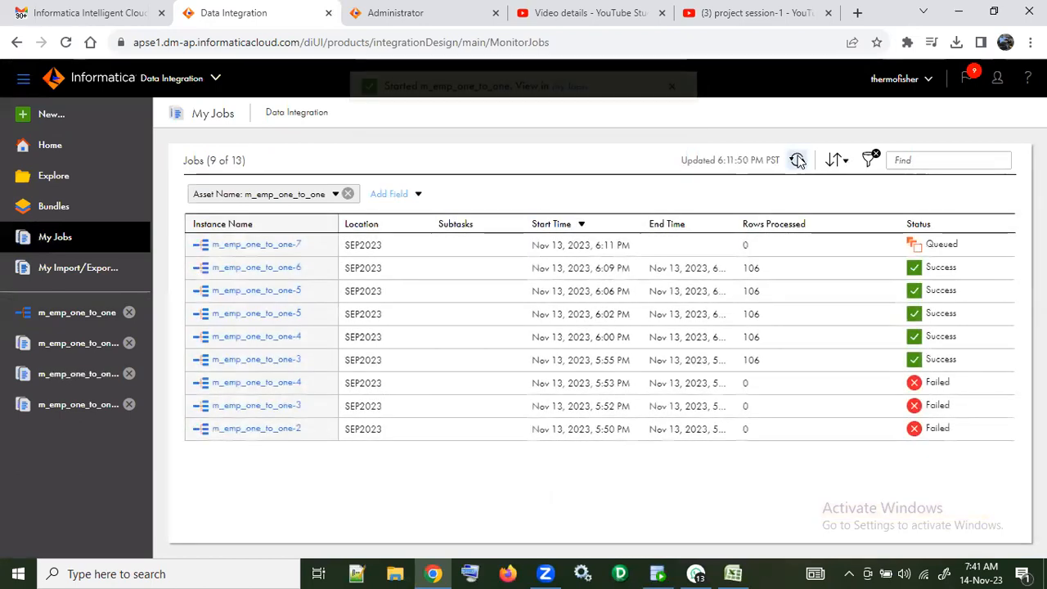
left_click(798, 161)
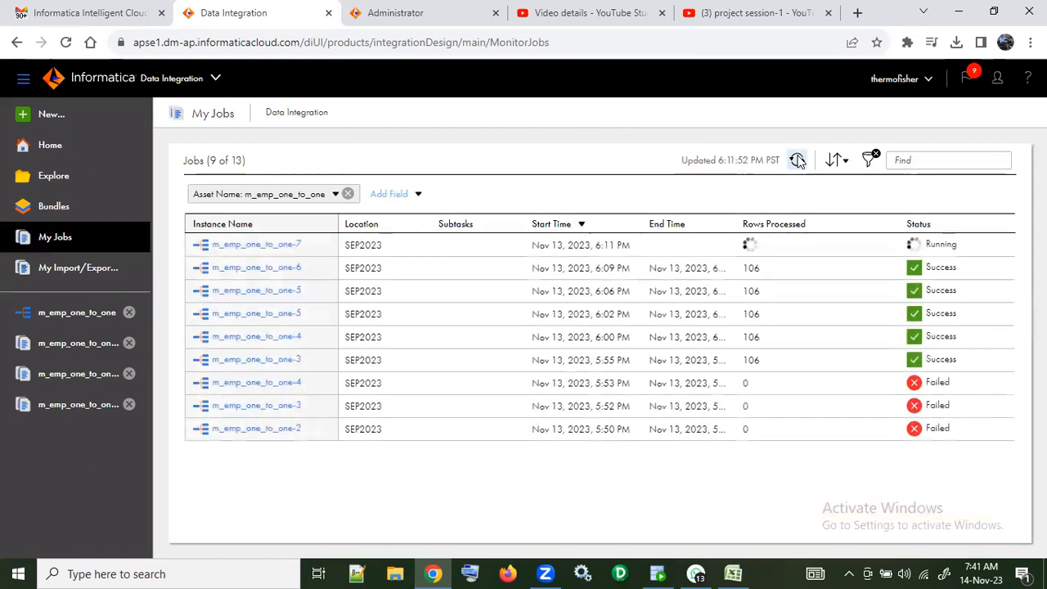
left_click(798, 160)
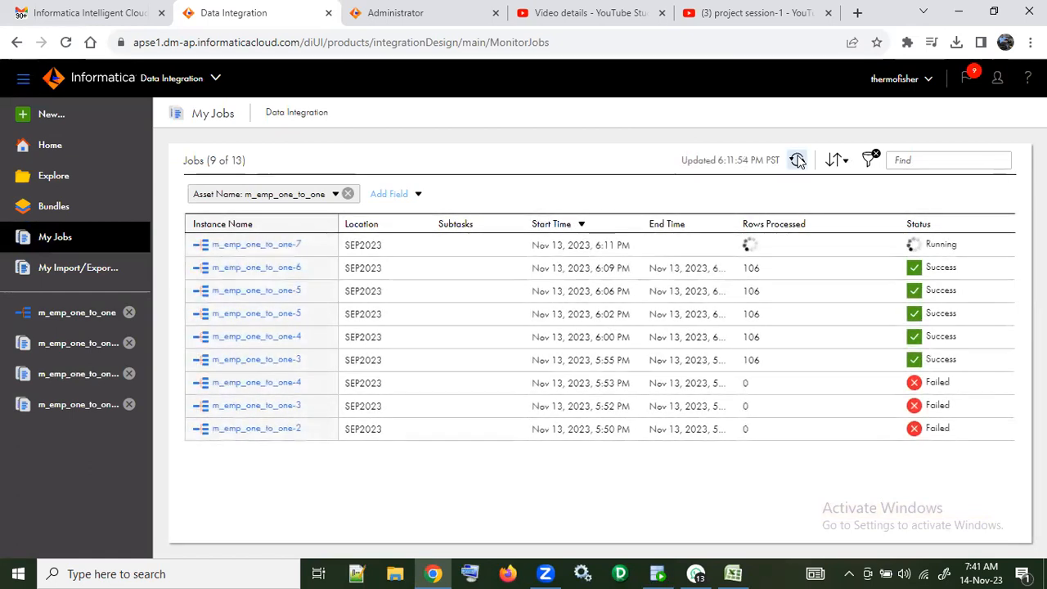
left_click(798, 161)
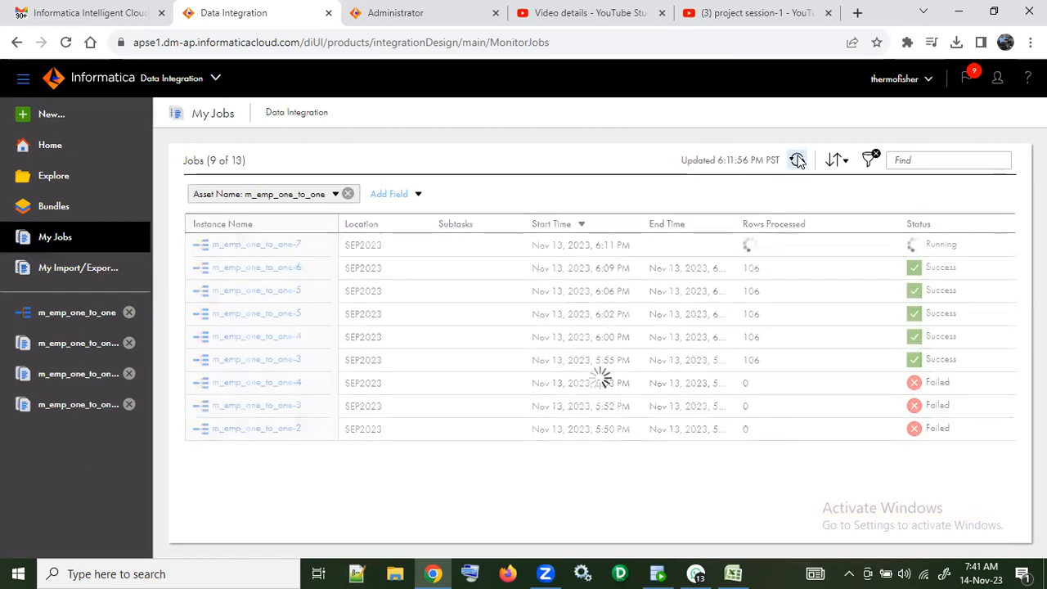
left_click(799, 161)
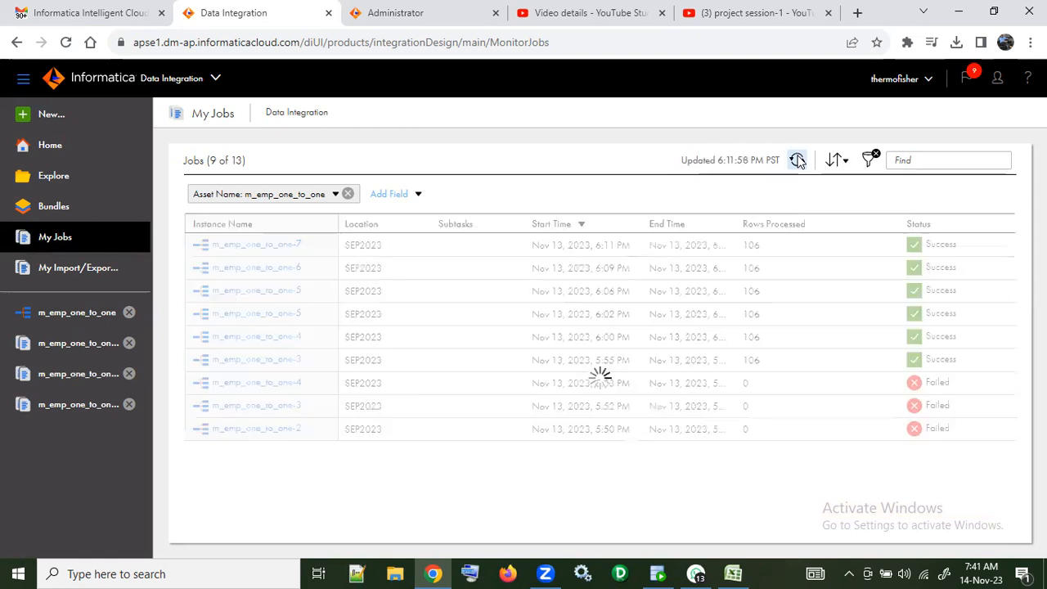
left_click(799, 160)
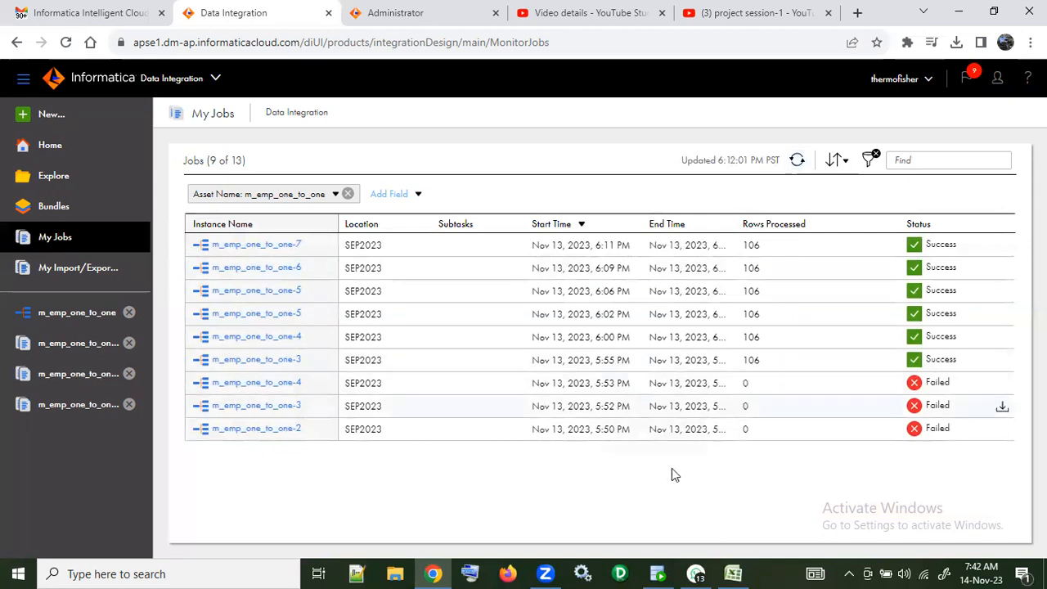
Step: Switch to SQL Developer and change the EMPLOYEES query to "select * from emp_iics;"
left_click(658, 573)
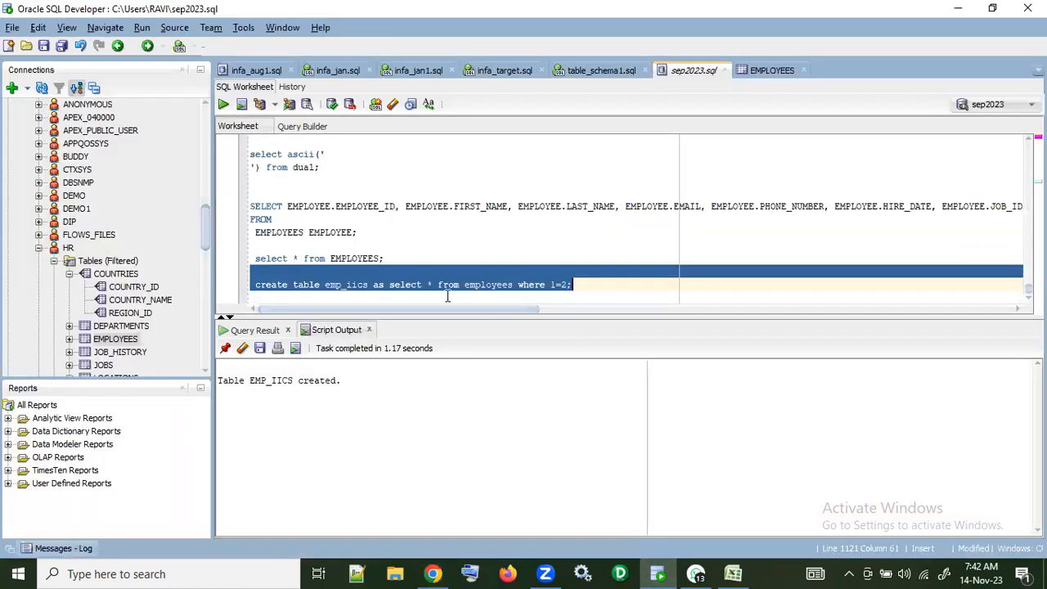
double_click(356, 285)
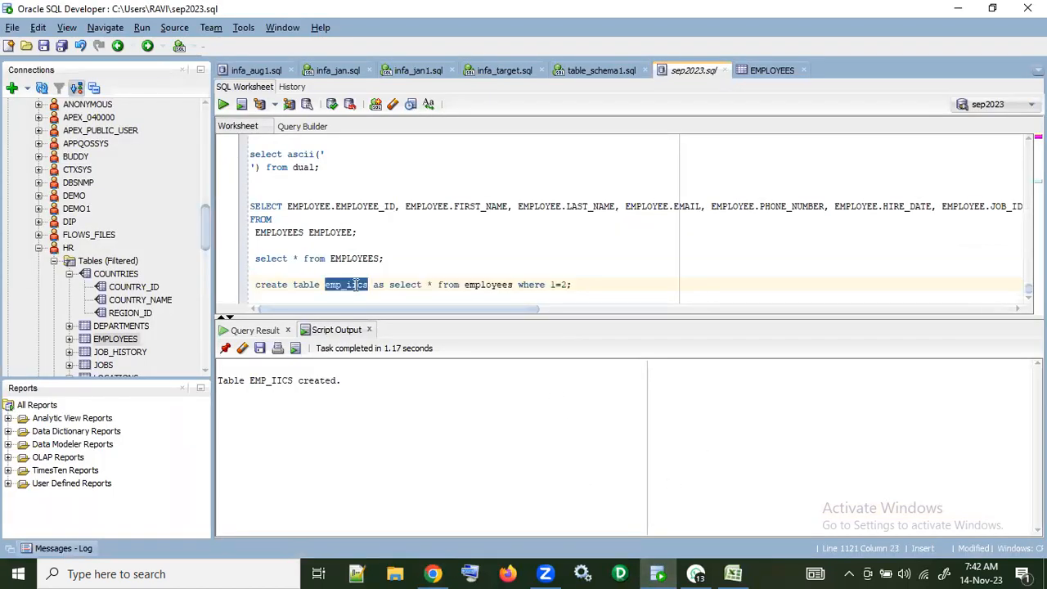
key("ctrl+v")
key("ctrl+z")
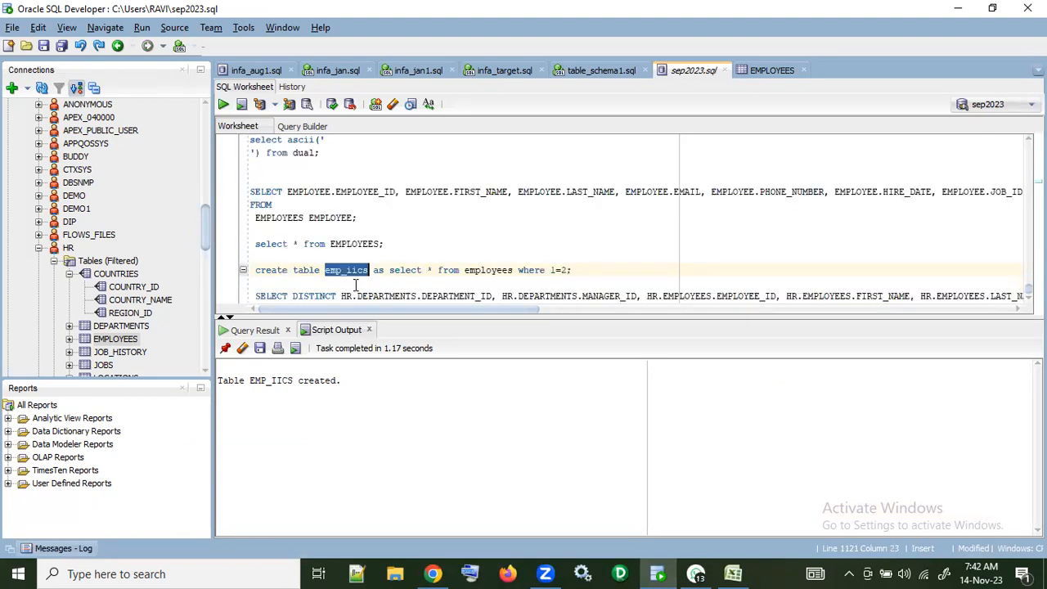
double_click(360, 243)
type("emp_iics")
key("shift+Home")
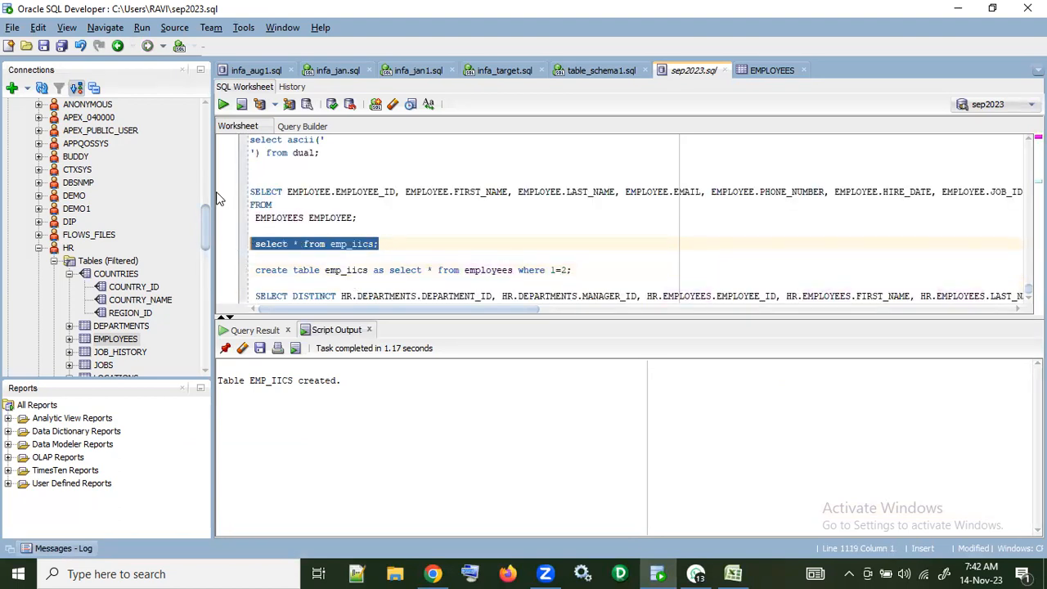
Step: Run the emp_iics query and get the row count of its result
left_click(224, 104)
right_click(422, 427)
left_click(455, 479)
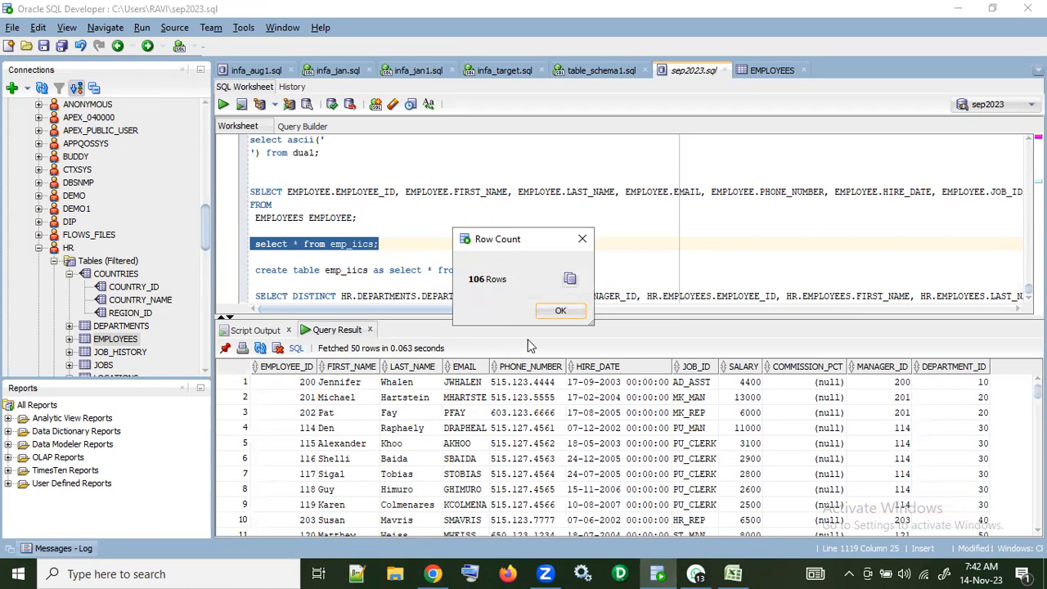
left_click(560, 312)
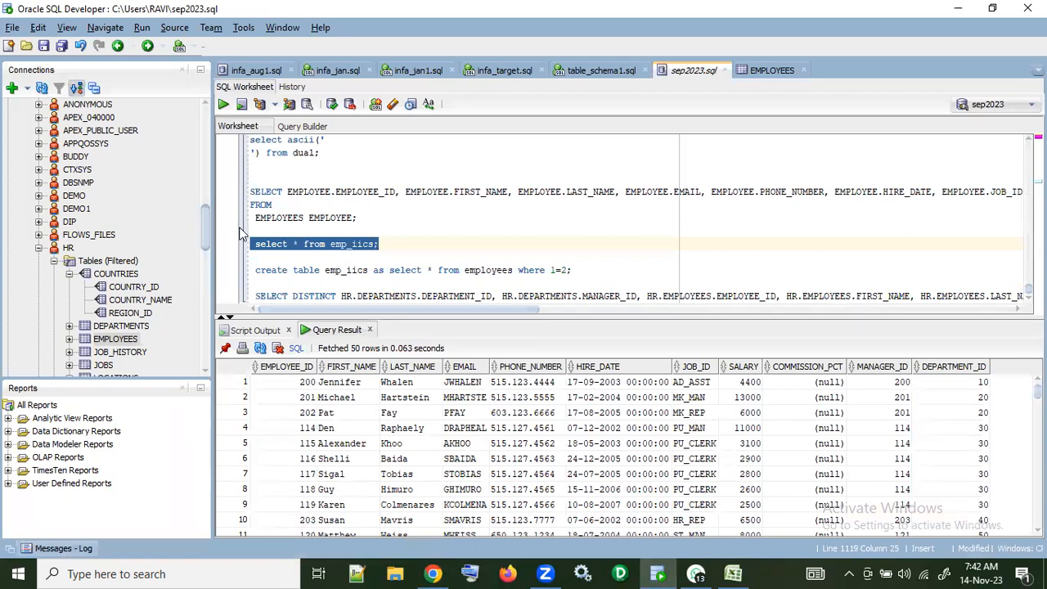
Step: Examine the EMPLOYEES table's triggers, comparing the code of SECURE_EMPLOYEES and UPDATE_JOB_HISTORY
left_click(772, 71)
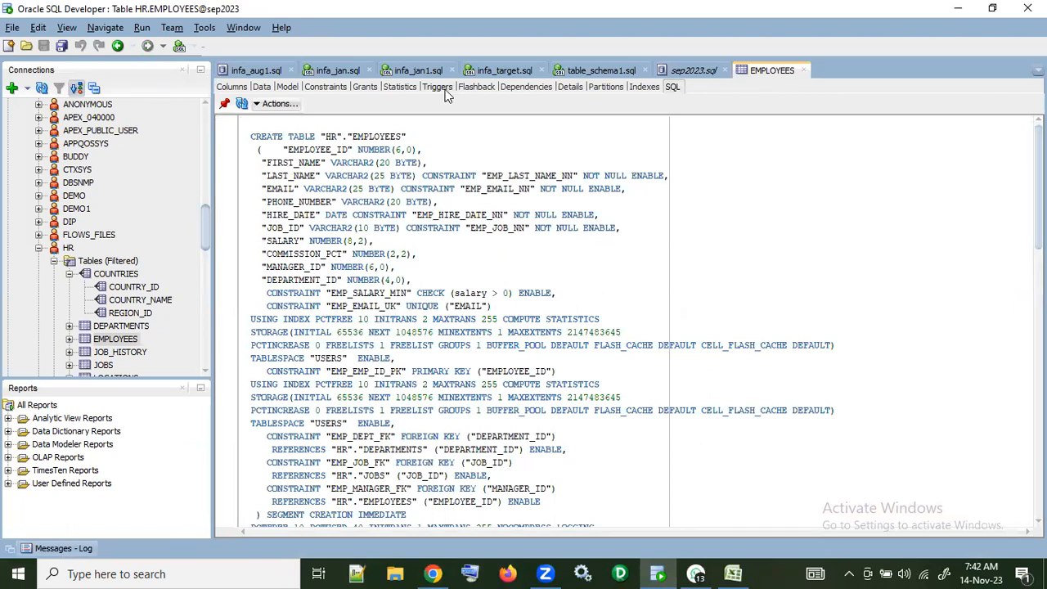
left_click(440, 87)
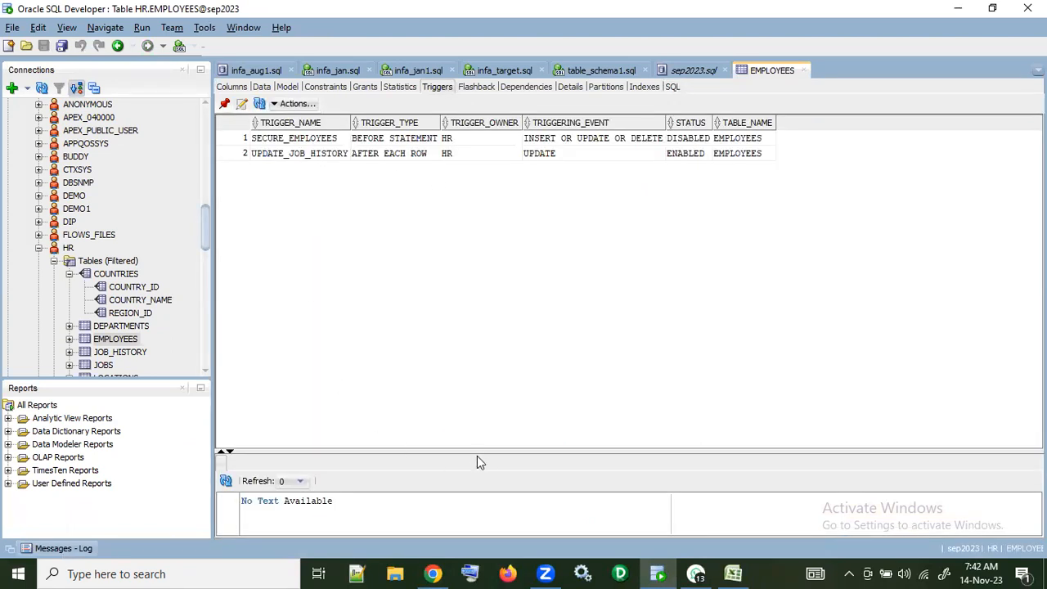
left_click_drag(480, 452, 486, 332)
left_click(319, 140)
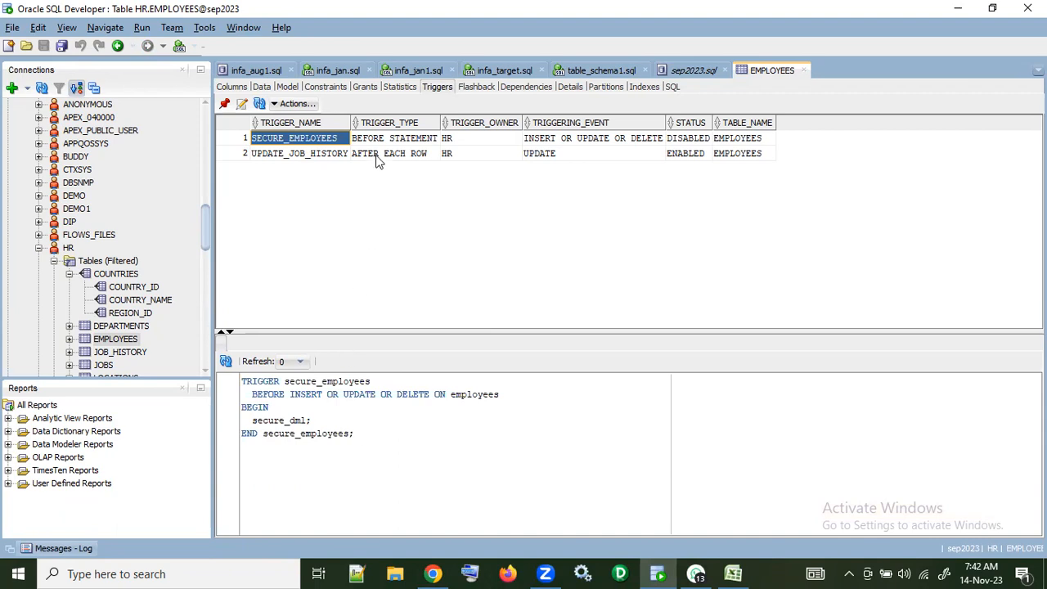
left_click(287, 155)
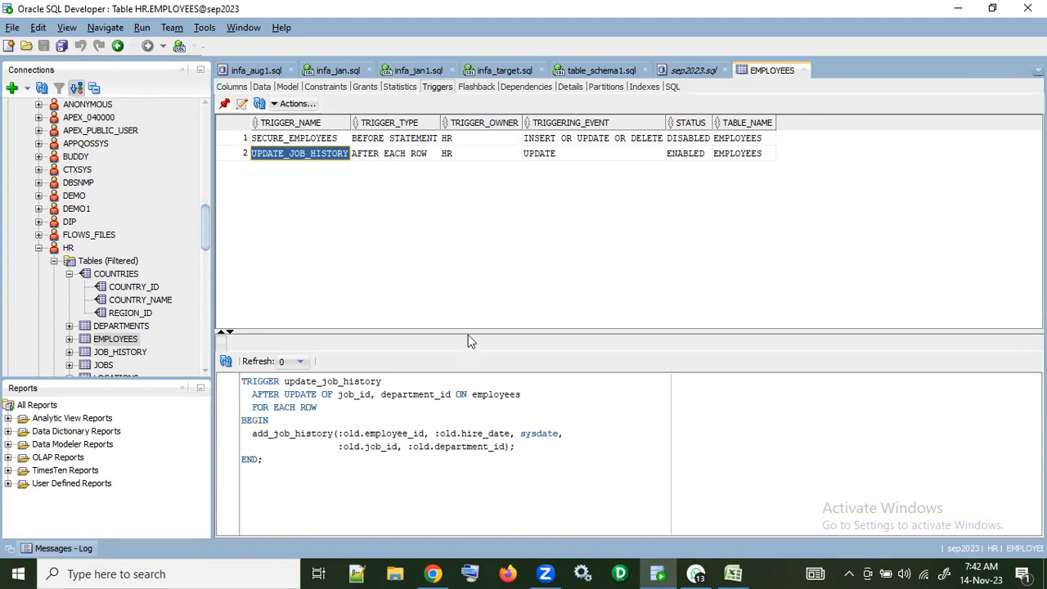
left_click(319, 140)
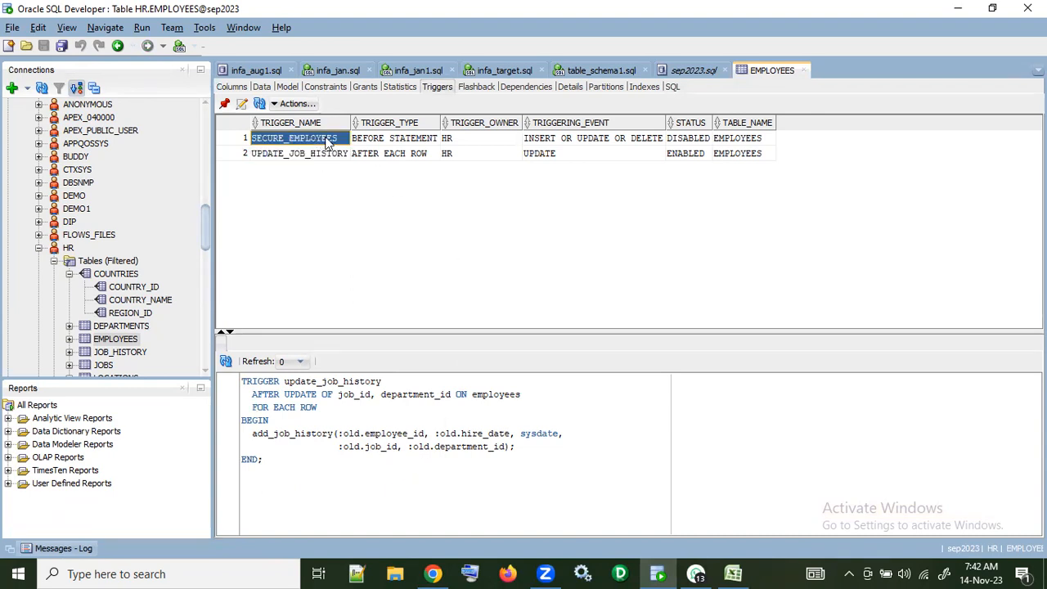
left_click(398, 141)
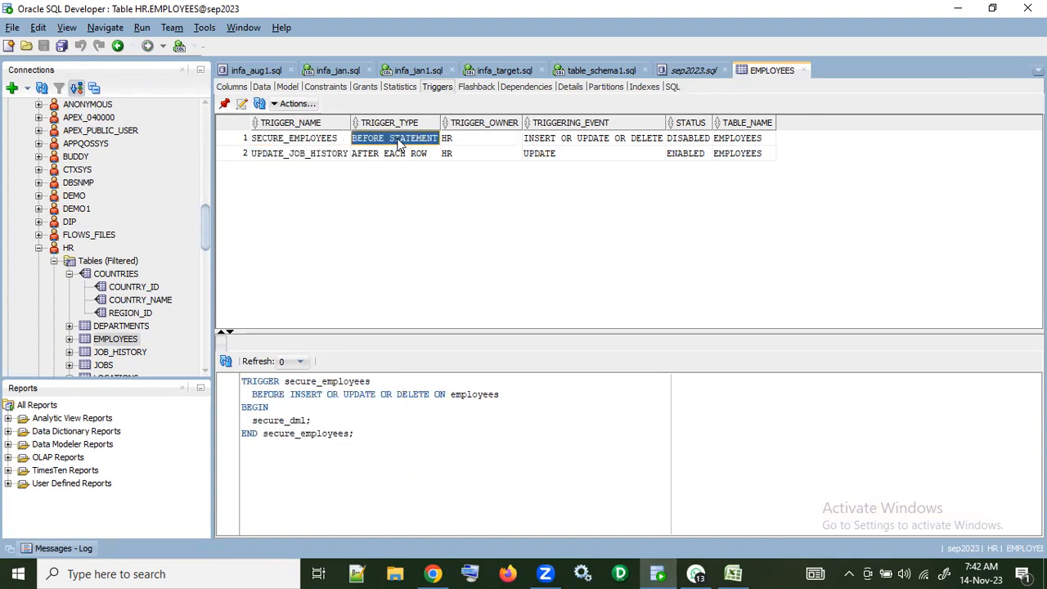
Step: Collapse the Other Users node and open the EMPLOYEES table from the sep2023 connection's own tables to view its triggers
double_click(570, 141)
left_click(305, 140)
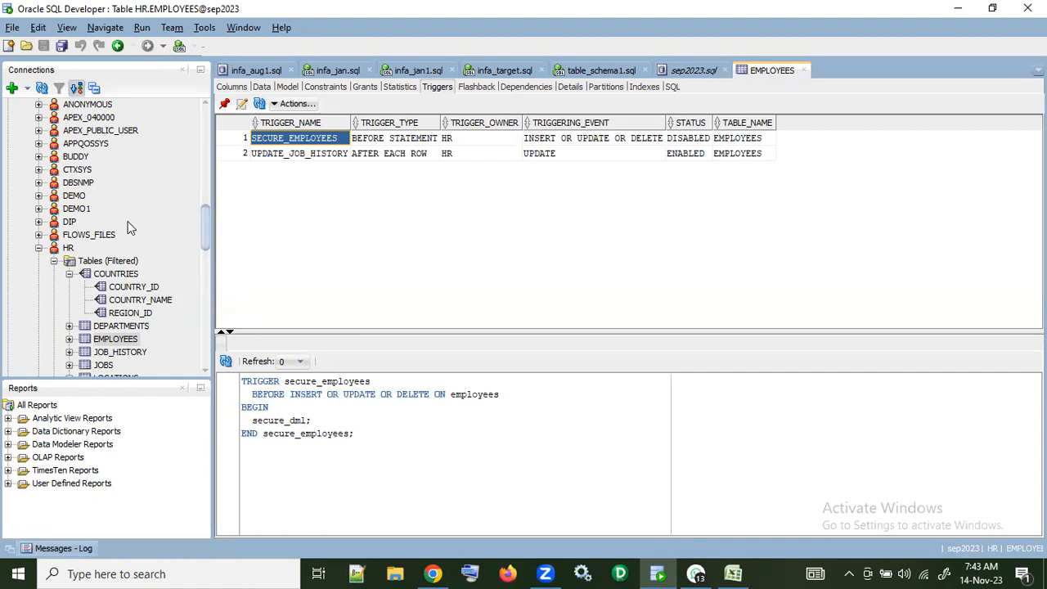
scroll(129, 227, "up", 6)
left_click(24, 326)
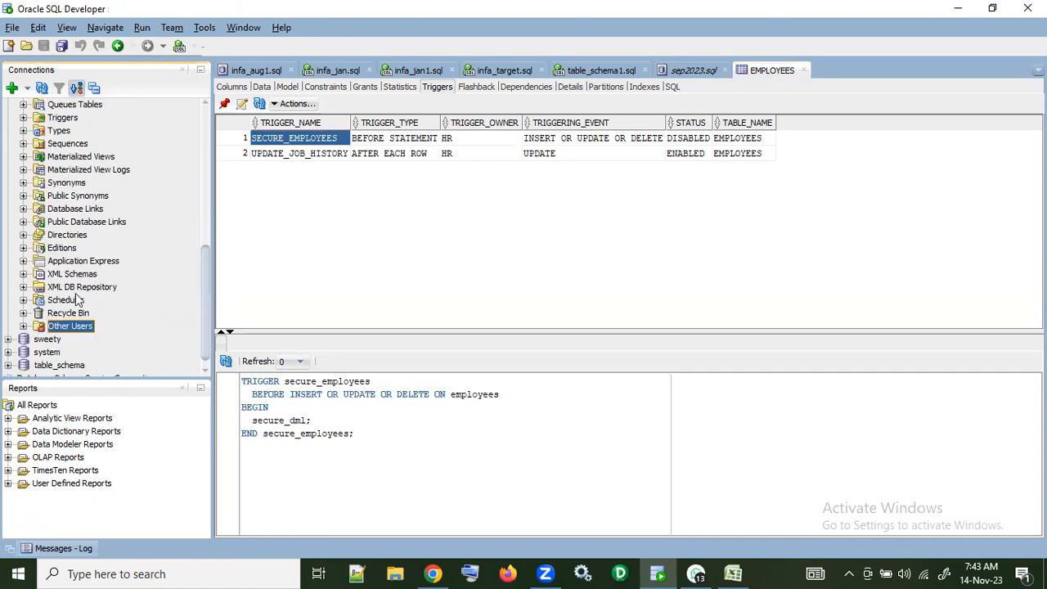
scroll(77, 298, "up", 7)
scroll(98, 331, "down", 1)
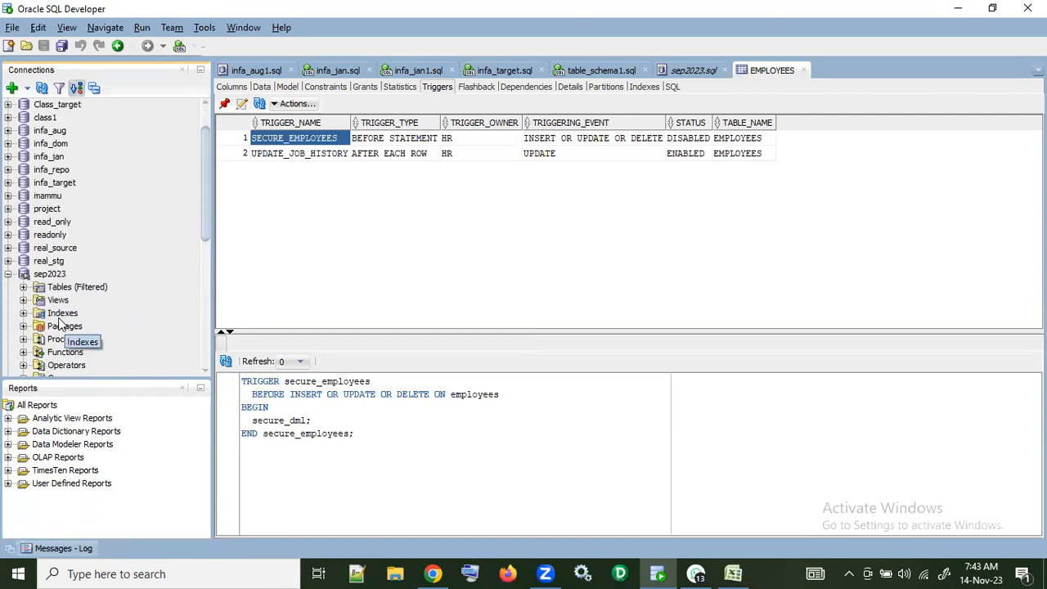
left_click(24, 288)
scroll(85, 304, "down", 1)
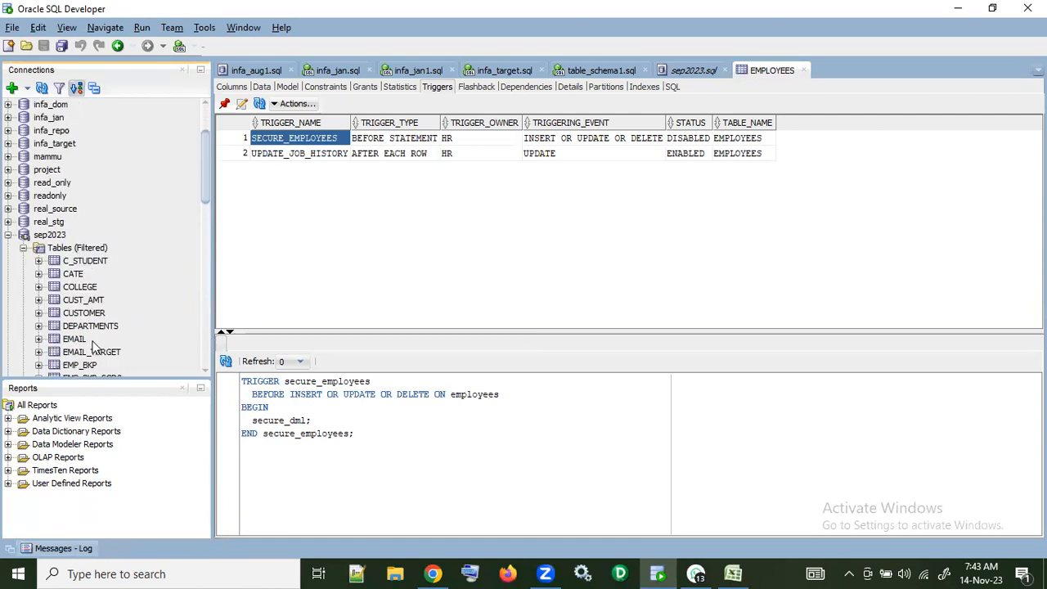
scroll(98, 335, "down", 2)
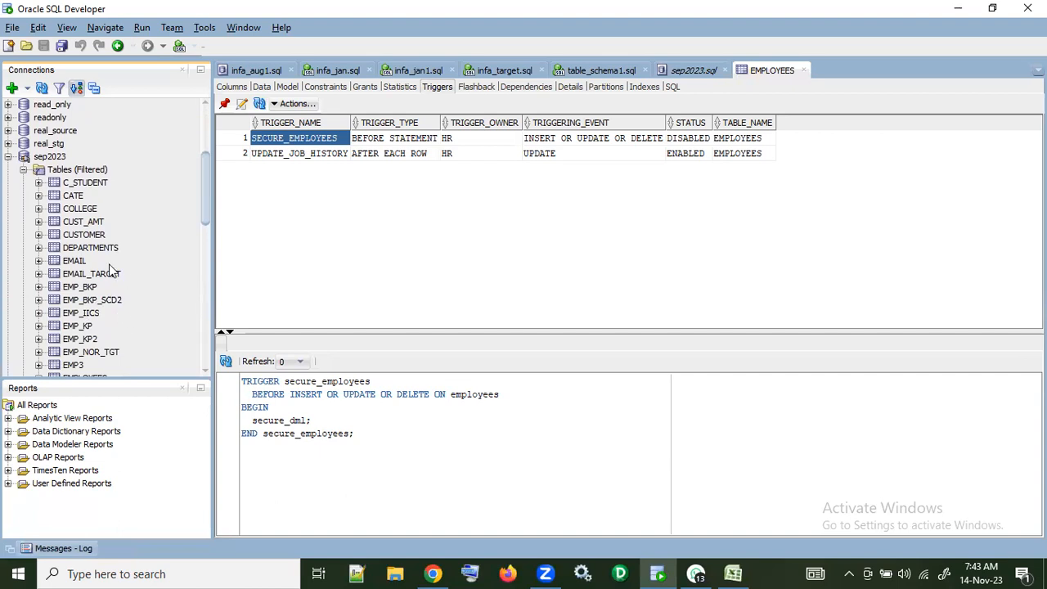
scroll(115, 273, "down", 1)
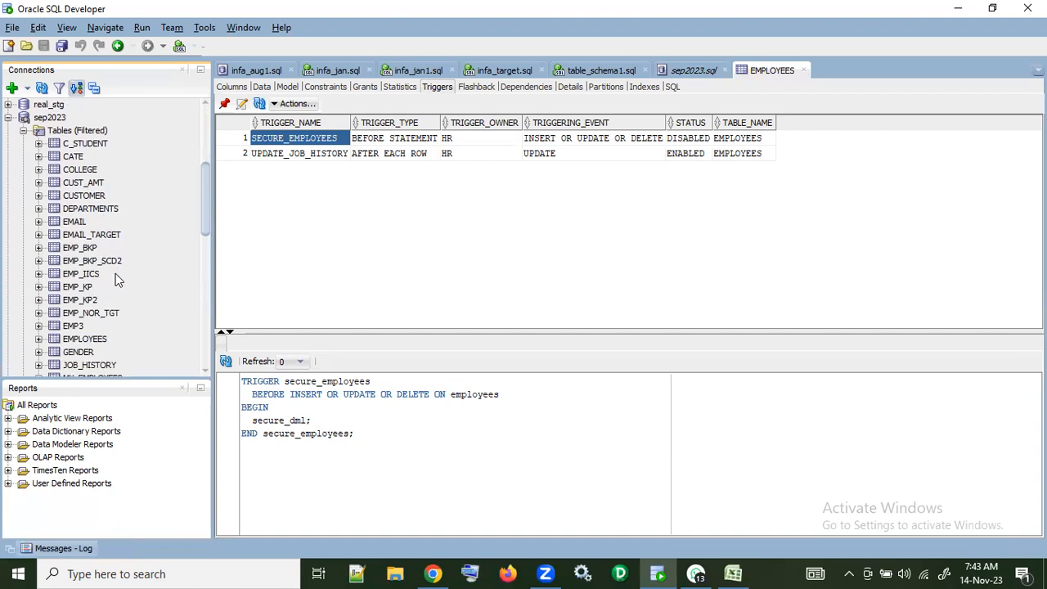
left_click(90, 340)
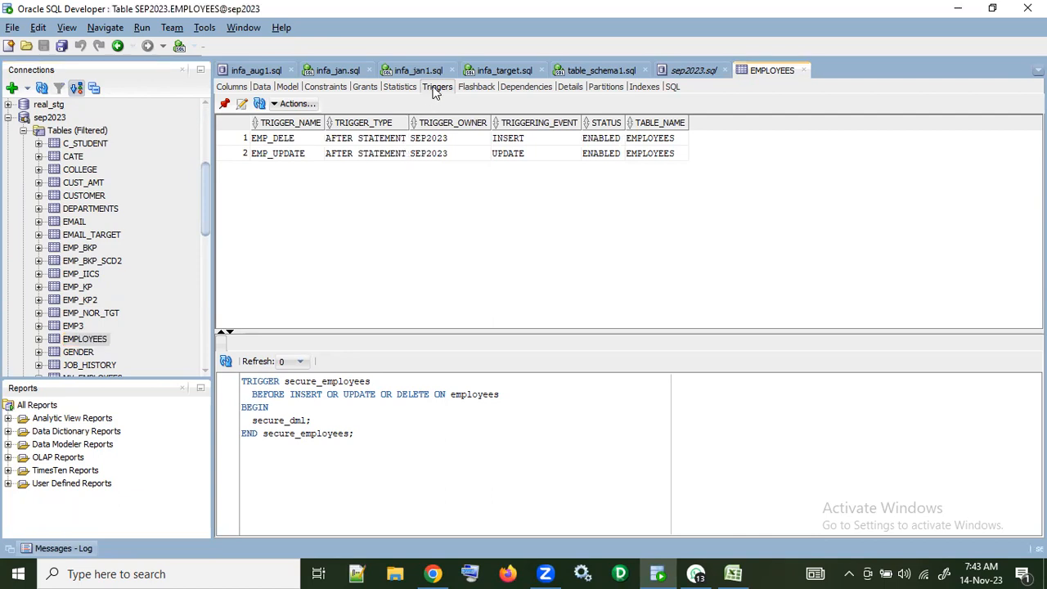
Step: Examine the code of the EMP_DELE trigger on the SEP2023 EMPLOYEES table, focusing on its delete statement
left_click(297, 140)
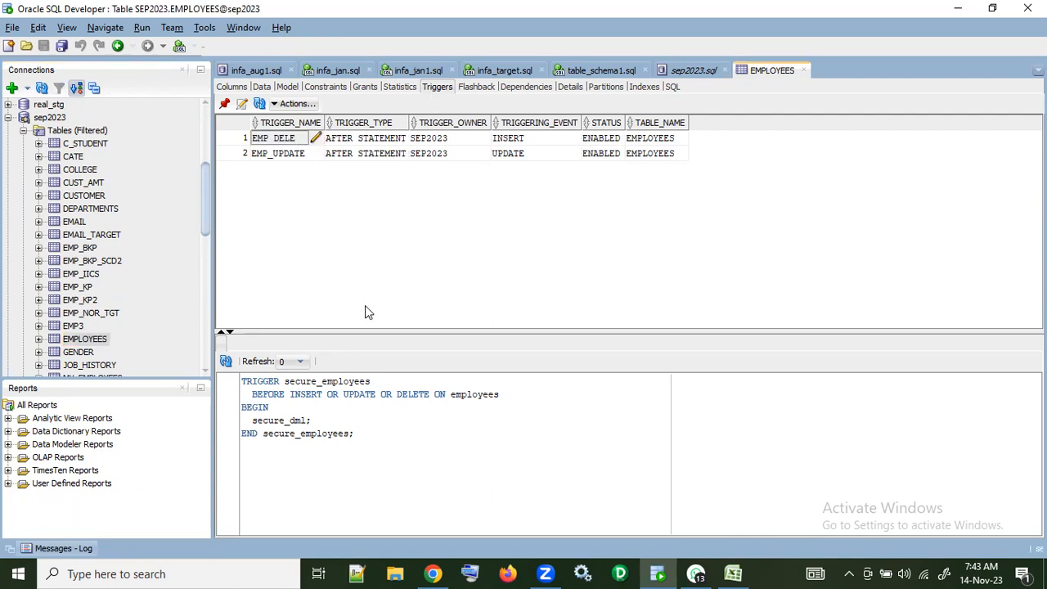
left_click_drag(472, 448, 239, 449)
left_click(534, 421)
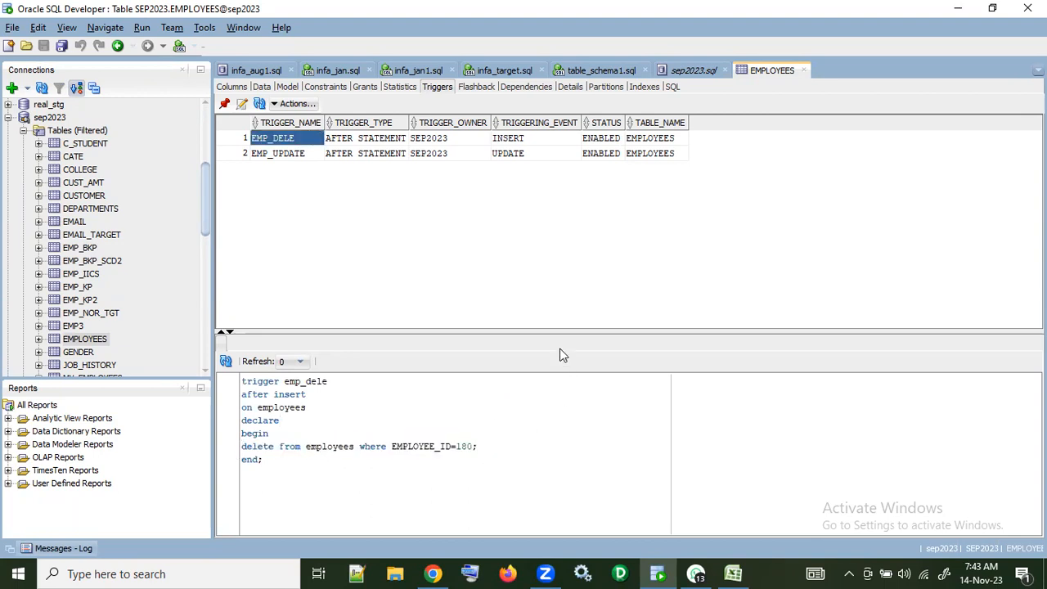
left_click_drag(487, 444, 193, 433)
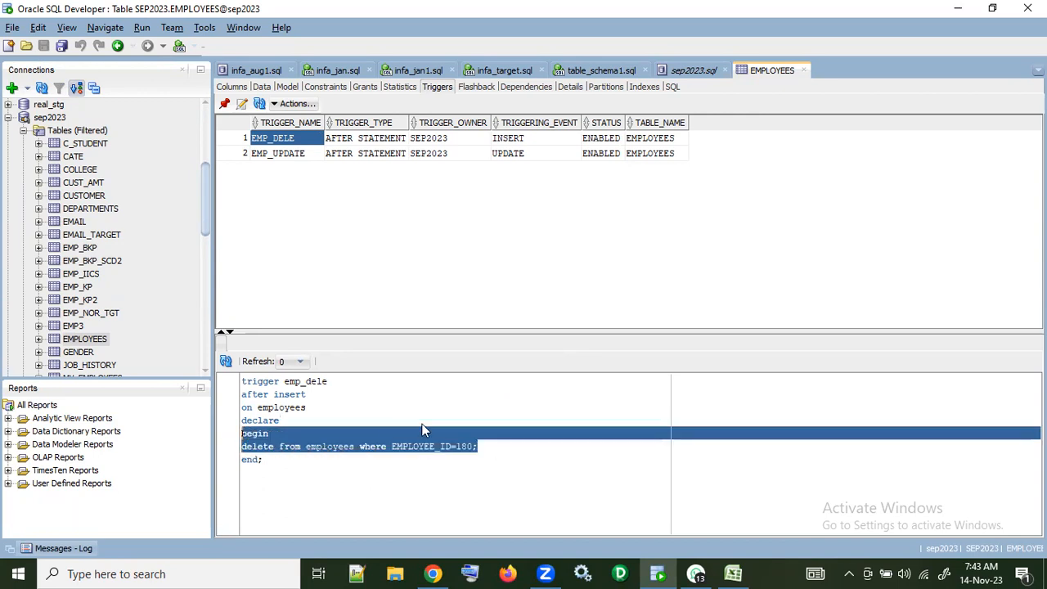
left_click(449, 423)
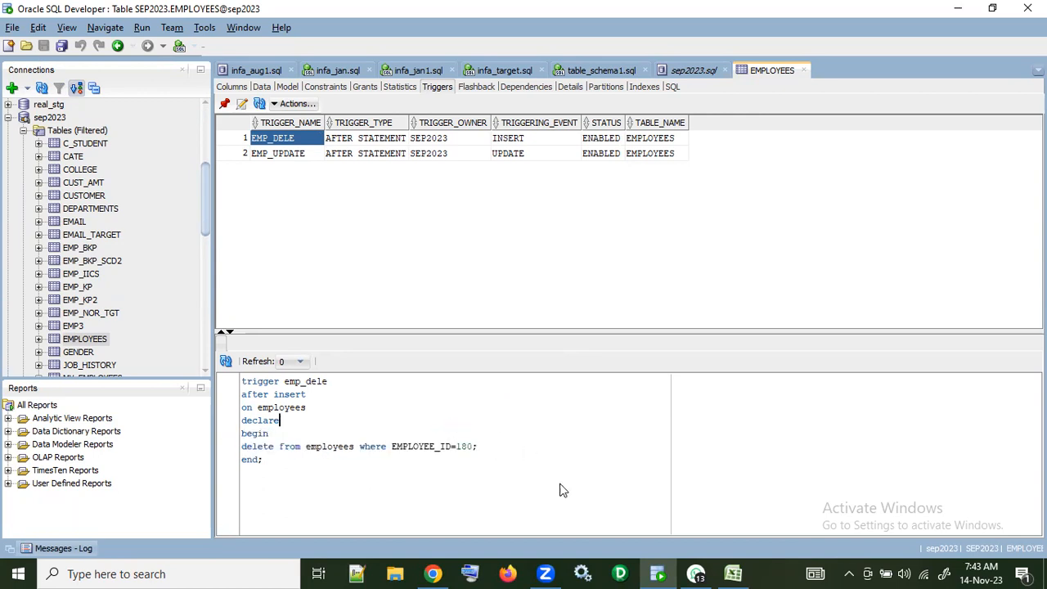
Step: Switch to Informatica in Chrome, view the m_emp_one_to_one-7 job details and open its m_emp_one_to_one mapping
left_click(434, 574)
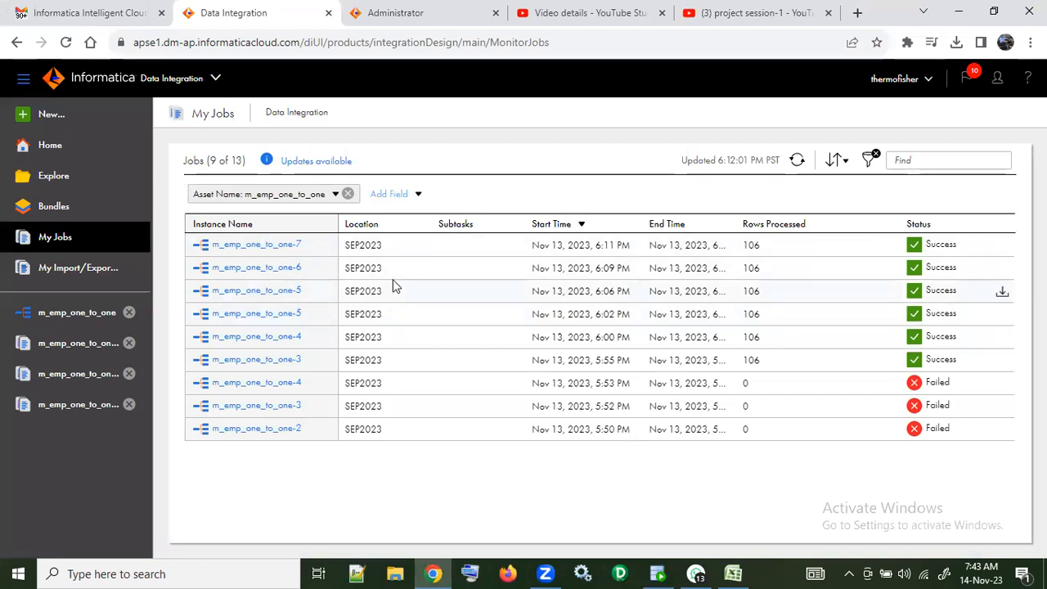
left_click(275, 245)
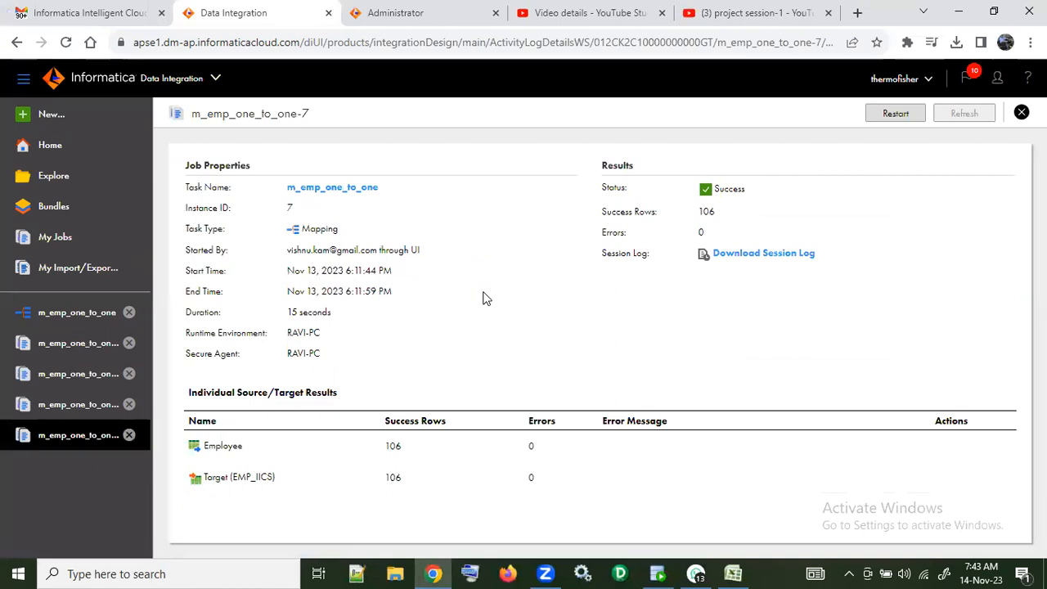
left_click(345, 188)
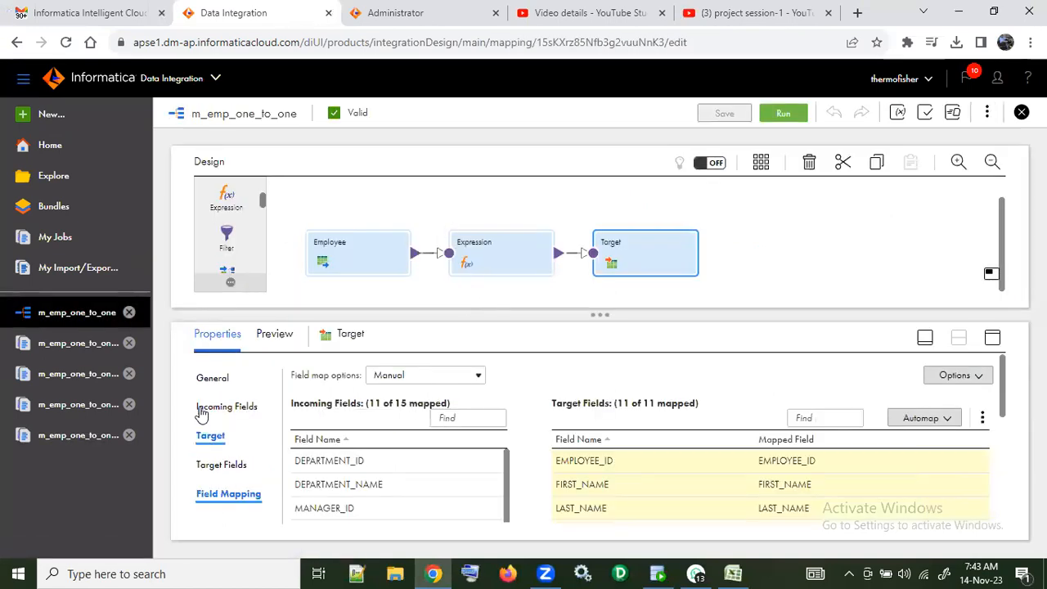
Step: Examine the Employee source's connection, source type, object relationship and query options in the m_emp_one_to_one mapping
left_click(333, 259)
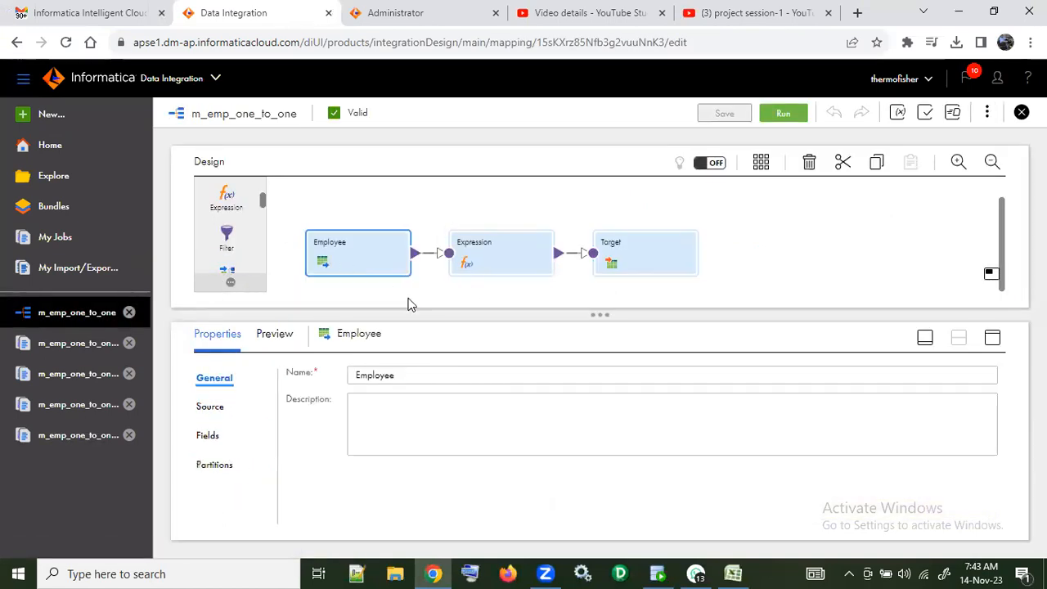
left_click(222, 406)
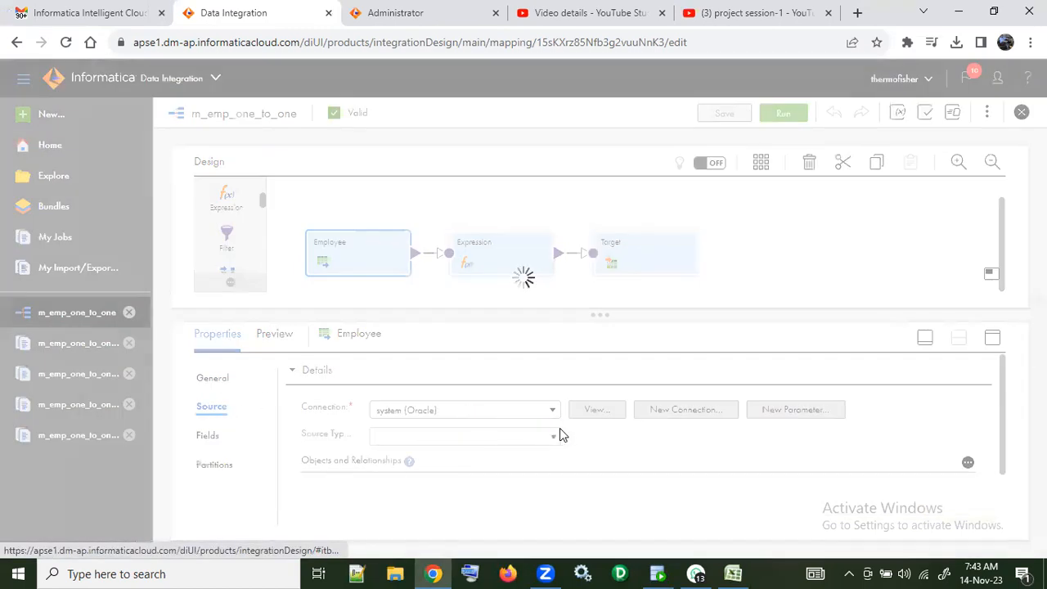
scroll(495, 441, "down", 2)
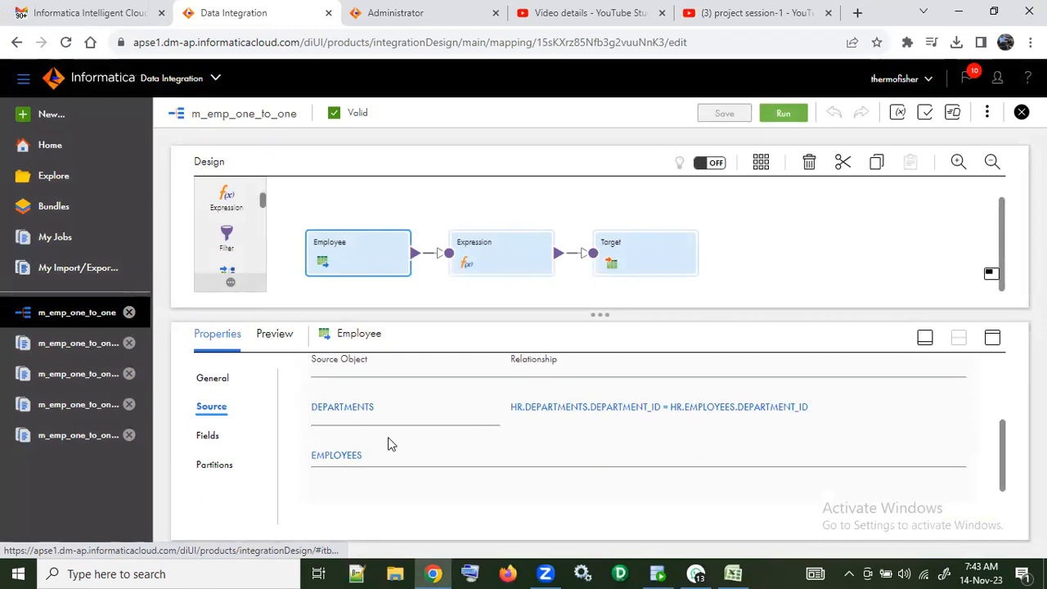
scroll(386, 442, "down", 2)
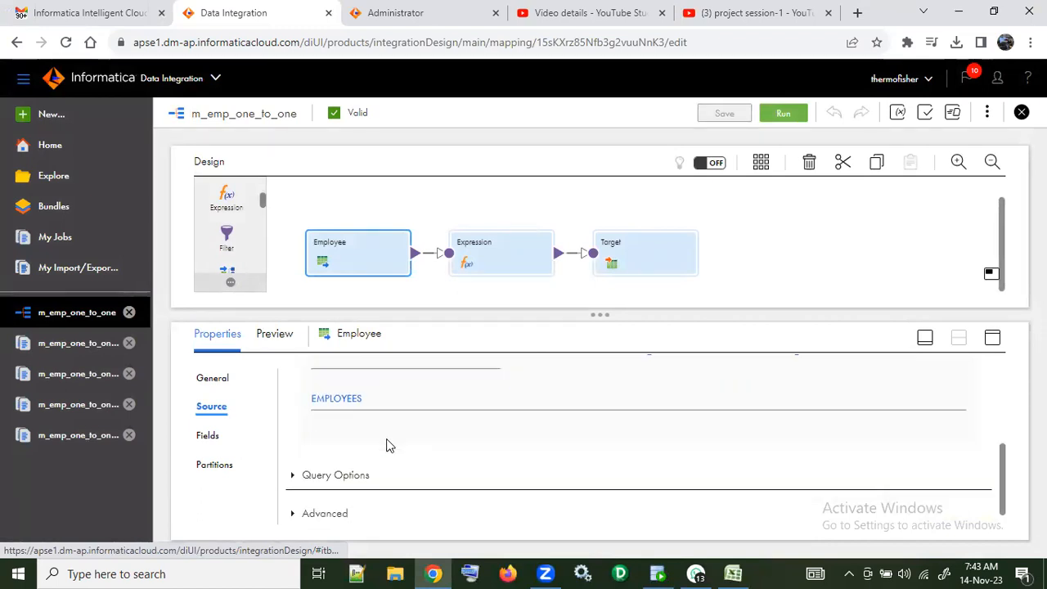
left_click(293, 461)
scroll(536, 431, "up", 1)
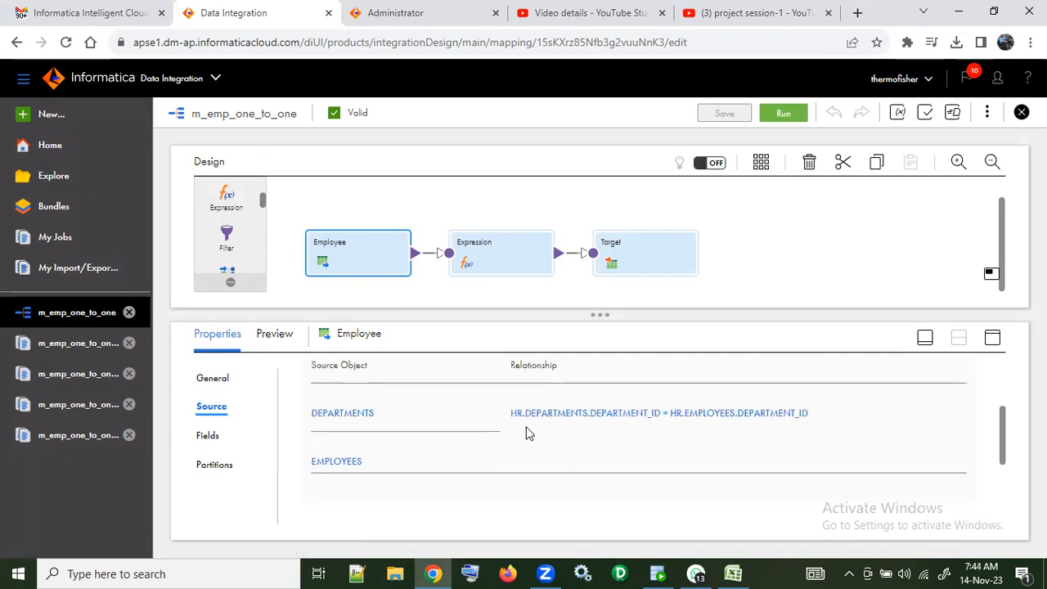
scroll(496, 426, "up", 3)
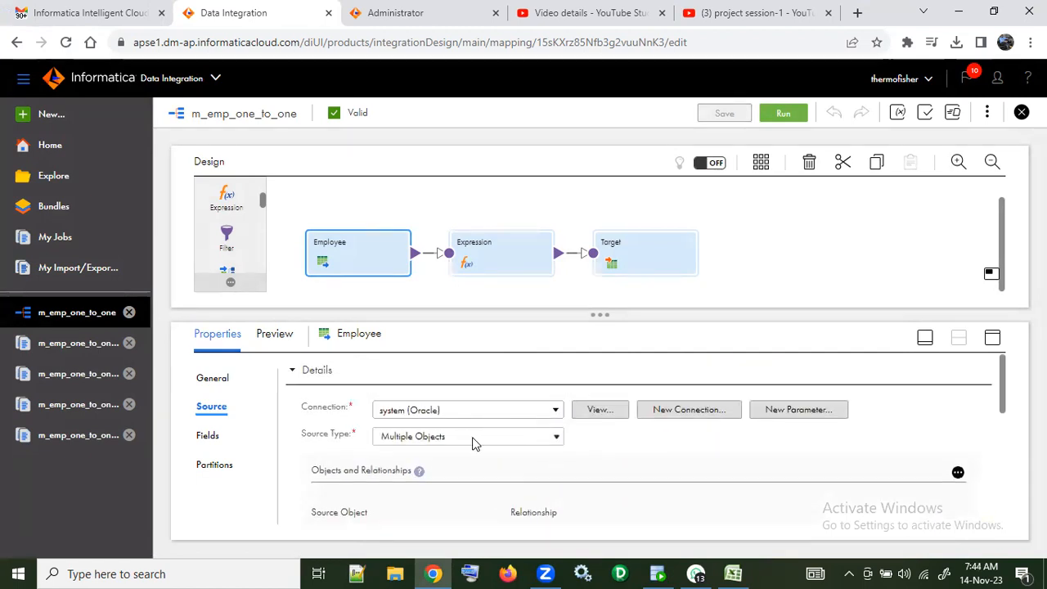
Step: Look through the available source types for Employee and the additional actions offered for the mapping, without changing anything
left_click(479, 440)
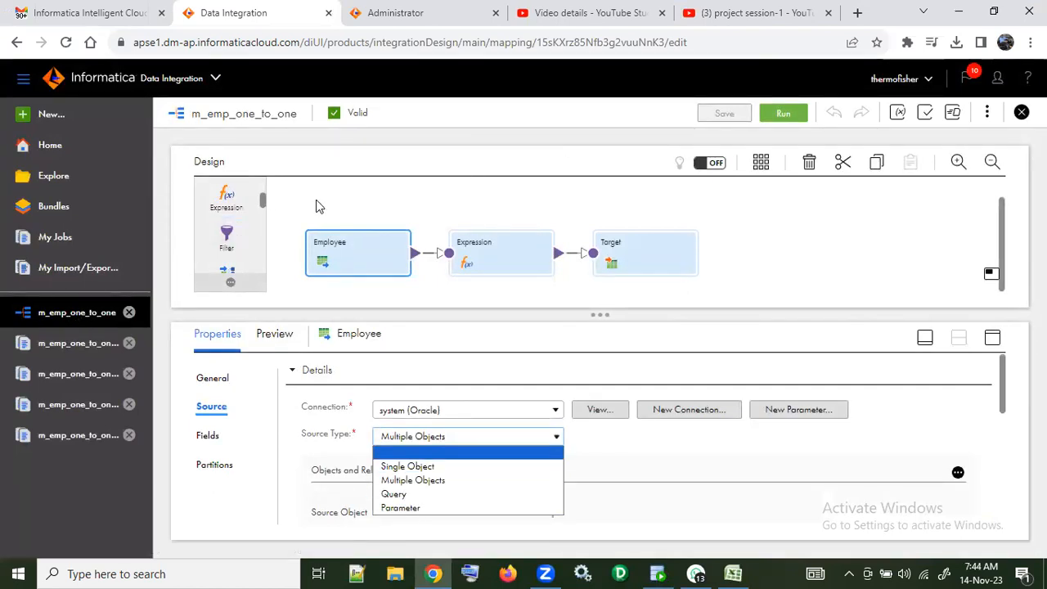
left_click(988, 113)
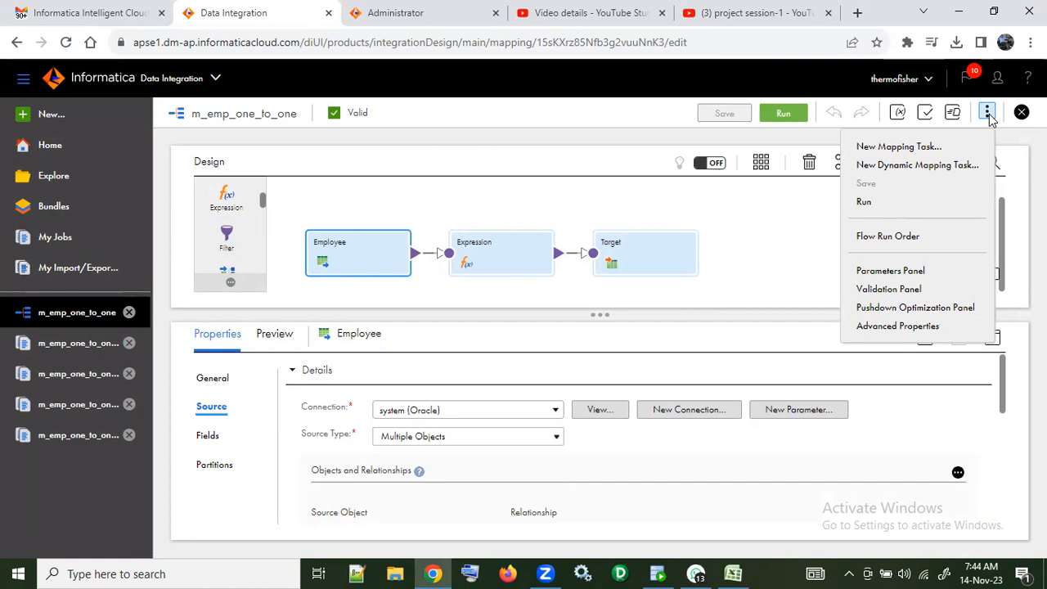
left_click(988, 114)
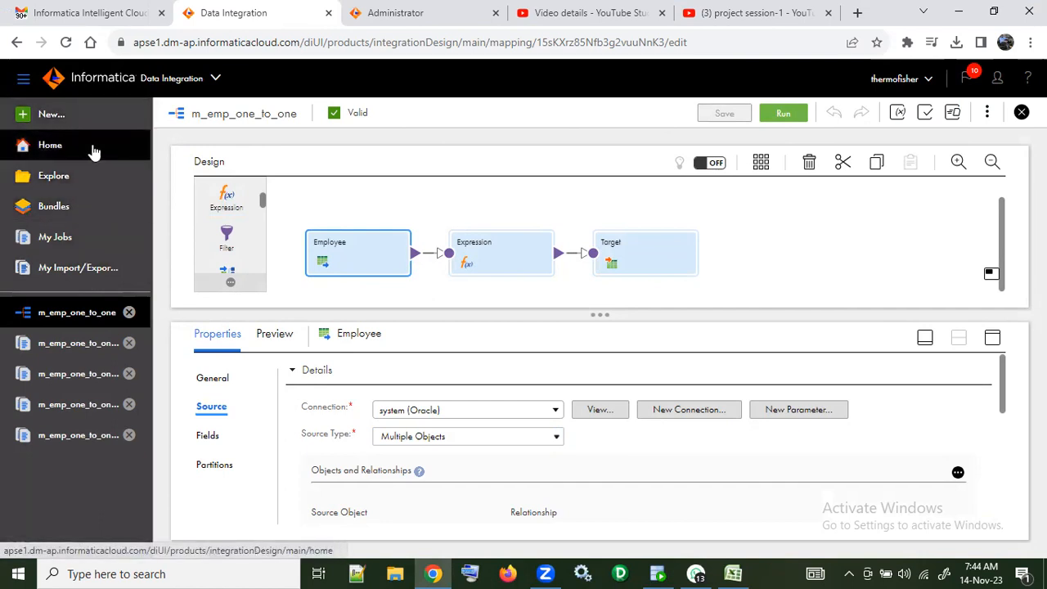
Step: Copy the m_emp_one_to_one mapping into the SEP2023 project, keeping both the original and the copy
left_click(94, 181)
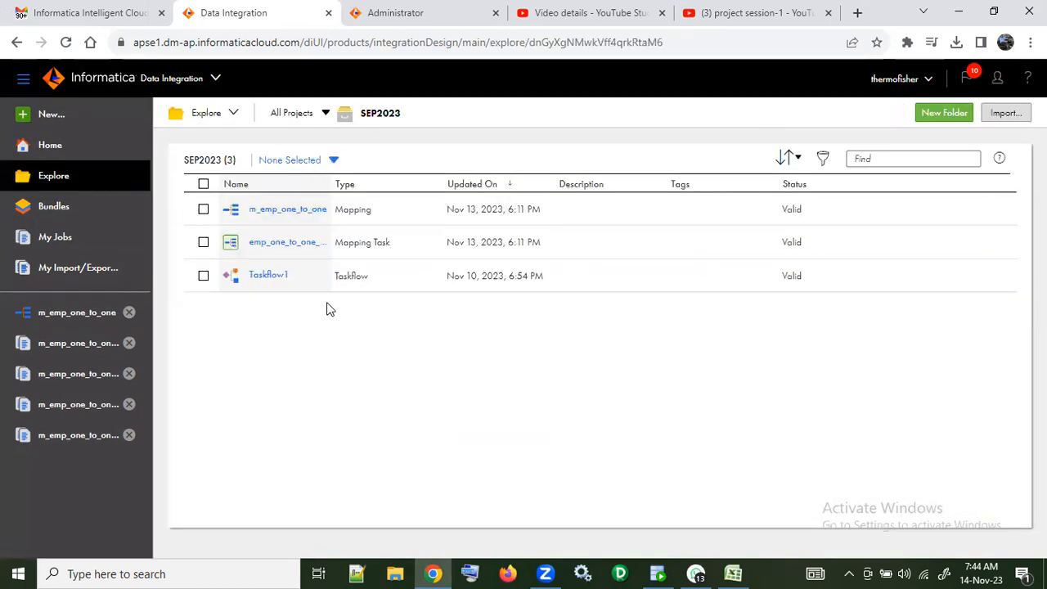
left_click(203, 209)
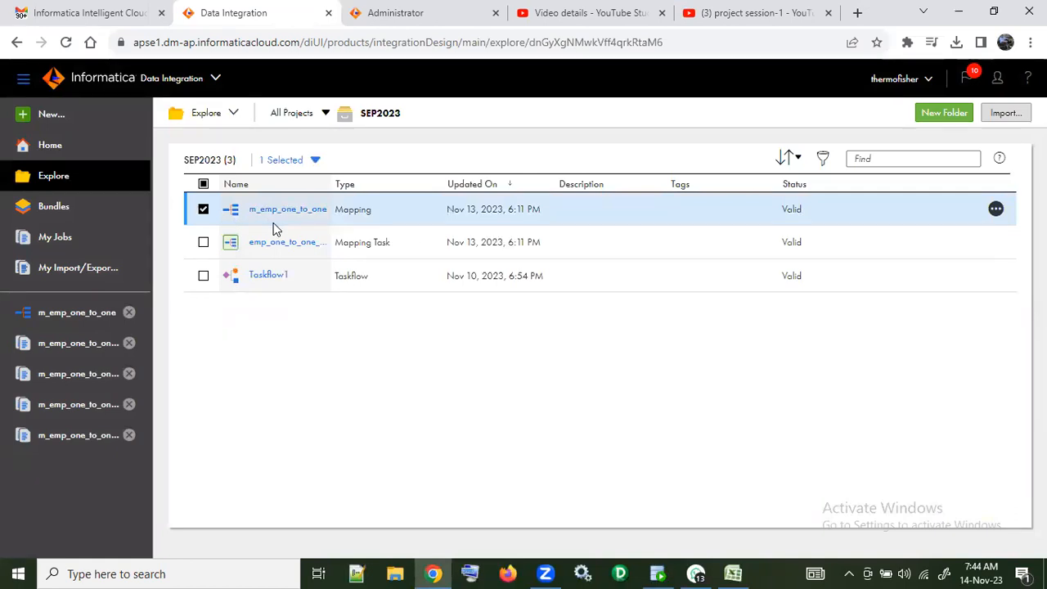
left_click(996, 210)
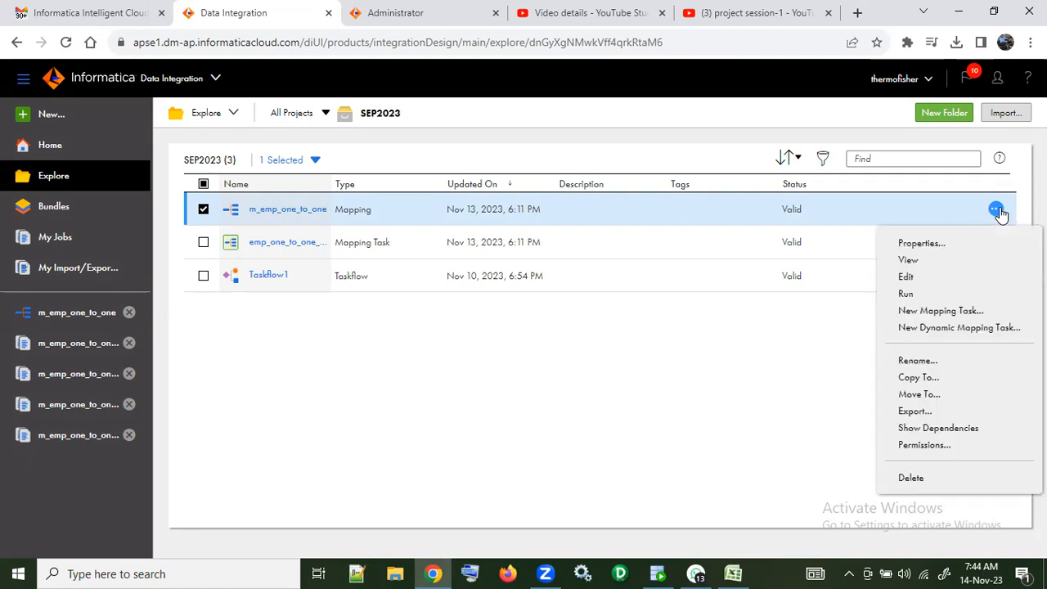
left_click(937, 376)
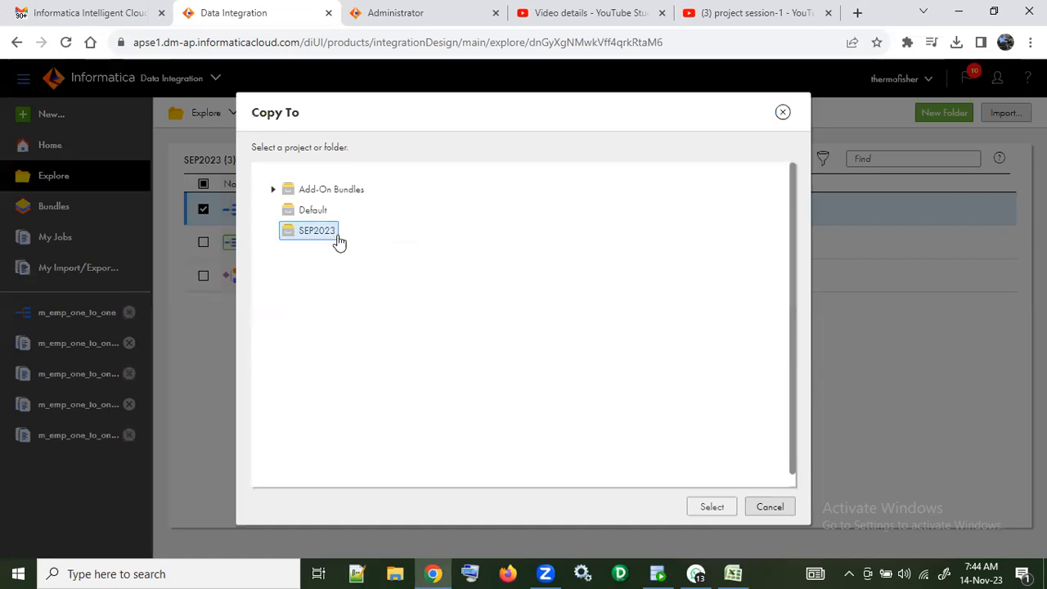
left_click(319, 232)
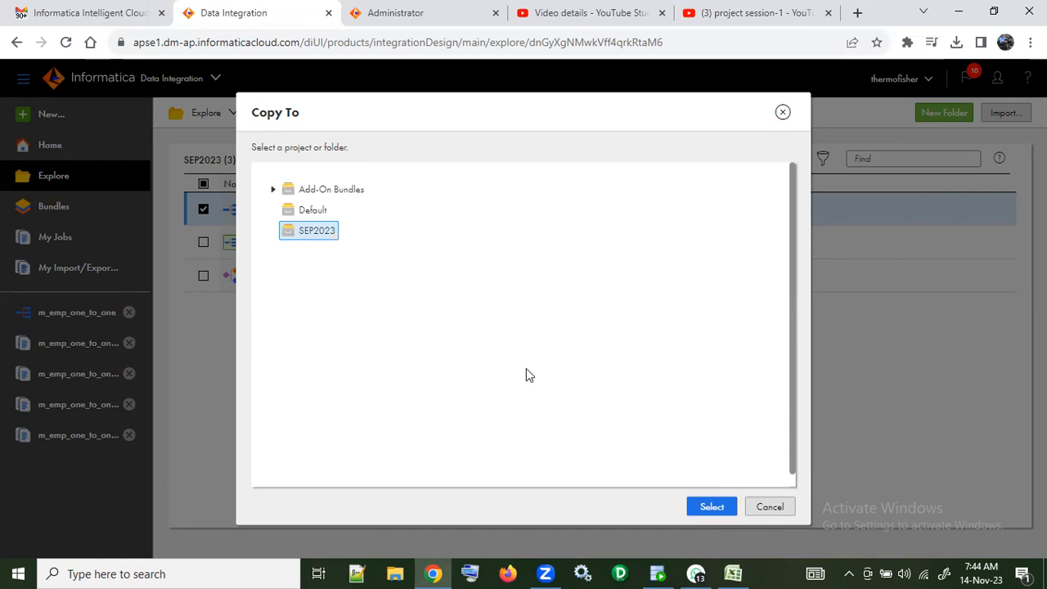
left_click(712, 509)
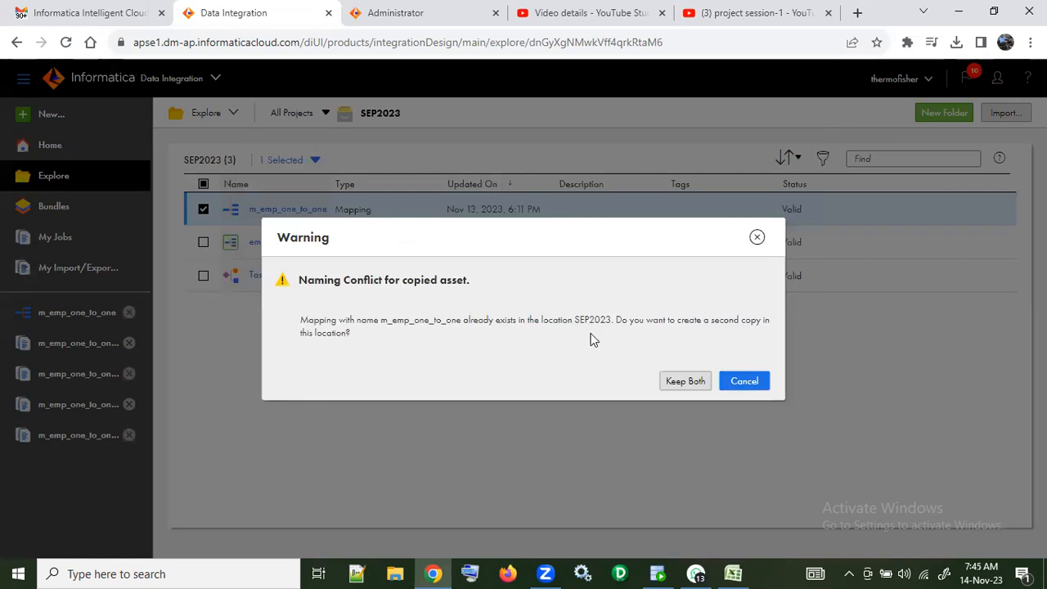
left_click(688, 381)
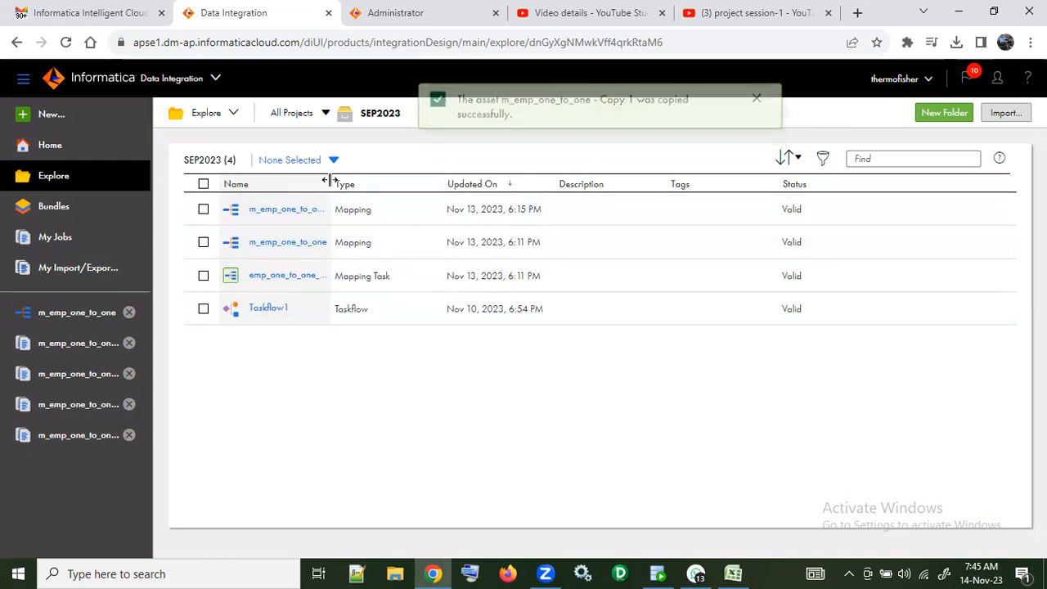
Step: Widen the Name column and rename the copied mapping "m_emp_one_to_one - Copy 1" as "m_emp_one_to_one - query"
left_click_drag(329, 184, 402, 184)
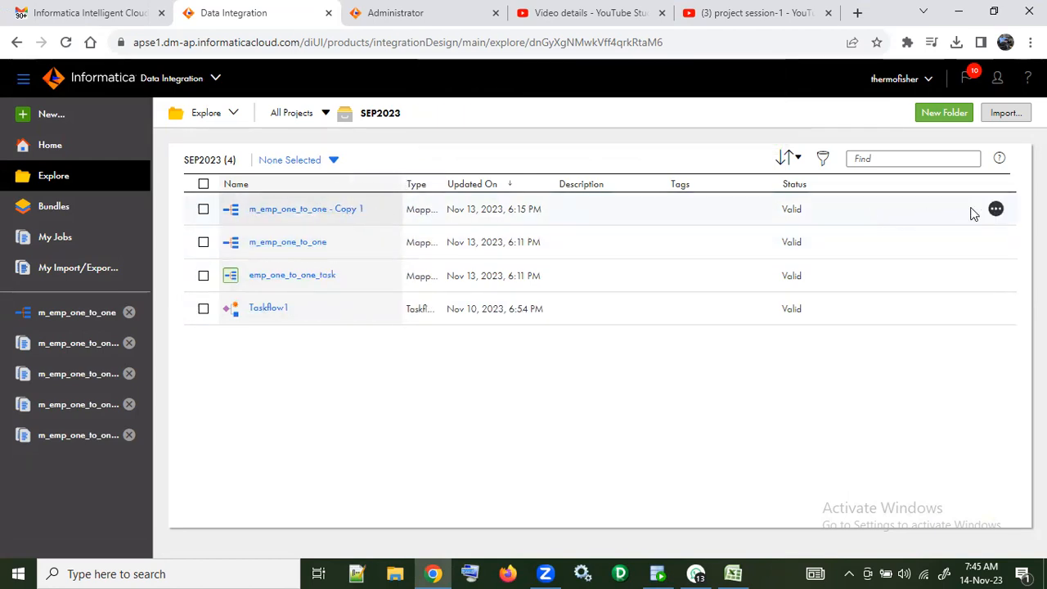
left_click(996, 209)
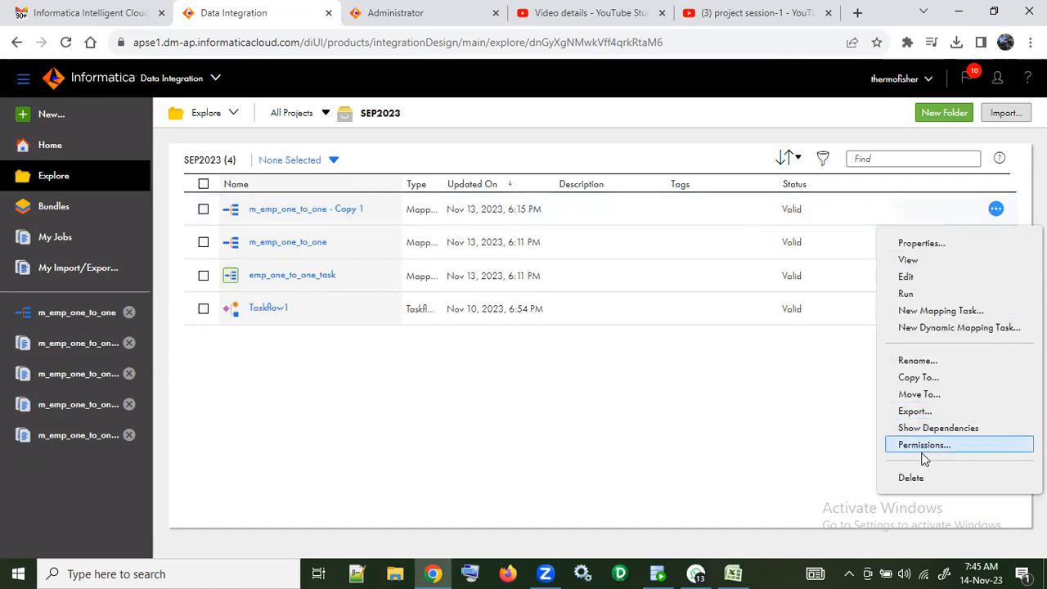
left_click(918, 361)
left_click(449, 306)
key("BackSpace")
key("BackSpace")
key("BackSpace")
key("BackSpace")
key("BackSpace")
key("BackSpace")
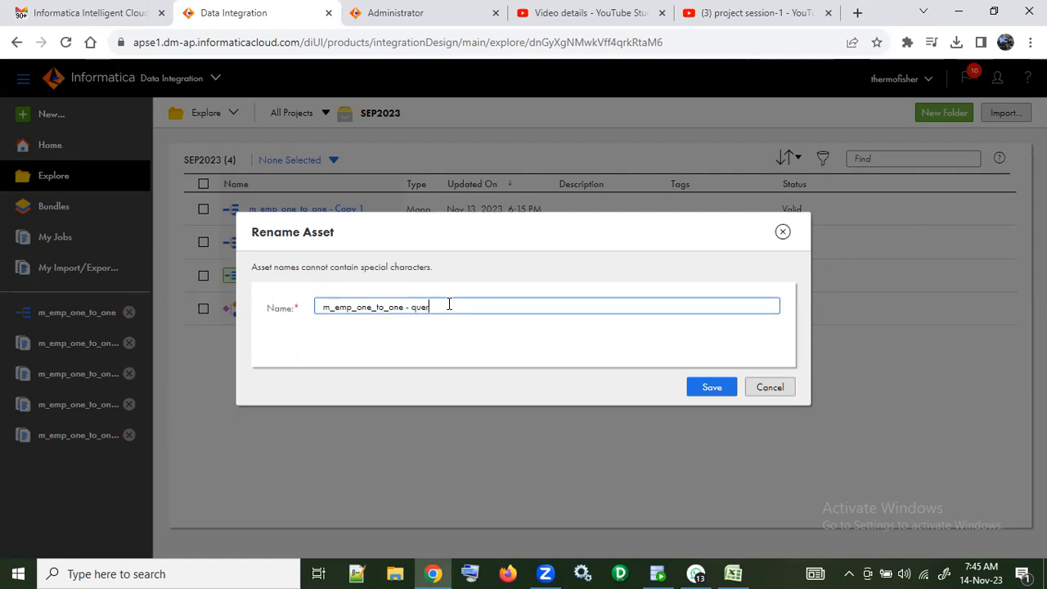
left_click(707, 384)
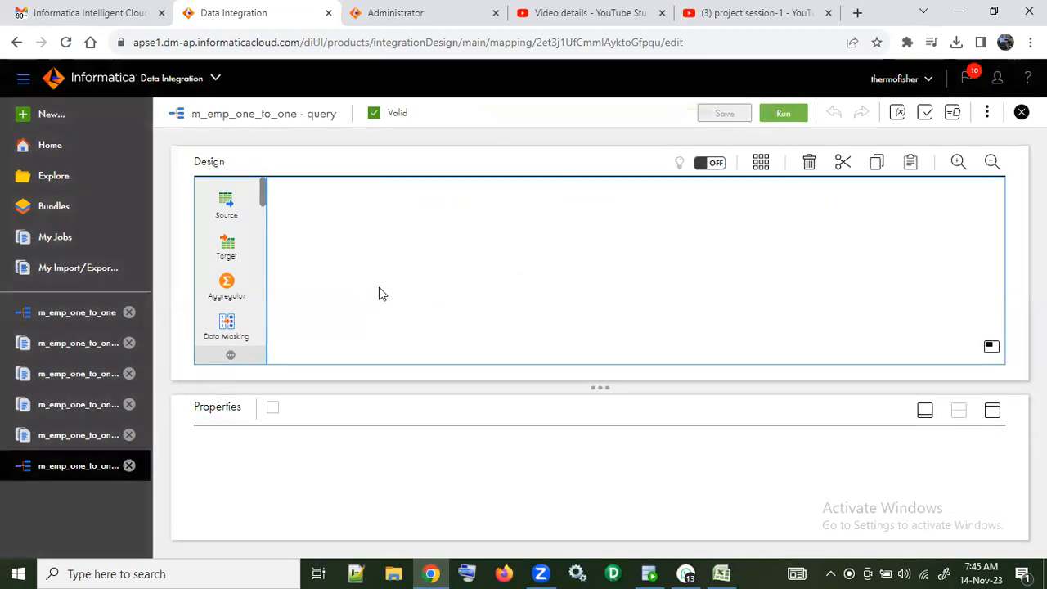
Step: Change the Employee source's source type to Query and accept the source type change
left_click(378, 287)
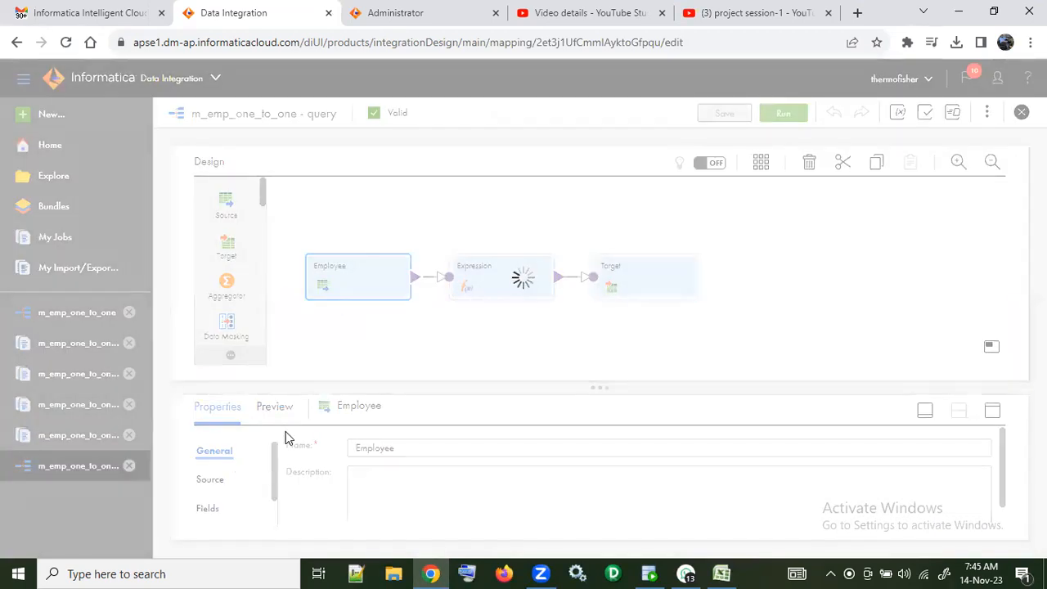
left_click(222, 485)
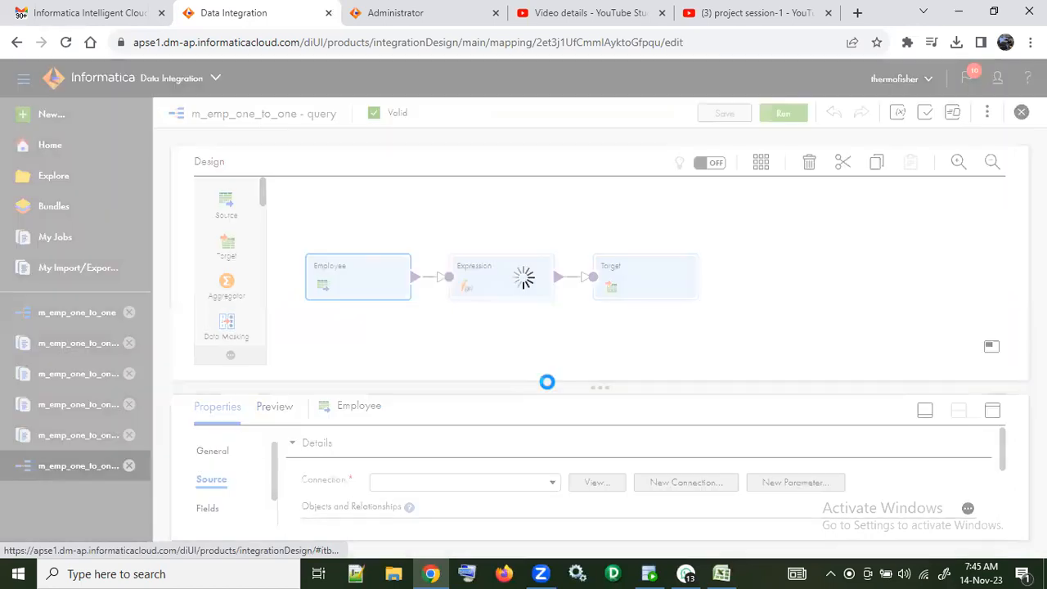
left_click_drag(581, 390, 580, 300)
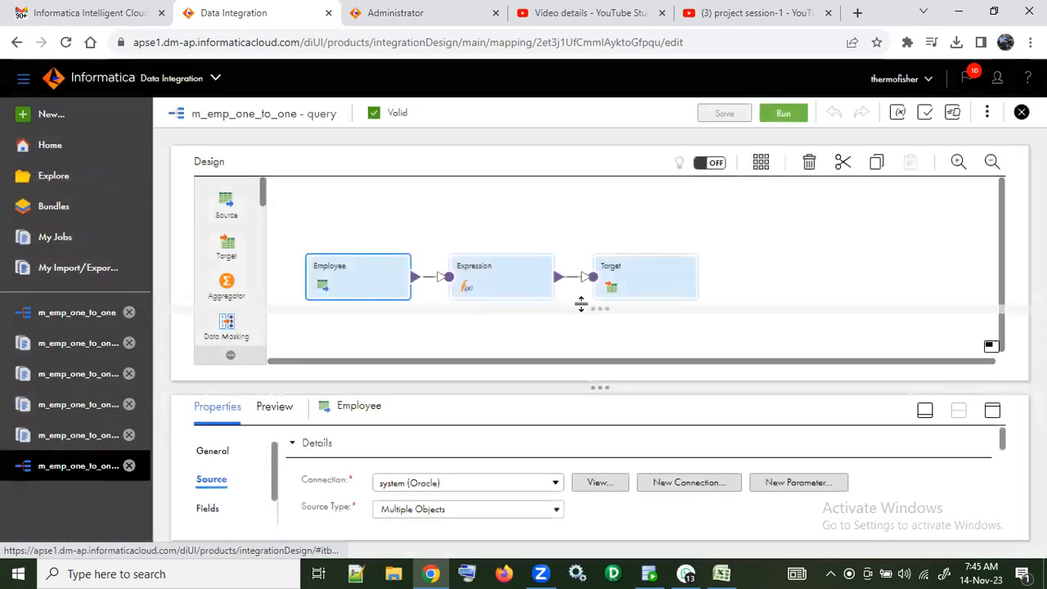
left_click(489, 420)
left_click(479, 481)
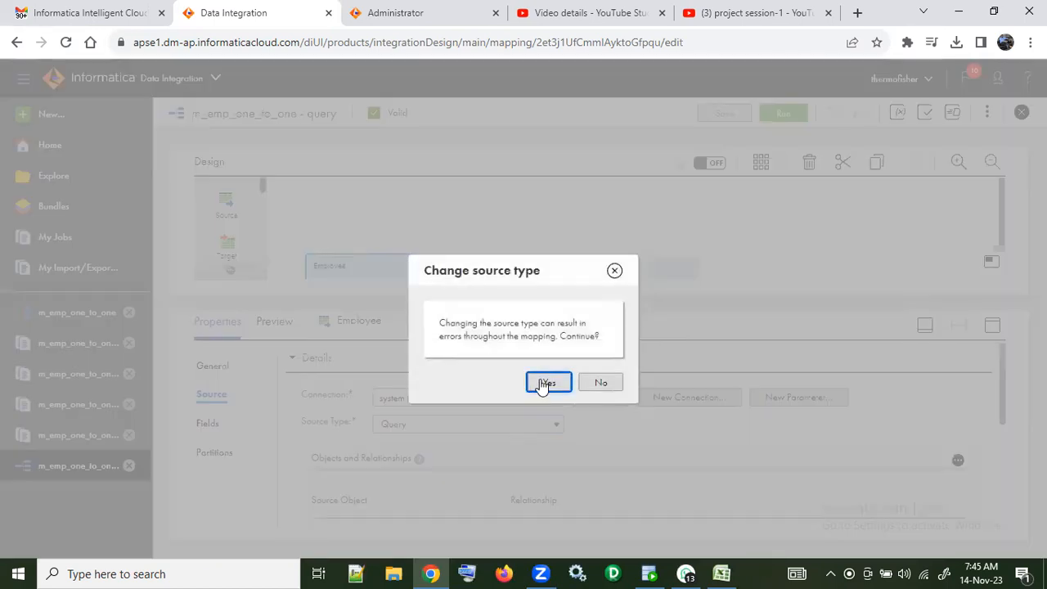
left_click(547, 383)
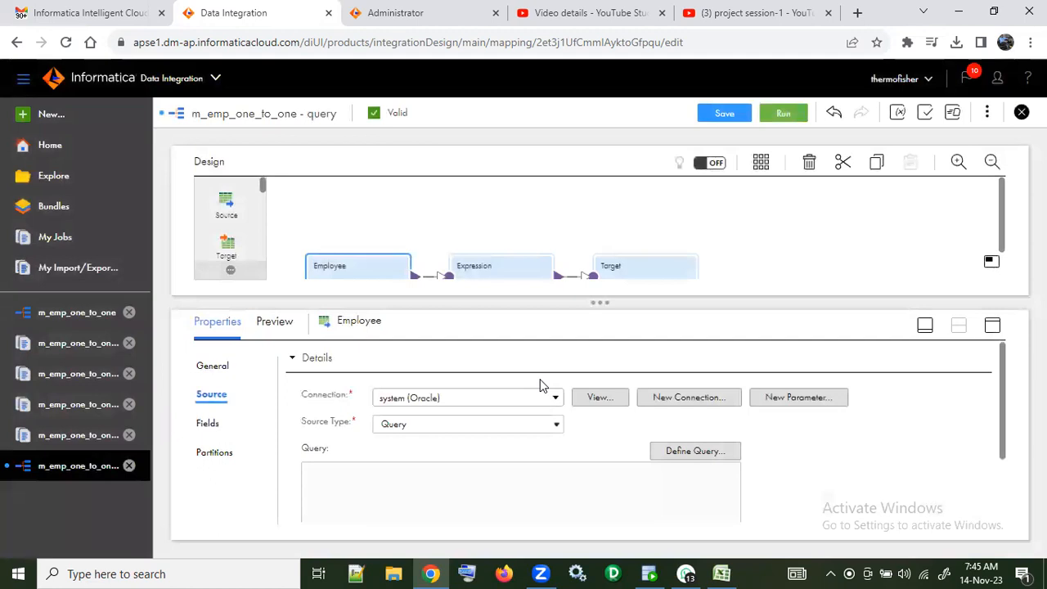
scroll(673, 401, "down", 1)
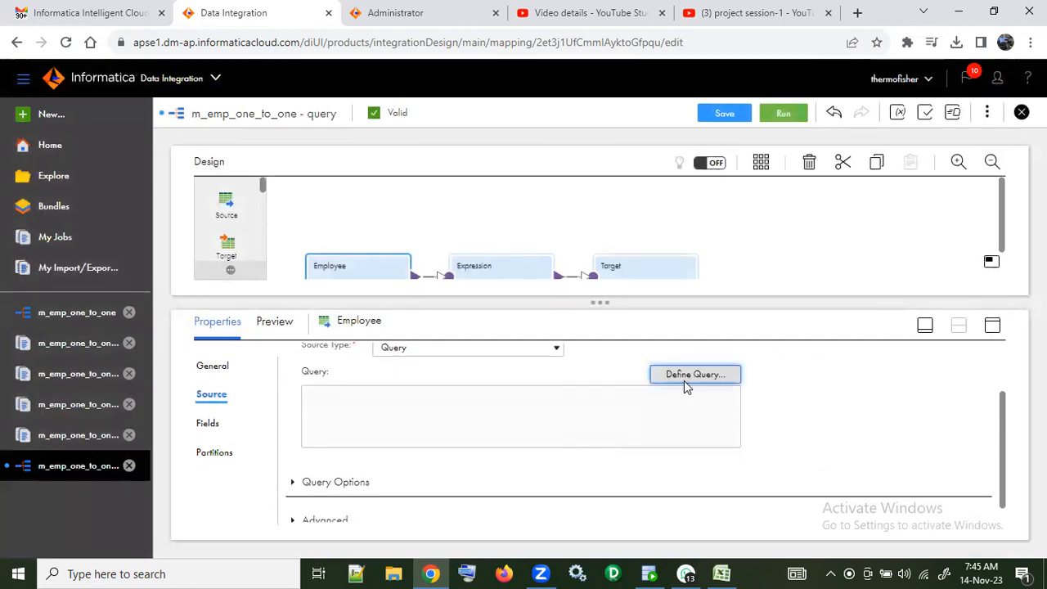
left_click(684, 381)
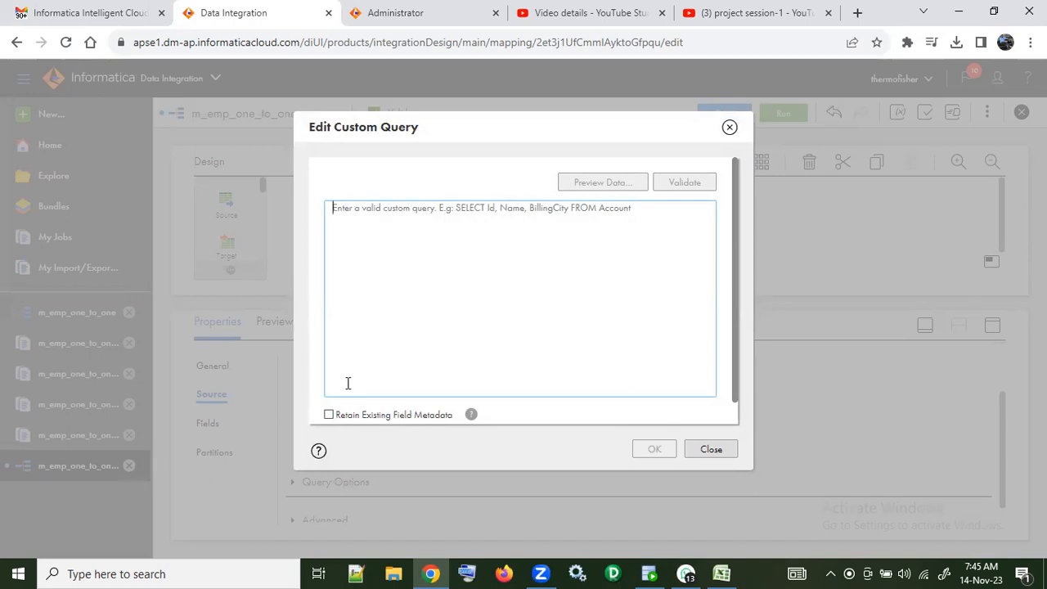
left_click(329, 415)
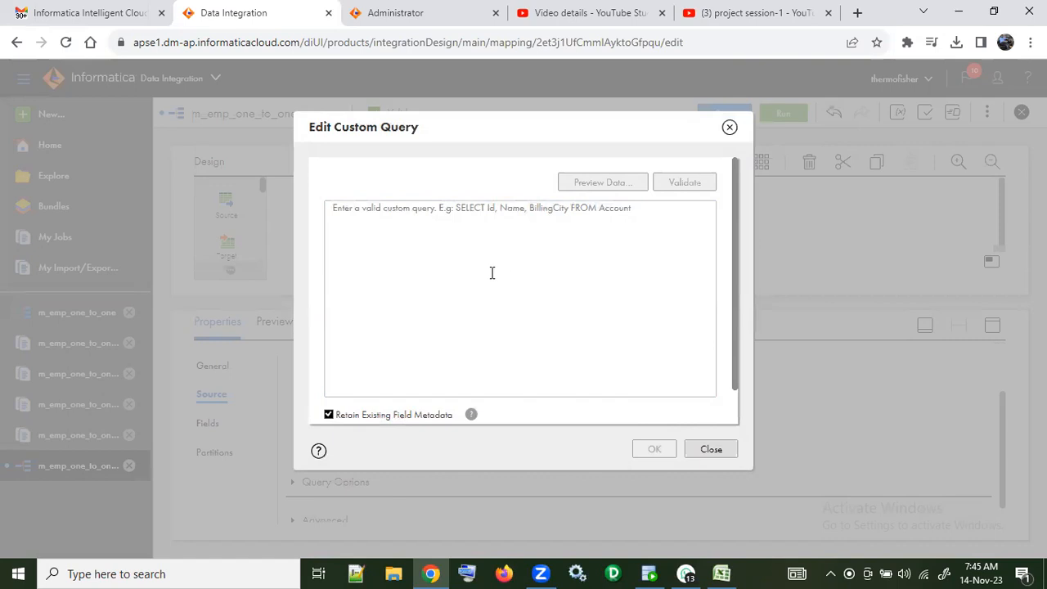
left_click(329, 414)
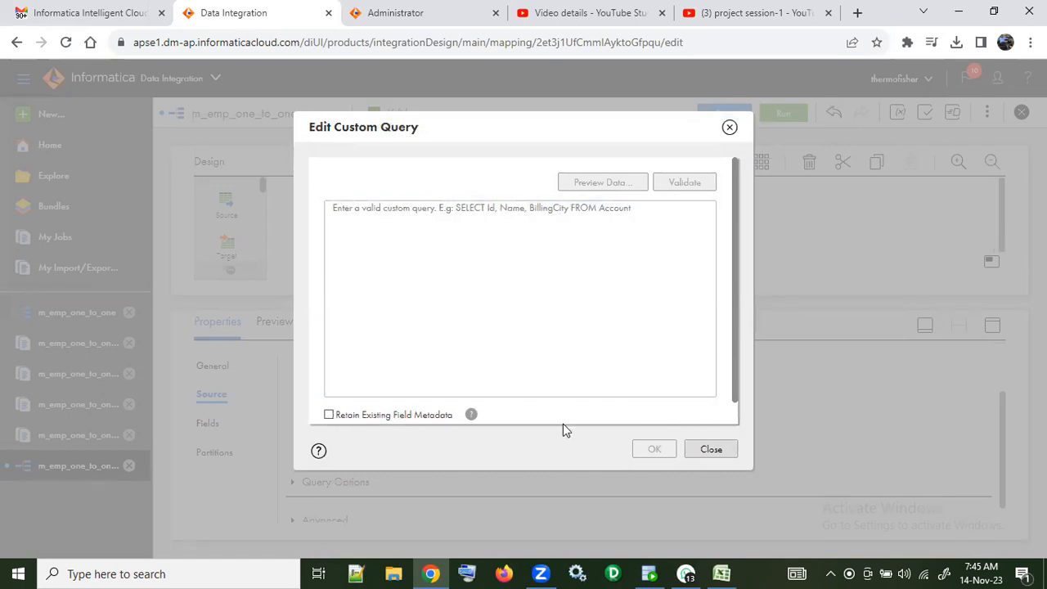
left_click(702, 447)
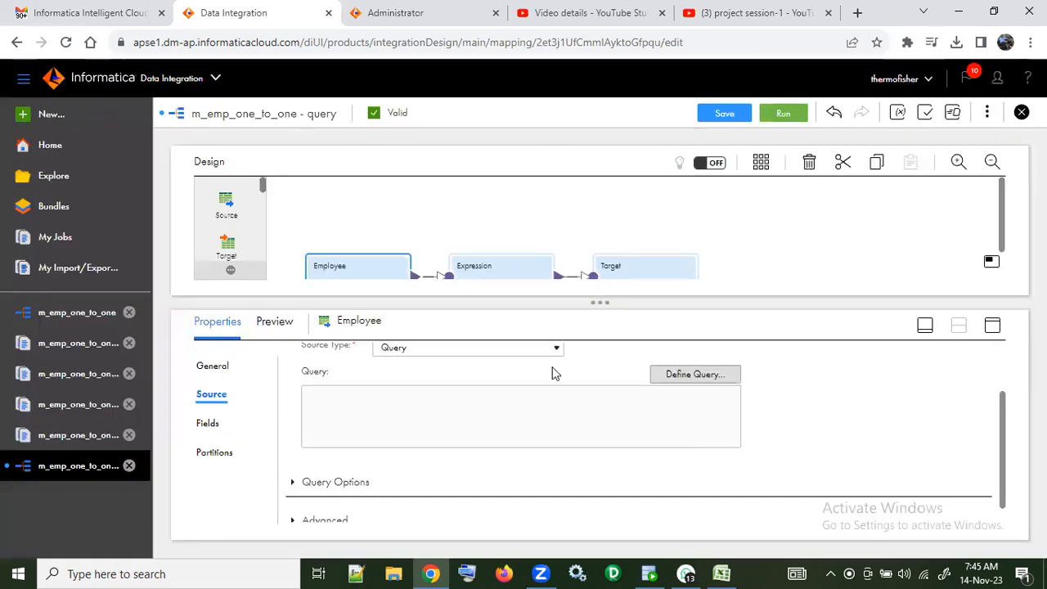
scroll(556, 385, "up", 1)
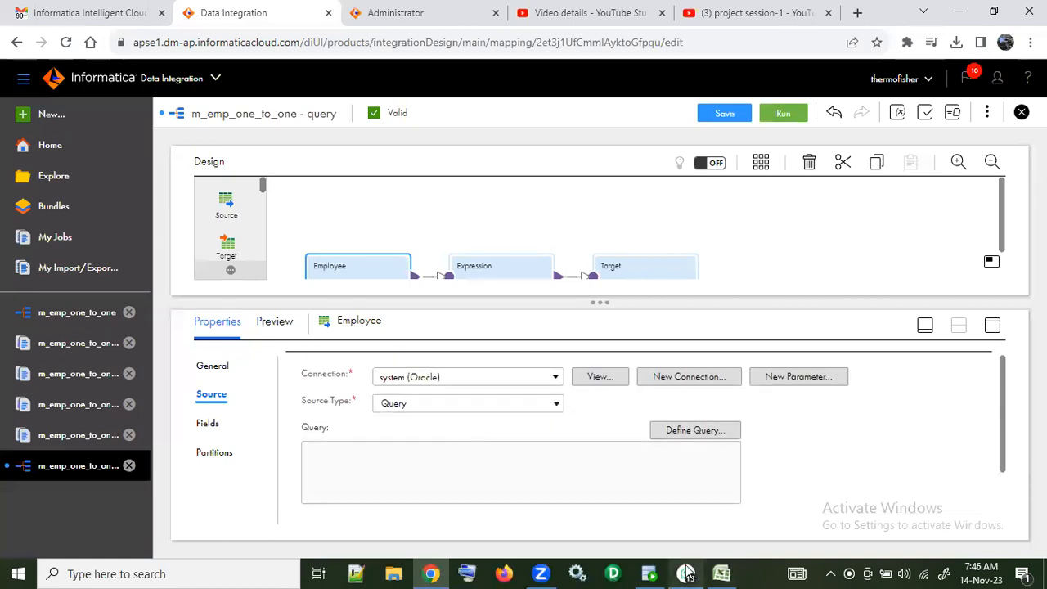
Step: Copy the SELECT DISTINCT departments-employees join from sep2023.sql in Oracle SQL Developer and paste it as Employee's custom query in Data Integration
left_click(649, 573)
left_click(673, 72)
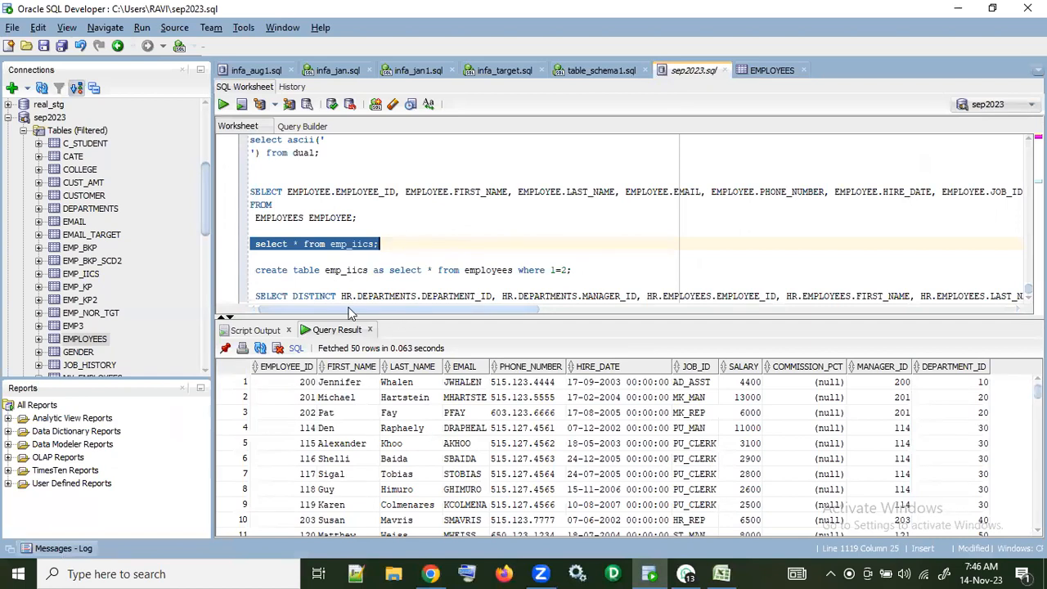
triple_click(255, 295)
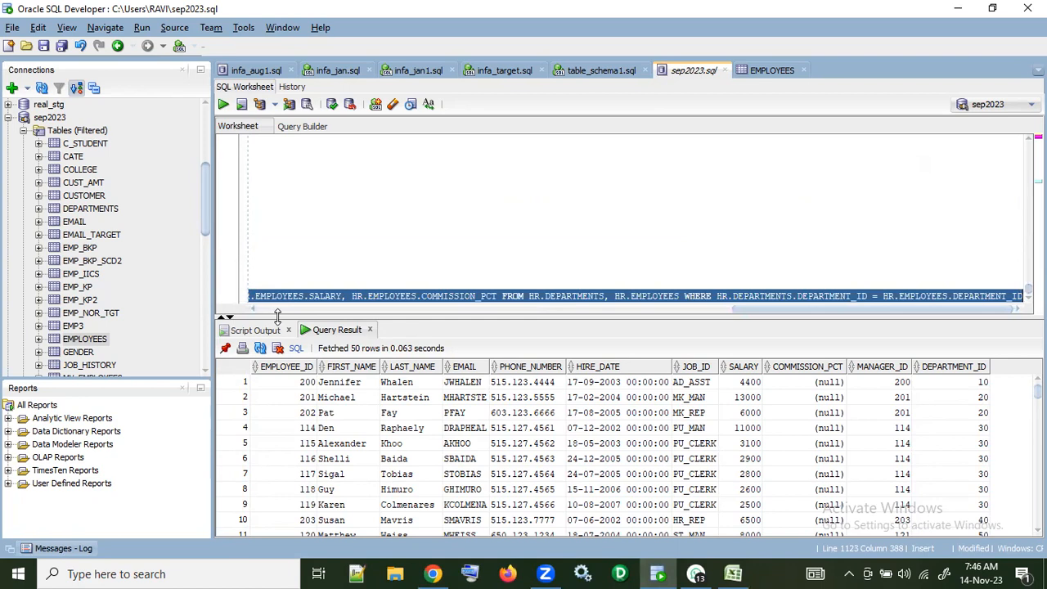
key("alt+Tab")
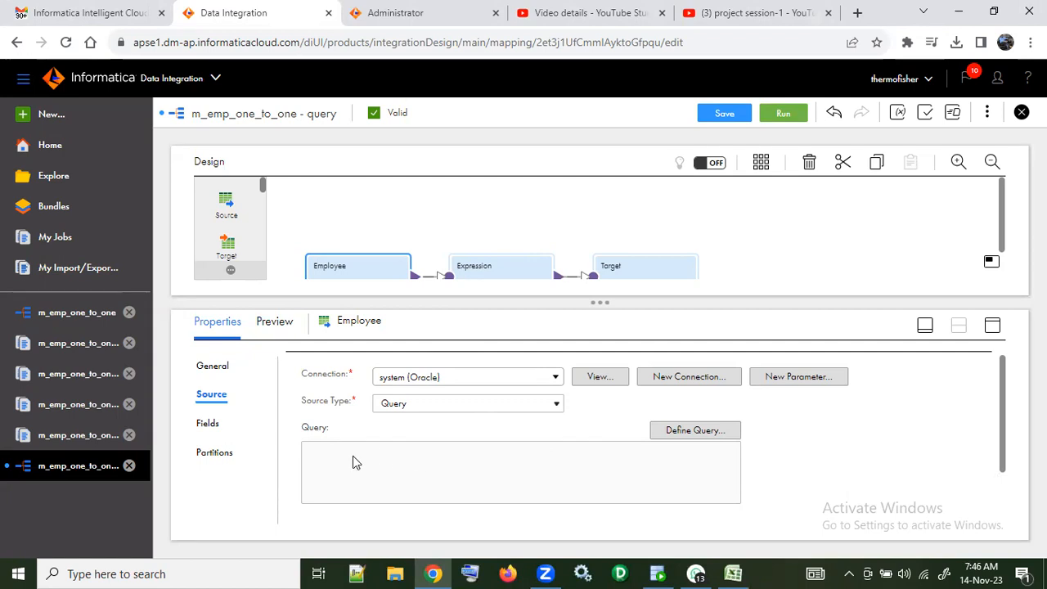
left_click(679, 430)
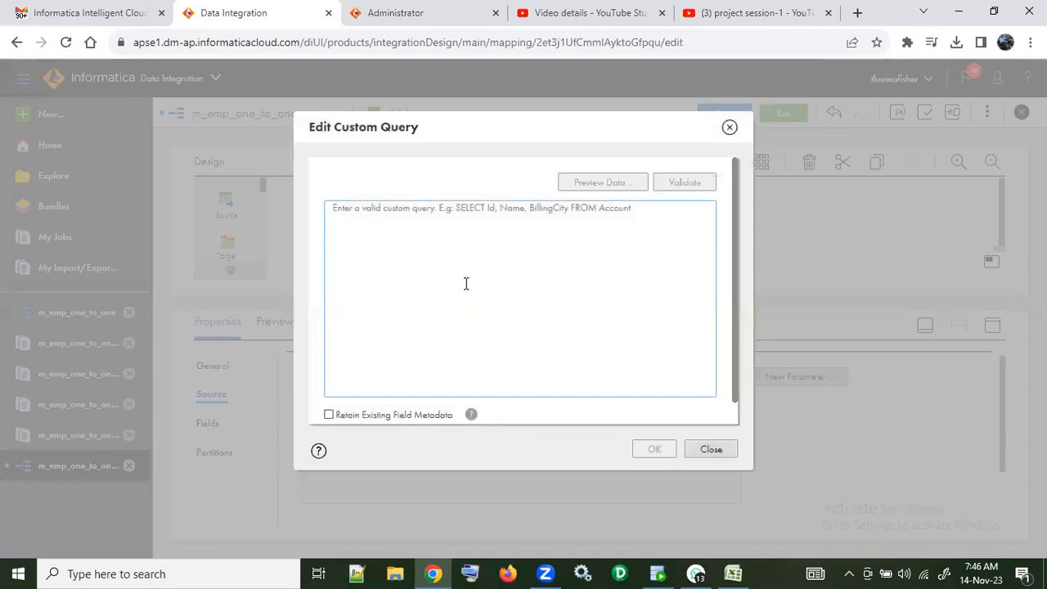
type("SELECT DISTINCT HR.DEPARTMENTS.DEPARTMENT_ID, HR.DEPARTMENTS.MANAGER_ID, HR.EMPLOYEES.EMPLOYEE_ID, HR.EMPLOYEES.FIRST_NAME, HR.EMPLOYEES.LAST_NAME, HR.EMPLOYEES.EMAIL, HR.EMPLOYEES.PHONE_NUMBER, HR.EMPLOYEES.HIRE_DATE, HR.EMPLOYEES.JOB_ID, HR.EMPLOYEES.SALARY, HR.EMPLOYEES.COMMISSION_PCT FROM HR.DEPARTMENTS, HR.EMPLOYEES WHERE HR.DEPARTMENTS.DEPARTMENT_ID = HR.EMPLOYEES.DEPARTMENT_ID")
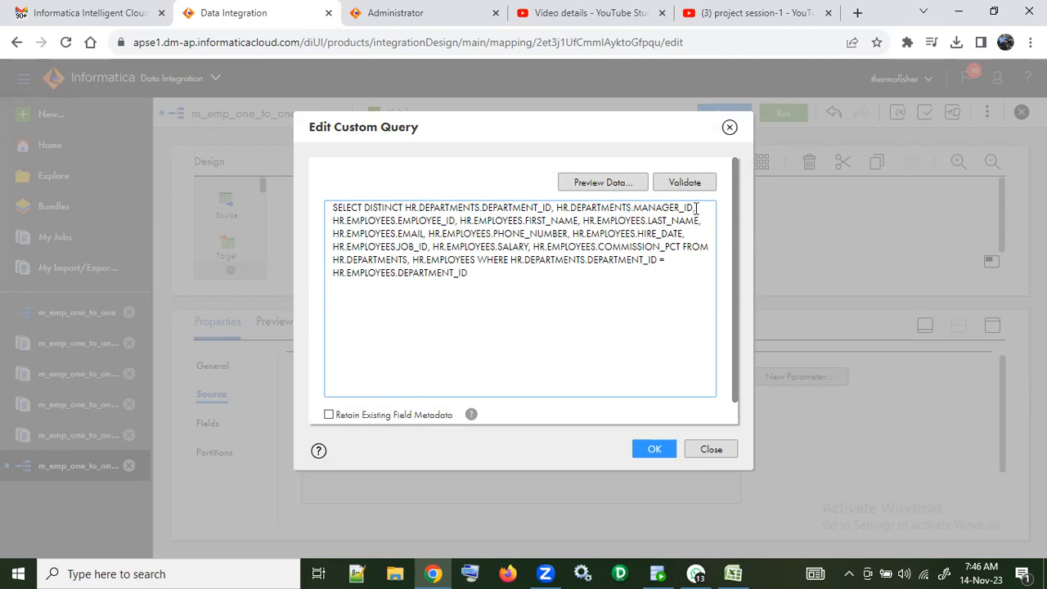
Step: Remove HR.DEPARTMENTS.DEPARTMENT_ID and HR.DEPARTMENTS.MANAGER_ID from the custom query's select list, then validate and apply the query
left_click_drag(697, 208, 400, 207)
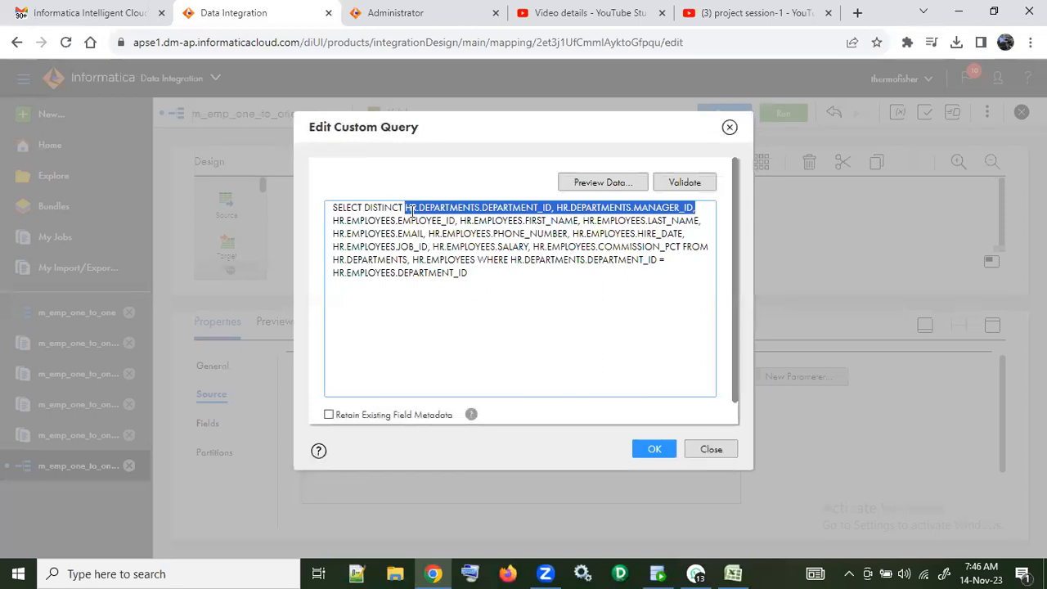
key("BackSpace")
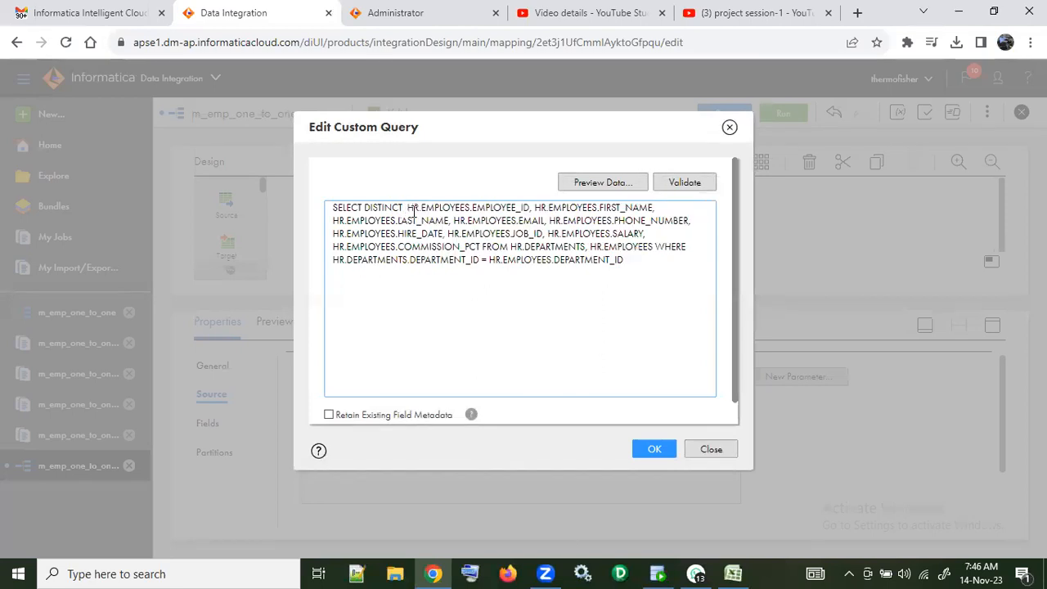
key("BackSpace")
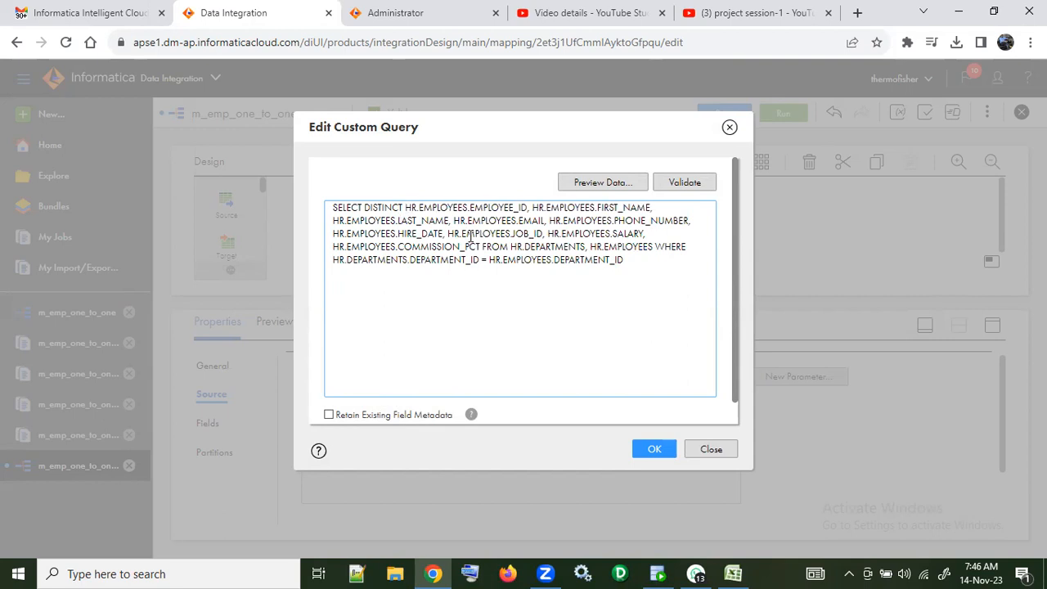
left_click(680, 185)
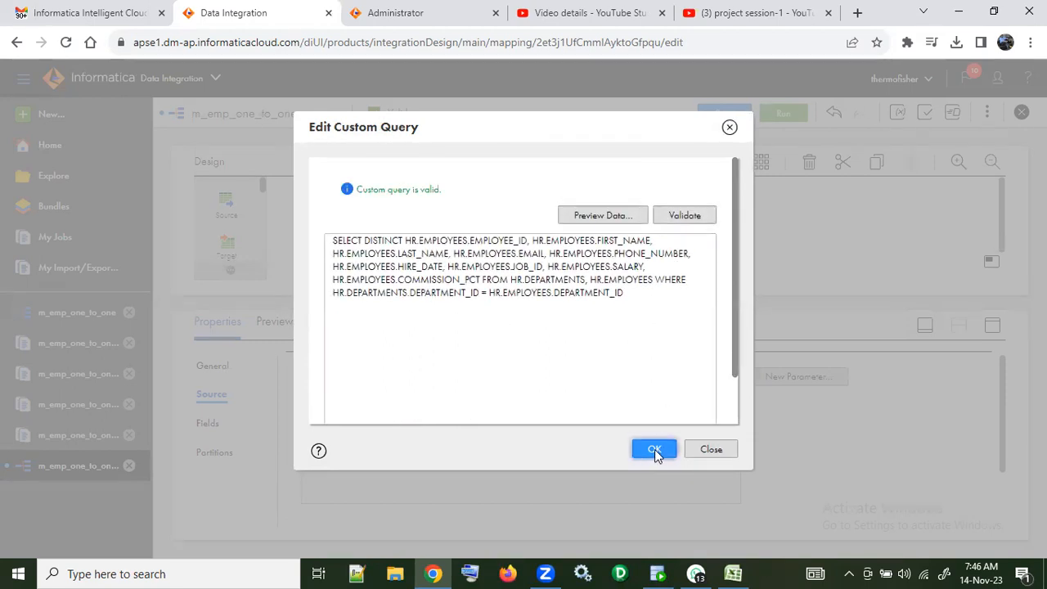
left_click(655, 449)
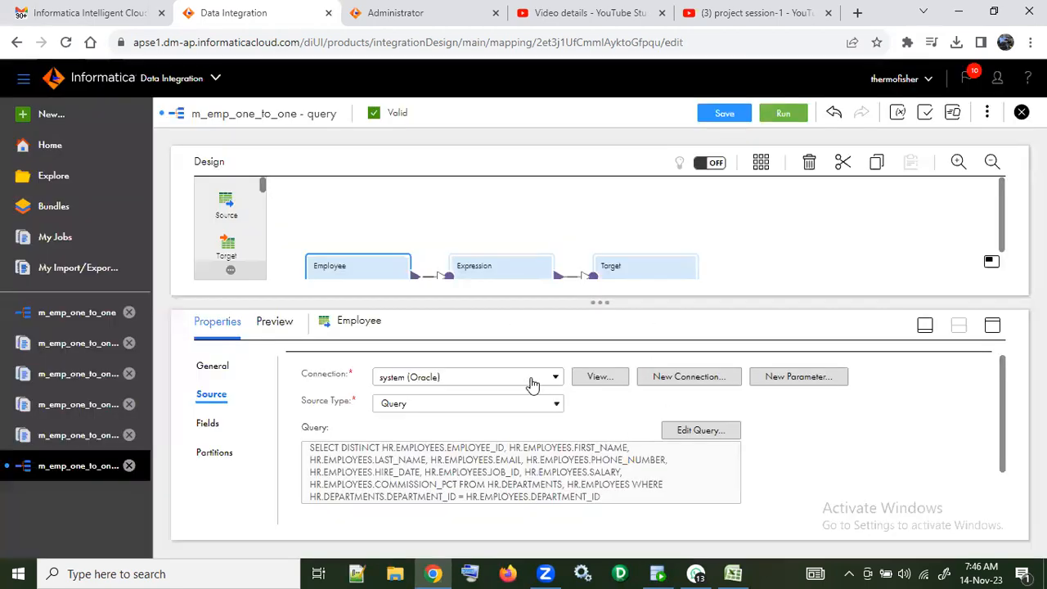
Step: Review the Employee source's field list with its types, precision and scale
left_click(208, 423)
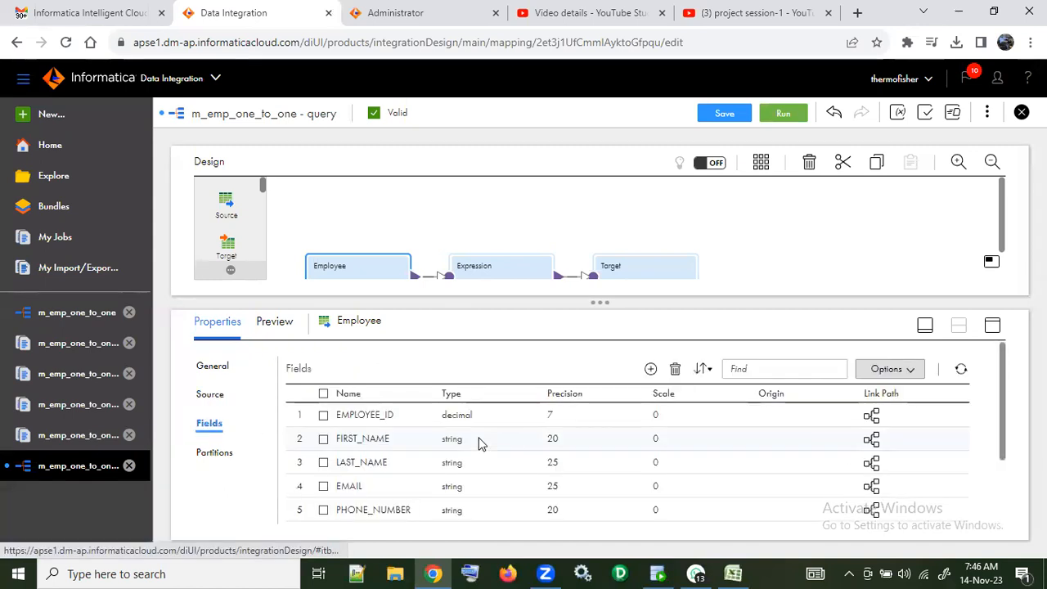
scroll(481, 442, "down", 2)
scroll(409, 442, "up", 2)
scroll(397, 439, "down", 2)
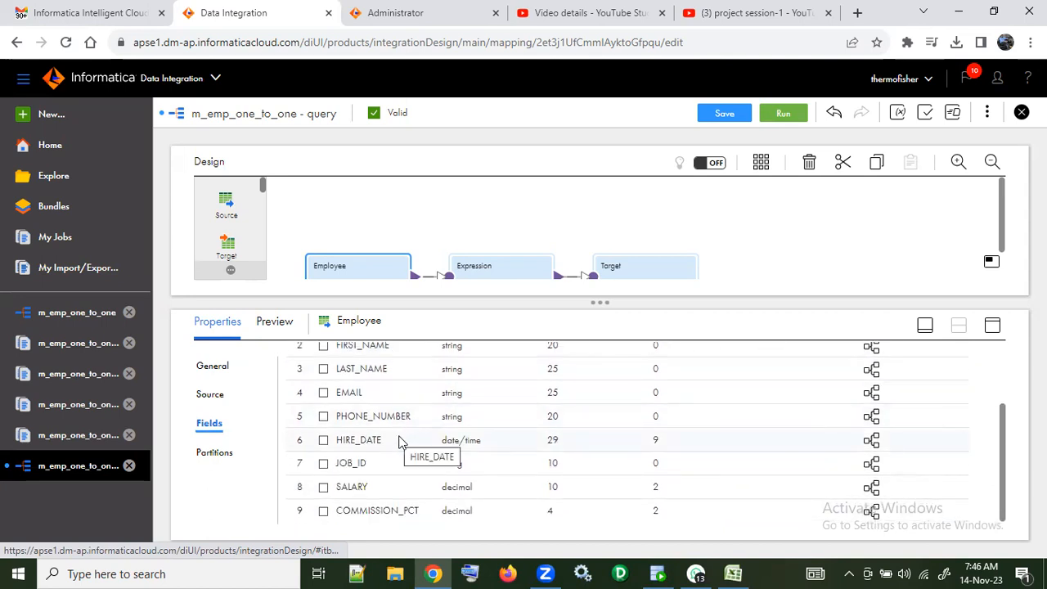
Step: Reopen Employee's custom query and append "and" after the join condition in the WHERE clause
left_click(213, 395)
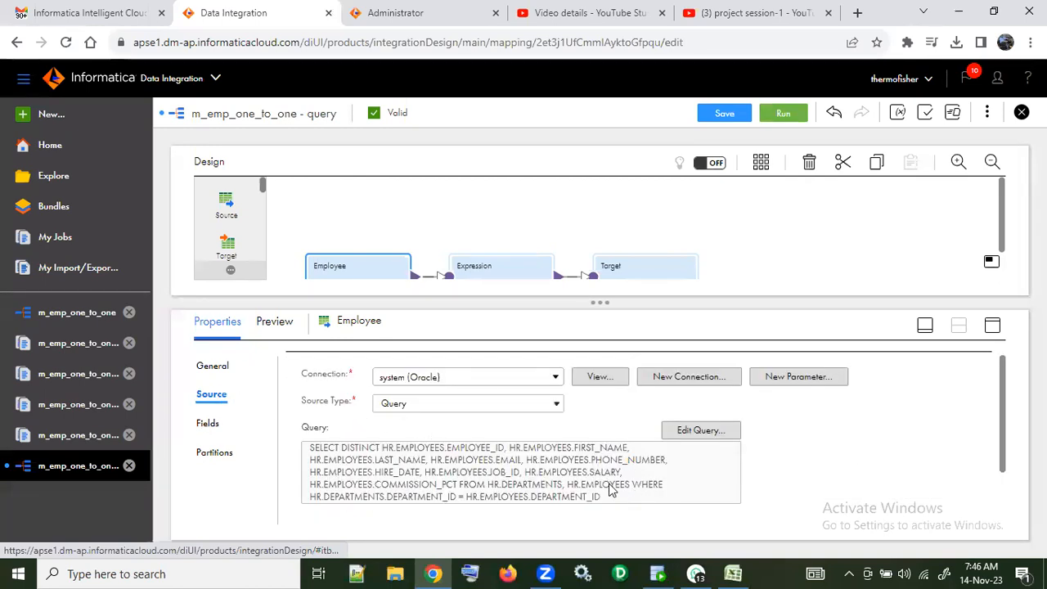
left_click(680, 430)
left_click(637, 260)
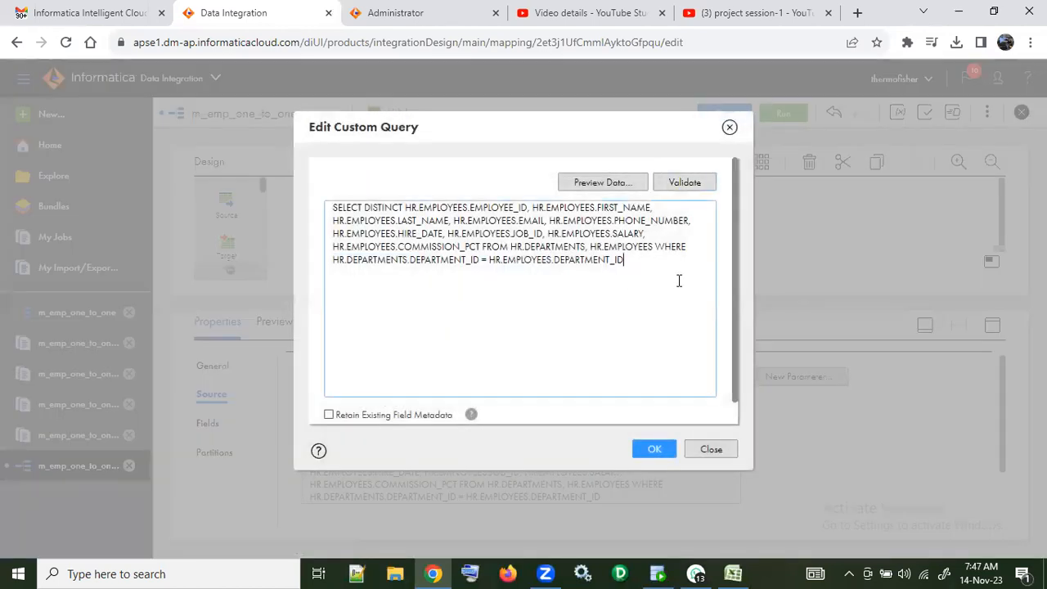
type("and")
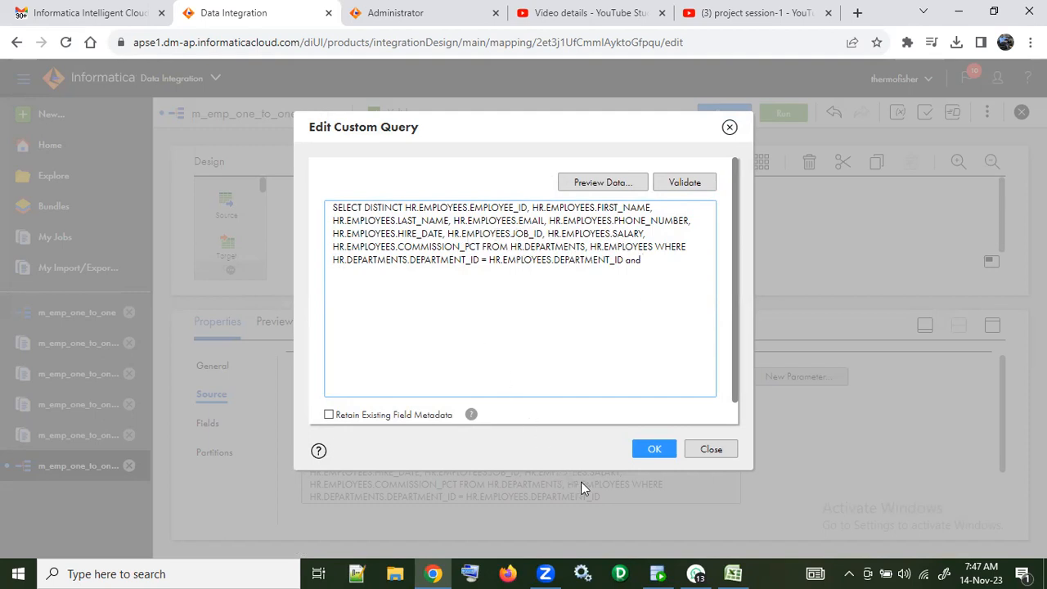
Step: Copy HR.DEPARTMENTS.MANAGER_ID from sep2023.sql in Oracle SQL Developer and paste it after "and" in Data Integration's custom query, followed by "="
left_click(658, 573)
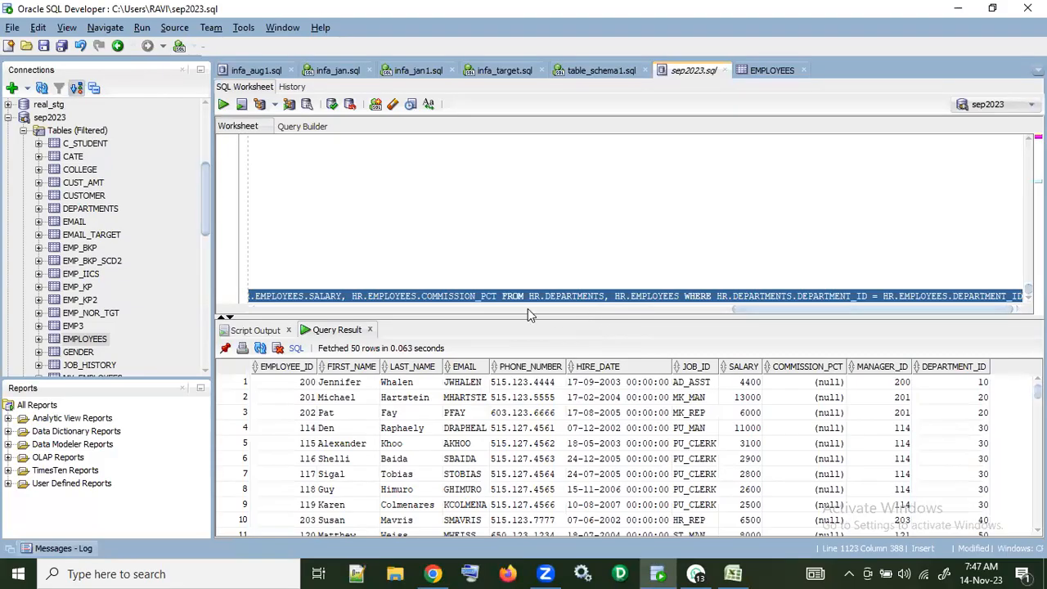
left_click(443, 296)
left_click_drag(766, 312, 195, 302)
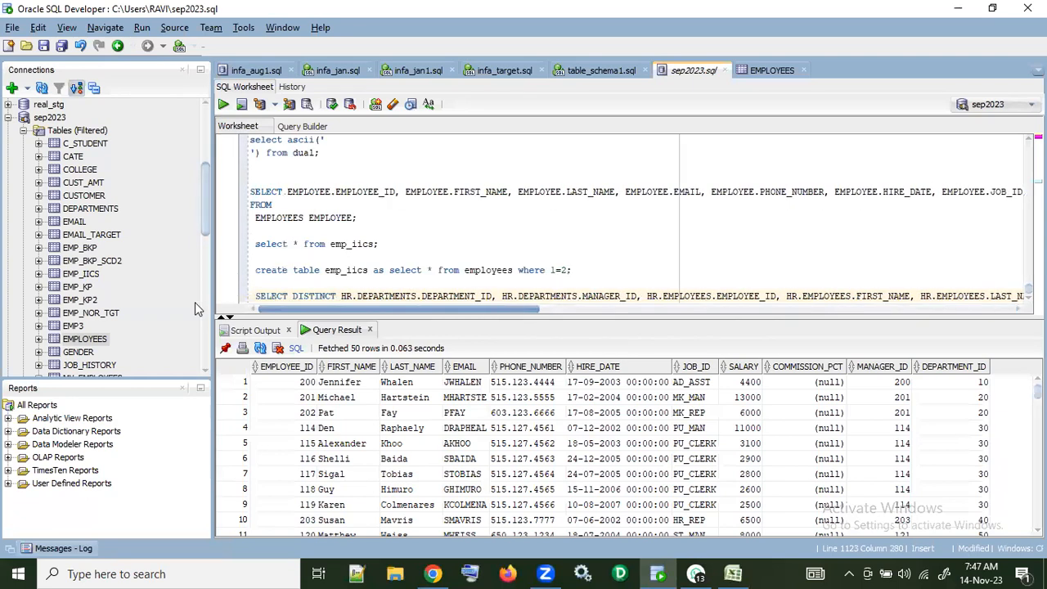
left_click_drag(501, 296, 636, 297)
key("ctrl+c")
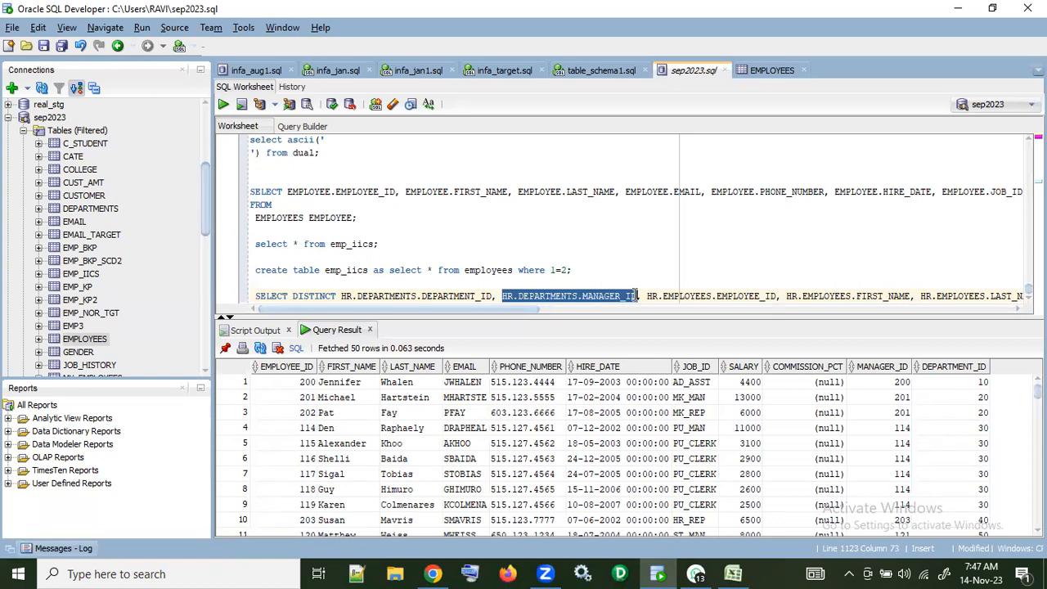
left_click_drag(475, 310, 923, 309)
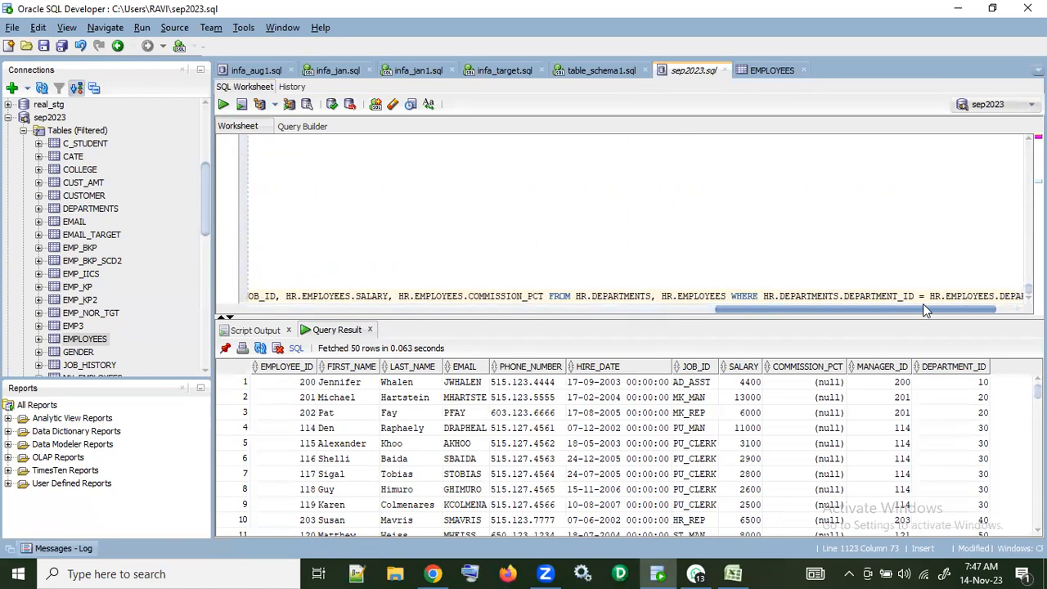
key("alt+Tab")
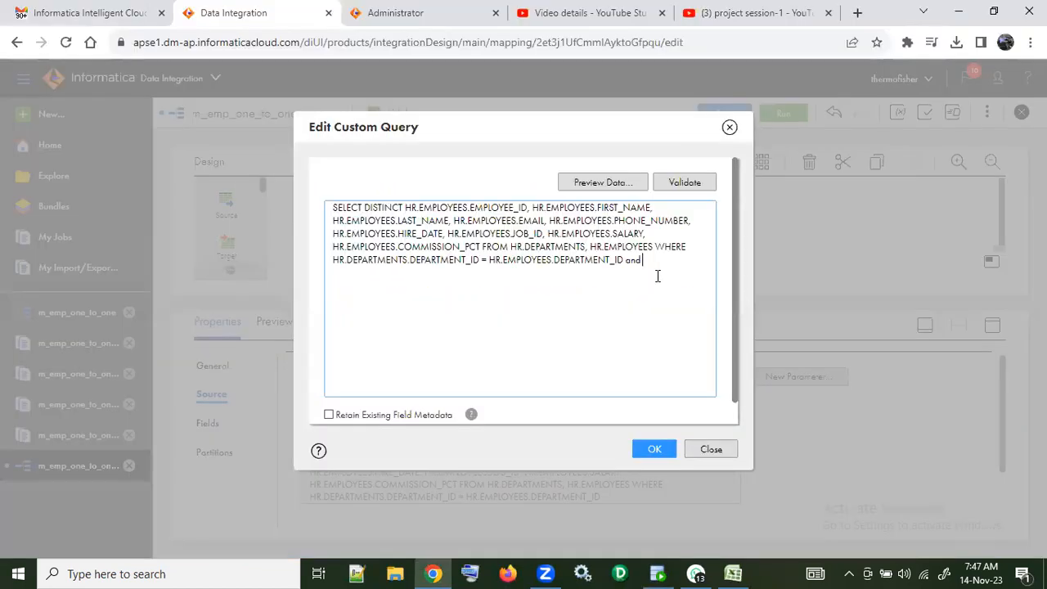
key("ctrl+v")
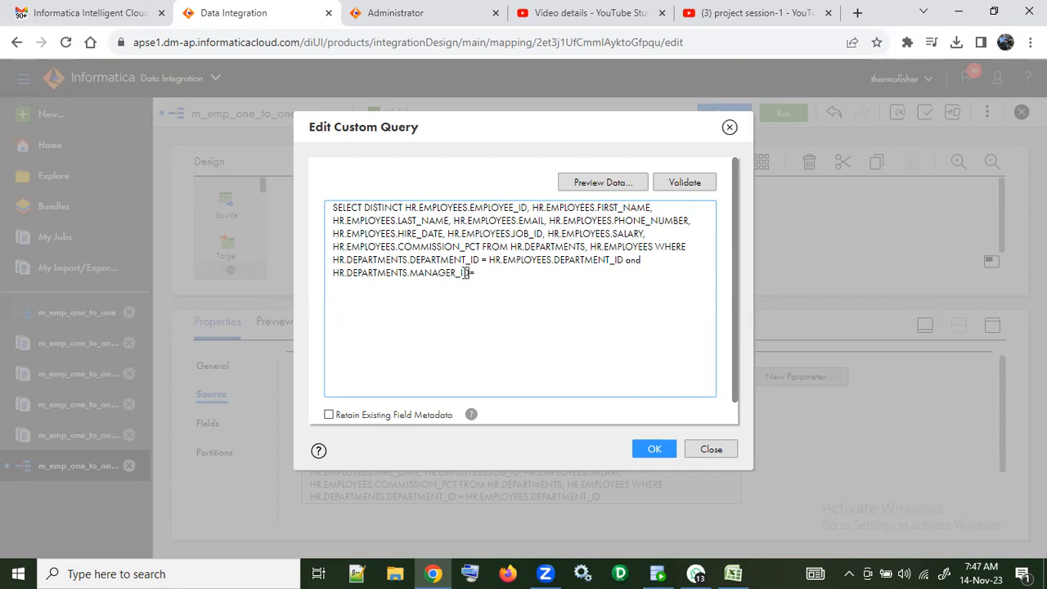
Step: Complete the second join condition with HR.EMPLOYEES.MANAGER_ID on its other side and apply the custom query
left_click_drag(465, 274, 331, 275)
key("ctrl+c")
left_click(493, 275)
key("ctrl+v")
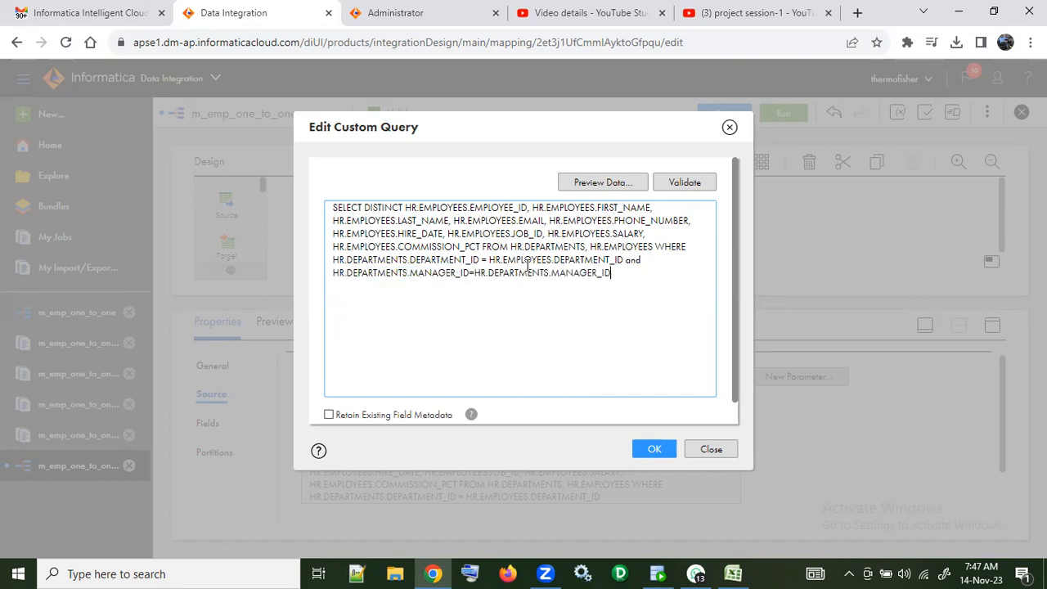
mouse_move(489, 260)
left_mouse_down()
mouse_move(552, 258)
mouse_move(476, 275)
left_mouse_up()
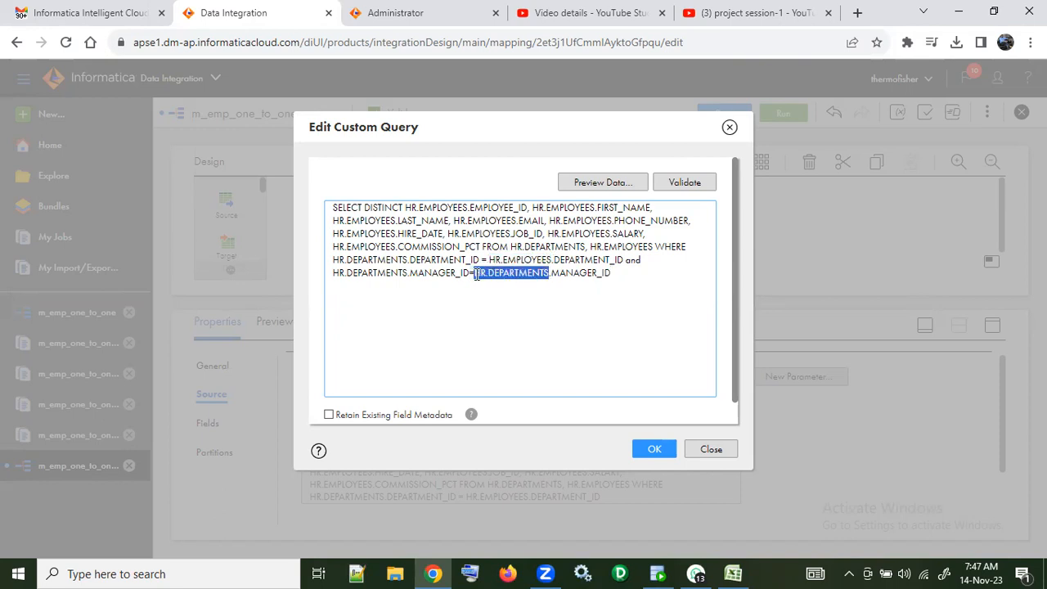
type("HR.EMPLOYEES")
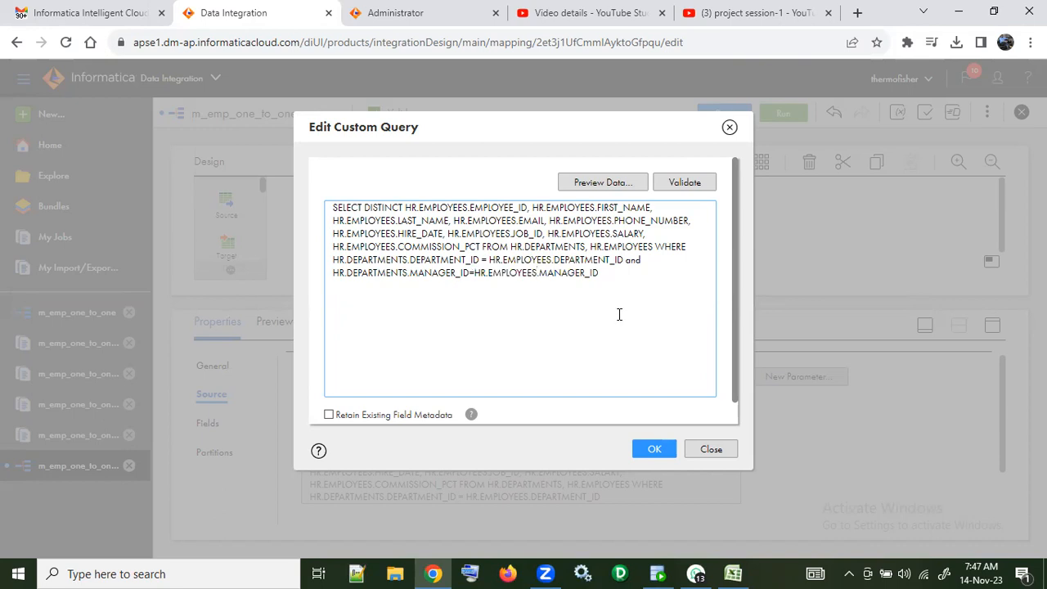
left_click(656, 449)
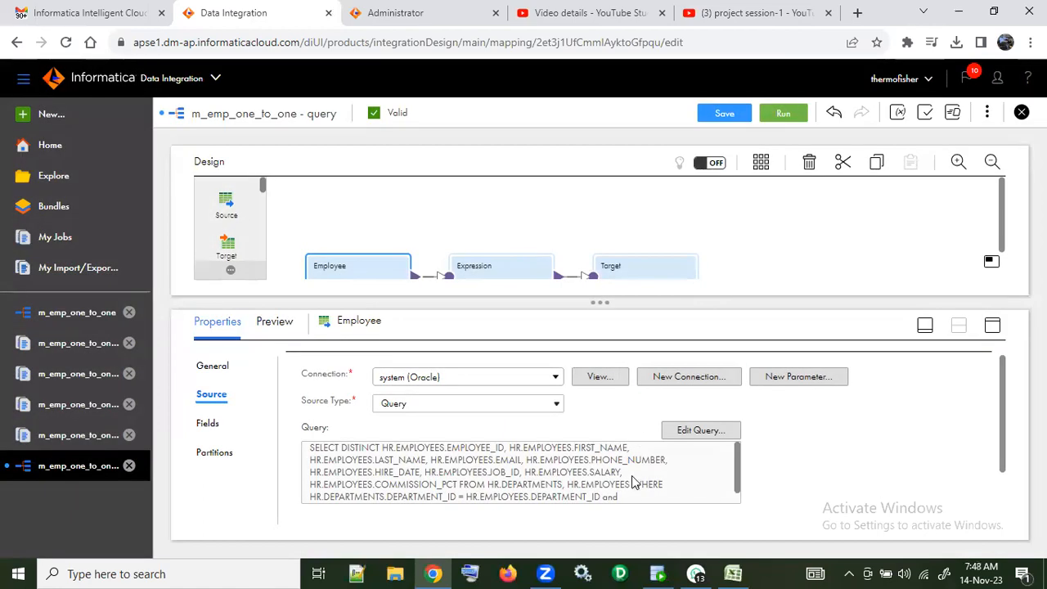
Step: Review the end of Employee's applied query and the source's field list
scroll(631, 483, "down", 1)
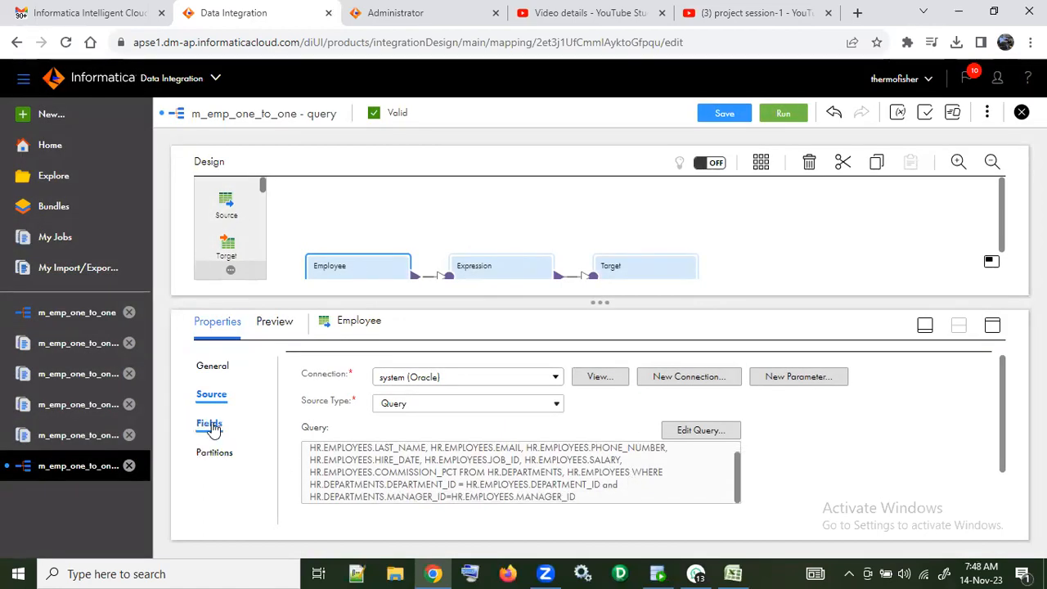
left_click(211, 426)
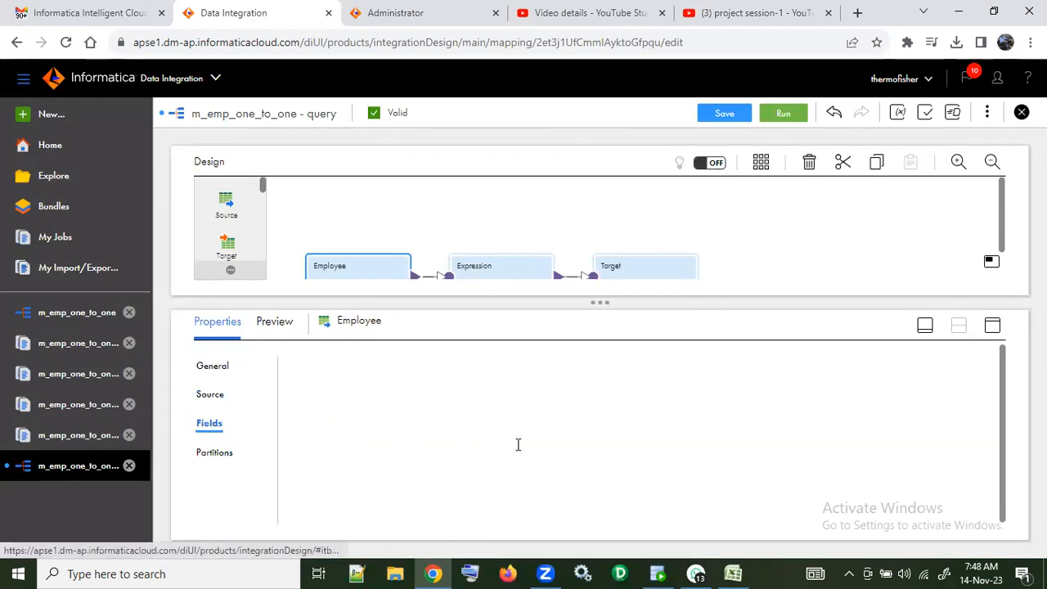
left_click(232, 454)
left_click(209, 424)
left_click(499, 267)
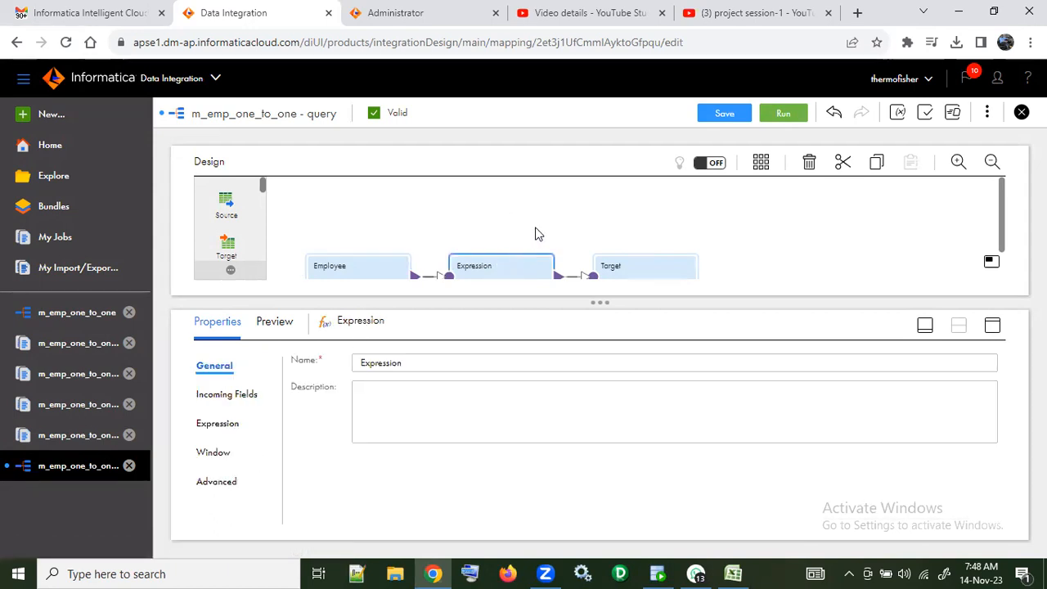
Step: Turn off target bulk load for the Target transformation's EMP_IICS object
left_click(611, 268)
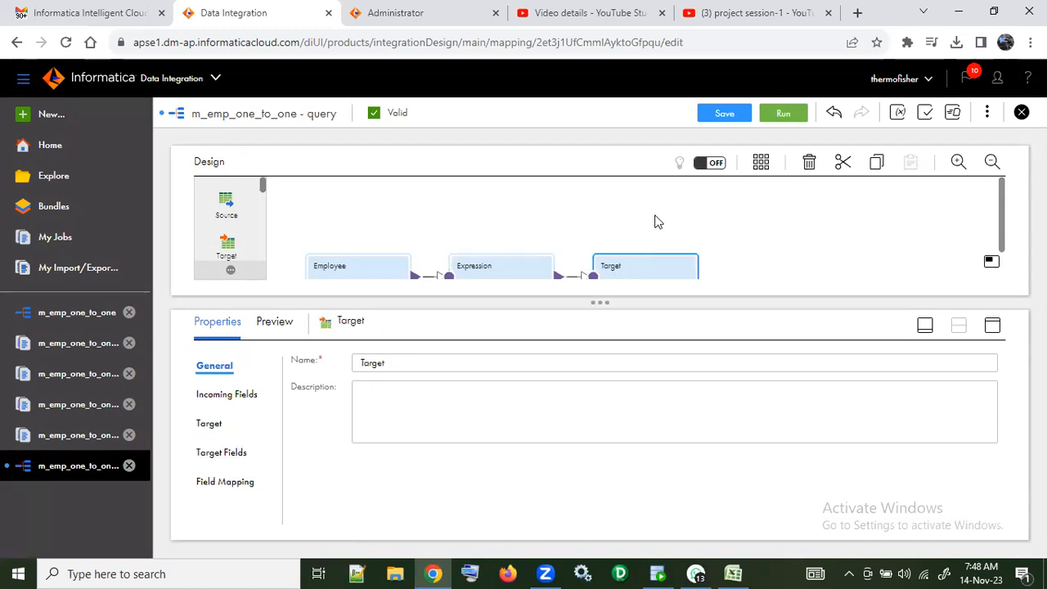
scroll(657, 221, "down", 1)
left_click(209, 424)
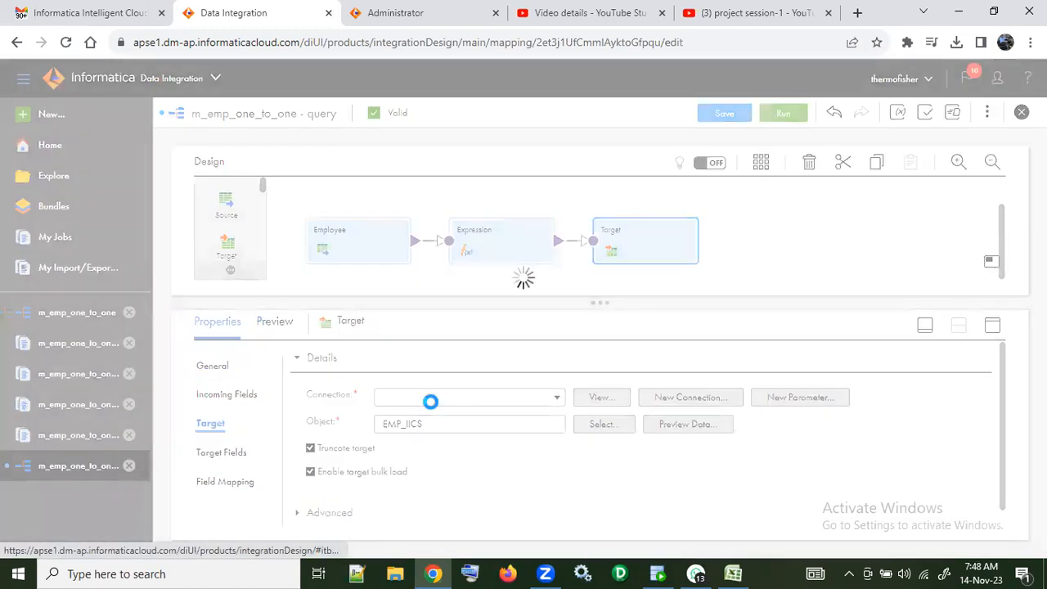
scroll(442, 410, "down", 1)
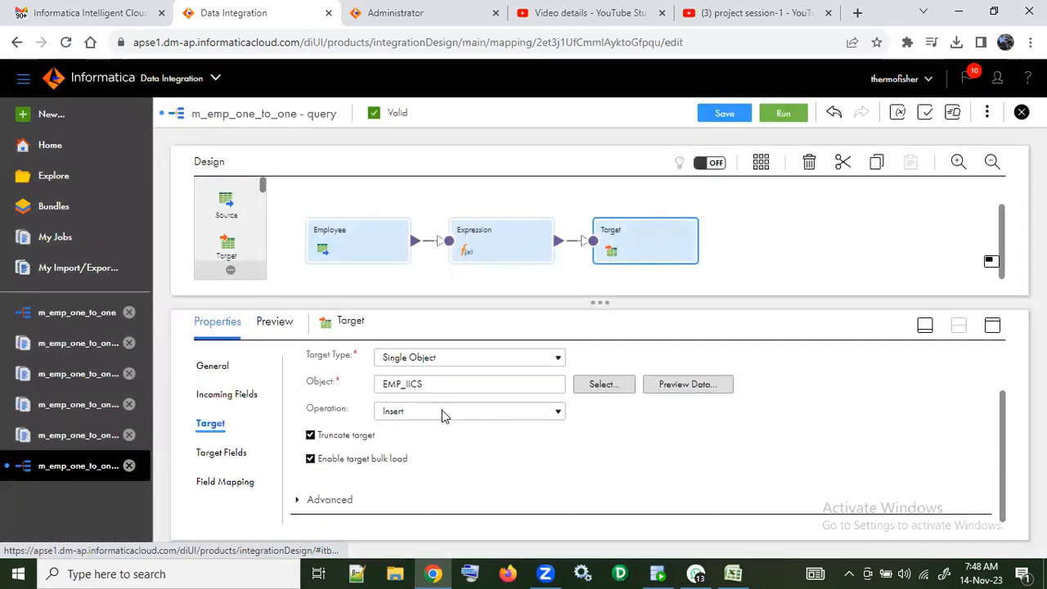
left_click(311, 458)
Step: Review the Target transformation's target fields with their types and precision
left_click(239, 454)
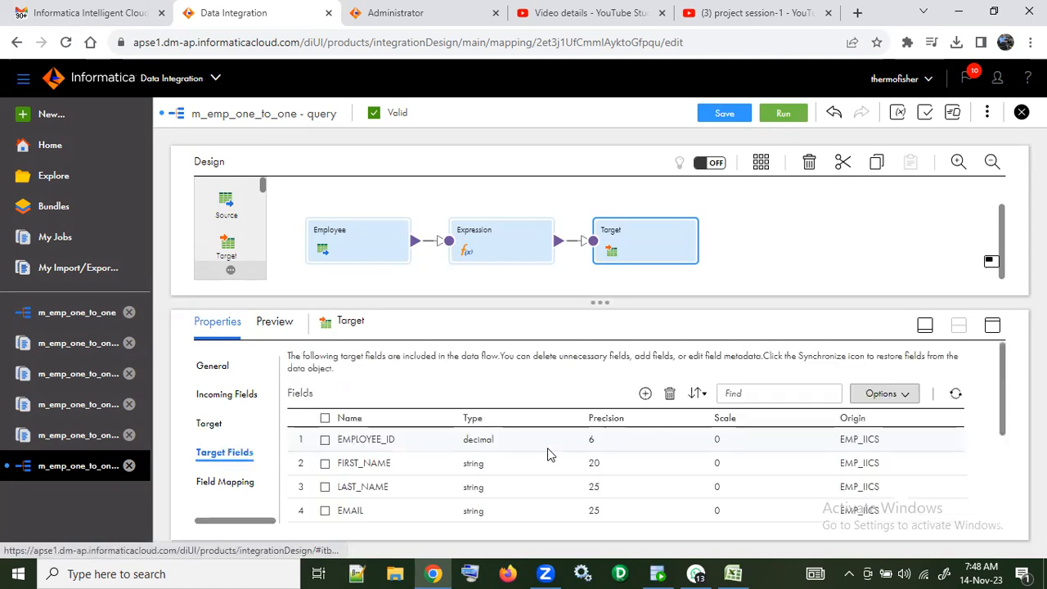
scroll(551, 455, "down", 3)
scroll(552, 455, "up", 2)
scroll(550, 455, "up", 1)
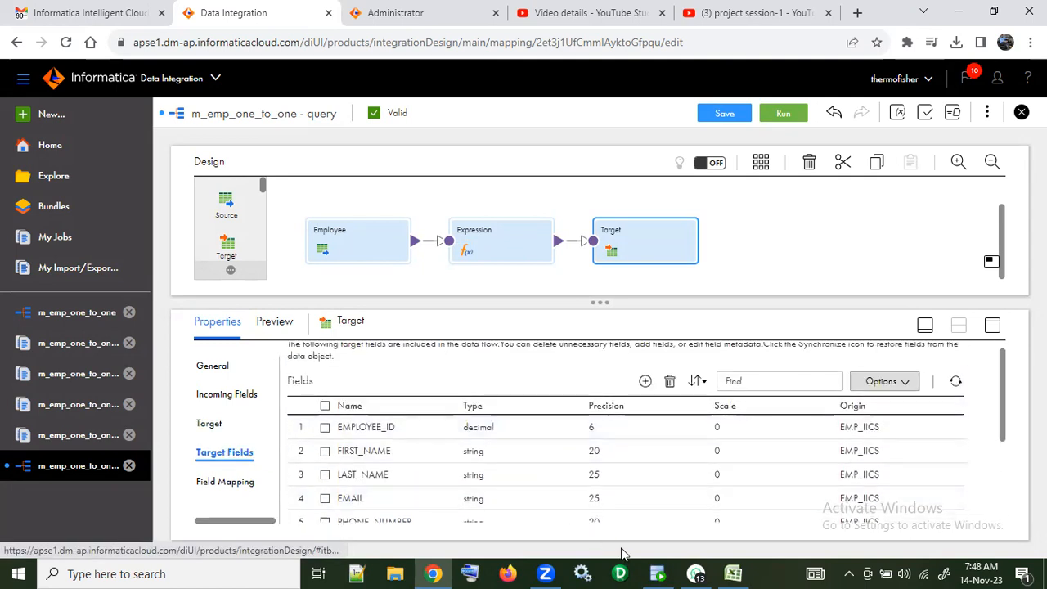
Step: Switch to Oracle SQL Developer and open the EMP_IICS table of the sep2023 connection for editing
left_click(658, 573)
left_click_drag(803, 311, 296, 319)
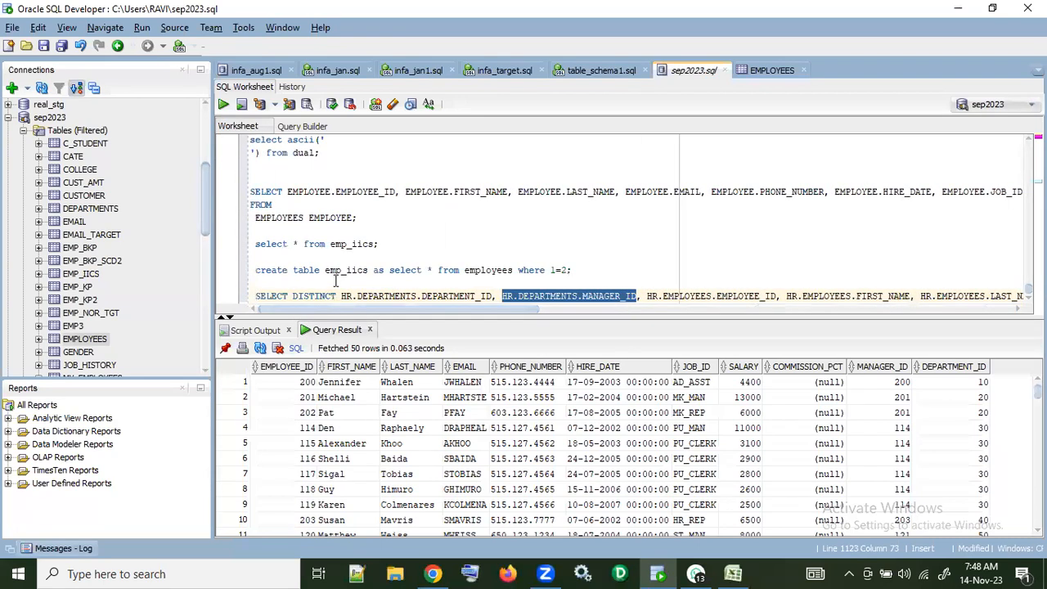
left_click(594, 268)
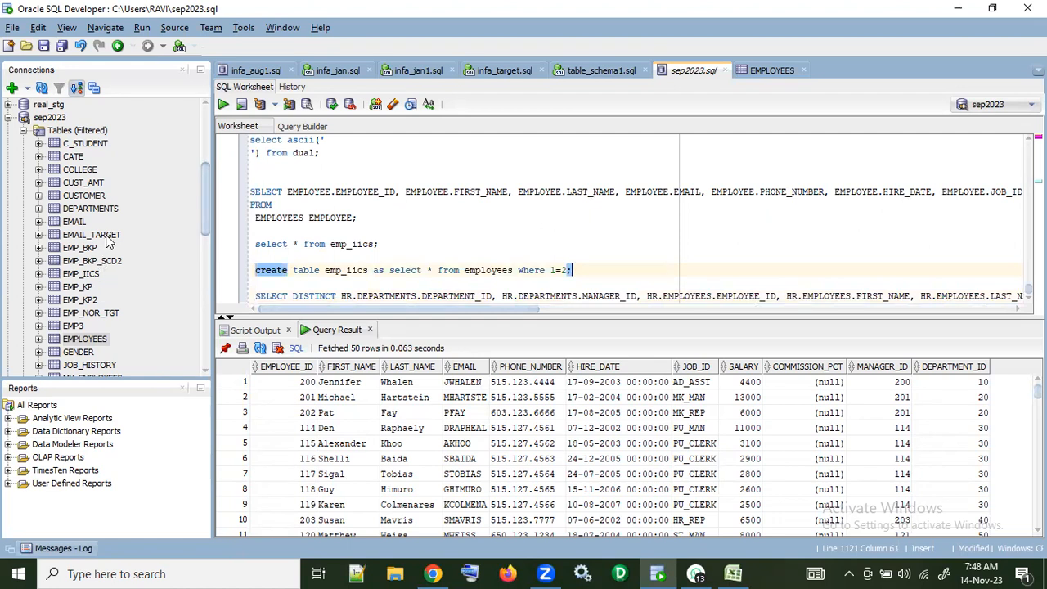
left_click(93, 274)
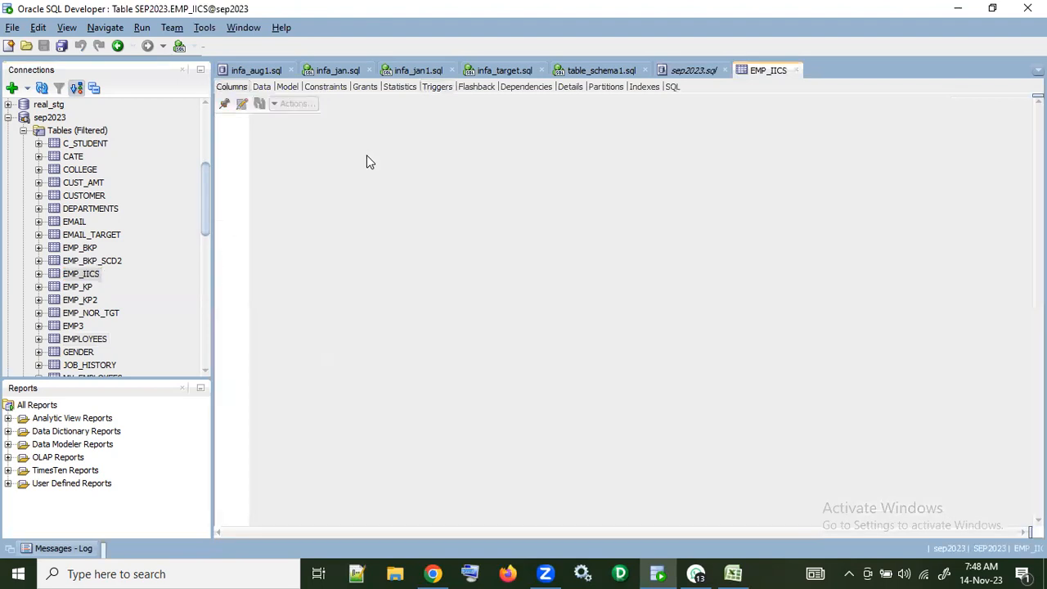
left_click(237, 105)
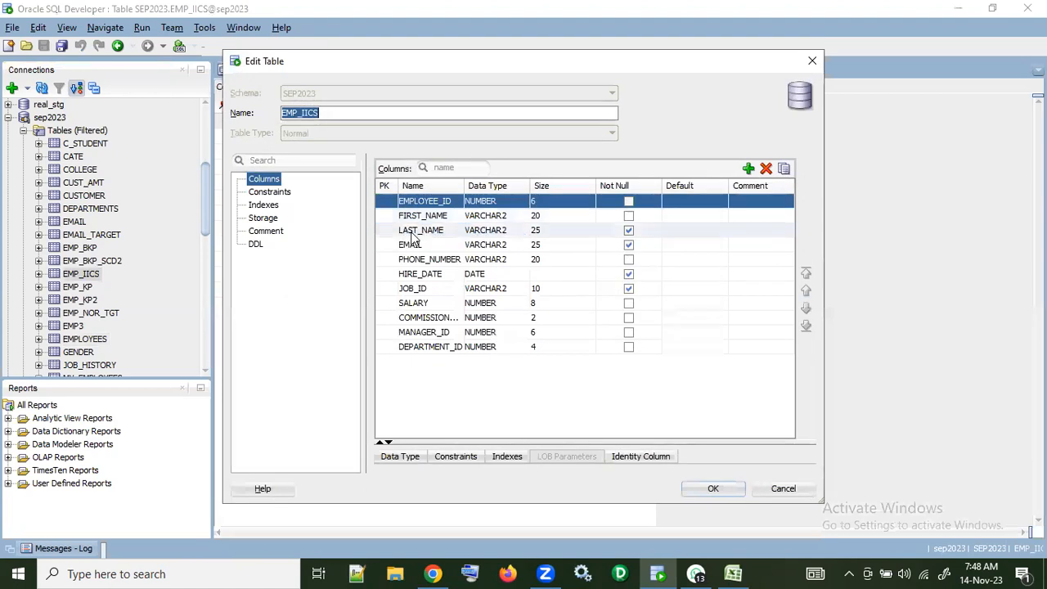
Step: Add a column named CRT_TS with data type DATE to the EMP_IICS table
left_click(748, 169)
left_click(438, 361)
double_click(434, 362)
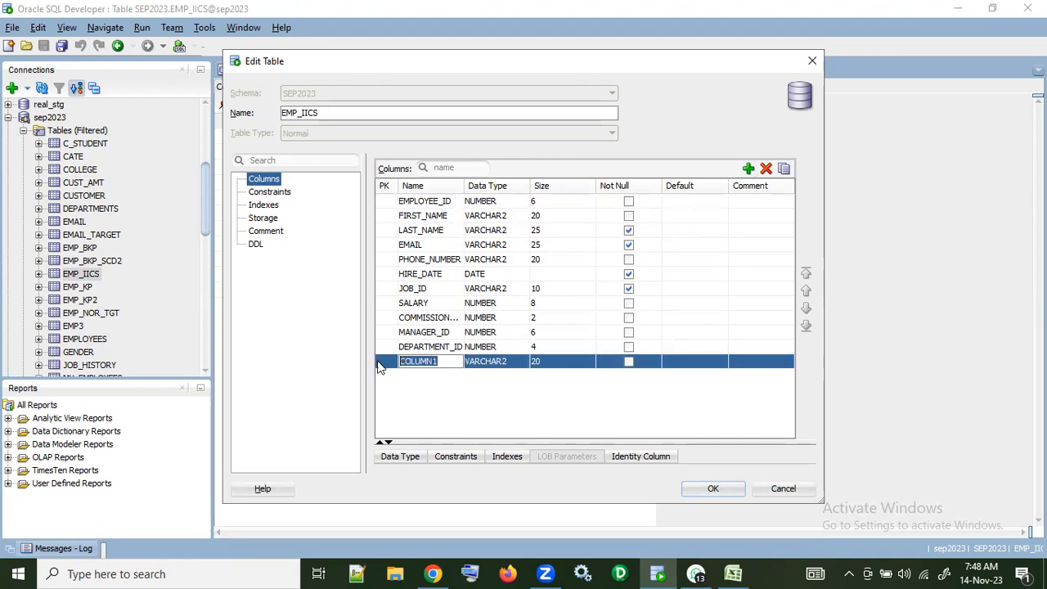
type("CRT_TS")
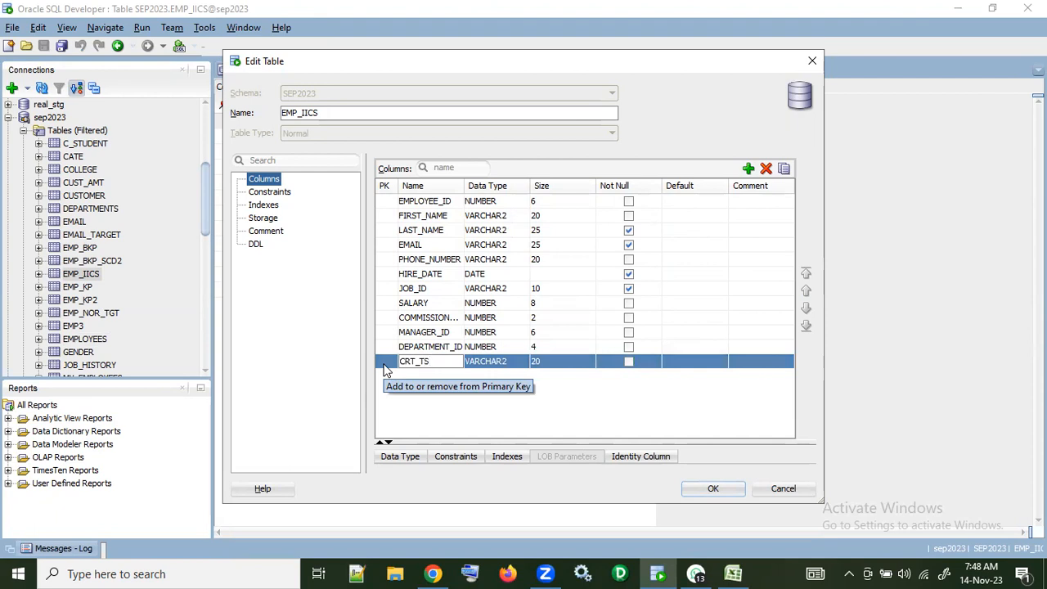
left_click(514, 363)
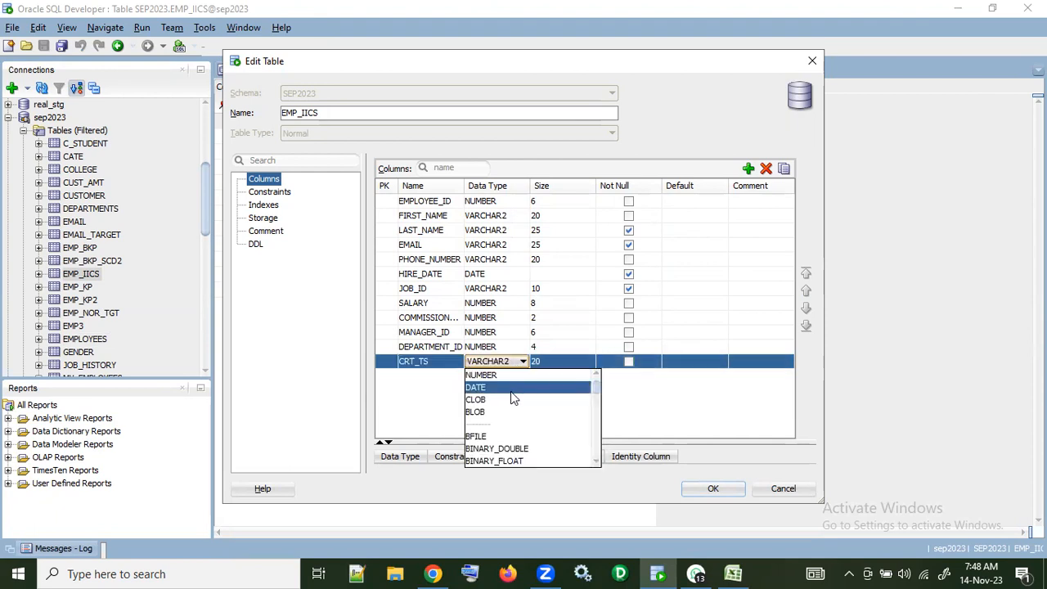
left_click(510, 389)
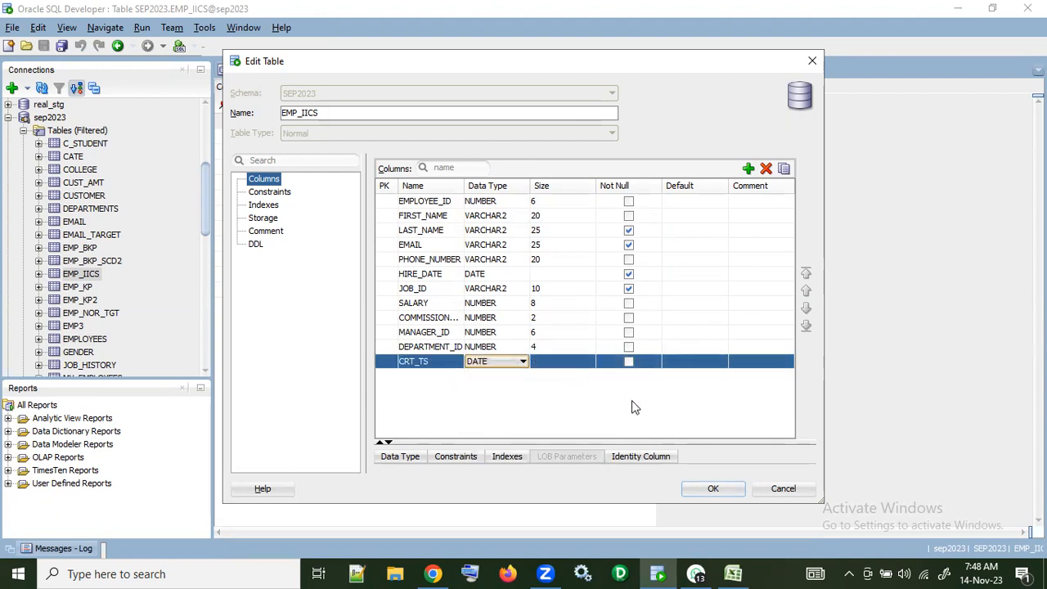
Step: Add a VARCHAR2 column named CRT_BY with size 40 to EMP_IICS, apply the table changes and refresh its column list
left_click(747, 169)
double_click(442, 377)
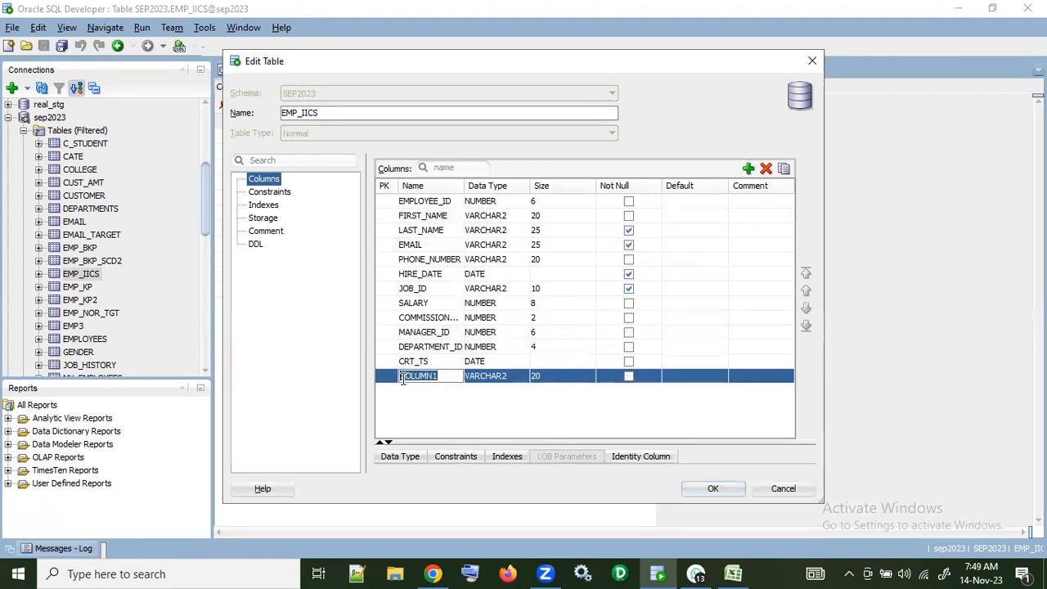
type("CRT_BY")
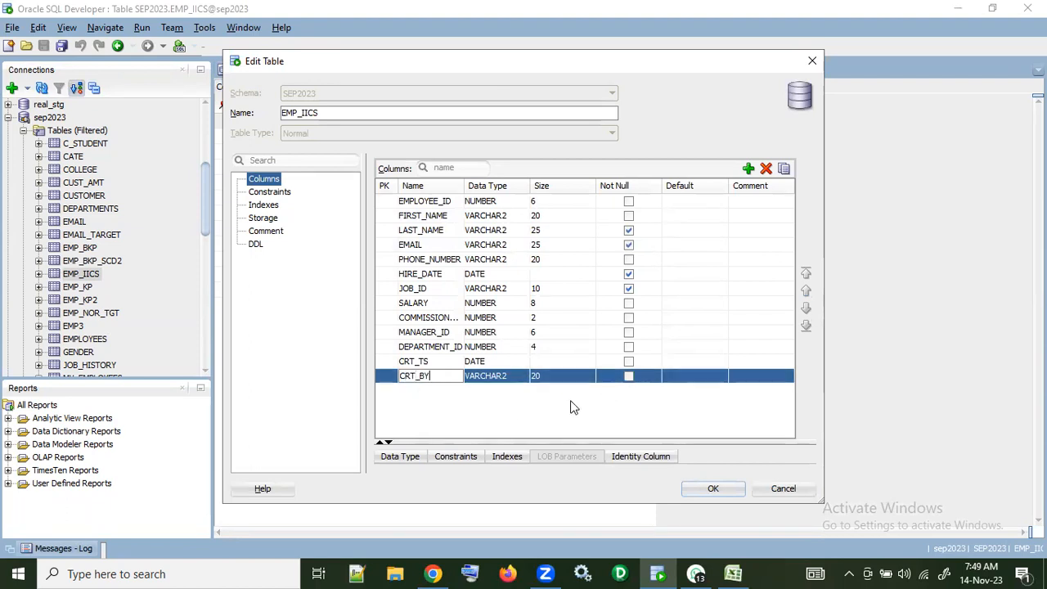
double_click(547, 376)
left_click_drag(545, 377, 513, 380)
type("40")
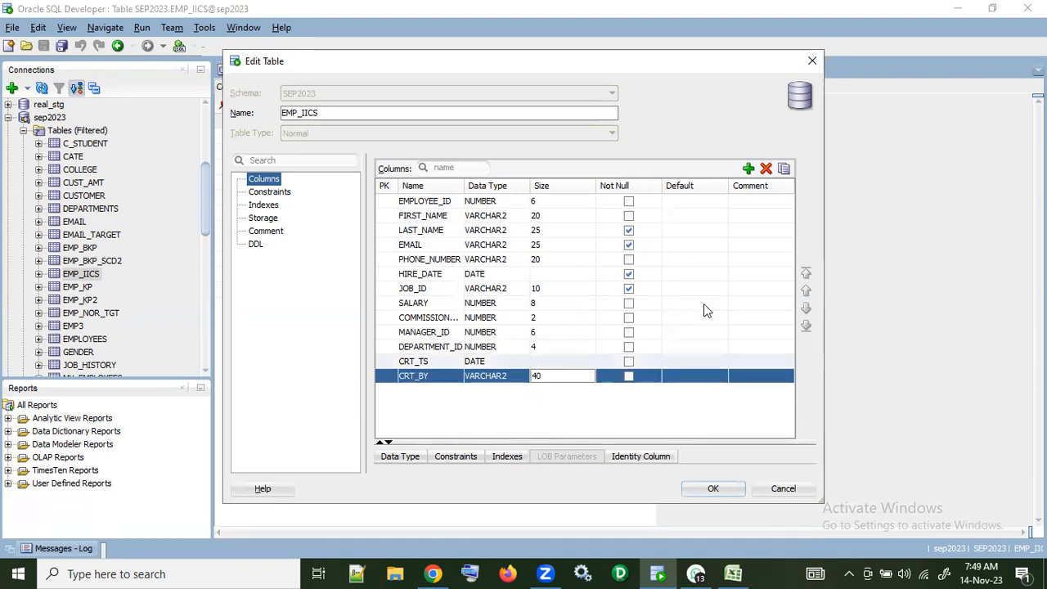
left_click(714, 489)
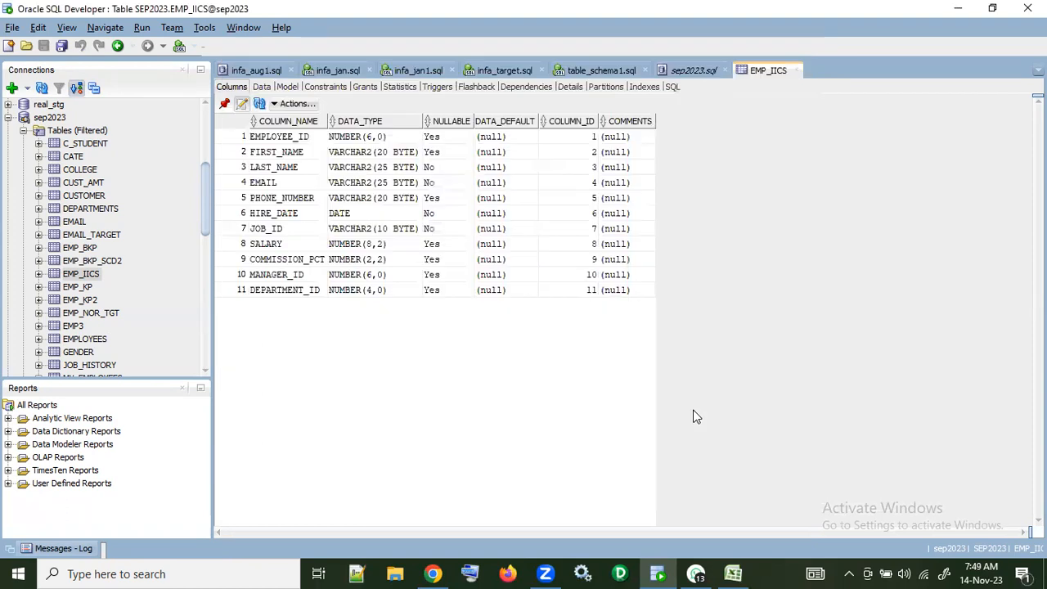
left_click(259, 104)
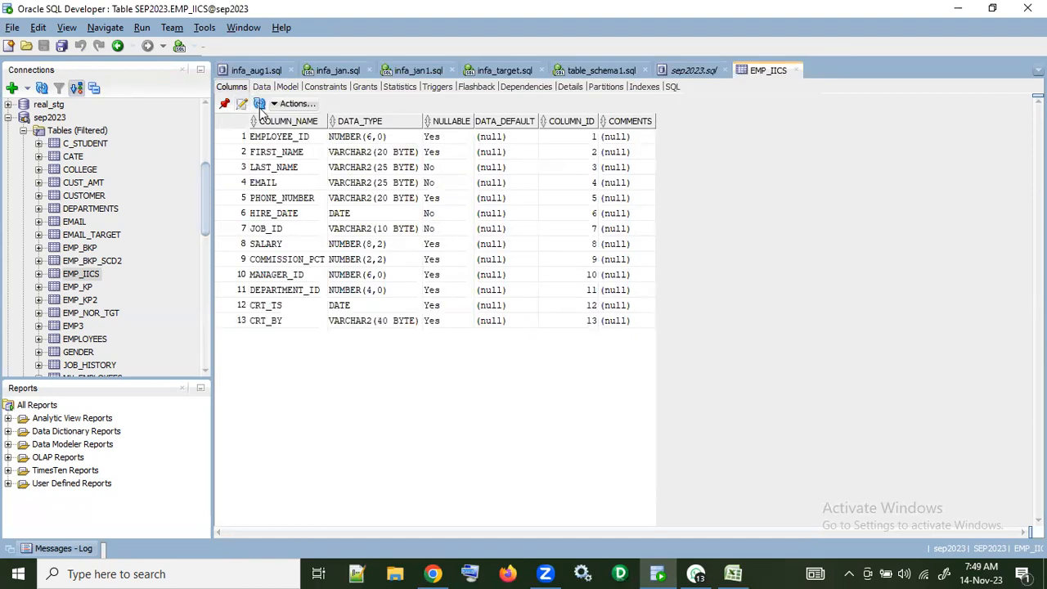
Step: Switch to Chrome with the m_emp_one_to_one - query mapping in Informatica Data Integration
left_click(433, 573)
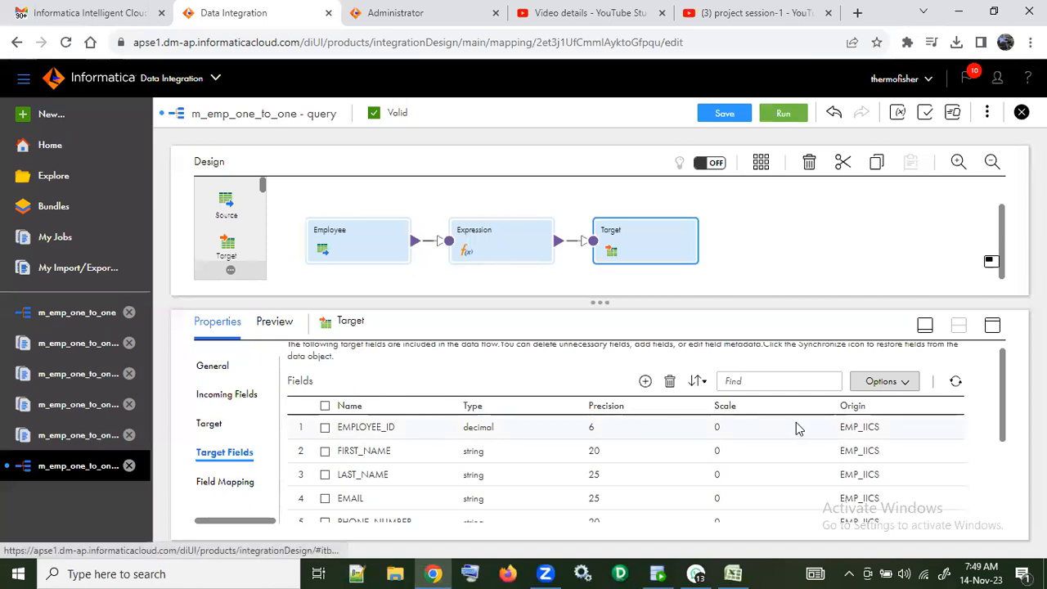
left_click(956, 381)
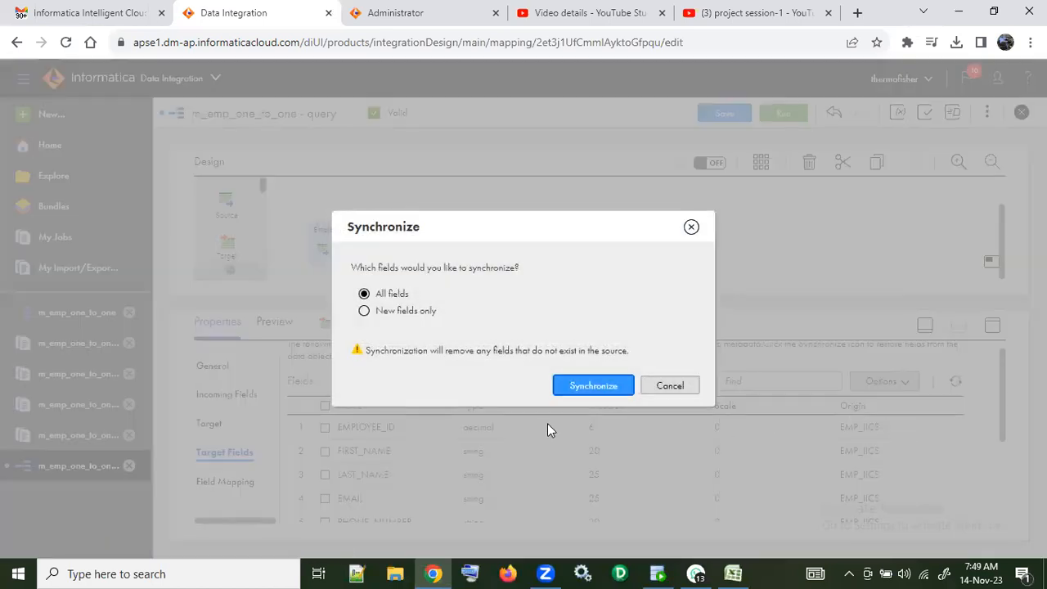
left_click(422, 312)
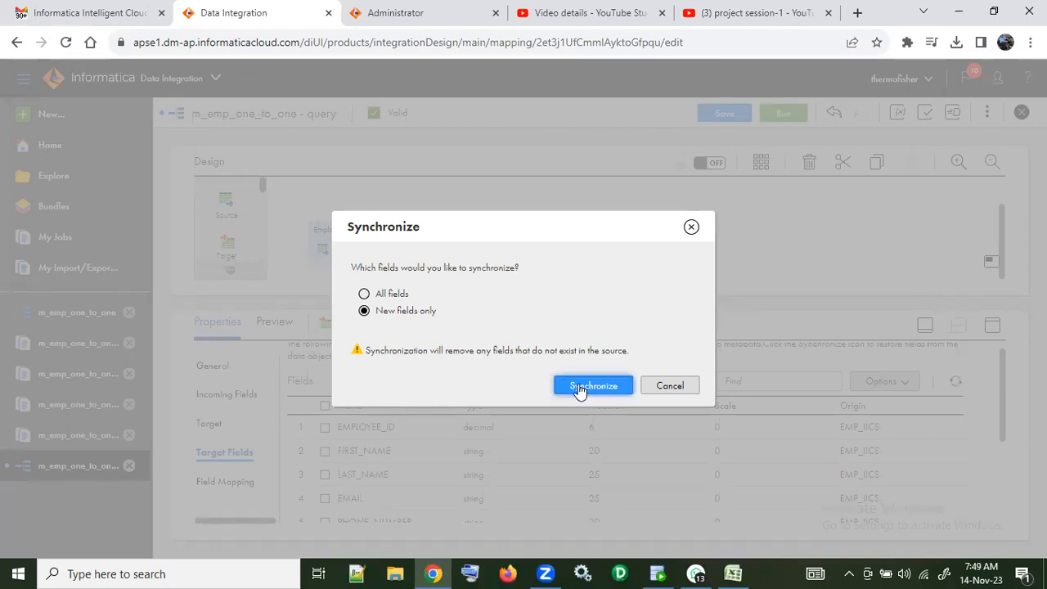
left_click(691, 228)
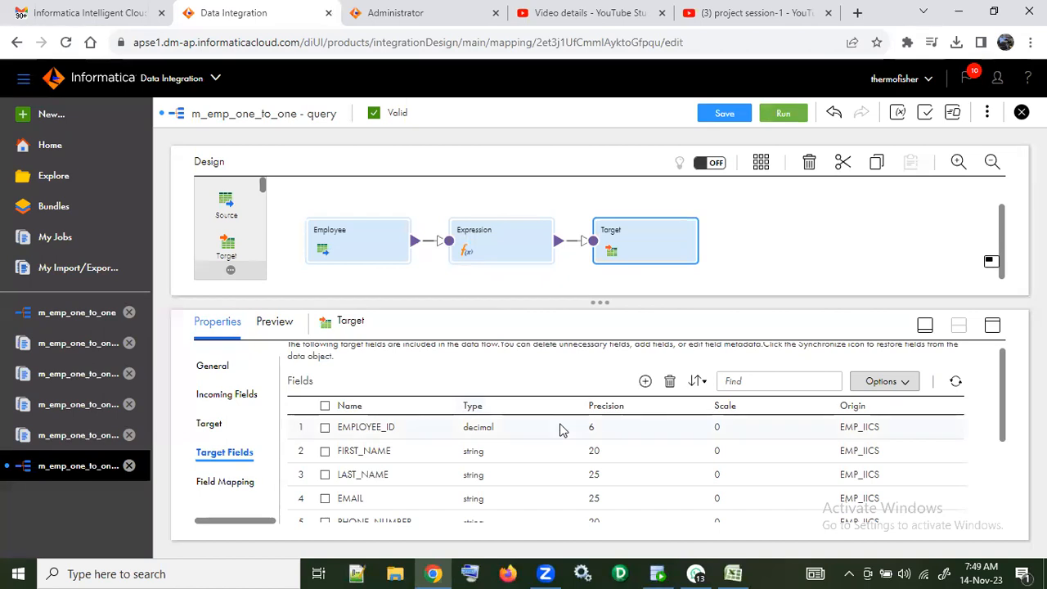
Step: Synchronize all fields of the Target transformation with the EMP_IICS table and check the end of the field list
left_click(955, 381)
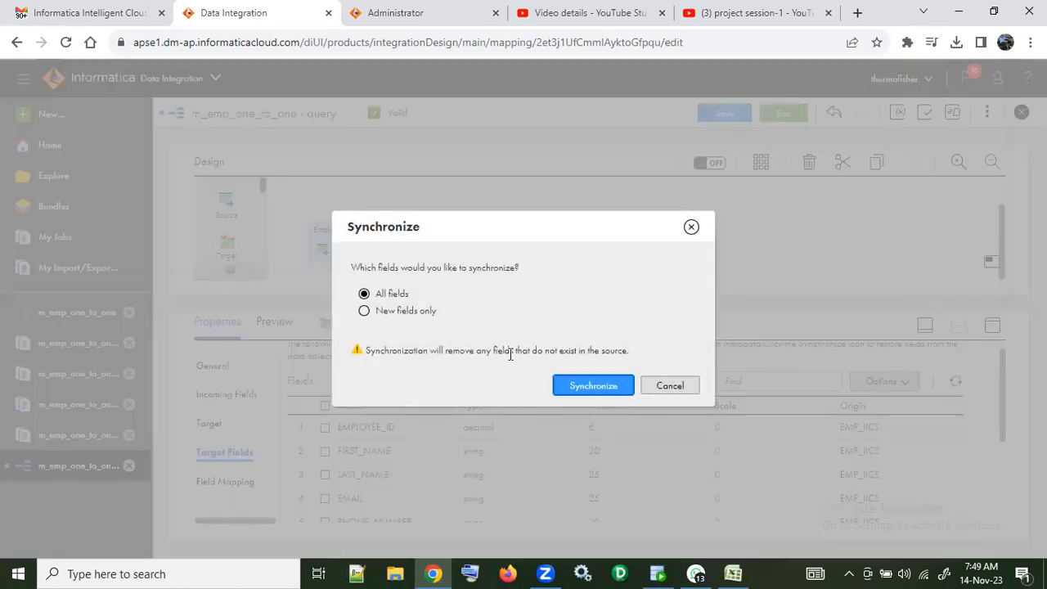
left_click(573, 390)
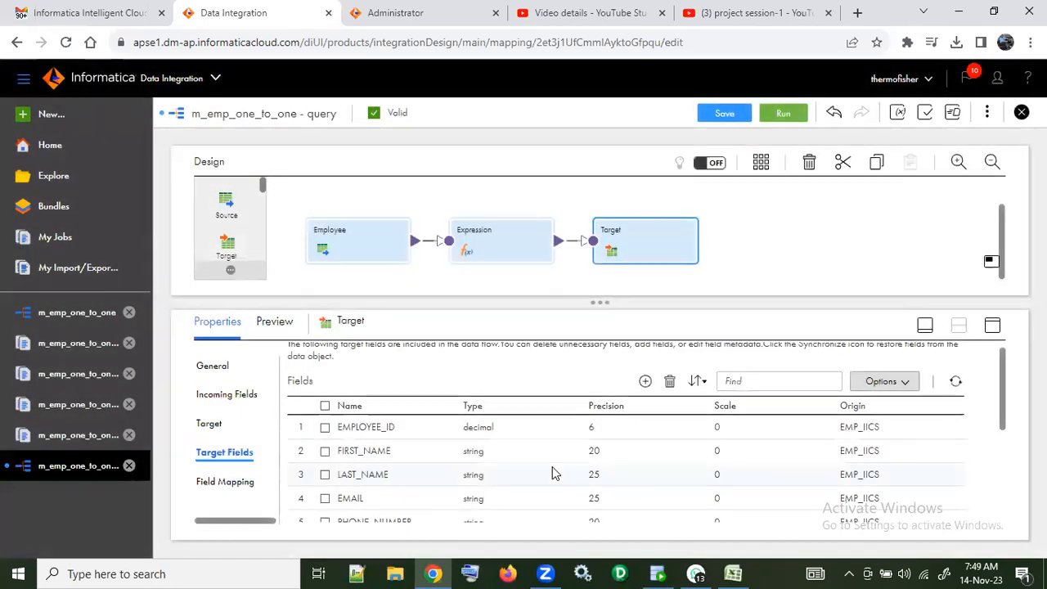
scroll(553, 472, "down", 3)
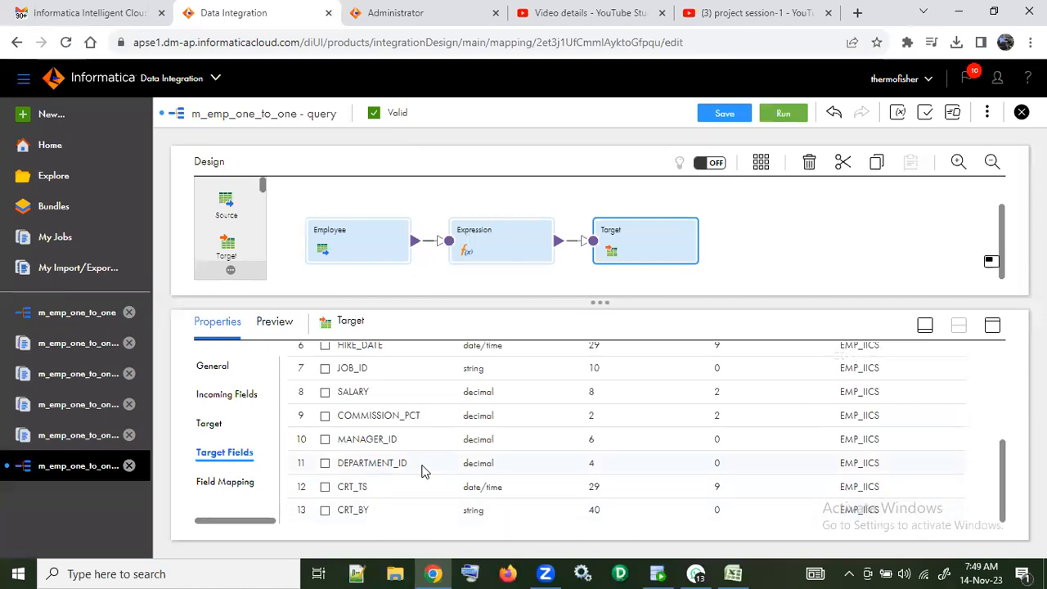
Step: Add an output field named CRT_TS with type date/time to the Expression transformation
left_click(508, 247)
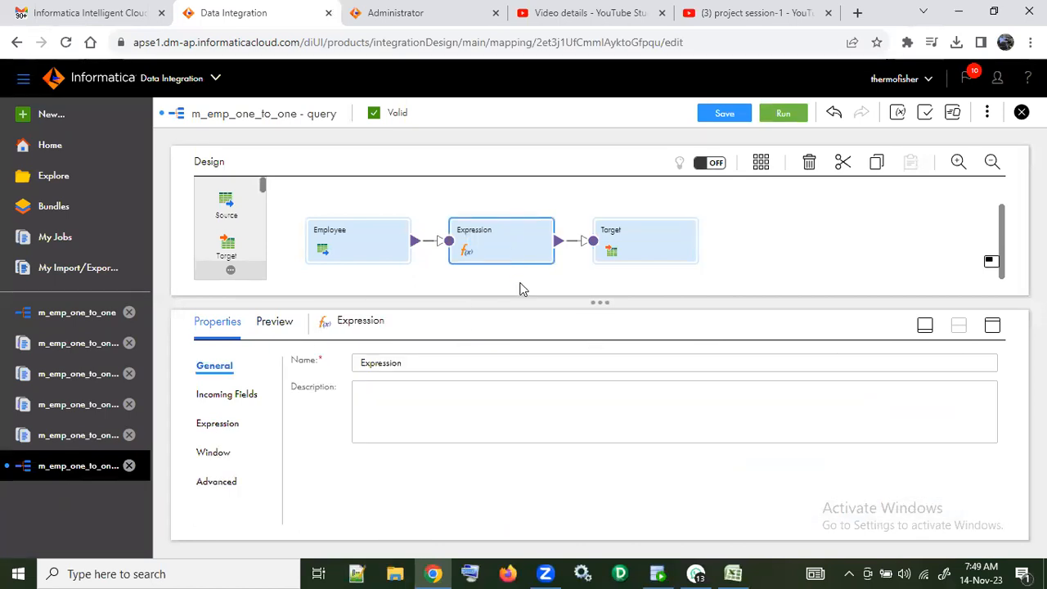
left_click(235, 423)
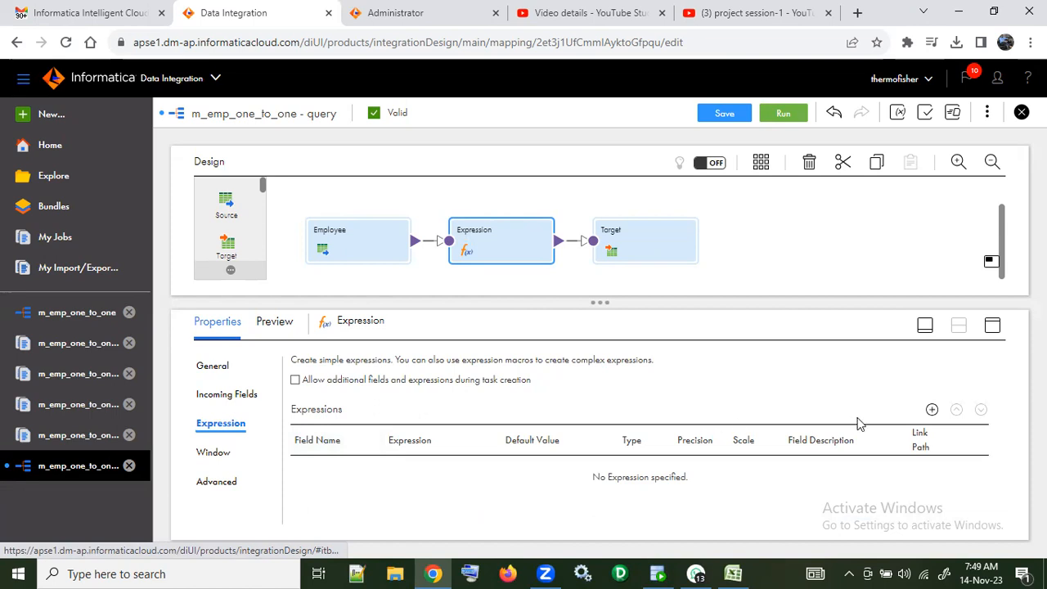
left_click(931, 411)
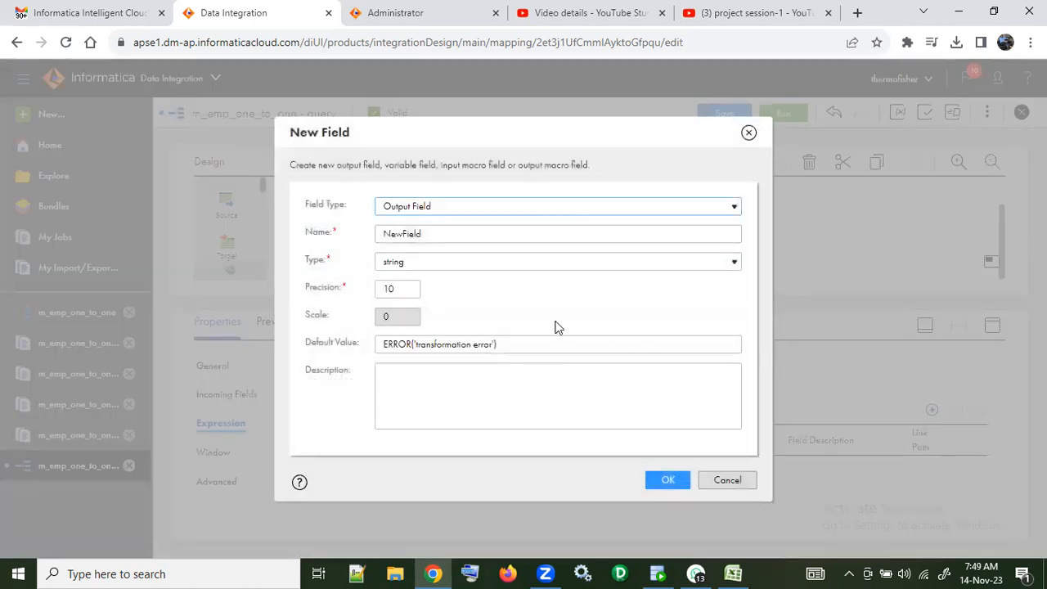
left_click_drag(458, 232, 381, 233)
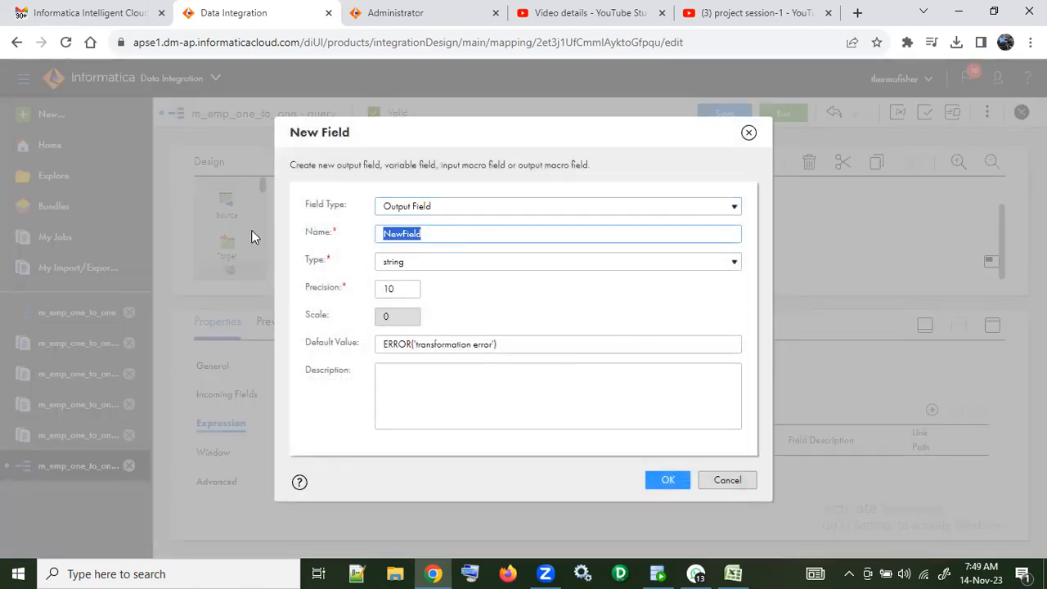
type("CRT_TS")
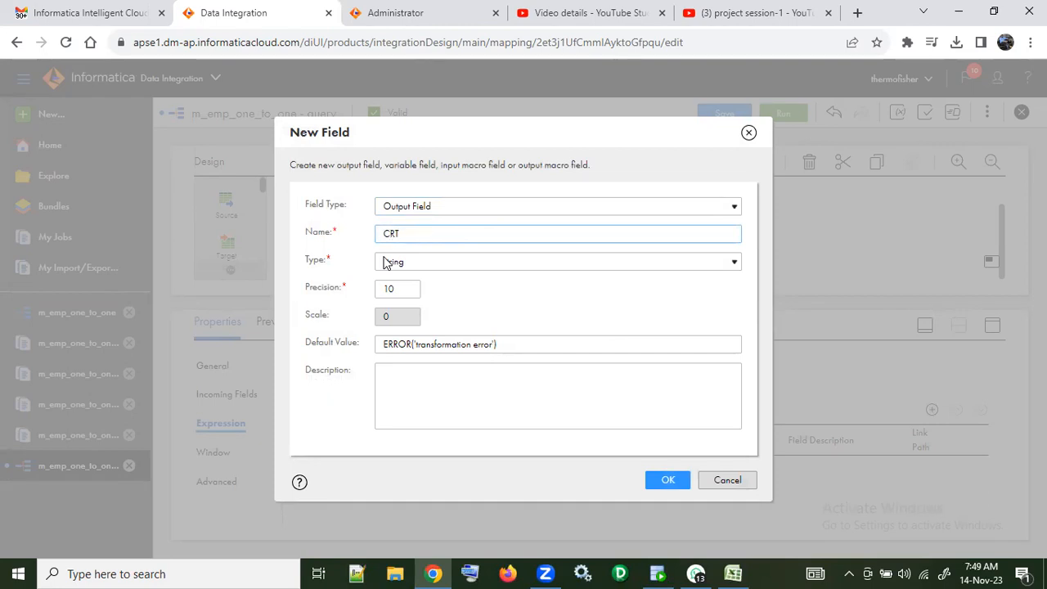
left_click(519, 263)
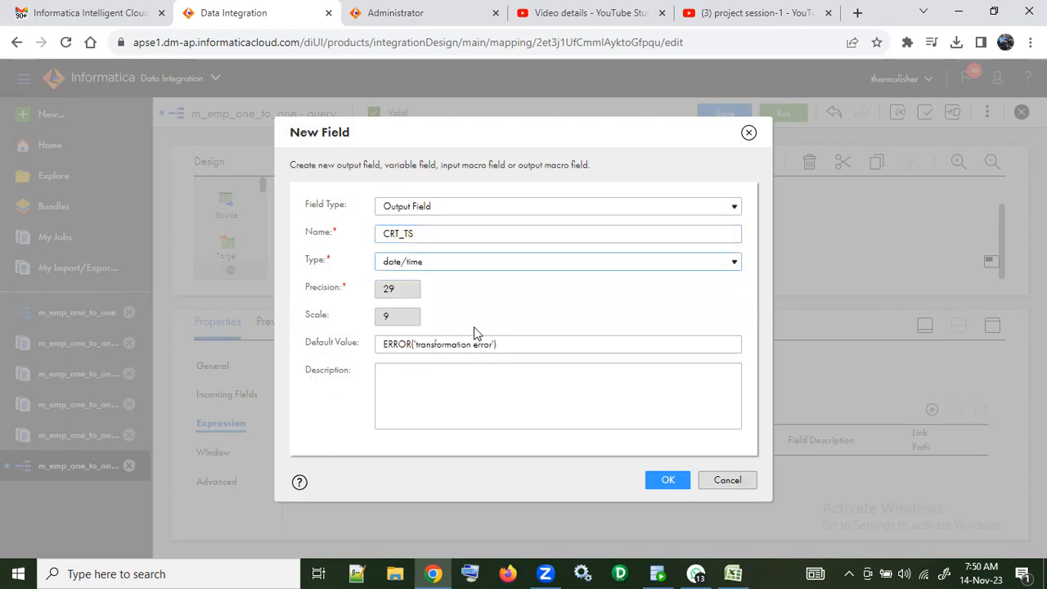
left_click(651, 480)
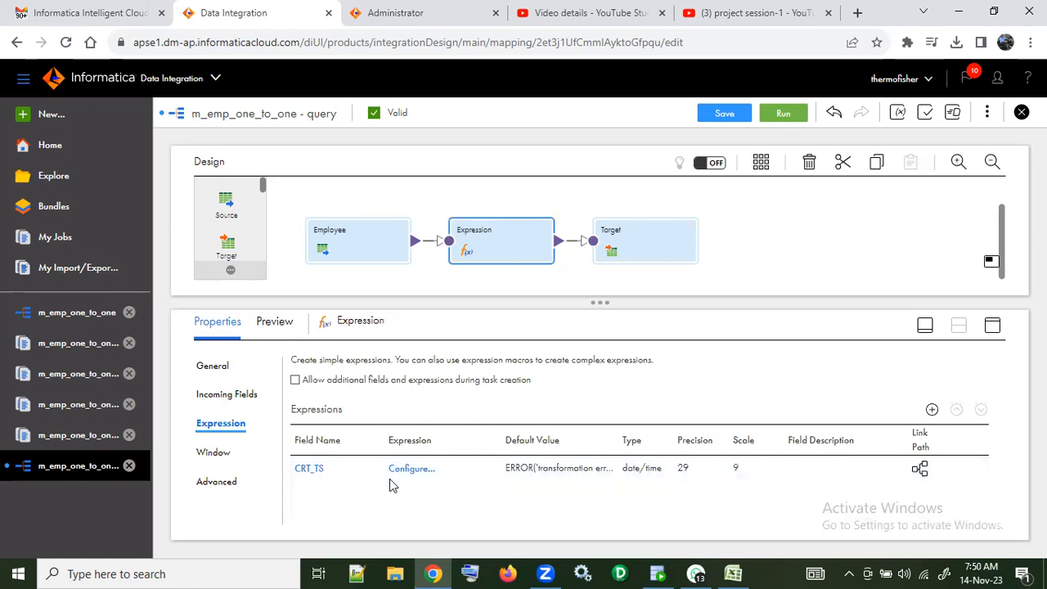
Step: Set the CRT_TS field's expression to the system variable SYSDATE and validate it
left_click(411, 468)
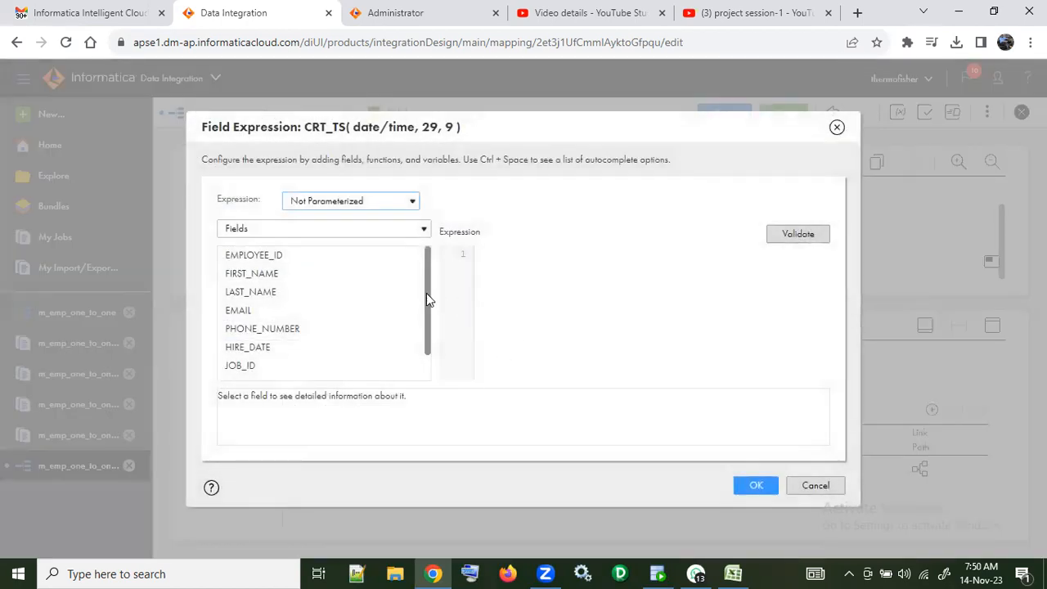
scroll(420, 299, "down", 1)
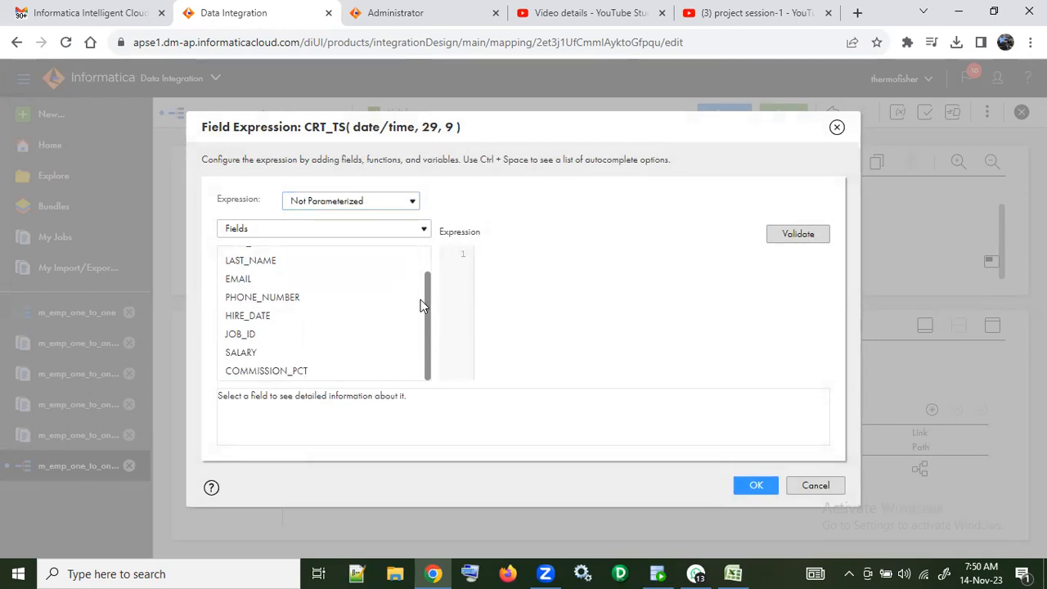
left_click(424, 232)
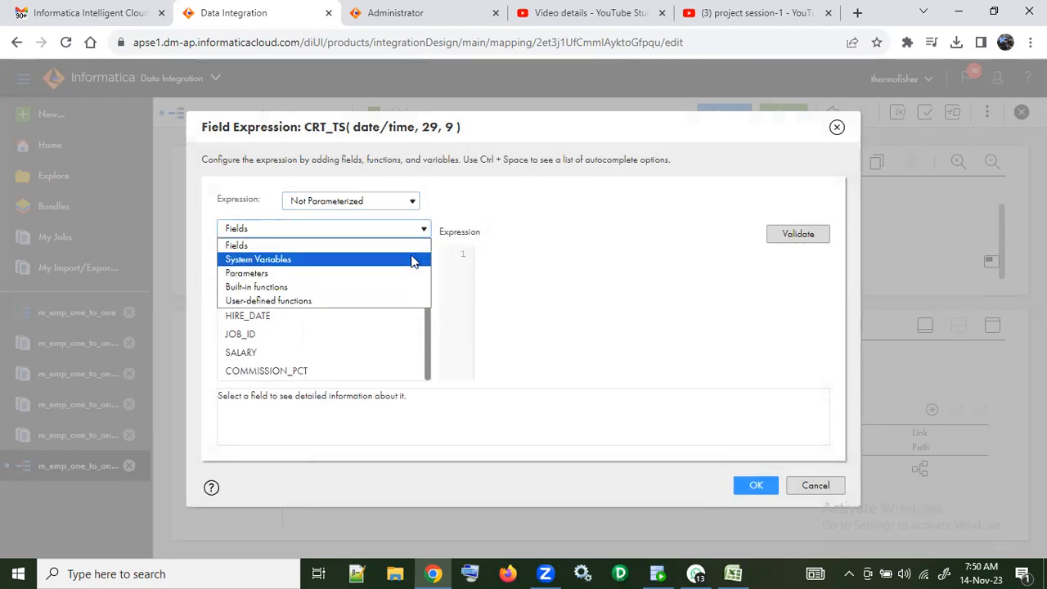
left_click(414, 259)
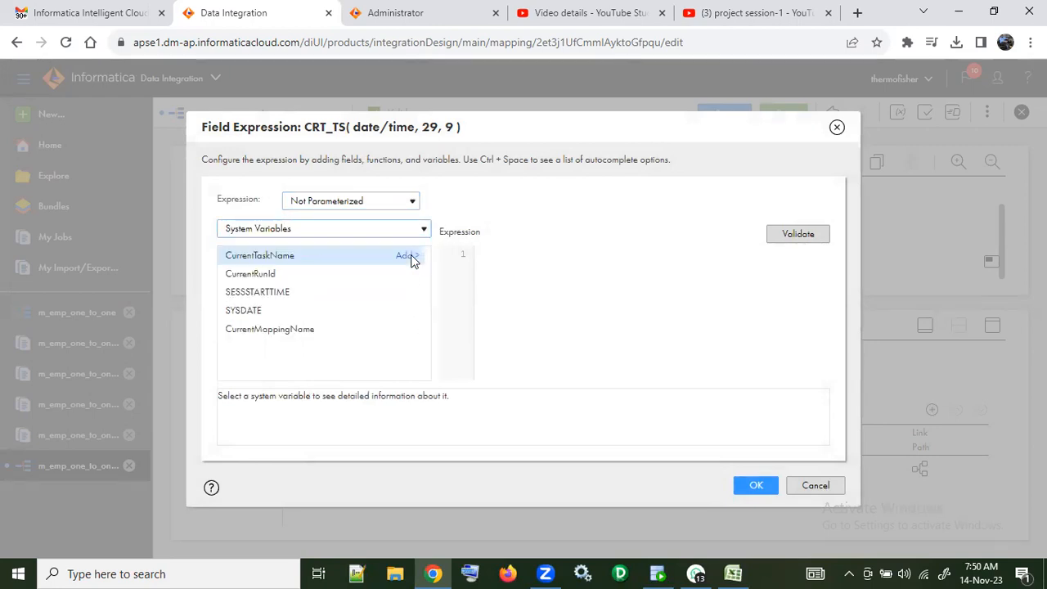
left_click(303, 310)
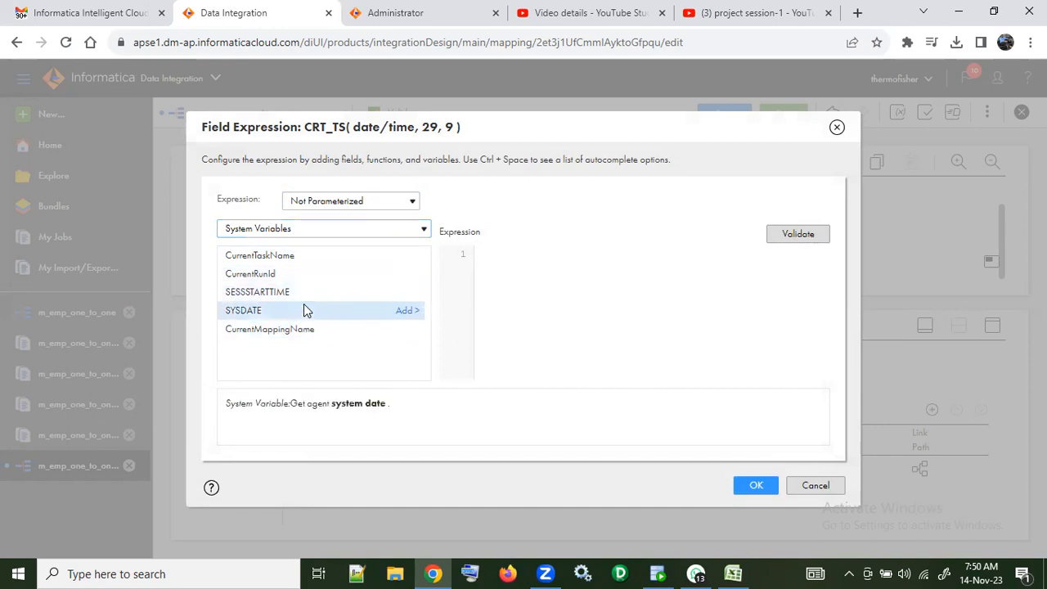
left_click(394, 311)
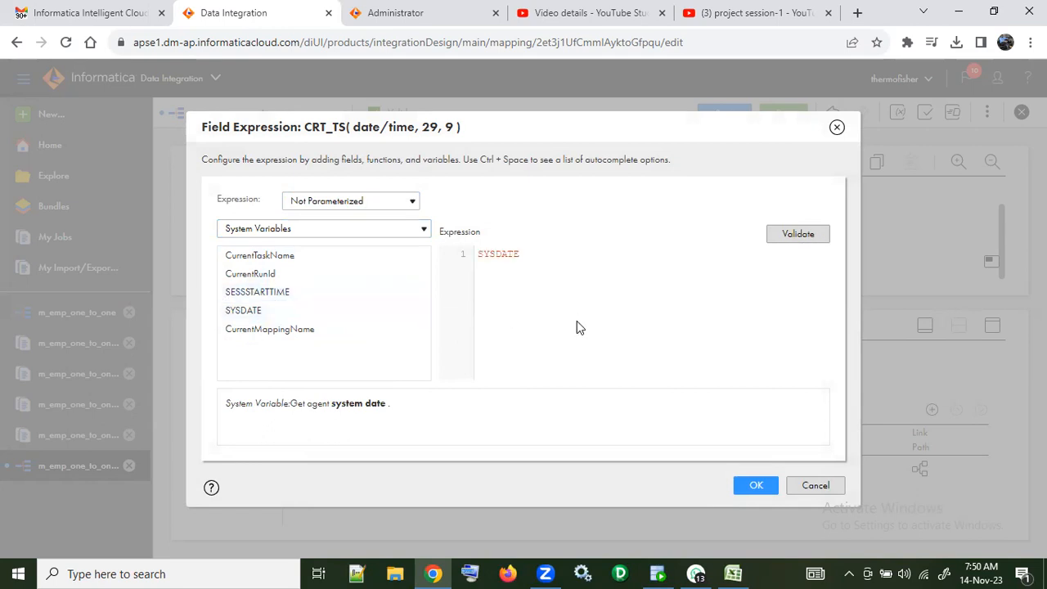
left_click(785, 238)
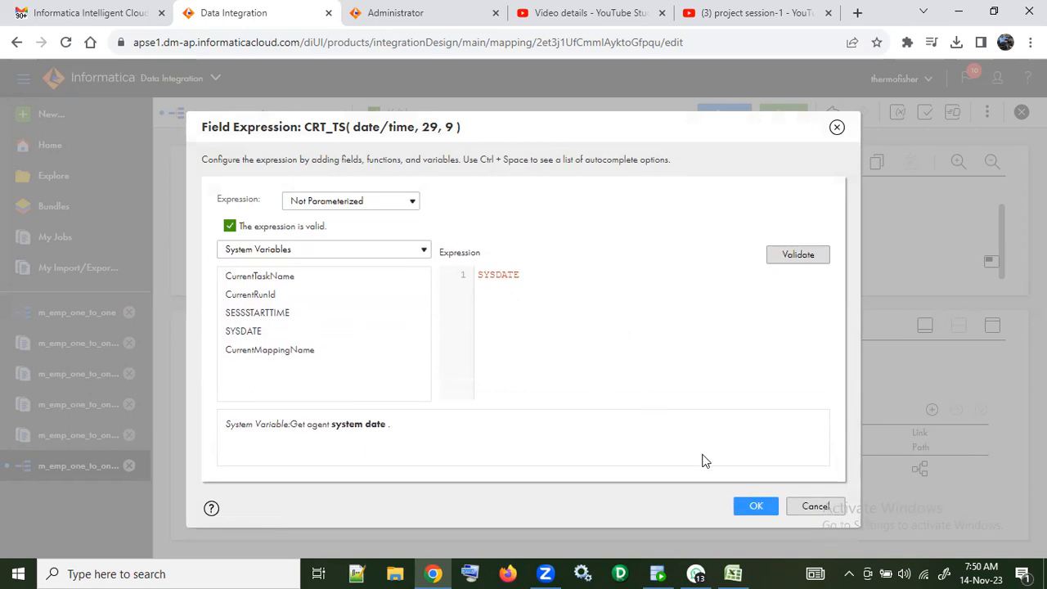
left_click(756, 504)
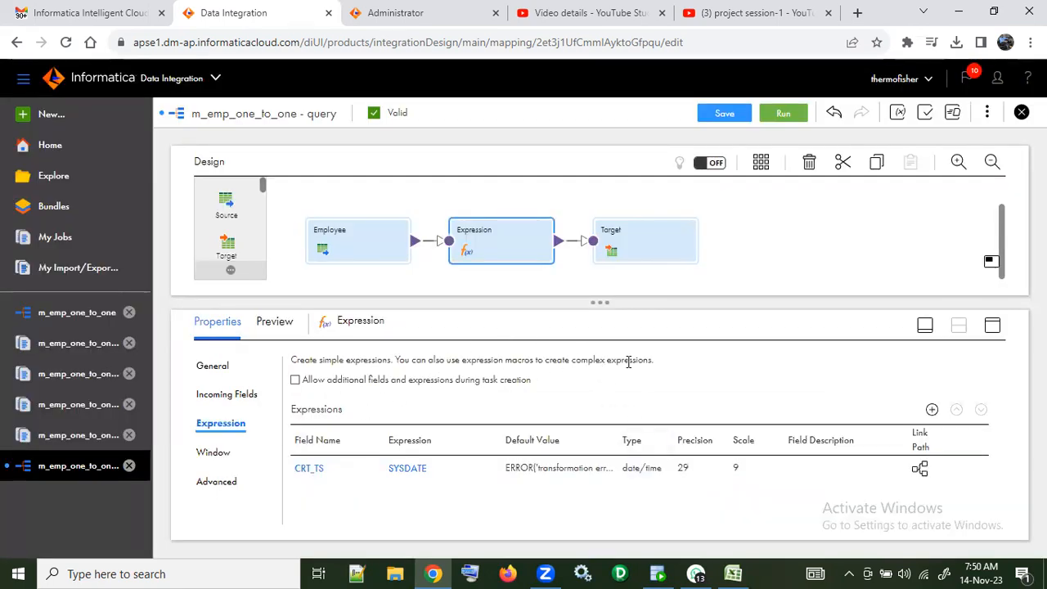
Step: Add a string output field named CRT_BY with precision 40 to the Expression transformation
left_click(931, 409)
left_click_drag(446, 234, 369, 248)
type("CRT_BY")
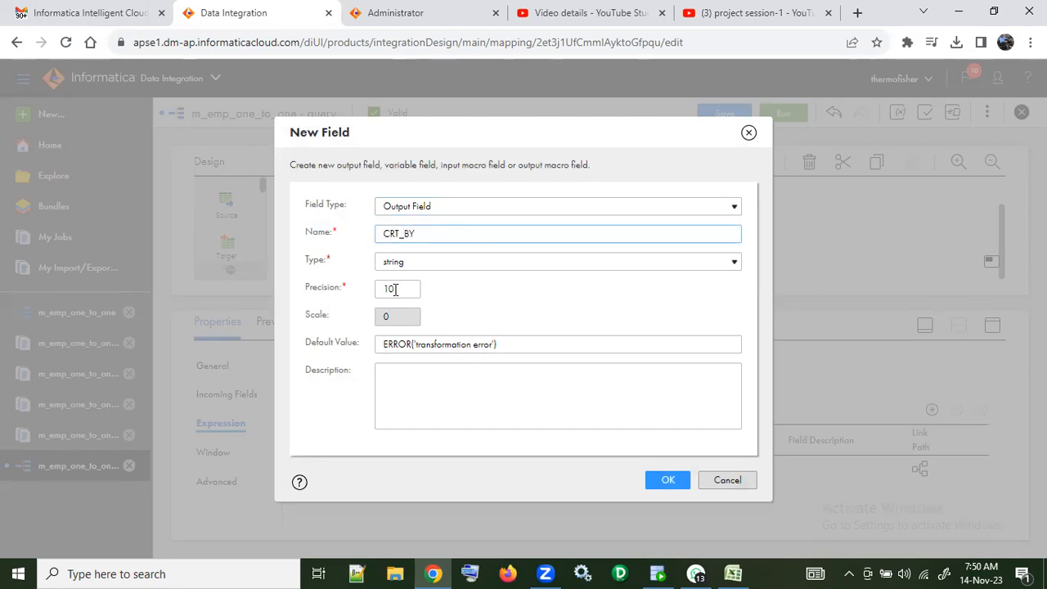
left_click_drag(395, 289, 353, 295)
type("4")
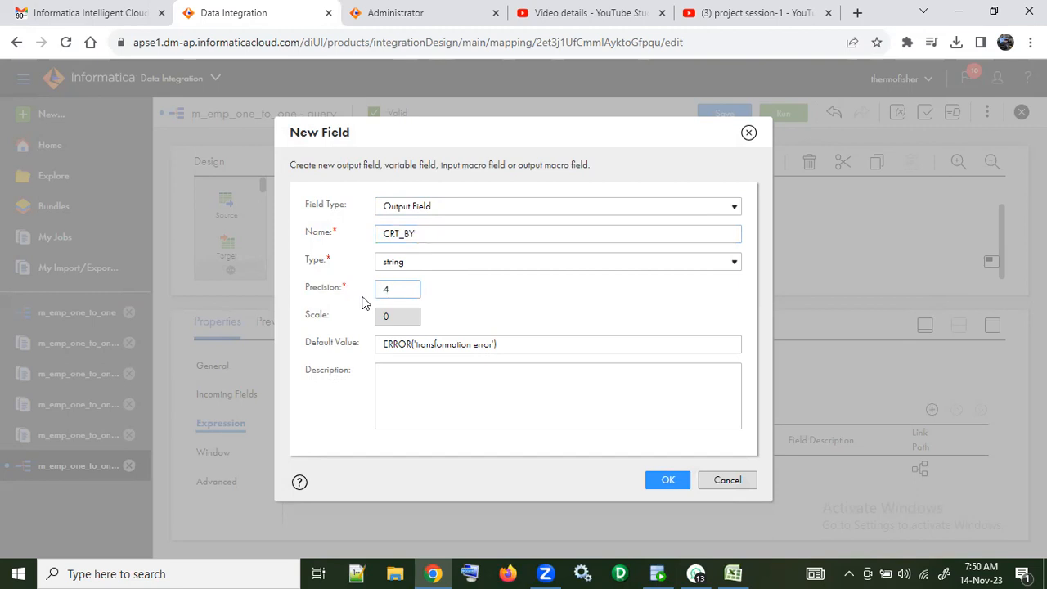
left_click(662, 481)
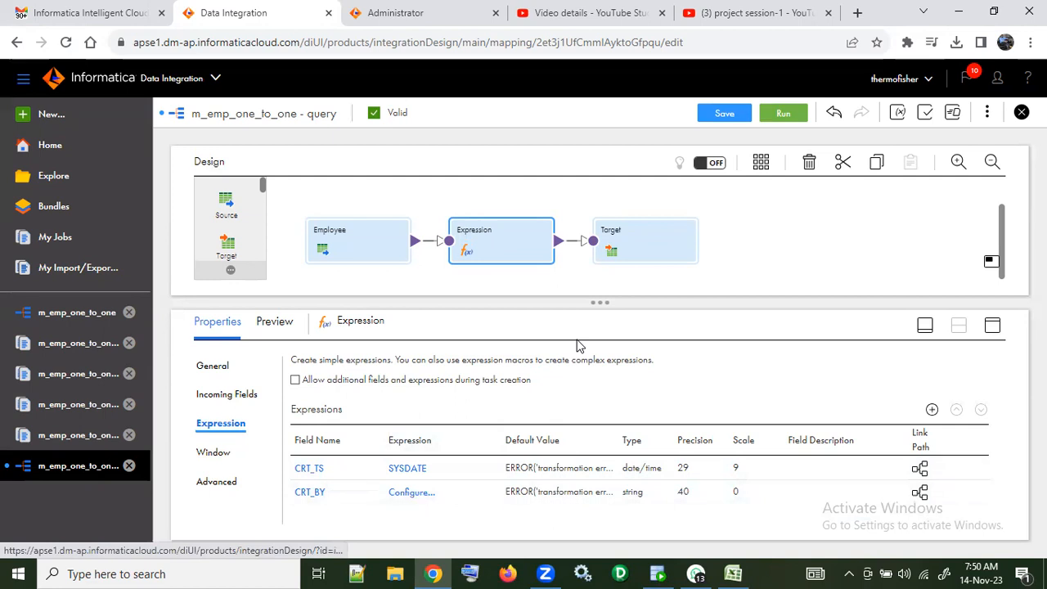
Step: Set the CRT_BY field's expression to the system variable CurrentMappingName and validate it
left_click(410, 493)
left_click(397, 228)
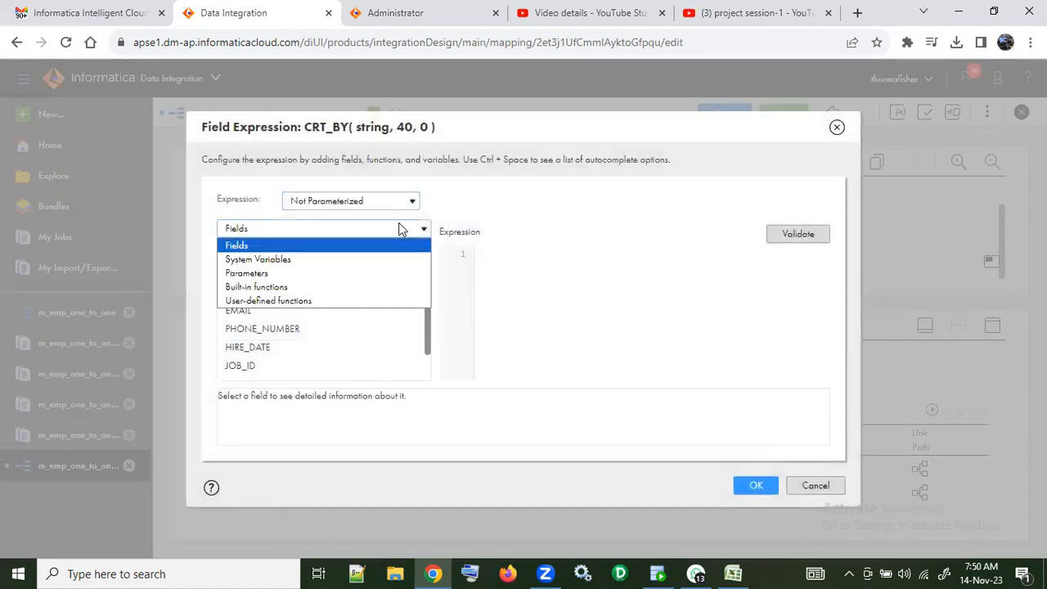
left_click(367, 259)
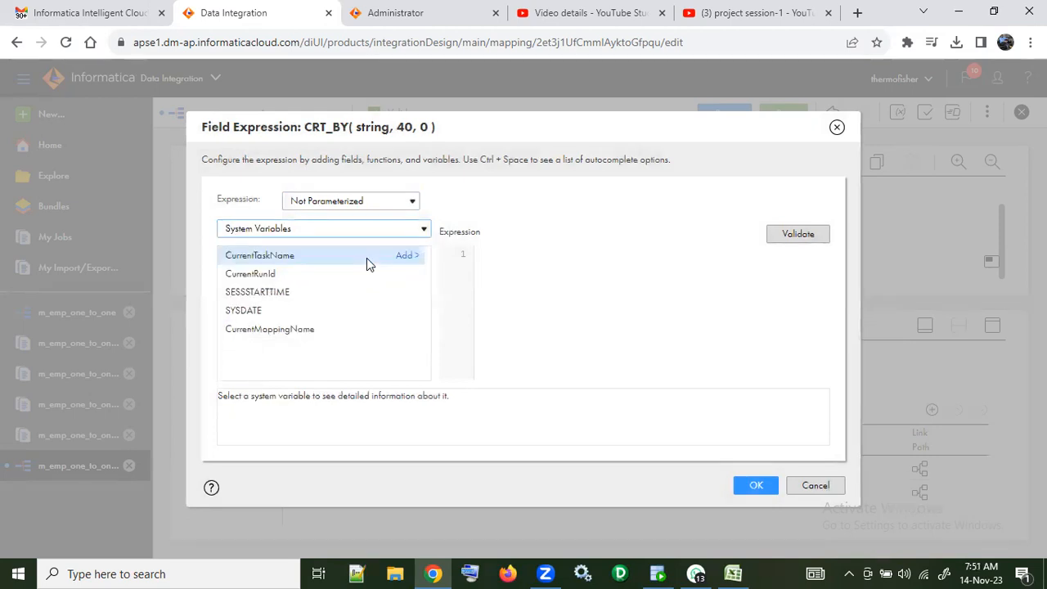
left_click(319, 328)
left_click(405, 330)
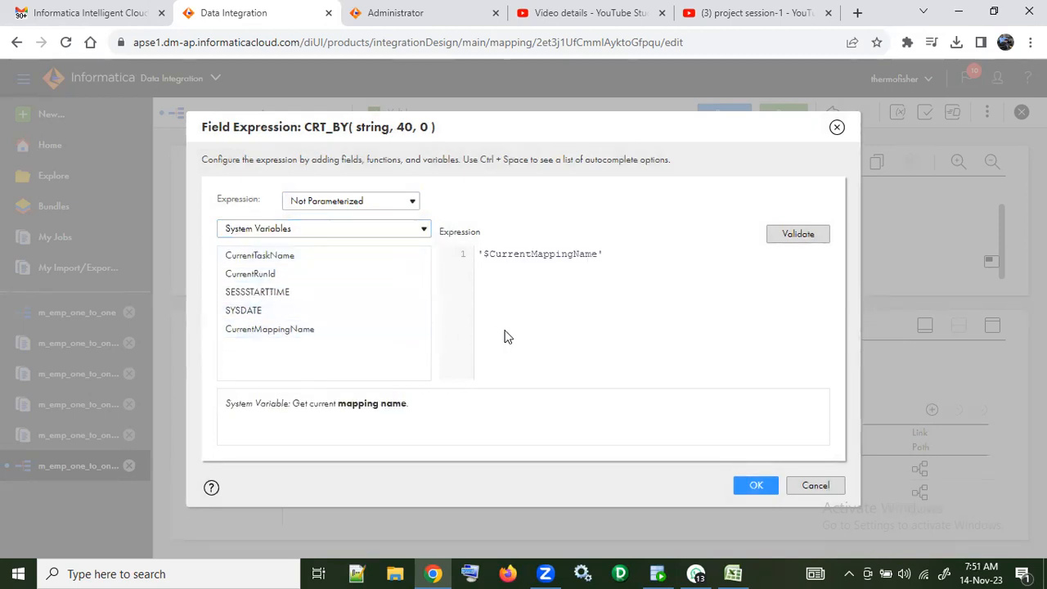
left_click(782, 239)
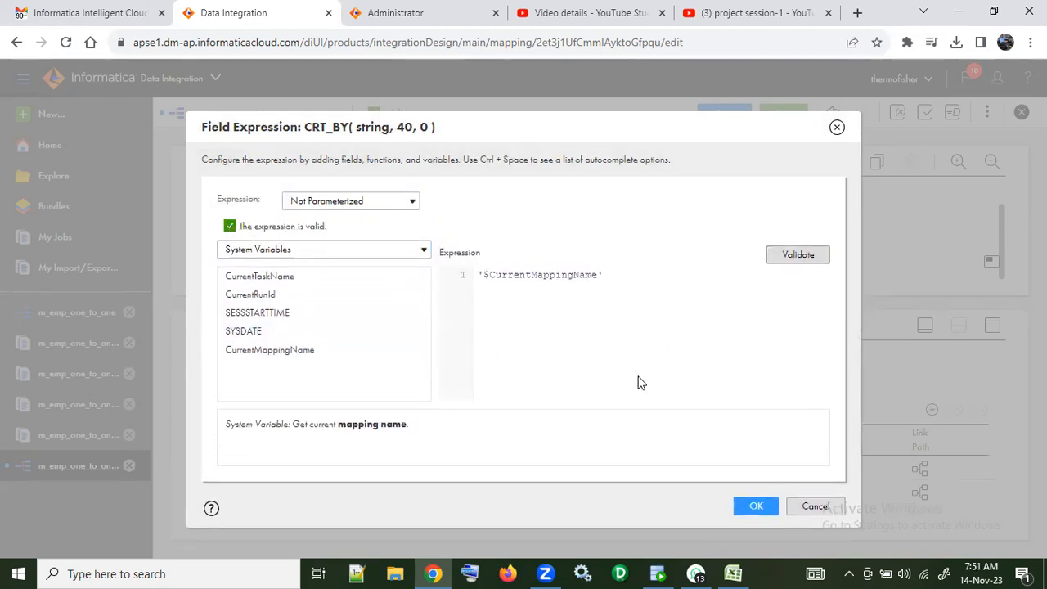
left_click(754, 505)
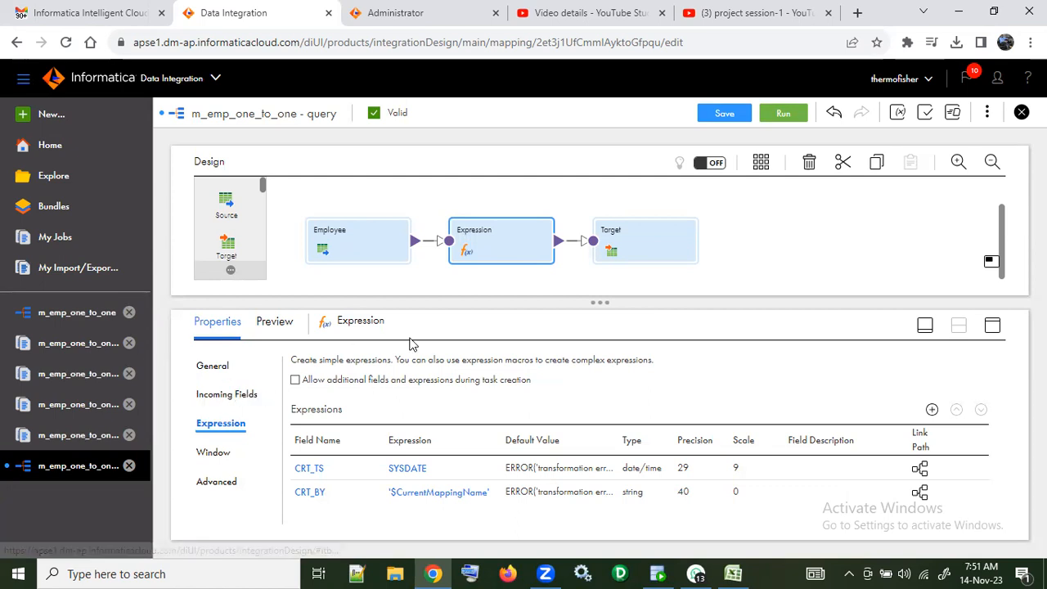
Step: Automap the remaining Target fields, CRT_TS and CRT_BY, by exact field name and save the mapping
left_click(654, 255)
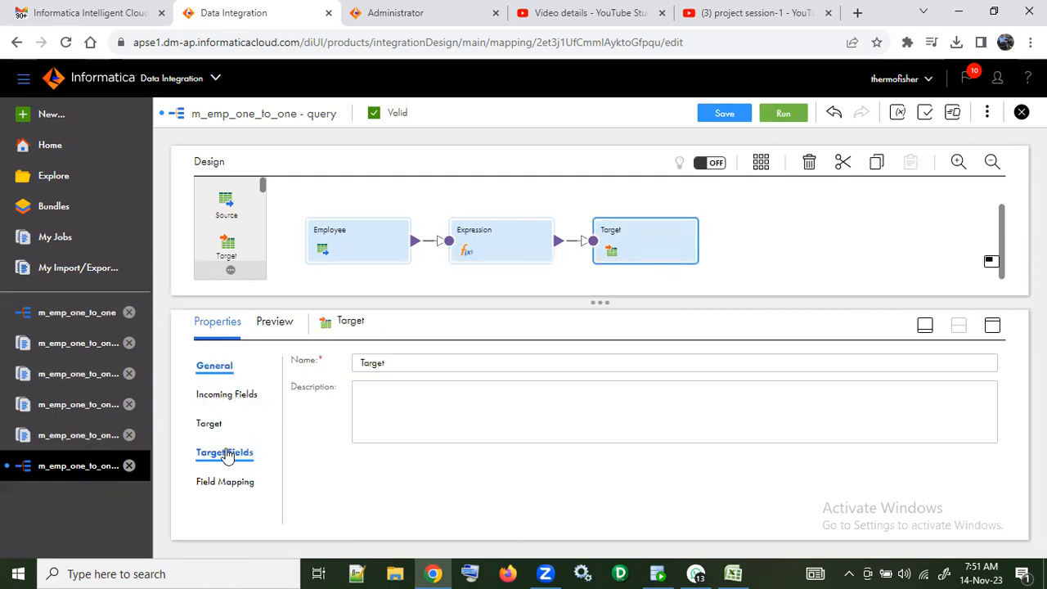
left_click(228, 452)
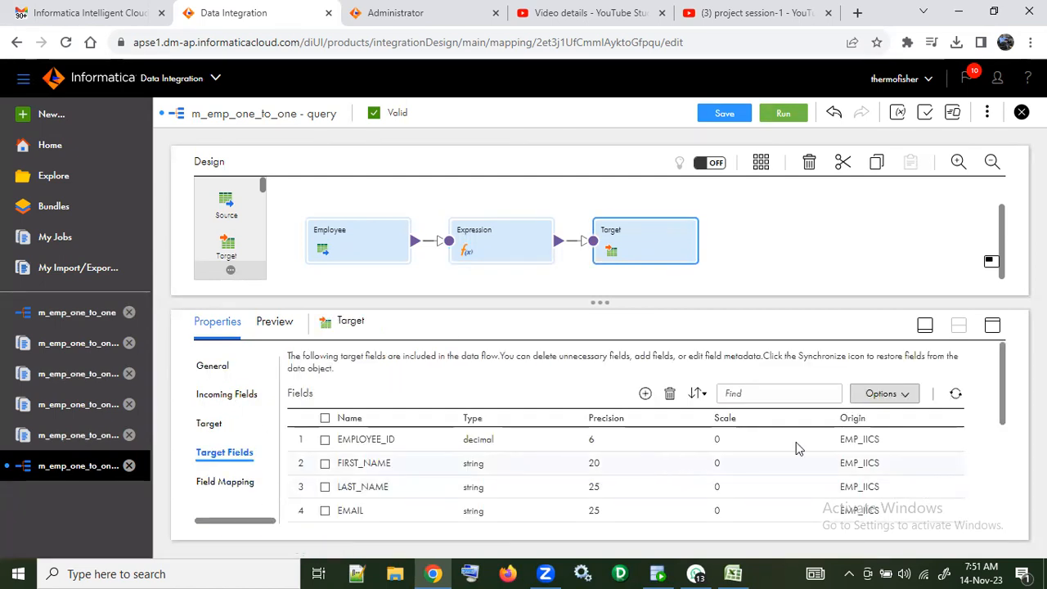
left_click(906, 397)
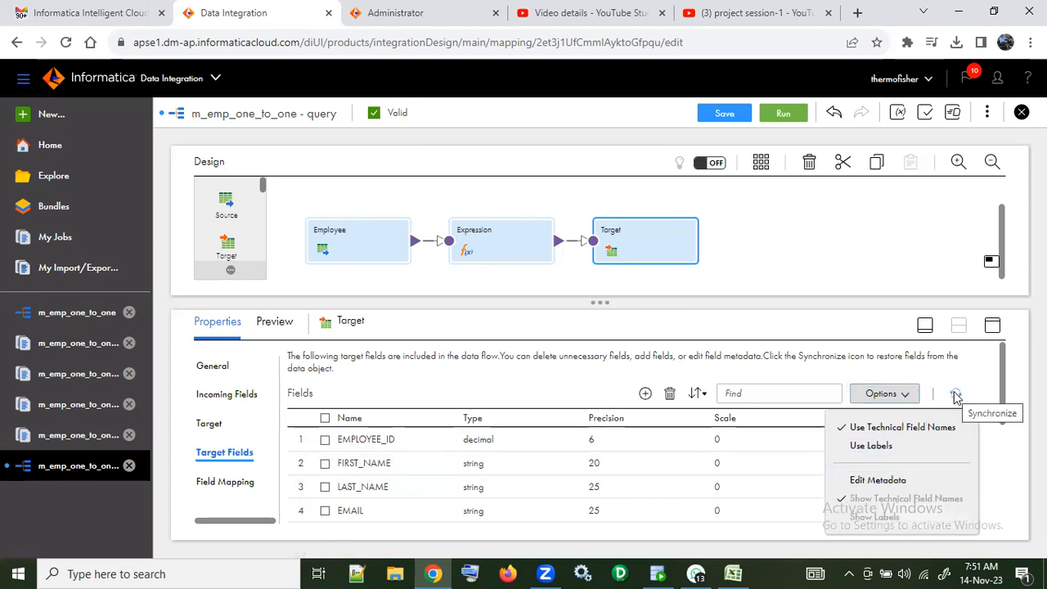
left_click(238, 487)
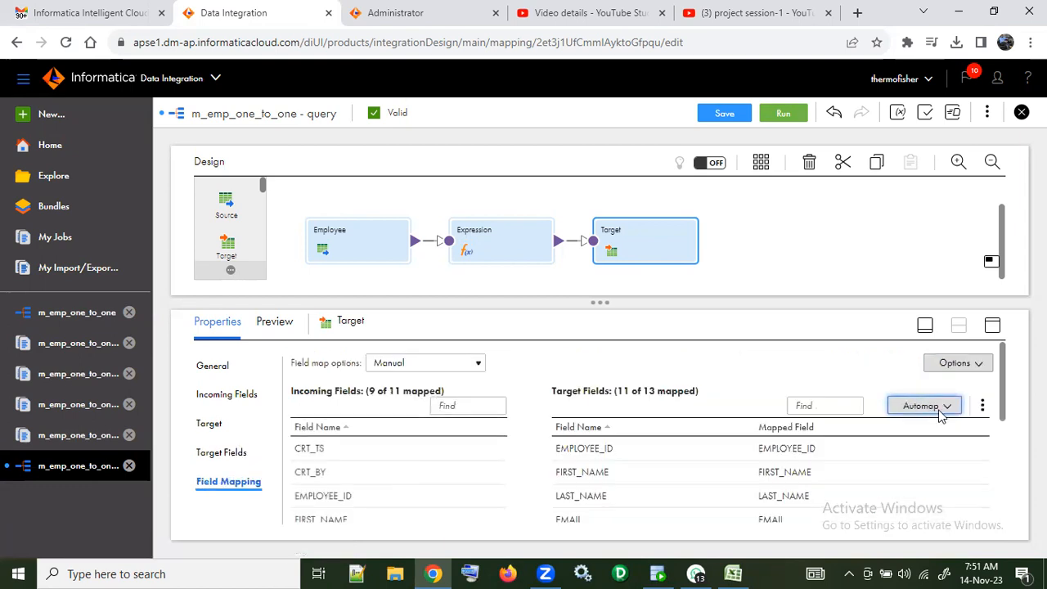
left_click(949, 412)
left_click(949, 412)
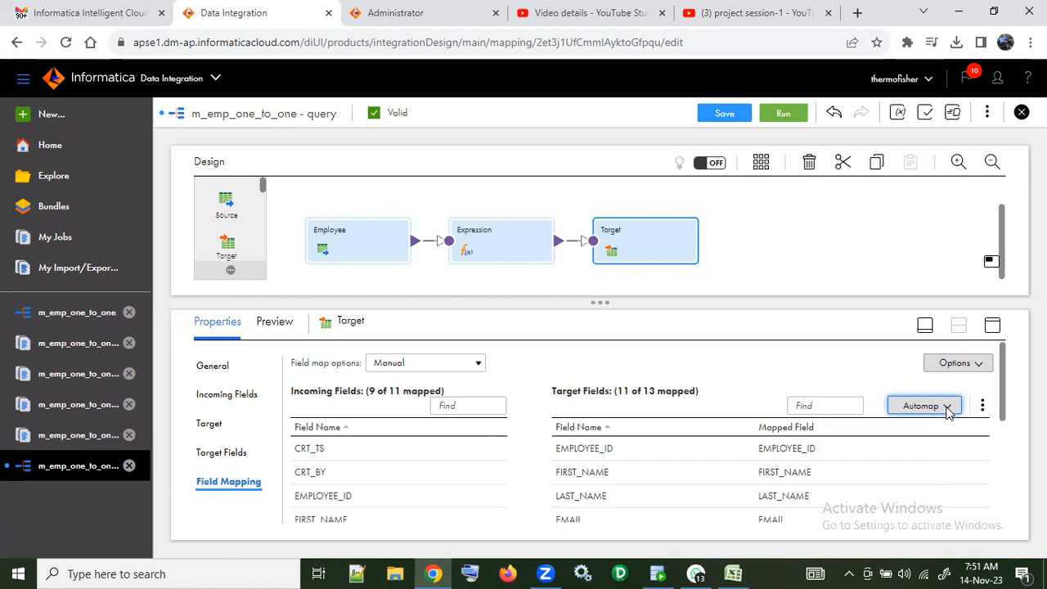
left_click(949, 412)
left_click(869, 438)
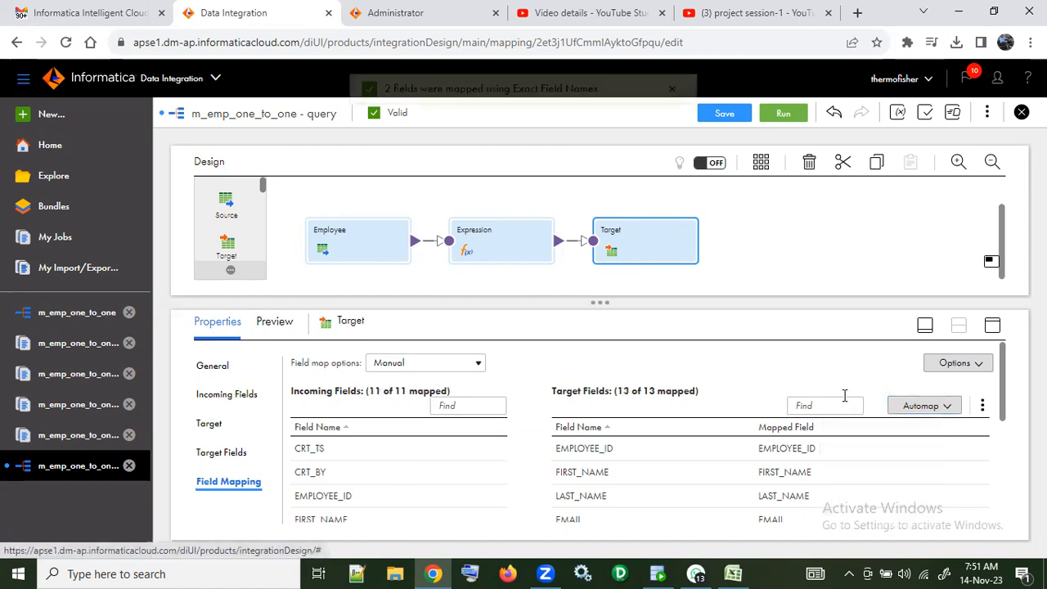
scroll(846, 401, "down", 5)
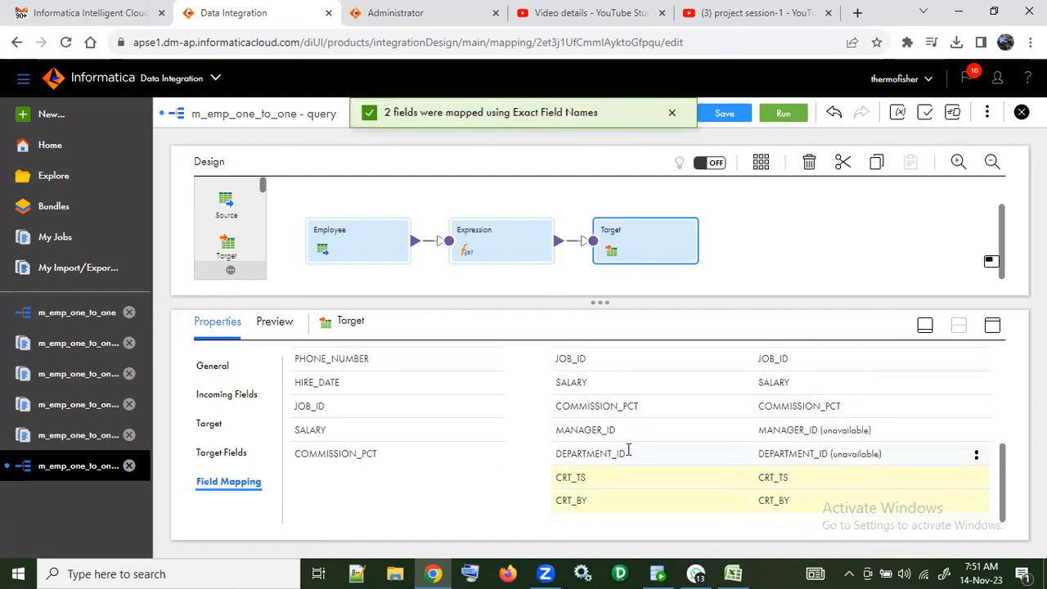
left_click(723, 113)
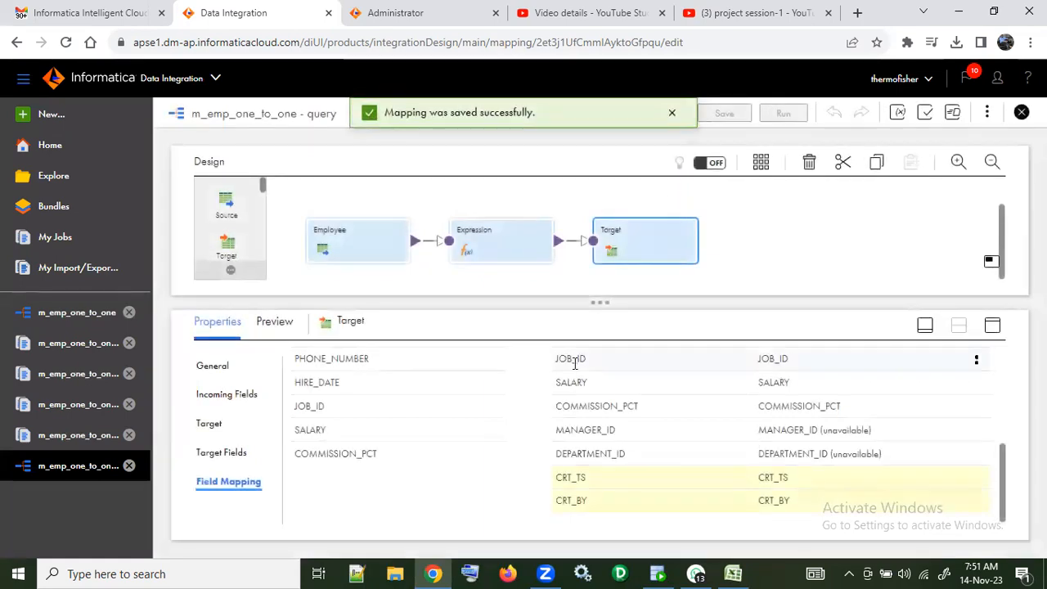
Step: Check the mapping's validation errors and examine the Target field mapping for links to non-existent incoming fields
mouse_move(574, 363)
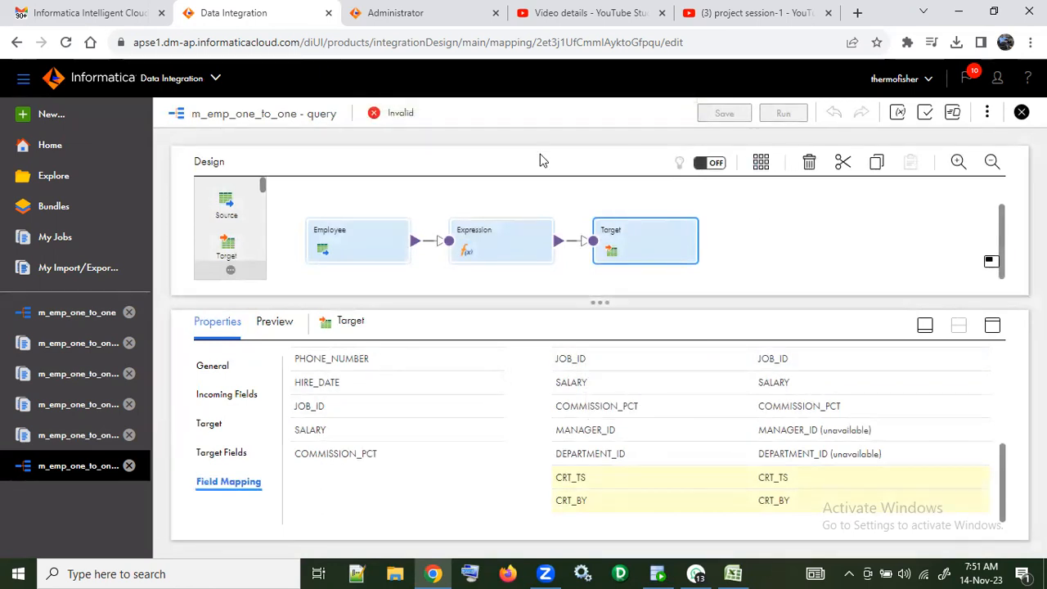
left_click(926, 112)
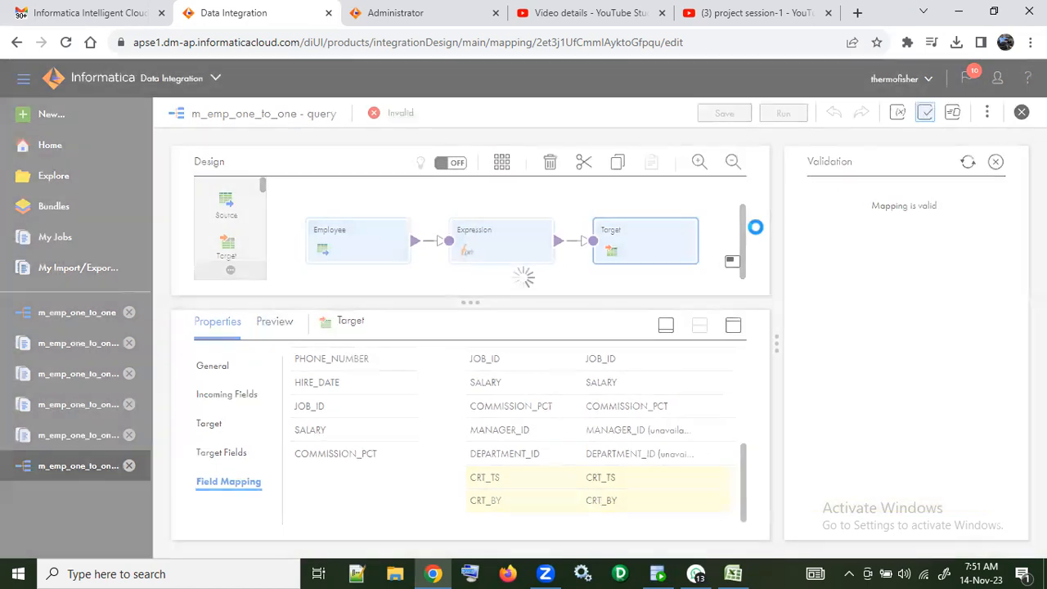
left_click(817, 201)
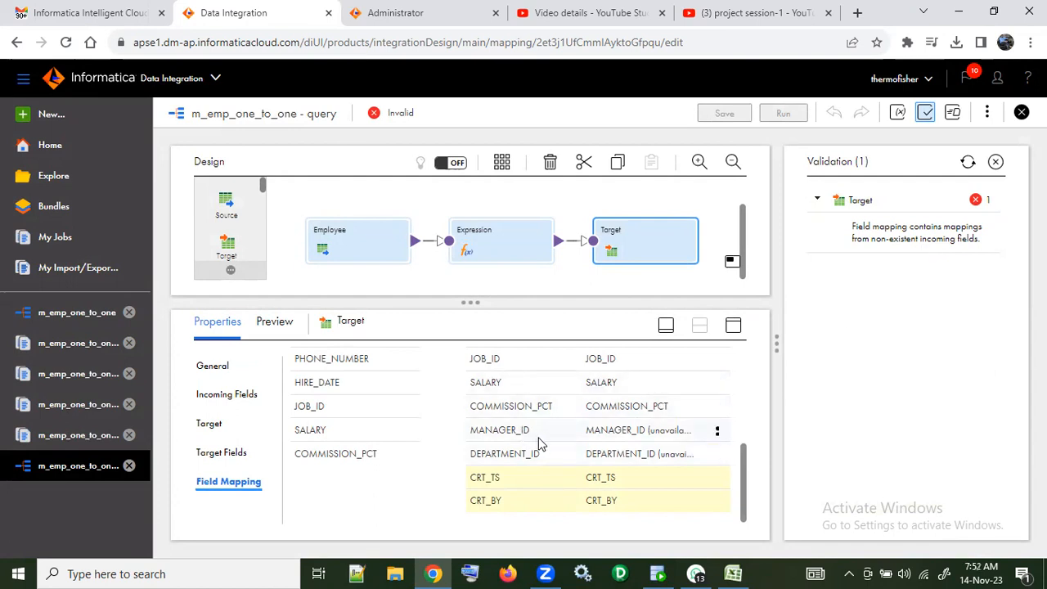
scroll(540, 443, "up", 3)
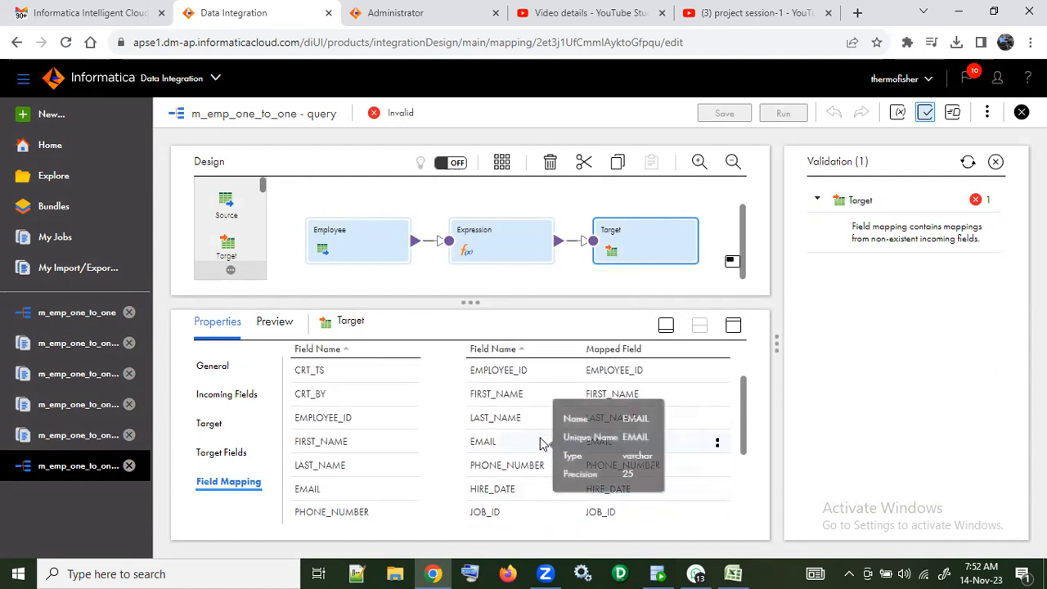
scroll(540, 442, "down", 2)
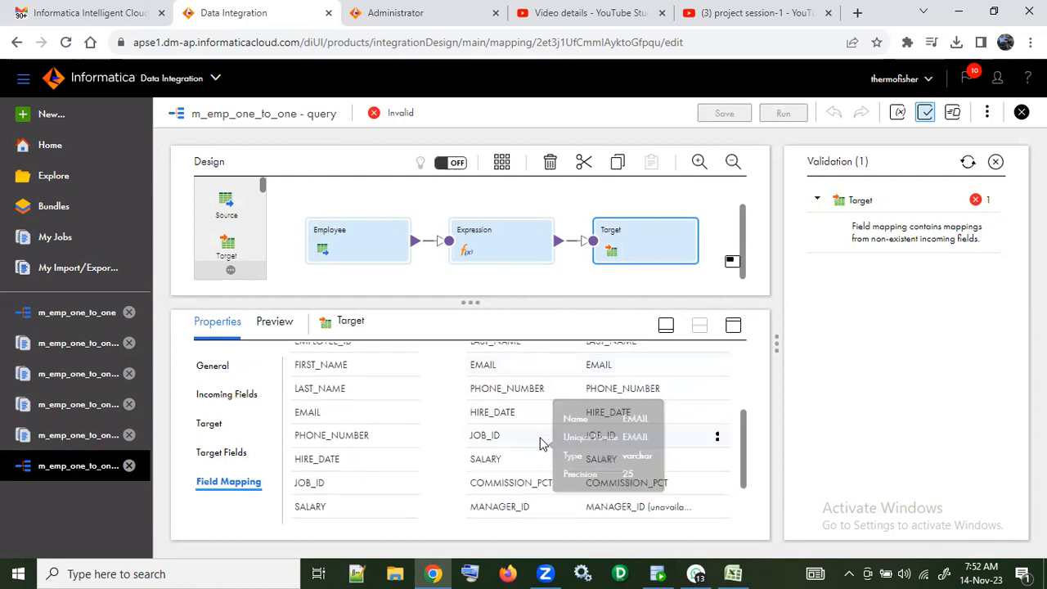
scroll(540, 443, "up", 5)
scroll(539, 443, "down", 5)
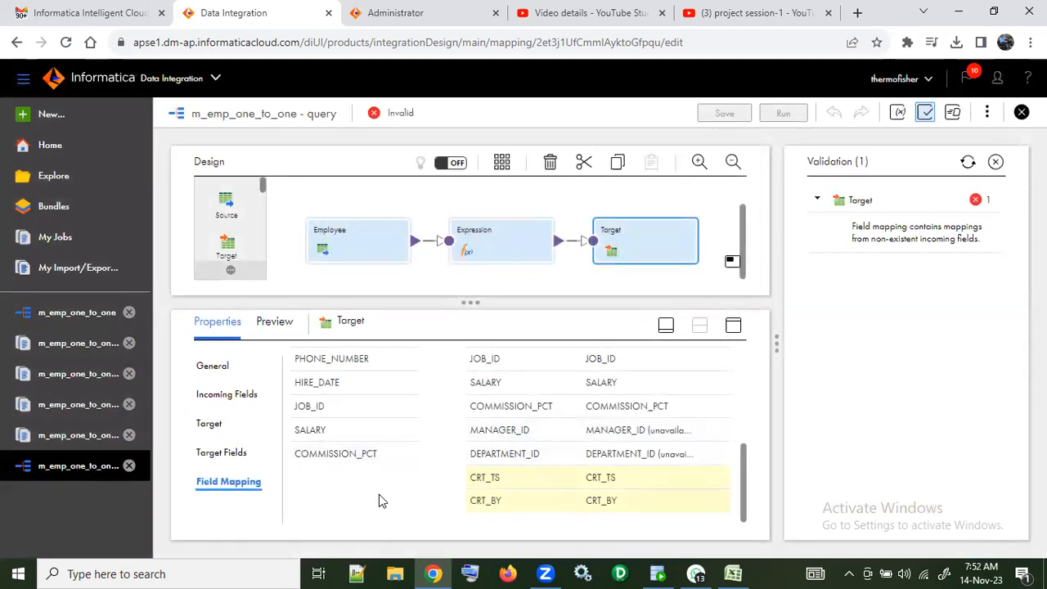
mouse_move(627, 448)
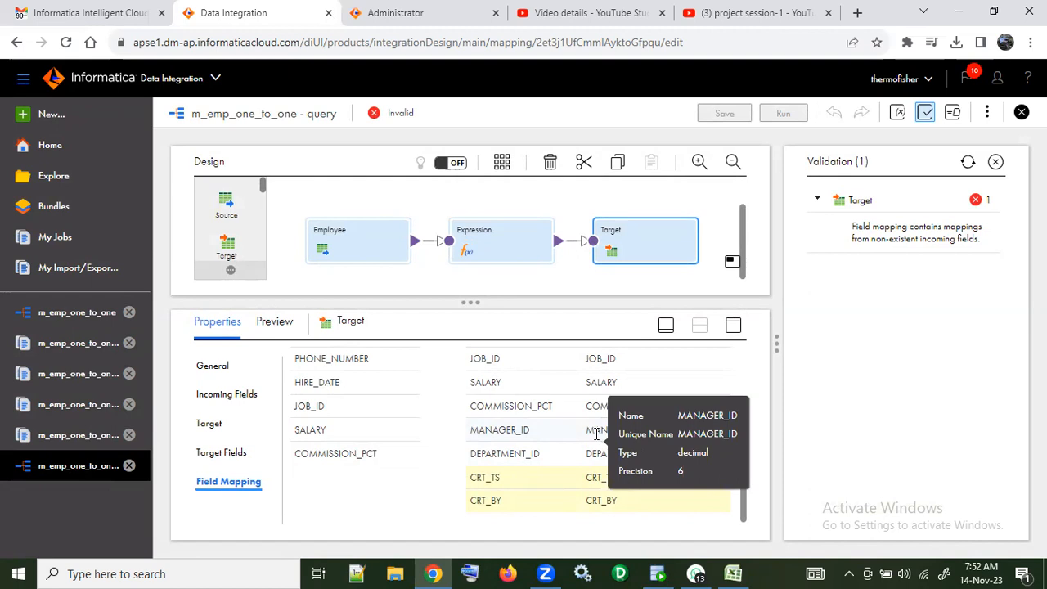
left_click(521, 441)
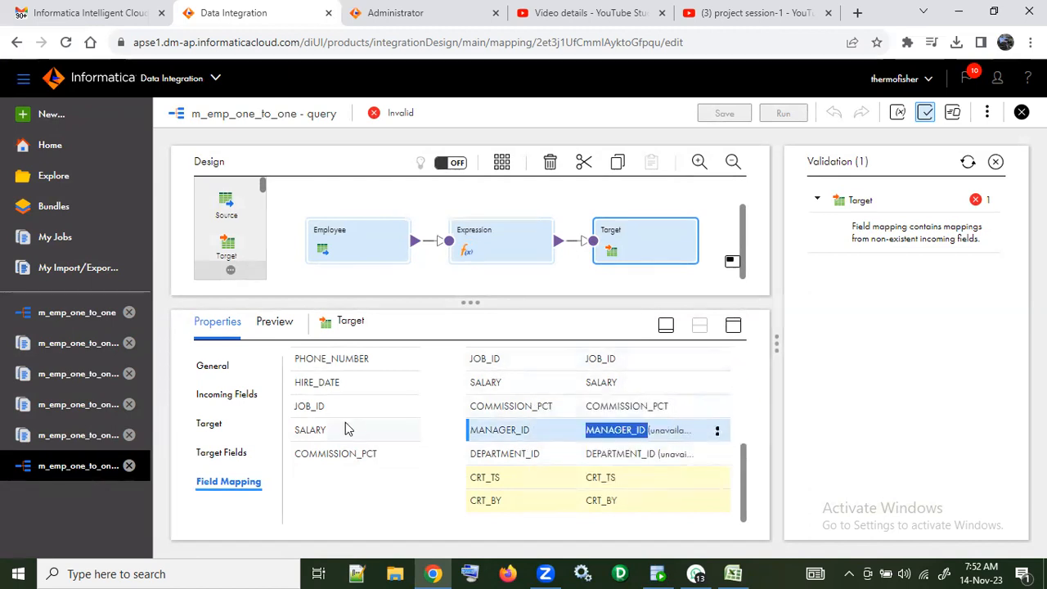
Step: Review the Expression transformation's incoming fields to see which columns reach it from the source
left_click(490, 247)
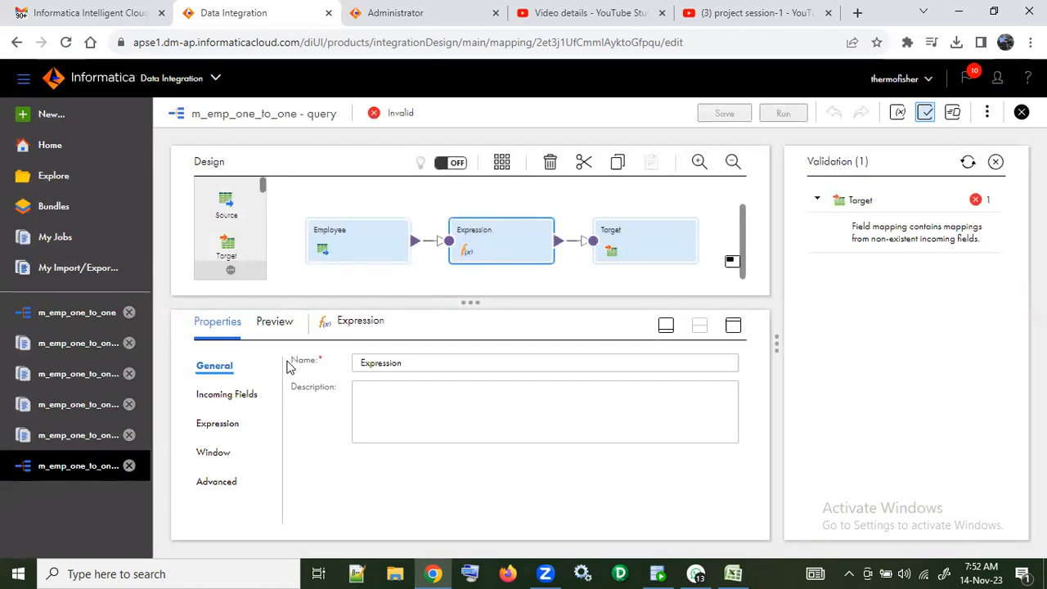
left_click(217, 423)
left_click(237, 395)
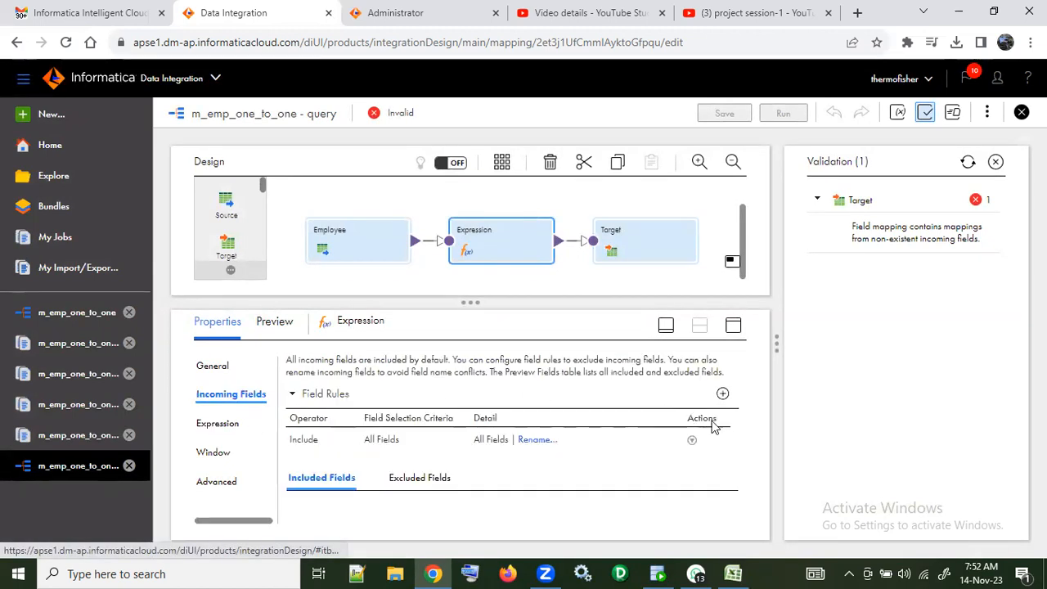
scroll(685, 458, "down", 5)
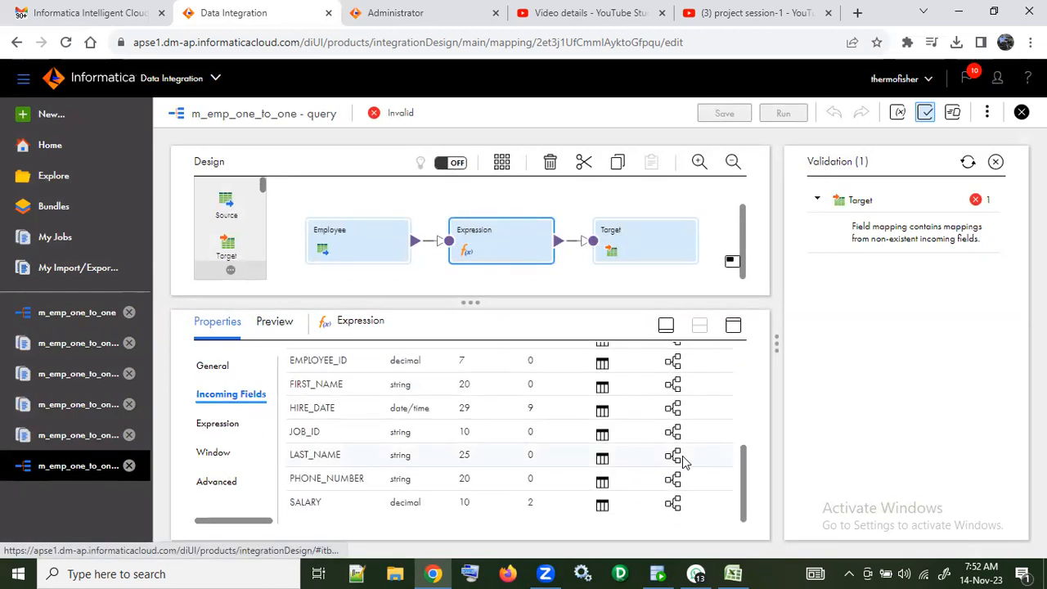
scroll(654, 460, "up", 5)
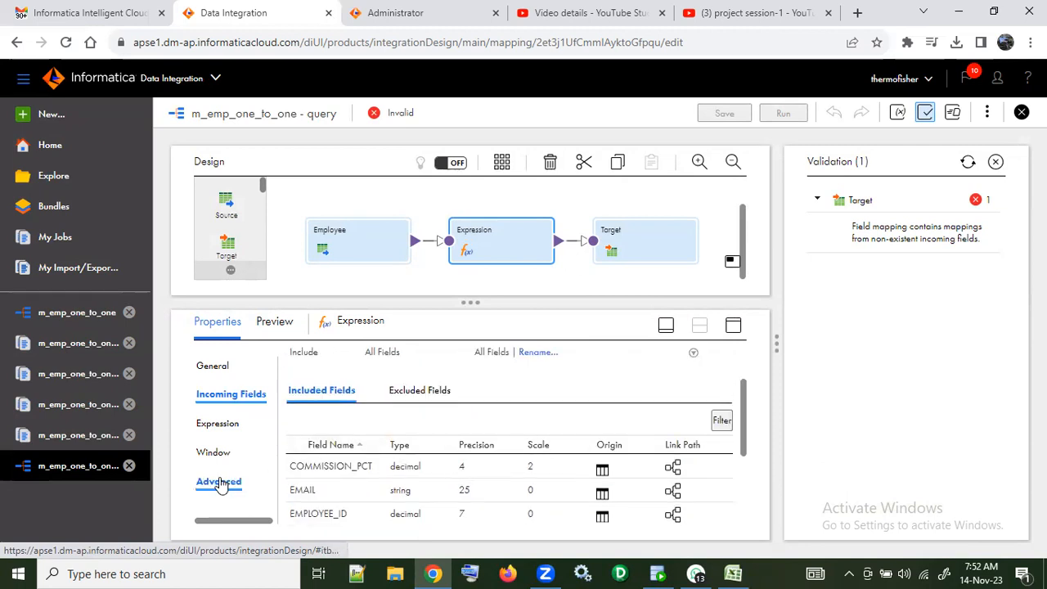
Step: Unmap the unavailable MANAGER_ID and DEPARTMENT_ID fields in the Target field mapping and close the validation results
left_click(650, 238)
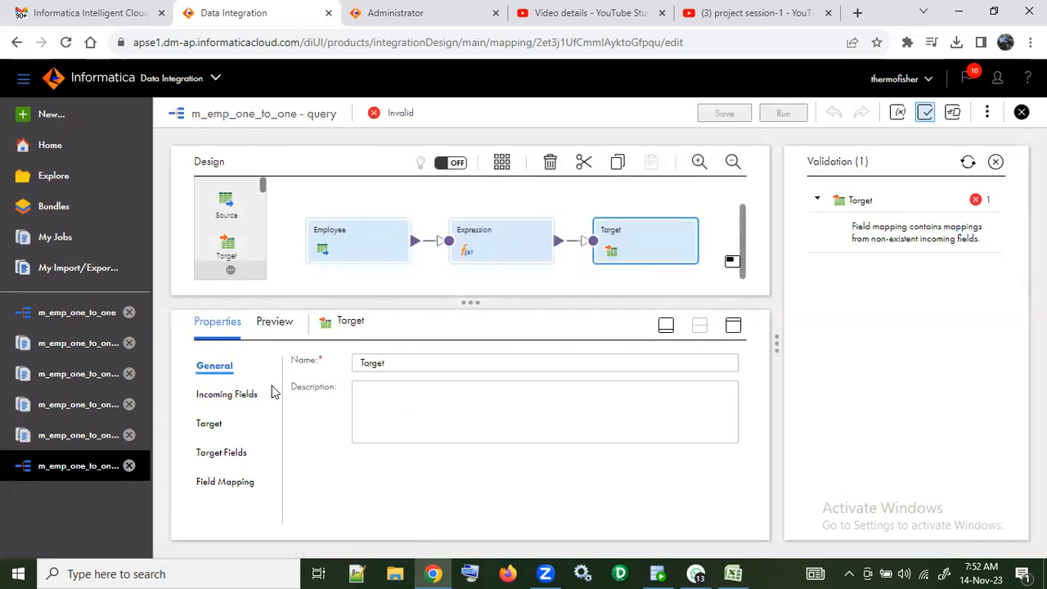
left_click(214, 423)
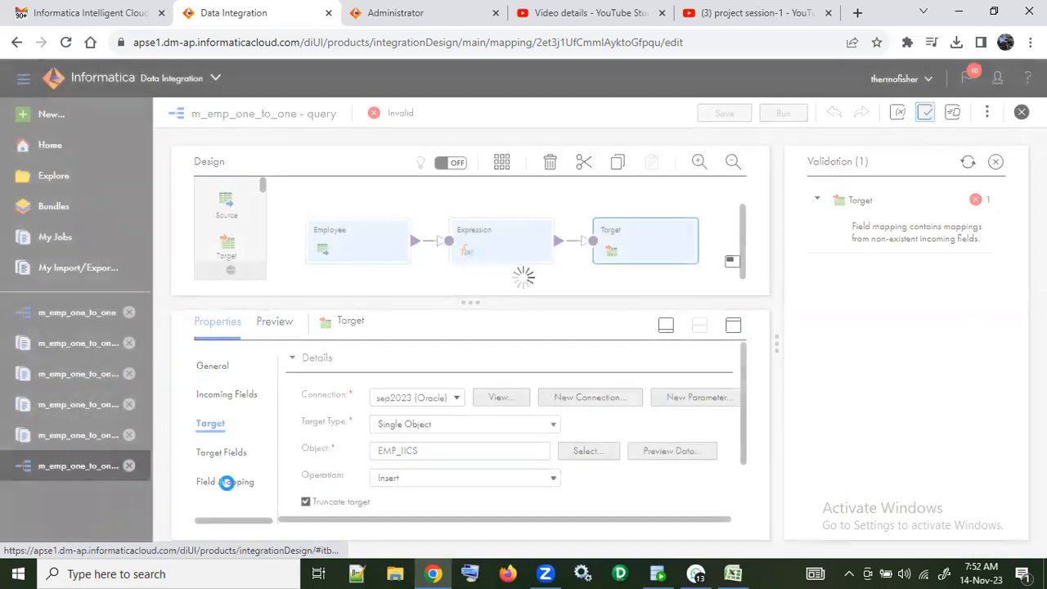
left_click(247, 489)
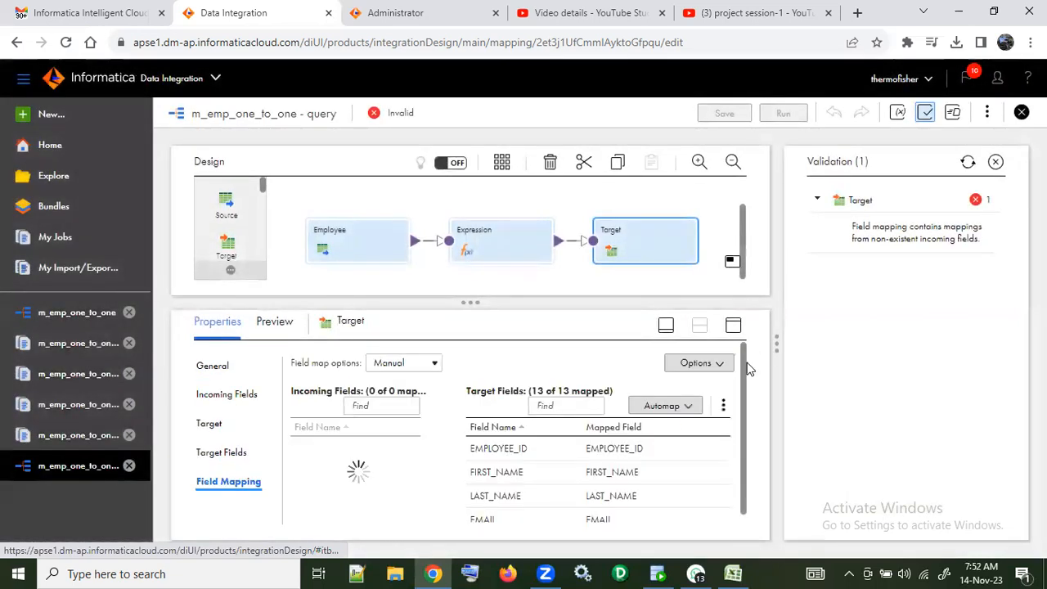
left_click_drag(741, 379, 740, 480)
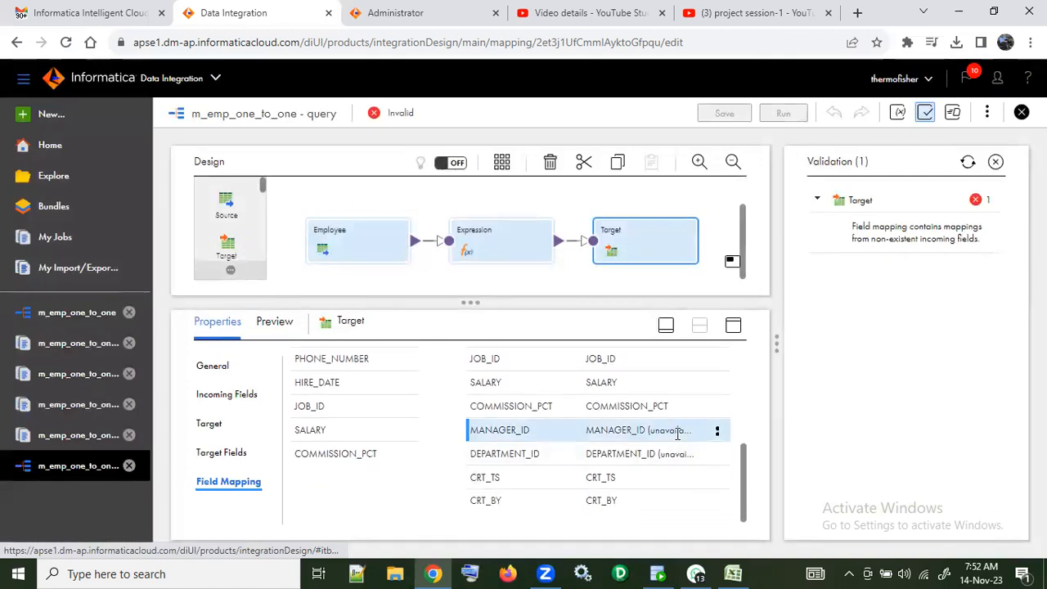
left_click(717, 432)
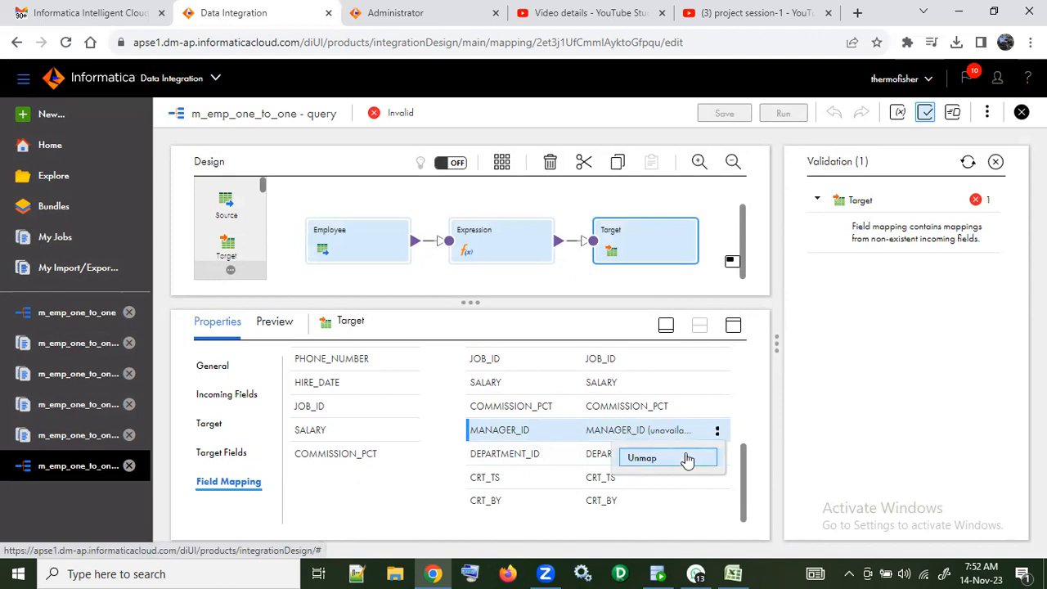
left_click(687, 459)
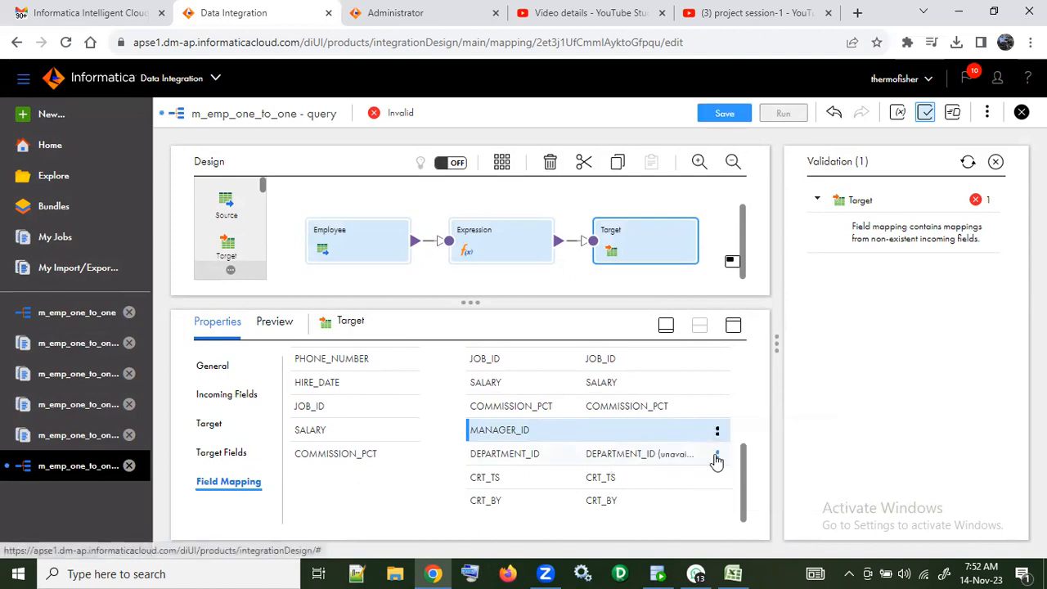
left_click(716, 463)
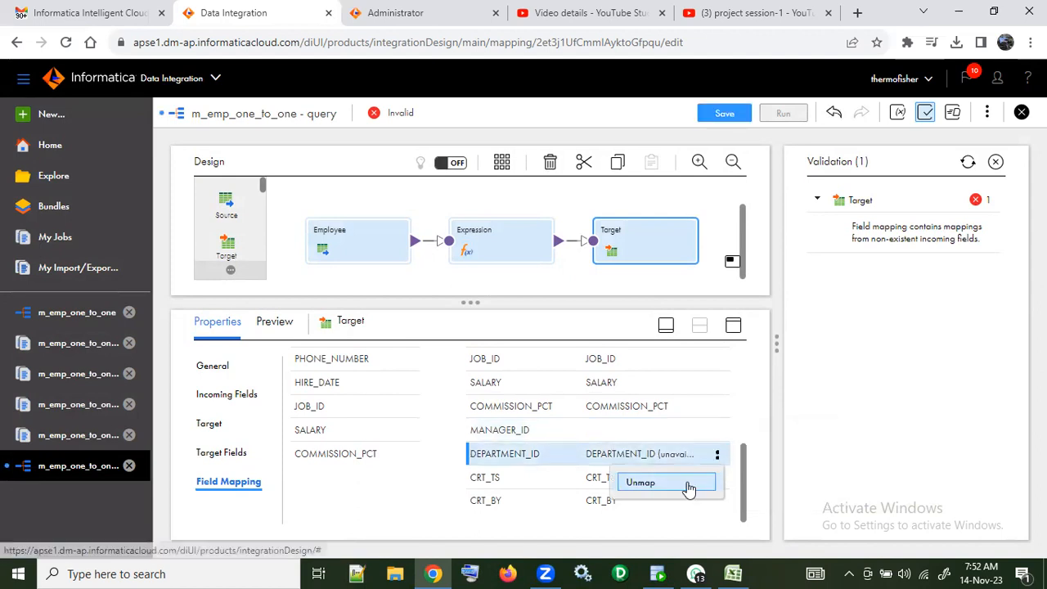
left_click(690, 488)
left_click(922, 119)
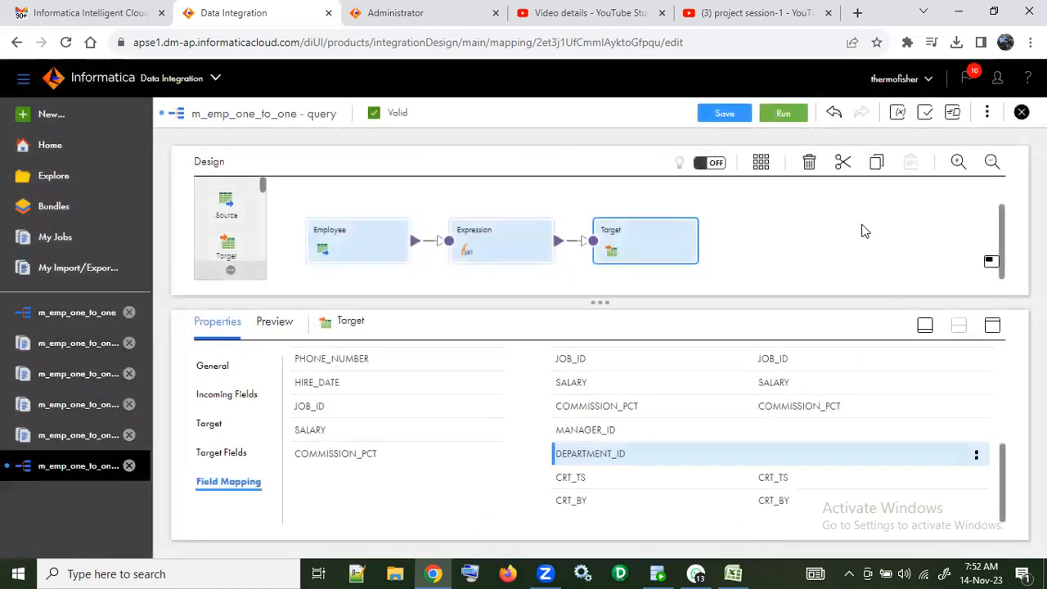
Step: Save the m_emp_one_to_one - query mapping and run it
left_click(731, 114)
left_click(788, 114)
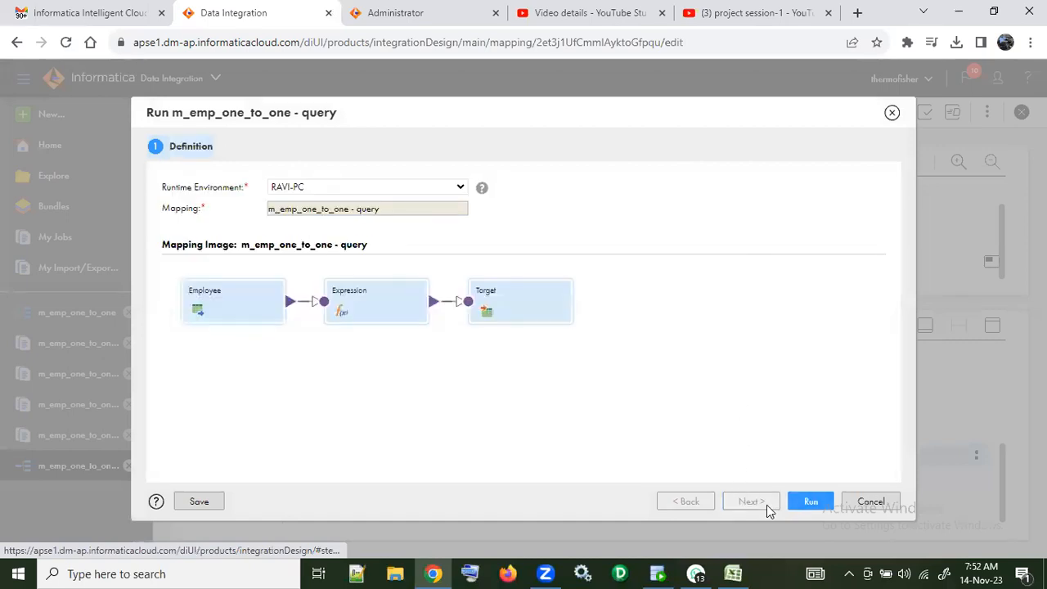
left_click(809, 501)
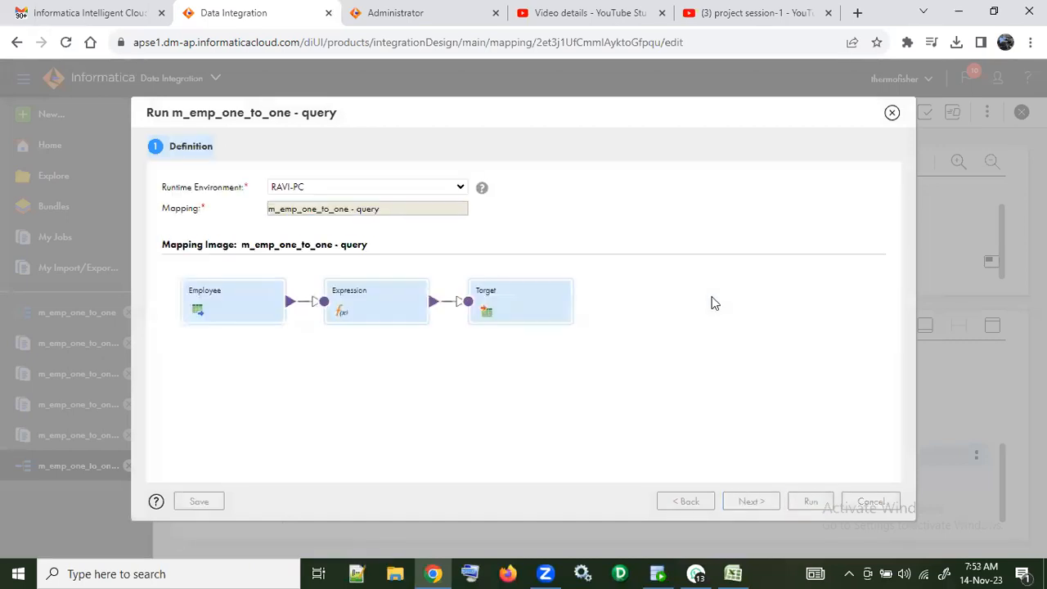
left_click(894, 114)
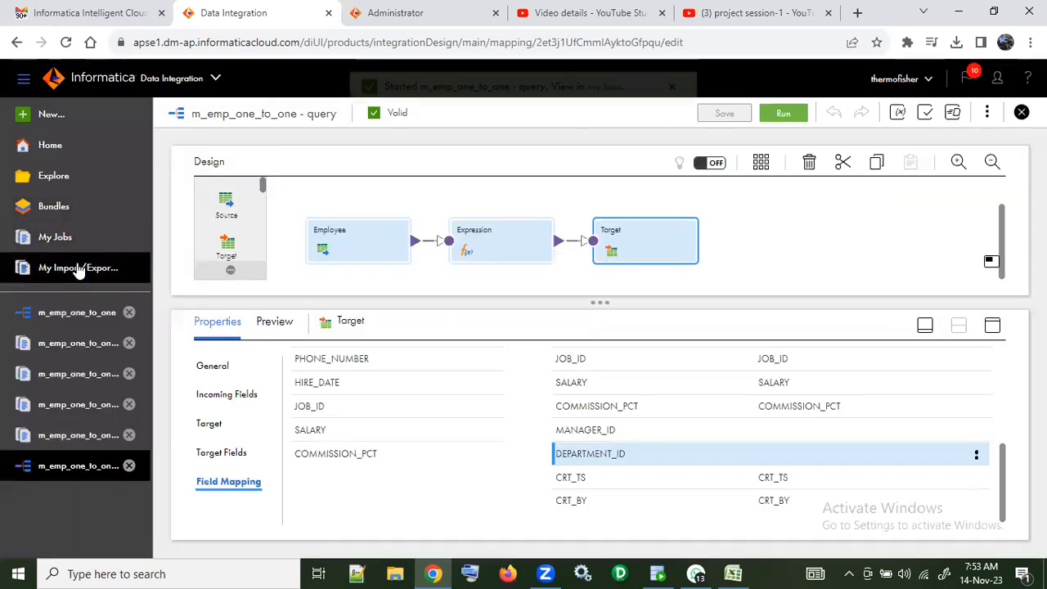
Step: Monitor the m_emp_one_to_one - query job, refreshing the job list until the run completes
left_click(605, 113)
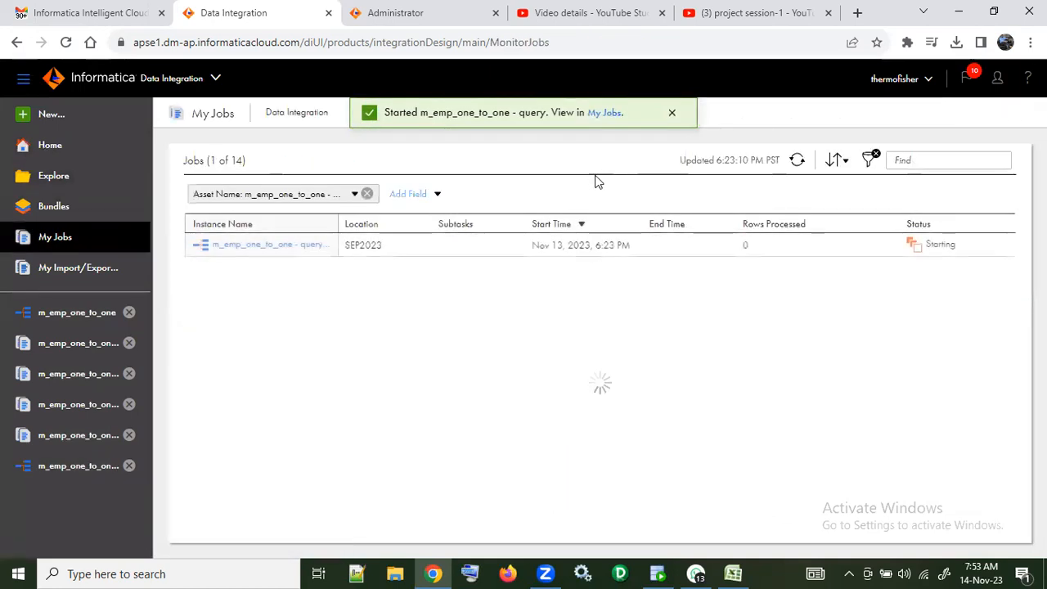
left_click(798, 161)
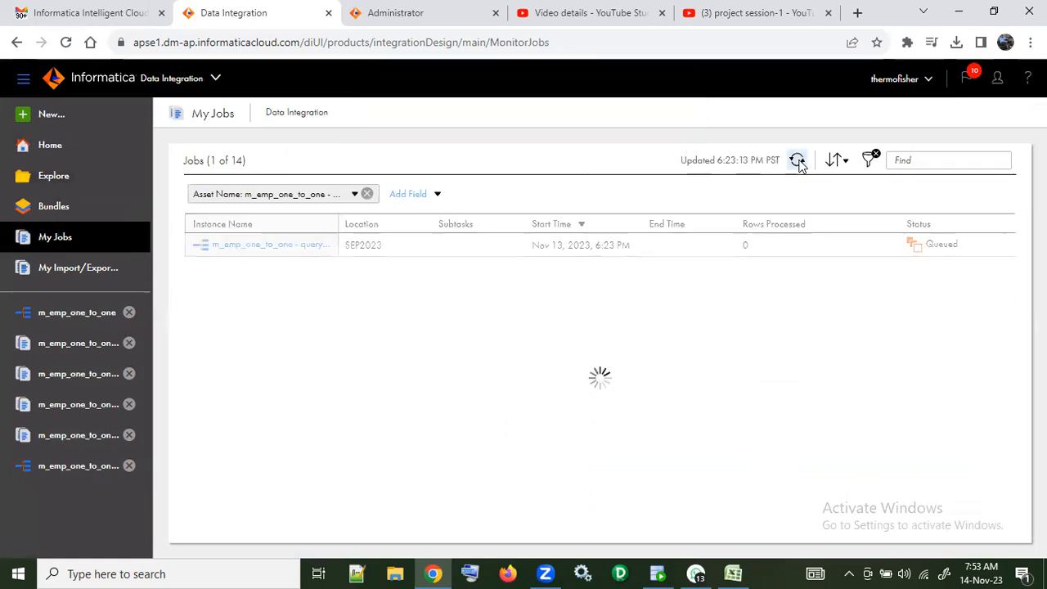
left_click(797, 161)
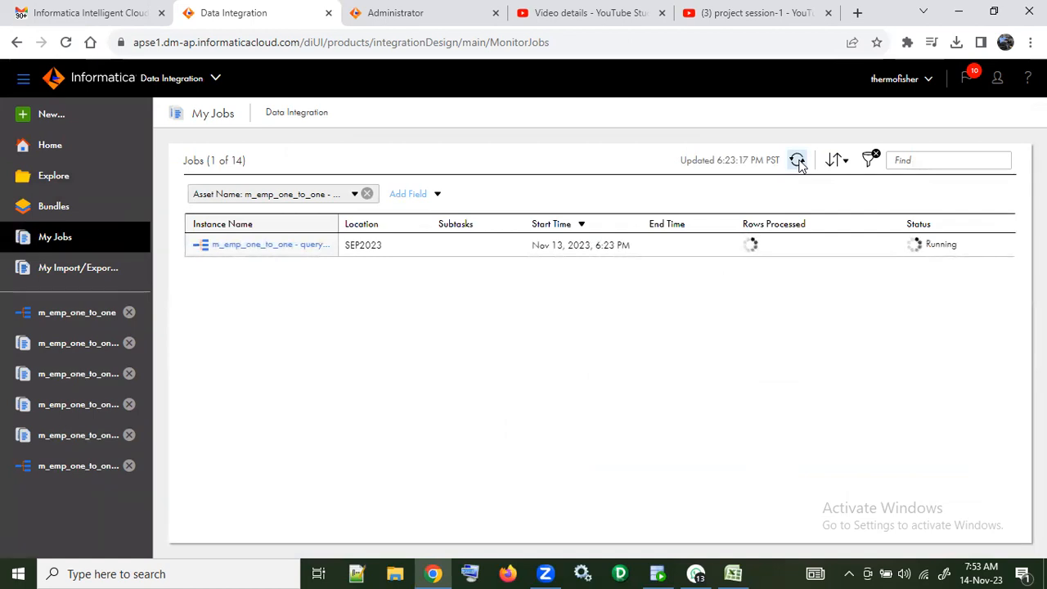
left_click(798, 162)
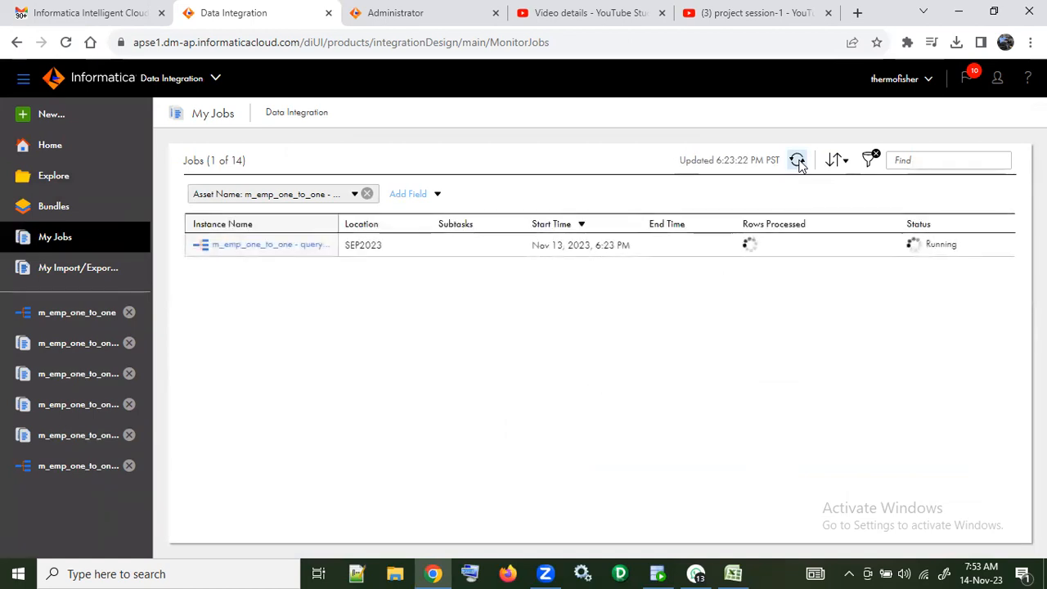
left_click(797, 160)
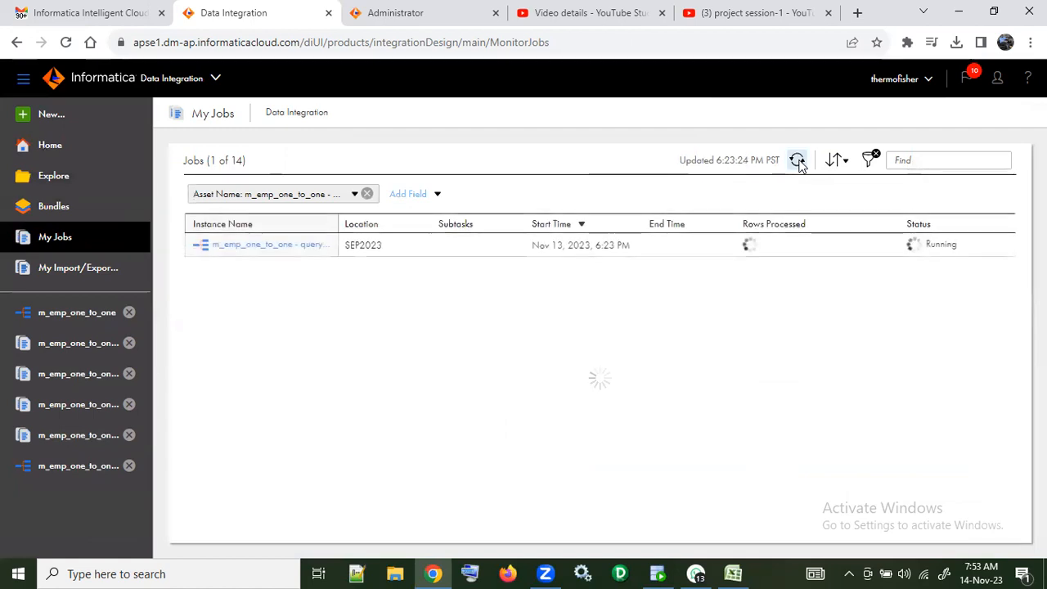
left_click(798, 160)
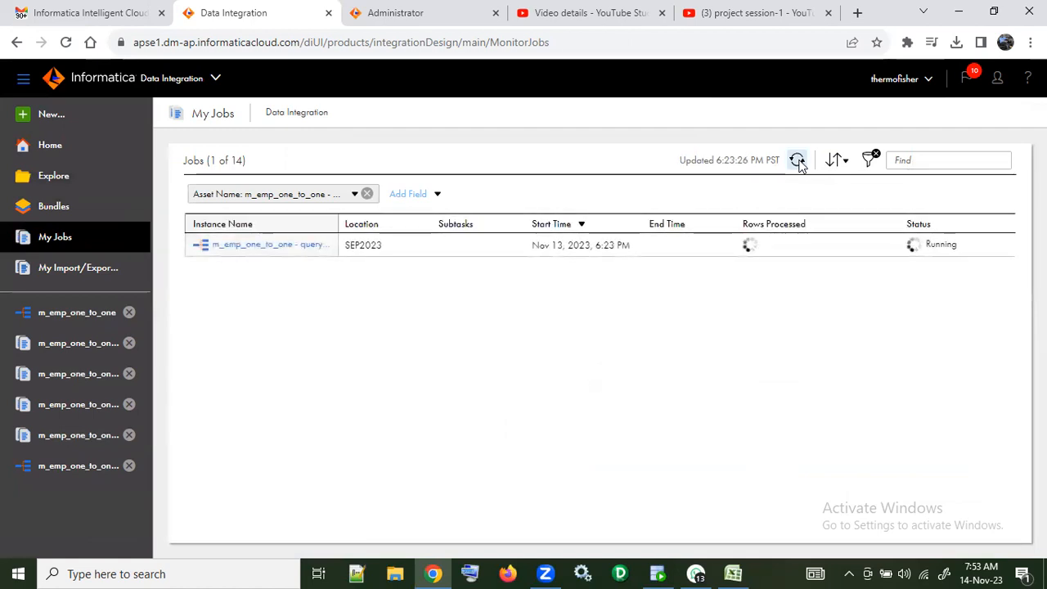
left_click(797, 160)
left_click(798, 160)
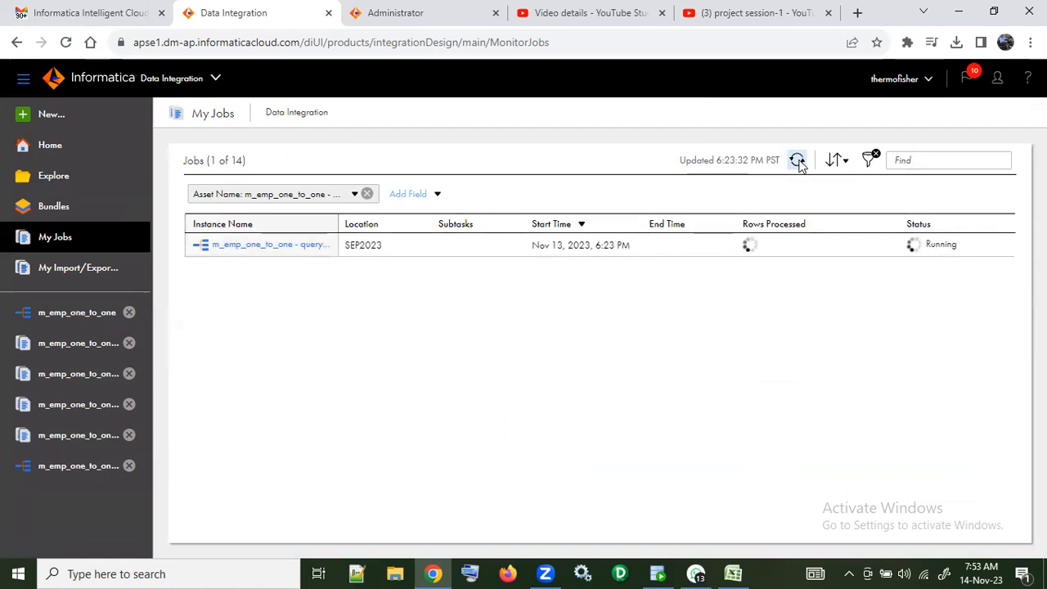
left_click(798, 161)
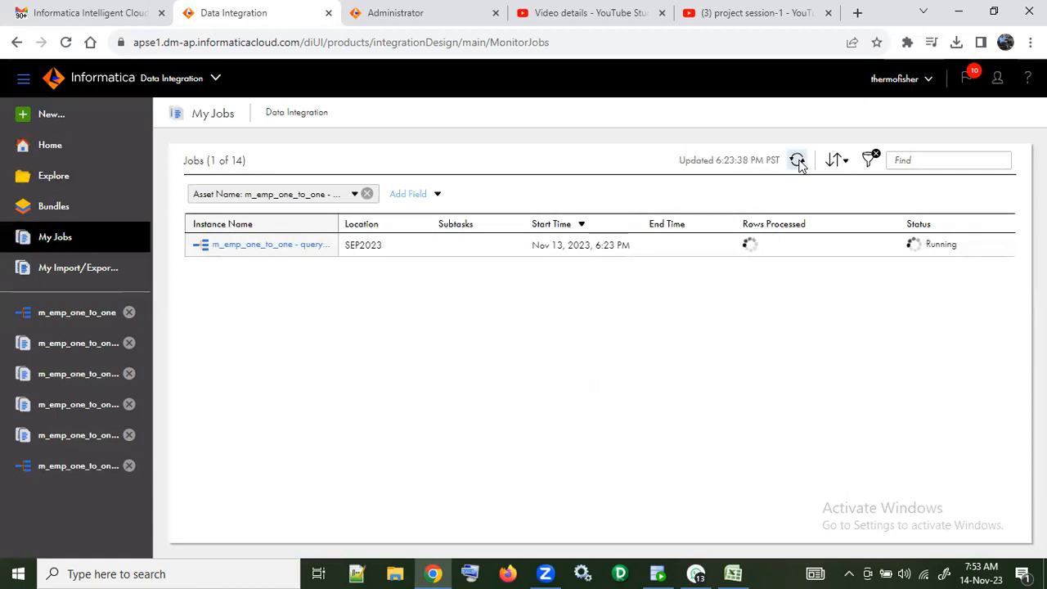
left_click(798, 160)
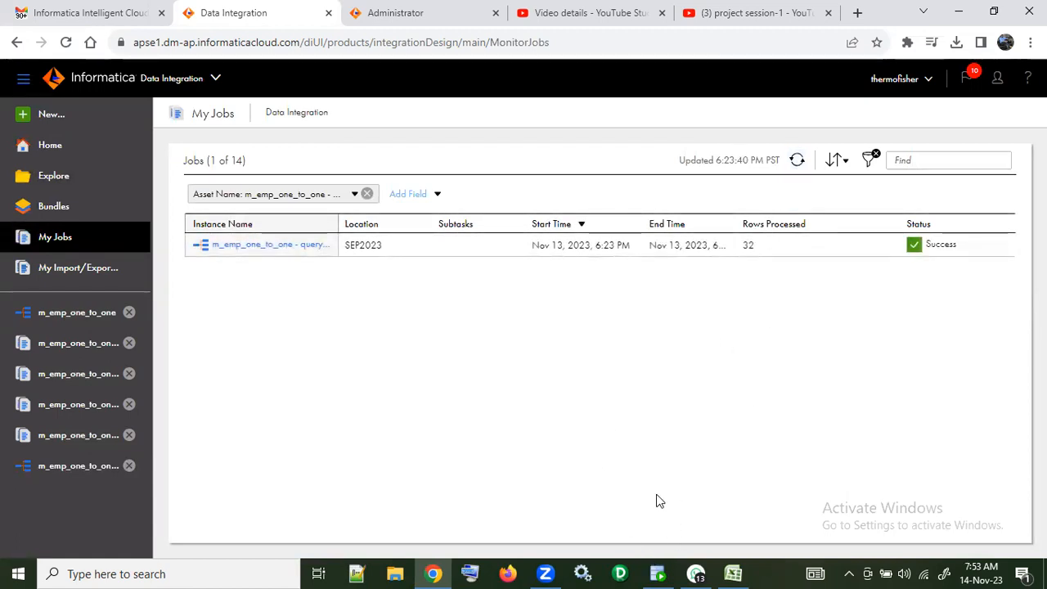
Step: Switch to Oracle SQL Developer, run select * from emp_iics in sep2023.sql, and examine the loaded CRT_TS and CRT_BY values
left_click(657, 573)
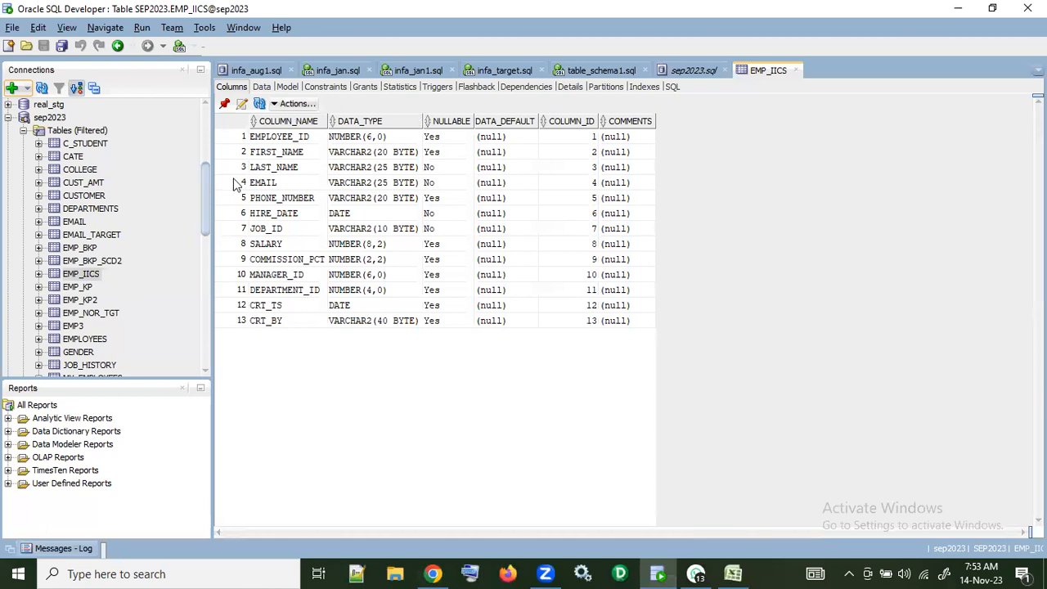
left_click(692, 71)
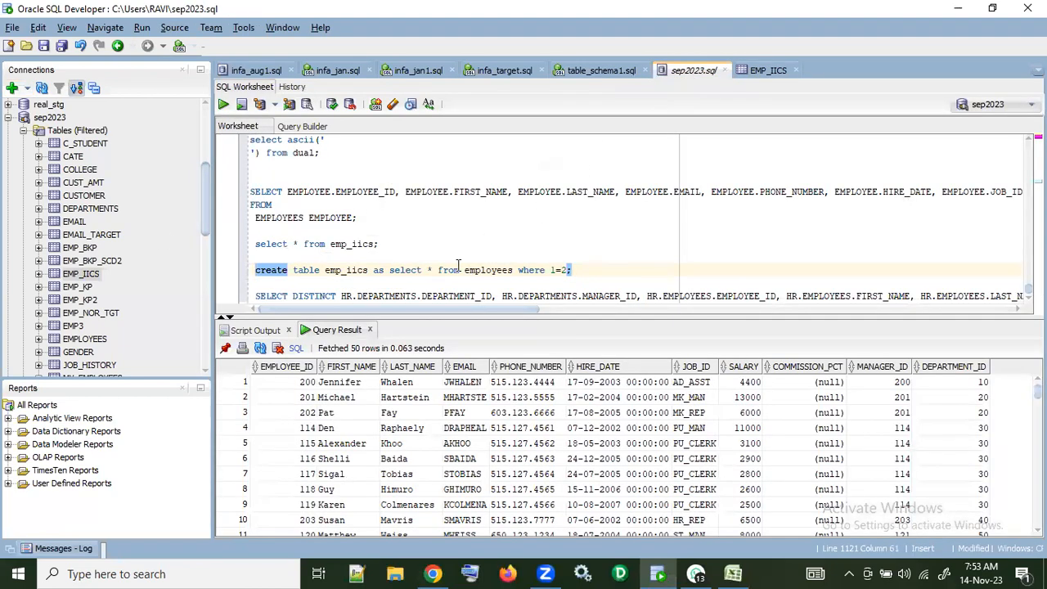
left_click_drag(378, 244, 252, 244)
left_click(223, 105)
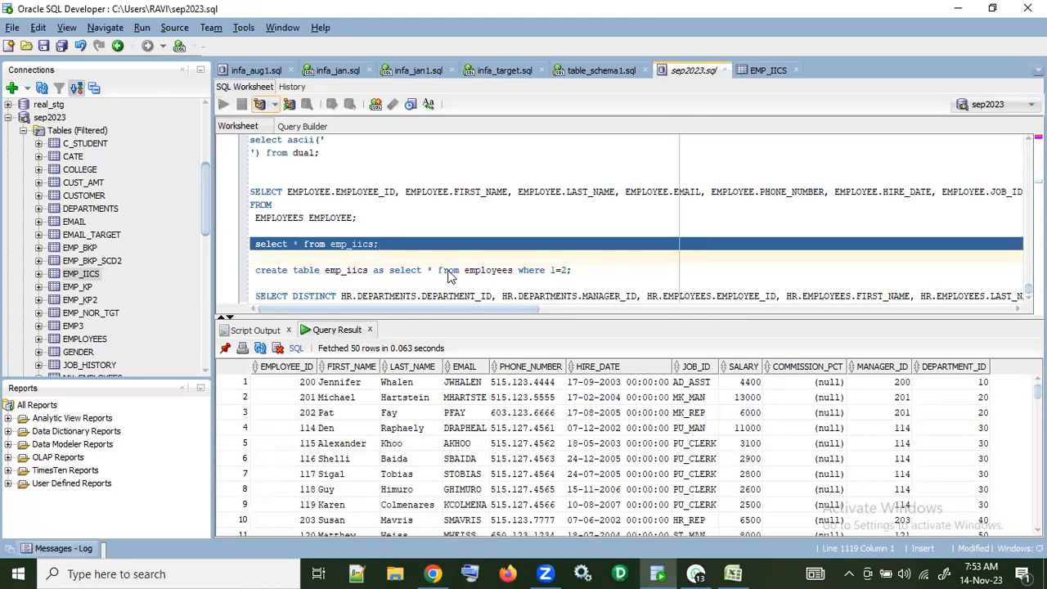
left_click_drag(534, 534, 786, 521)
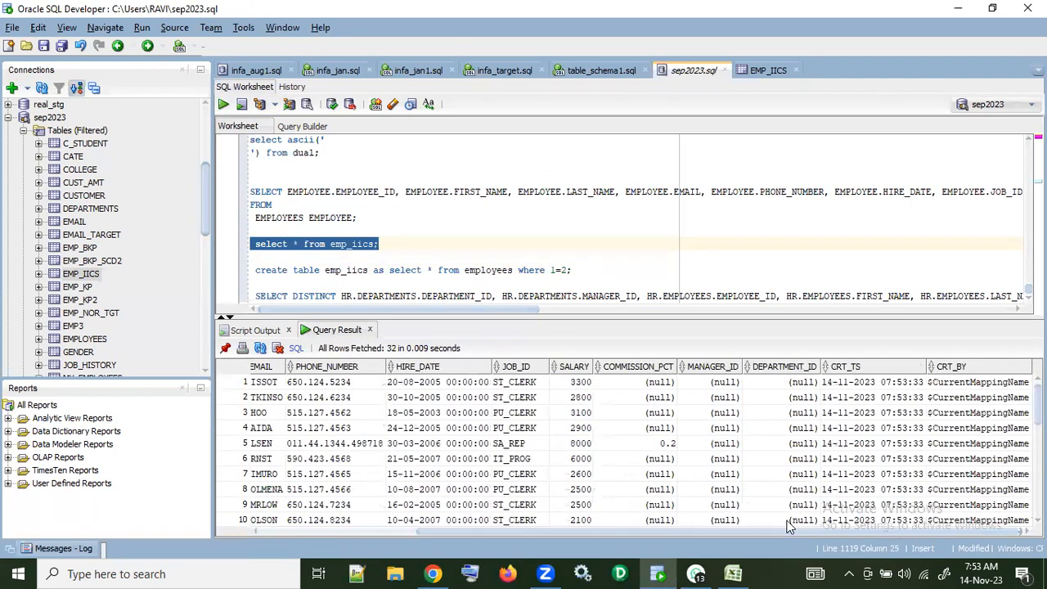
left_click_drag(869, 384, 882, 536)
left_click_drag(990, 397, 661, 539)
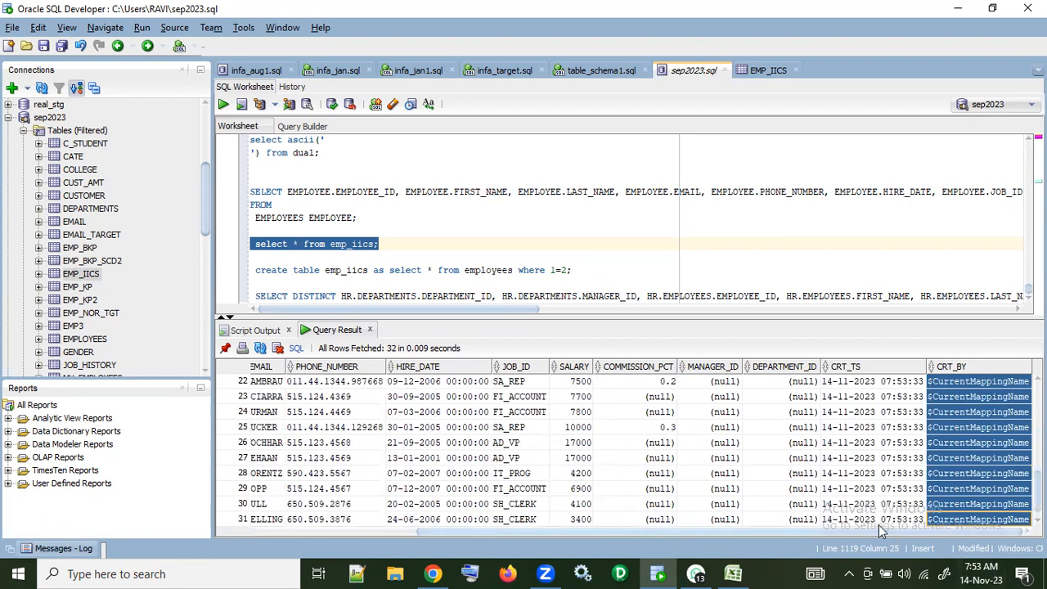
left_click(961, 457)
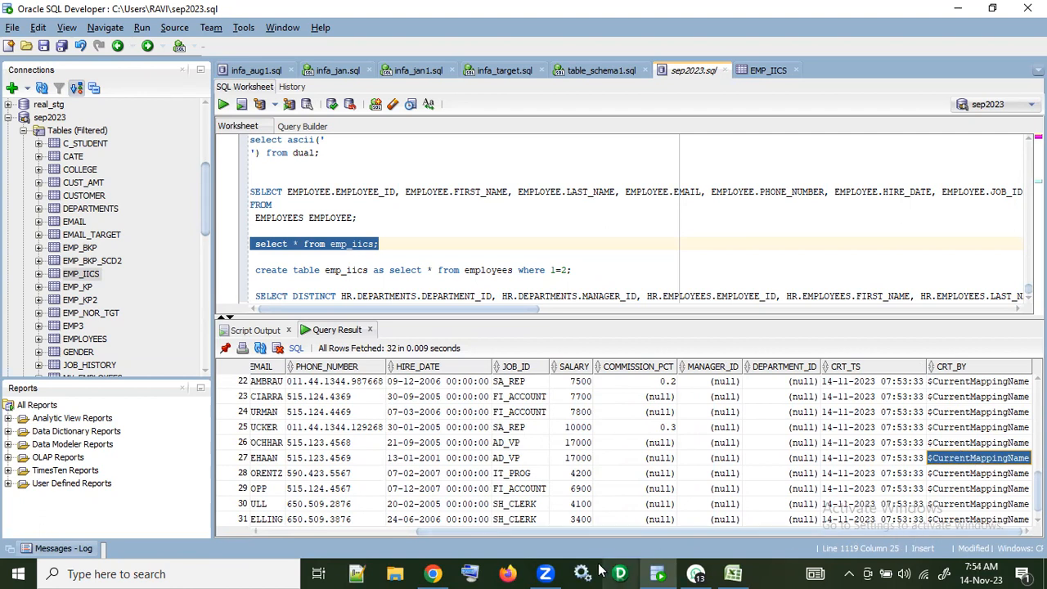
Step: Switch back to Informatica and review the field expressions of the Expression transformation in m_emp_one_to_one - query
left_click(429, 573)
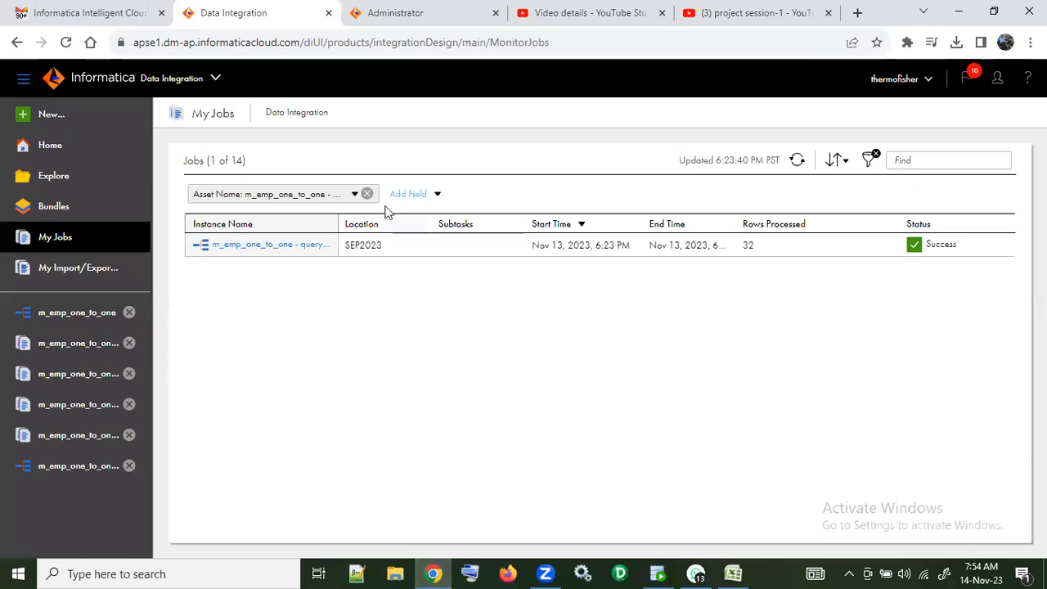
left_click(84, 314)
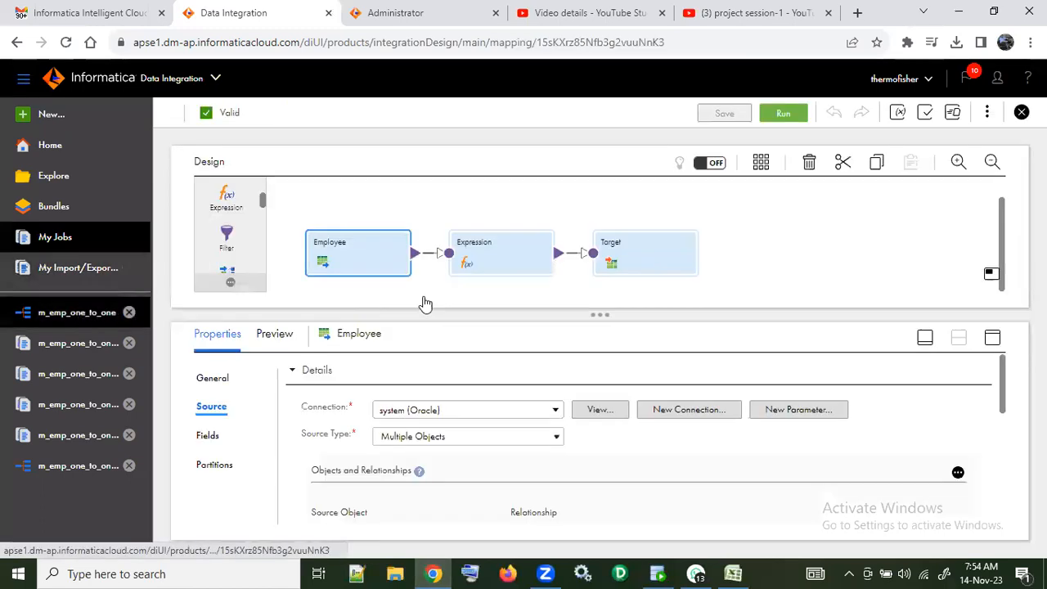
left_click(98, 466)
left_click(517, 243)
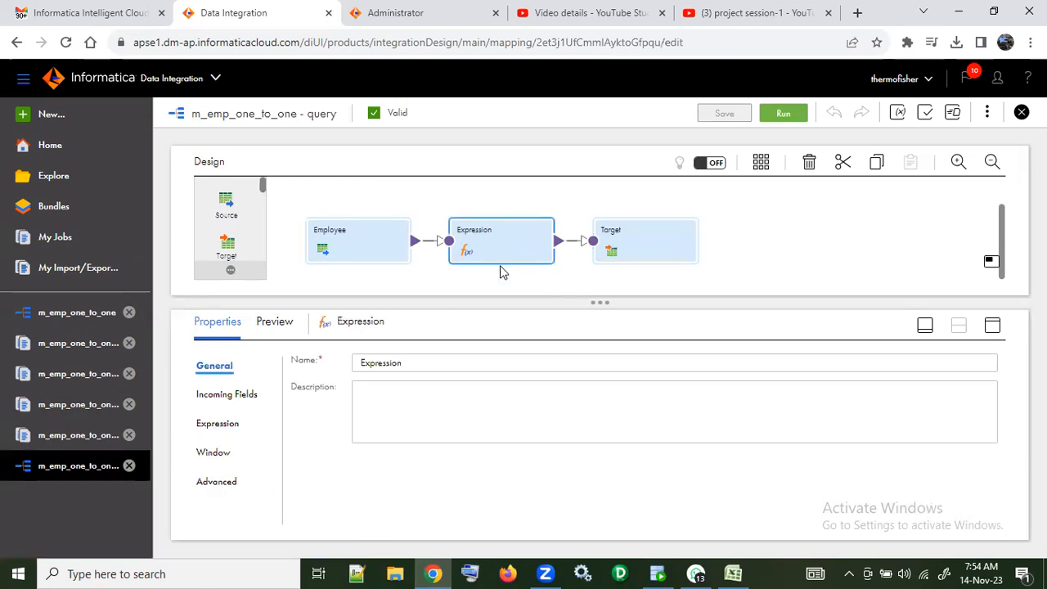
left_click(213, 452)
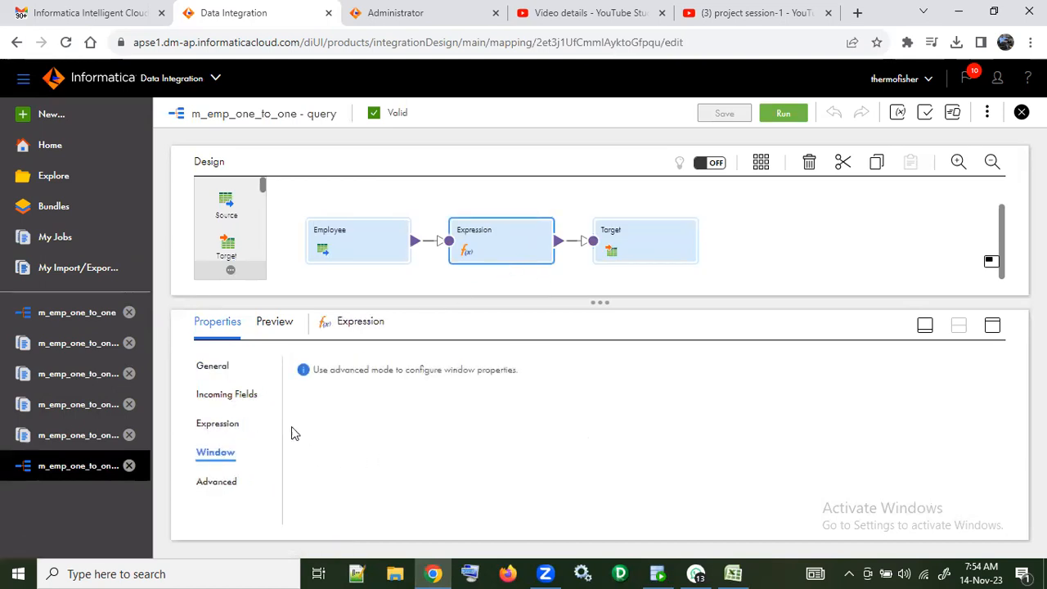
left_click(229, 426)
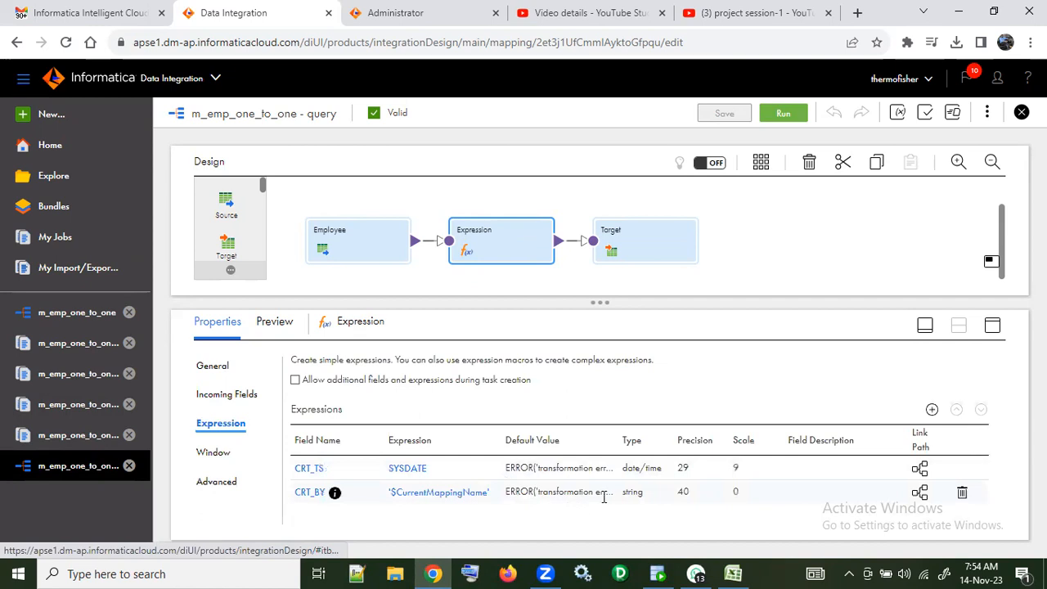
Step: Try validating the CRT_BY expression as $CurrentMappingName without the surrounding single quotes
left_click(436, 493)
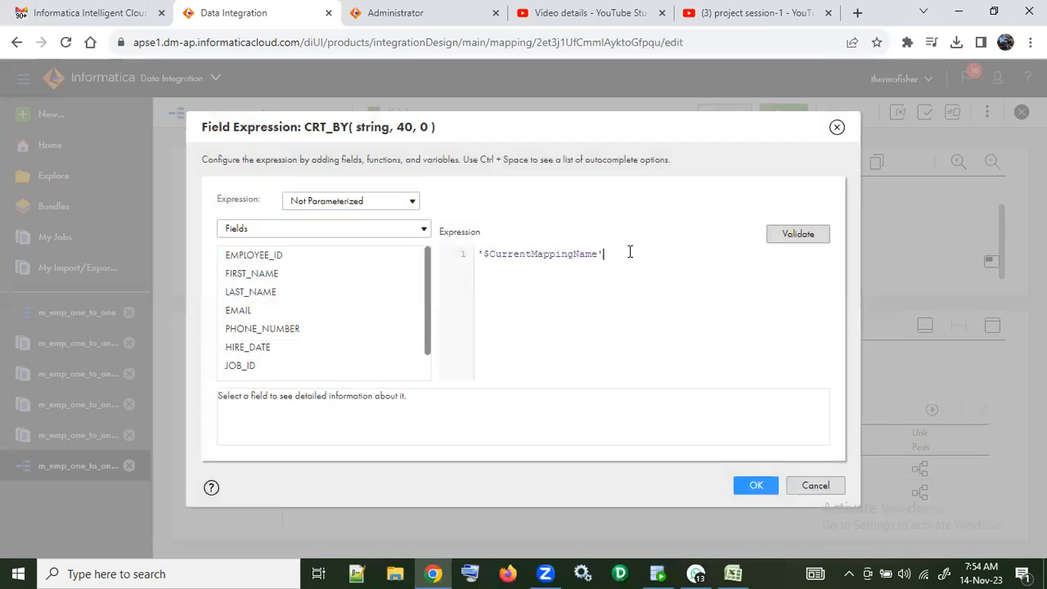
key("BackSpace")
left_click(487, 256)
key("BackSpace")
left_click(802, 240)
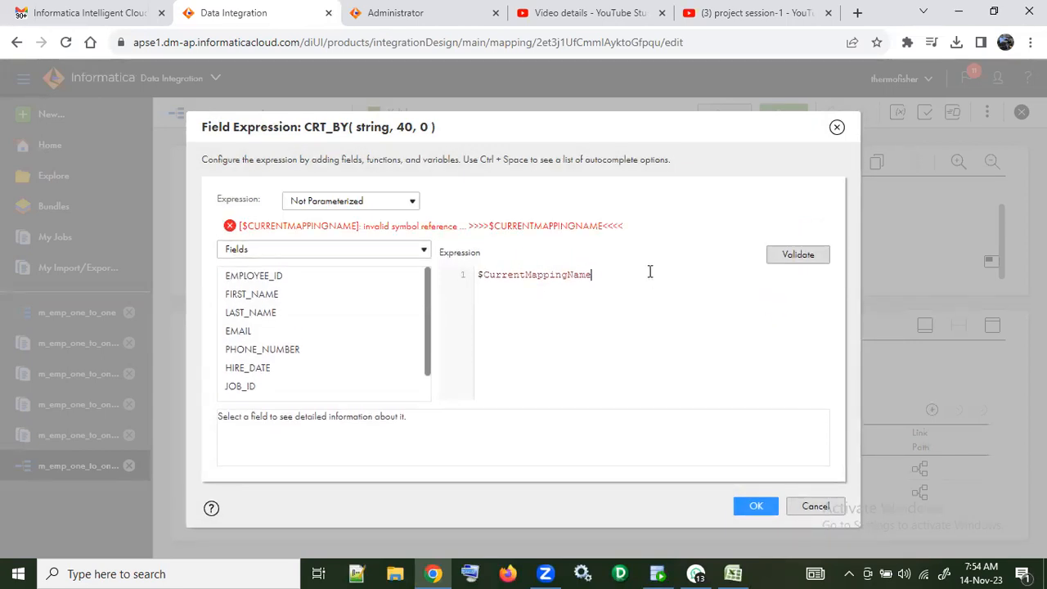
Step: Restore the single quotes so the CRT_BY expression reads '$CurrentMappingName', and validate it
type("'")
left_click(478, 256)
type("''")
key("BackSpace")
left_click(787, 237)
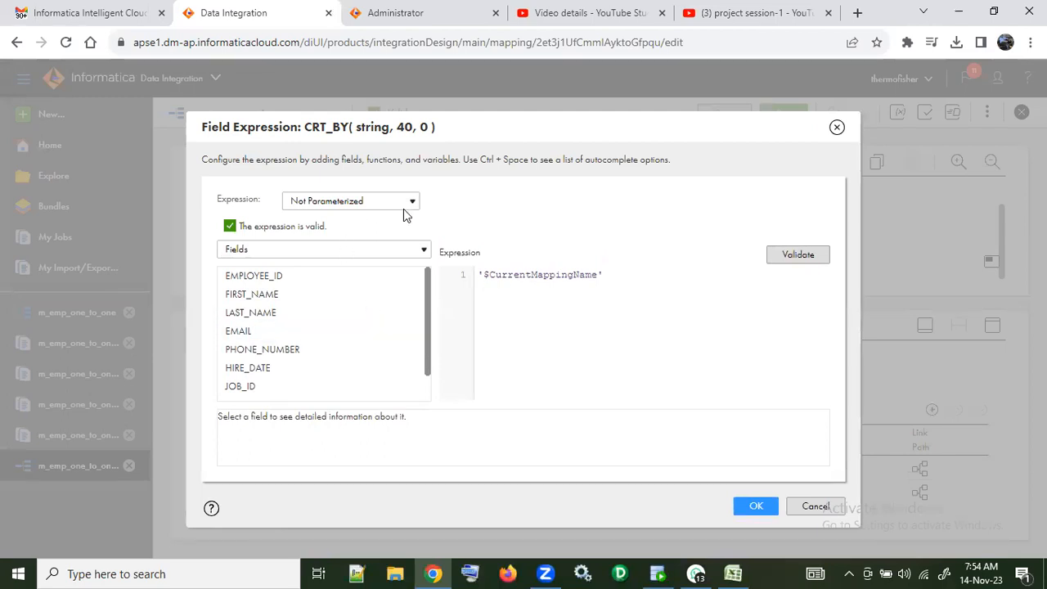
Step: Browse the parameters and system variables for the CRT_BY expression, check the CurrentMappingName description, and accept the expression
left_click(413, 251)
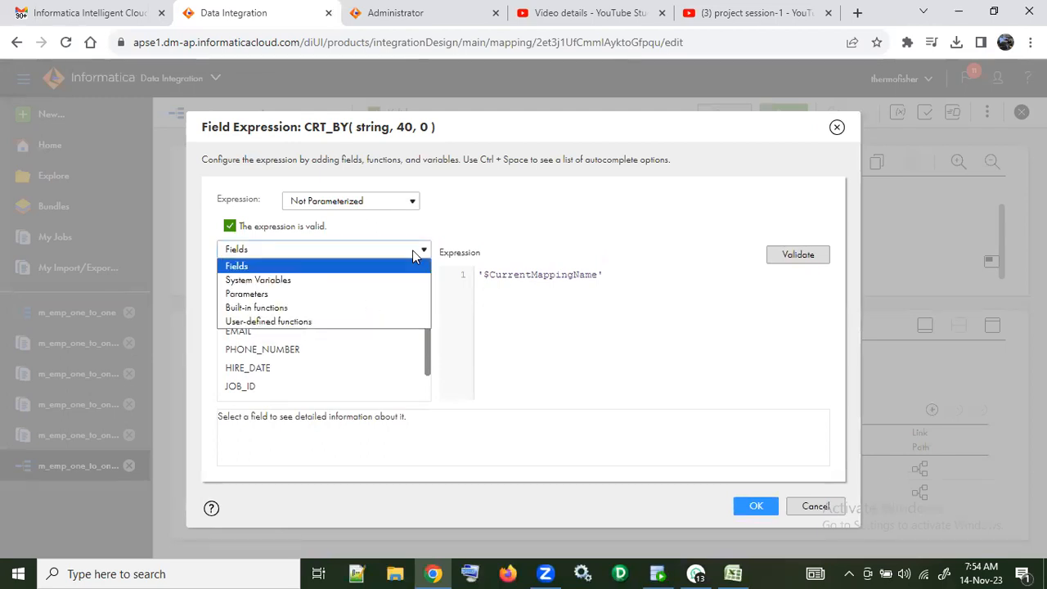
left_click(411, 294)
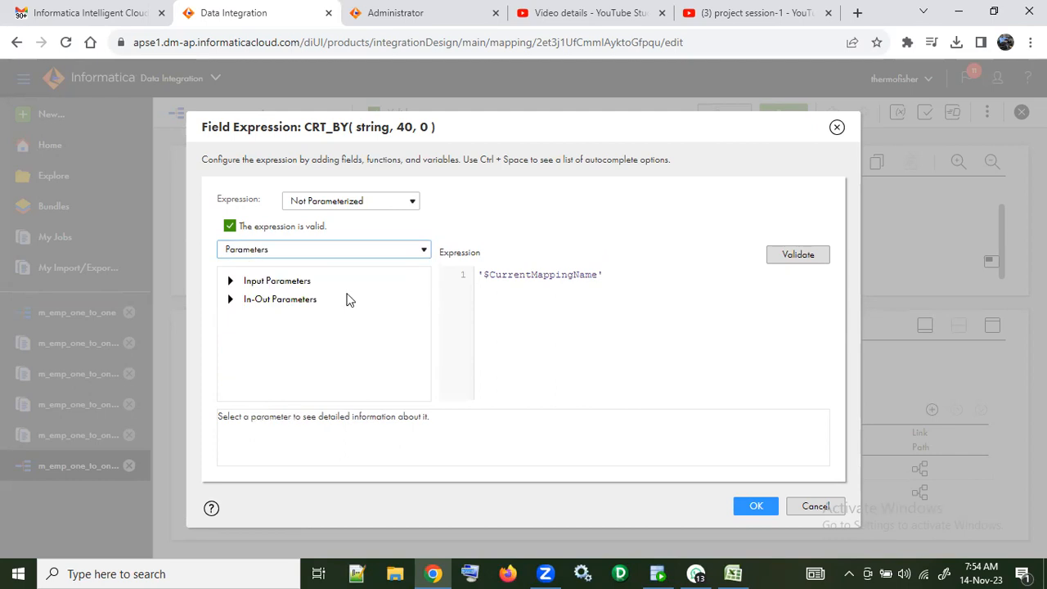
left_click(230, 281)
left_click(230, 318)
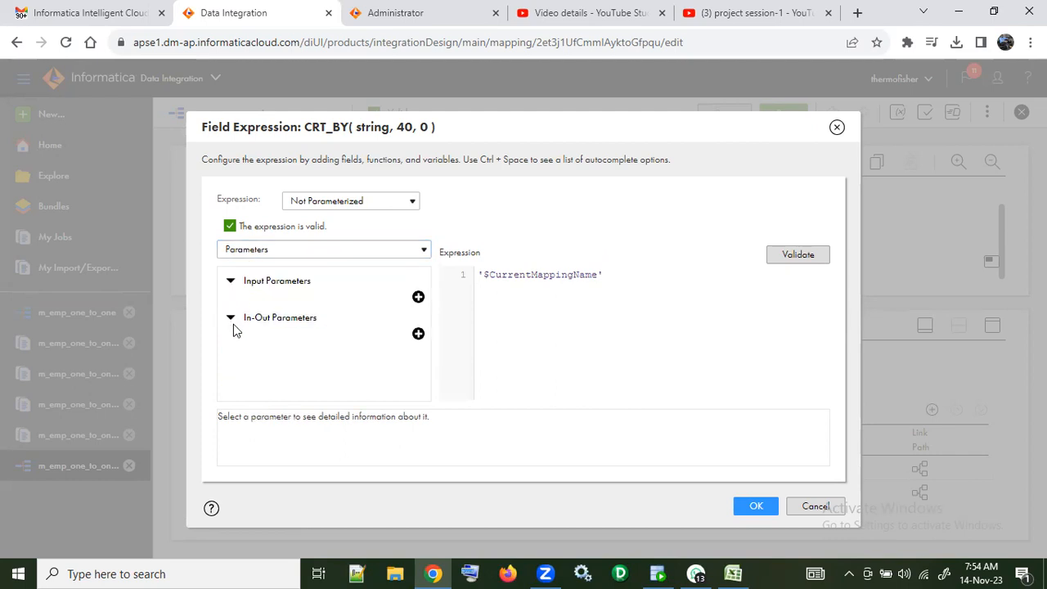
left_click(340, 250)
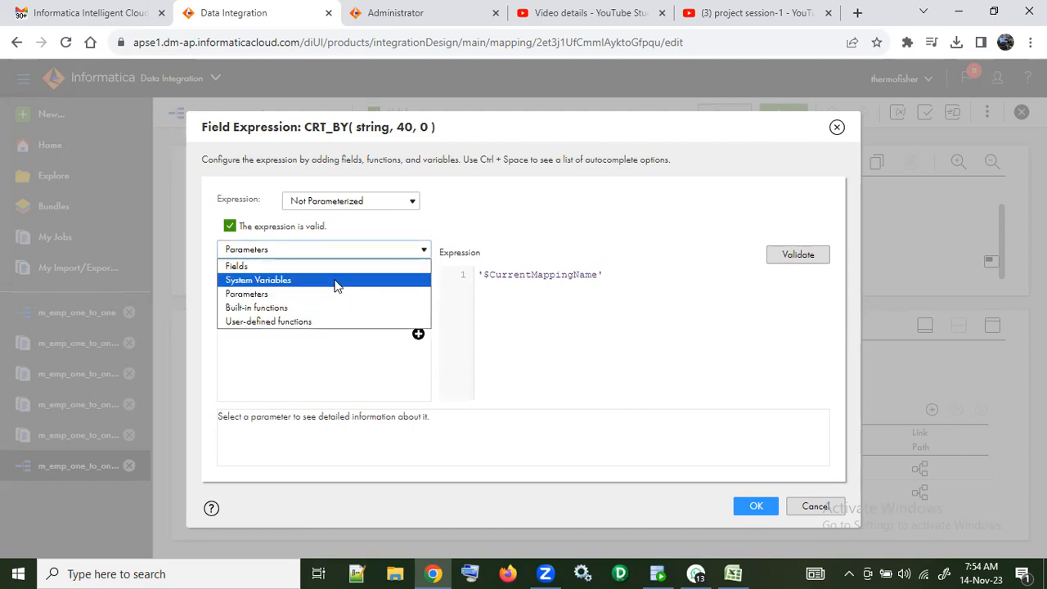
left_click(340, 282)
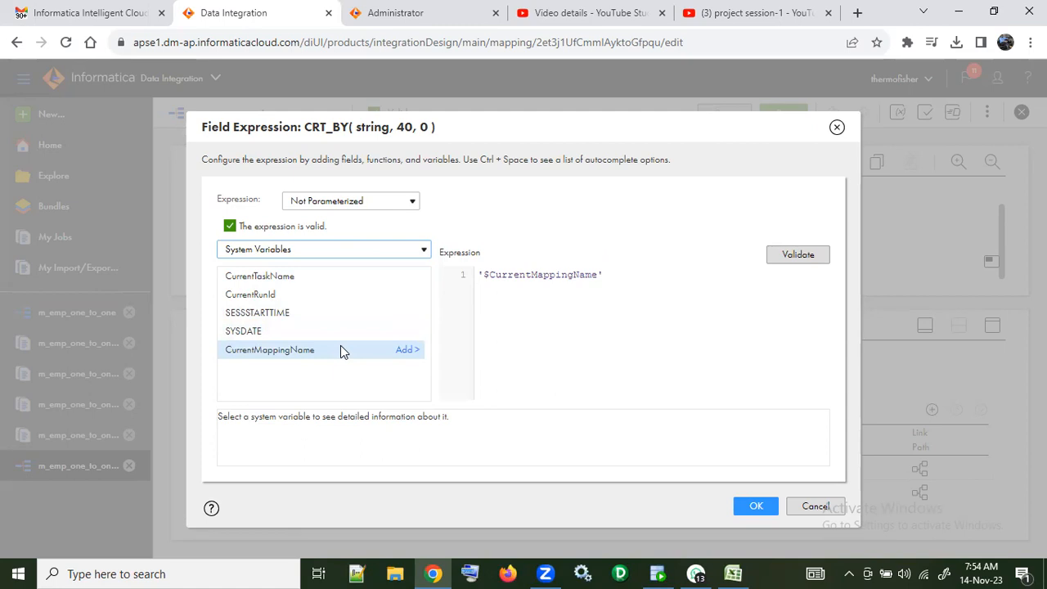
left_click(319, 355)
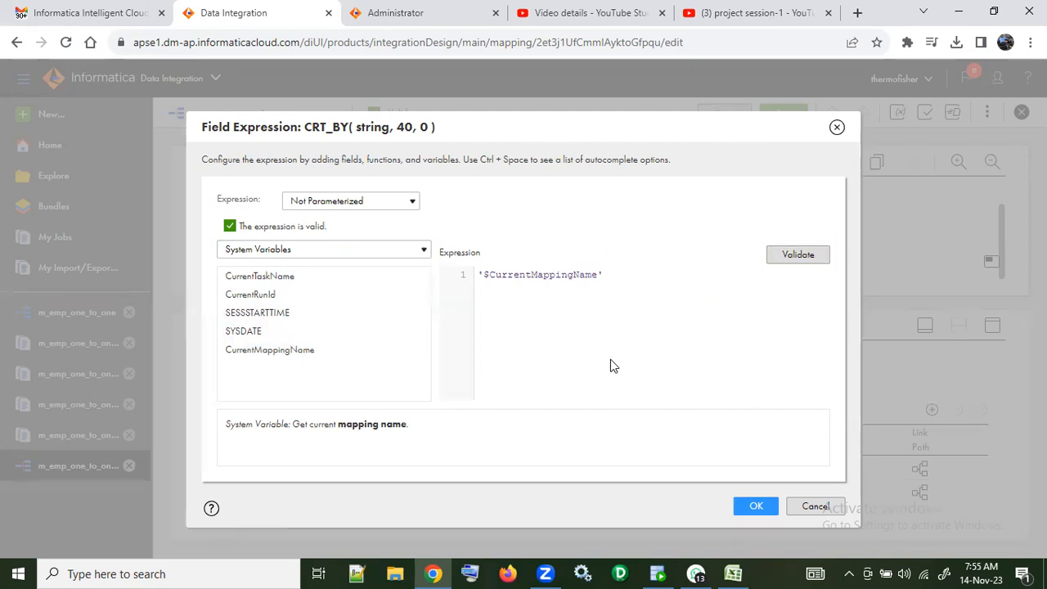
left_click(757, 511)
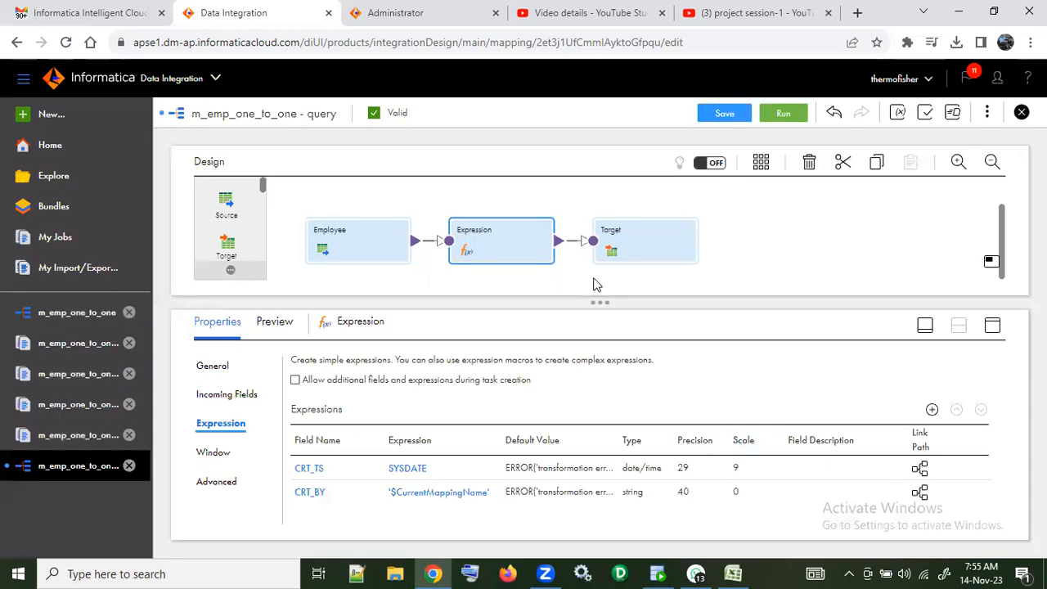
Step: Inspect the mapping's parameters and the settings for a new input parameter without creating one, and view the mapping's further actions
left_click(987, 115)
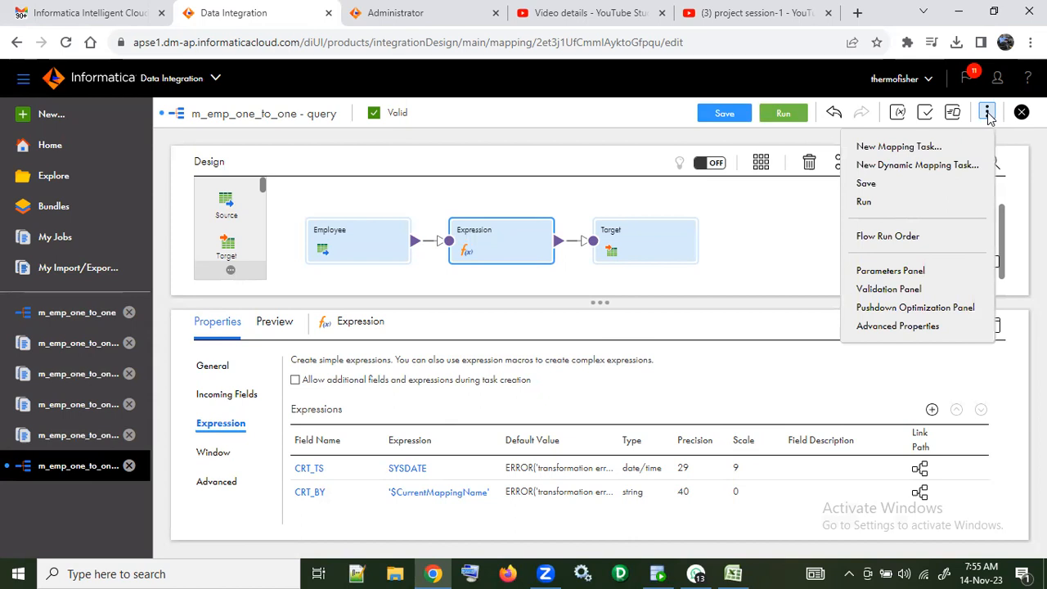
left_click(924, 270)
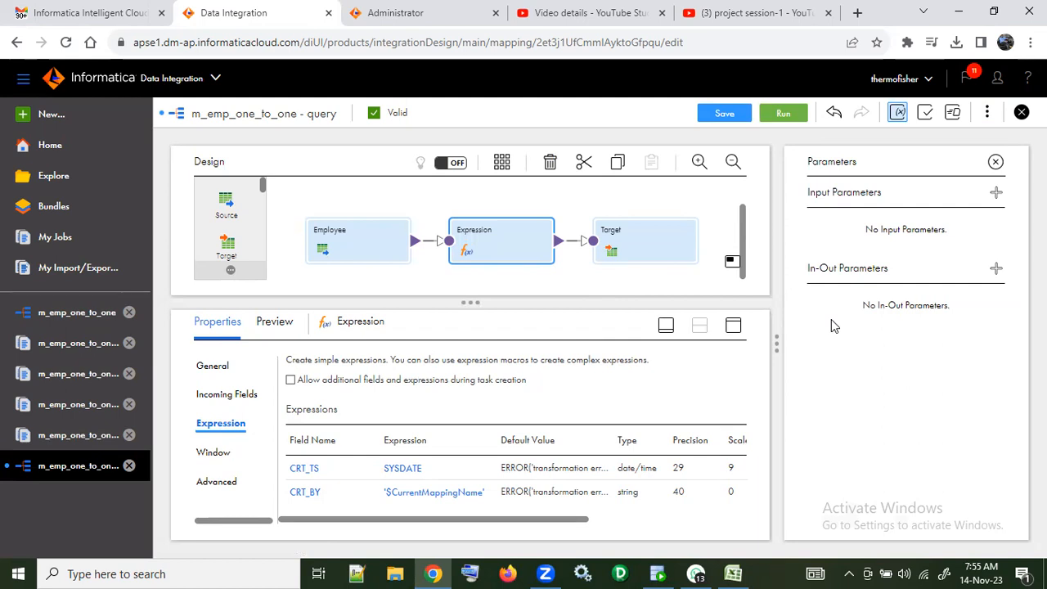
left_click(995, 194)
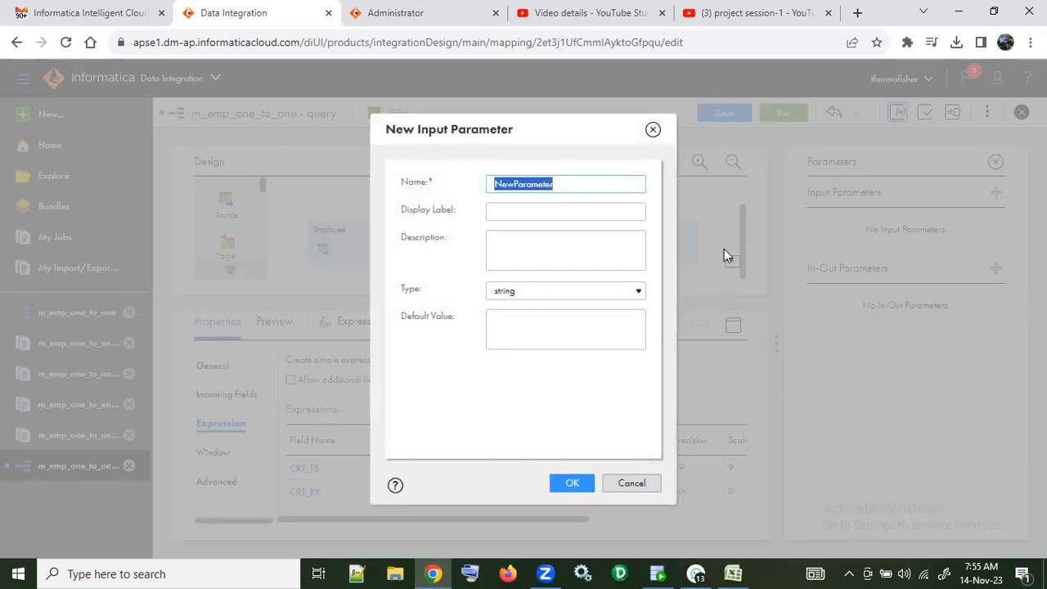
left_click(630, 483)
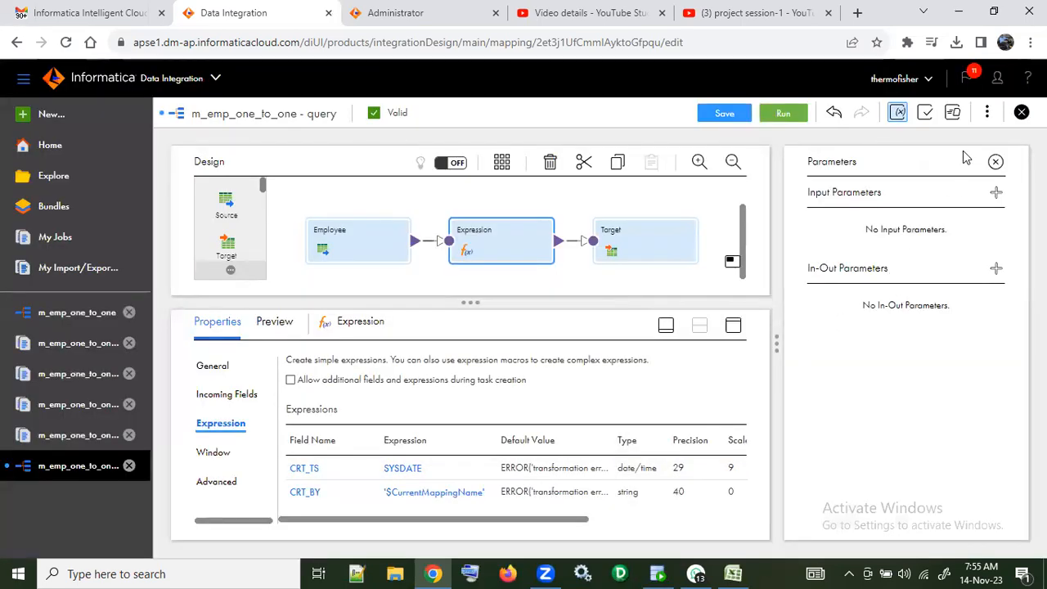
left_click(987, 114)
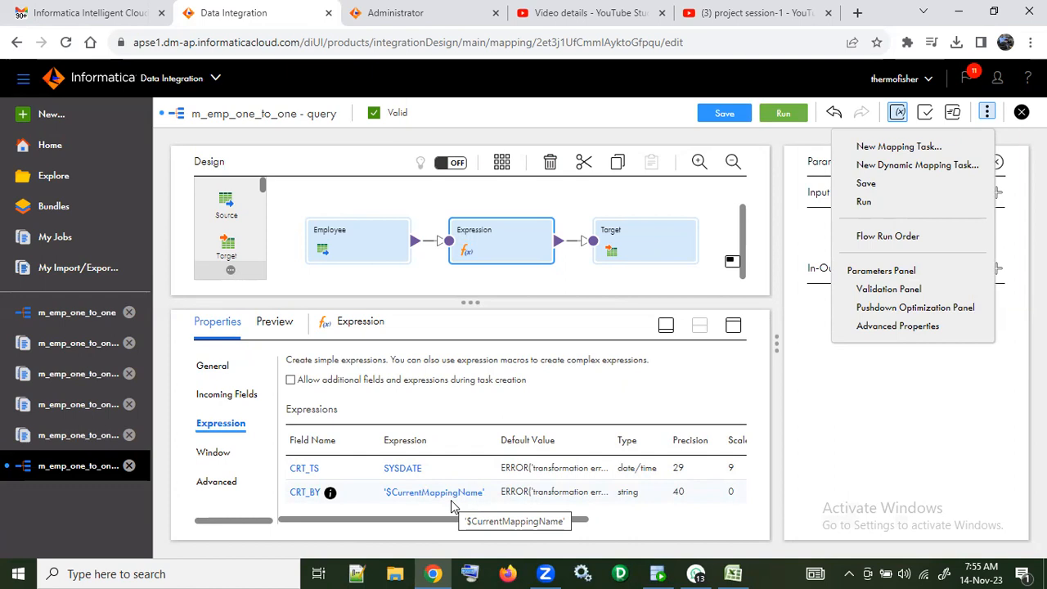
Step: Check the CRT_BY field's details and the system variables offered for its expression, leaving the expression unchanged
mouse_move(330, 493)
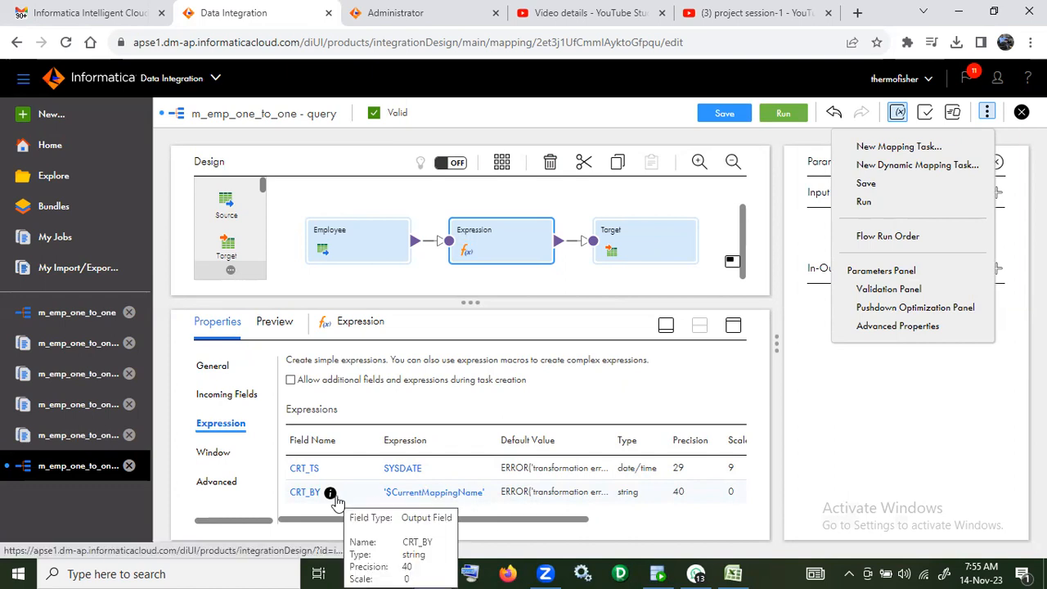
left_click(418, 493)
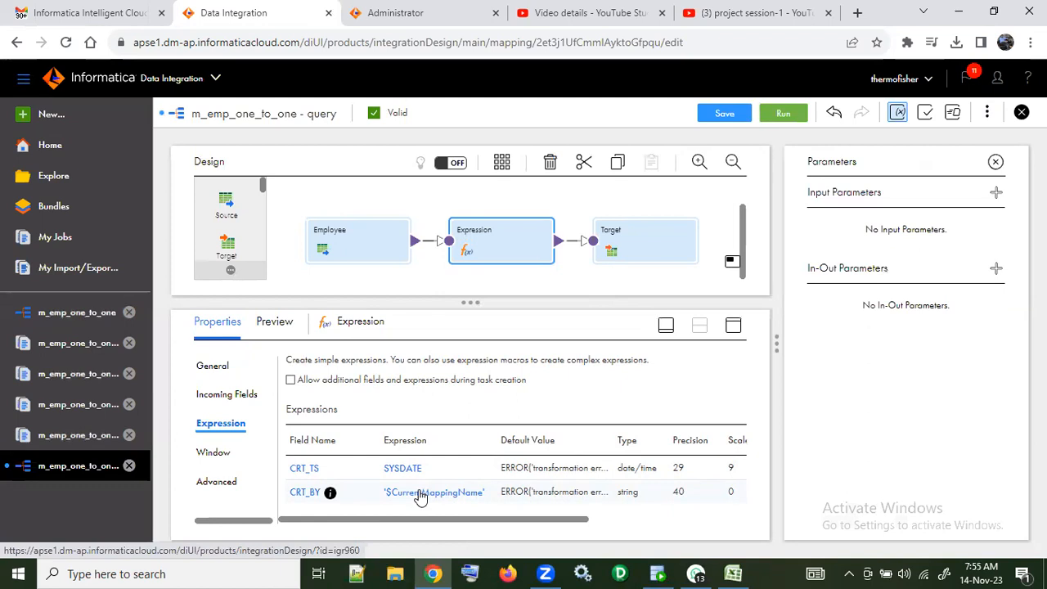
left_click(418, 493)
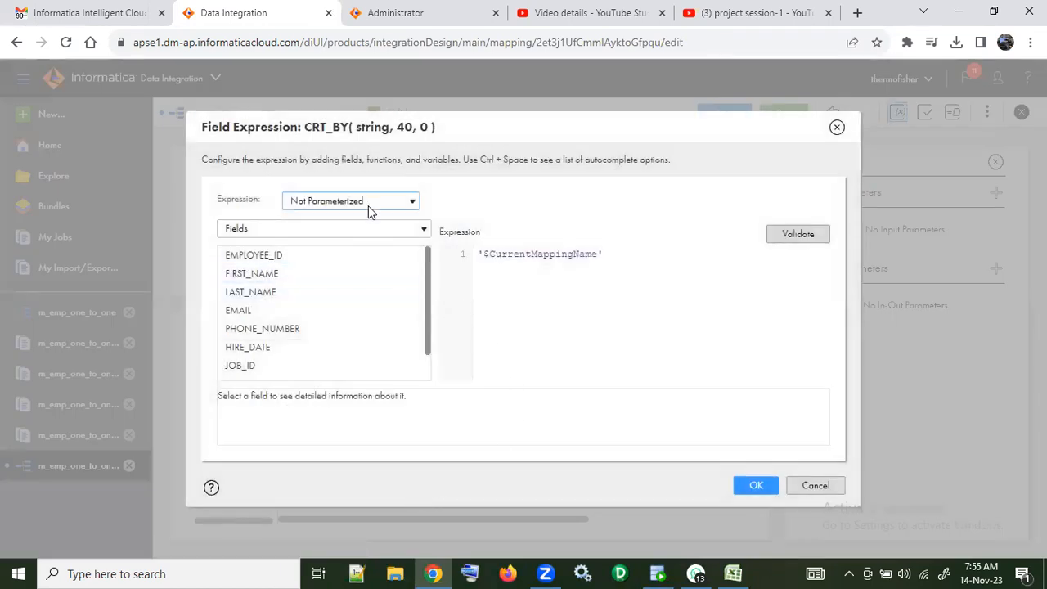
left_click(376, 228)
left_click(375, 259)
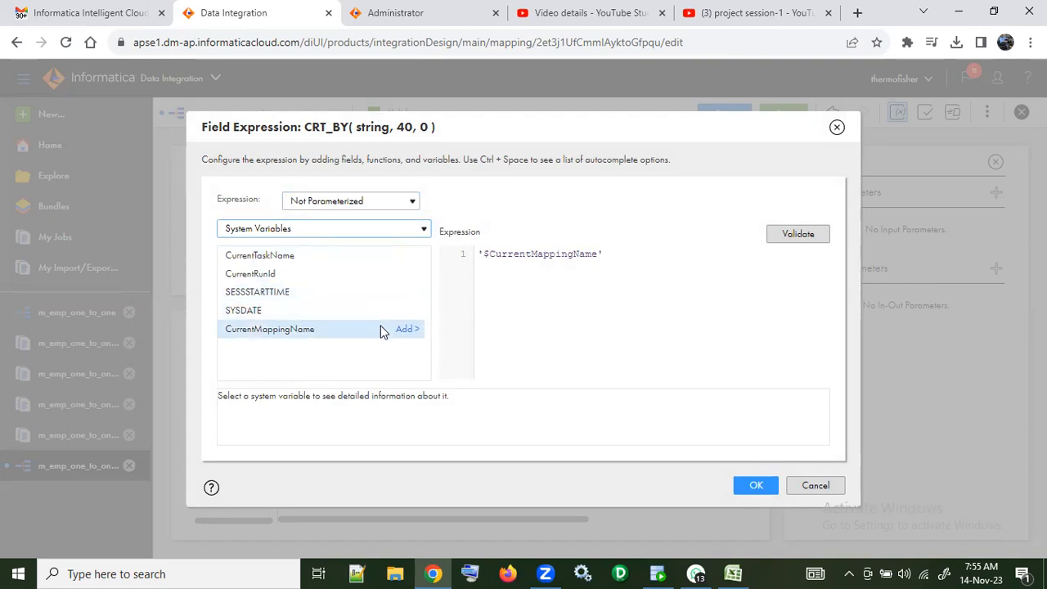
left_click(833, 486)
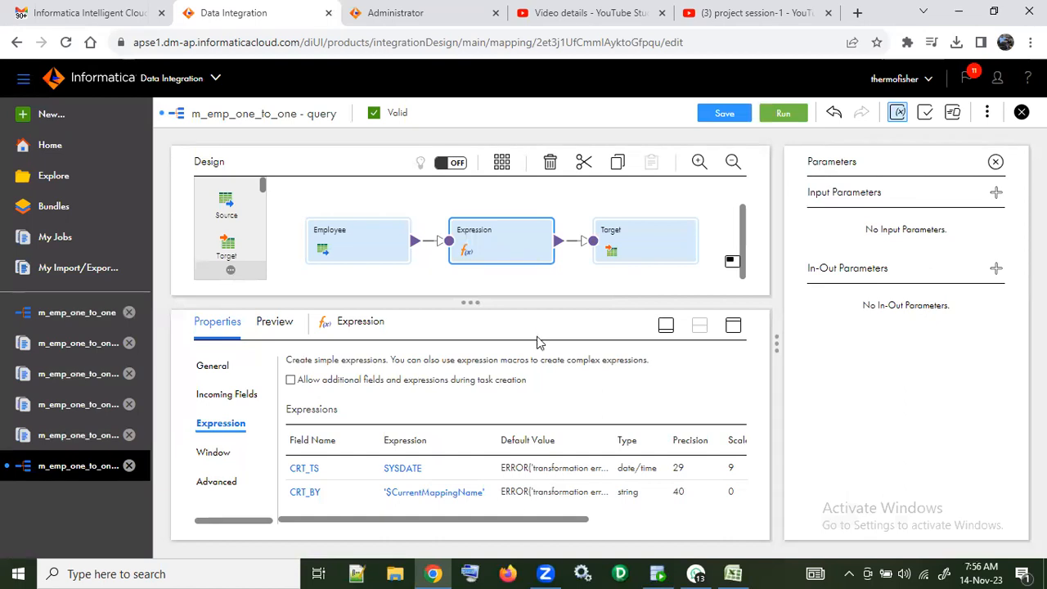
Step: Save the m_emp_one_to_one - query mapping and go to the SEP2023 project's asset list
left_click(735, 115)
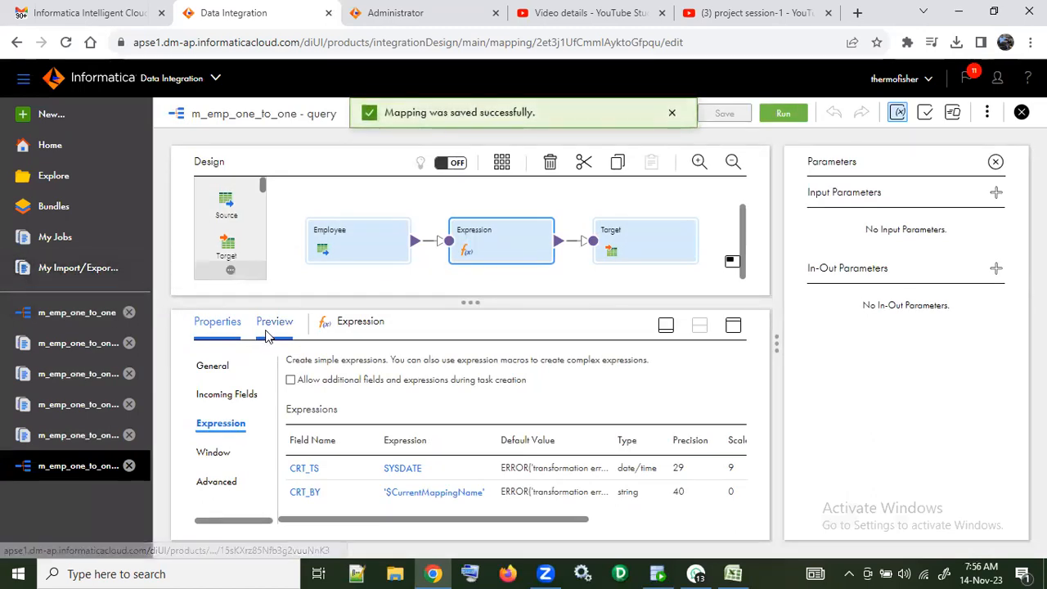
left_click(65, 116)
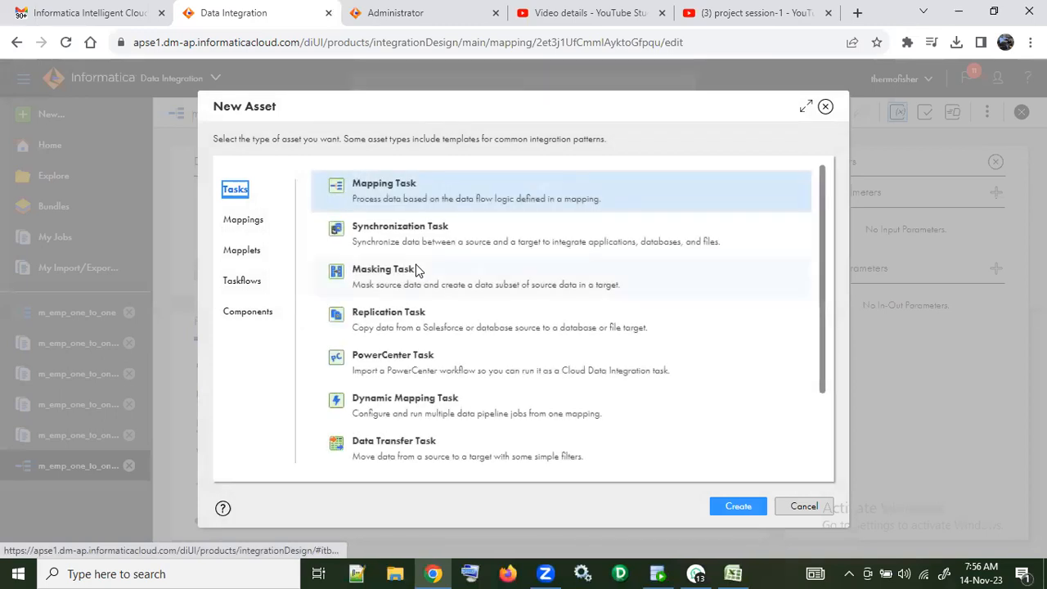
left_click(826, 107)
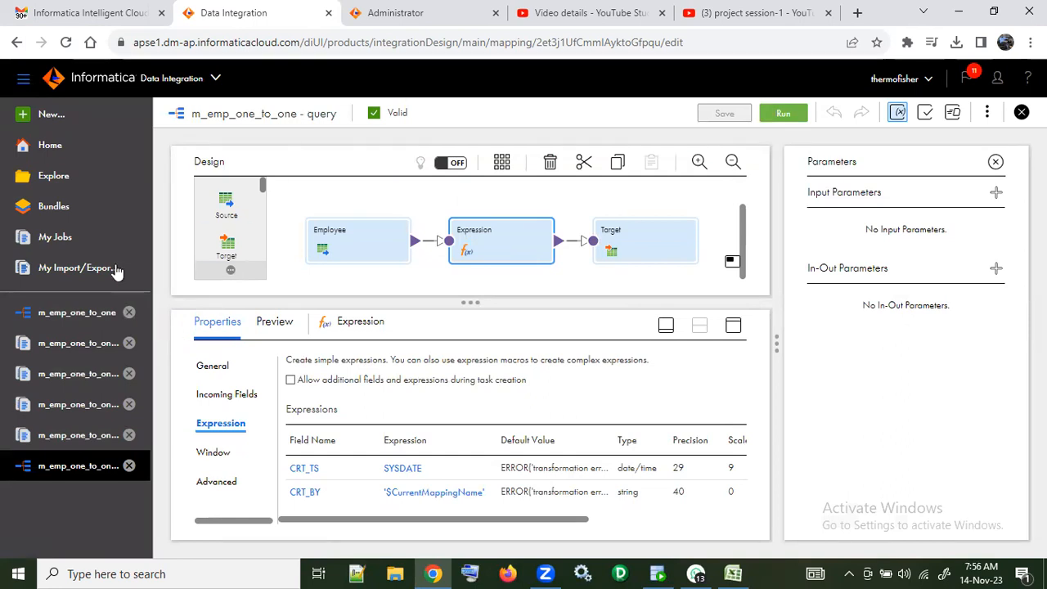
double_click(278, 115)
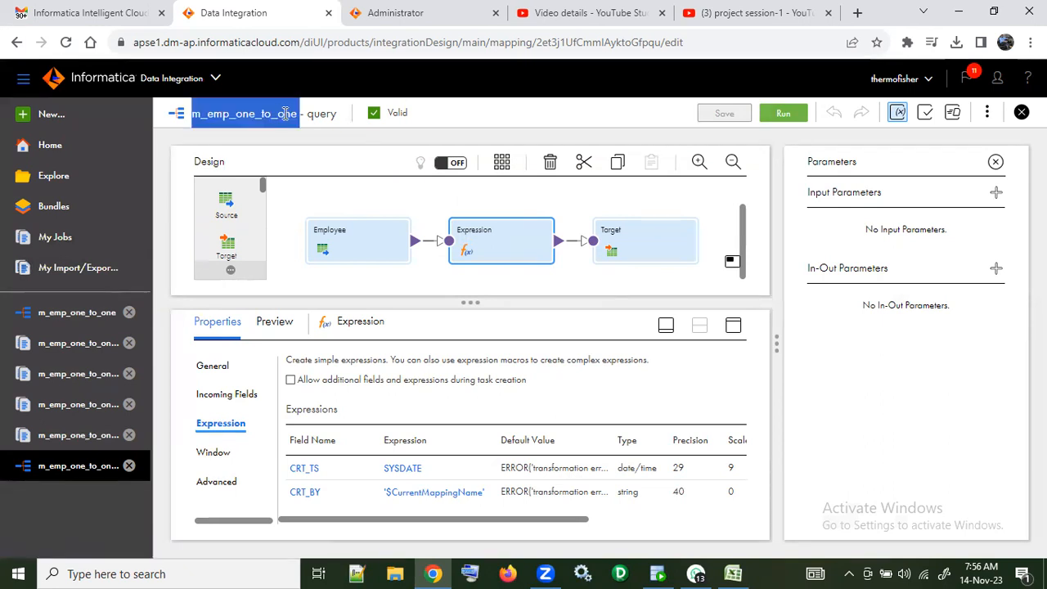
left_click(987, 115)
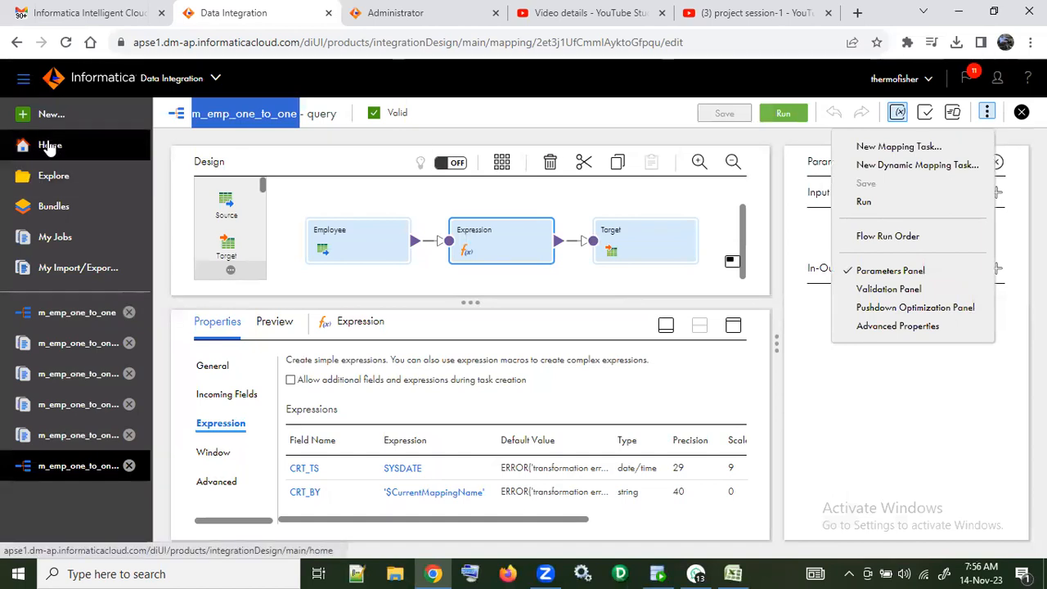
left_click(53, 175)
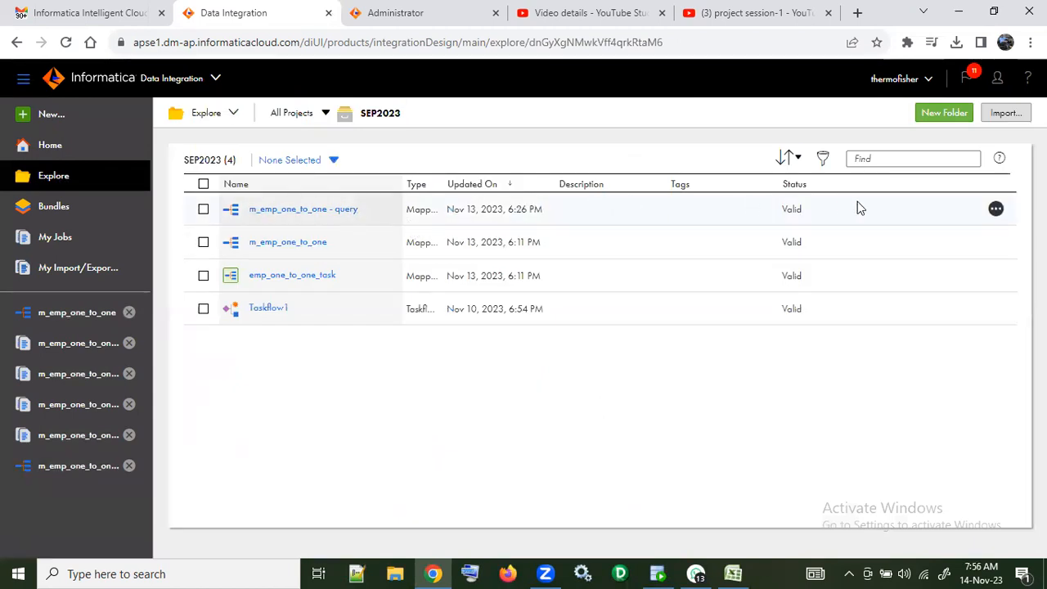
left_click(995, 210)
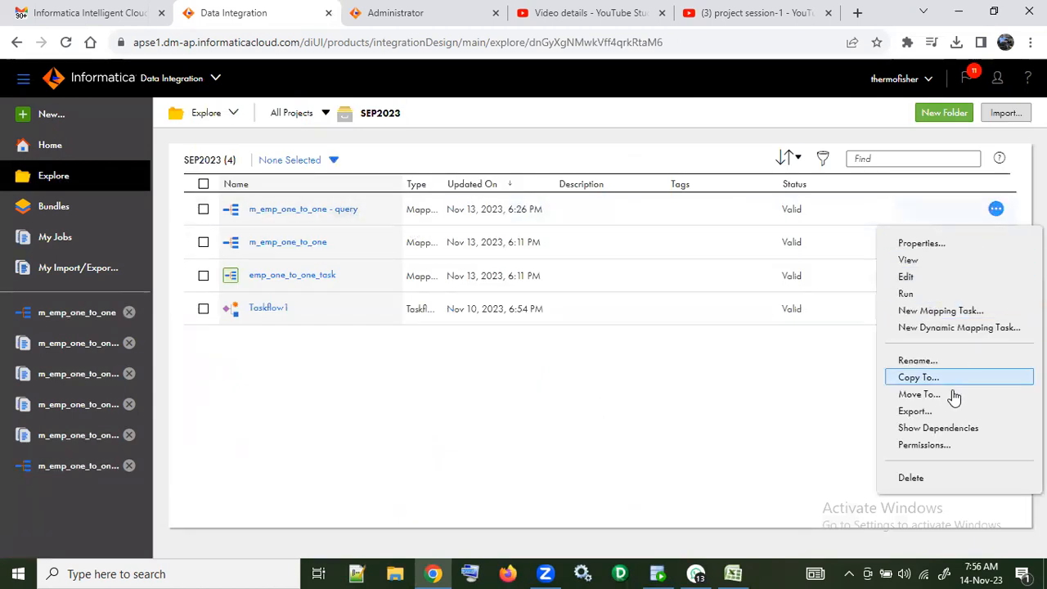
left_click(354, 439)
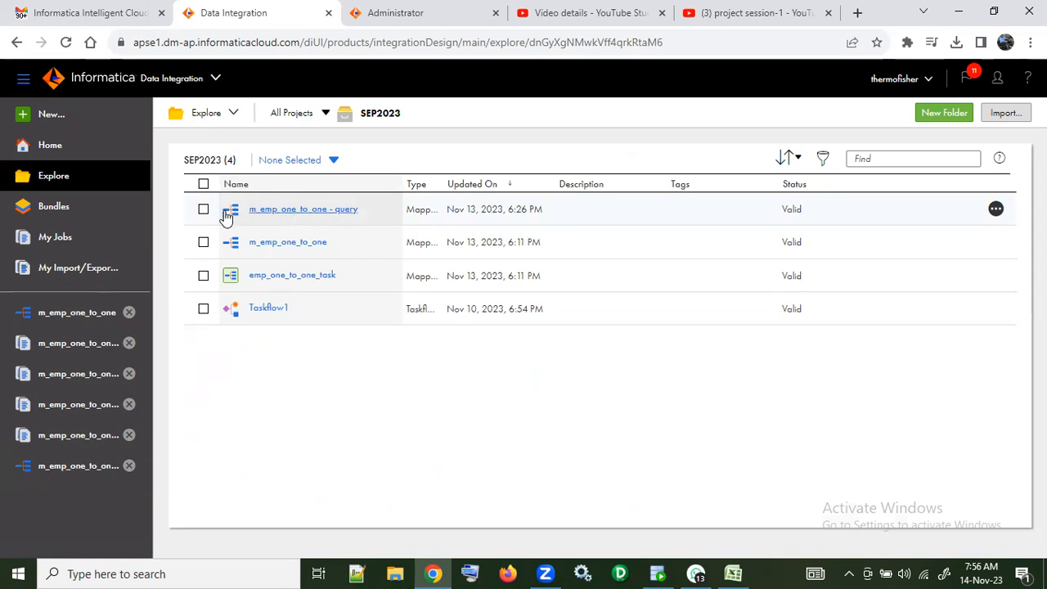
left_click(51, 114)
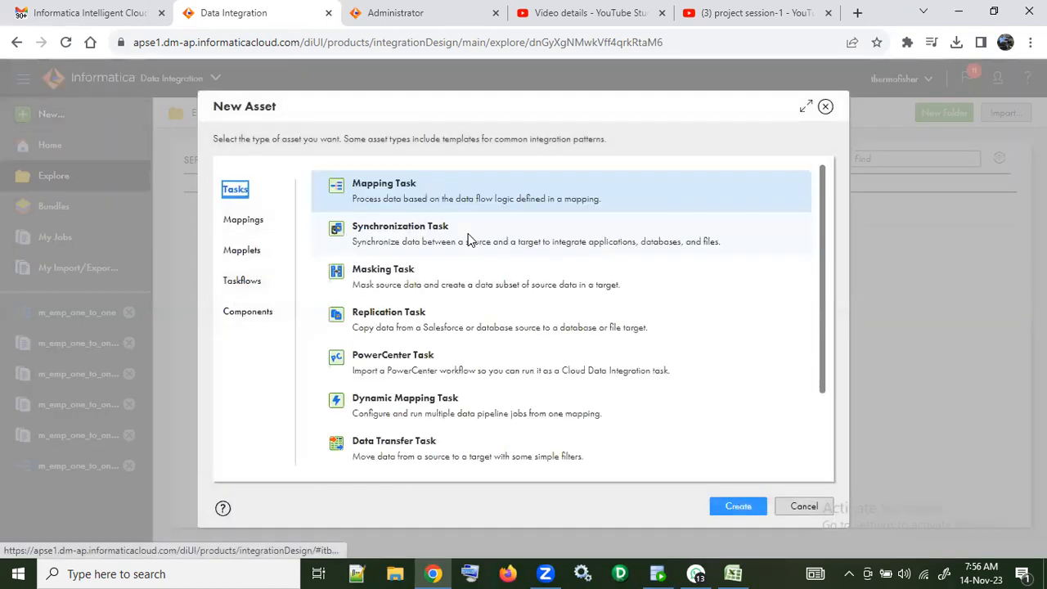
left_click(740, 505)
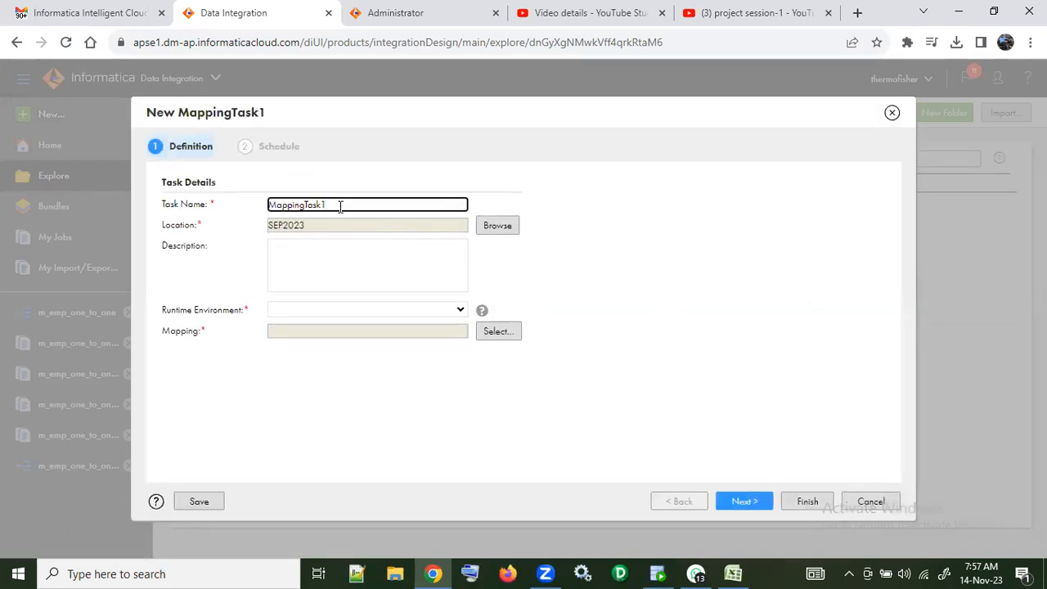
double_click(271, 204)
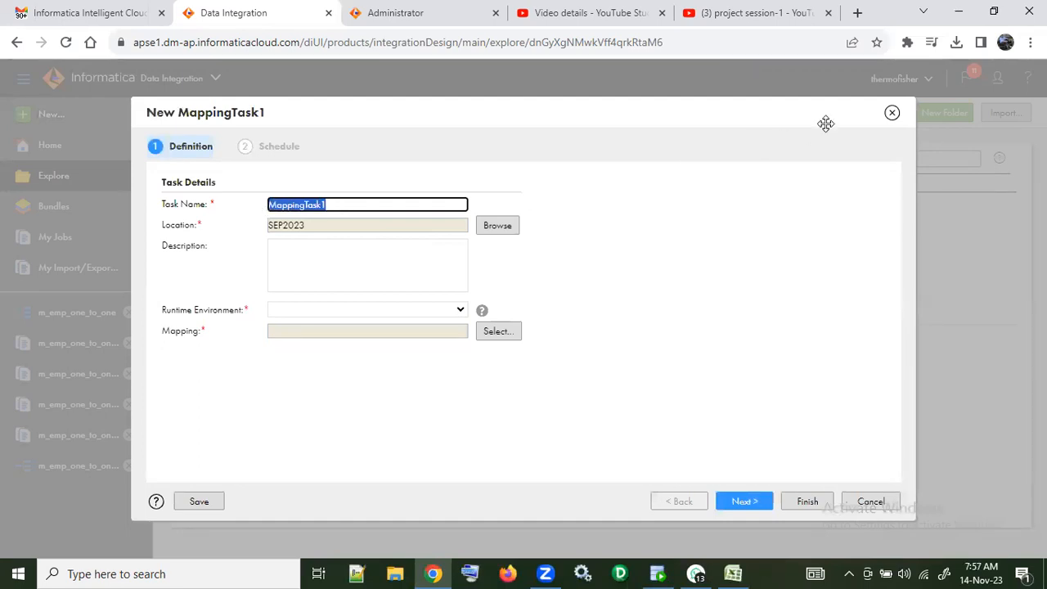
left_click(892, 112)
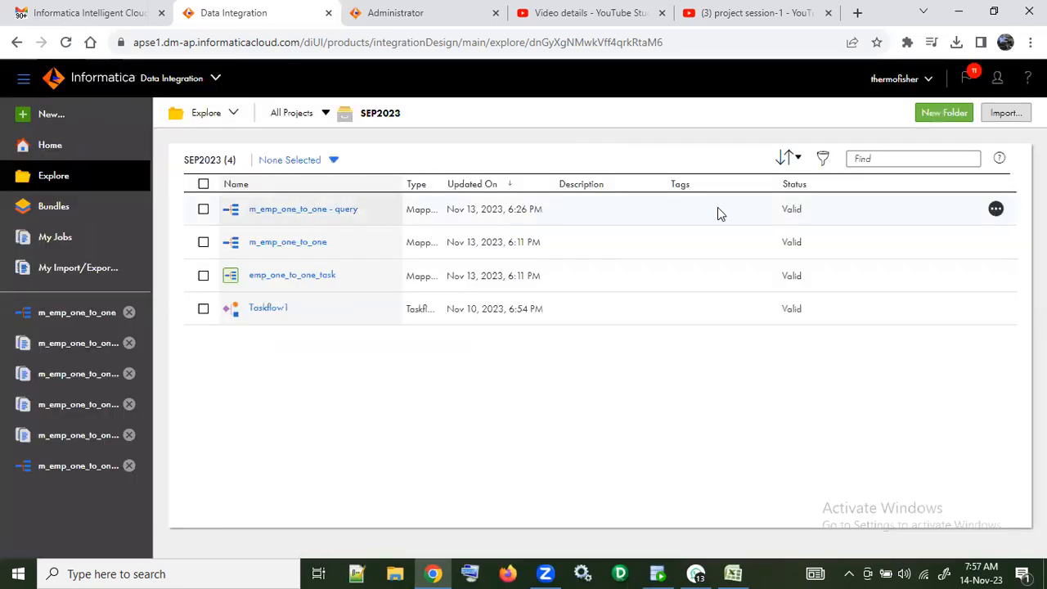
Step: Copy the full name of the m_emp_one_to_one - query mapping from its rename form without renaming it
left_click(995, 209)
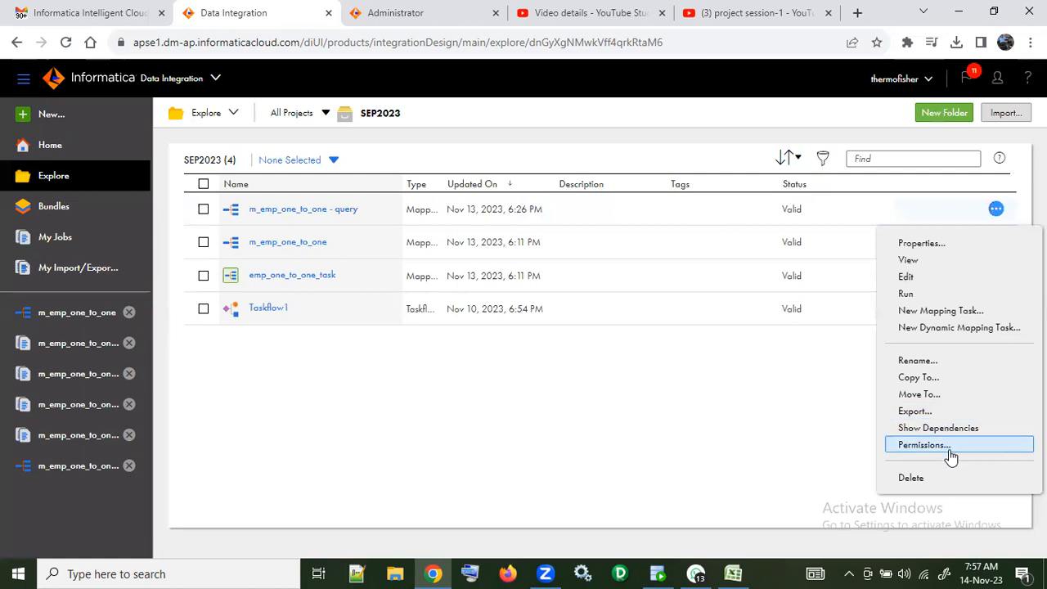
left_click(916, 360)
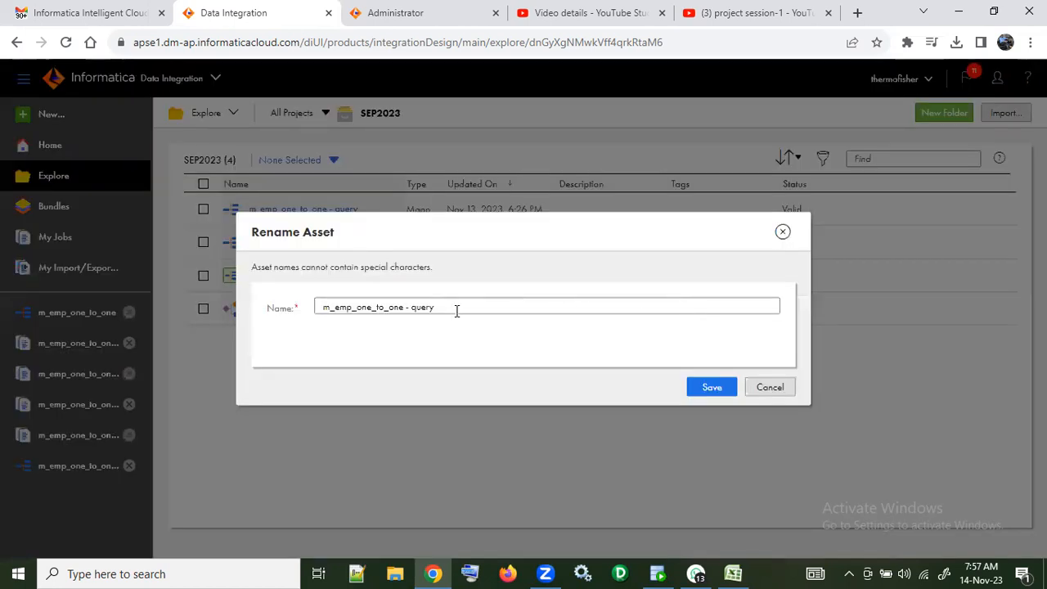
left_click_drag(457, 311, 319, 302)
key("ctrl+c")
left_click(770, 387)
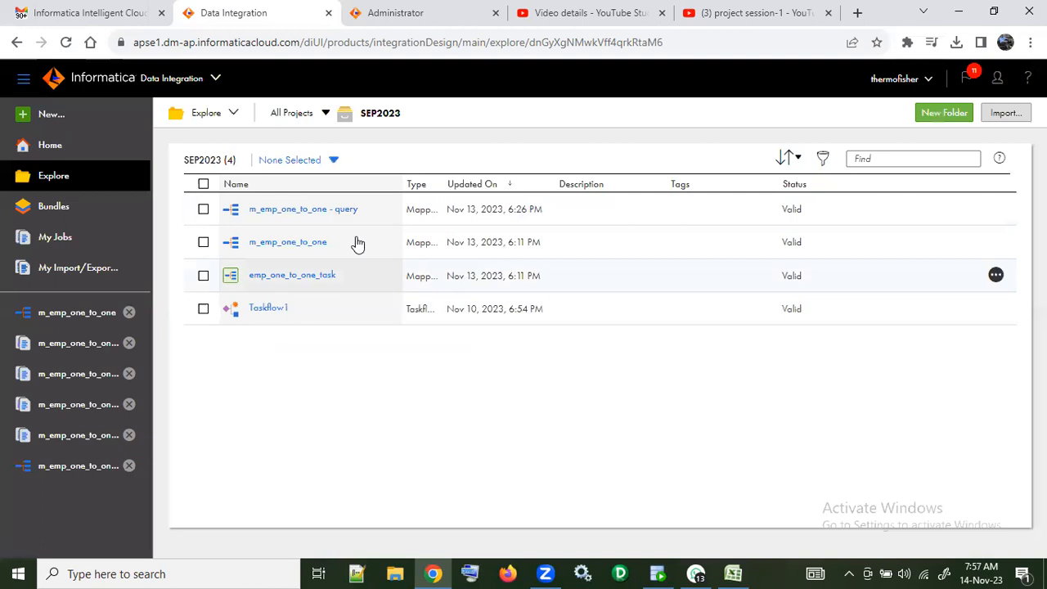
Step: Create a new mapping task in SEP2023 and name it MT_m_emp_one_to_one - query
left_click(82, 120)
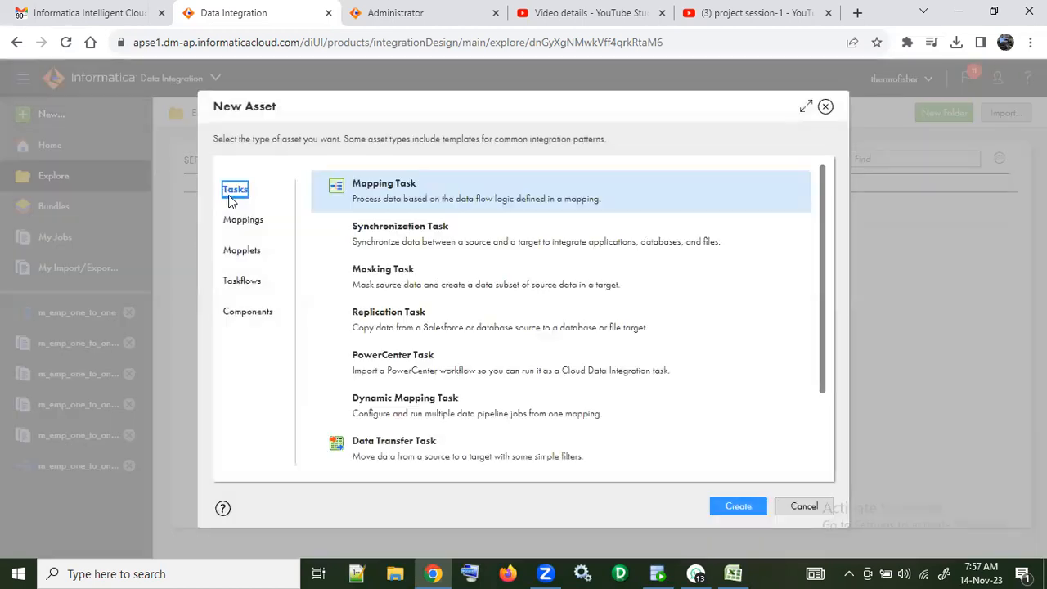
left_click(744, 509)
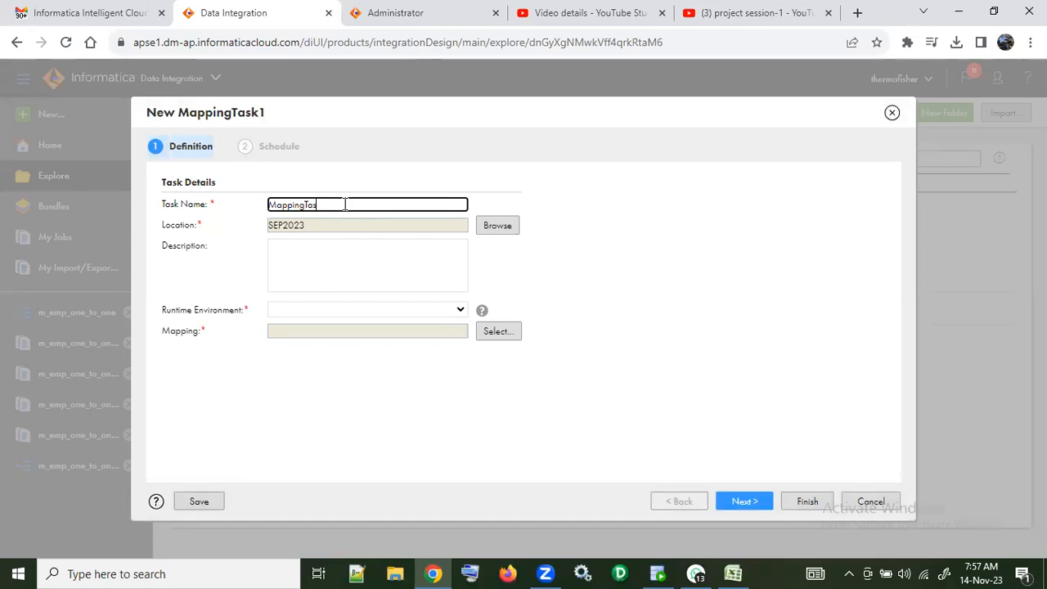
key("BackSpace")
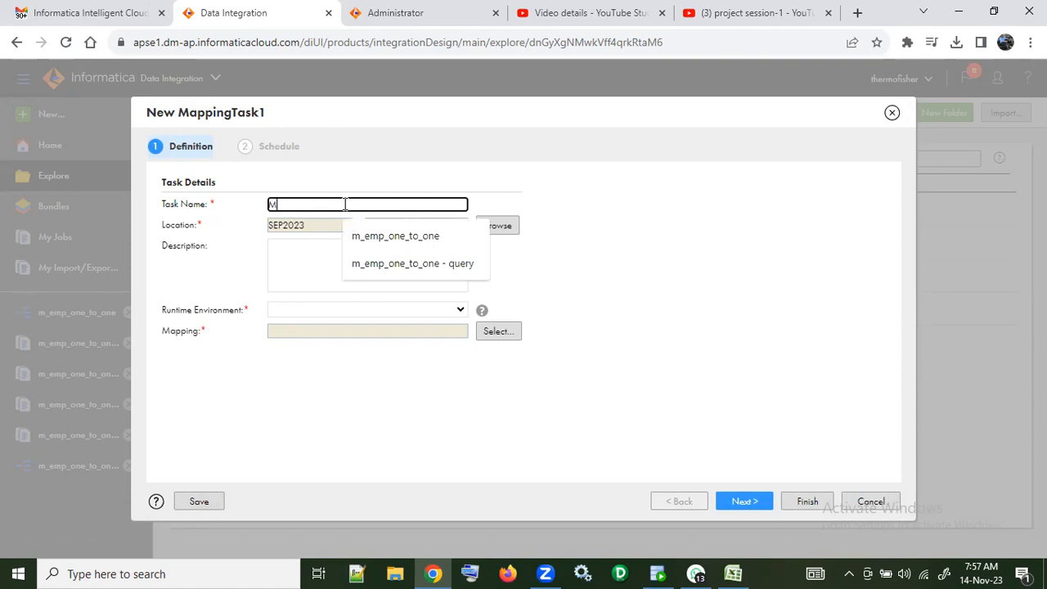
type("t")
key("BackSpace")
type("T")
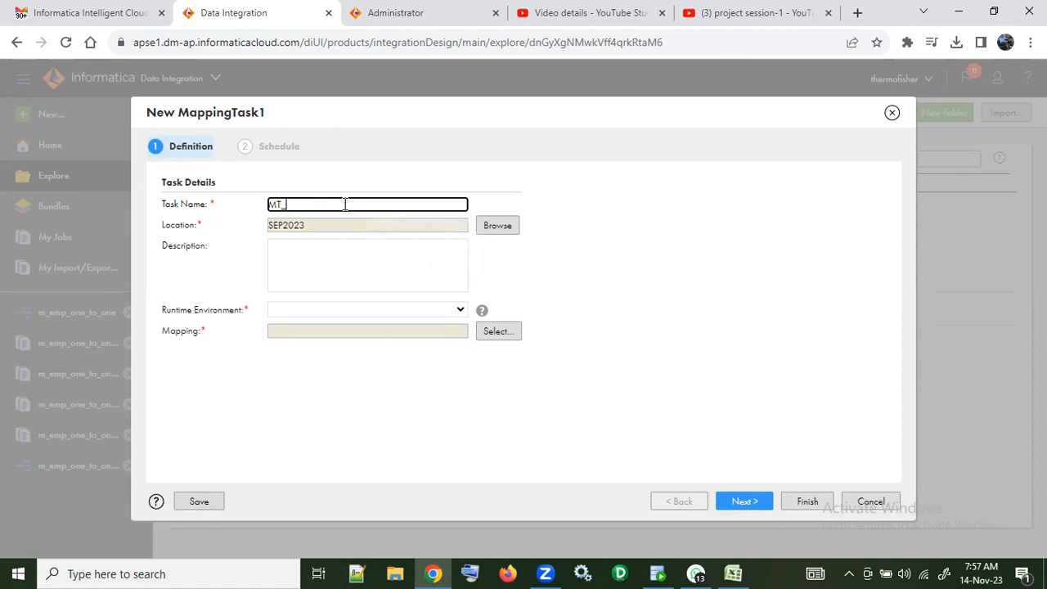
type("_")
key("ctrl+v")
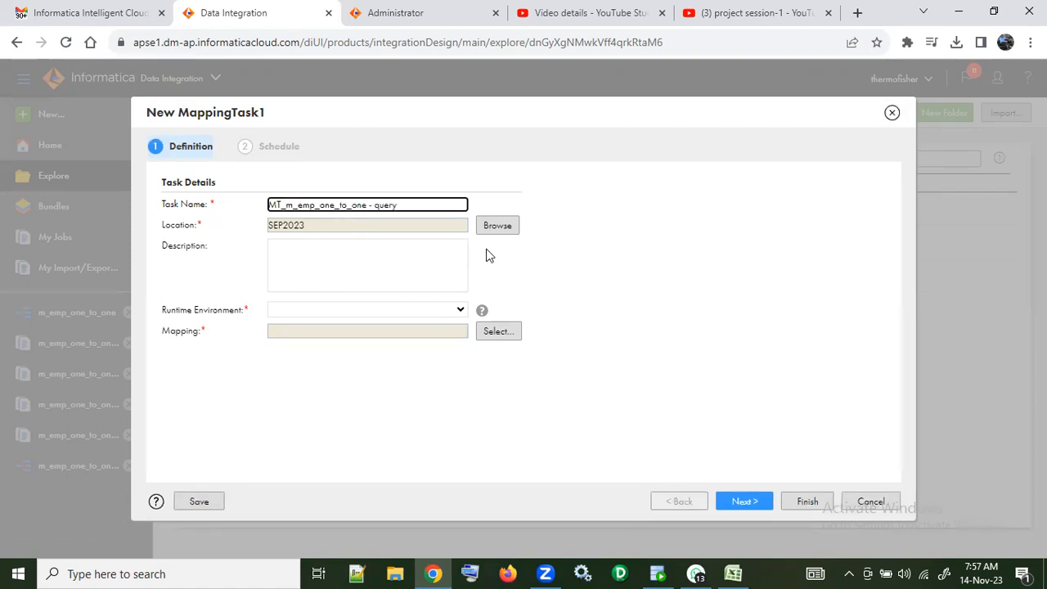
Step: Assign the m_emp_one_to_one - query mapping and the local PC's runtime environment to the task, and proceed to its schedule settings
left_click(491, 331)
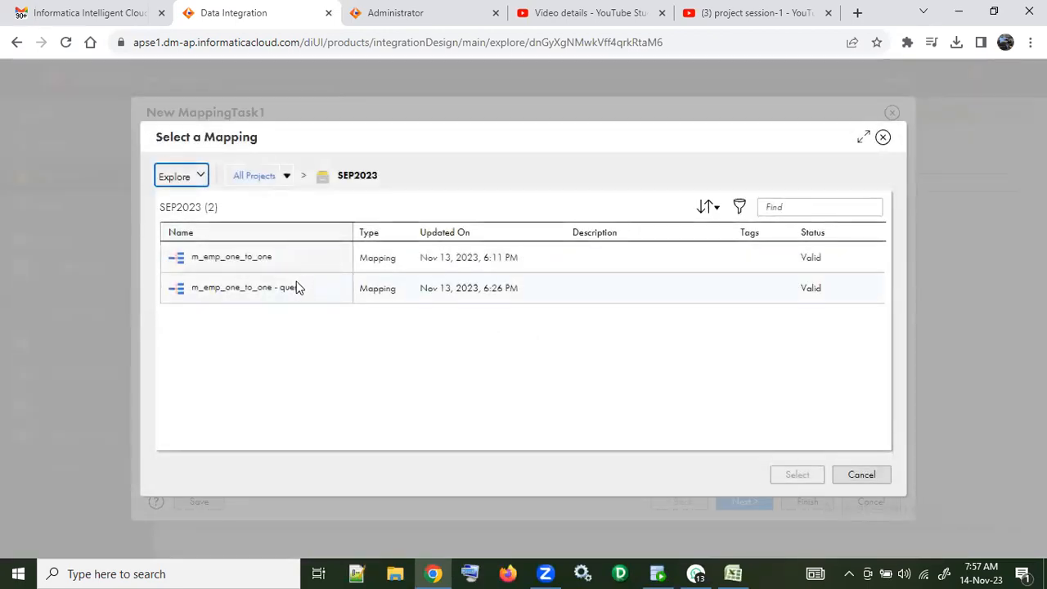
left_click(298, 289)
left_click(798, 474)
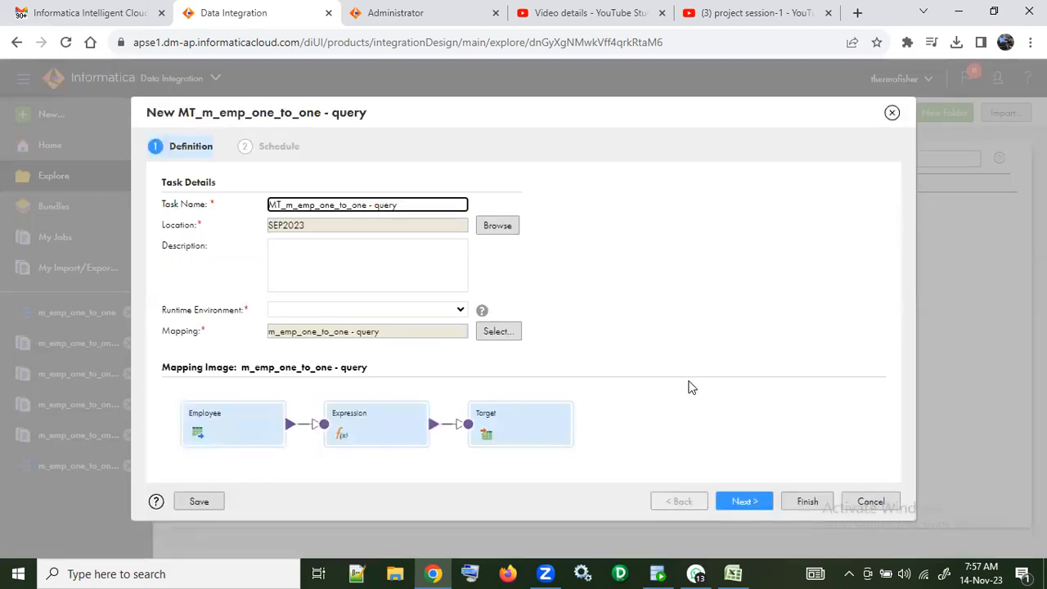
left_click(743, 499)
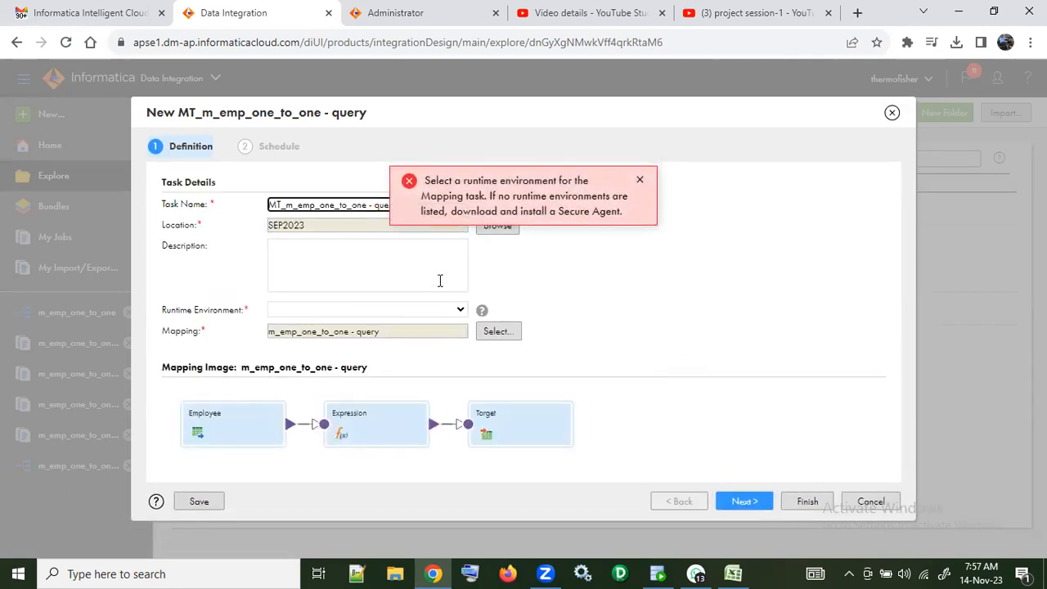
left_click(458, 309)
left_click(433, 353)
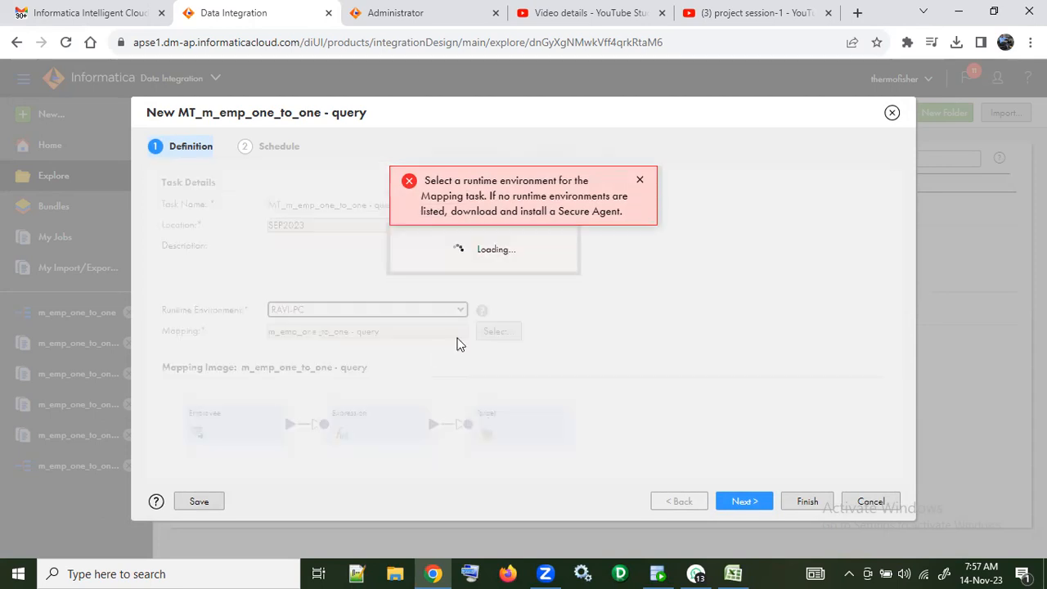
left_click(739, 500)
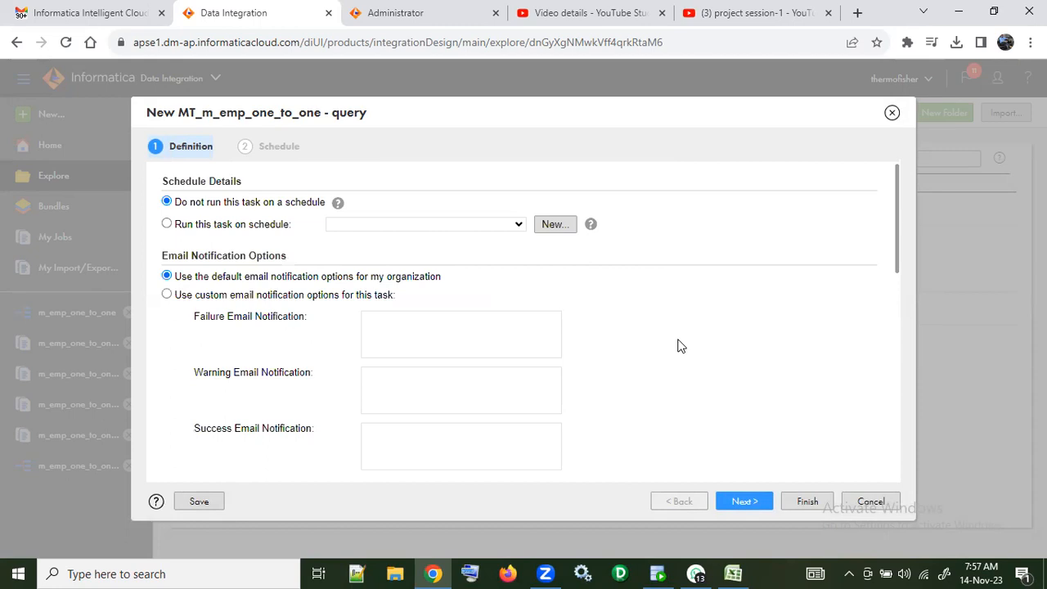
Step: Review the mapping task's schedule, advanced, parameter file and pushdown options, and finish creating the task with the default settings
scroll(677, 345, "down", 4)
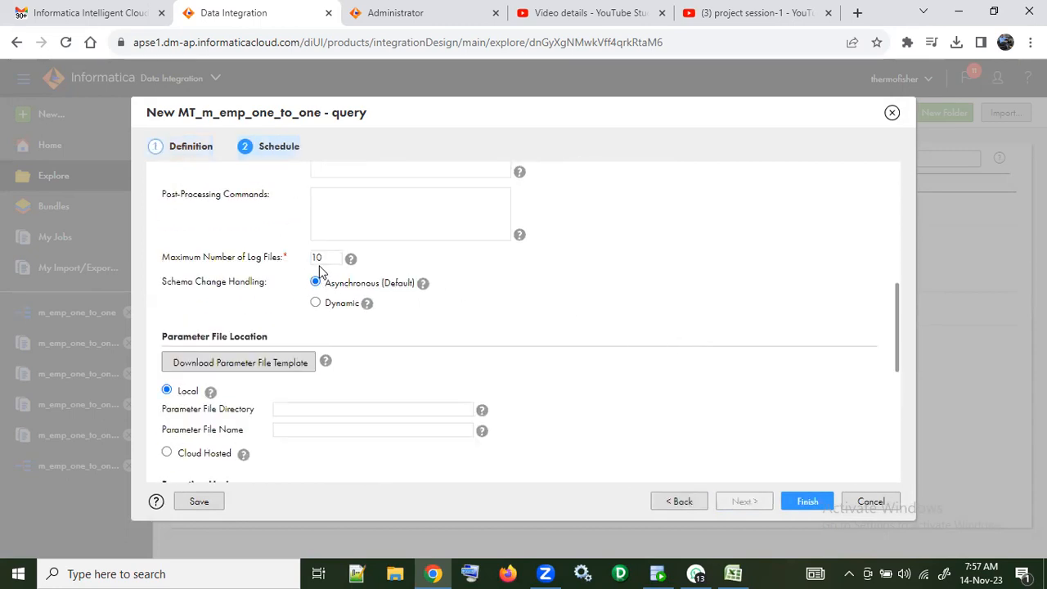
scroll(323, 281, "up", 2)
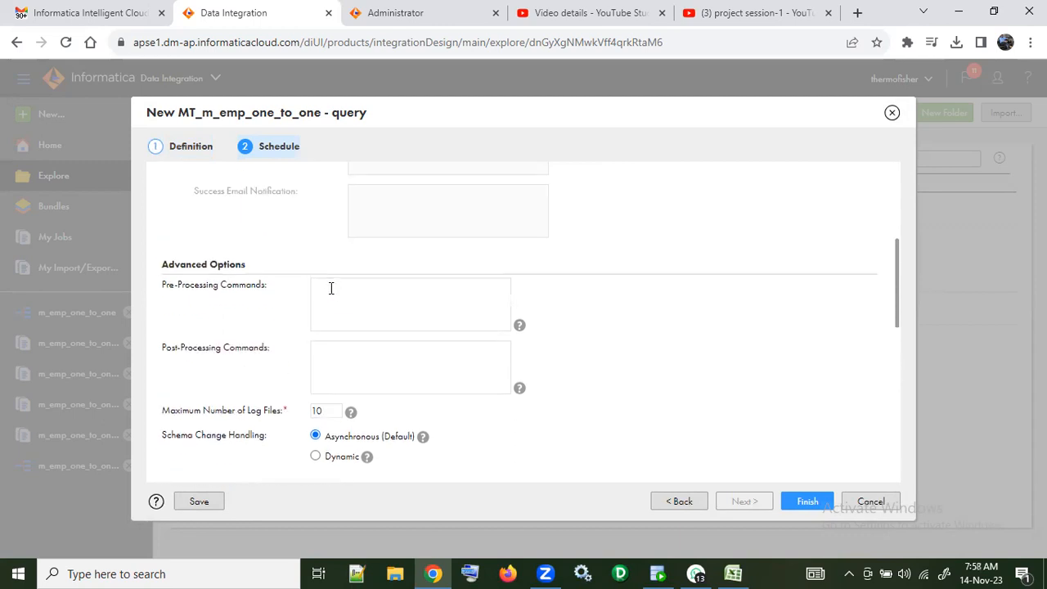
scroll(332, 288, "down", 3)
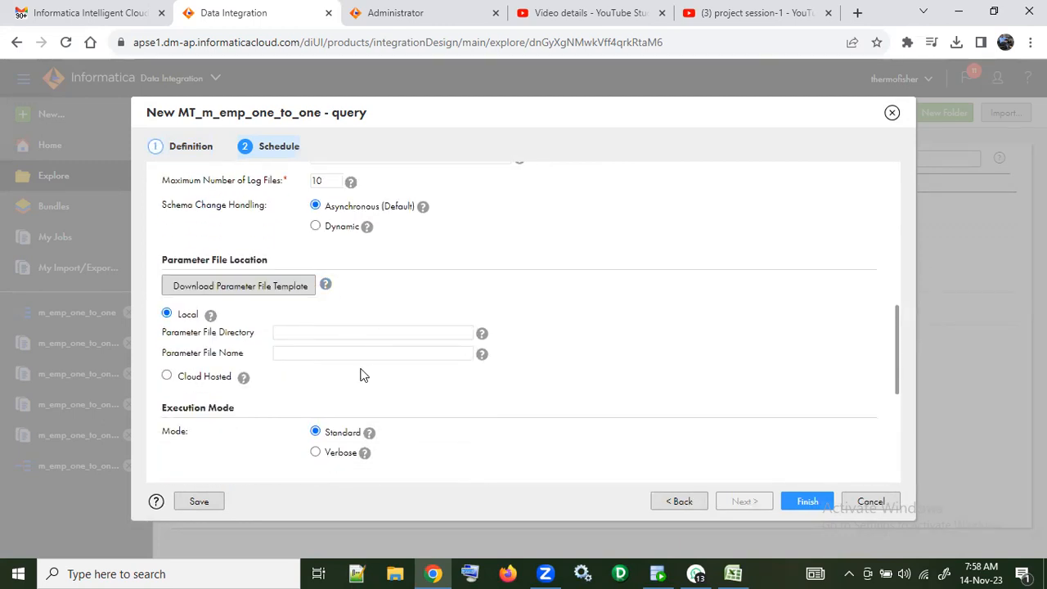
scroll(364, 390, "down", 3)
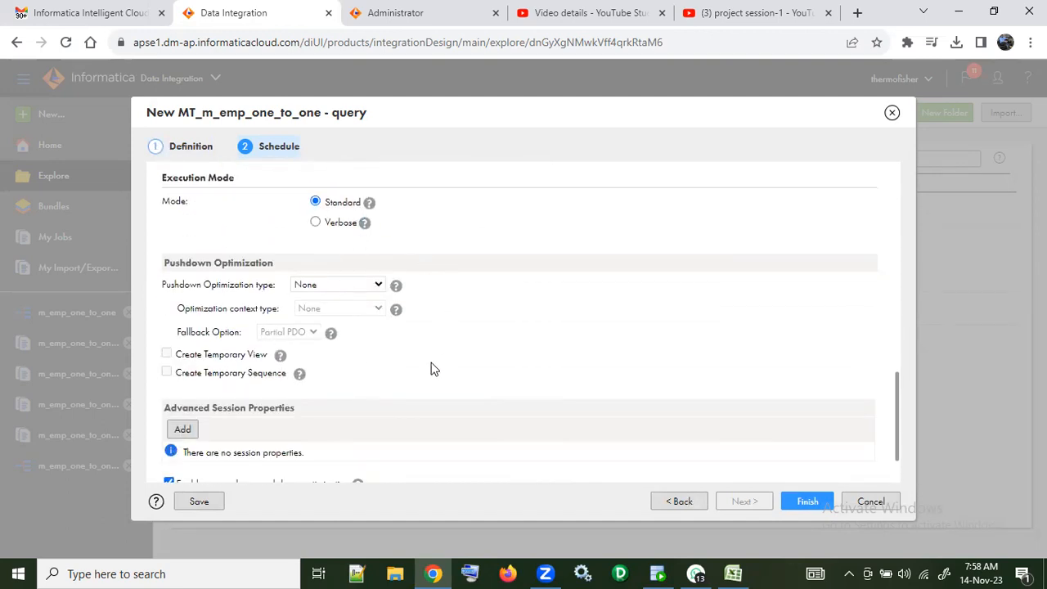
scroll(433, 369, "down", 1)
scroll(433, 369, "up", 10)
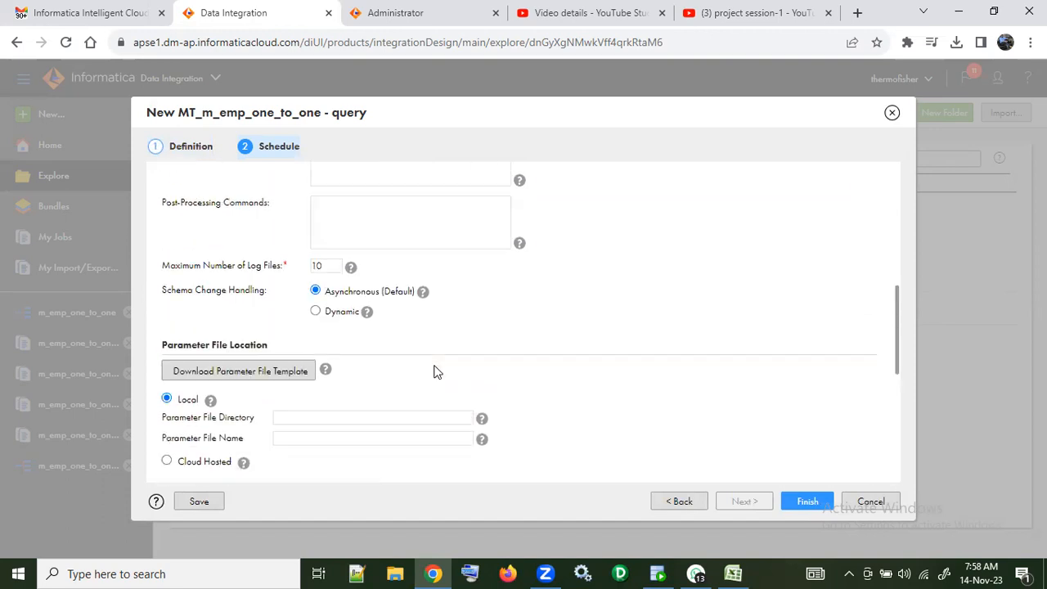
scroll(584, 434, "down", 1)
left_click(807, 501)
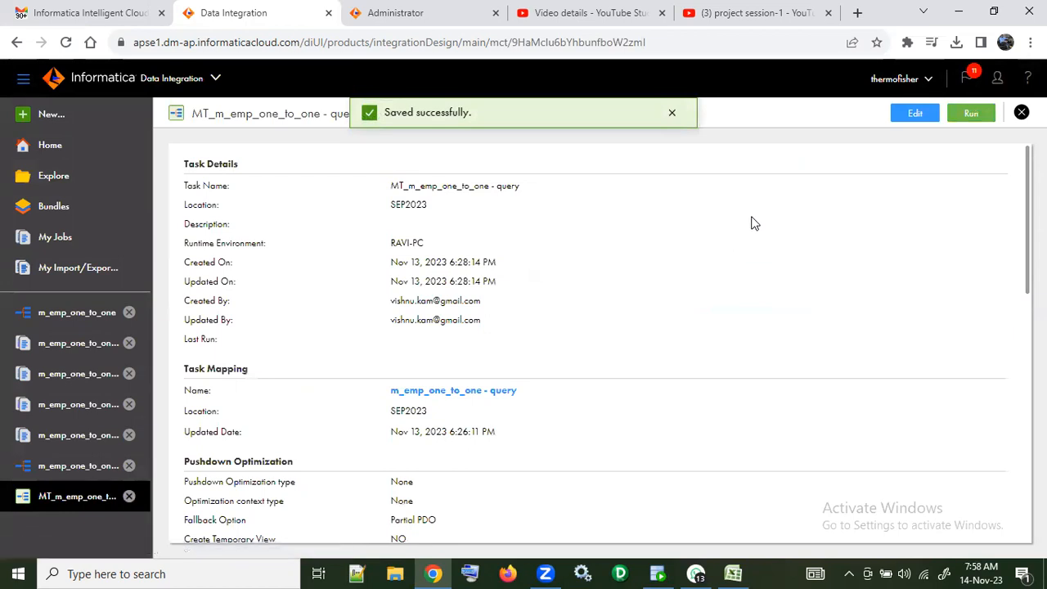
Step: Run the MT_m_emp_one_to_one - query task and monitor its job in My Jobs, refreshing the status until it completes
left_click(967, 115)
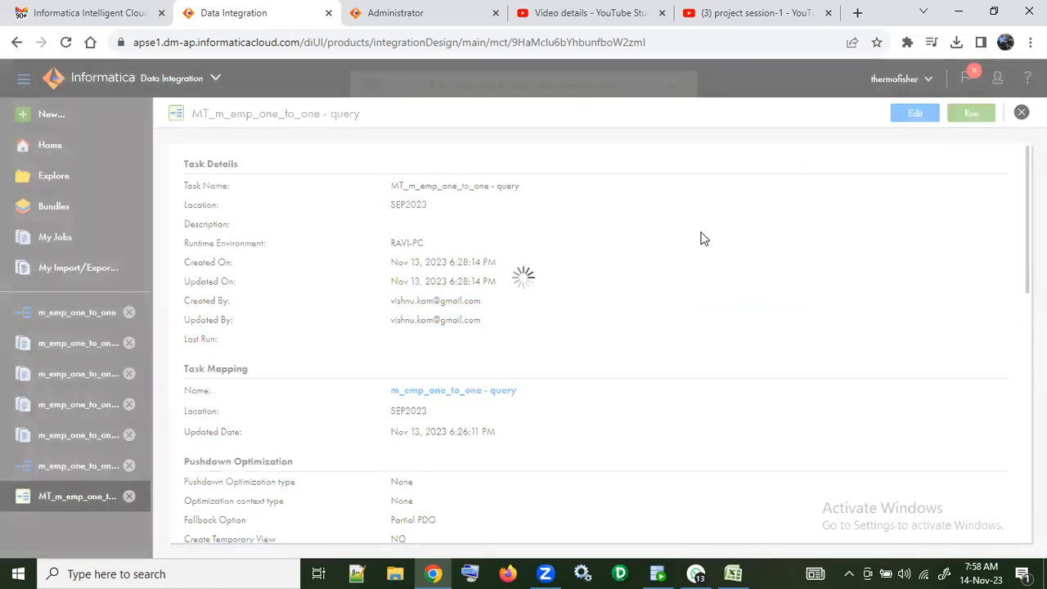
left_click(624, 115)
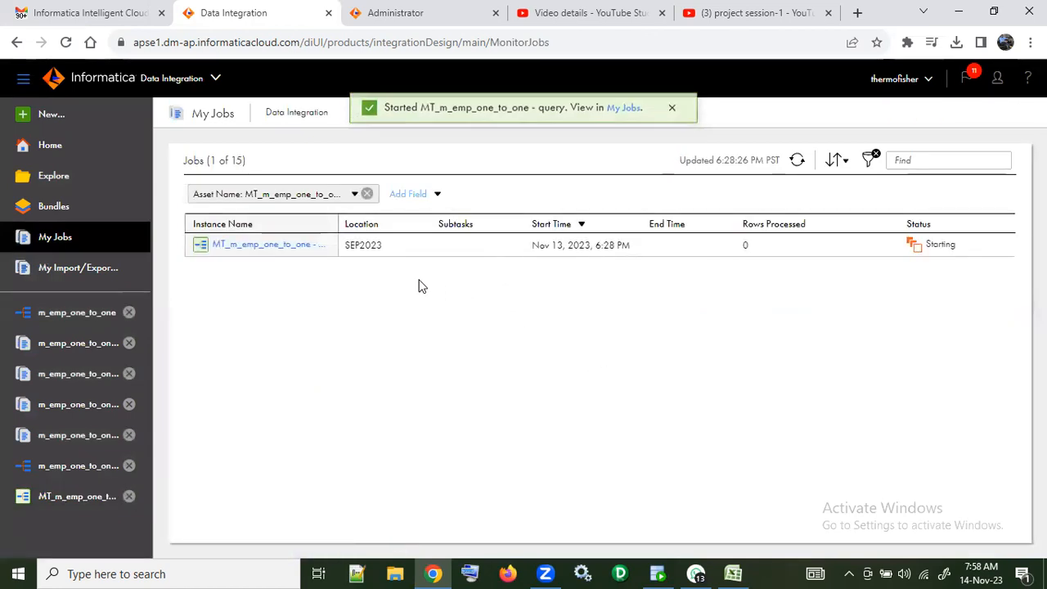
left_click(796, 161)
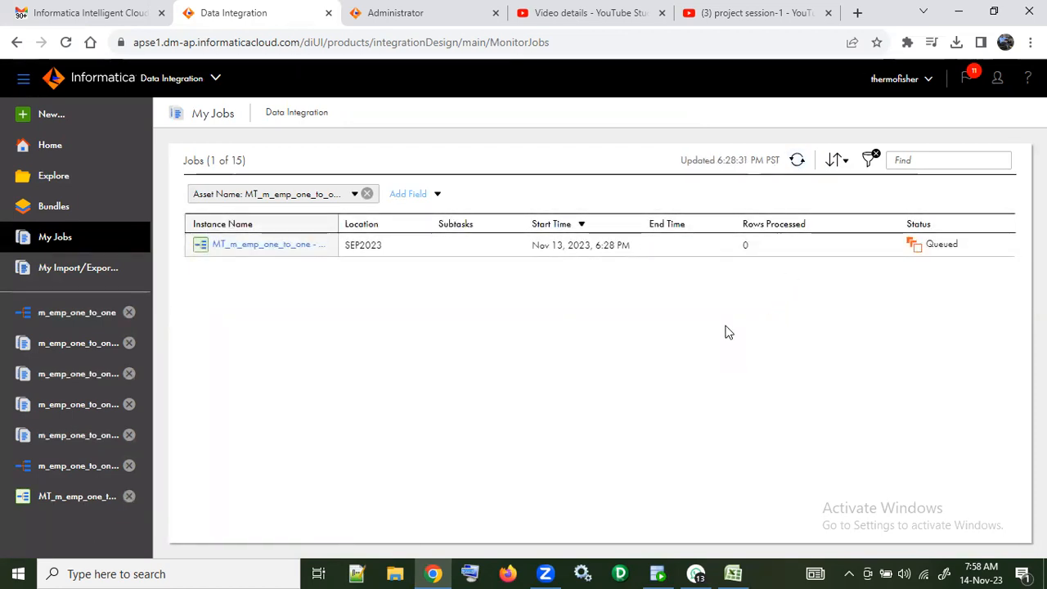
left_click(799, 160)
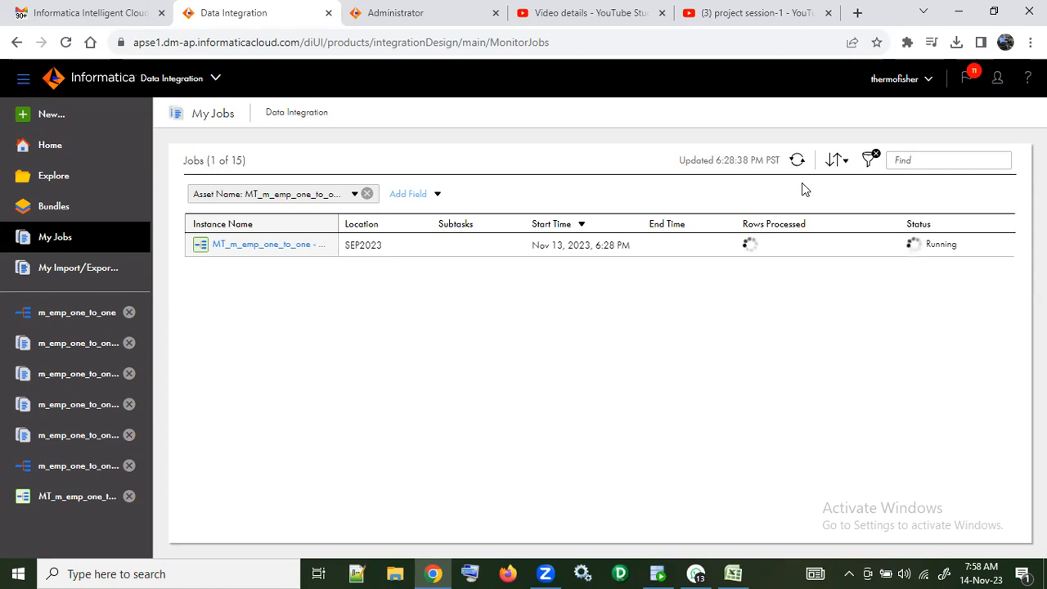
left_click(797, 160)
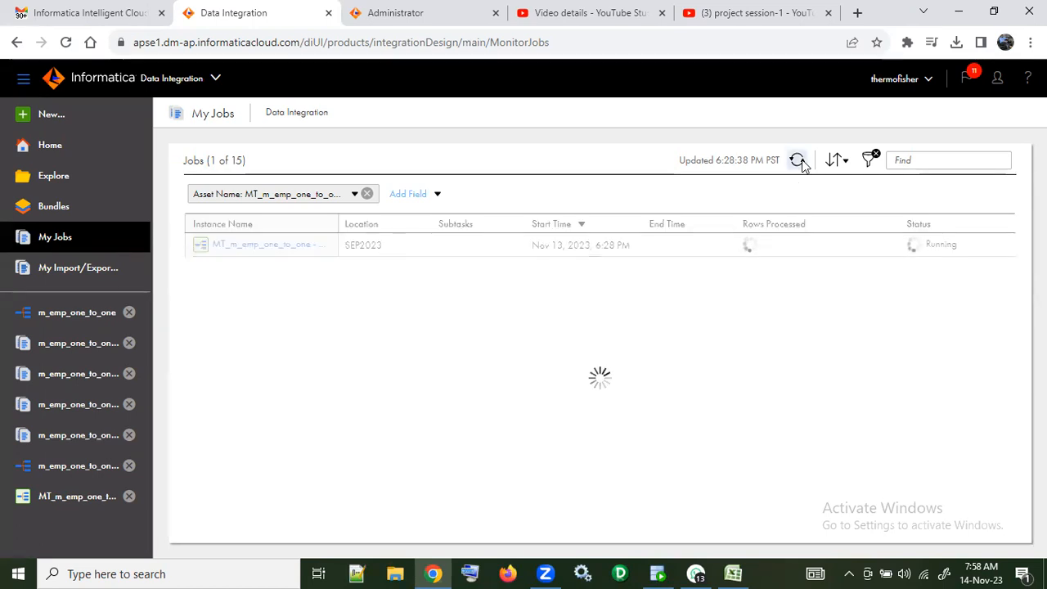
Step: Switch to Oracle SQL Developer, rerun select * from emp_iics, and inspect the CRT_BY column in the query results
left_click(658, 573)
left_click(222, 104)
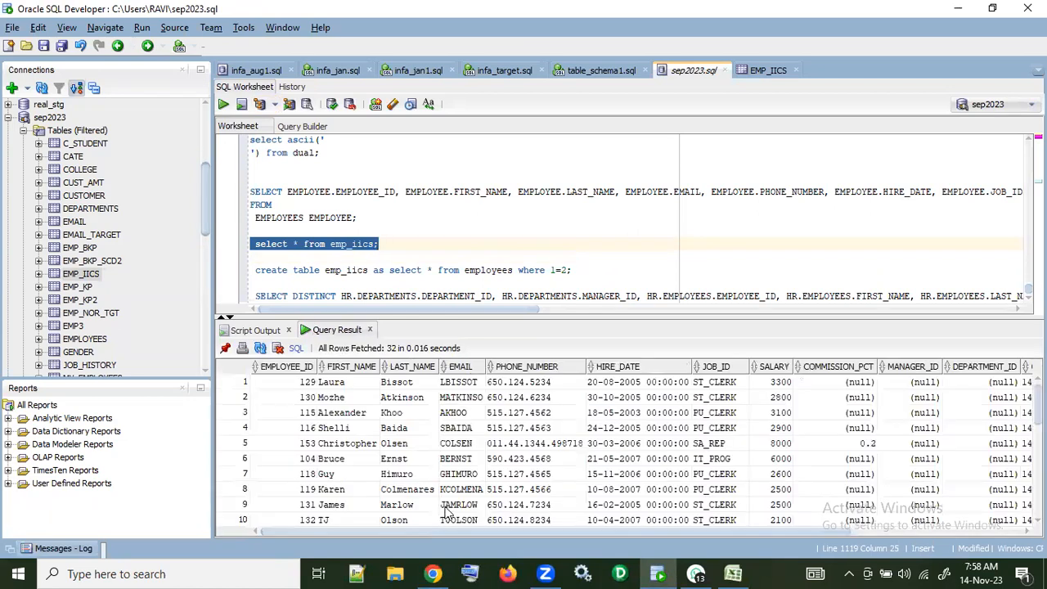
left_click_drag(461, 530, 726, 533)
left_click_drag(958, 383, 1002, 572)
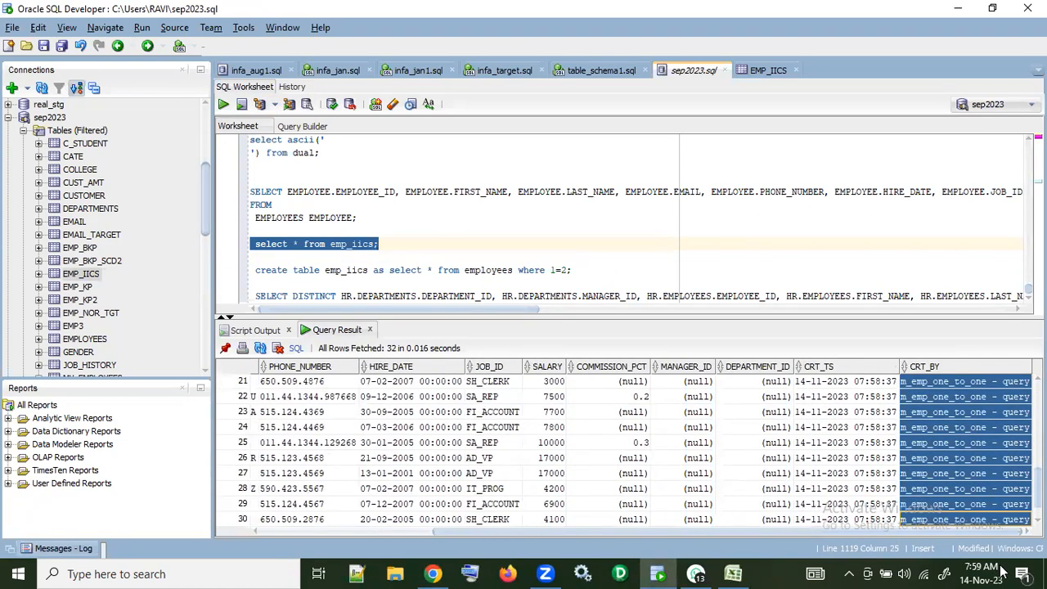
Step: Check the CRT_TS and CRT_BY values across the EMP_IICS rows and return to Informatica Data Integration in Chrome
scroll(974, 482, "up", 7)
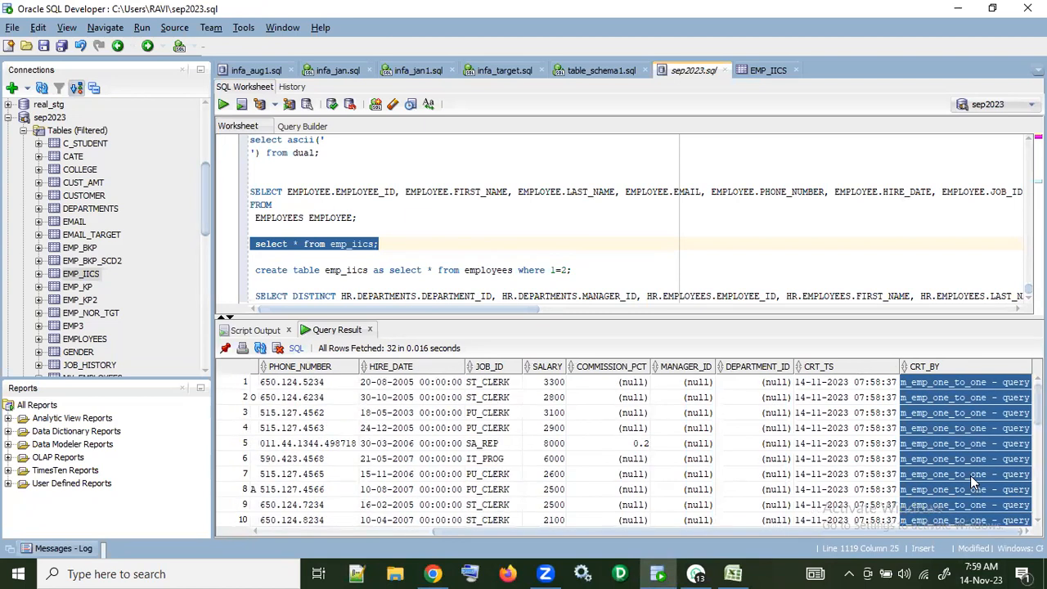
left_click_drag(967, 385, 991, 570)
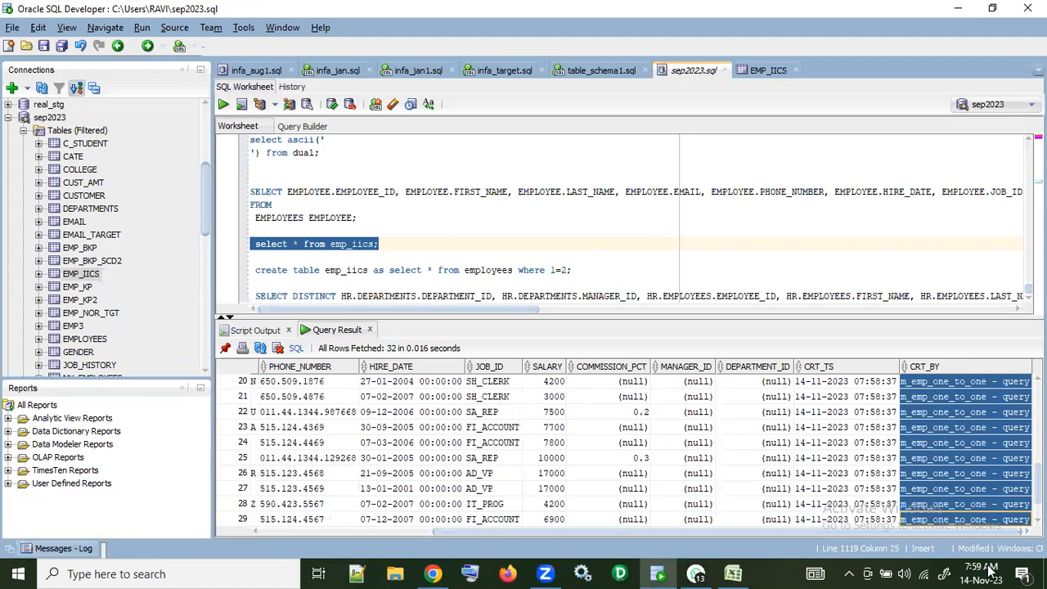
left_click_drag(853, 398, 928, 527)
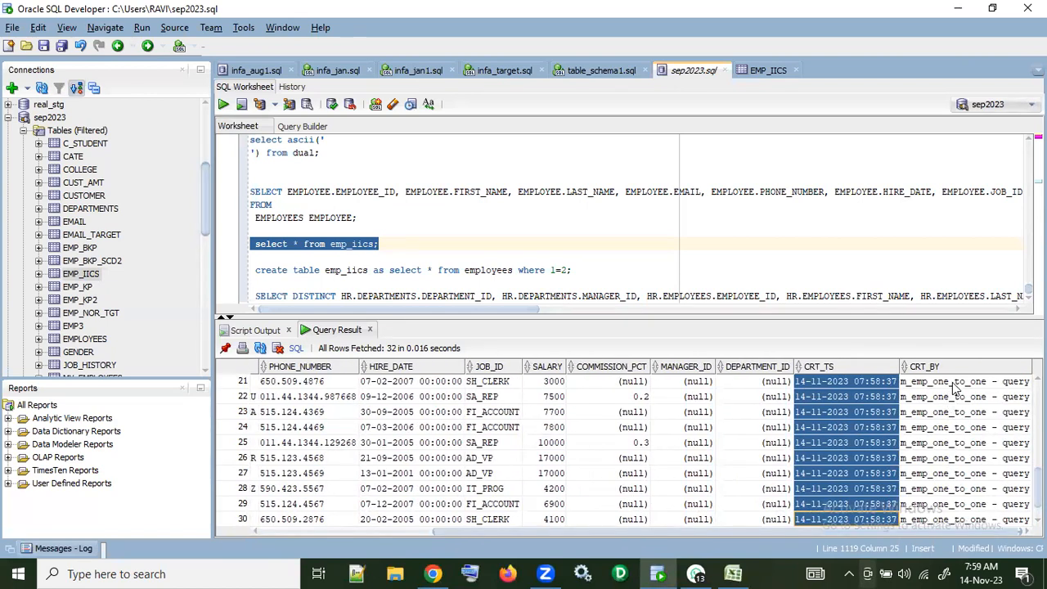
left_click_drag(954, 389, 962, 531)
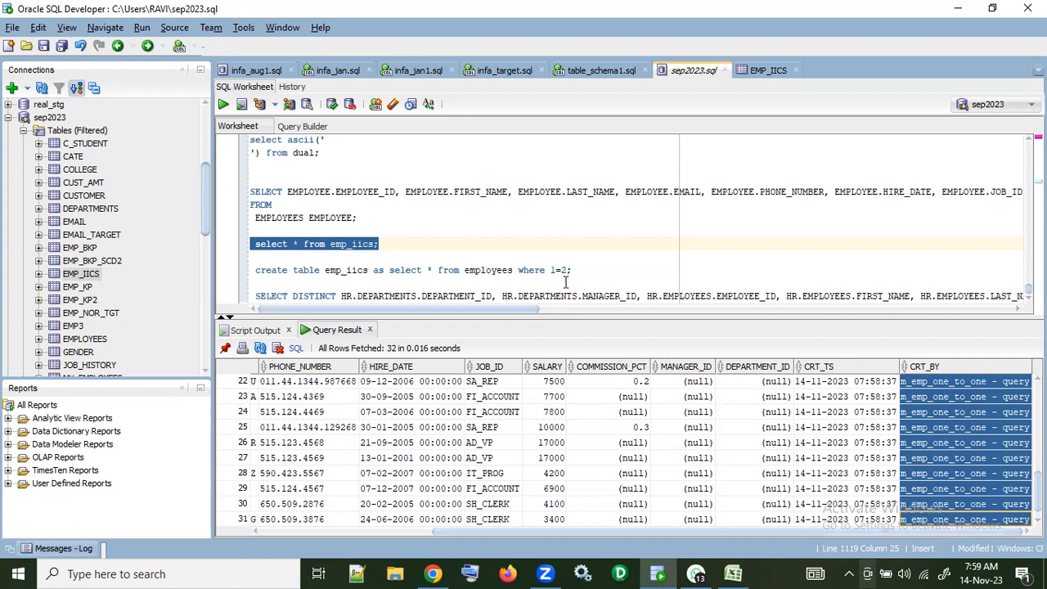
left_click(432, 573)
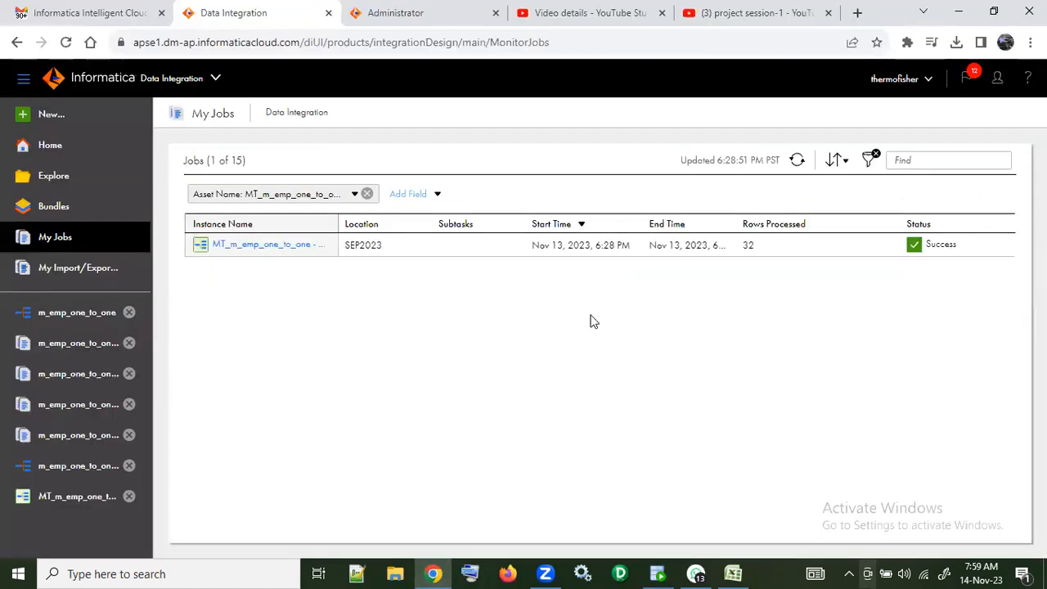